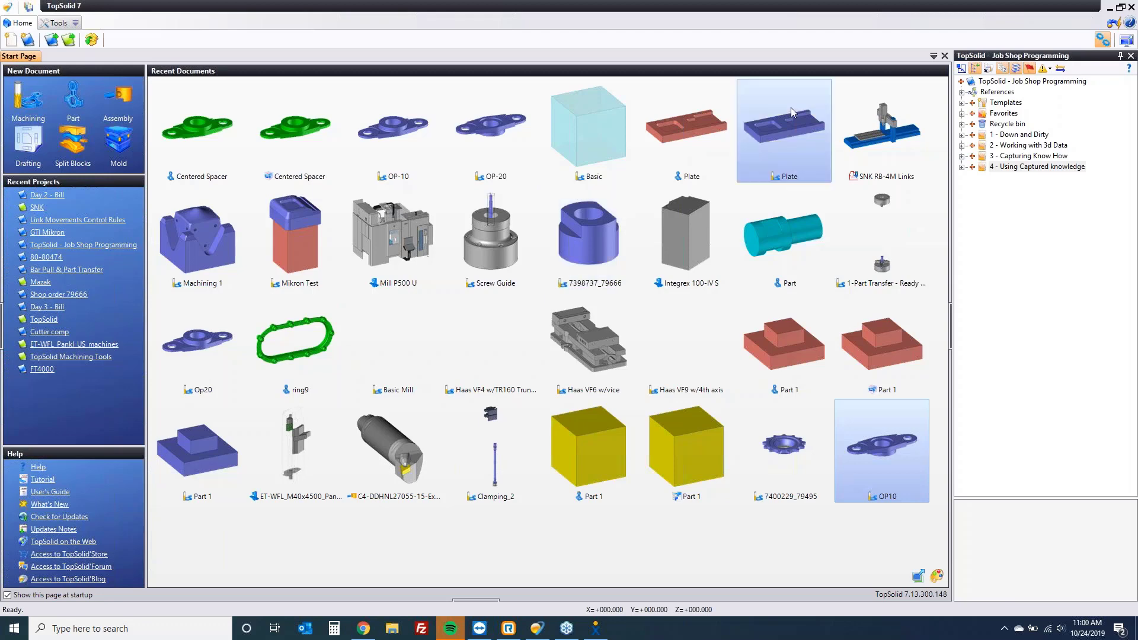
Open the Basic machining document from the Sample folder of 1 - Down and Dirty.
{"action": "left_click", "coordinate": [962, 135]}
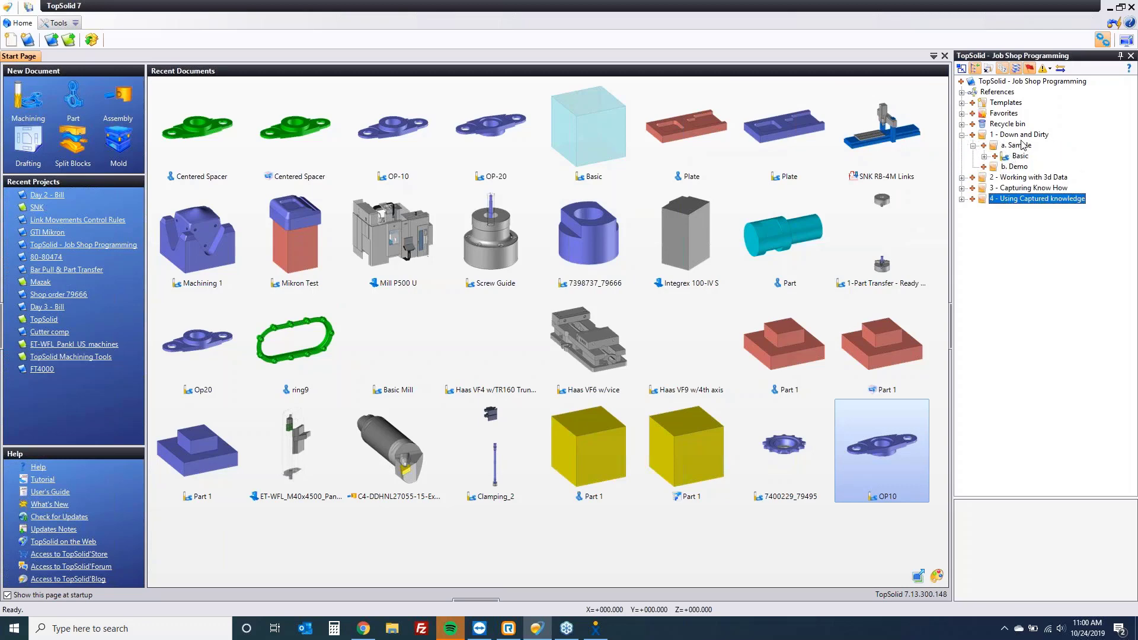
{"action": "left_click", "coordinate": [1020, 157]}
{"action": "double_click", "coordinate": [1019, 156]}
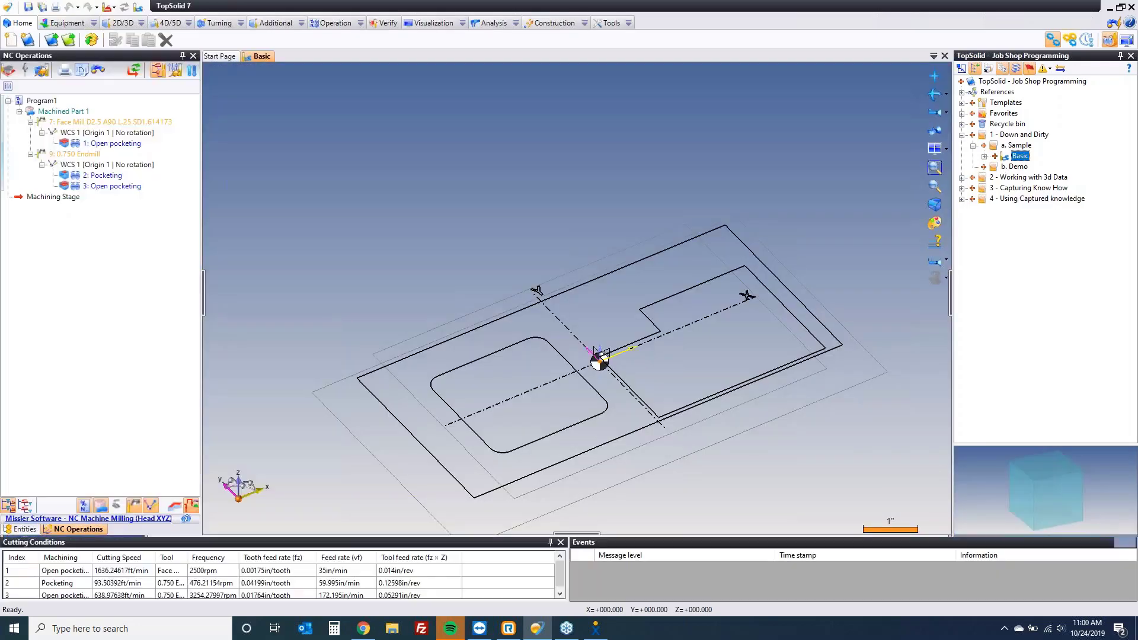
{"action": "left_click", "coordinate": [597, 170]}
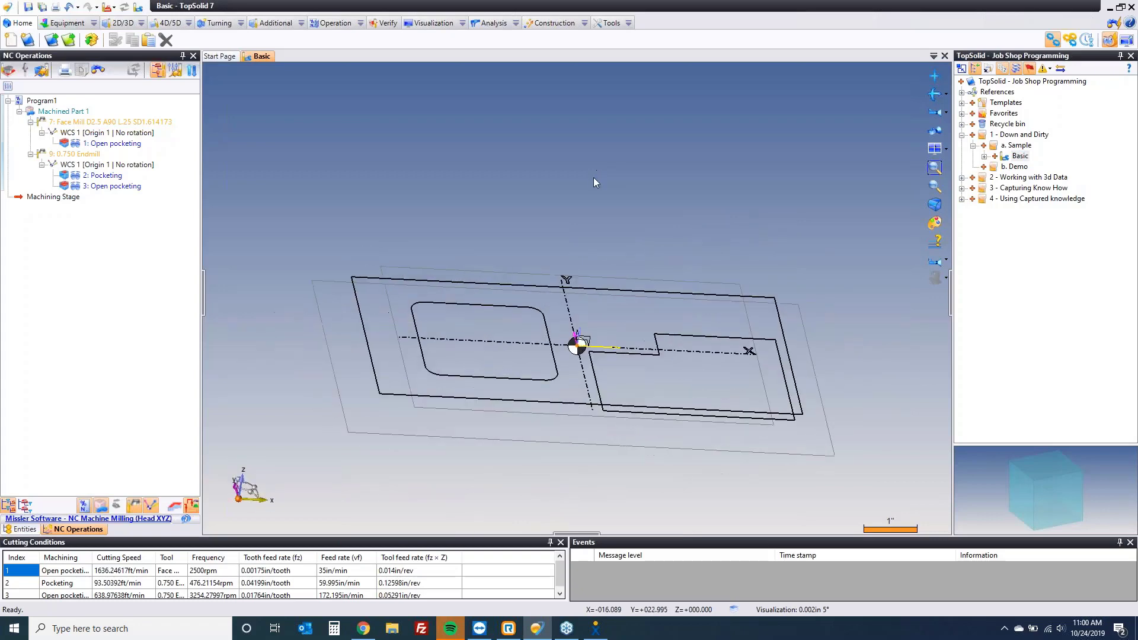
Examine the toolpaths of the face mill and endmill pocketing operations one by one and close the Basic document.
{"action": "left_click", "coordinate": [112, 143]}
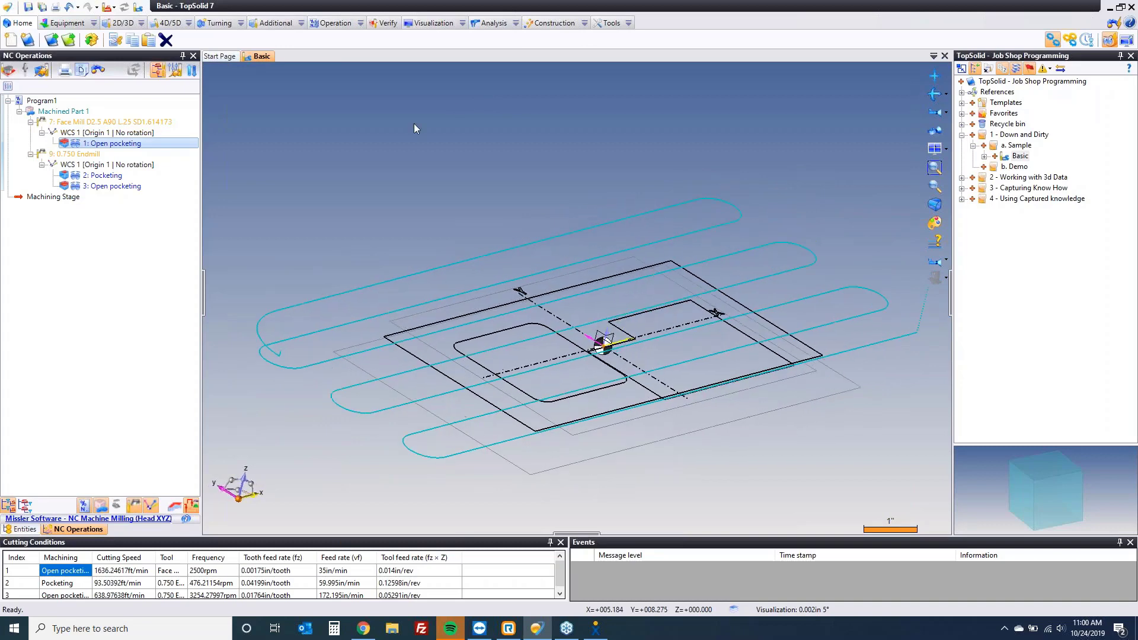
{"action": "left_click", "coordinate": [92, 176]}
{"action": "left_click", "coordinate": [113, 186]}
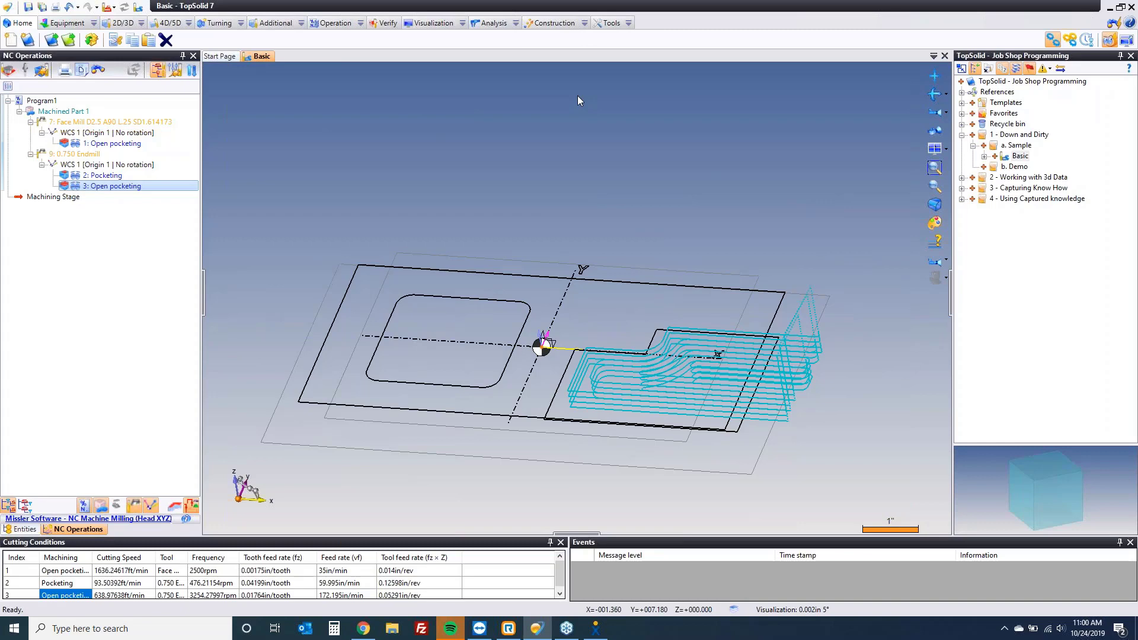
{"action": "middle_click", "coordinate": [261, 59]}
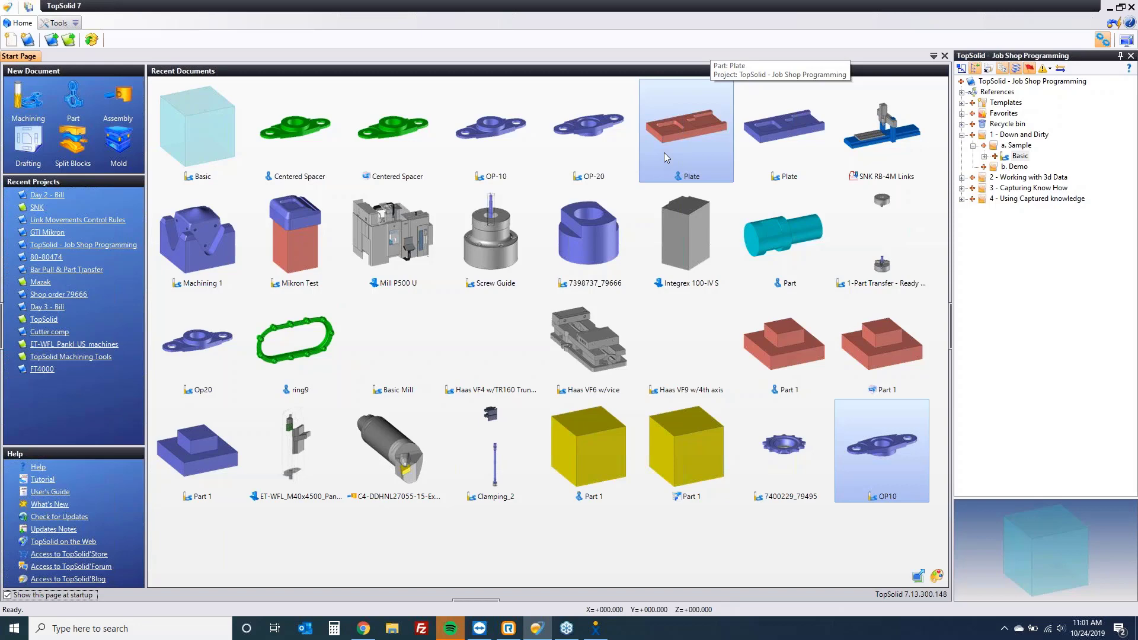
Create a machining document in the b. Demo folder from the Basic Mill template and name it Plate.
{"action": "left_click", "coordinate": [1015, 168]}
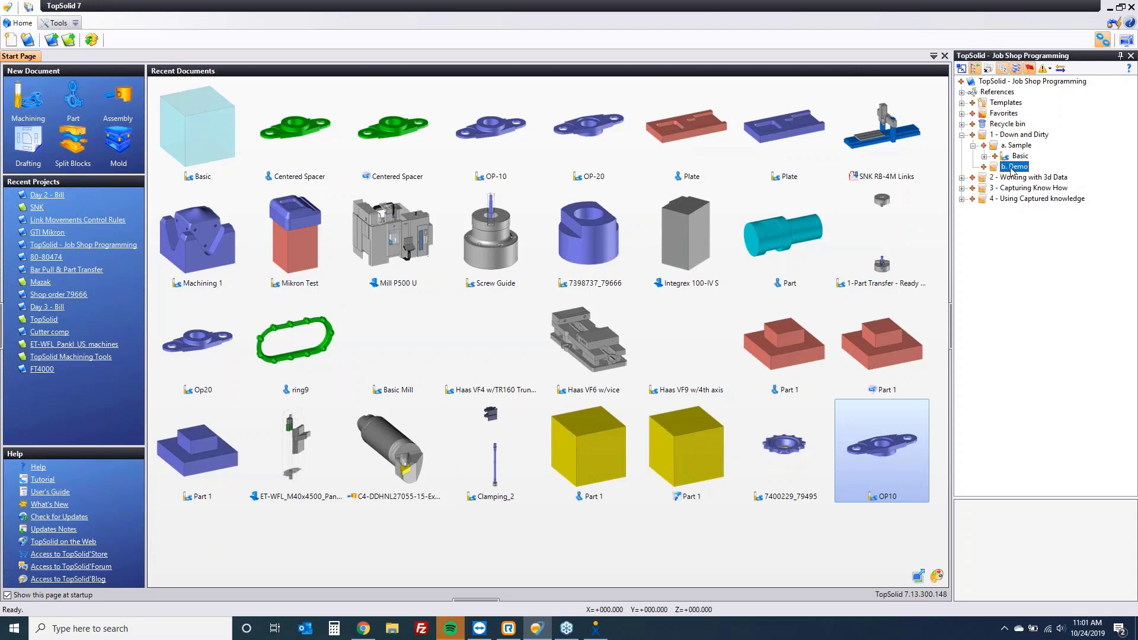
{"action": "right_click", "coordinate": [1012, 169]}
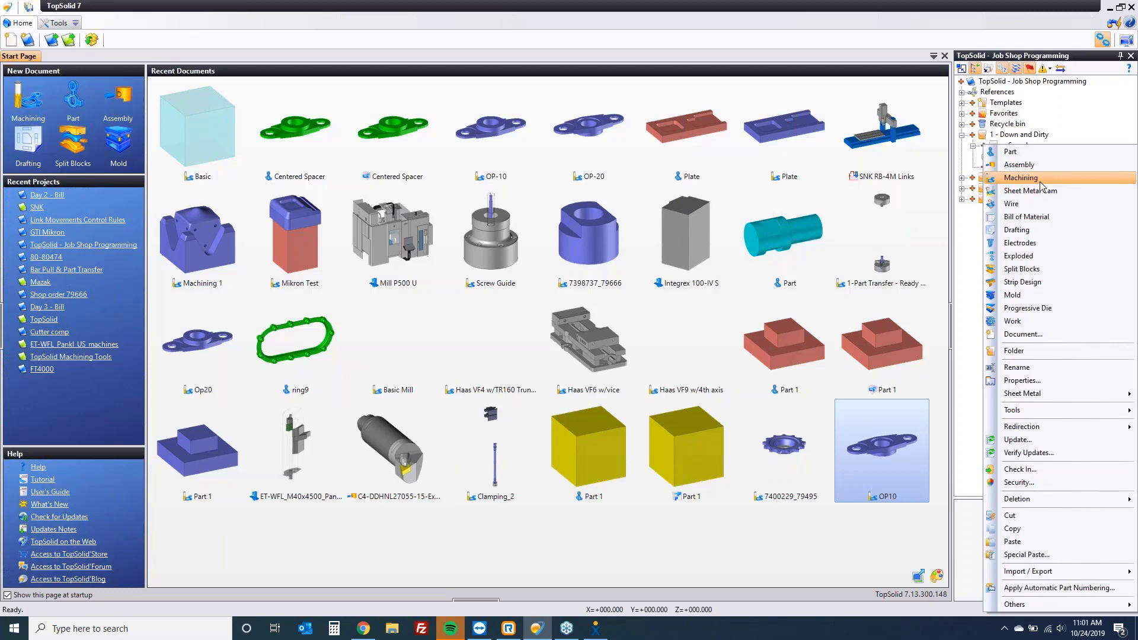
{"action": "left_click", "coordinate": [1021, 178]}
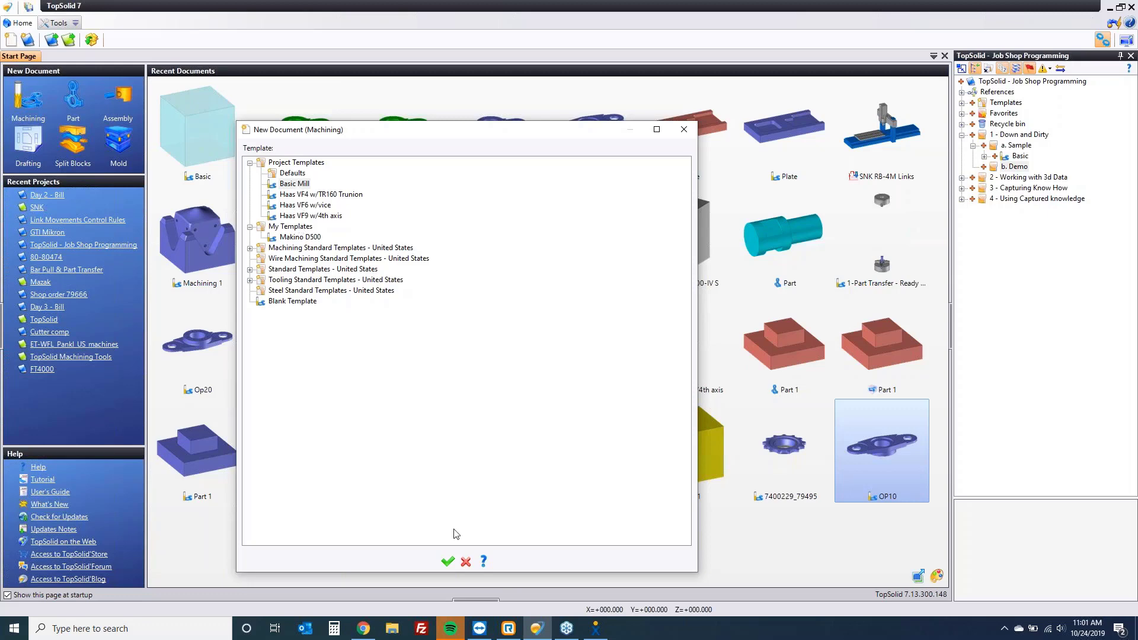
{"action": "left_click", "coordinate": [447, 561]}
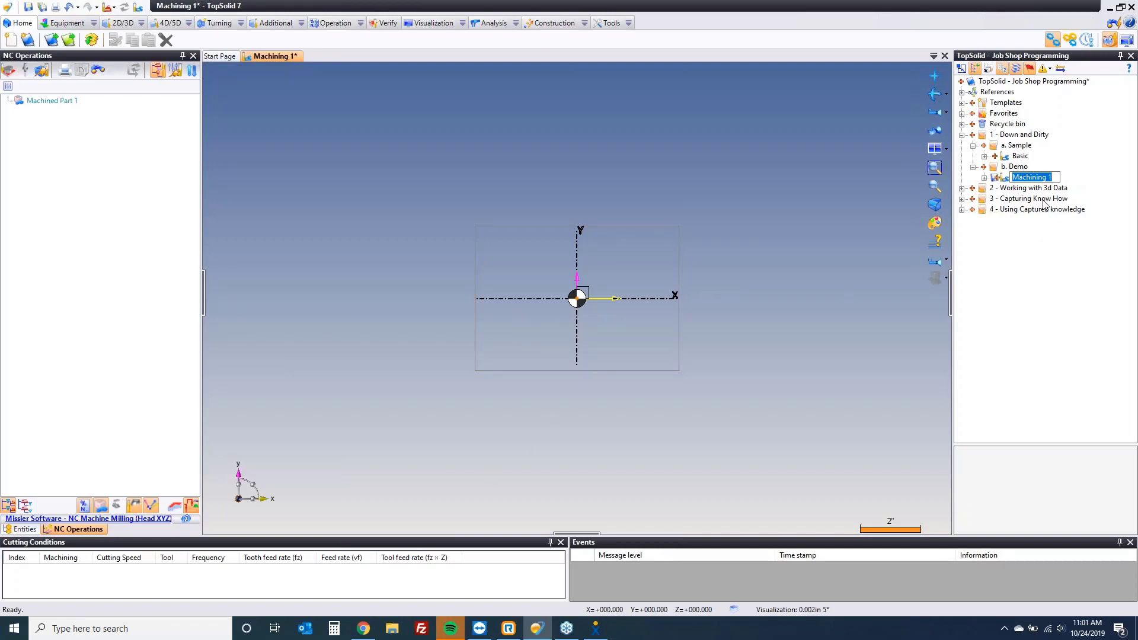
{"action": "type", "text": "Plate"}
{"action": "key", "text": "Return"}
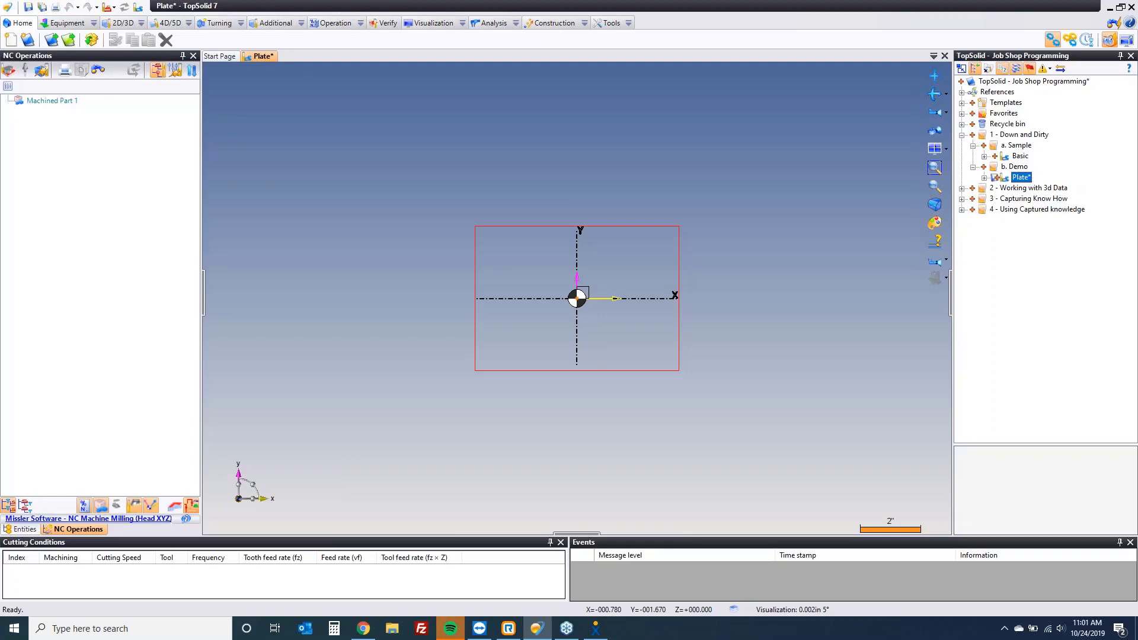
Switch the Plate document from machining to the design environment and bring up the 2D sketching tools.
{"action": "left_click", "coordinate": [139, 9]}
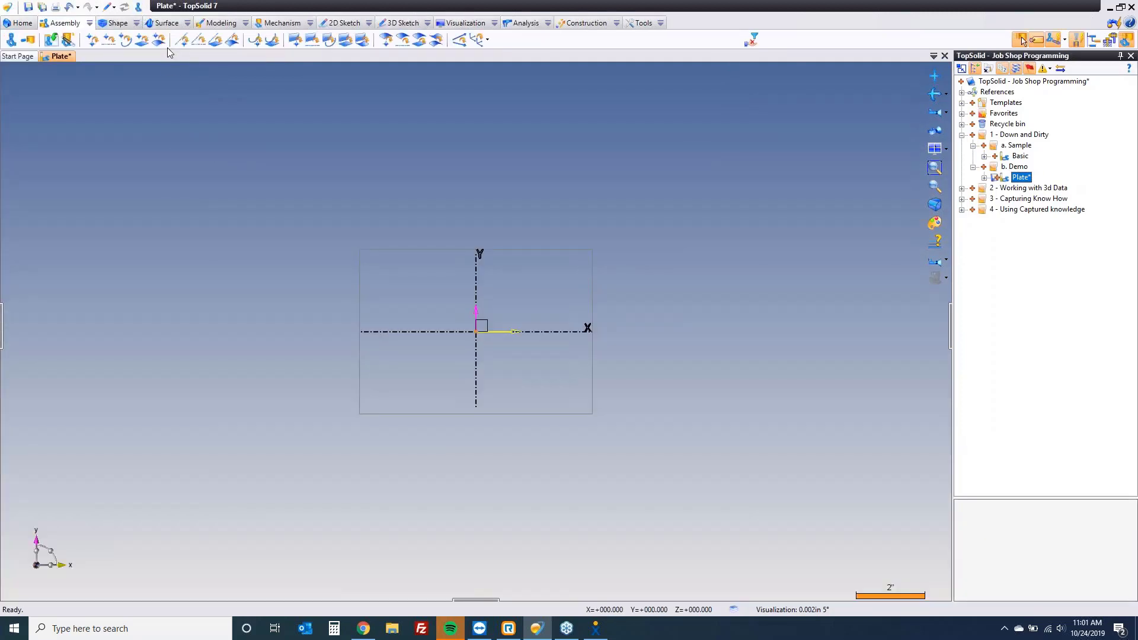
{"action": "right_click", "coordinate": [401, 125]}
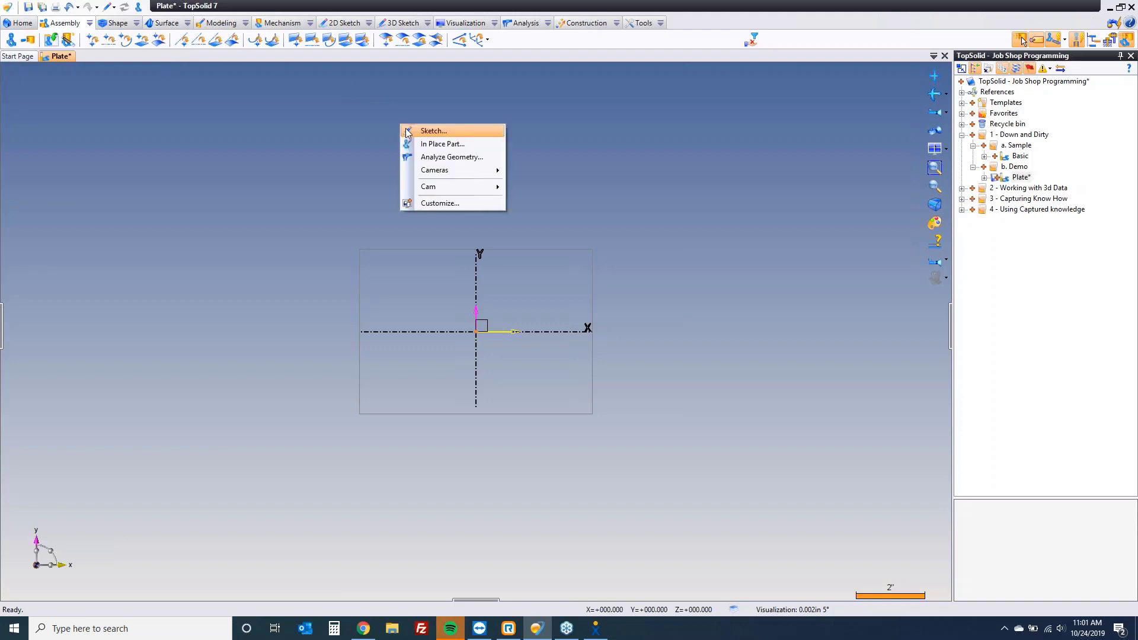
{"action": "left_click", "coordinate": [457, 132]}
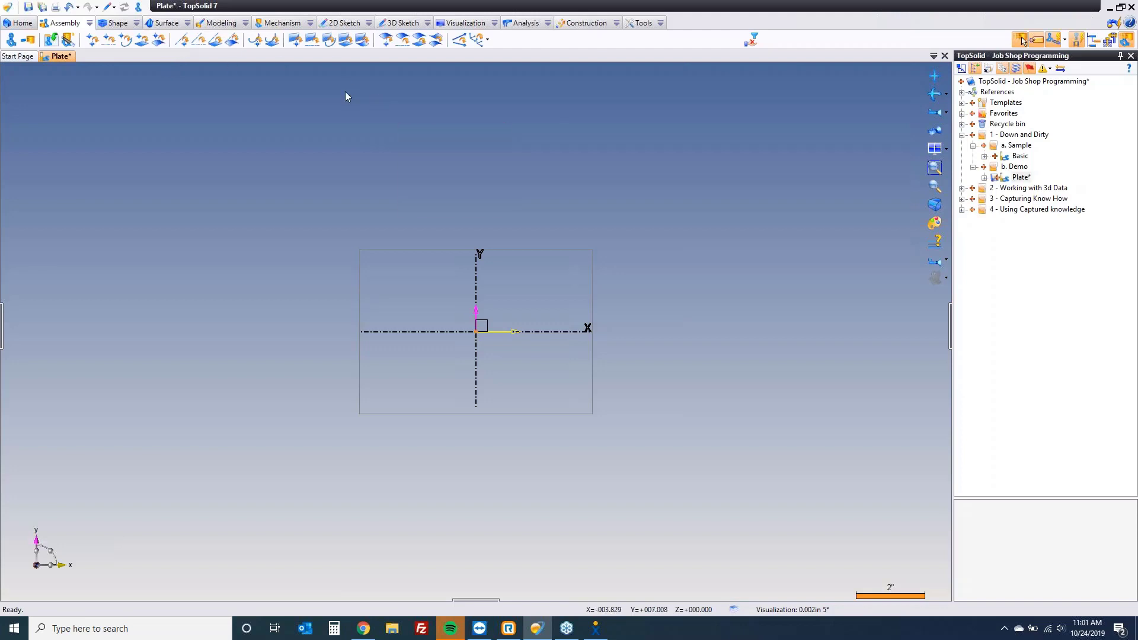
{"action": "left_click", "coordinate": [346, 24]}
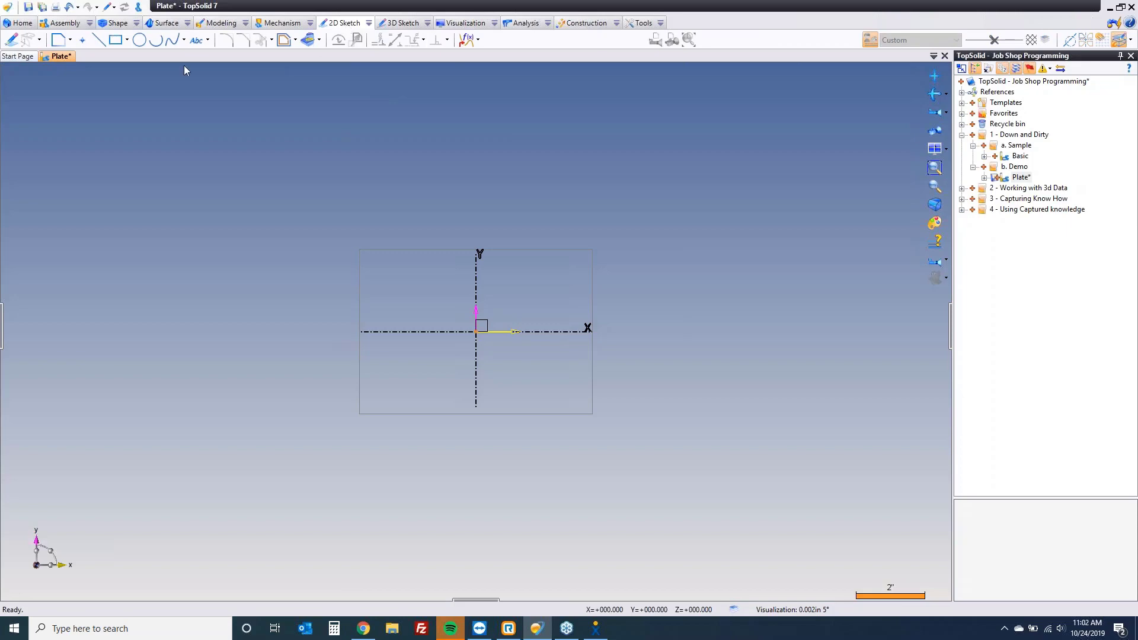
Sketch a rectangle by size, 8 in wide and 4 in high, centred on the origin, and finish the sketch.
{"action": "left_click", "coordinate": [115, 39]}
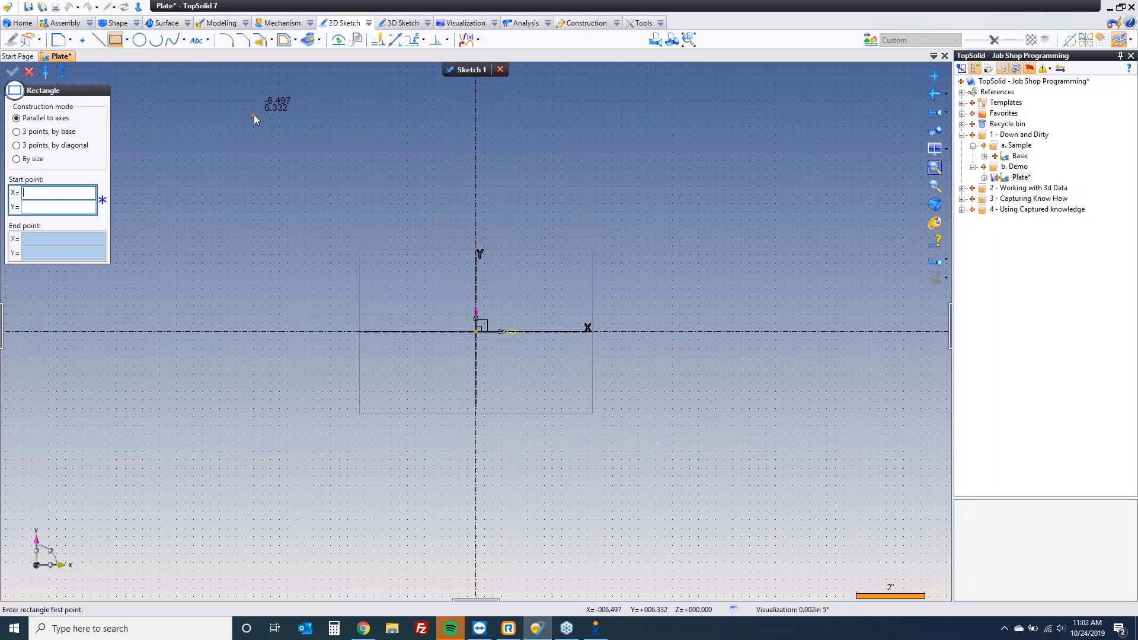
{"action": "left_click", "coordinate": [33, 160]}
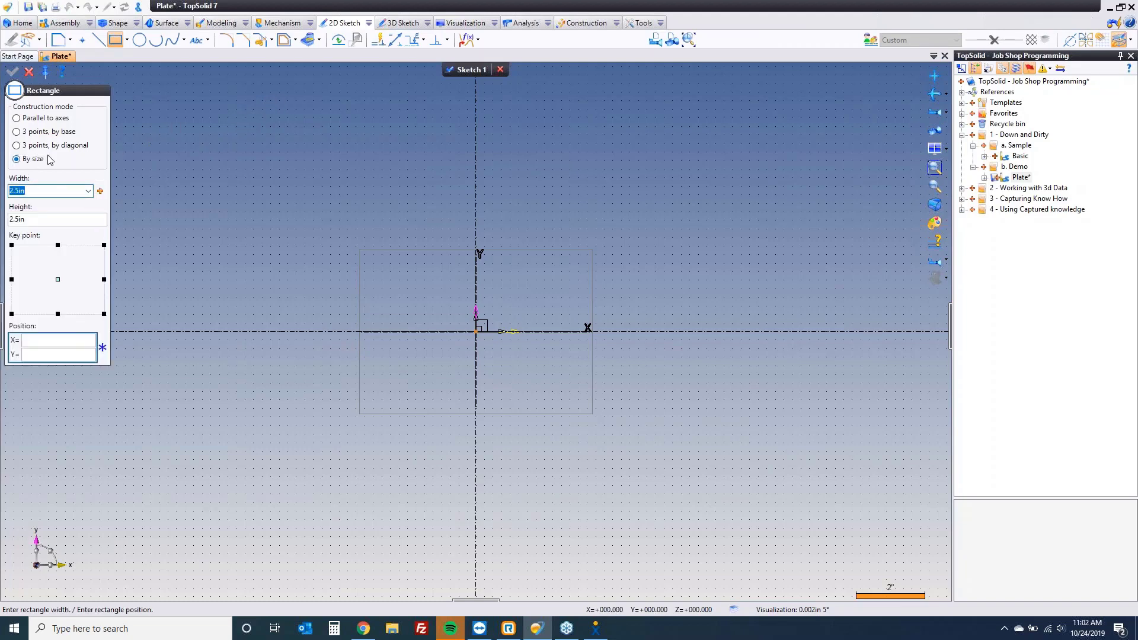
{"action": "type", "text": "8in"}
{"action": "key", "text": "Tab"}
{"action": "type", "text": "4in"}
{"action": "key", "text": "Tab"}
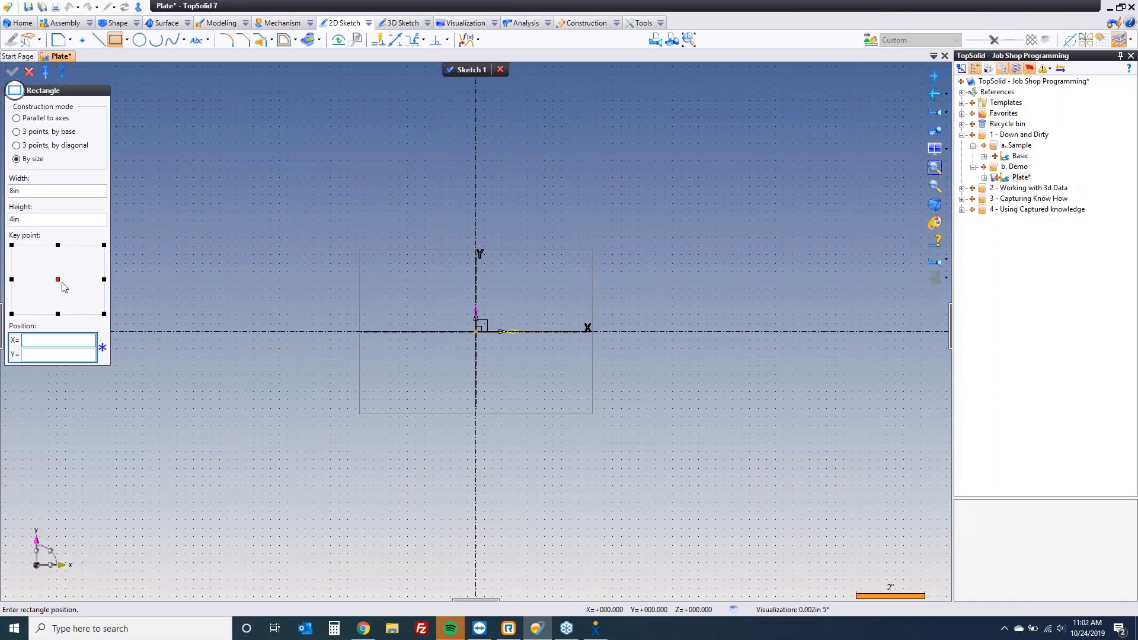
{"action": "left_click", "coordinate": [475, 331]}
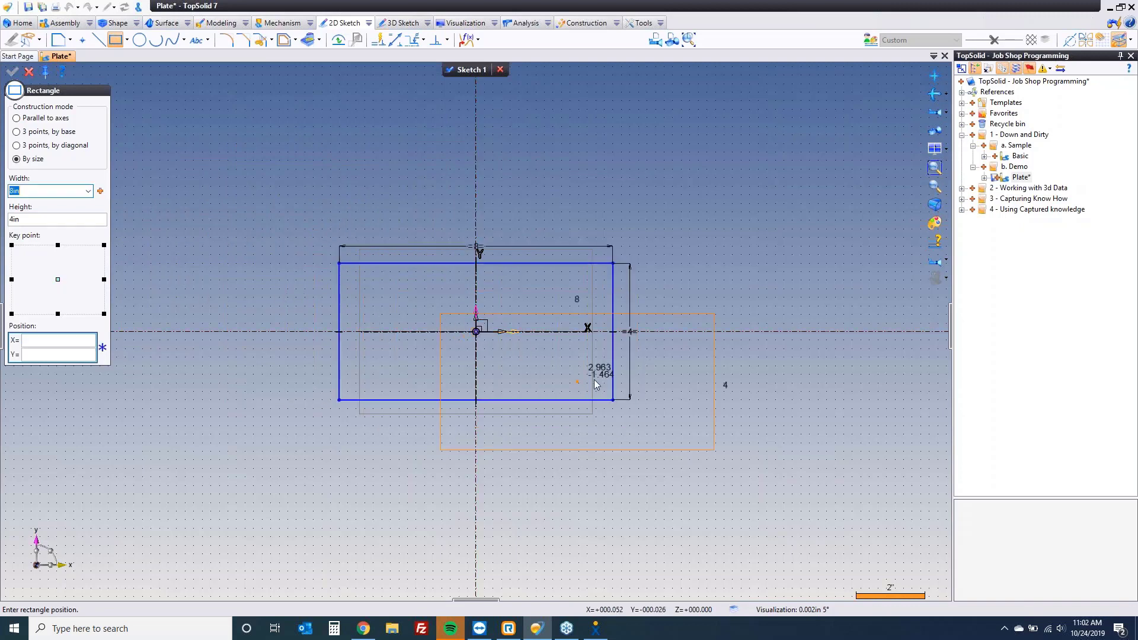
{"action": "key", "text": "Escape"}
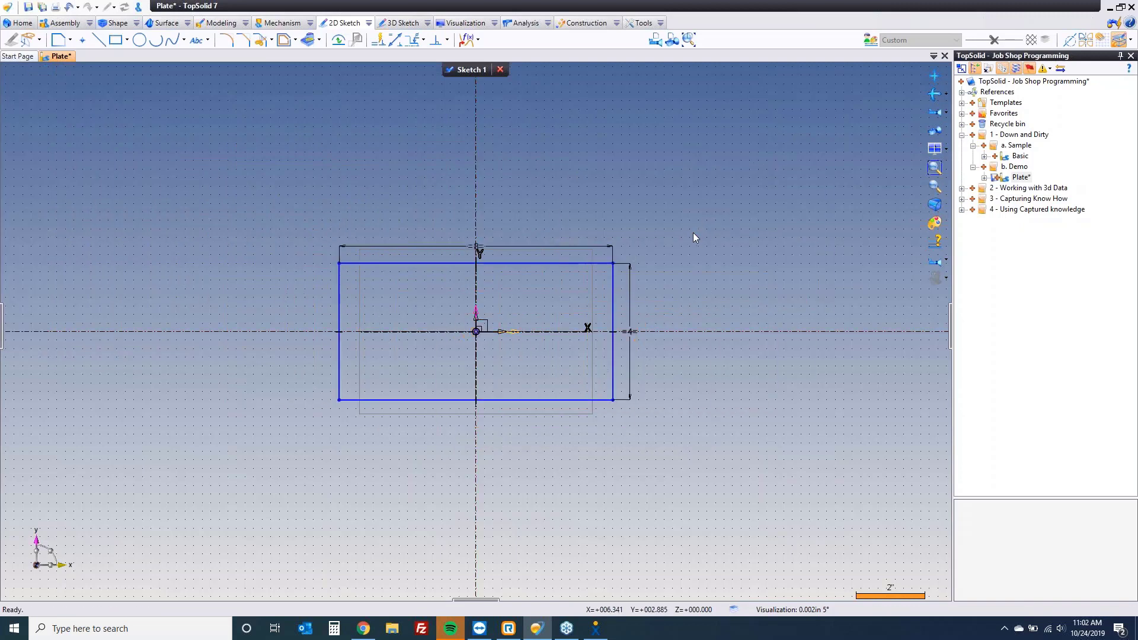
{"action": "left_click", "coordinate": [451, 69]}
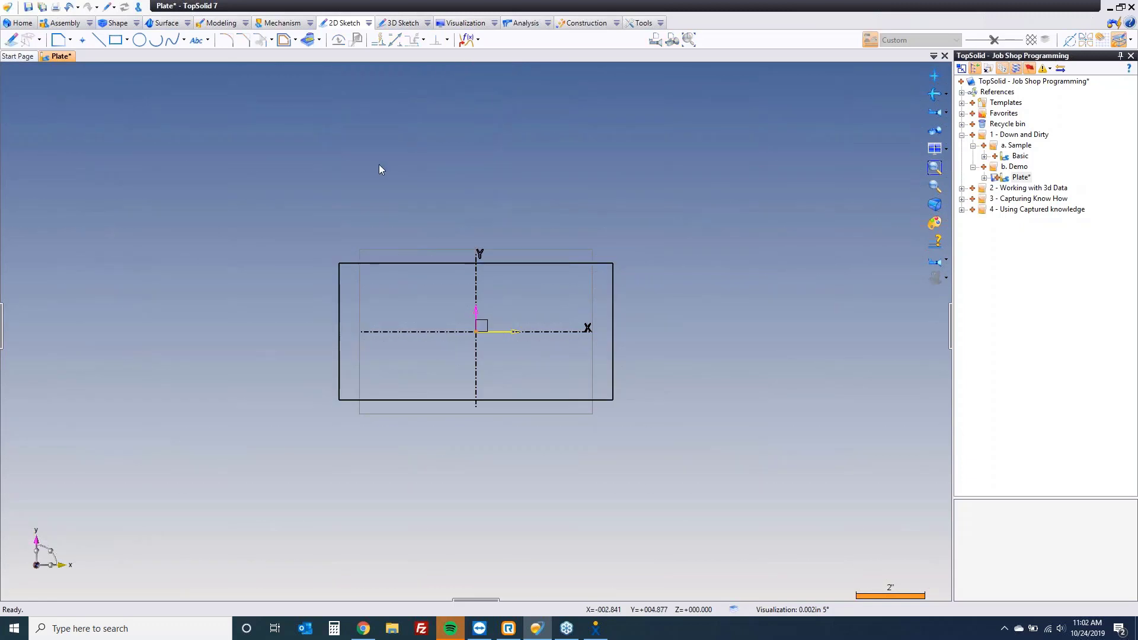
Start a second sketch on the Absolute XY Plane and place a 2.5 by 2.5 in rectangle centred on the X axis in the plate's left half.
{"action": "right_click", "coordinate": [351, 177]}
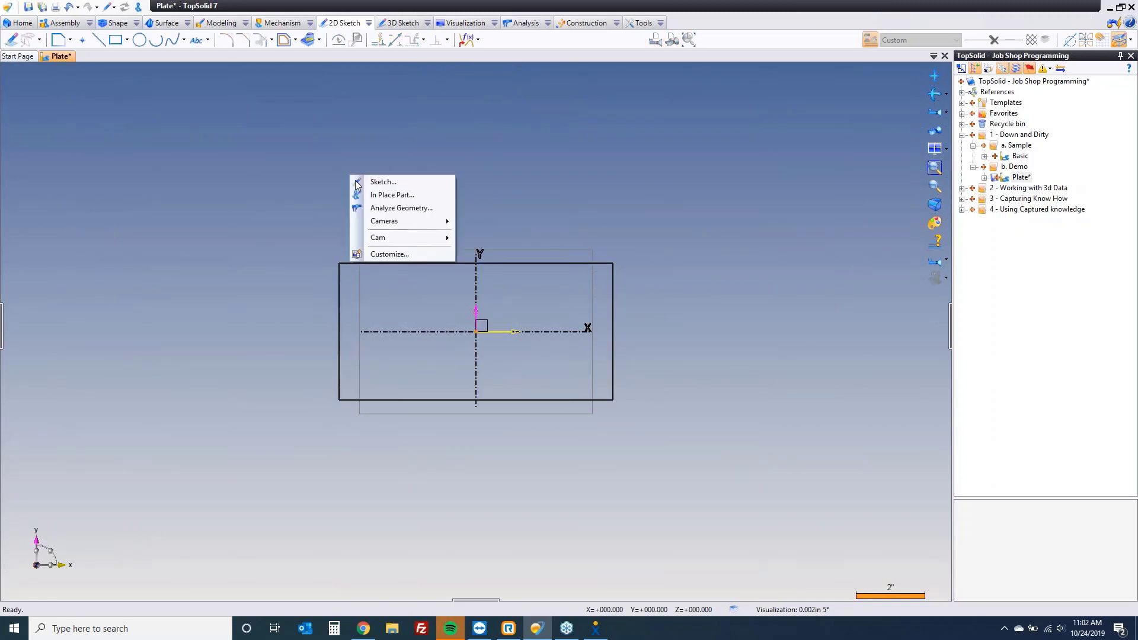
{"action": "left_click", "coordinate": [379, 181]}
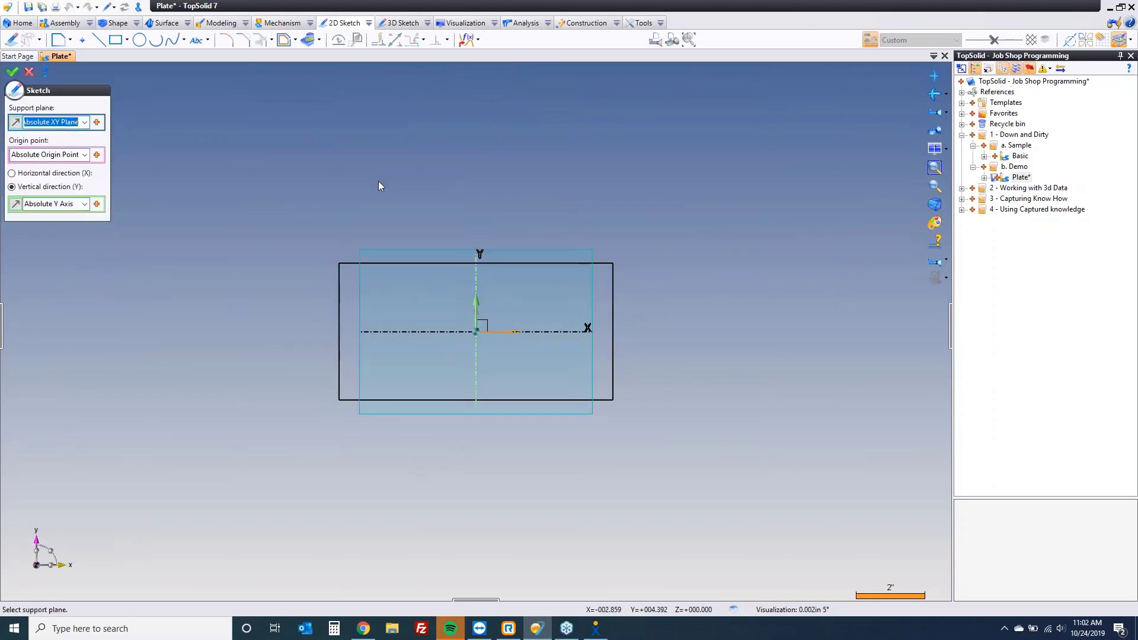
{"action": "left_click", "coordinate": [12, 71]}
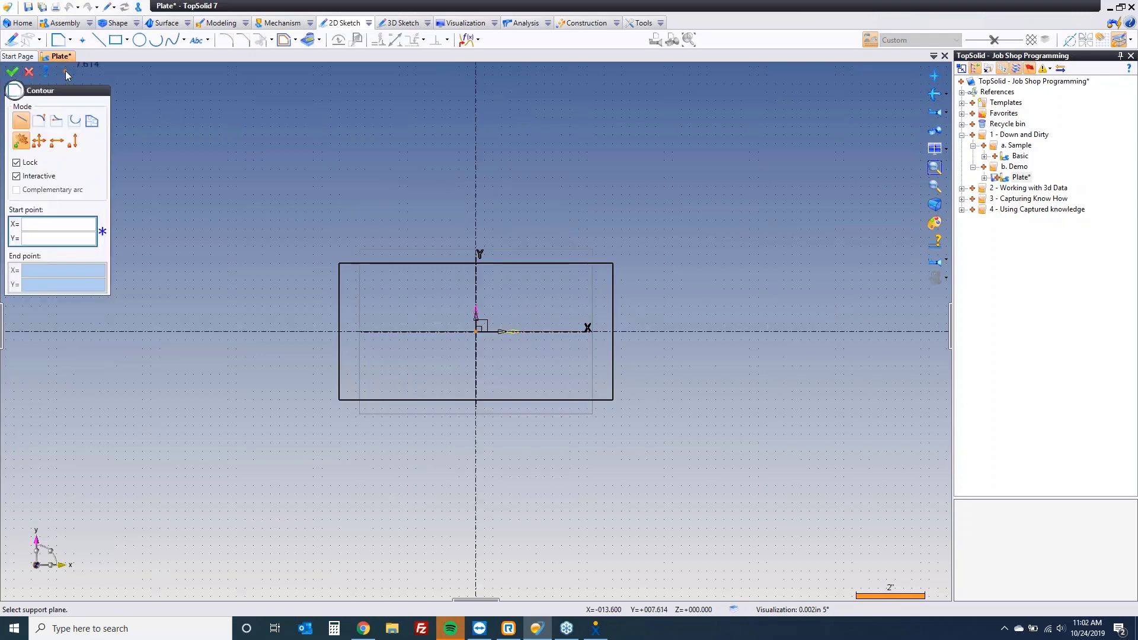
{"action": "left_click", "coordinate": [115, 40]}
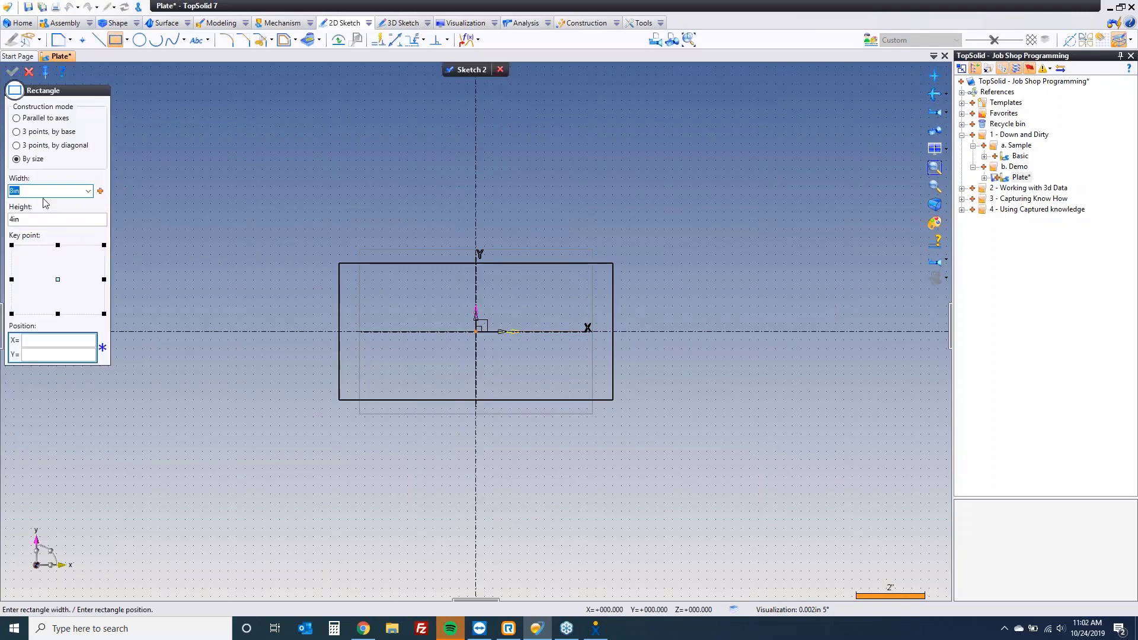
{"action": "type", "text": "2.5"}
{"action": "key", "text": "Return"}
{"action": "type", "text": "2.5"}
{"action": "key", "text": "Return"}
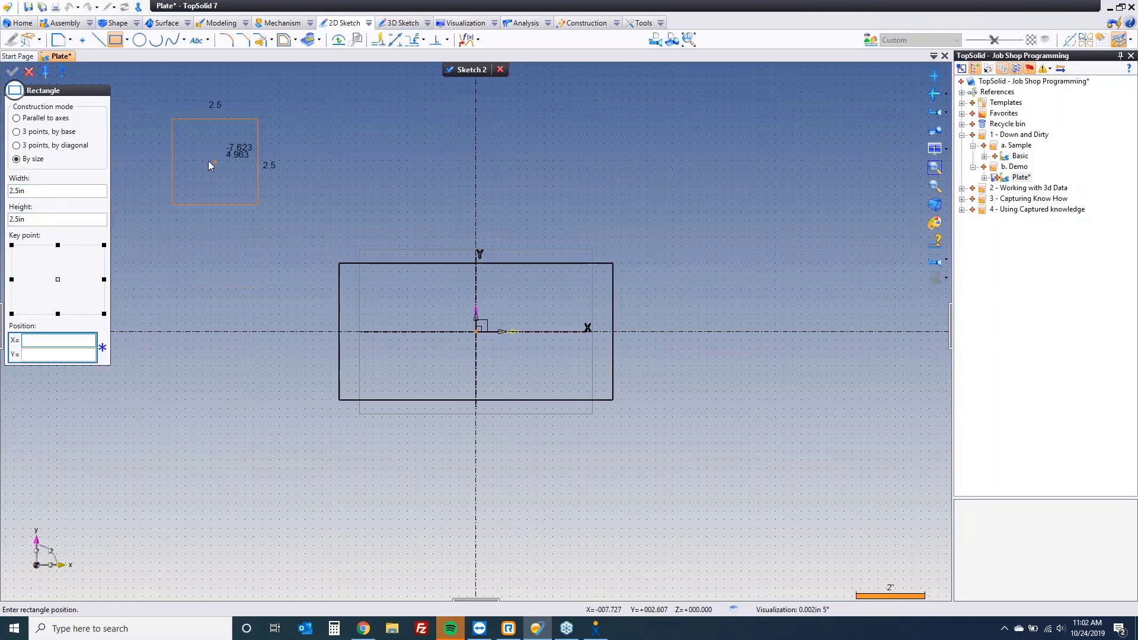
{"action": "scroll", "coordinate": [226, 263], "scroll_direction": "up", "scroll_amount": 2}
{"action": "middle_click_drag", "start_coordinate": [516, 416], "coordinate": [433, 414]}
{"action": "left_click", "coordinate": [447, 369]}
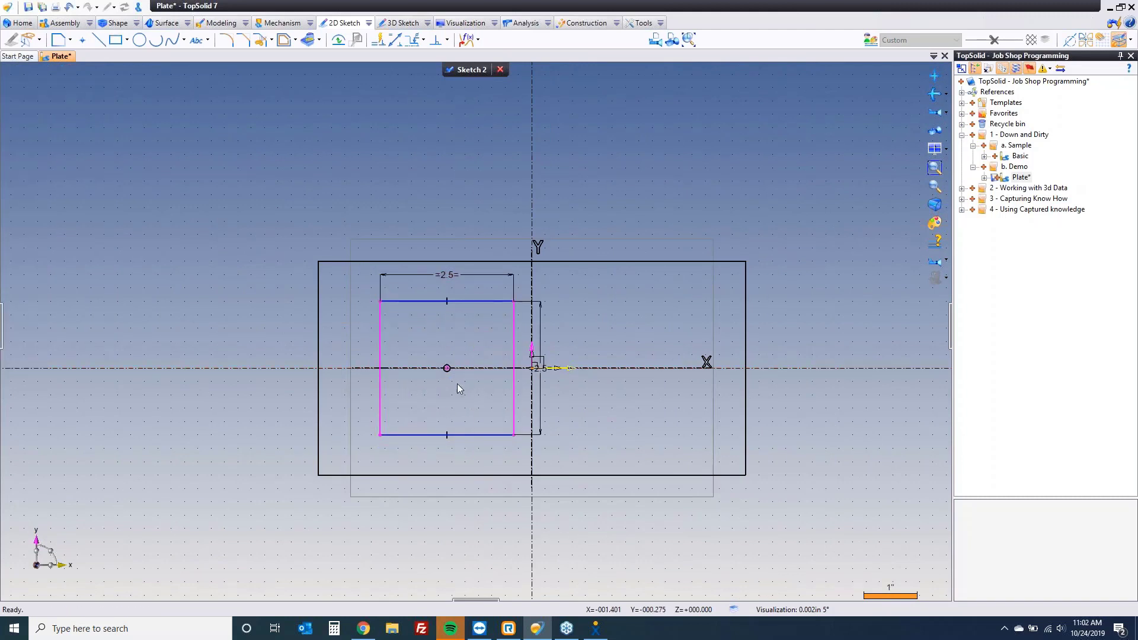
Constrain the square's right side to a distance of 0.5 in from the Y axis.
{"action": "left_click", "coordinate": [390, 41]}
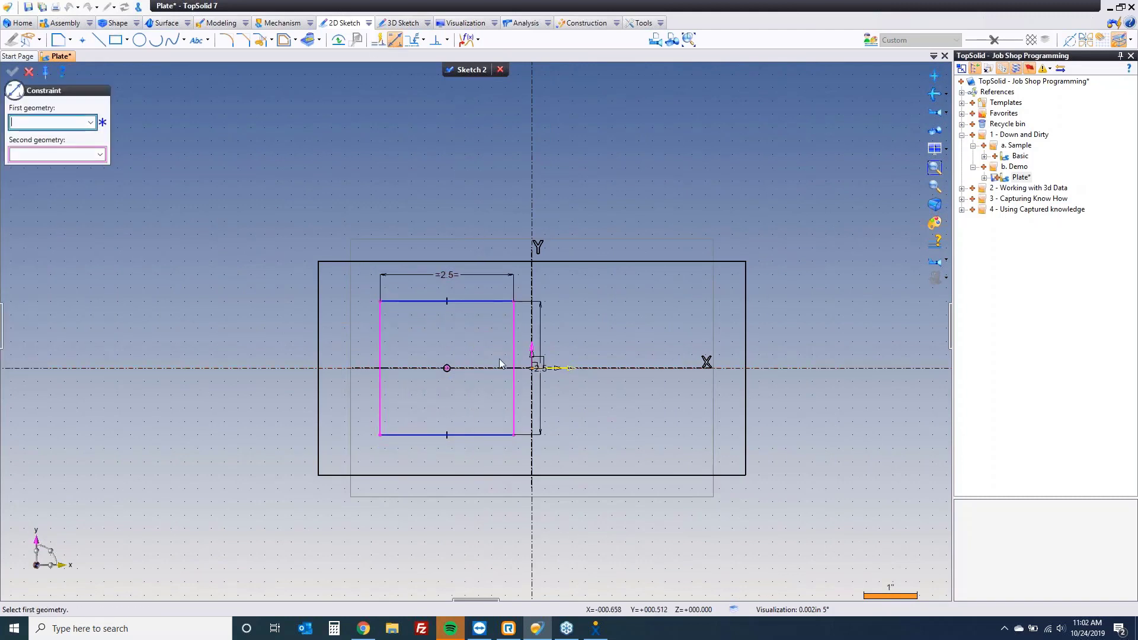
{"action": "left_click", "coordinate": [514, 403]}
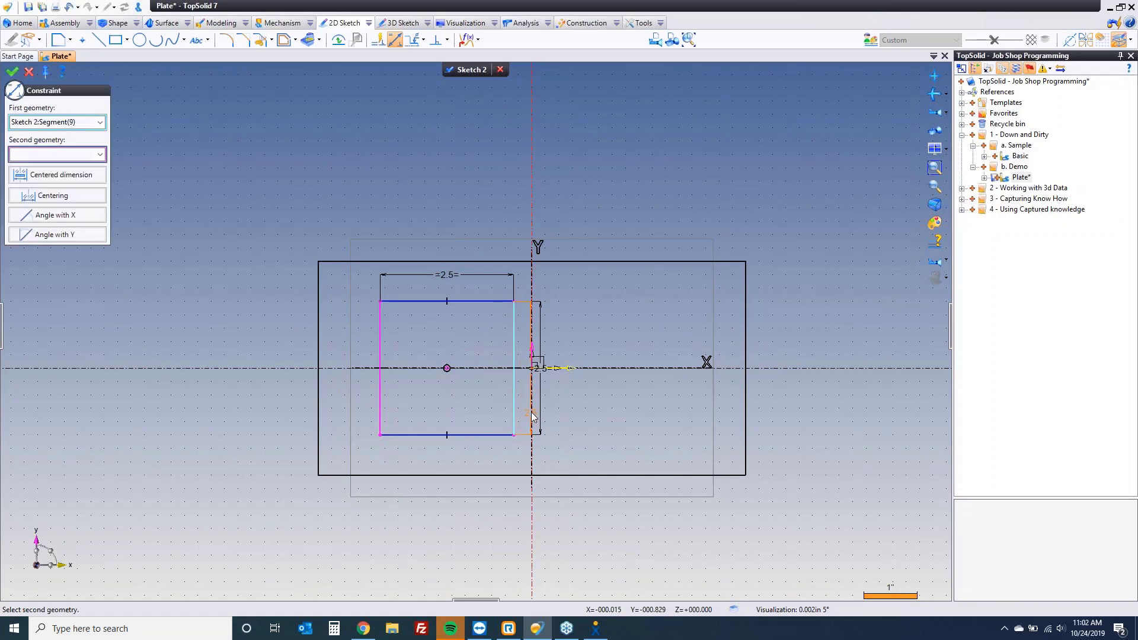
{"action": "left_click", "coordinate": [532, 416]}
{"action": "left_click", "coordinate": [492, 517]}
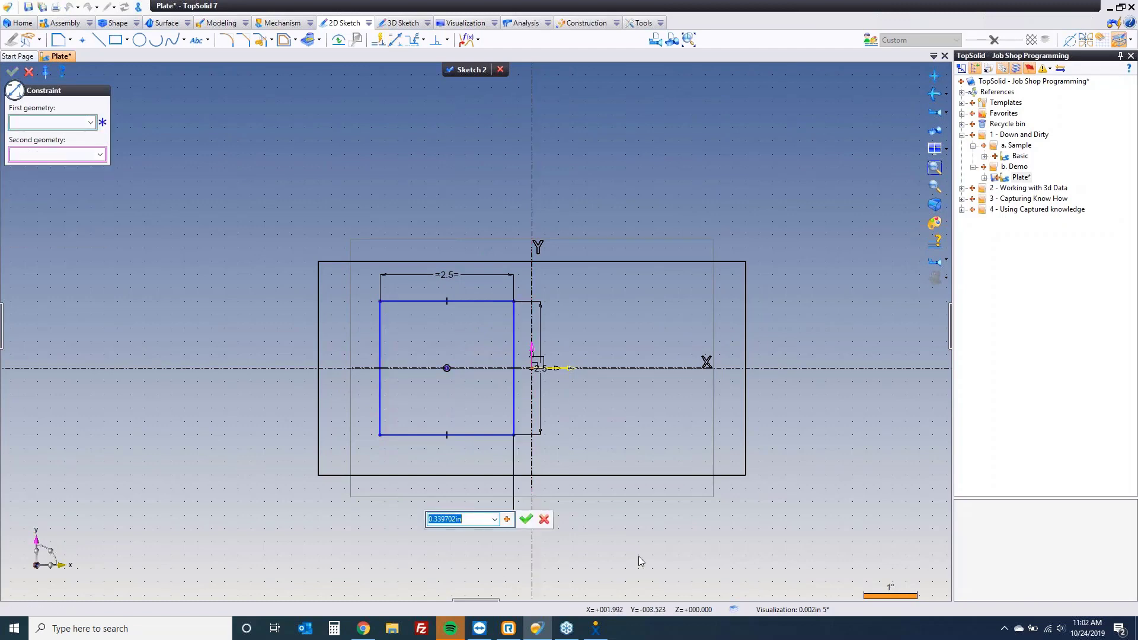
{"action": "type", "text": ".5"}
{"action": "key", "text": "Return"}
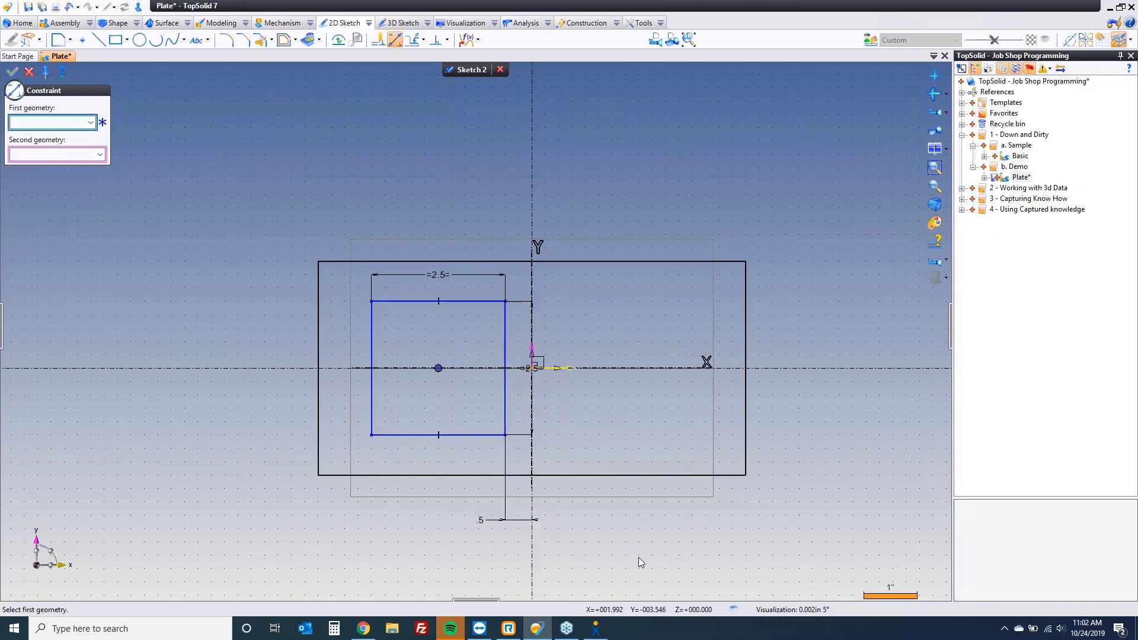
Fillet all corners of the square profile with a 0.275 in radius and finish the sketch.
{"action": "left_click", "coordinate": [227, 40]}
{"action": "left_click", "coordinate": [34, 110]}
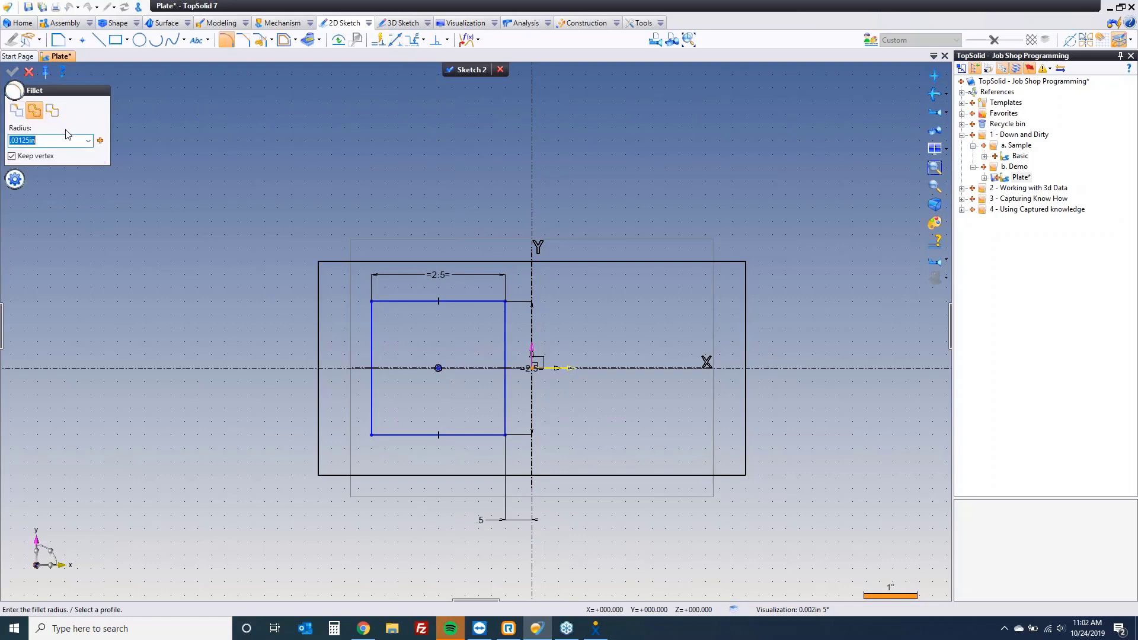
{"action": "type", "text": ".275"}
{"action": "key", "text": "Return"}
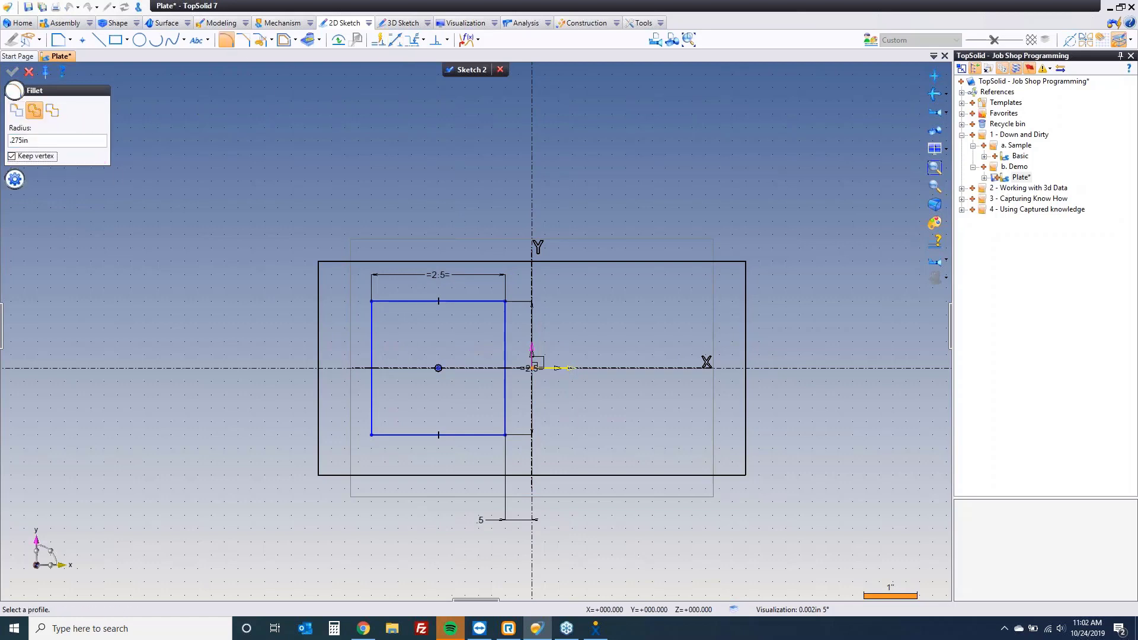
{"action": "left_click", "coordinate": [394, 302]}
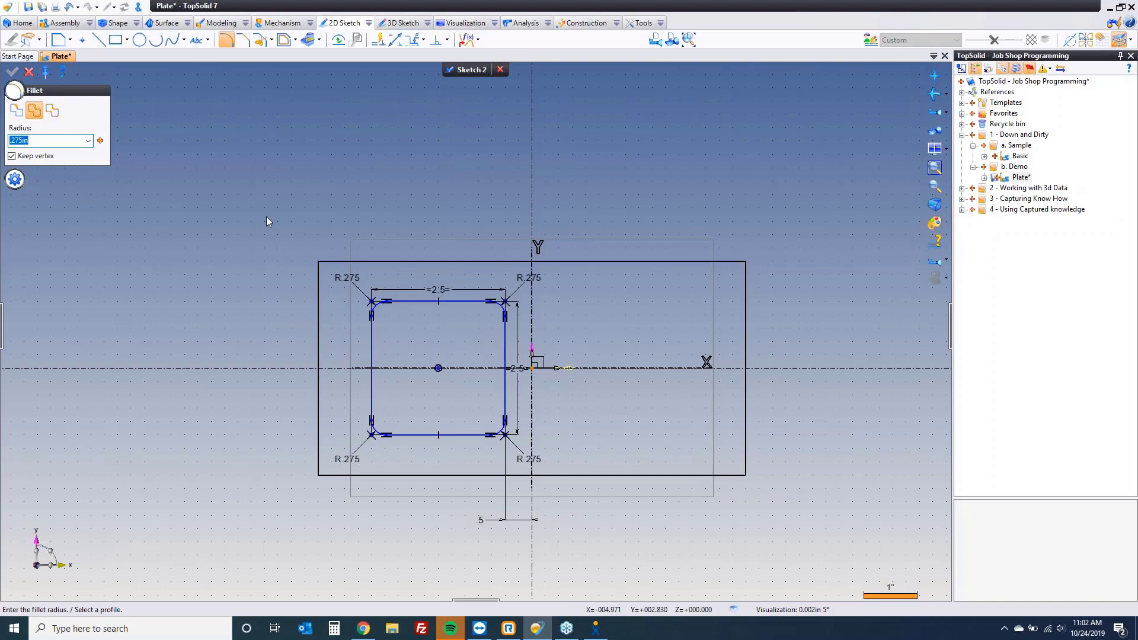
{"action": "key", "text": "Escape"}
{"action": "left_click", "coordinate": [449, 69]}
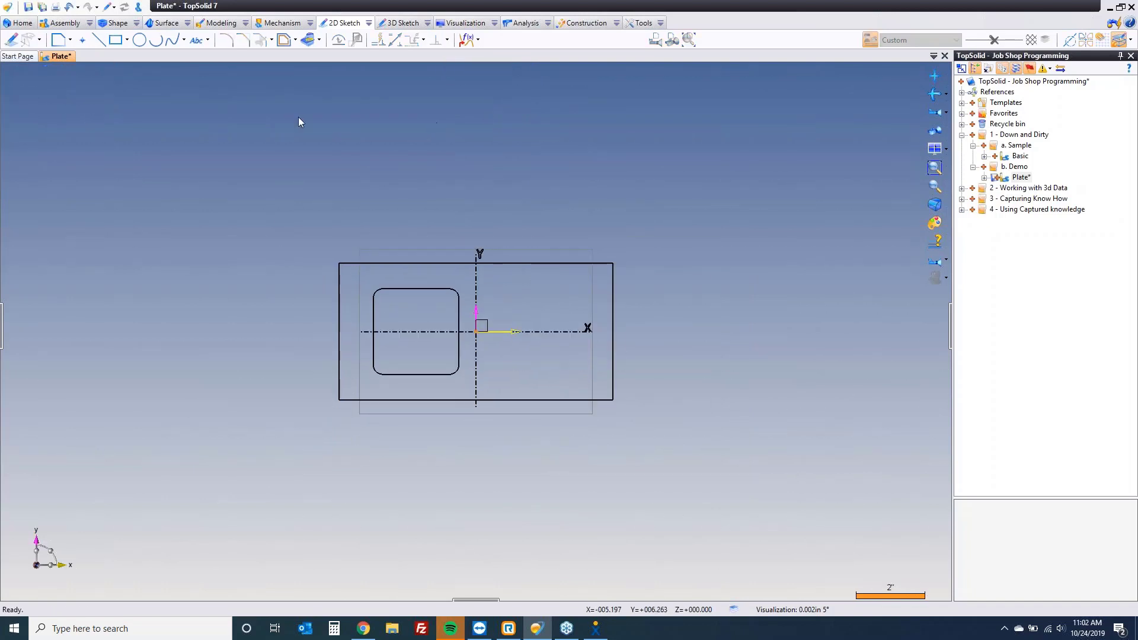
Switch the plate document from 2D sketching to the machining environment.
{"action": "left_click", "coordinate": [138, 6]}
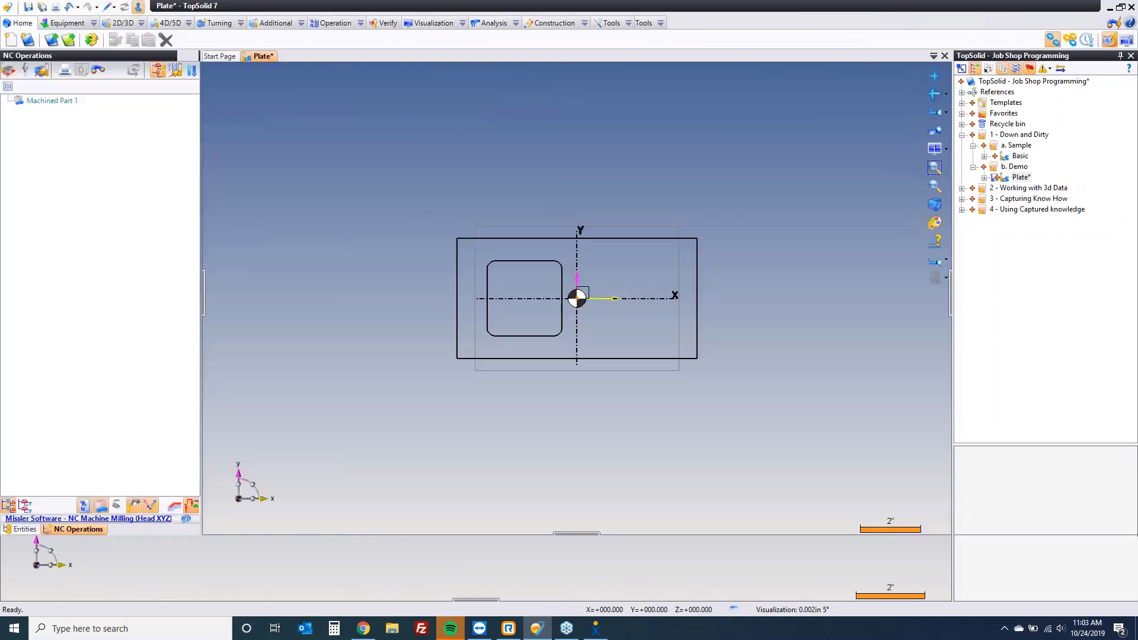
{"action": "mouse_move", "coordinate": [578, 332]}
{"action": "middle_mouse_down"}
{"action": "mouse_move", "coordinate": [581, 355]}
{"action": "mouse_move", "coordinate": [634, 234]}
{"action": "mouse_move", "coordinate": [574, 352]}
{"action": "middle_mouse_up"}
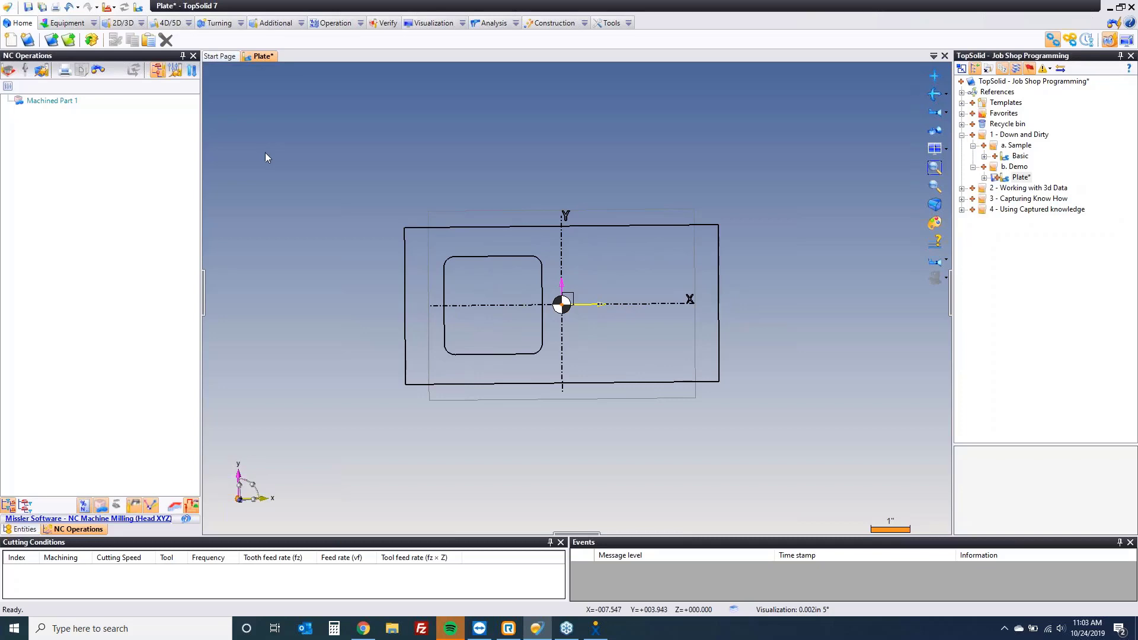
{"action": "left_click", "coordinate": [935, 262]}
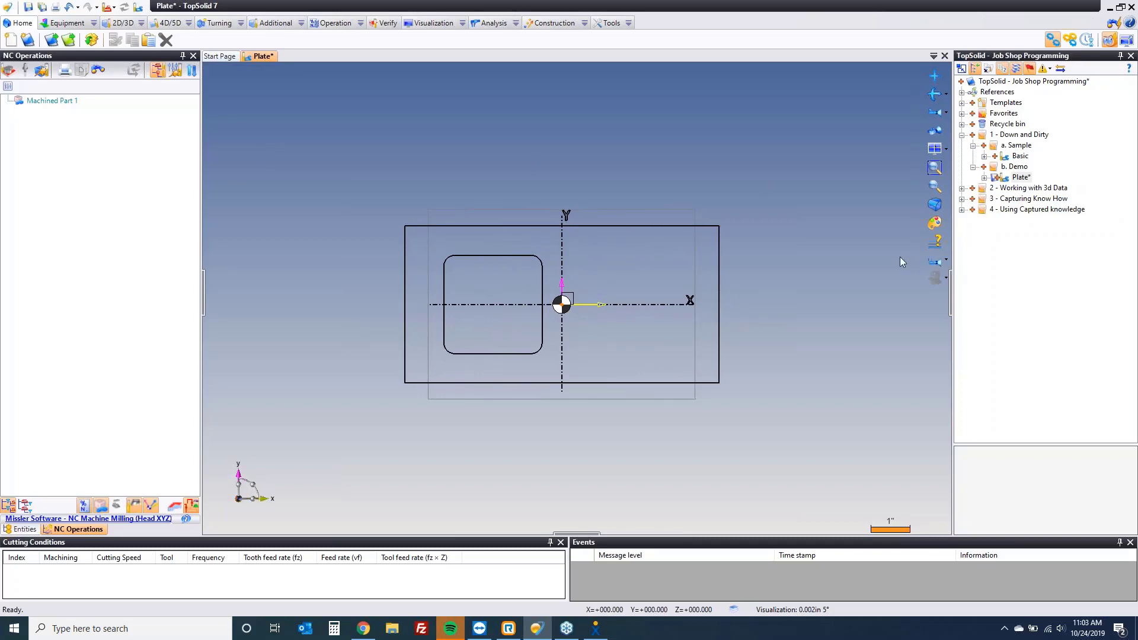
Start a 2D End Milling operation on the plate's outer rectangle with the 2.5 in face mill.
{"action": "right_click", "coordinate": [652, 224]}
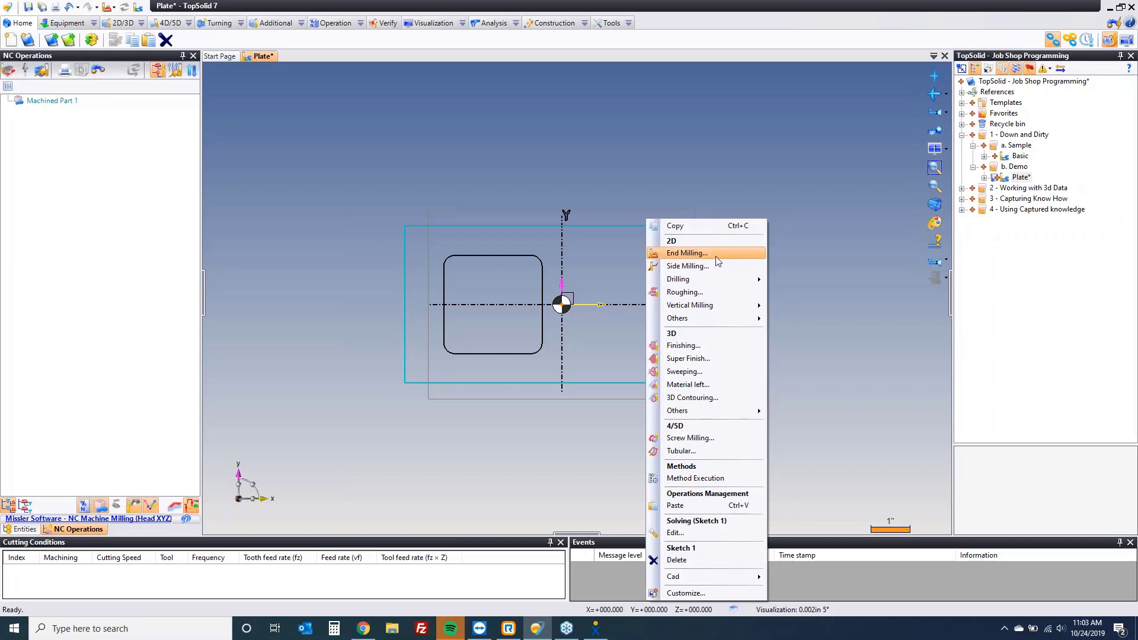
{"action": "left_click", "coordinate": [595, 155]}
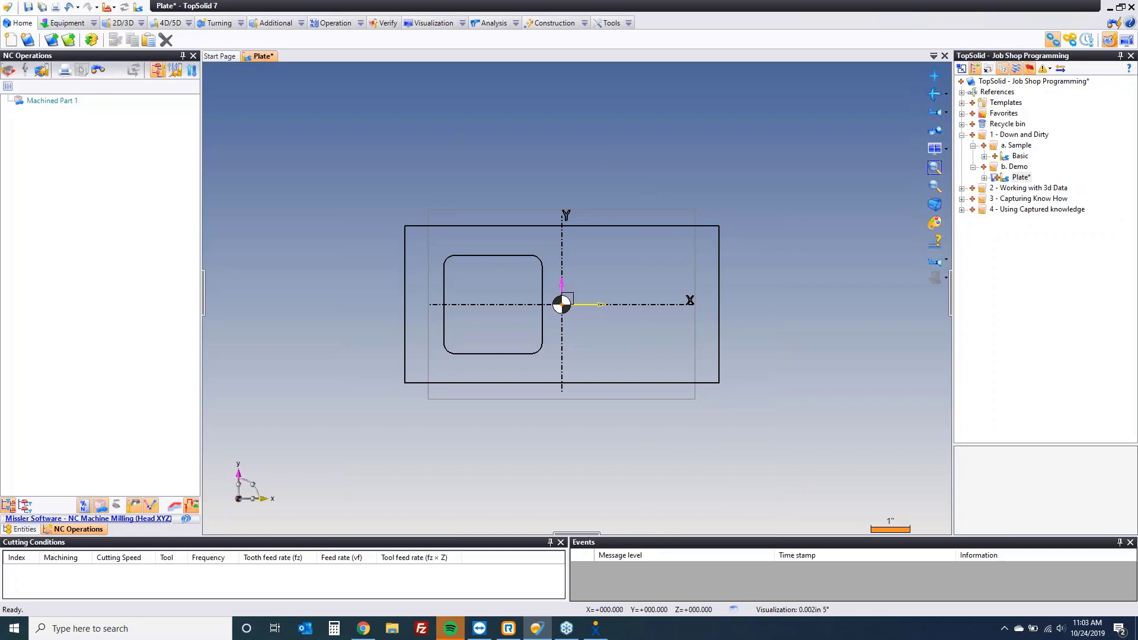
{"action": "left_click", "coordinate": [122, 23]}
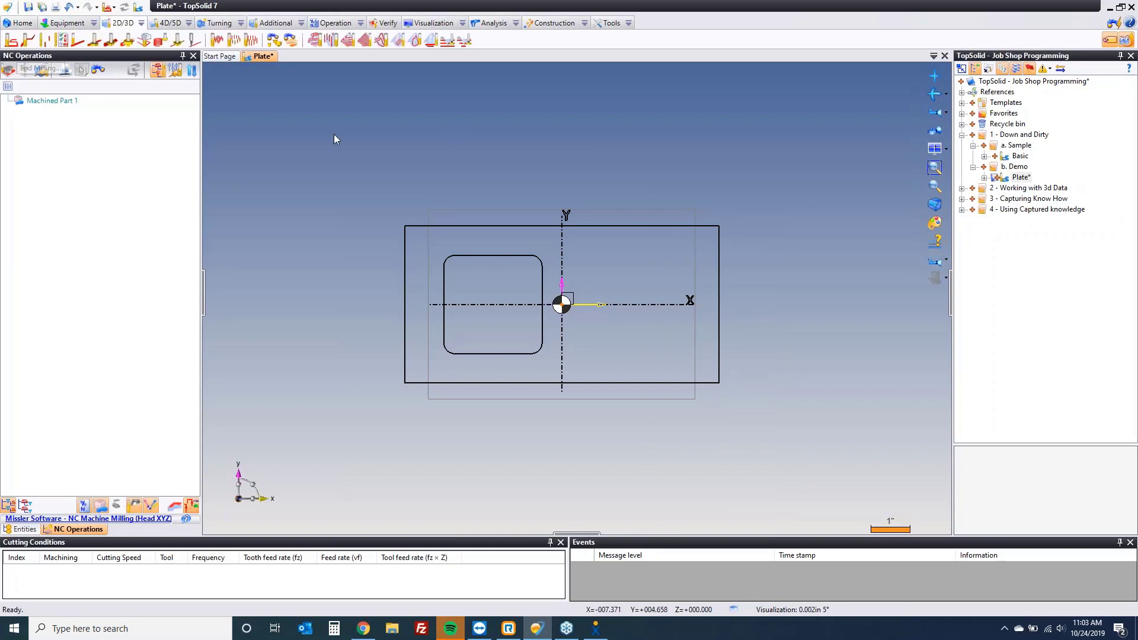
{"action": "right_click", "coordinate": [617, 226]}
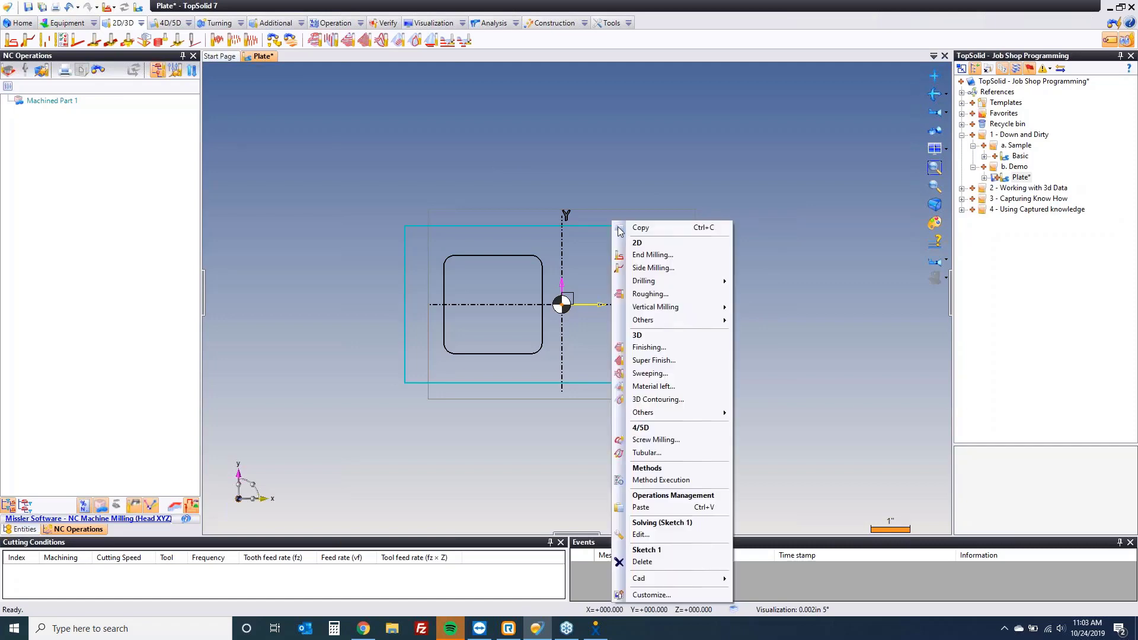
{"action": "left_click", "coordinate": [643, 254]}
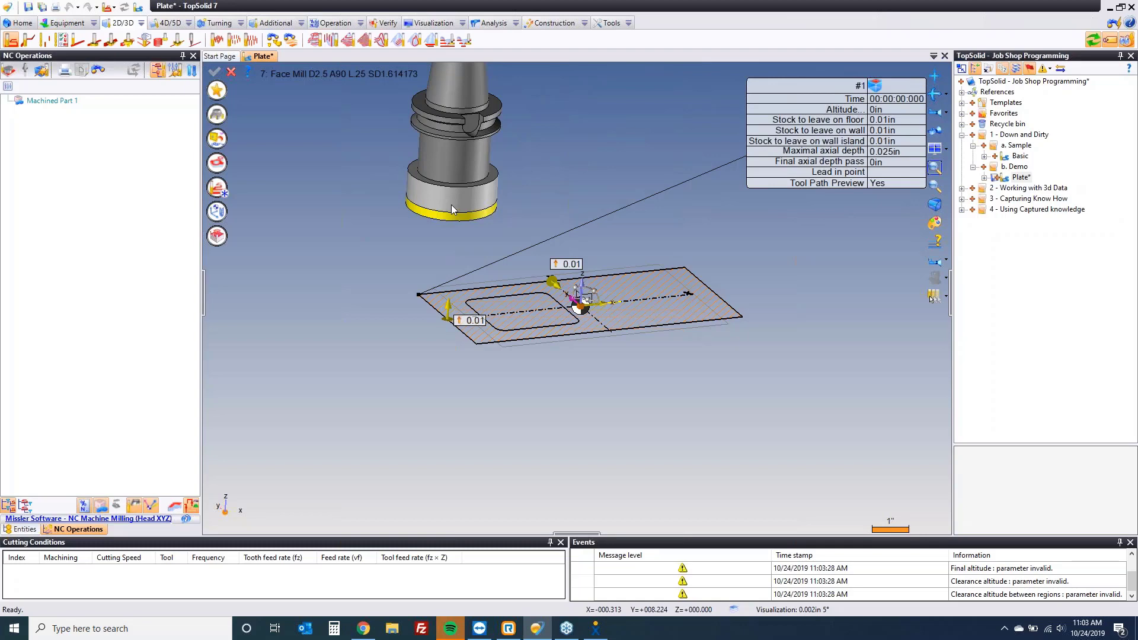
{"action": "left_click_drag", "start_coordinate": [451, 208], "coordinate": [529, 320]}
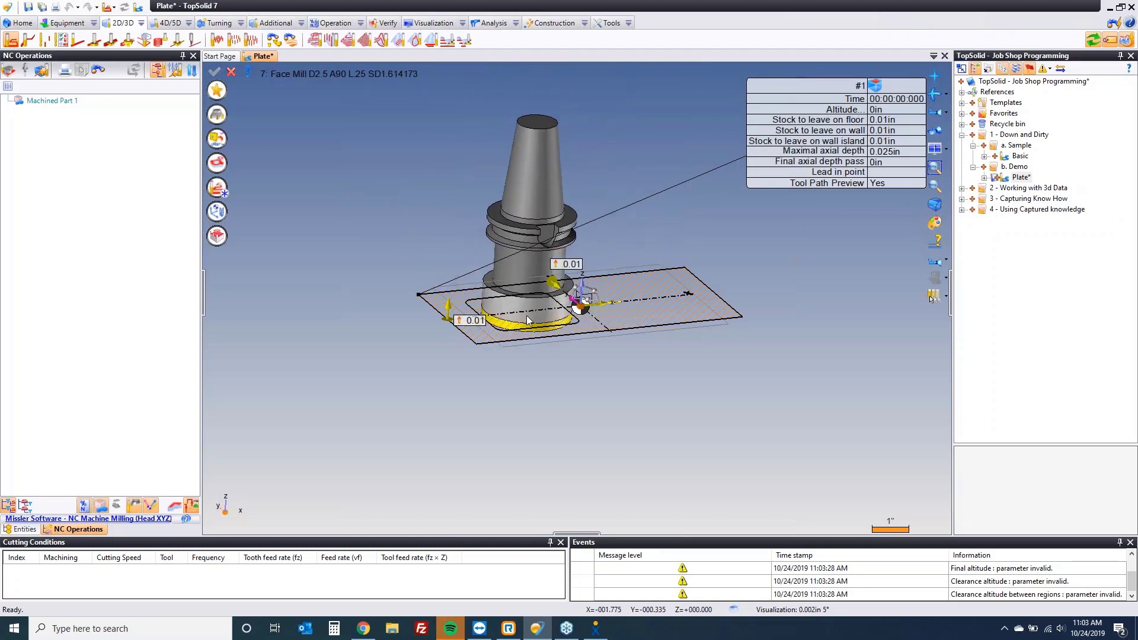
Set the starting altitude of the end milling operation to 0.125 in.
{"action": "left_click", "coordinate": [219, 190]}
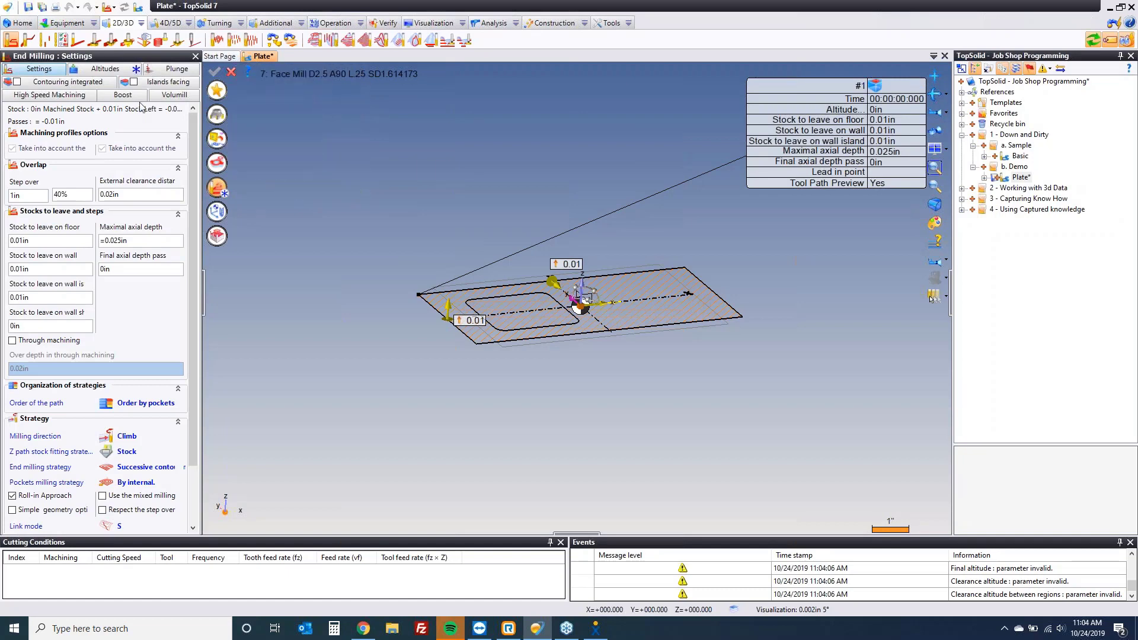
{"action": "left_click", "coordinate": [105, 69]}
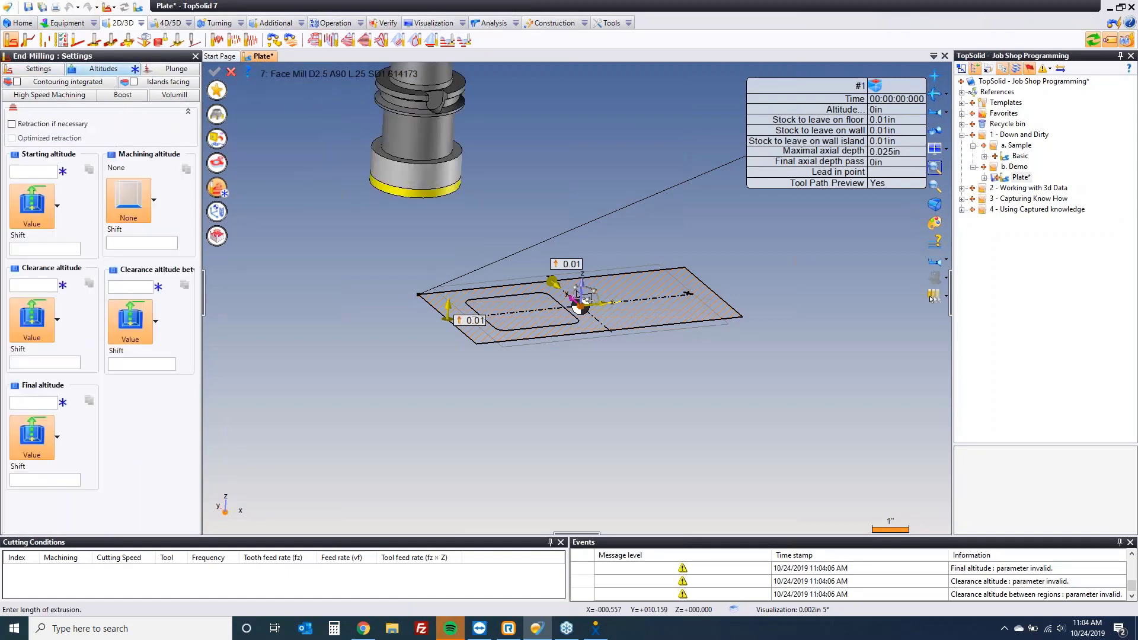
{"action": "left_click", "coordinate": [30, 172]}
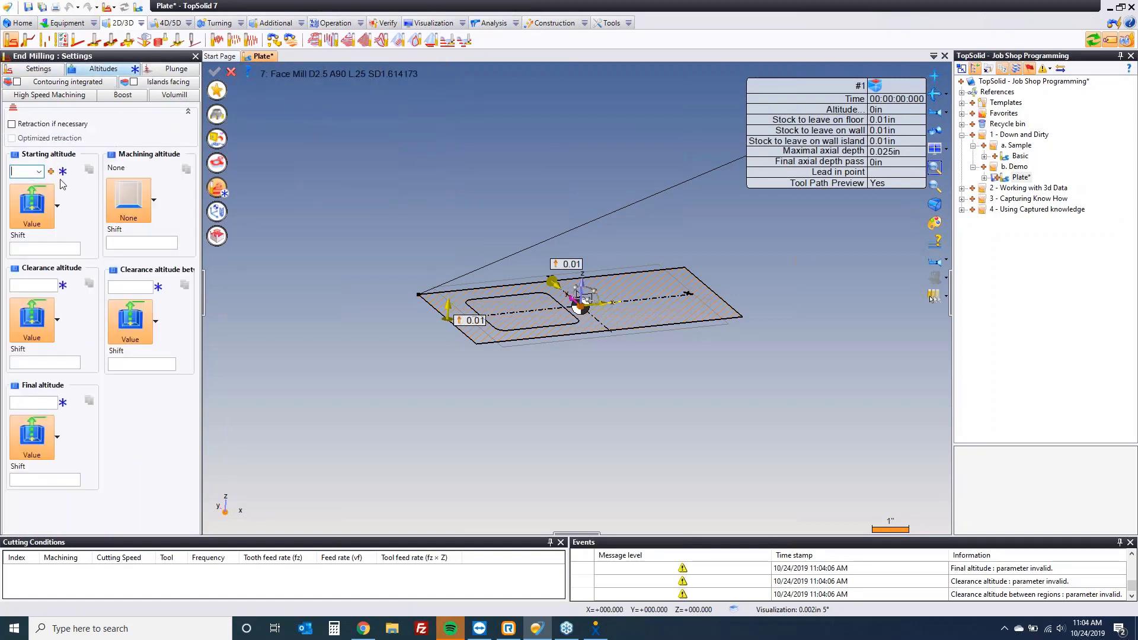
{"action": "type", "text": ".125"}
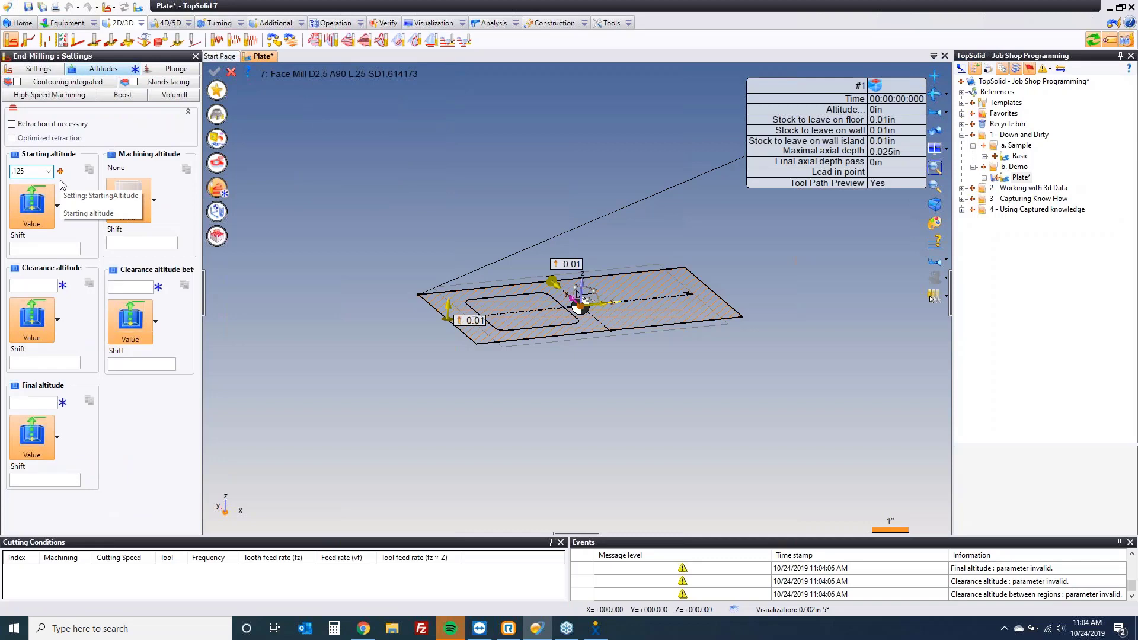
{"action": "key", "text": "Tab"}
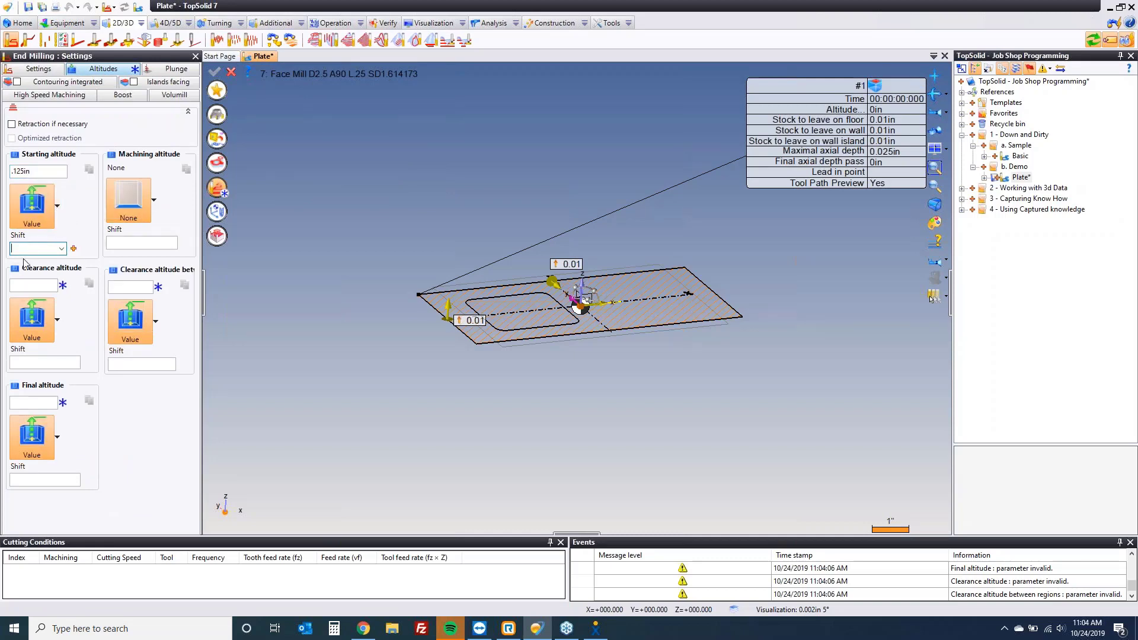
Set the clearance altitude, the clearance altitude between regions and the final altitude to 1 in each.
{"action": "left_click", "coordinate": [39, 287]}
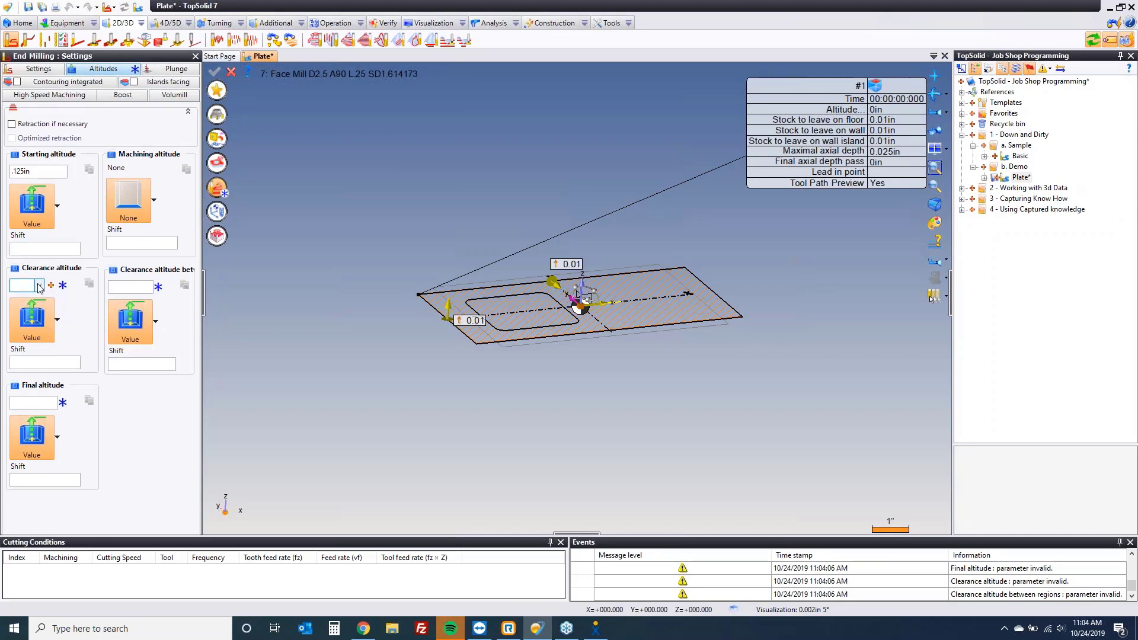
{"action": "type", "text": "21"}
{"action": "type", "text": "1"}
{"action": "key", "text": "Tab"}
{"action": "type", "text": "1"}
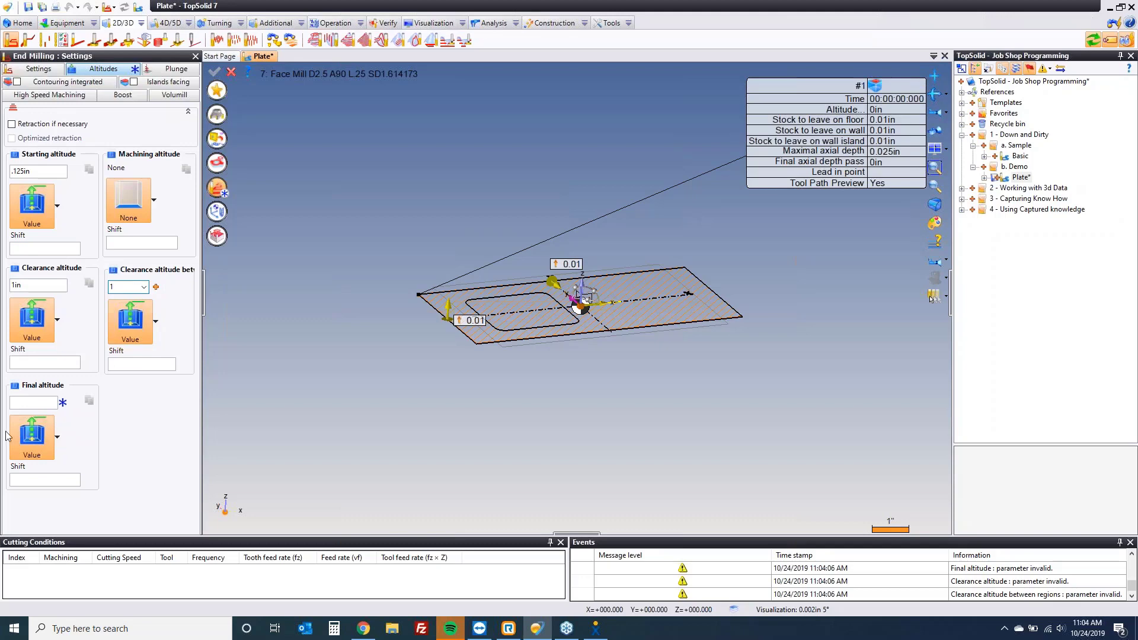
{"action": "left_click", "coordinate": [27, 403]}
{"action": "type", "text": "1"}
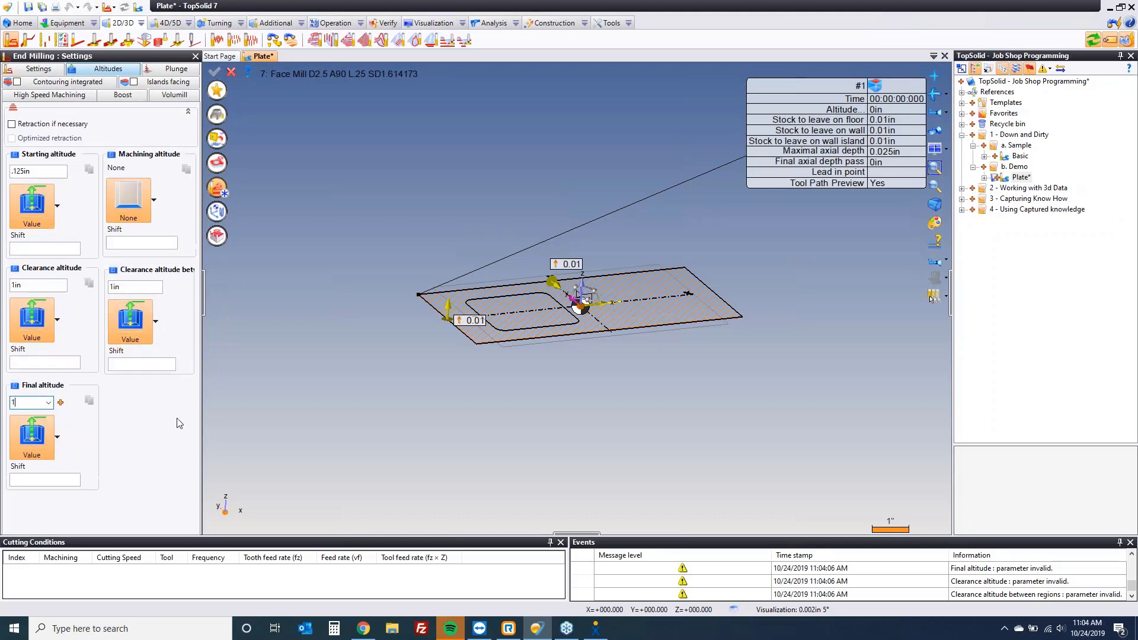
{"action": "key", "text": "Tab"}
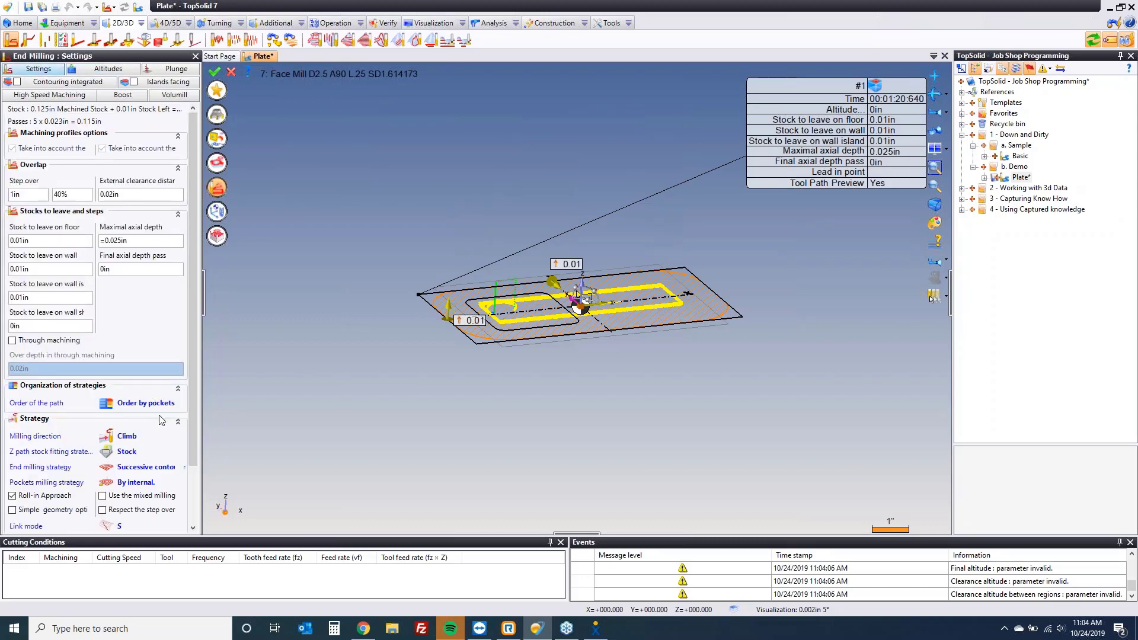
Set the Z path stock fitting strategy to None and change the operation type to facing.
{"action": "left_click", "coordinate": [104, 457]}
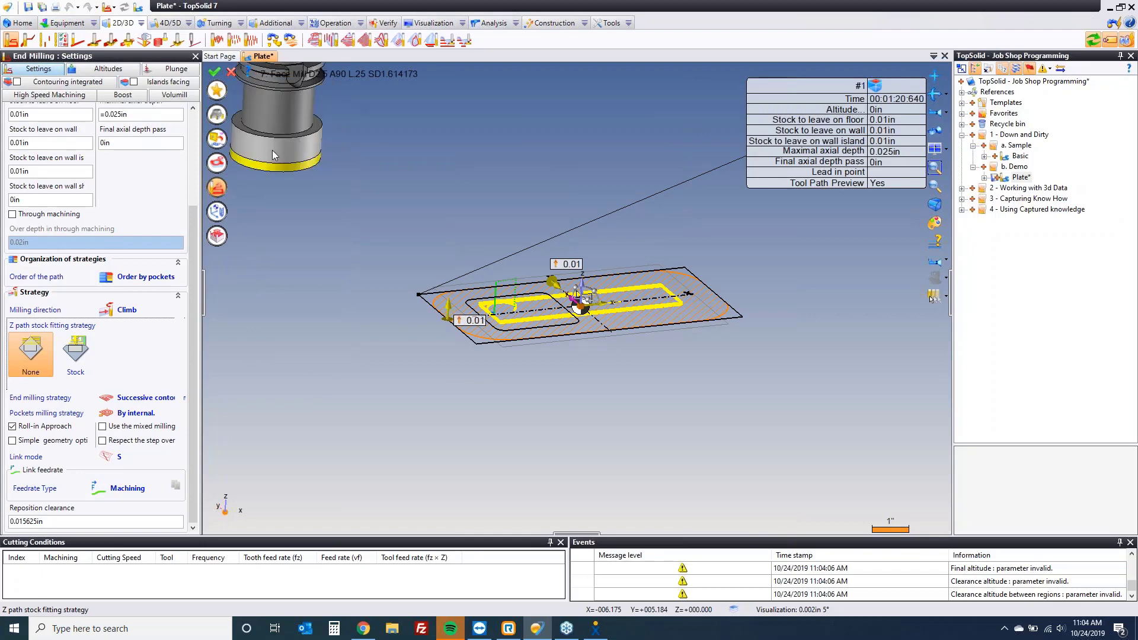
{"action": "left_click", "coordinate": [216, 191]}
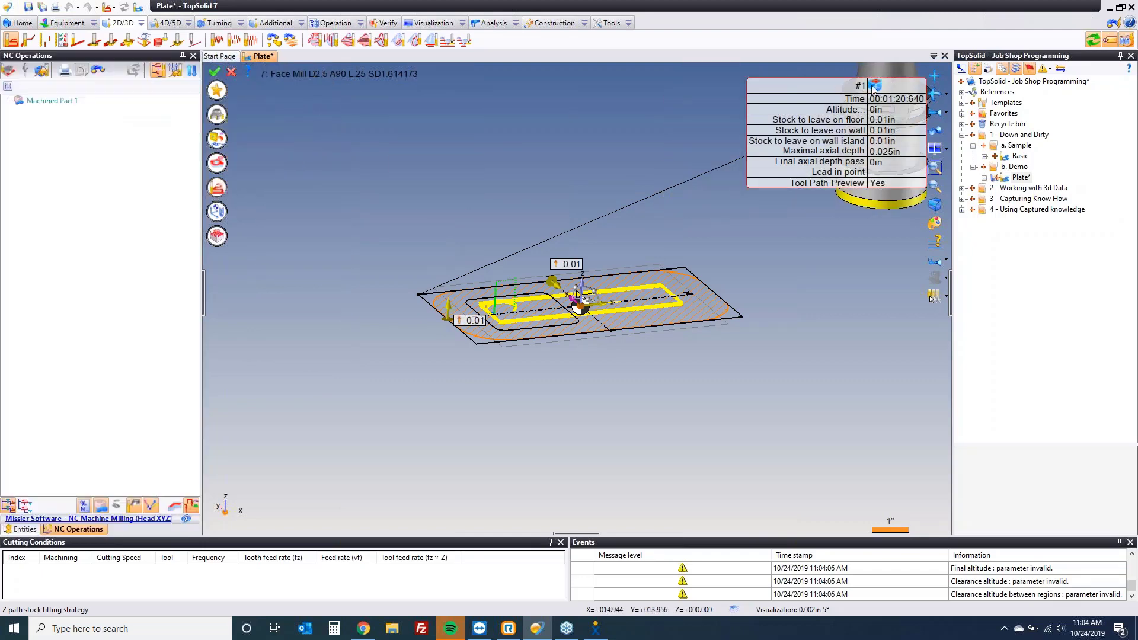
{"action": "mouse_move", "coordinate": [875, 87]}
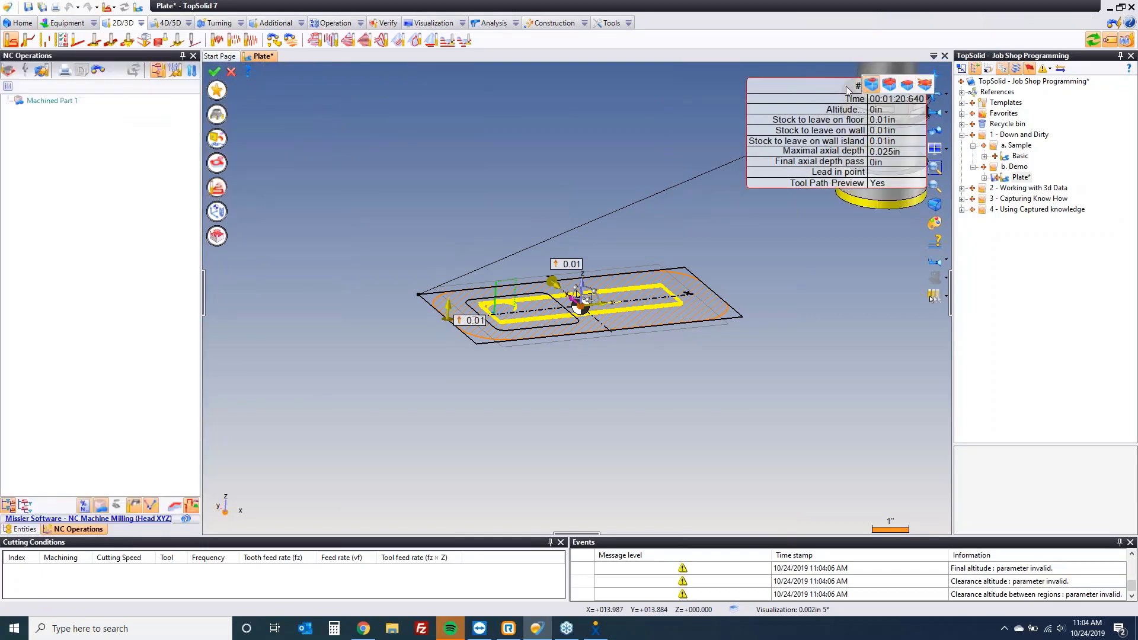
{"action": "left_click", "coordinate": [909, 87]}
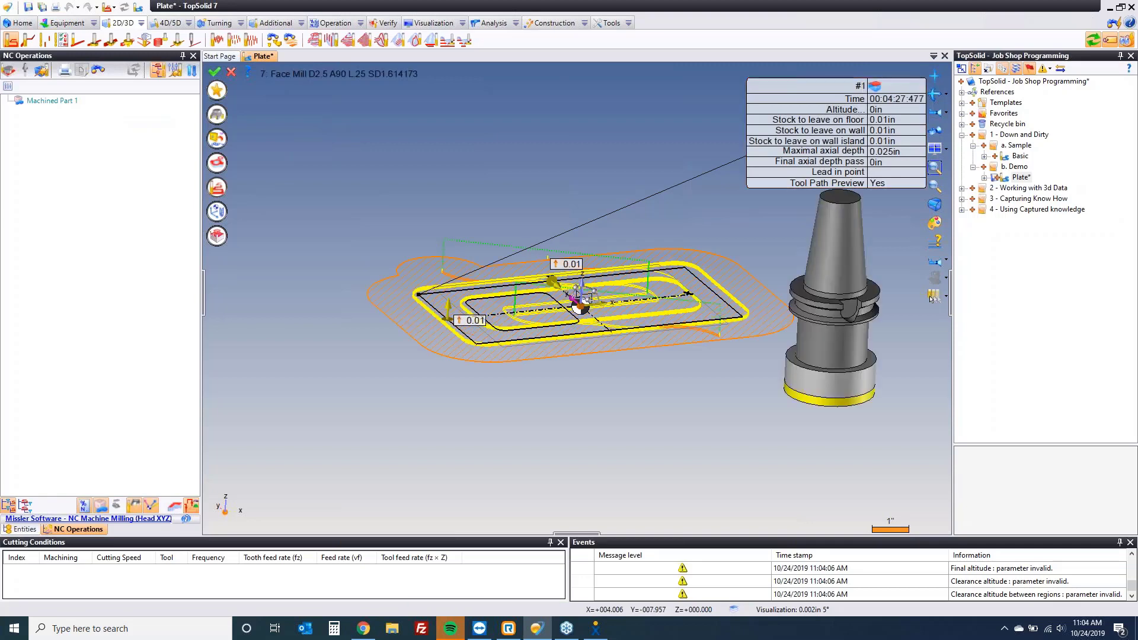
{"action": "scroll", "coordinate": [749, 315], "scroll_direction": "up", "scroll_amount": 5}
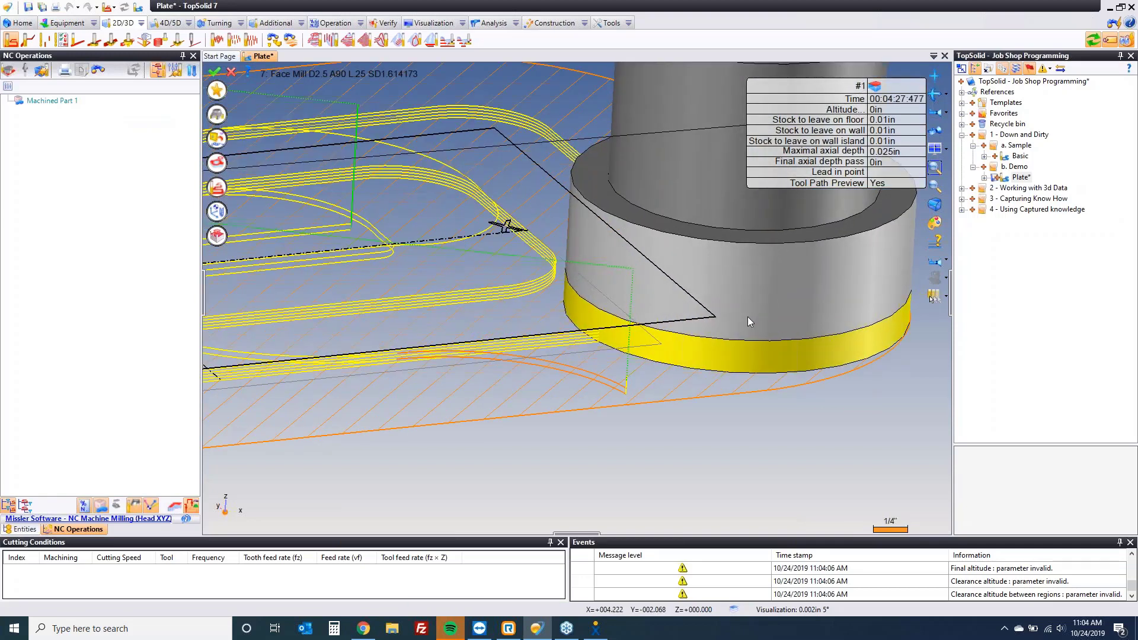
{"action": "scroll", "coordinate": [748, 318], "scroll_direction": "down", "scroll_amount": 5}
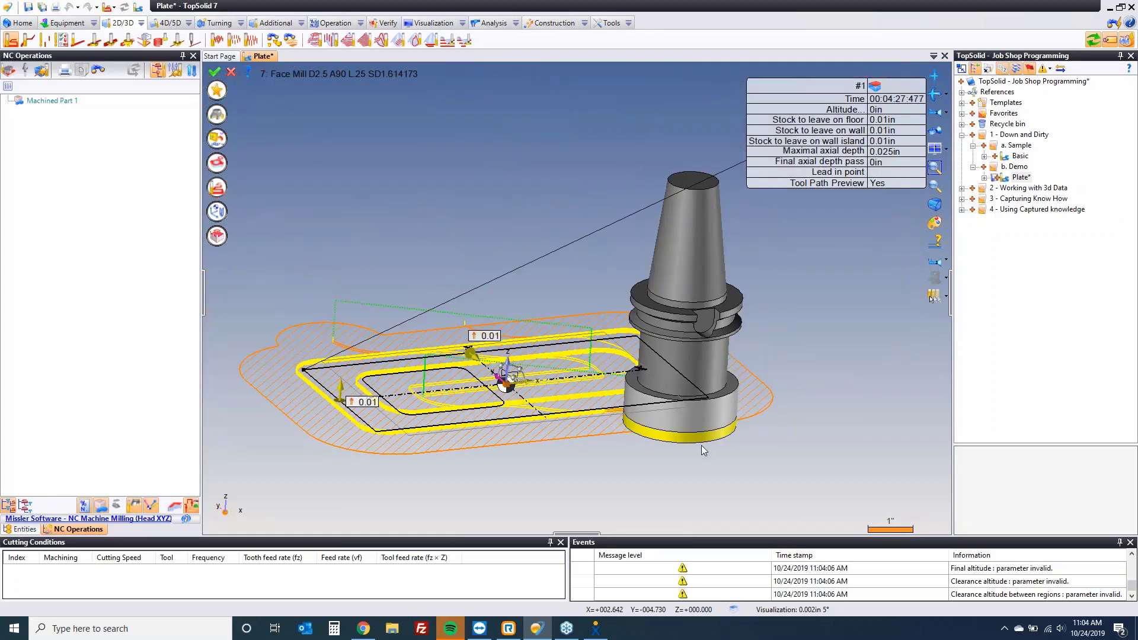
Check the maximal axial depth formula without changing it and validate the facing operation.
{"action": "left_click", "coordinate": [878, 152]}
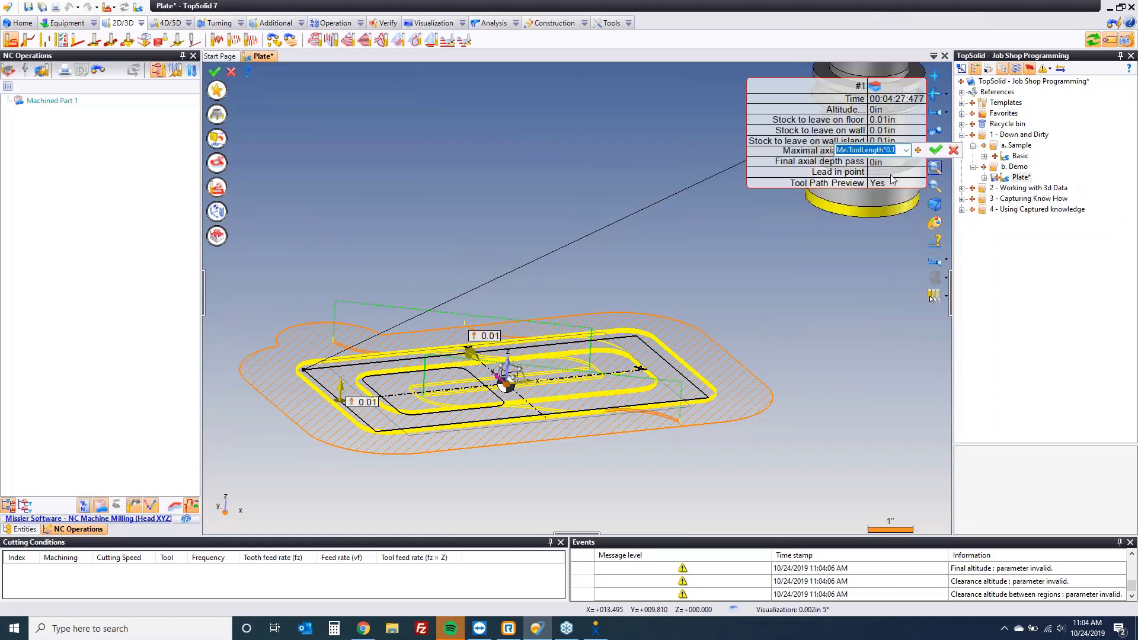
{"action": "key", "text": "Escape"}
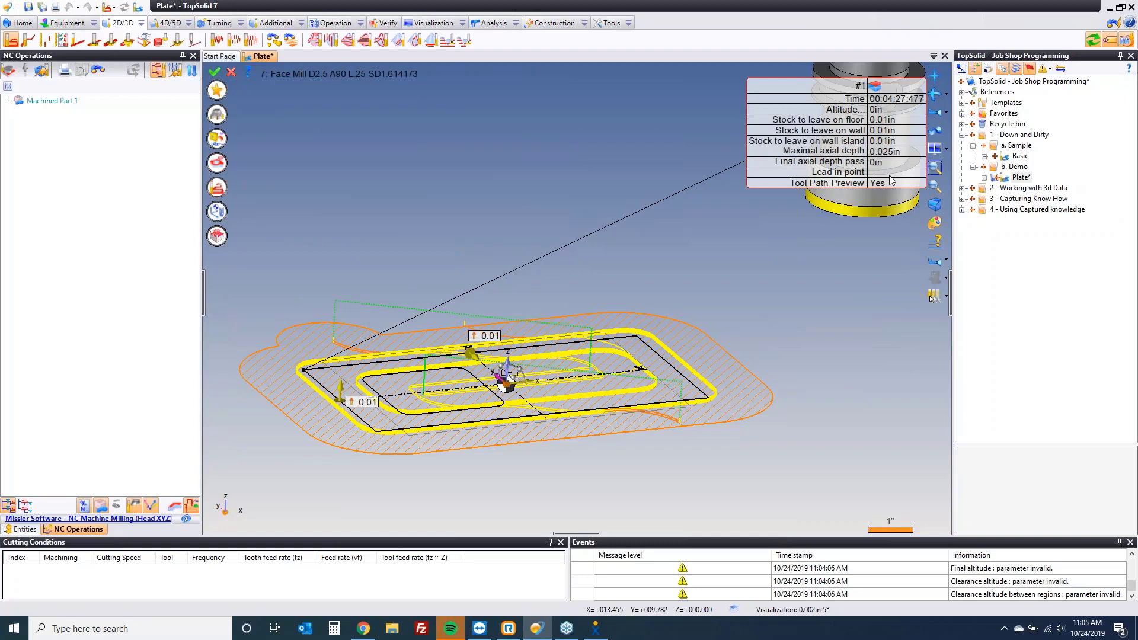
{"action": "left_click", "coordinate": [214, 72]}
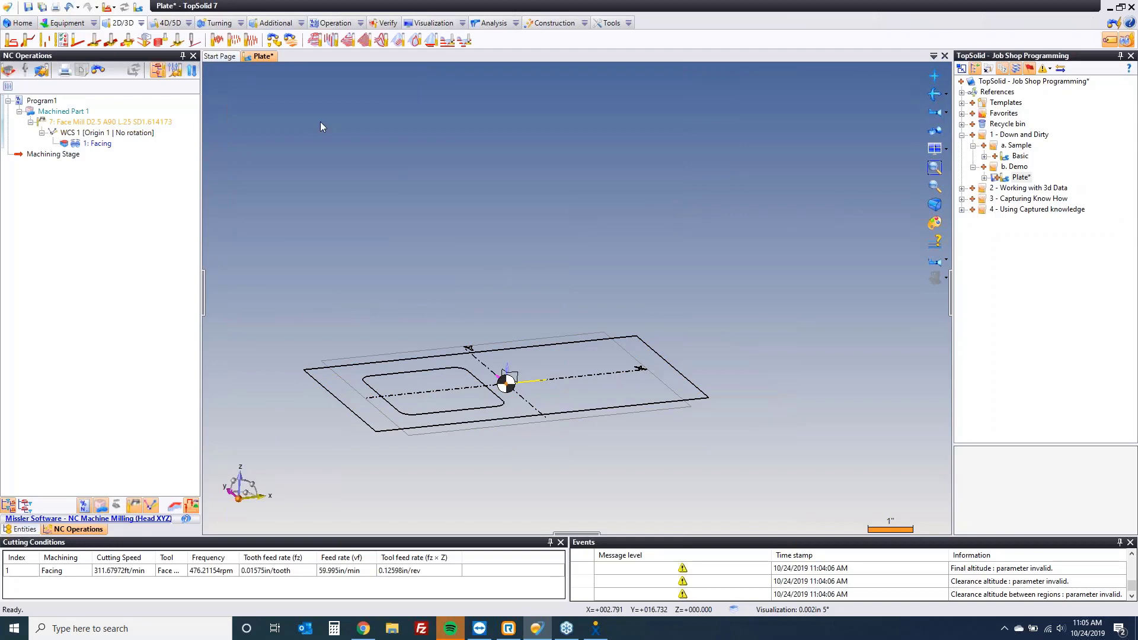
Start End Milling on the rounded square pocket profile with tool 10, the 0.5 in extended length slot mill.
{"action": "right_click", "coordinate": [403, 378]}
{"action": "left_click", "coordinate": [450, 264]}
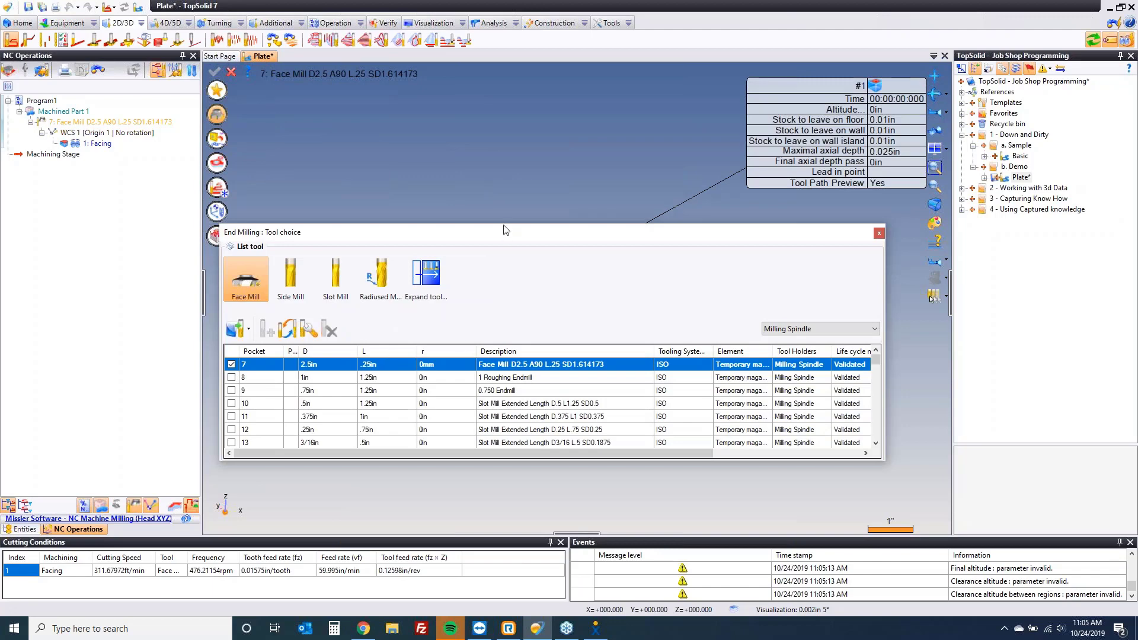
{"action": "left_click_drag", "start_coordinate": [503, 223], "coordinate": [503, 116]}
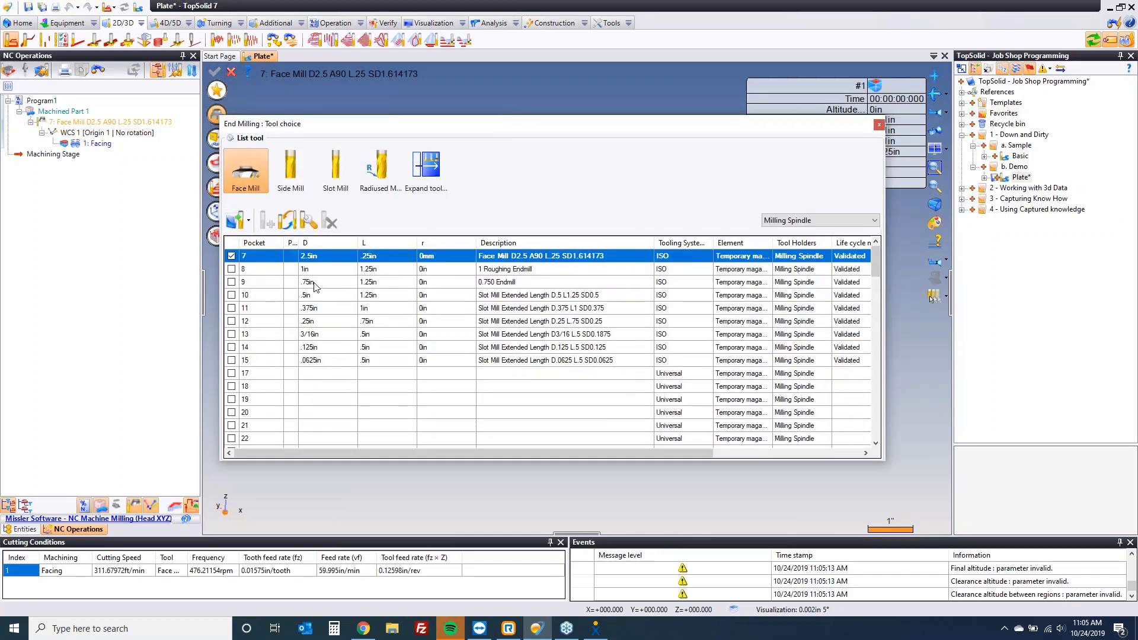
{"action": "left_click", "coordinate": [240, 295]}
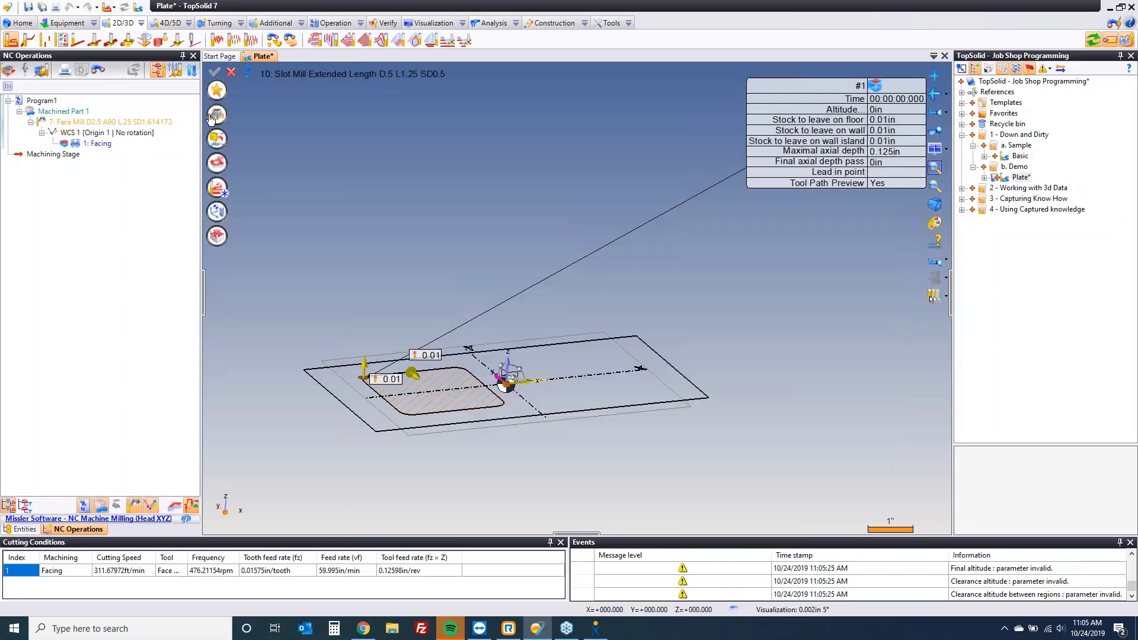
Set the starting altitude of the square pocket's end milling operation to 0 in.
{"action": "left_click", "coordinate": [219, 191]}
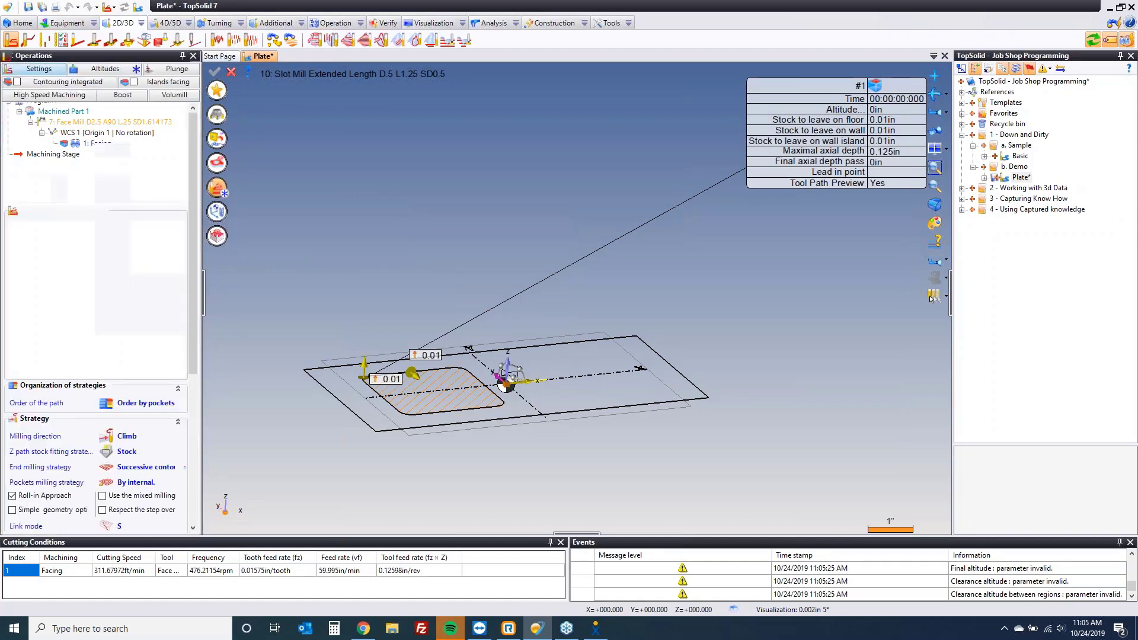
{"action": "left_click", "coordinate": [121, 73]}
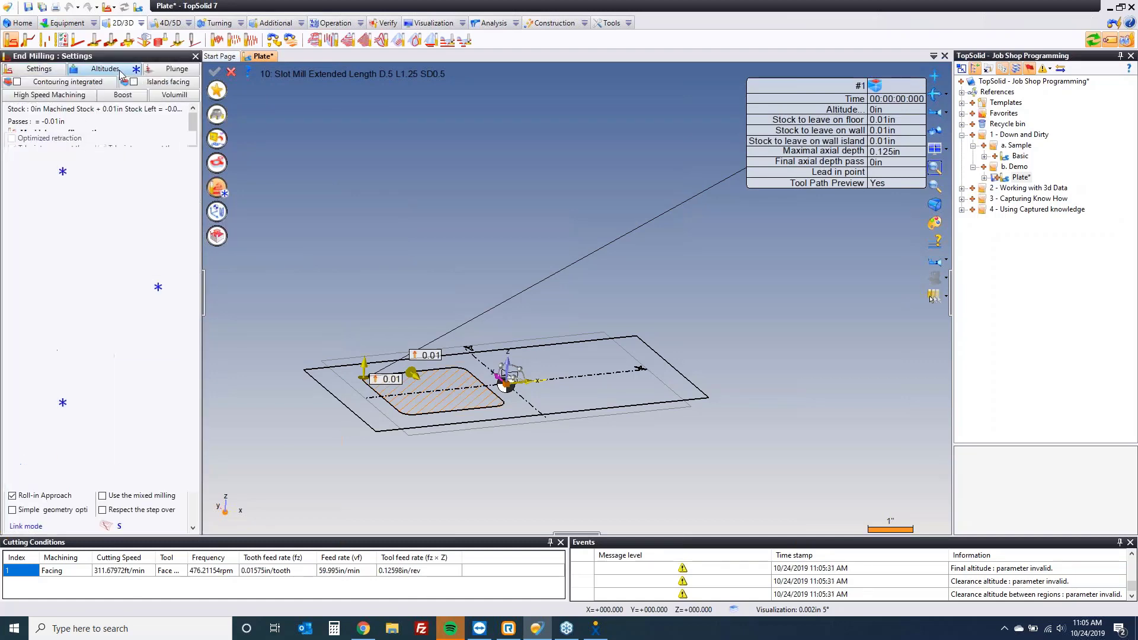
{"action": "left_click", "coordinate": [35, 173]}
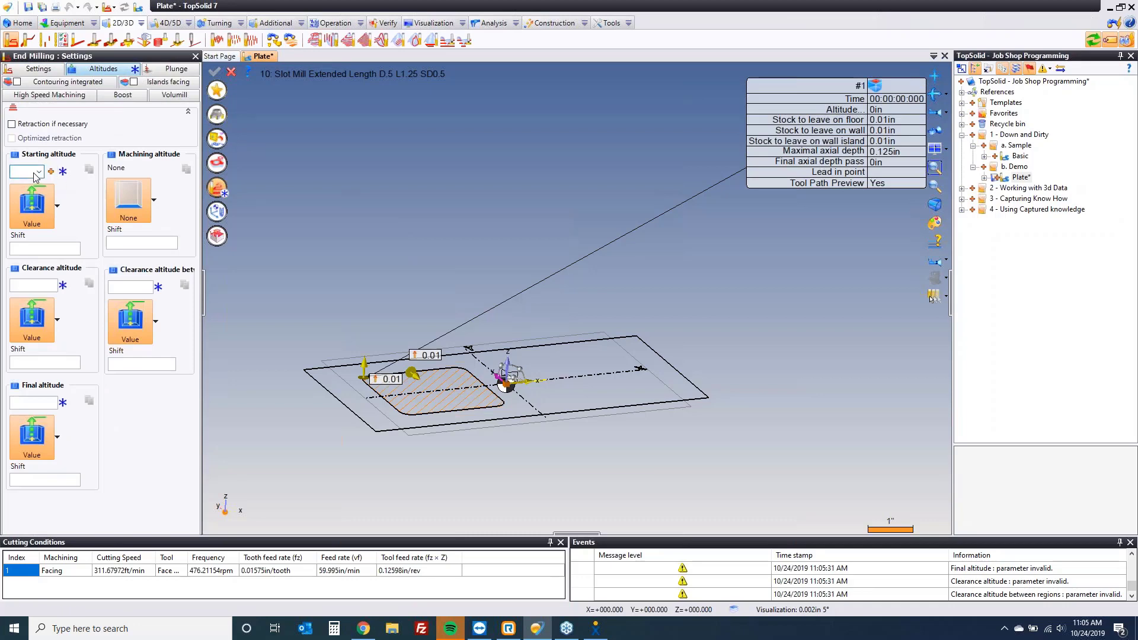
{"action": "type", "text": "0"}
{"action": "key", "text": "Tab"}
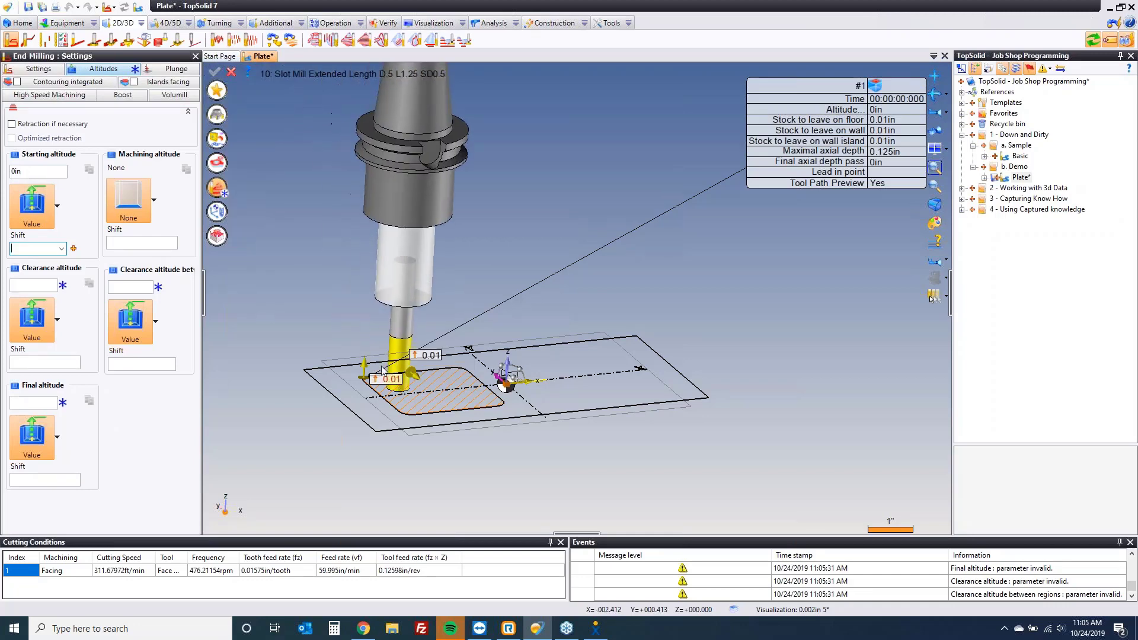
Define the pocket's machining altitude by value and set it to -0.5 in.
{"action": "left_click", "coordinate": [152, 201]}
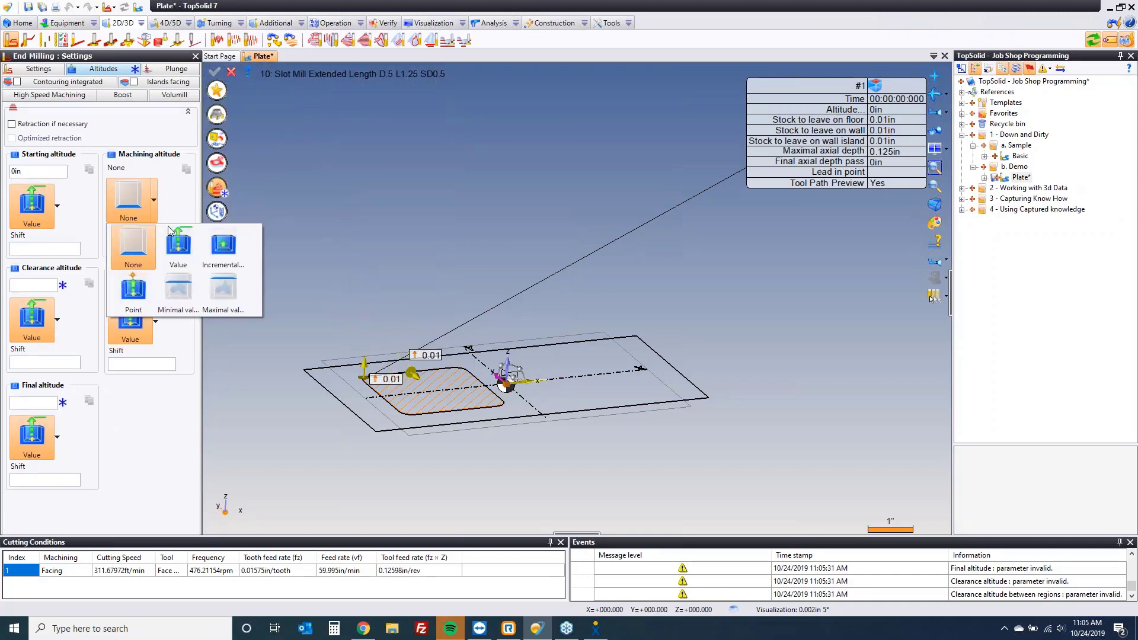
{"action": "left_click", "coordinate": [172, 232]}
{"action": "left_click", "coordinate": [138, 171]}
{"action": "type", "text": "-.5"}
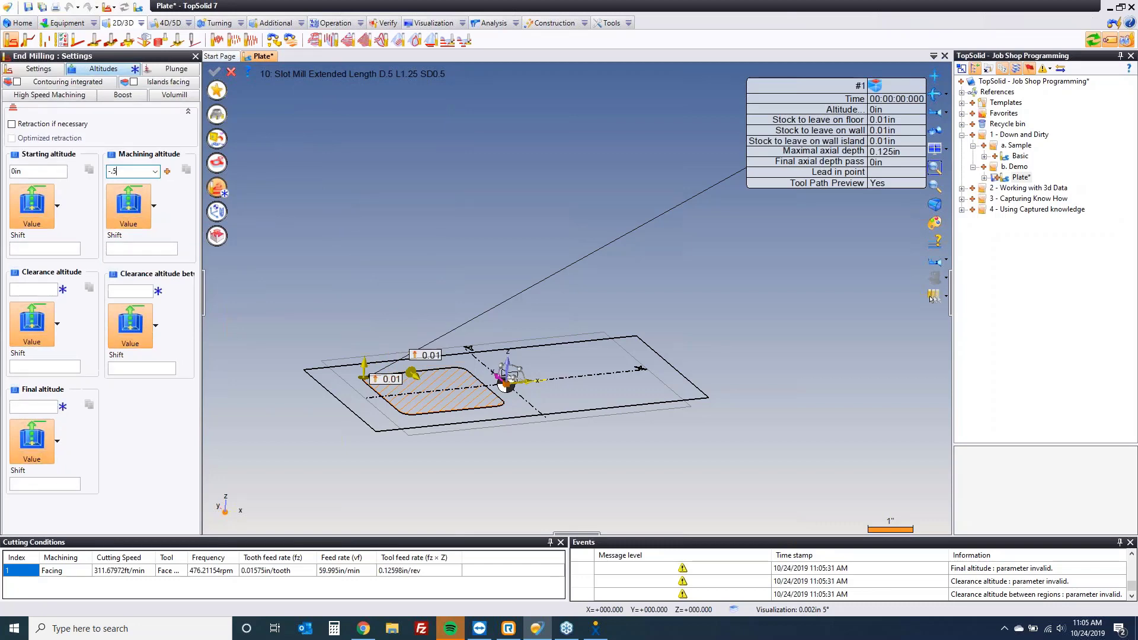
{"action": "key", "text": "Tab"}
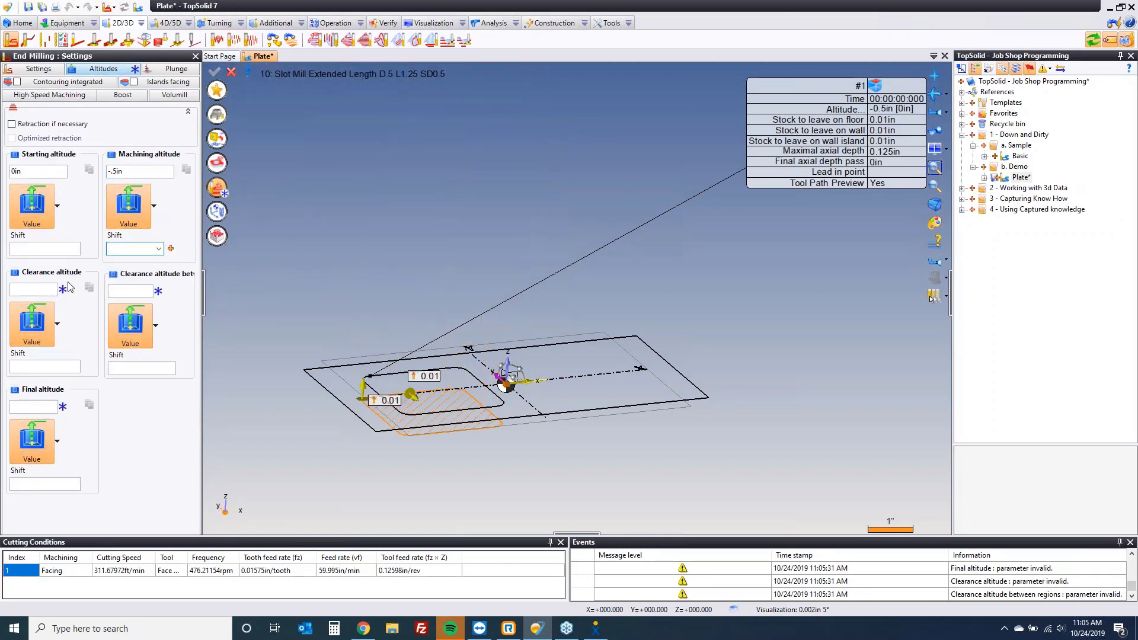
Set the clearance altitude, the clearance altitude between regions and the final altitude to 1 in, and validate the pocketing operation.
{"action": "left_click", "coordinate": [34, 290]}
{"action": "type", "text": "1"}
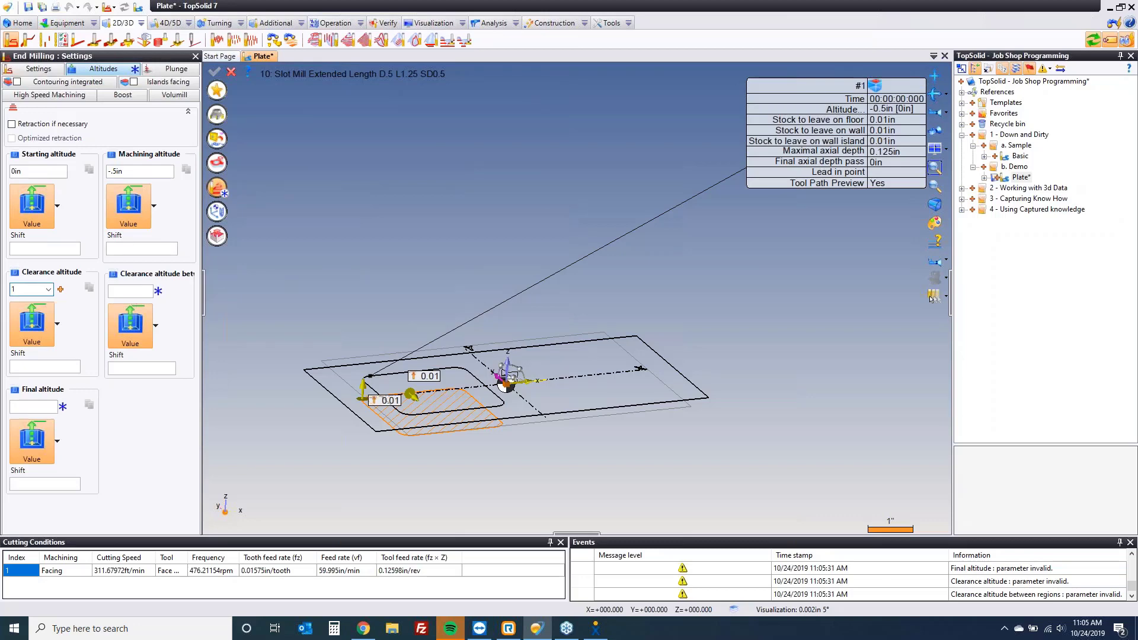
{"action": "key", "text": "Tab"}
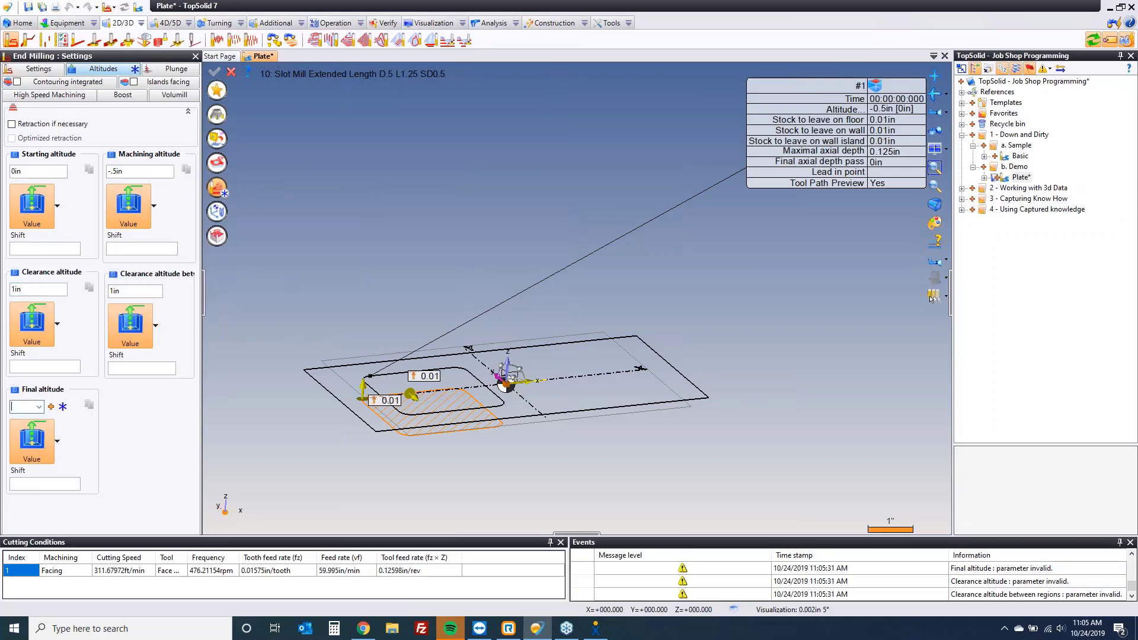
{"action": "type", "text": "1"}
{"action": "key", "text": "Tab"}
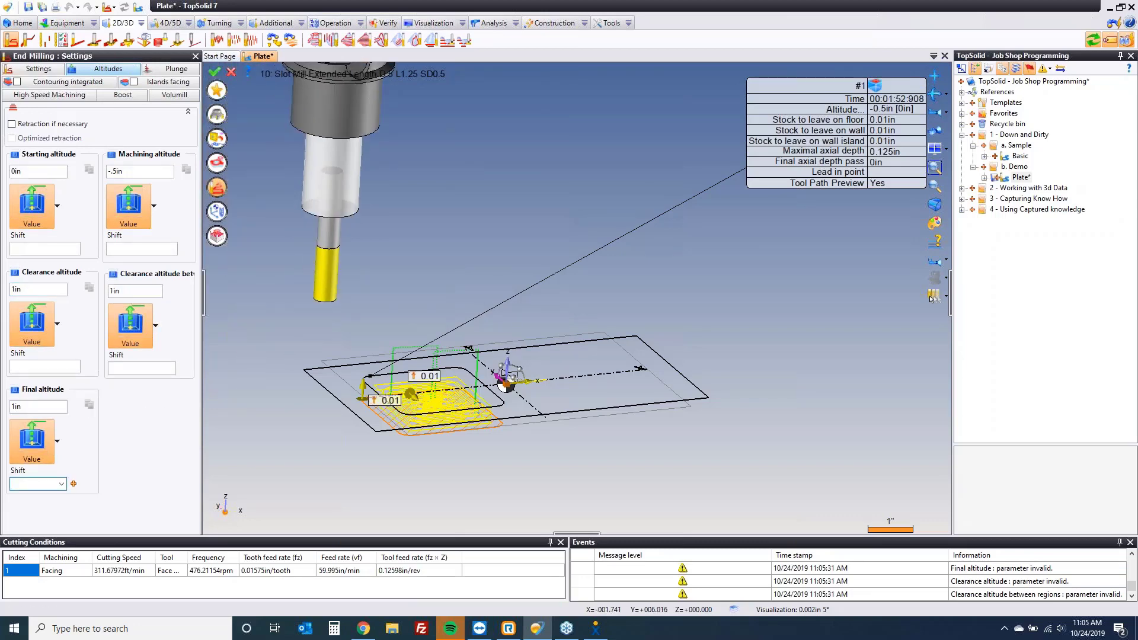
{"action": "key", "text": "Return"}
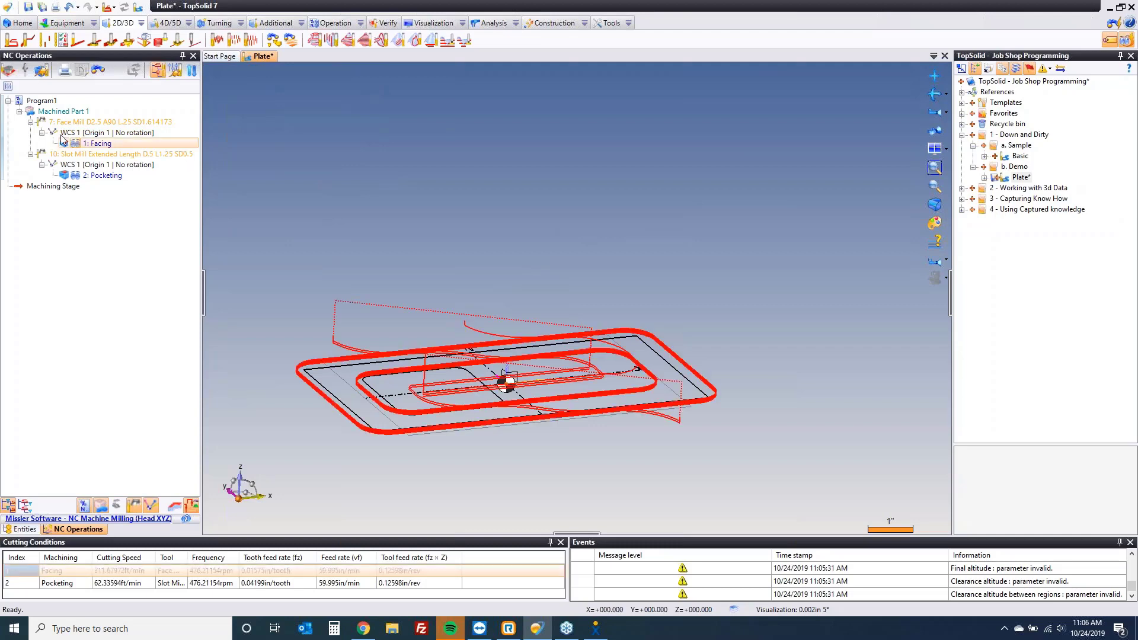
Run the verification simulation of the facing and pocketing operations, check the machined stock and exit the simulation.
{"action": "left_click_drag", "start_coordinate": [137, 187], "coordinate": [64, 135]}
{"action": "left_click", "coordinate": [385, 24]}
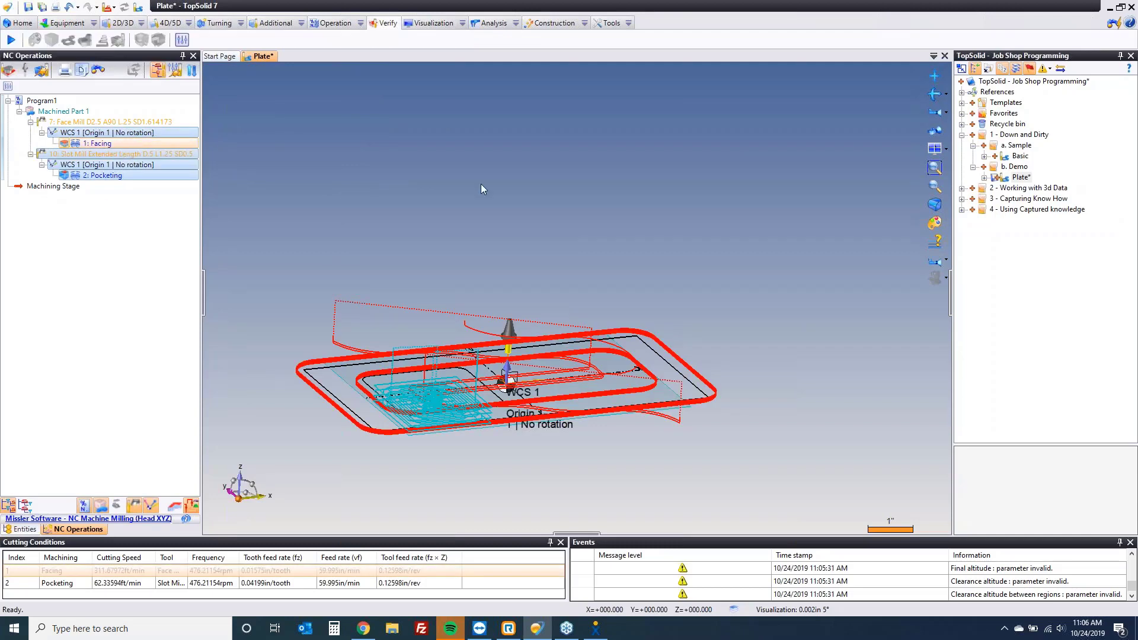
{"action": "left_click", "coordinate": [60, 482]}
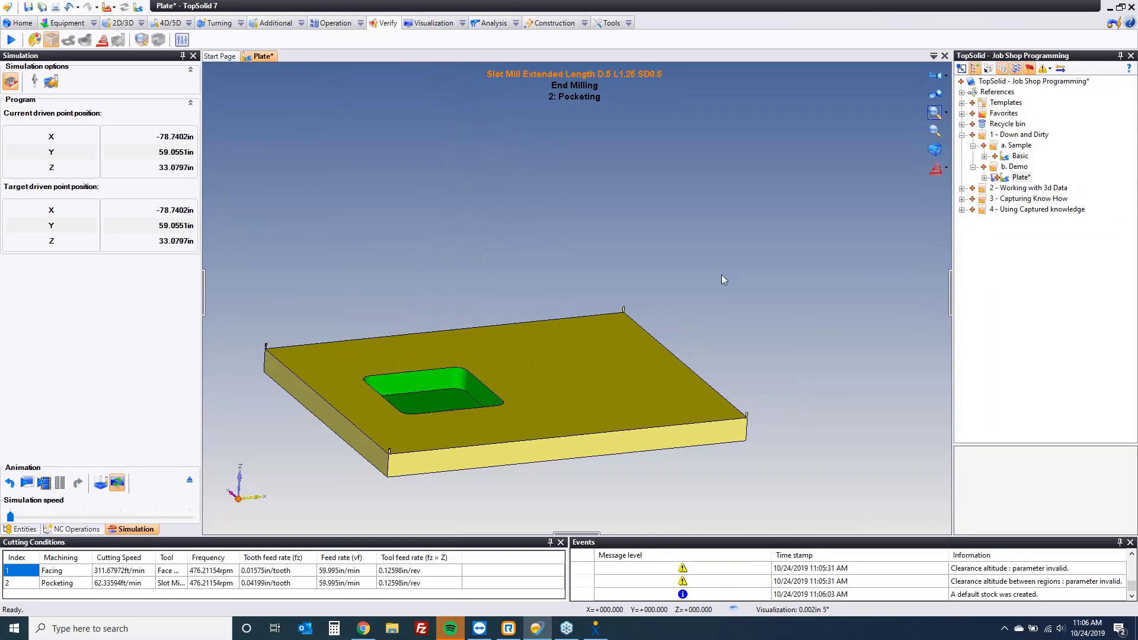
{"action": "left_click", "coordinate": [191, 483]}
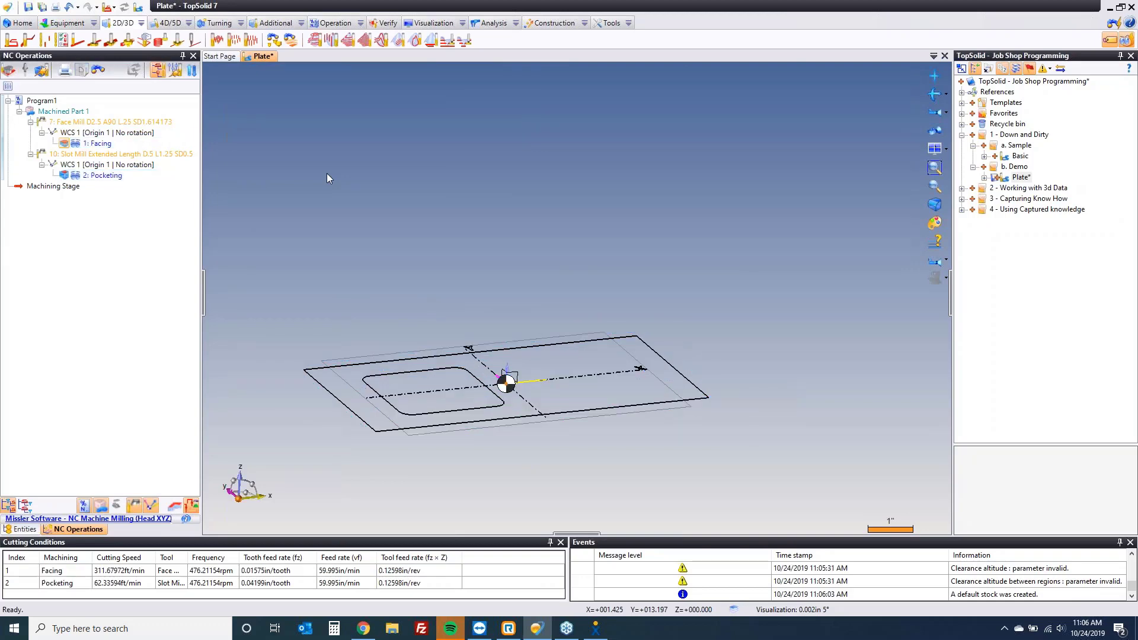
Return to the design environment and start a new sketch on a plane offset -0.5 in from the Absolute XY Plane.
{"action": "left_click", "coordinate": [138, 8]}
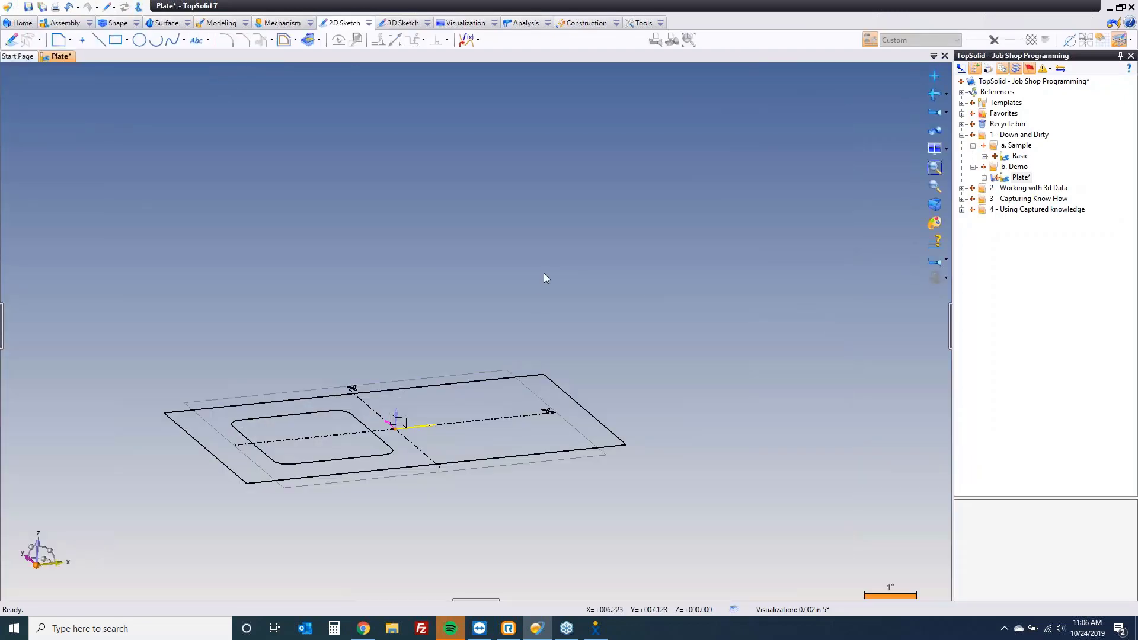
{"action": "middle_click_drag", "start_coordinate": [544, 277], "coordinate": [509, 235]}
{"action": "right_click", "coordinate": [470, 193]}
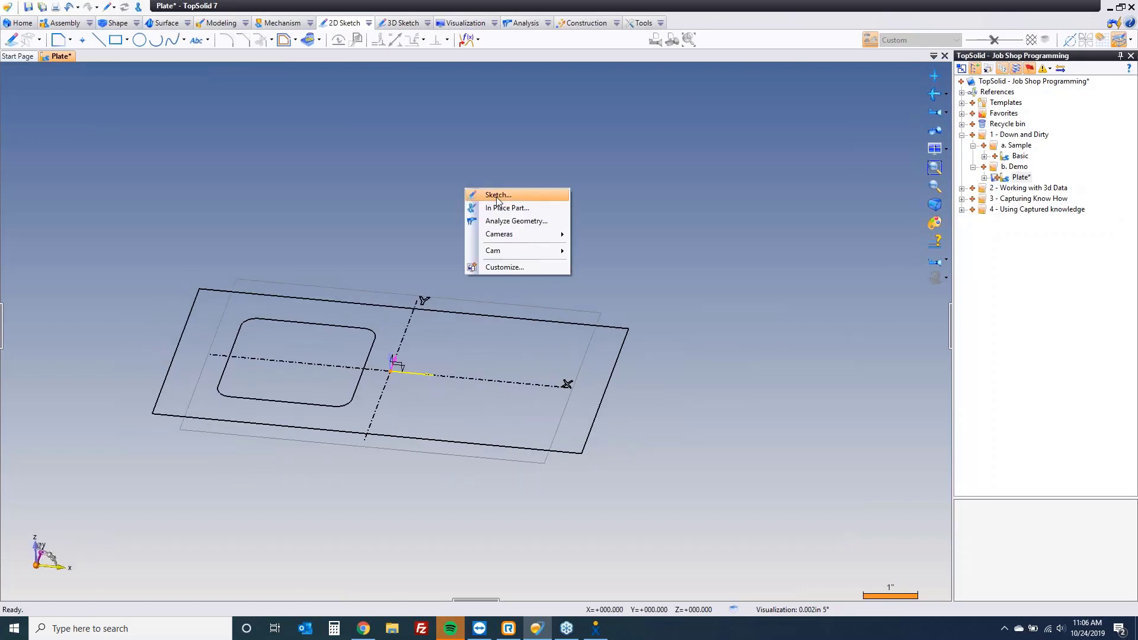
{"action": "left_click", "coordinate": [495, 196]}
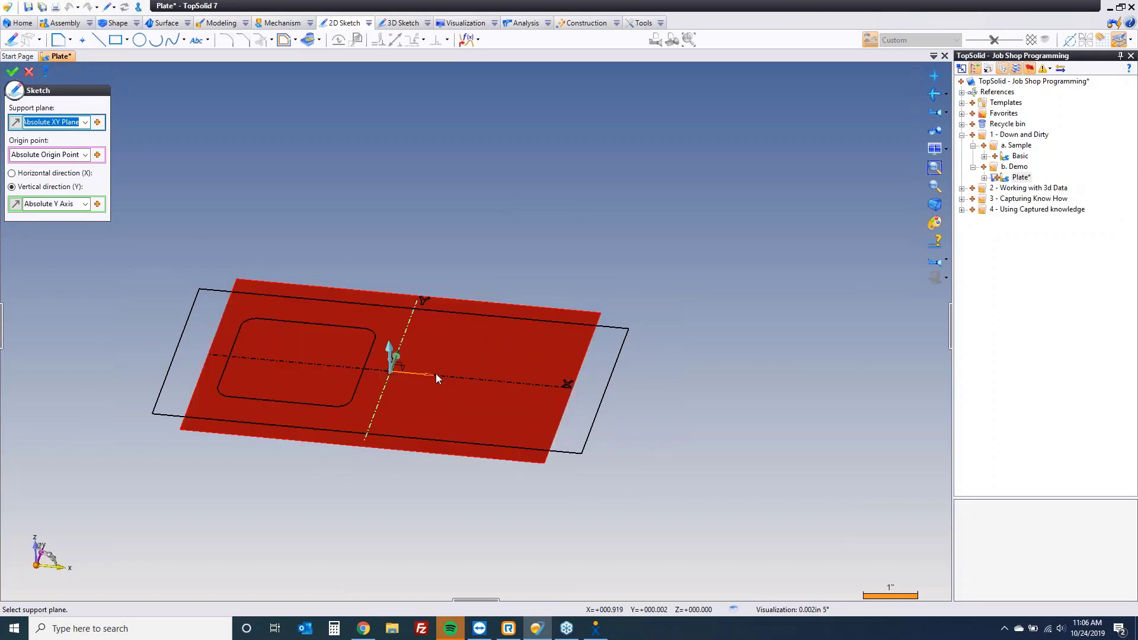
{"action": "left_click", "coordinate": [85, 122]}
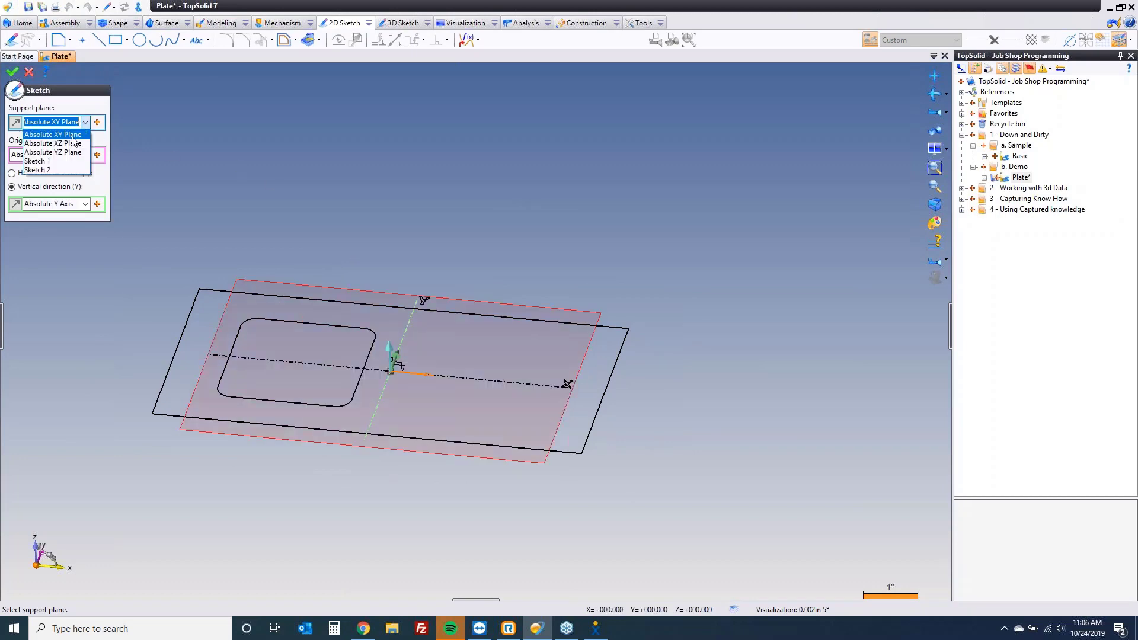
{"action": "left_click", "coordinate": [98, 123]}
{"action": "left_click", "coordinate": [99, 122]}
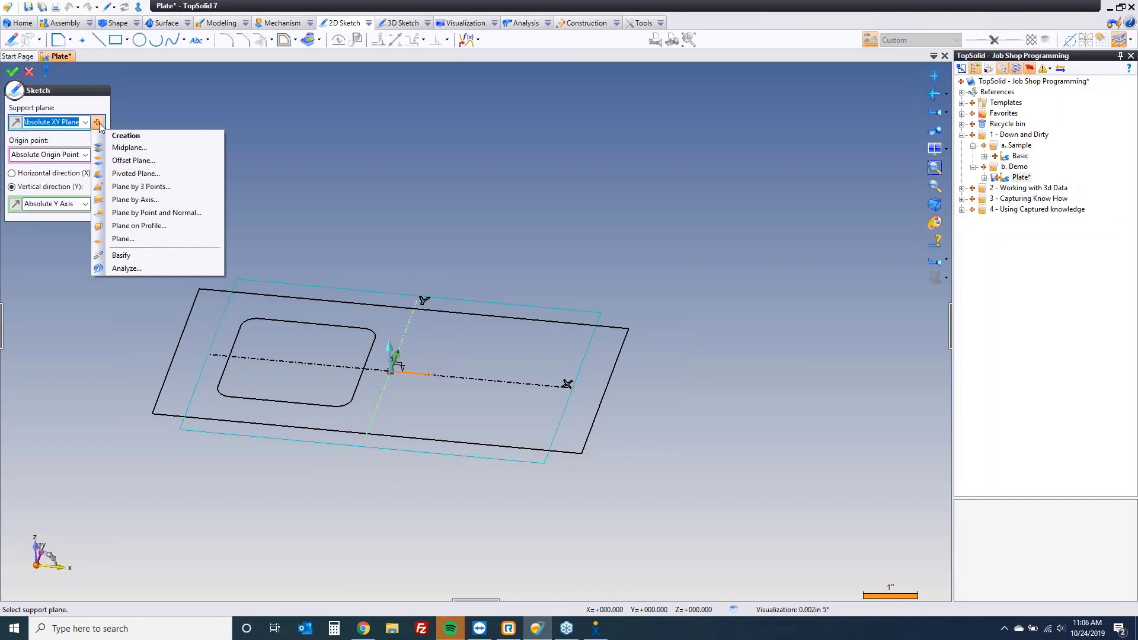
{"action": "left_click", "coordinate": [134, 160]}
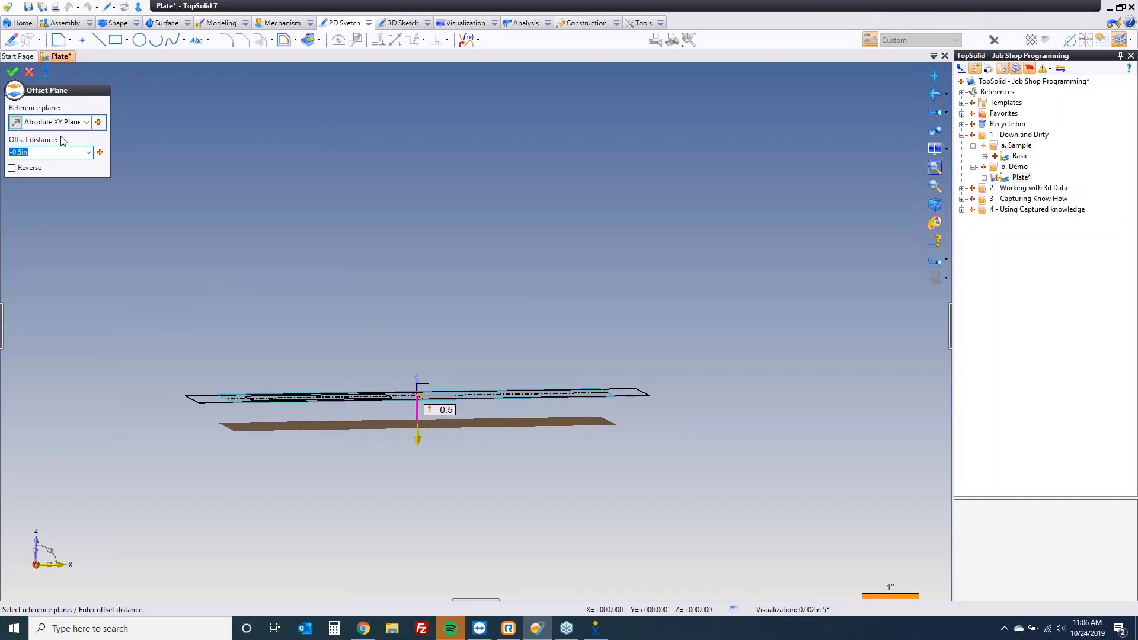
{"action": "left_click", "coordinate": [12, 72]}
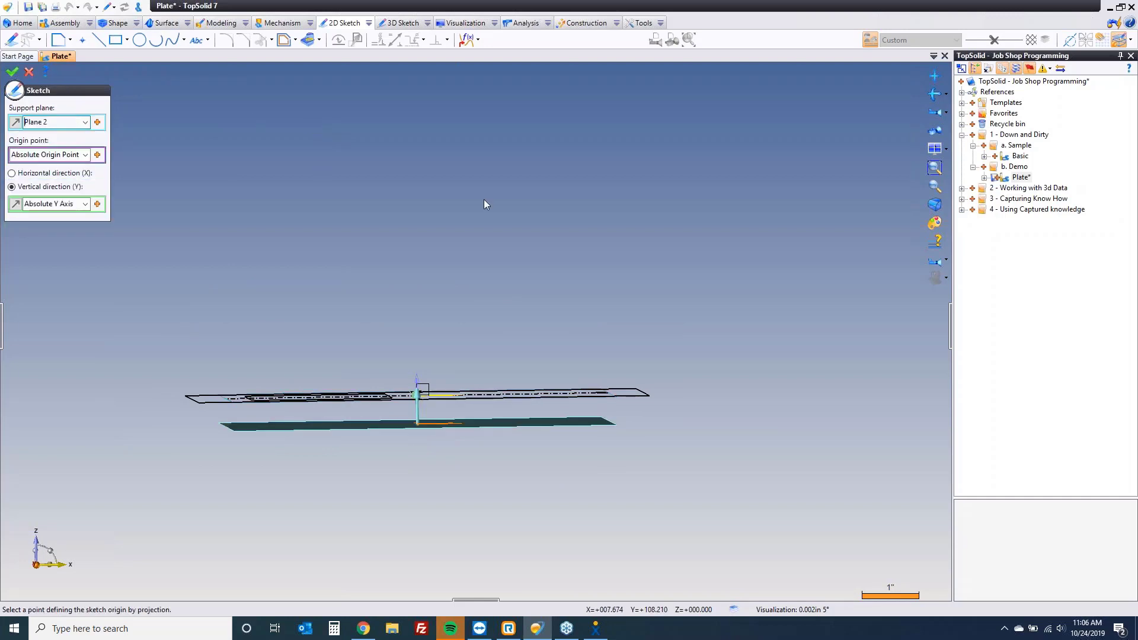
{"action": "key", "text": "Return"}
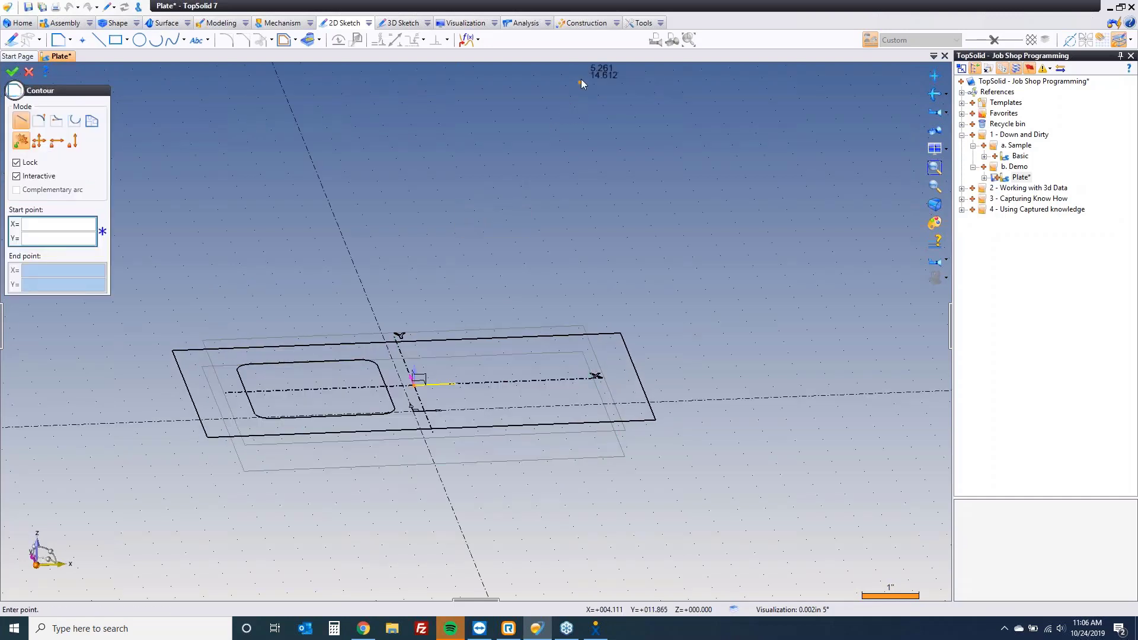
Sketch a closed stepped contour about 3.5 in wide and 3 in high in the plate's right half, closing it along the plate's right edge.
{"action": "left_click", "coordinate": [656, 42]}
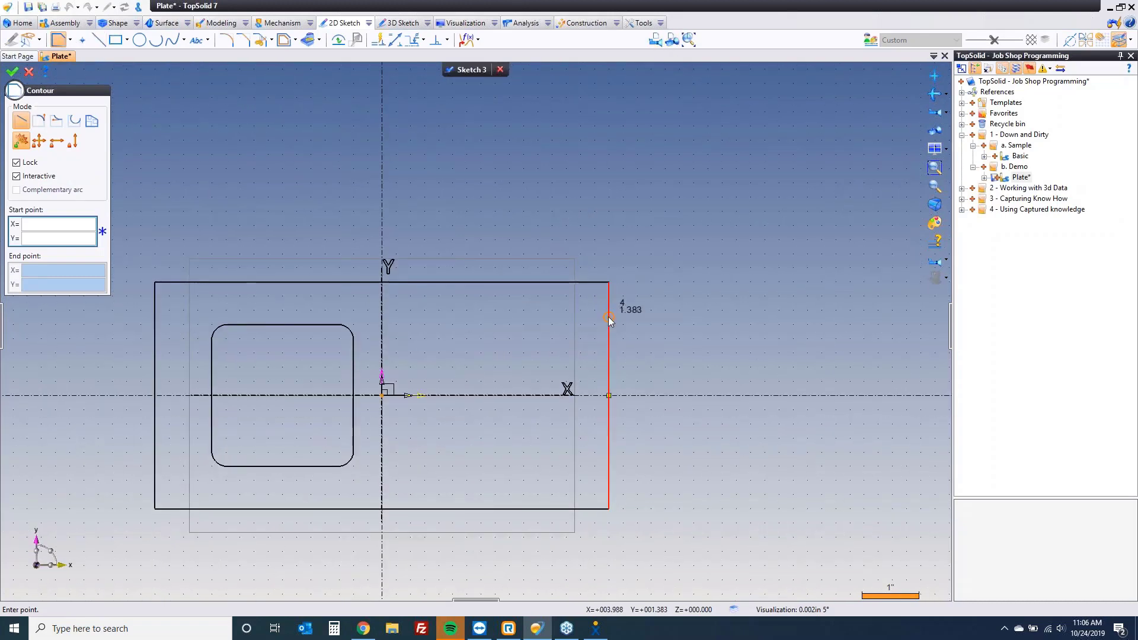
{"action": "left_click", "coordinate": [608, 316]}
{"action": "left_click", "coordinate": [500, 317]}
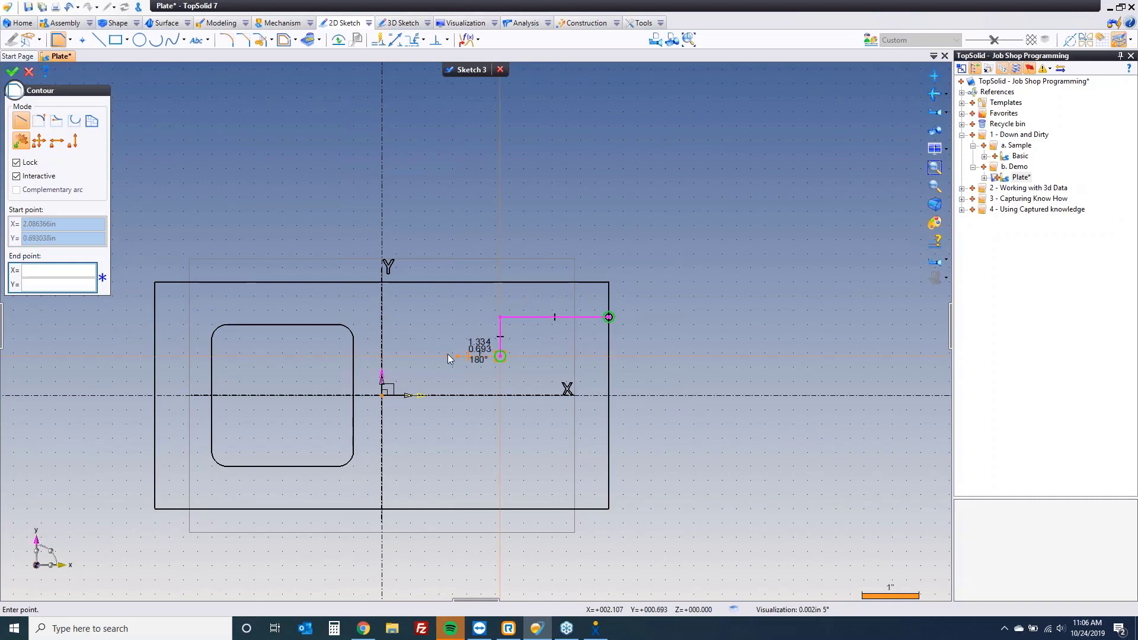
{"action": "left_click", "coordinate": [411, 354]}
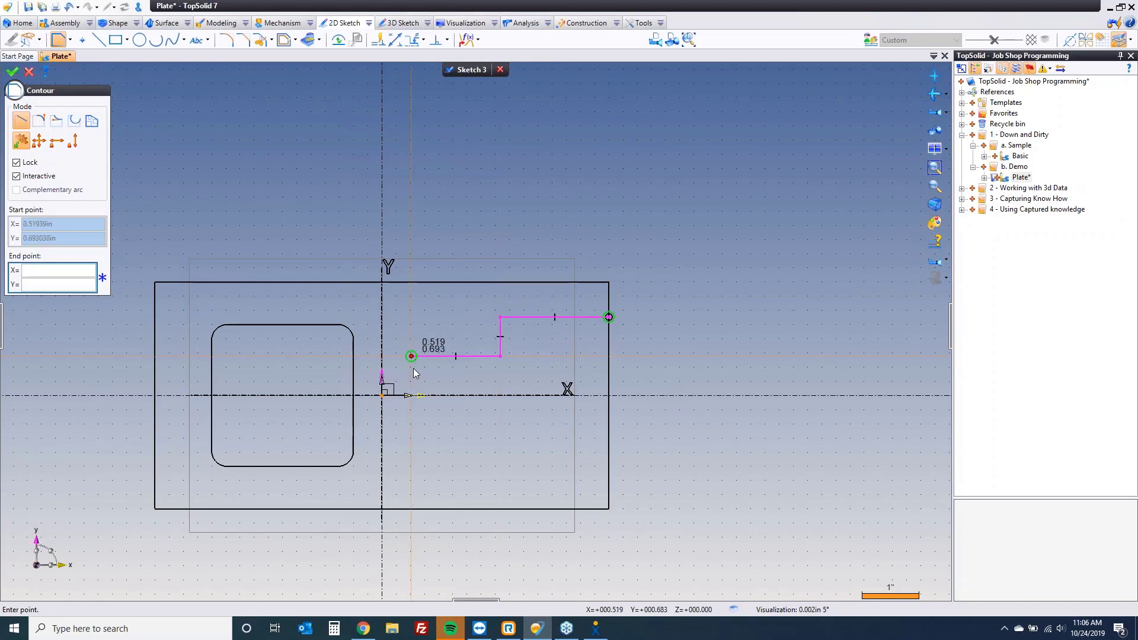
{"action": "left_click", "coordinate": [411, 485]}
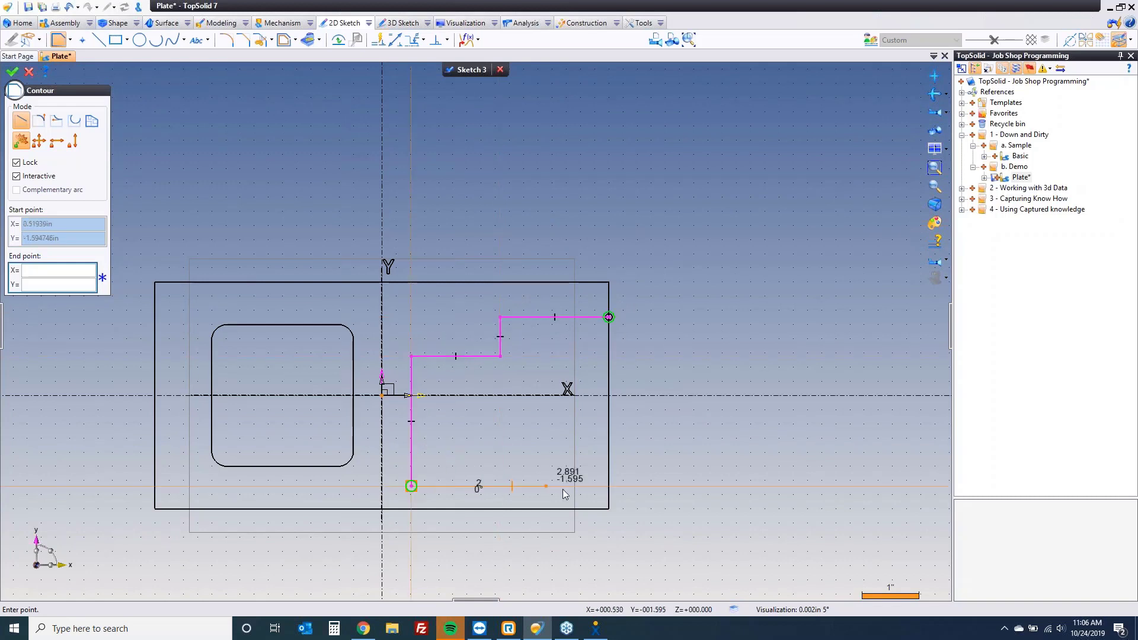
{"action": "left_click", "coordinate": [609, 484]}
{"action": "left_click", "coordinate": [608, 316]}
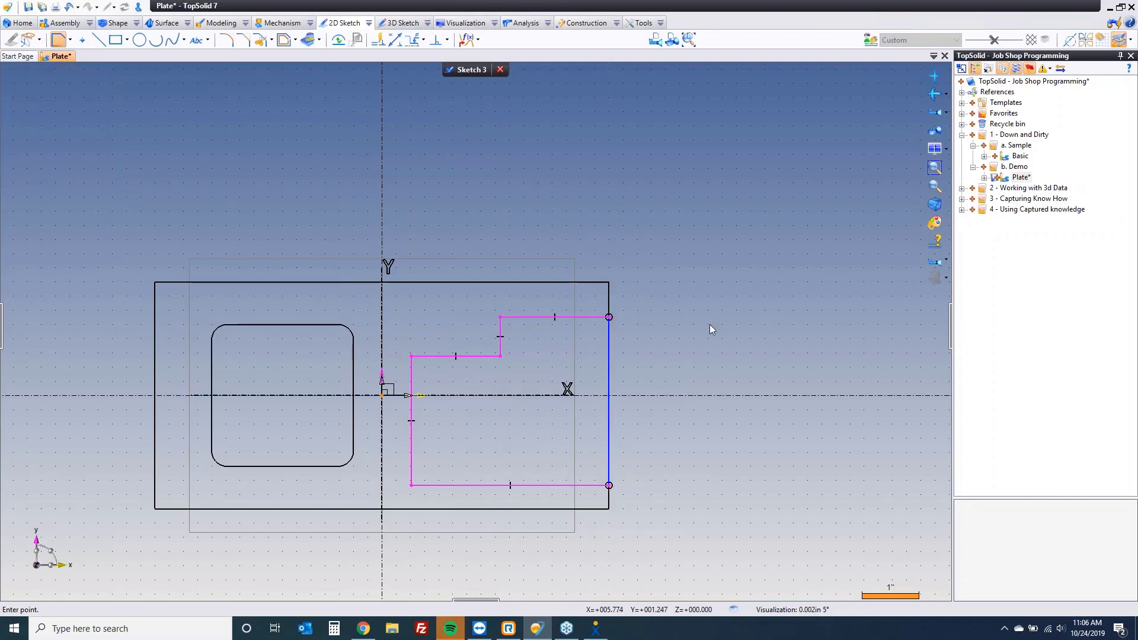
{"action": "key", "text": "Escape"}
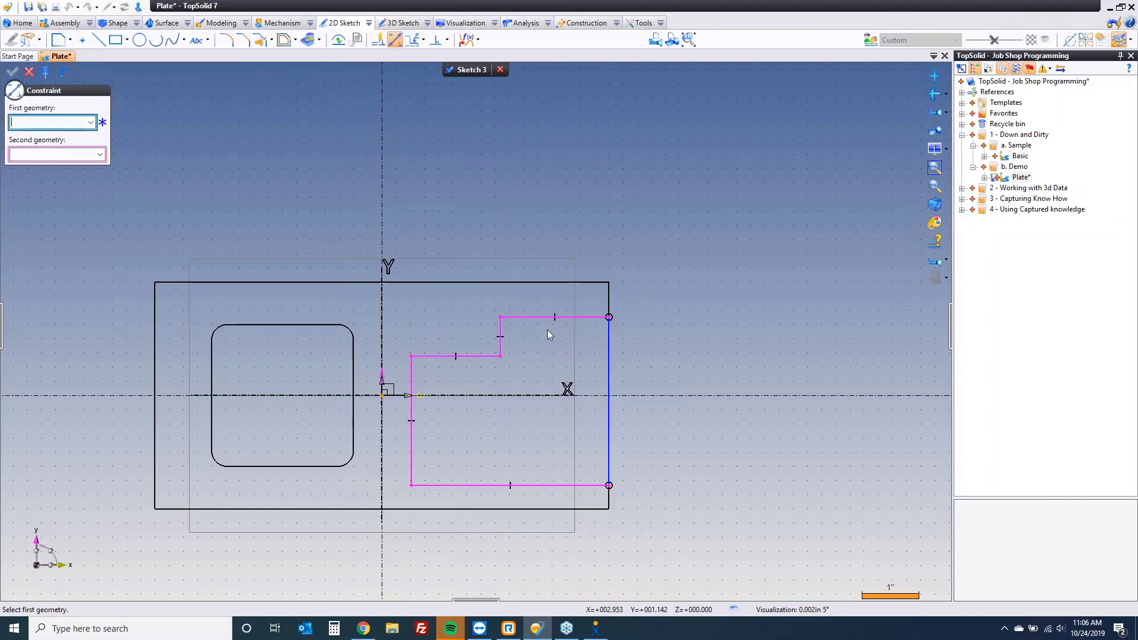
Dimension the stepped contour's uppermost edge at 0.5 in from the plate's upper edge.
{"action": "left_click", "coordinate": [554, 316]}
{"action": "left_click", "coordinate": [535, 282]}
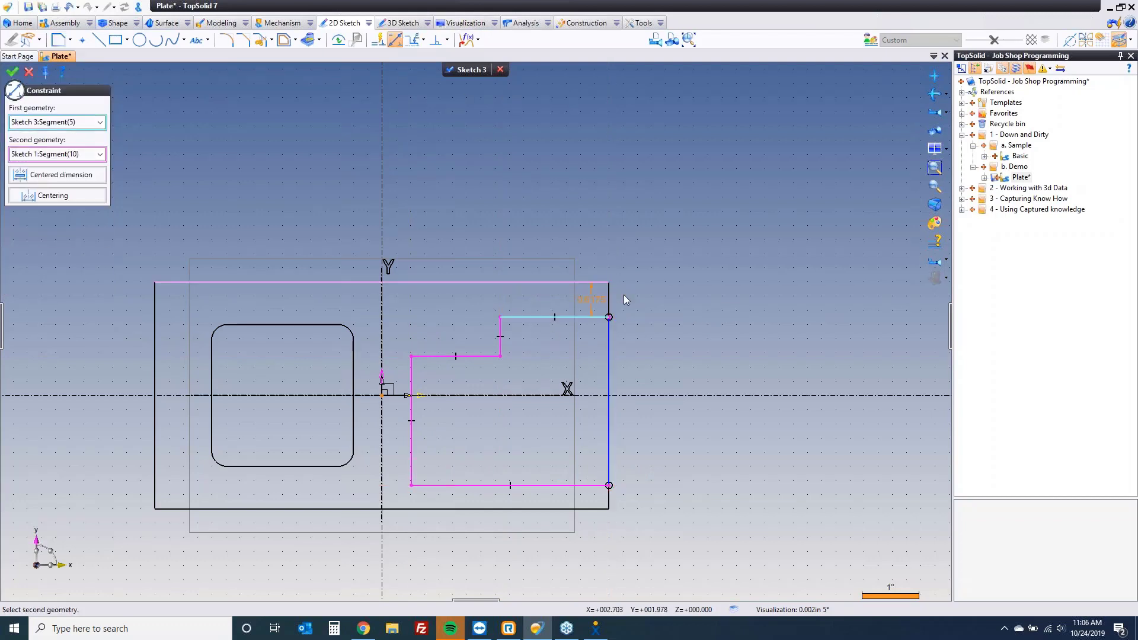
{"action": "left_click", "coordinate": [652, 297]}
{"action": "type", "text": "5"}
{"action": "key", "text": "Return"}
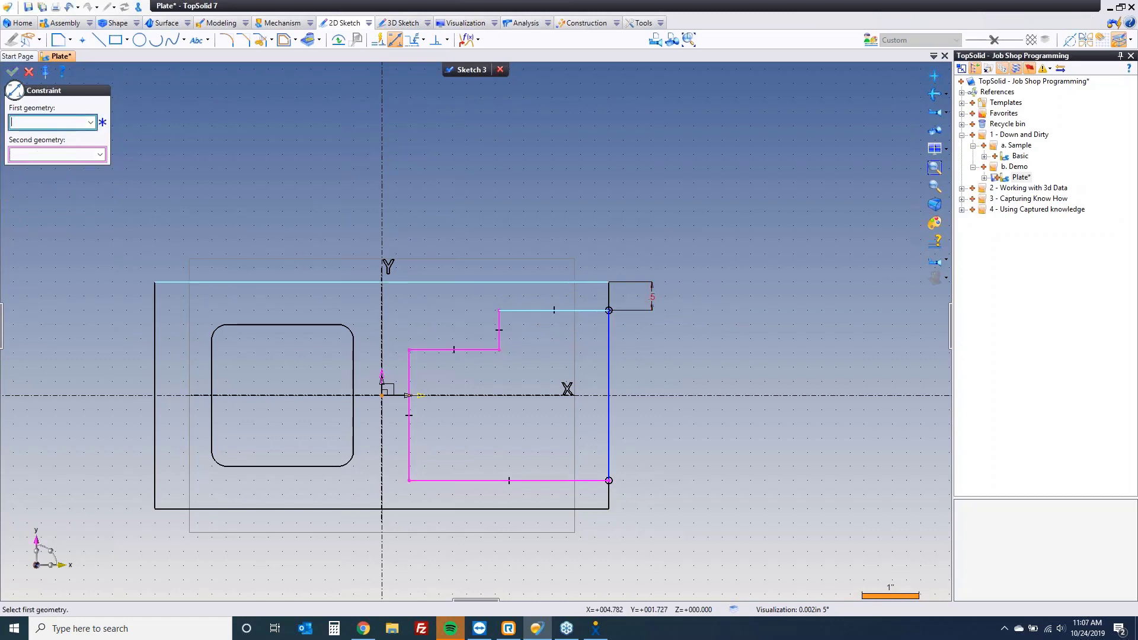
Dimension the stepped contour's lower edge at 0.5 in from the plate's lower edge.
{"action": "left_click", "coordinate": [532, 480]}
{"action": "left_click", "coordinate": [531, 508]}
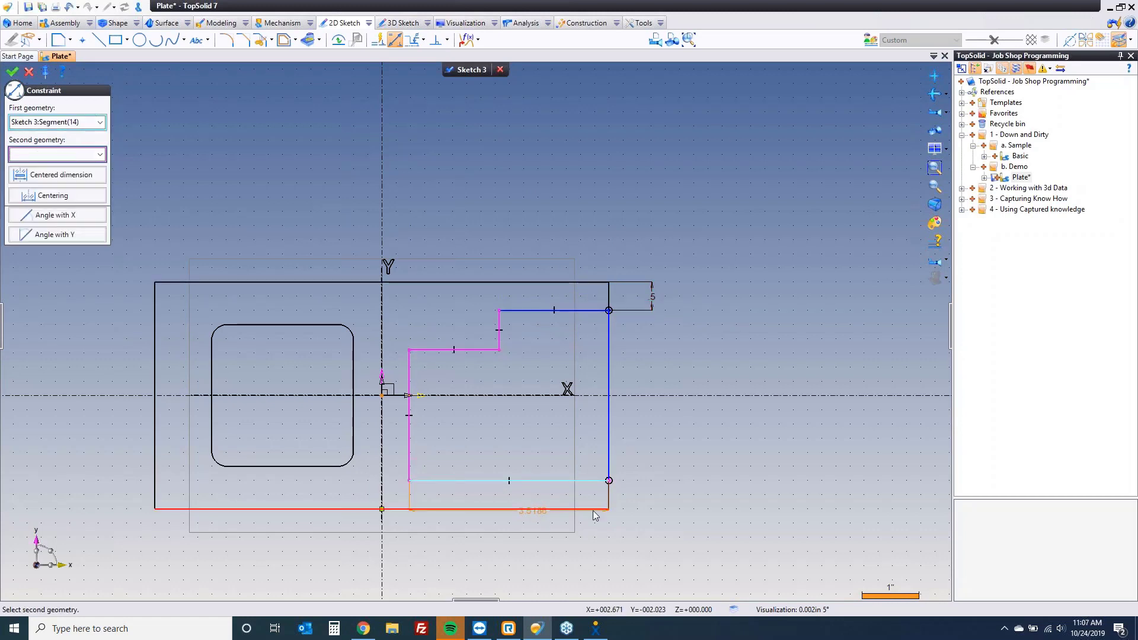
{"action": "left_click", "coordinate": [678, 499]}
{"action": "type", "text": "5"}
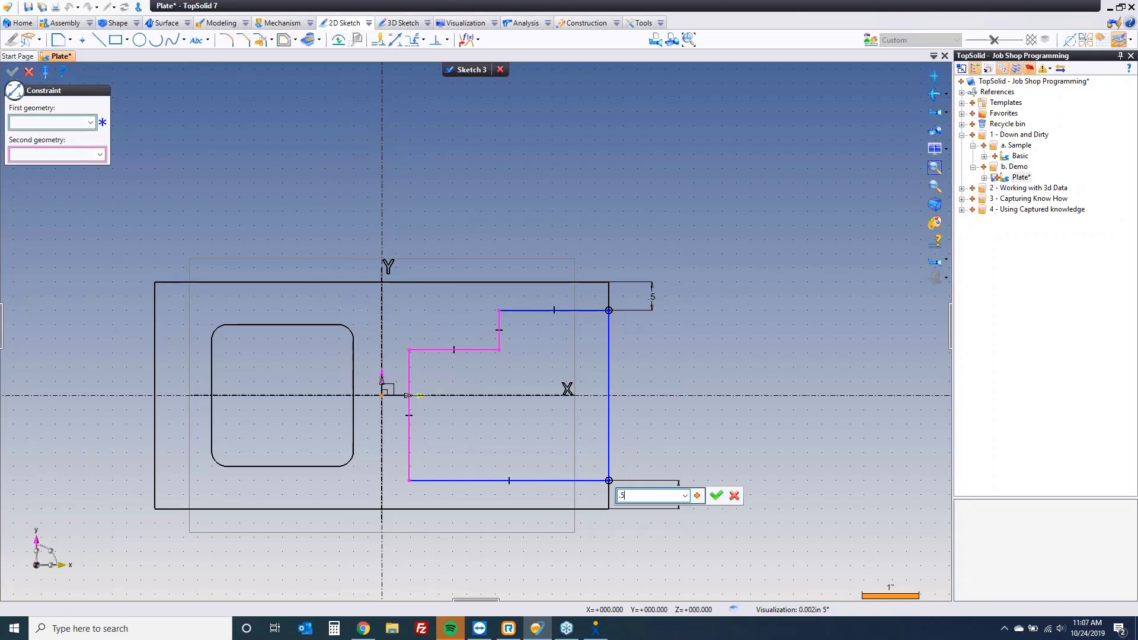
{"action": "key", "text": "Return"}
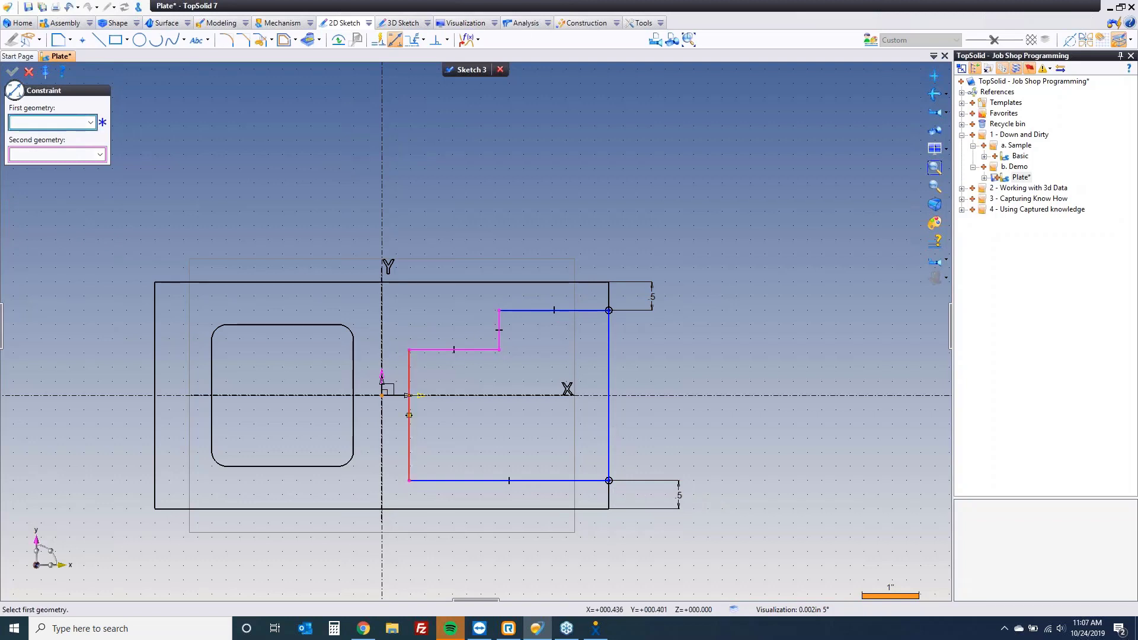
Dimension the stepped contour's innermost vertical edge at 0.375 in from the Y axis.
{"action": "left_click", "coordinate": [409, 380]}
{"action": "left_click", "coordinate": [382, 376]}
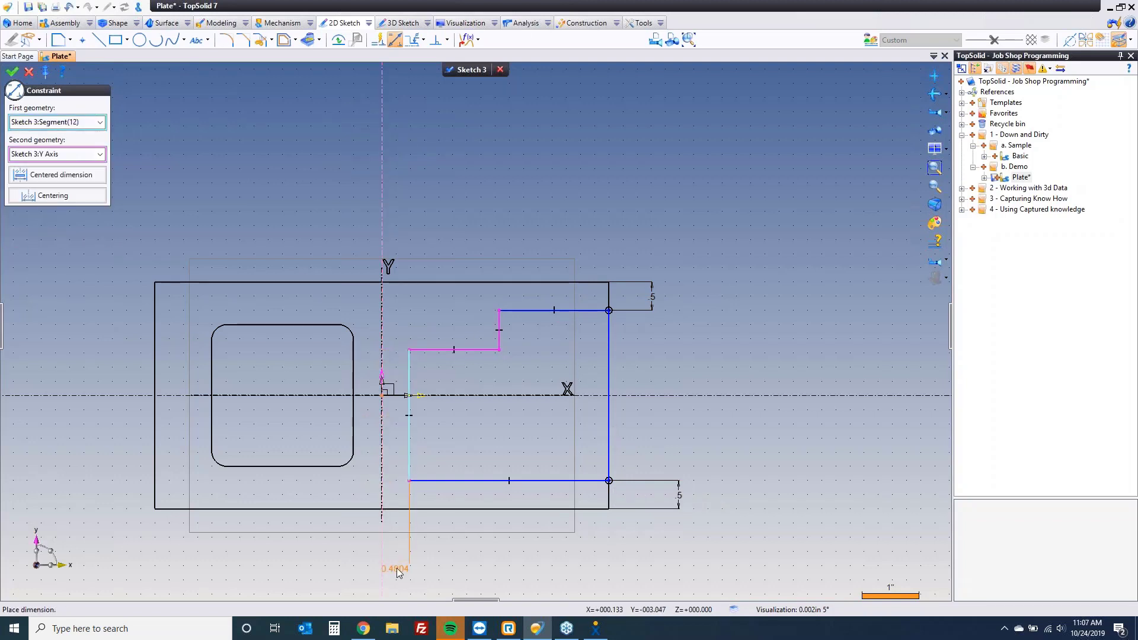
{"action": "left_click", "coordinate": [424, 562]}
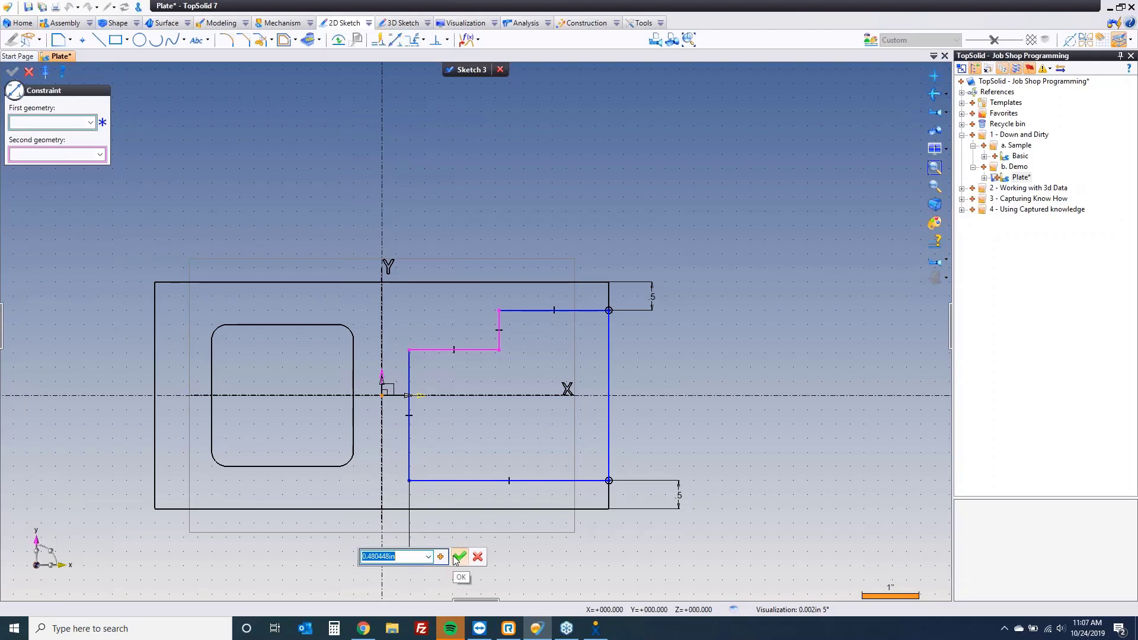
{"action": "type", "text": ".375"}
{"action": "key", "text": "Return"}
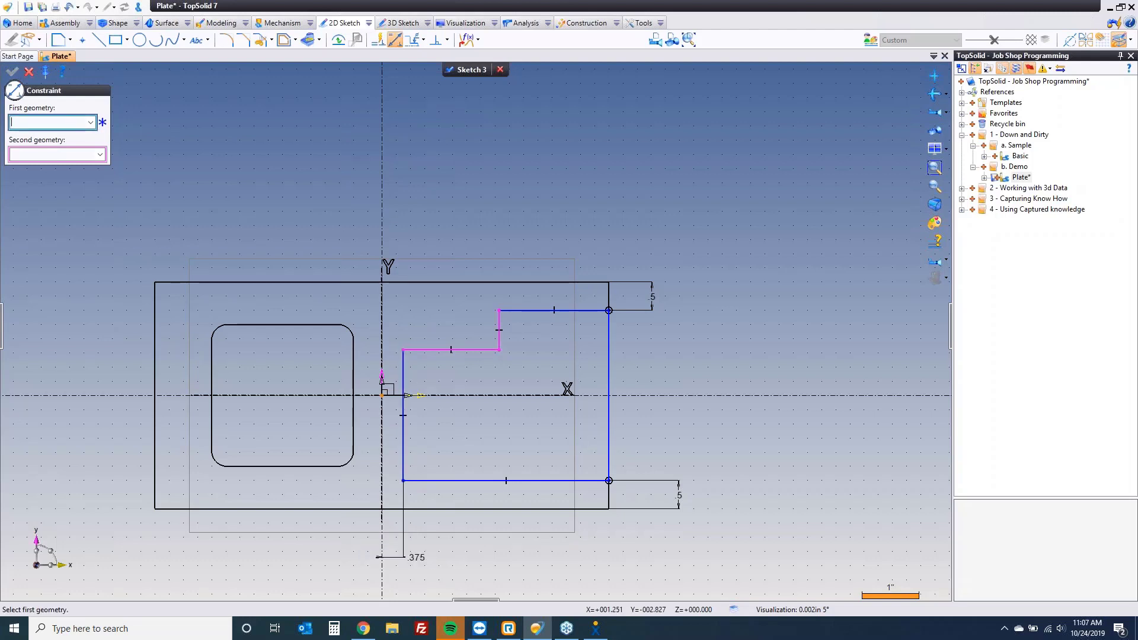
Dimension the contour's step at 0.625 in high and 1.125 in wide.
{"action": "left_click", "coordinate": [499, 332]}
{"action": "left_click", "coordinate": [545, 340]}
{"action": "type", "text": ".625"}
{"action": "key", "text": "Return"}
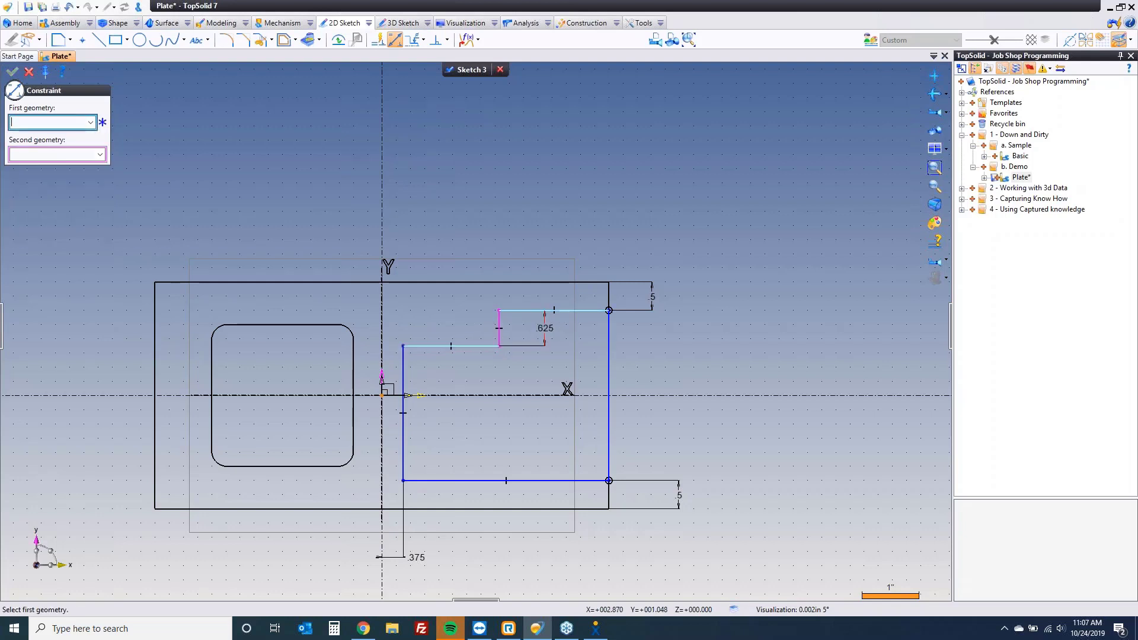
{"action": "left_click", "coordinate": [469, 347]}
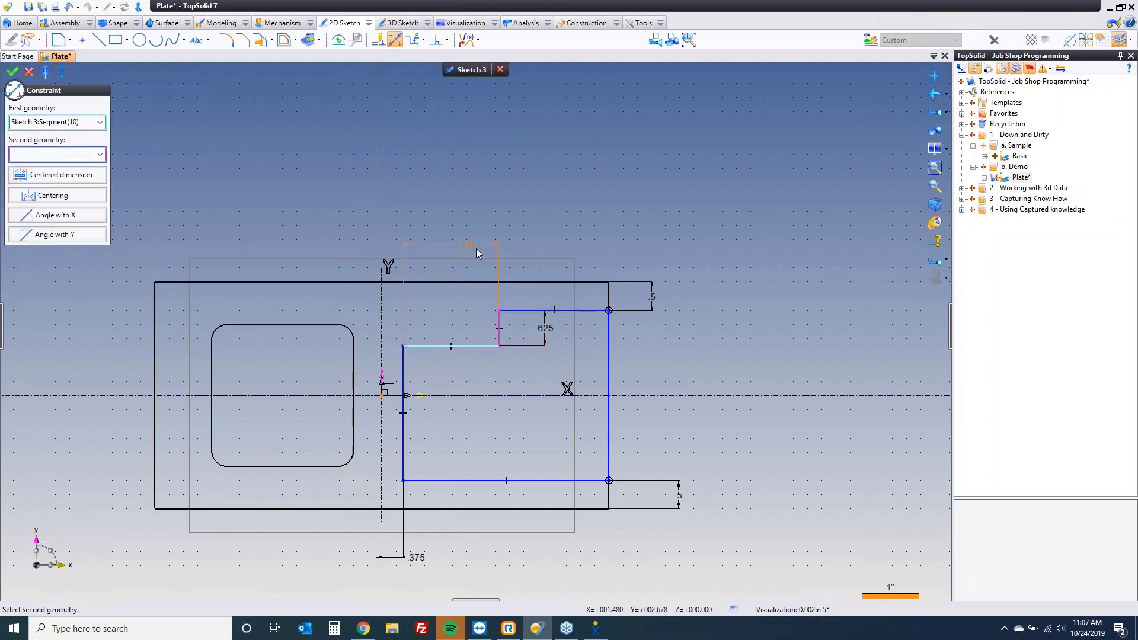
{"action": "left_click", "coordinate": [477, 248]}
{"action": "type", "text": "1.125"}
{"action": "key", "text": "Return"}
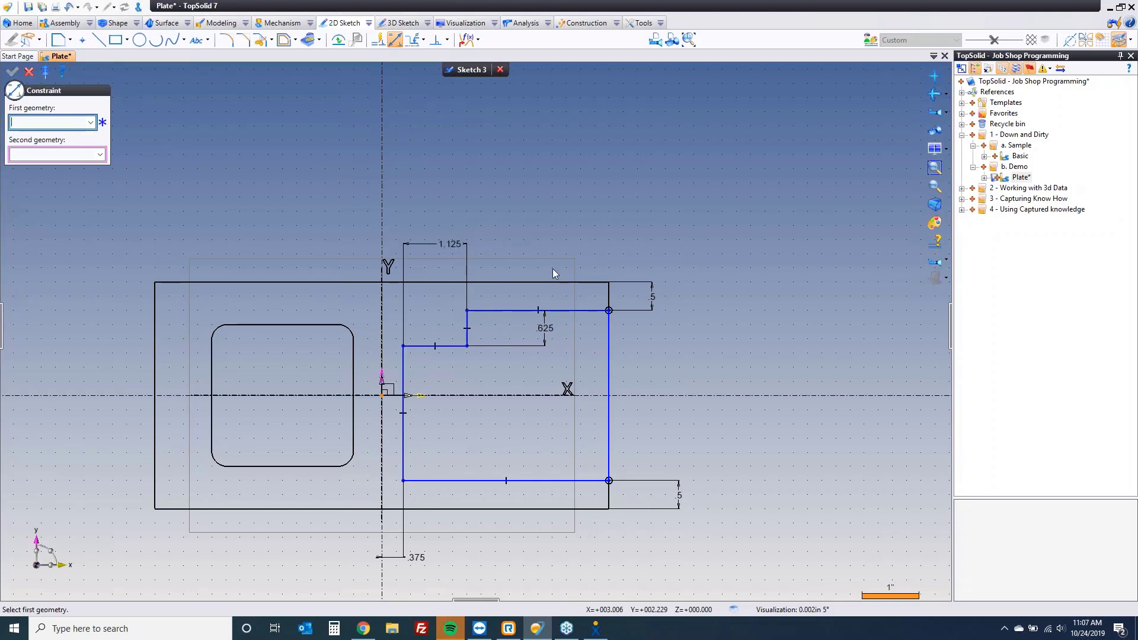
Fillet the stepped contour's three inside corners at 0.275 in, rounding them vertex by vertex.
{"action": "left_click", "coordinate": [225, 40]}
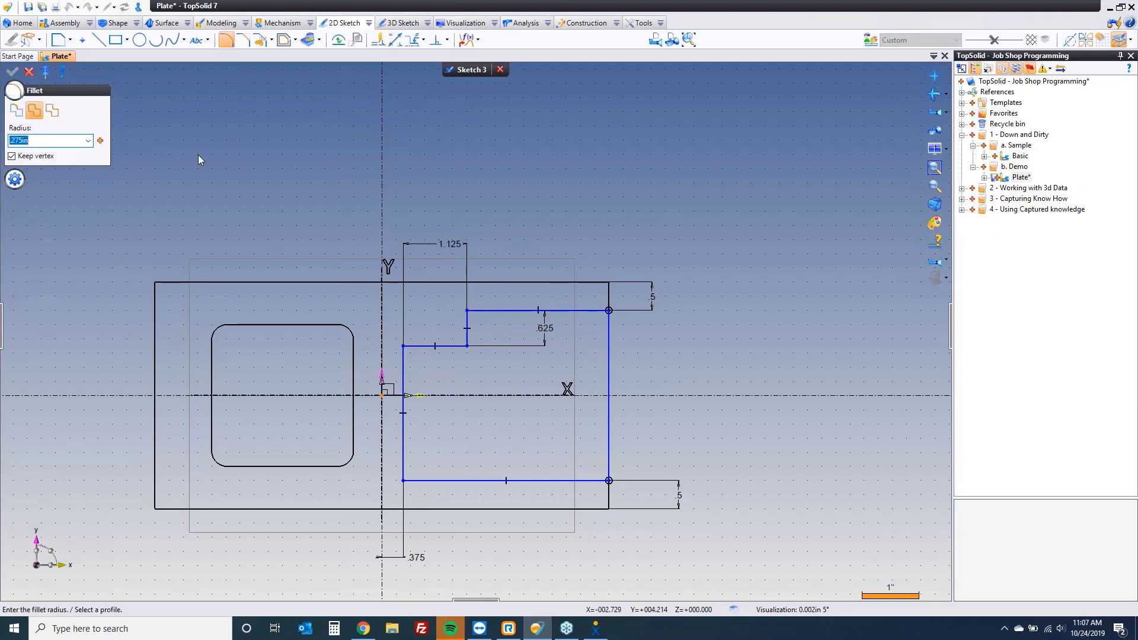
{"action": "left_click", "coordinate": [17, 110]}
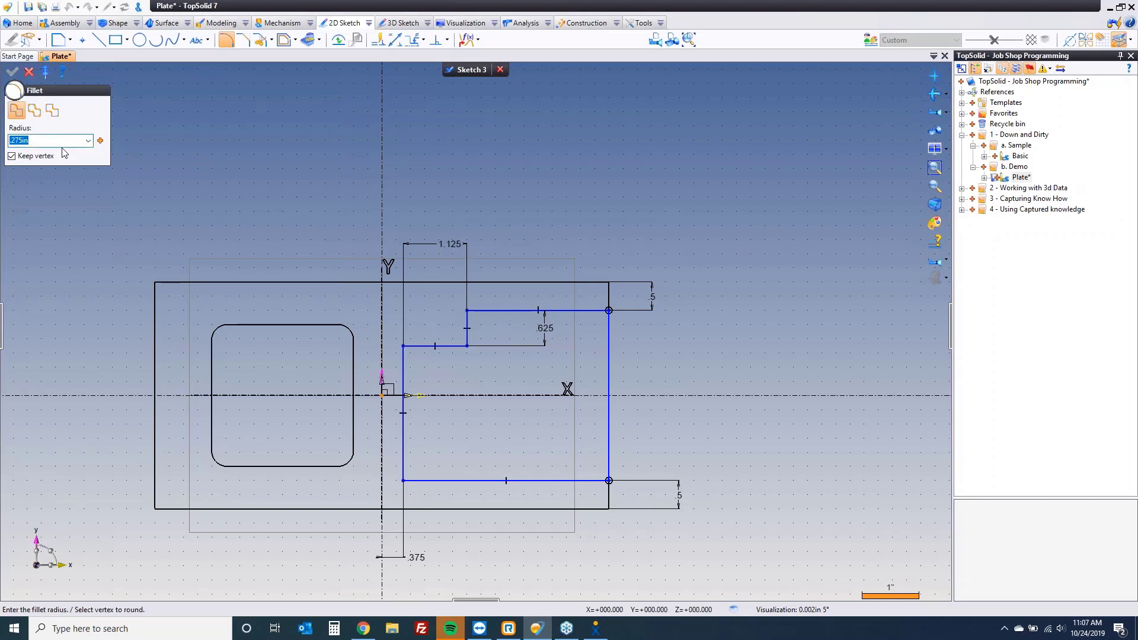
{"action": "left_click", "coordinate": [467, 311]}
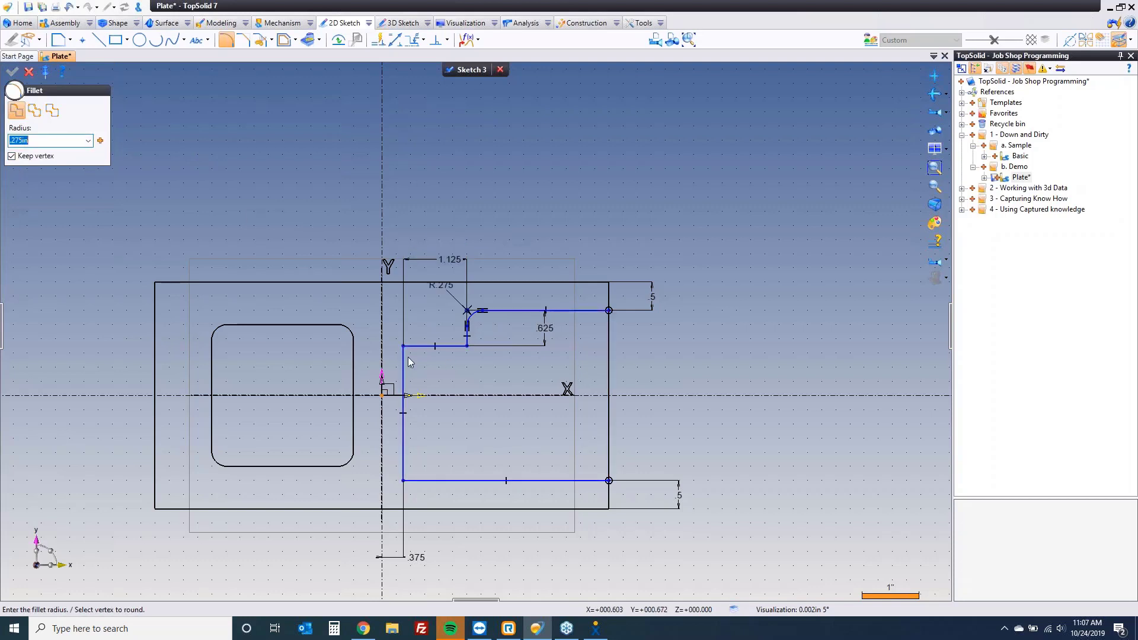
{"action": "left_click", "coordinate": [403, 346]}
{"action": "left_click", "coordinate": [403, 480]}
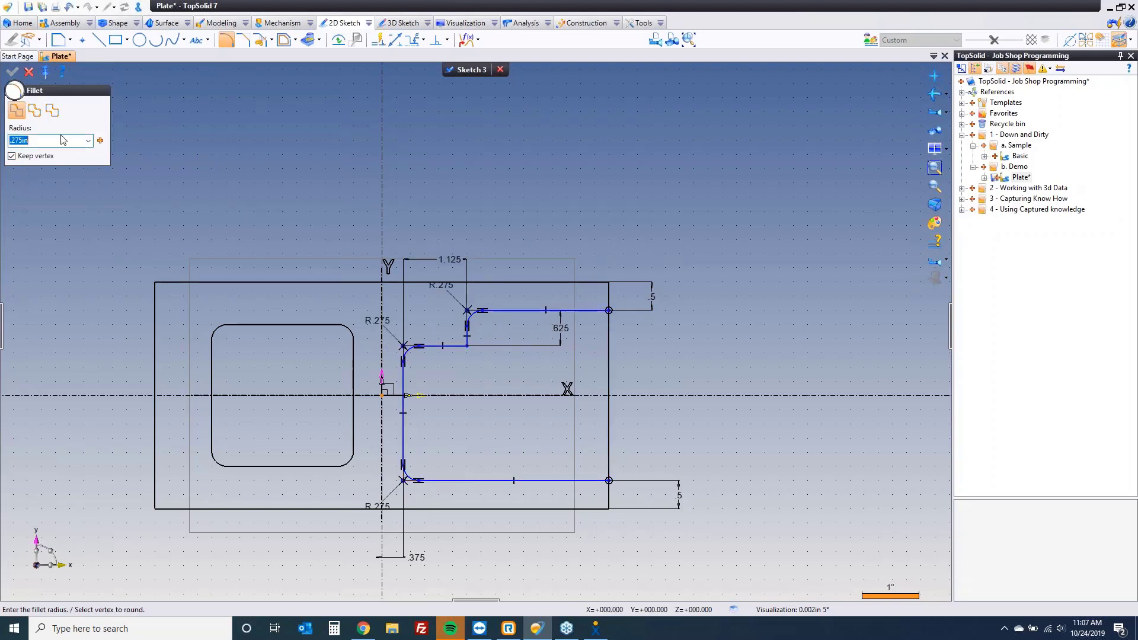
Fillet the step's remaining protruding corner at 0.03 in and exit the sketch.
{"action": "type", "text": ".03"}
{"action": "left_click", "coordinate": [462, 348]}
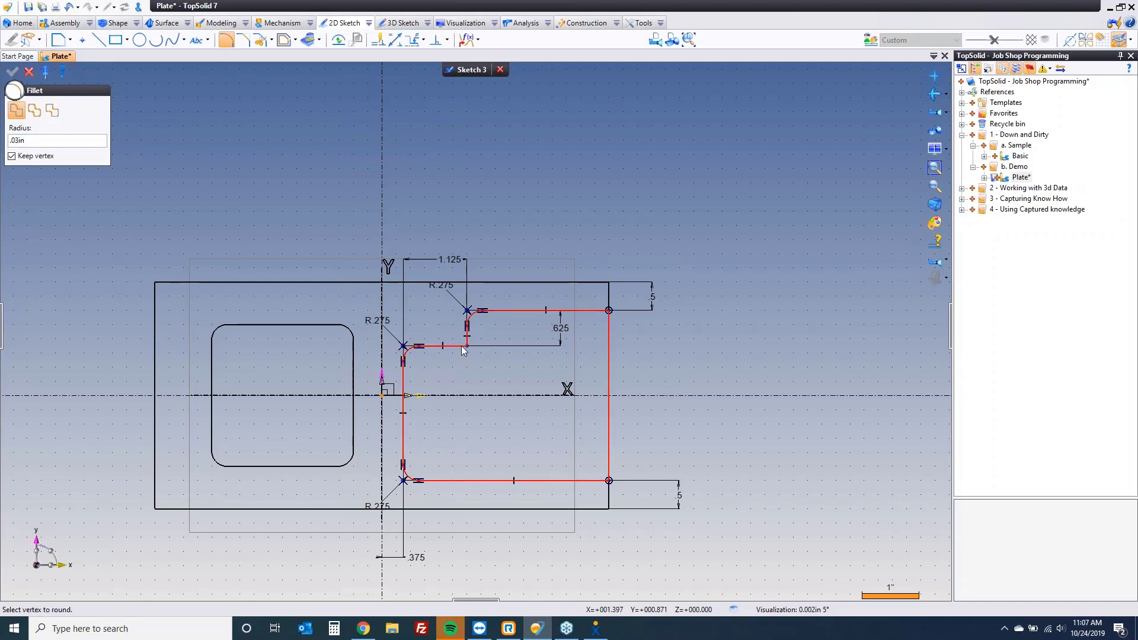
{"action": "key", "text": "Escape"}
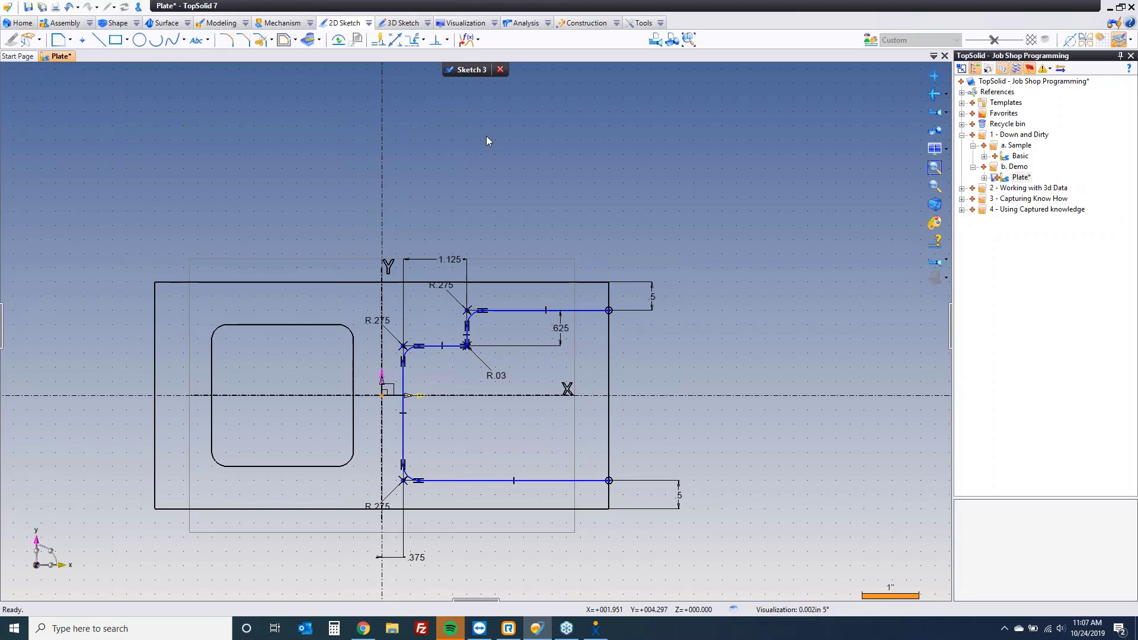
{"action": "left_click", "coordinate": [472, 70]}
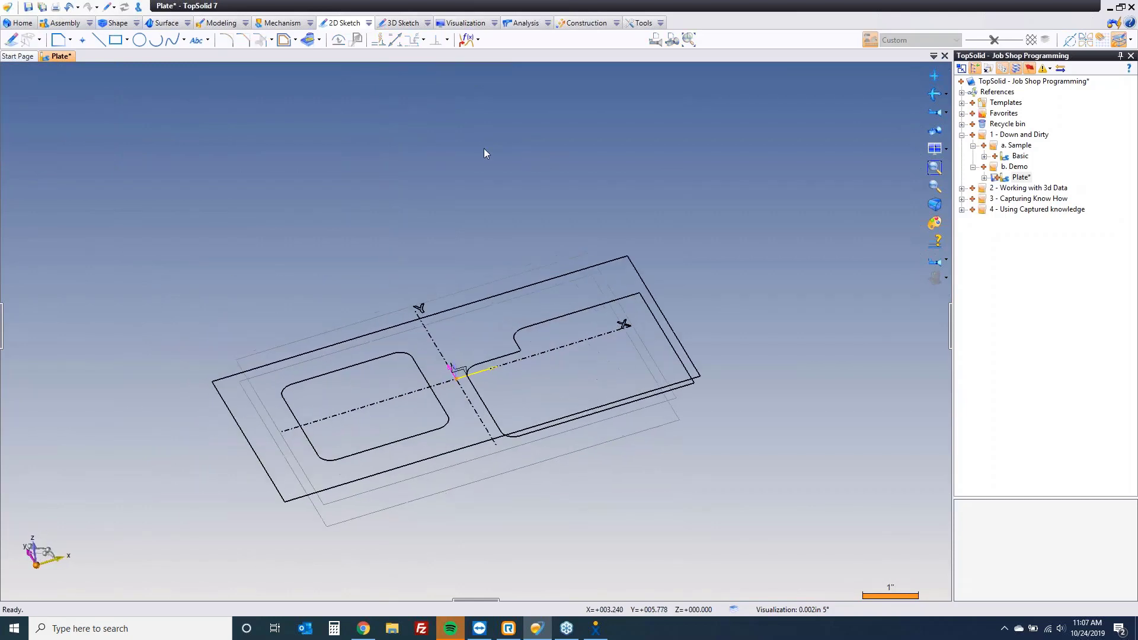
Return to the machining environment and start an End Milling operation on the stepped contour.
{"action": "left_click", "coordinate": [138, 8]}
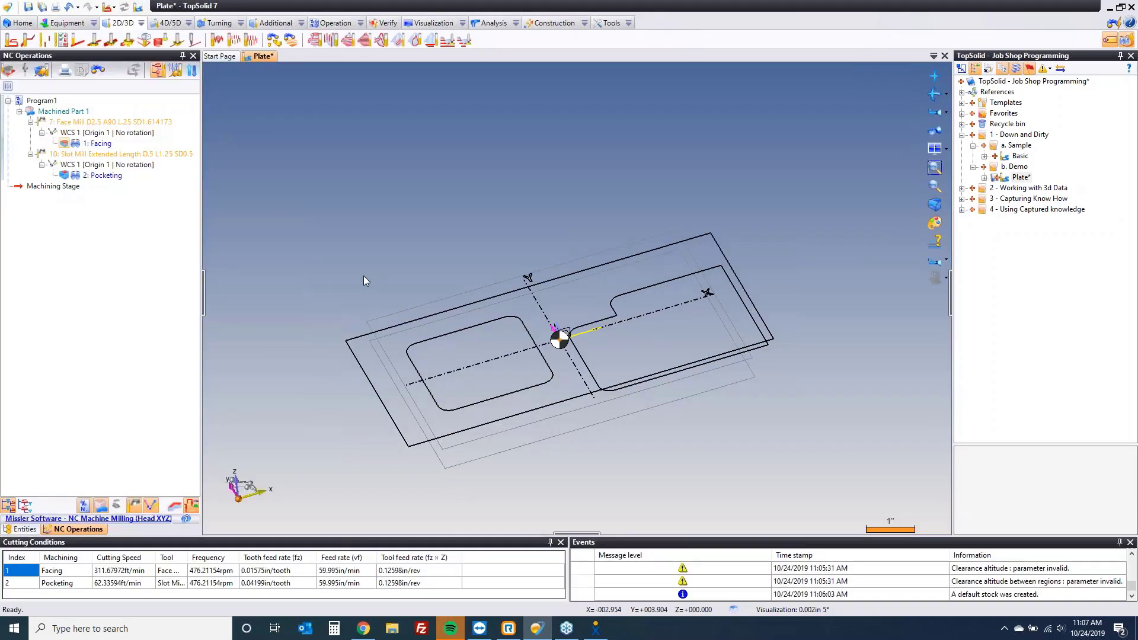
{"action": "left_click", "coordinate": [644, 286]}
{"action": "right_click", "coordinate": [644, 288]}
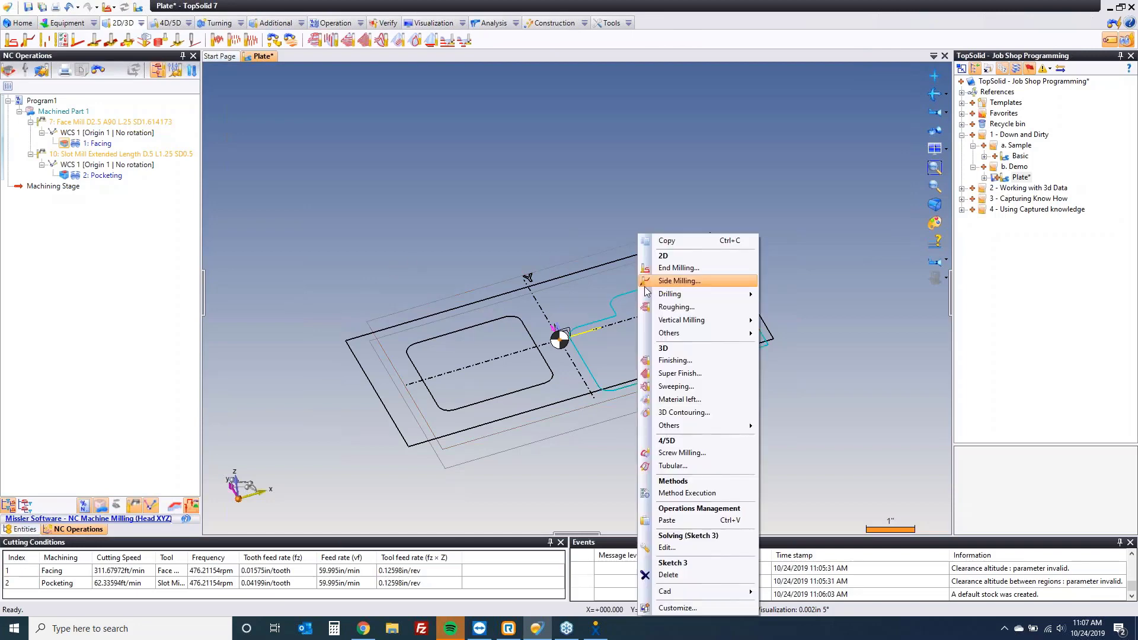
{"action": "left_click", "coordinate": [670, 270]}
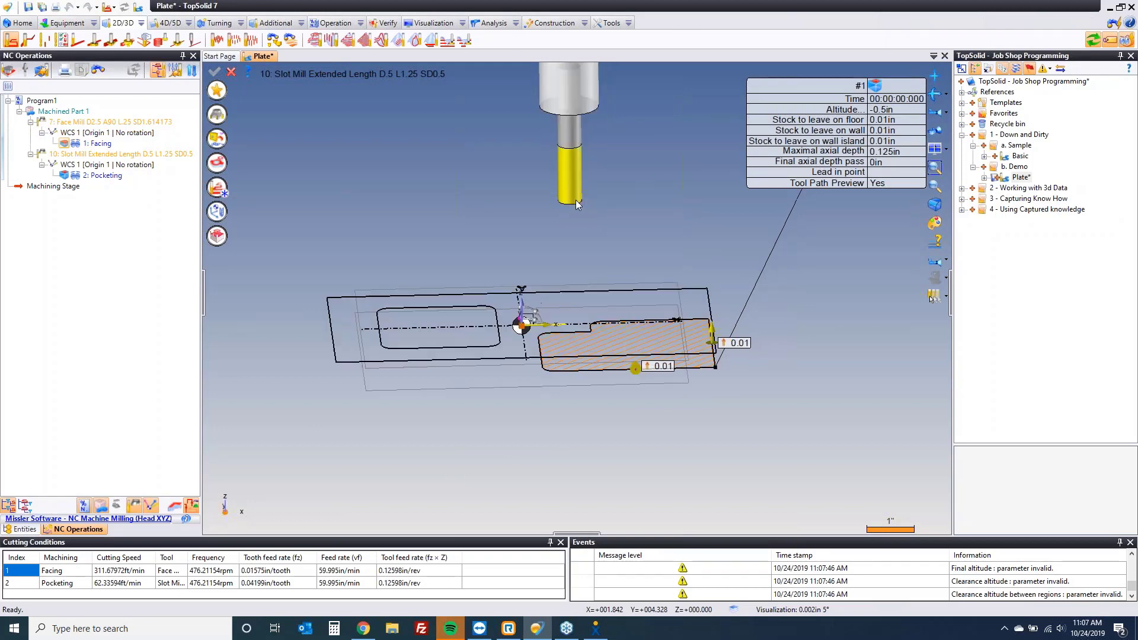
Set the end milling starting altitude to 0 in and the clearance, between-regions clearance and final altitudes to 1 in.
{"action": "left_click", "coordinate": [217, 190]}
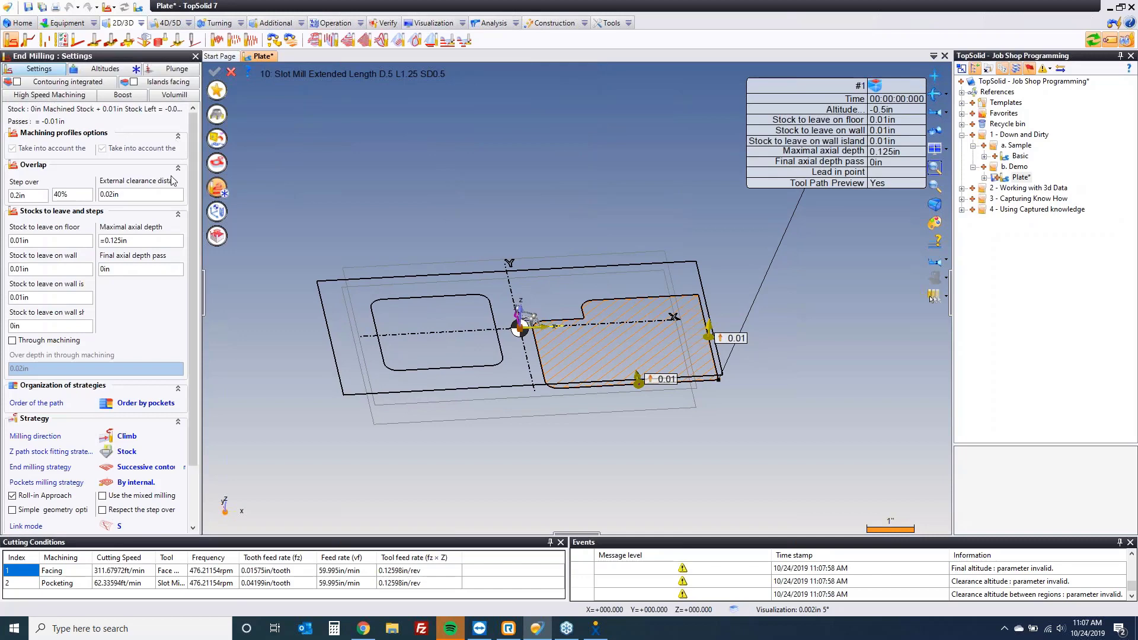
{"action": "left_click", "coordinate": [107, 69]}
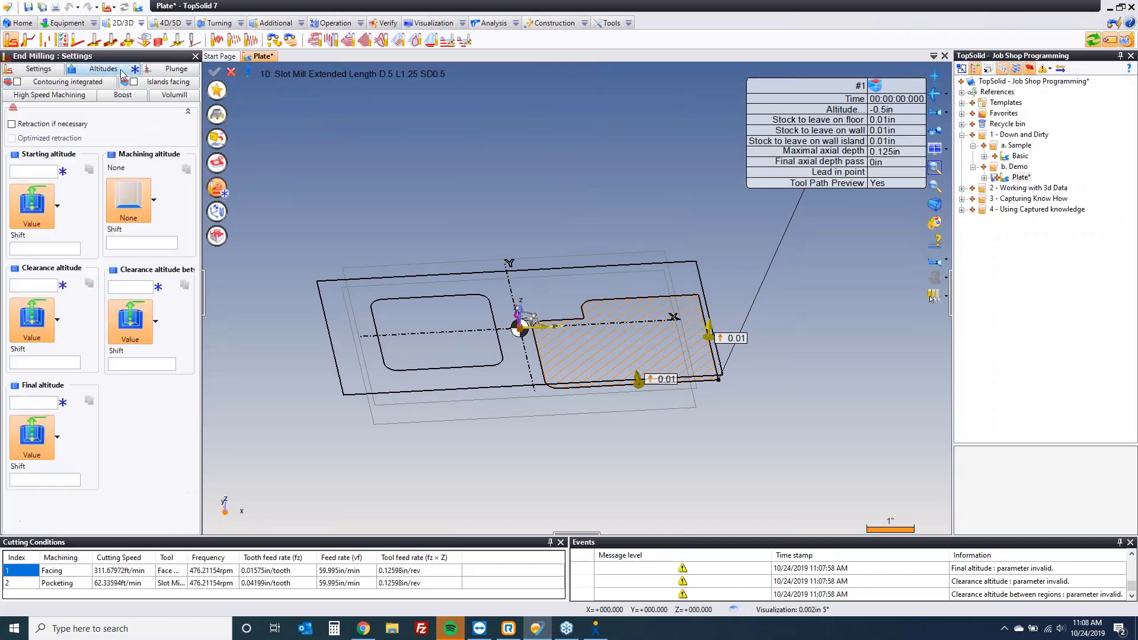
{"action": "left_click", "coordinate": [27, 171]}
{"action": "type", "text": "0"}
{"action": "key", "text": "Tab"}
{"action": "left_click", "coordinate": [24, 287]}
{"action": "type", "text": "1"}
{"action": "left_click", "coordinate": [122, 287]}
{"action": "type", "text": "1"}
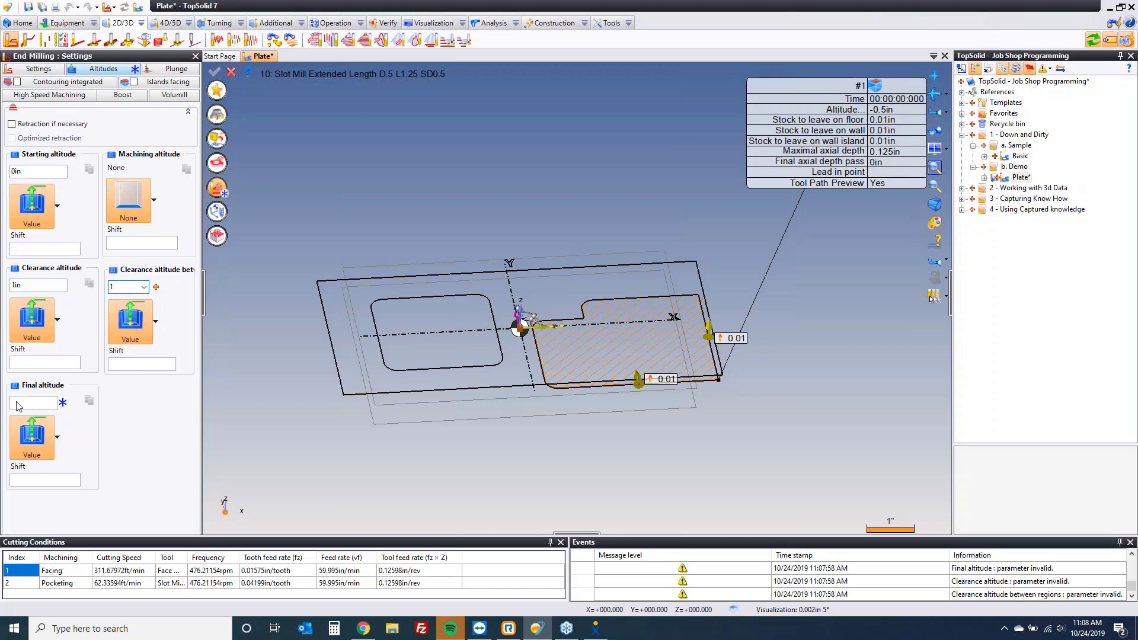
{"action": "left_click", "coordinate": [18, 404]}
{"action": "type", "text": "1"}
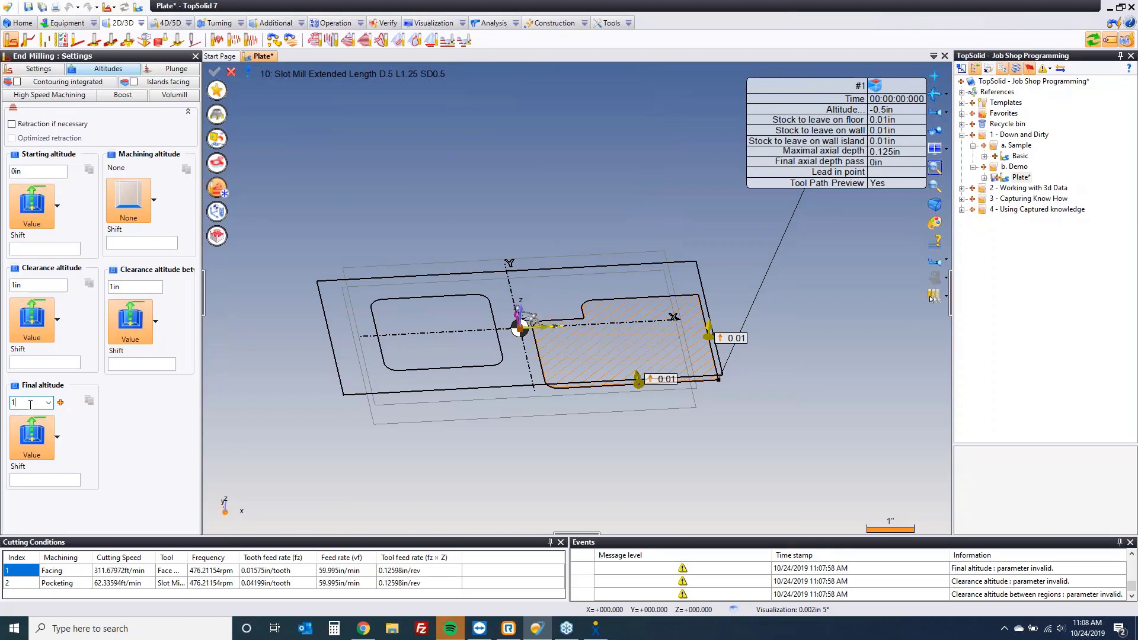
{"action": "key", "text": "Tab"}
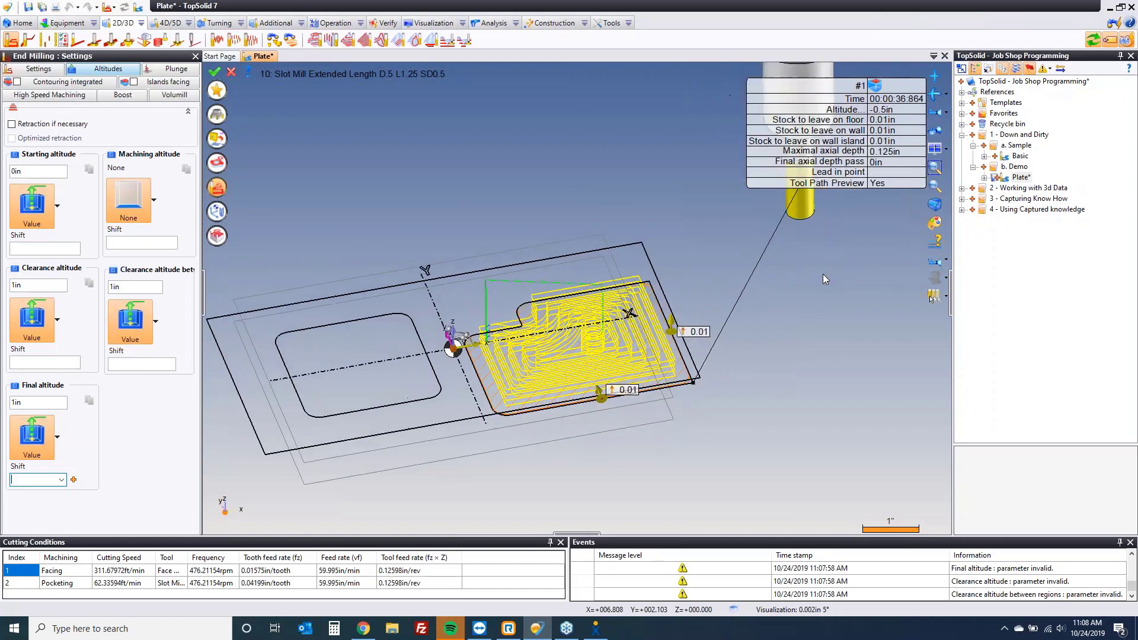
Make the operation an open pocket with the contour edge along the plate's right side as its open zone, accept it and save the document.
{"action": "left_click", "coordinate": [875, 87]}
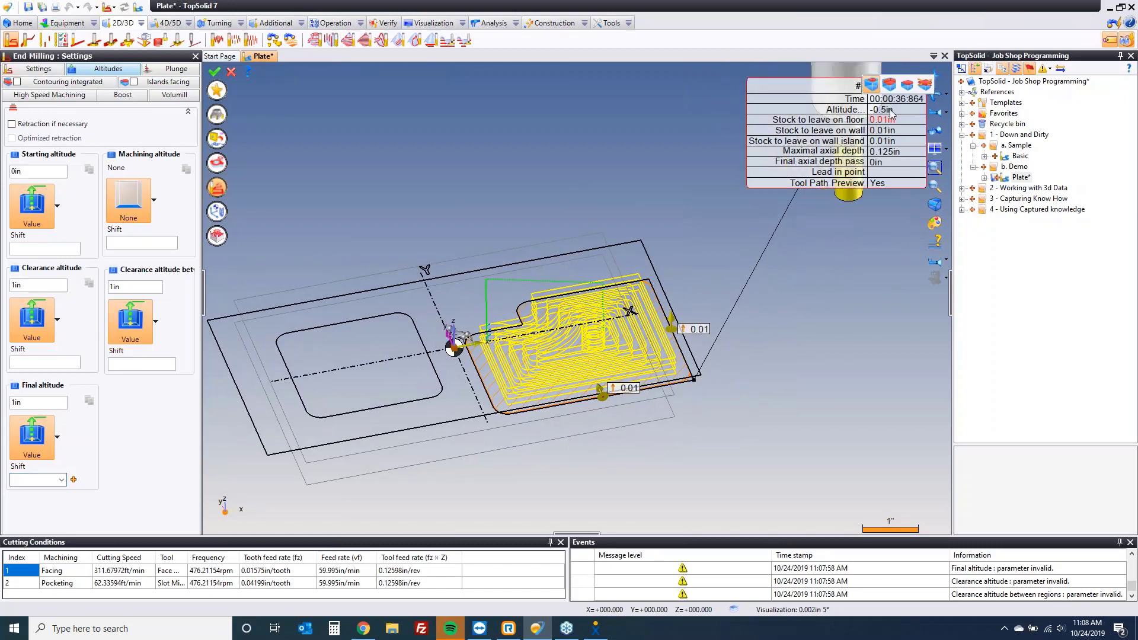
{"action": "left_click", "coordinate": [890, 87]}
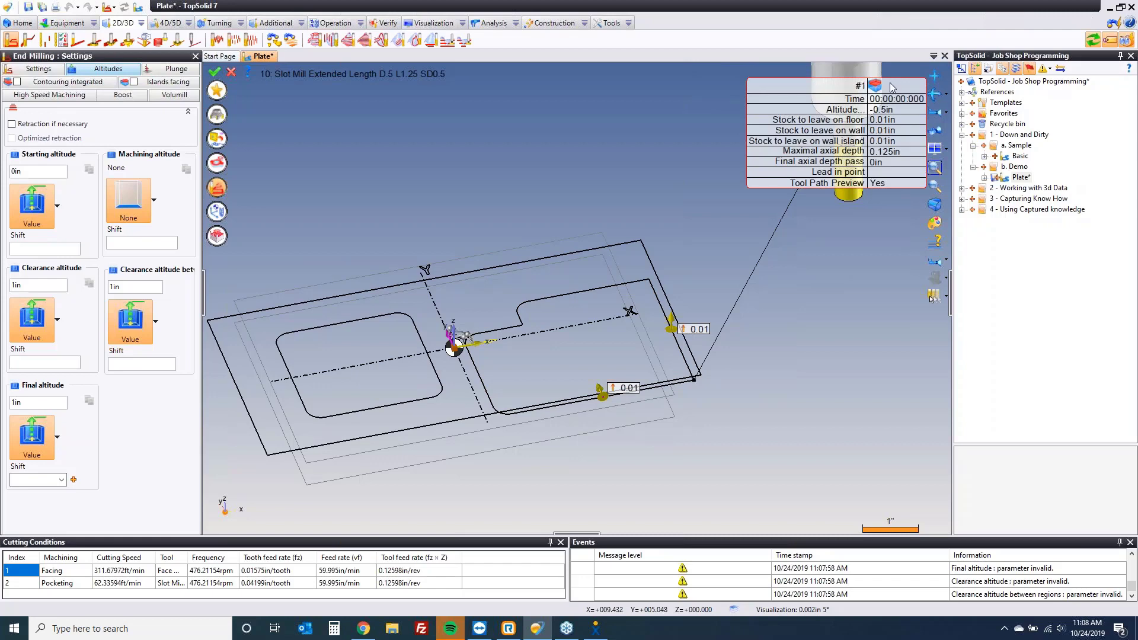
{"action": "left_click", "coordinate": [215, 164]}
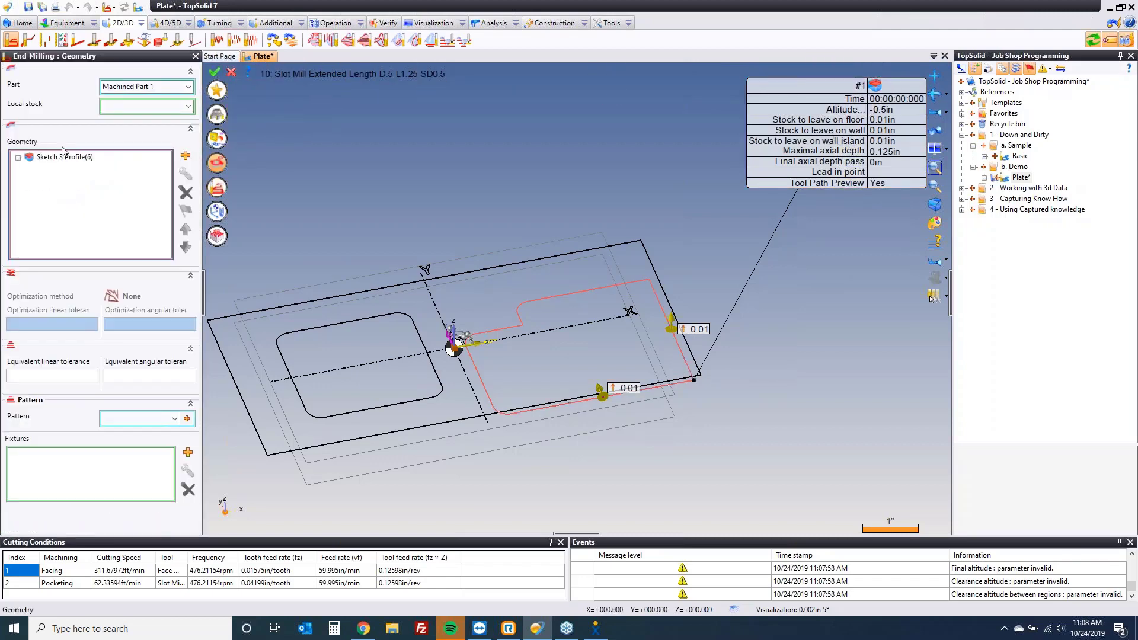
{"action": "left_click", "coordinate": [18, 158]}
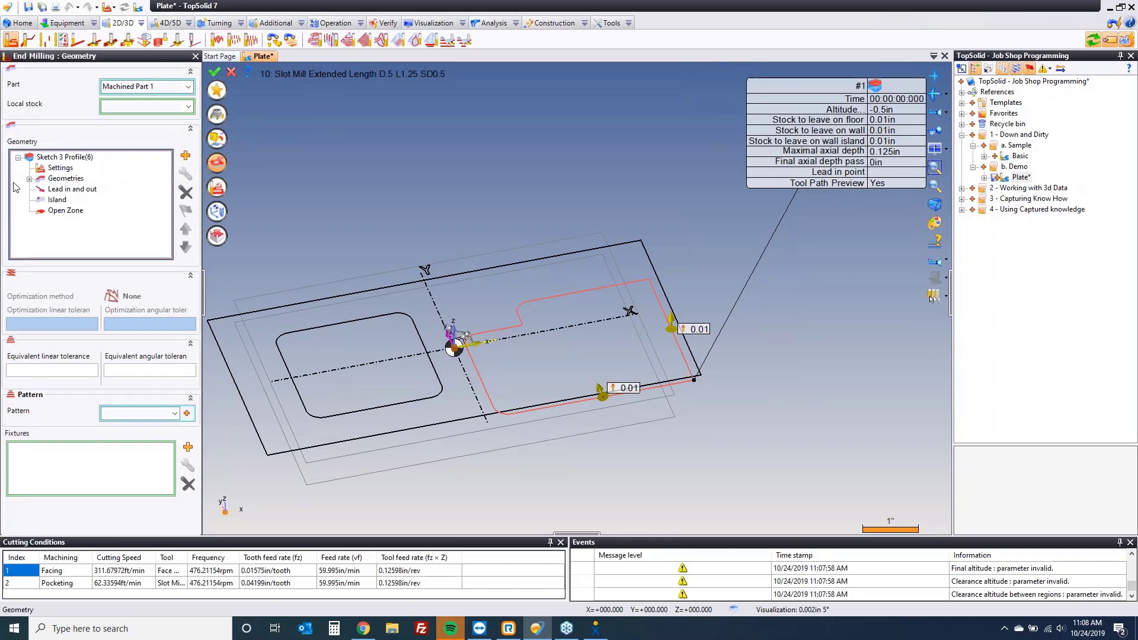
{"action": "double_click", "coordinate": [64, 211]}
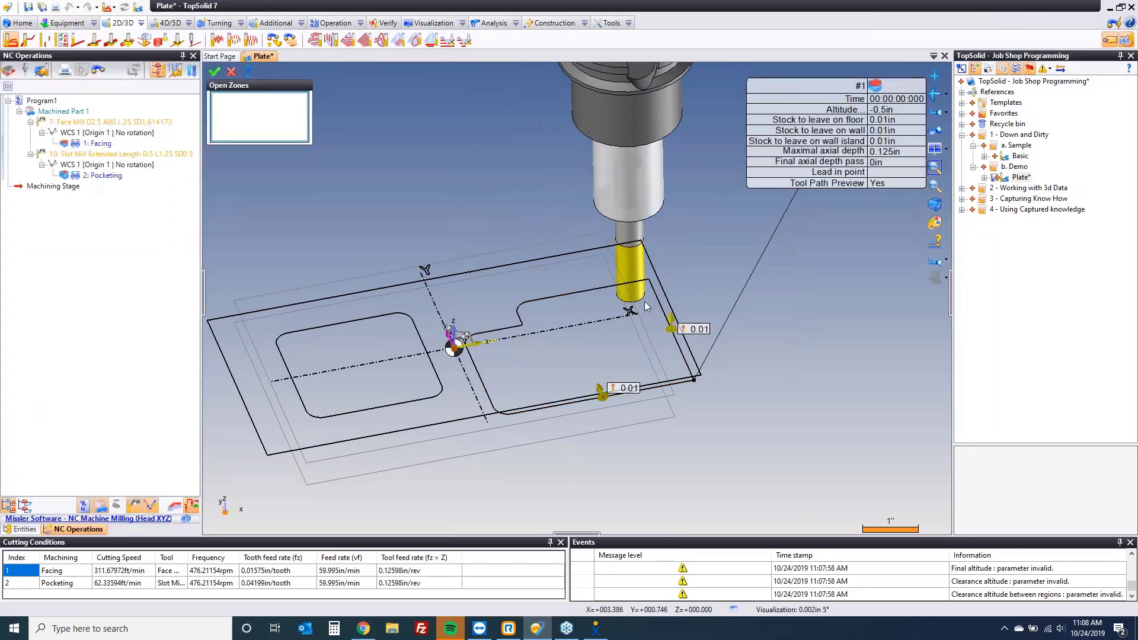
{"action": "left_click", "coordinate": [662, 312]}
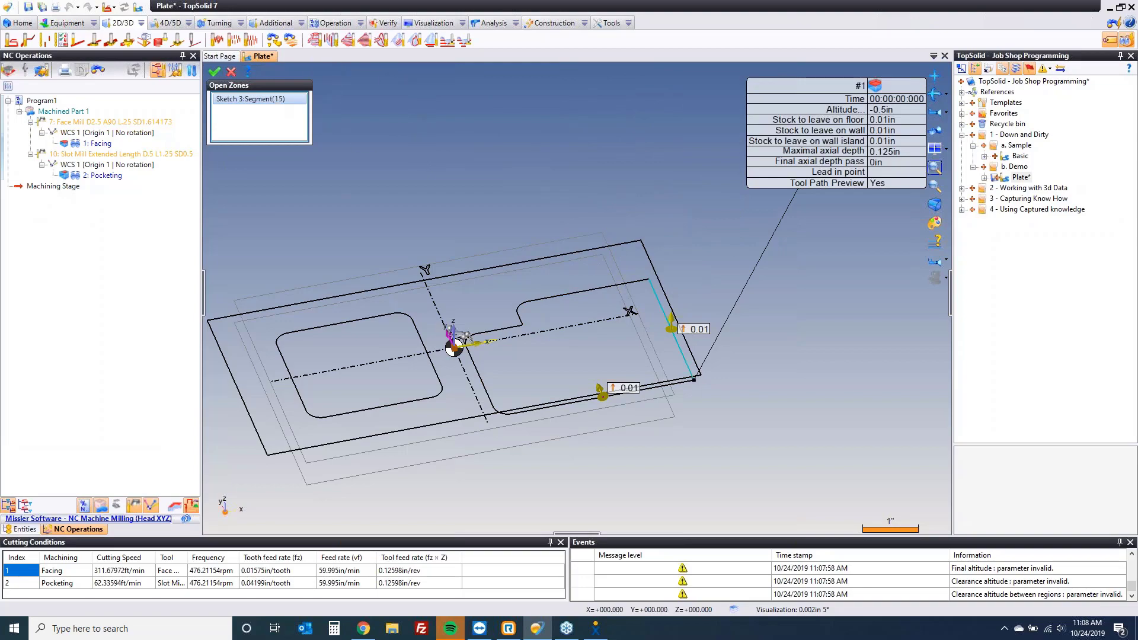
{"action": "left_click", "coordinate": [215, 72]}
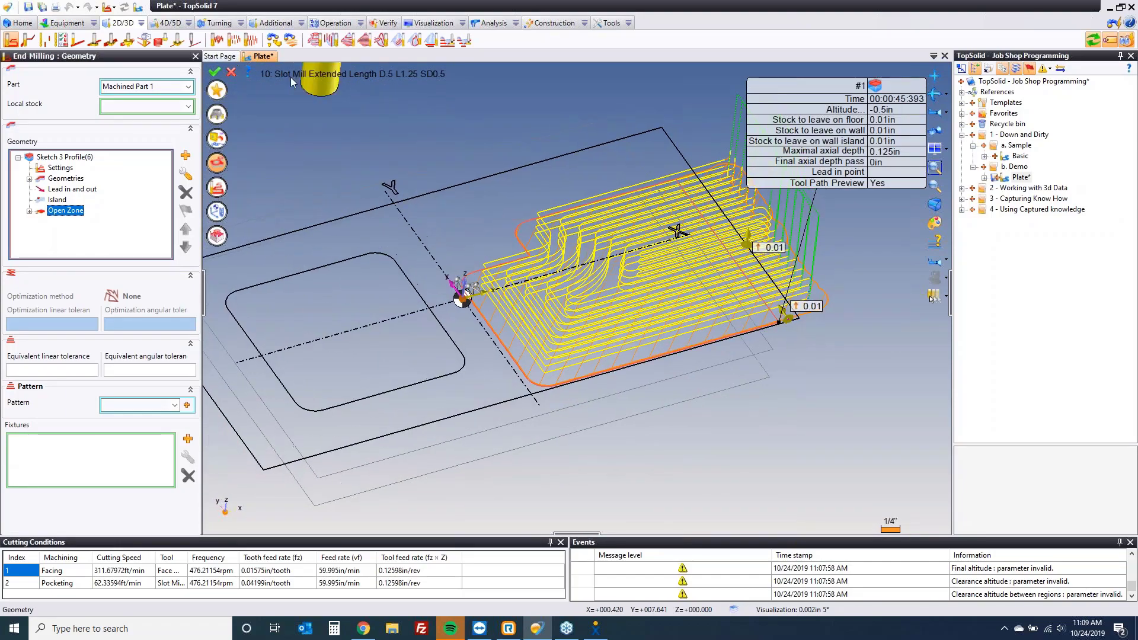
{"action": "left_click", "coordinate": [215, 72]}
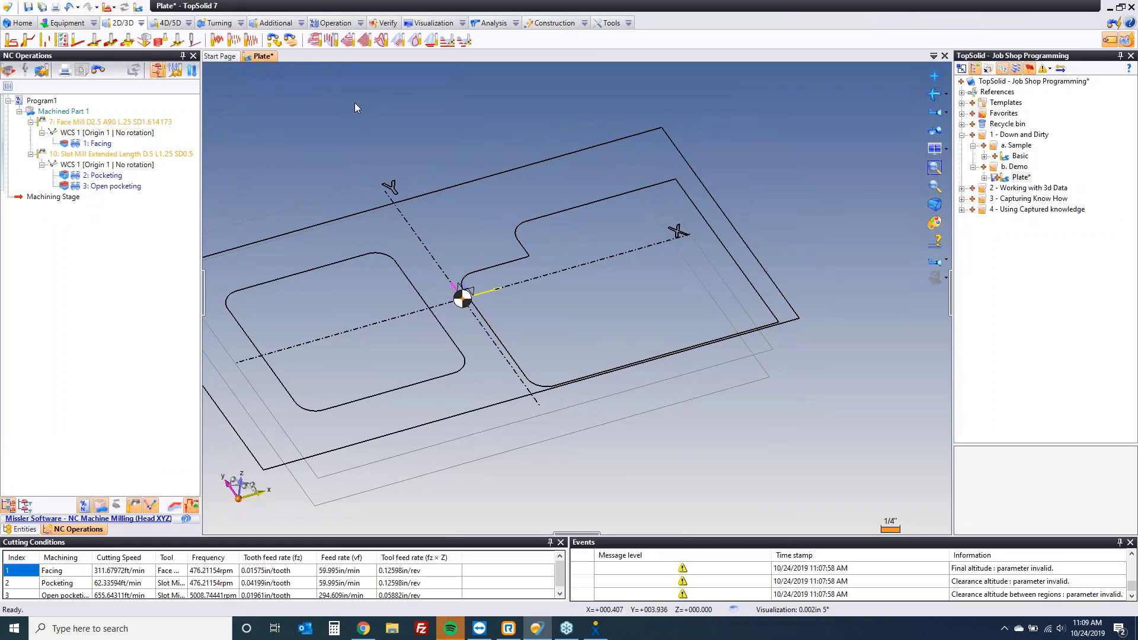
{"action": "key", "text": "ctrl+s"}
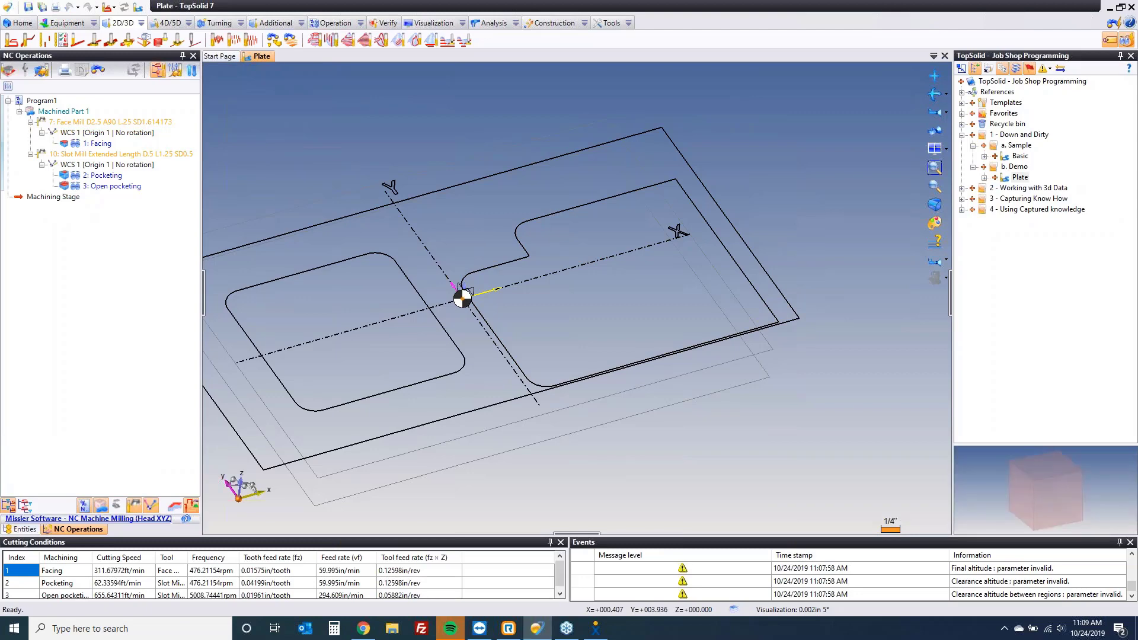
Start a Side Milling operation on the rounded rectangular pocket and select tool 11, Slot Mill Extended Length D.375 L1 SD0.375.
{"action": "right_click", "coordinate": [307, 274]}
{"action": "left_click", "coordinate": [345, 279]}
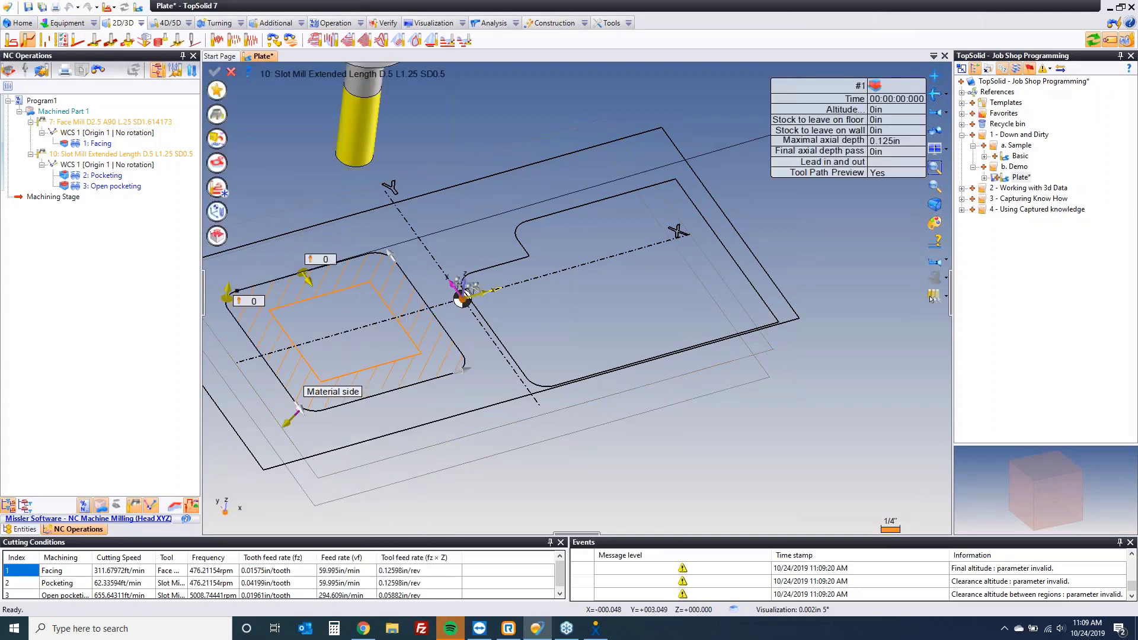
{"action": "middle_click_drag", "start_coordinate": [355, 152], "coordinate": [445, 154]}
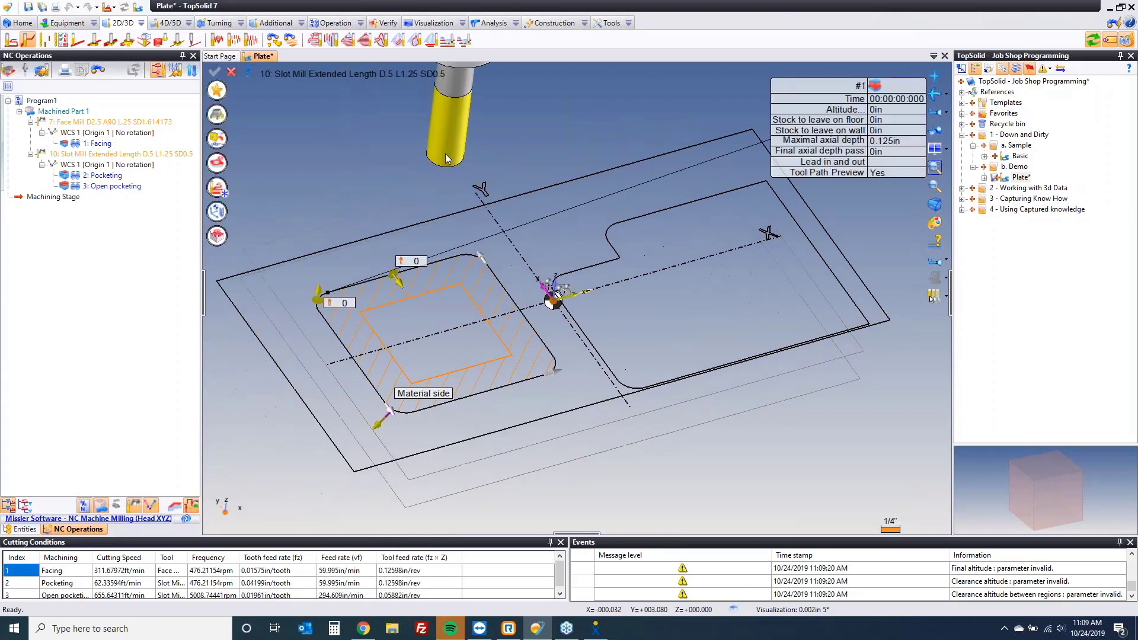
{"action": "left_click", "coordinate": [216, 115]}
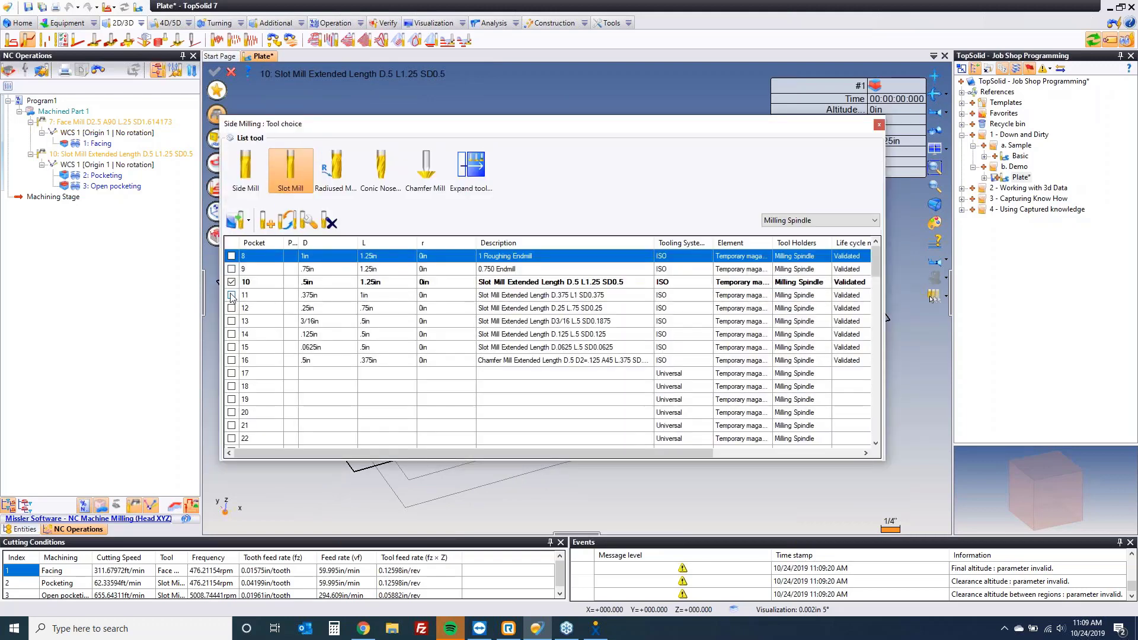
{"action": "left_click", "coordinate": [231, 295]}
{"action": "left_click", "coordinate": [217, 114]}
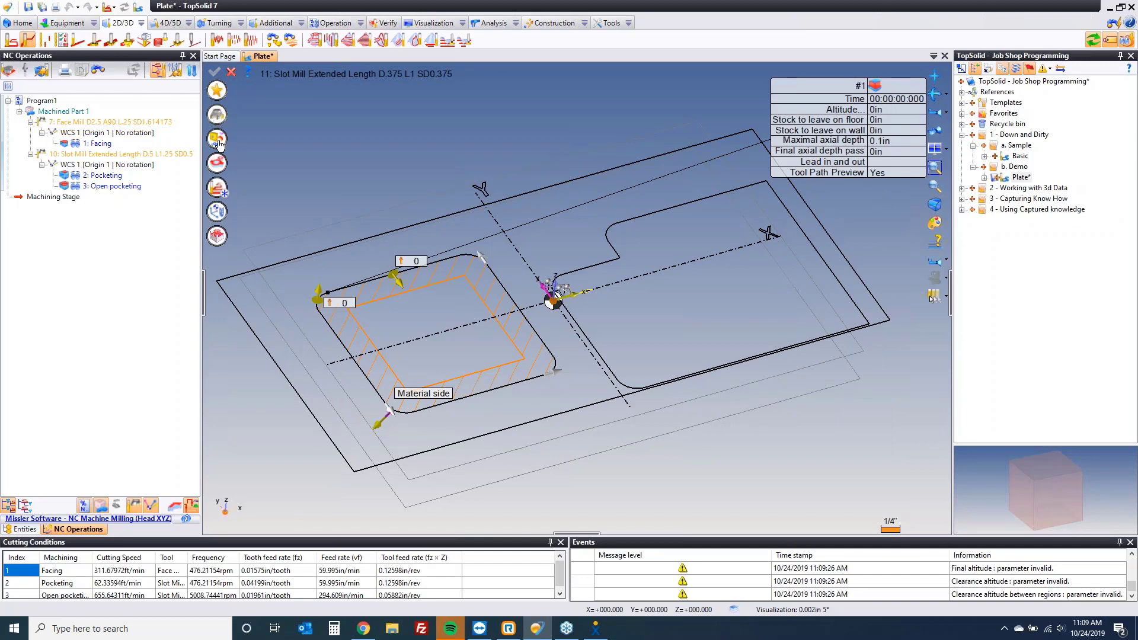
Set the side milling spindle rate to 2500 rpm and the feed rate to 25 in/min.
{"action": "left_click", "coordinate": [217, 139]}
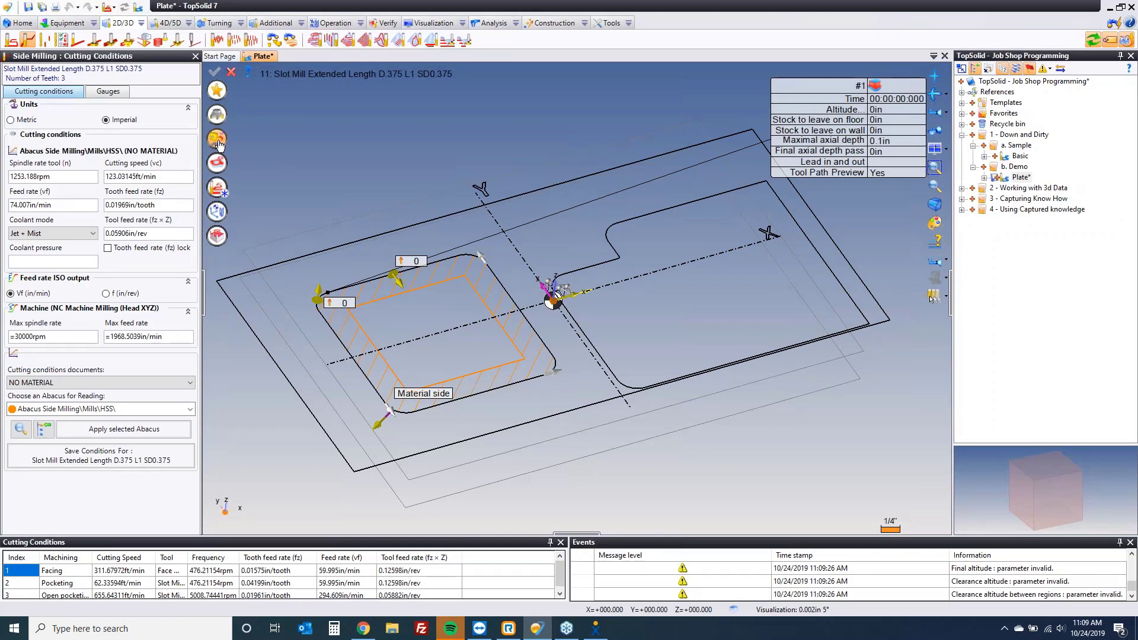
{"action": "left_click", "coordinate": [47, 177]}
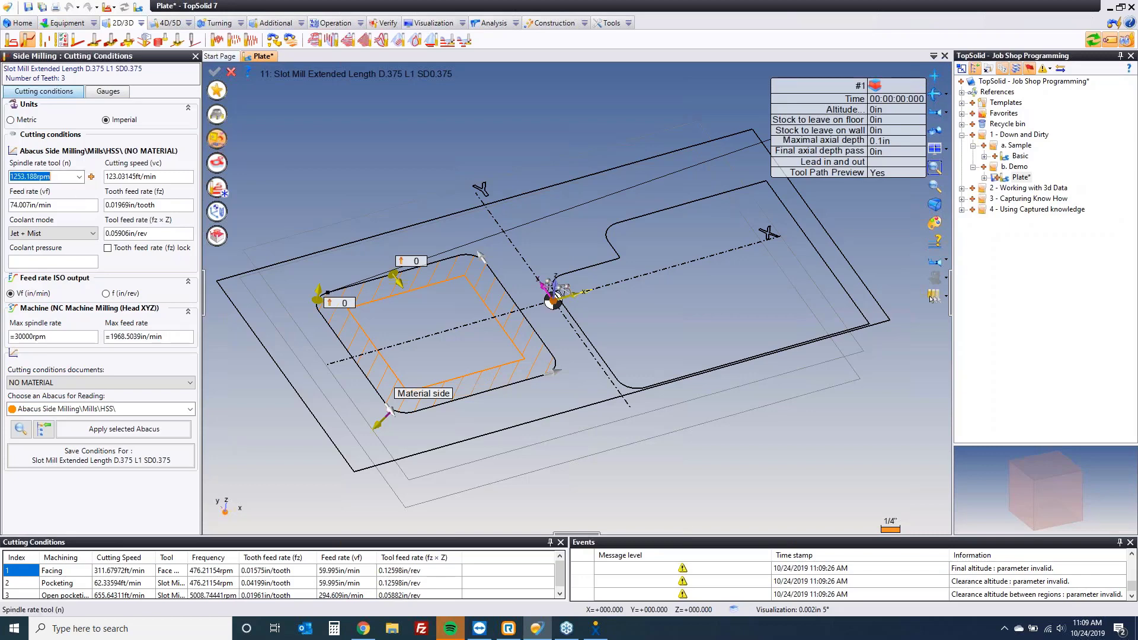
{"action": "type", "text": "2500"}
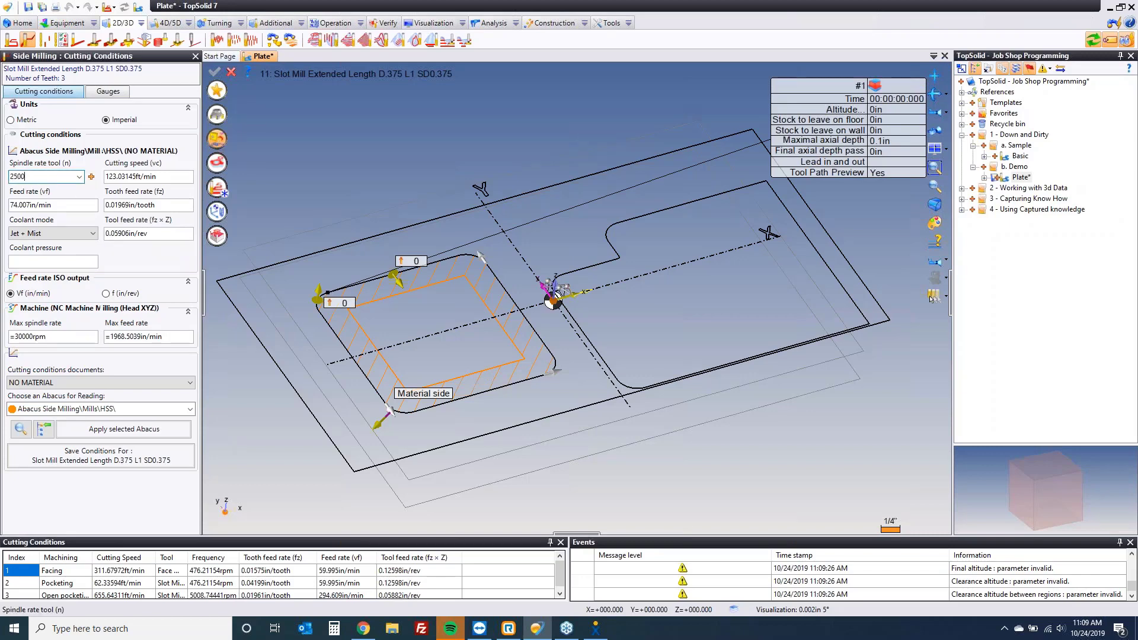
{"action": "key", "text": "Tab"}
{"action": "type", "text": "25"}
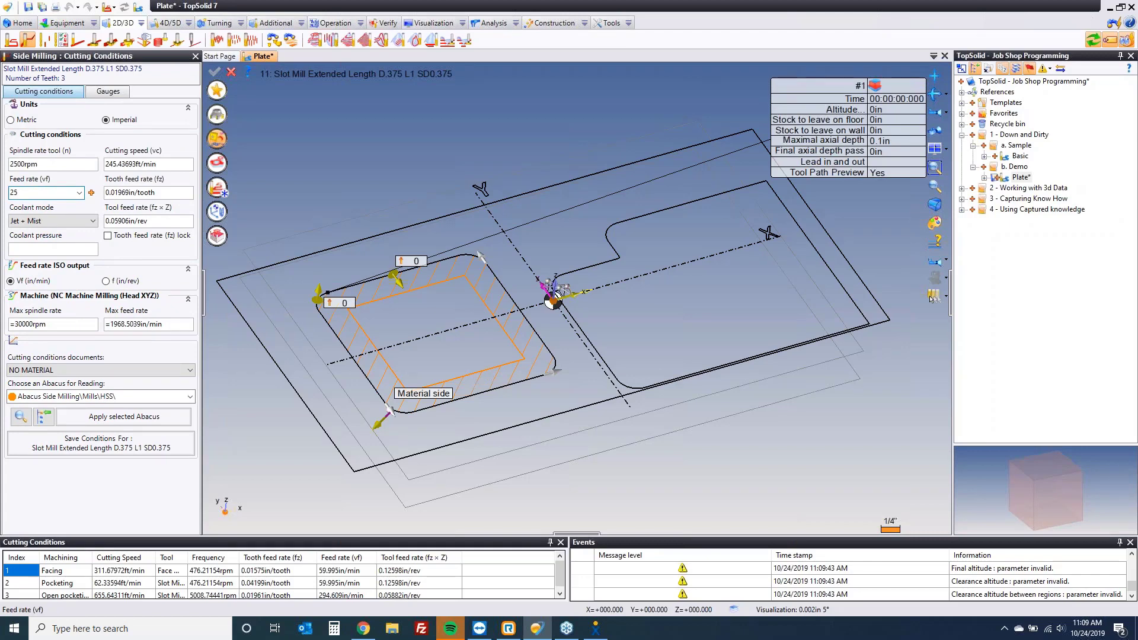
{"action": "key", "text": "Tab"}
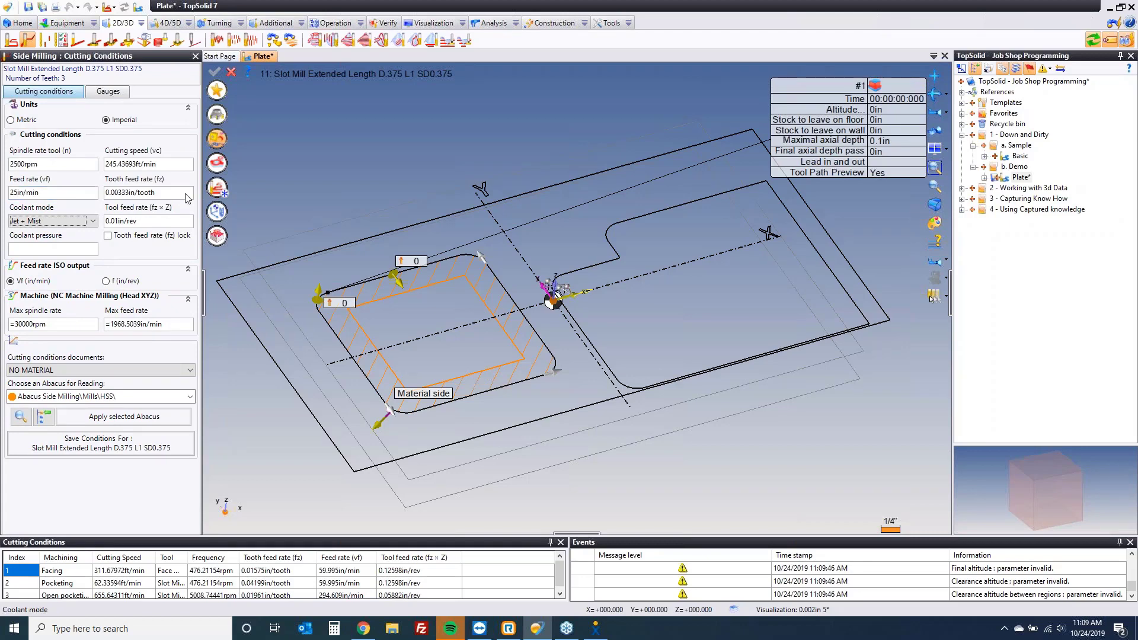
Set the side milling cutting speed to 425 ft/min, the tooth feed rate to 0.005 in/tooth and the coolant mode to Jet.
{"action": "left_click", "coordinate": [141, 166]}
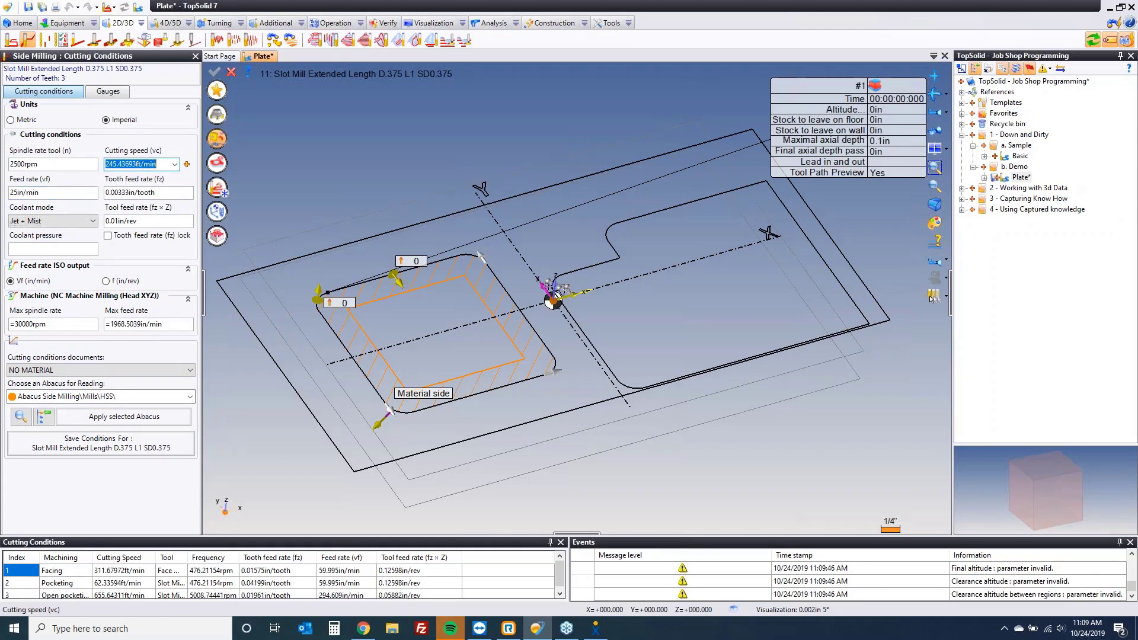
{"action": "type", "text": "425"}
{"action": "key", "text": "Tab"}
{"action": "type", "text": "."}
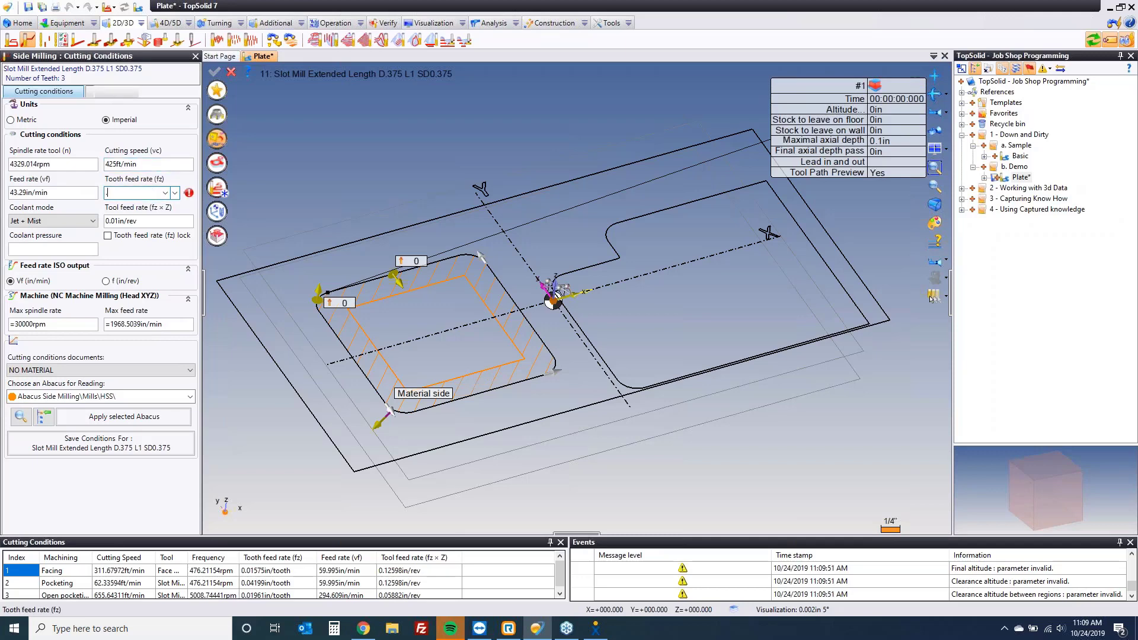
{"action": "type", "text": "005"}
{"action": "key", "text": "Tab"}
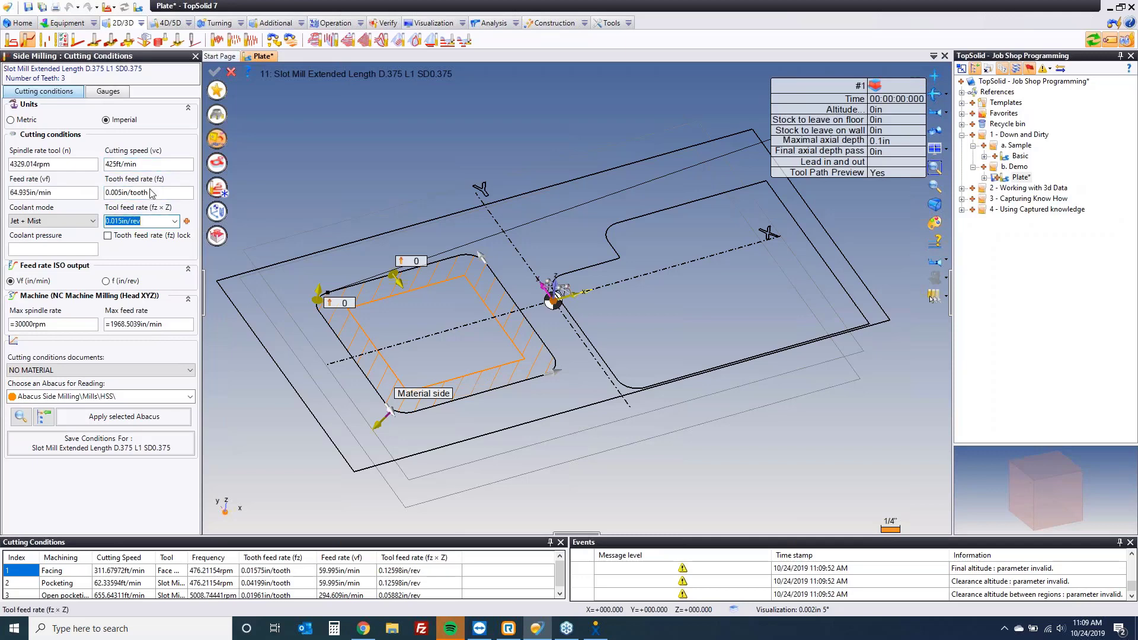
{"action": "left_click", "coordinate": [90, 221]}
{"action": "left_click", "coordinate": [77, 255]}
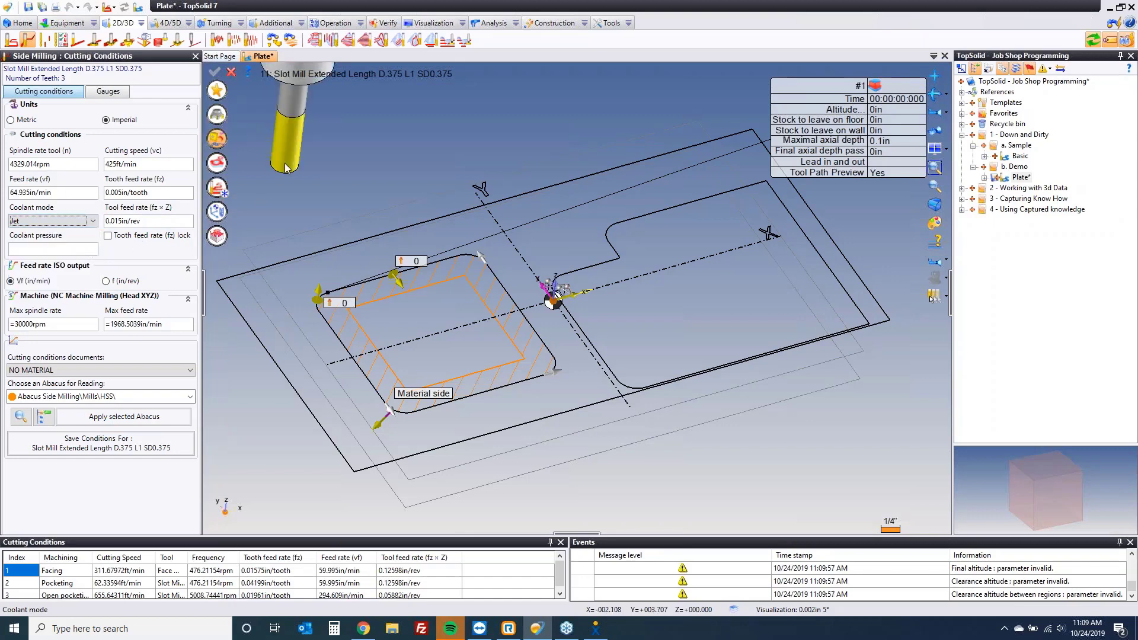
Set the side milling starting altitude to 0 in and define the machining altitude as a value of -0.5 in.
{"action": "left_click", "coordinate": [215, 72]}
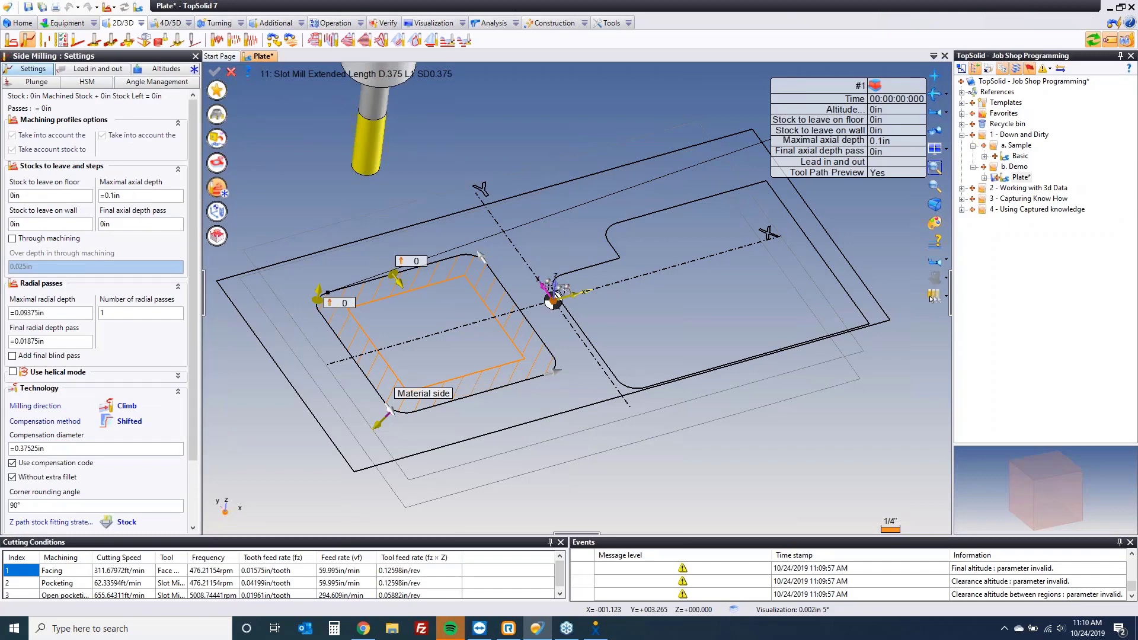
{"action": "left_click", "coordinate": [162, 72]}
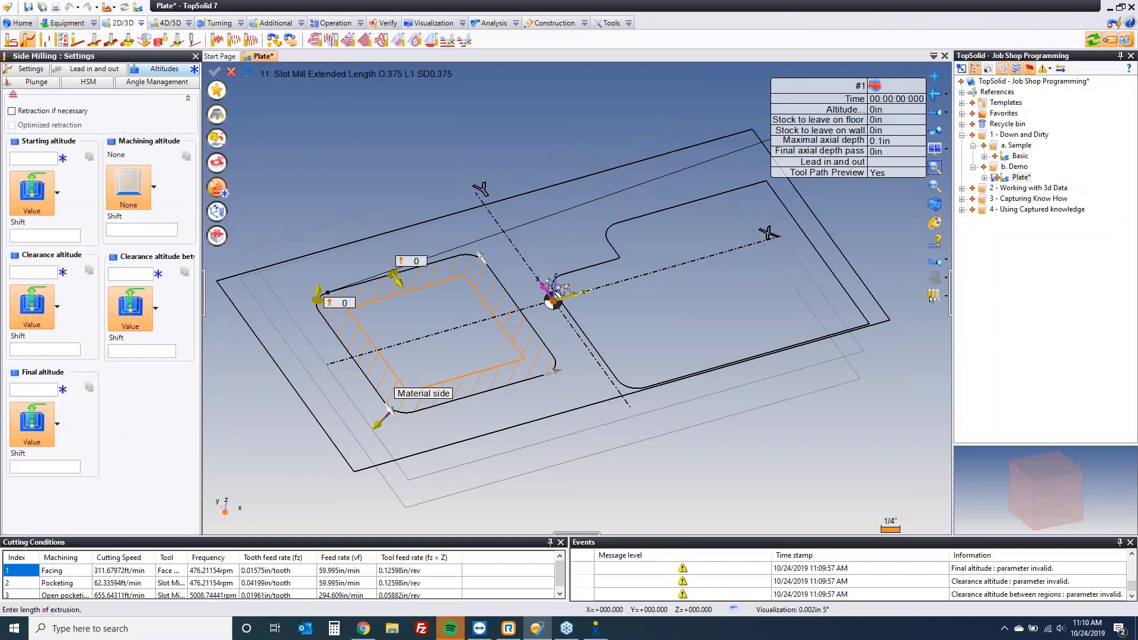
{"action": "left_click", "coordinate": [30, 158]}
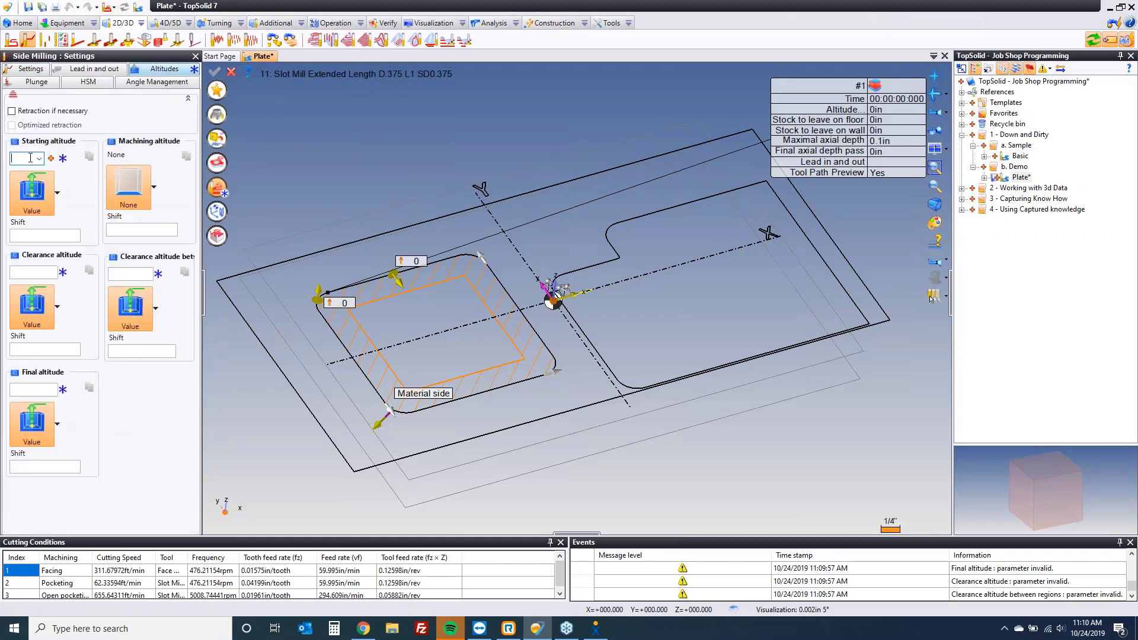
{"action": "left_click", "coordinate": [154, 187]}
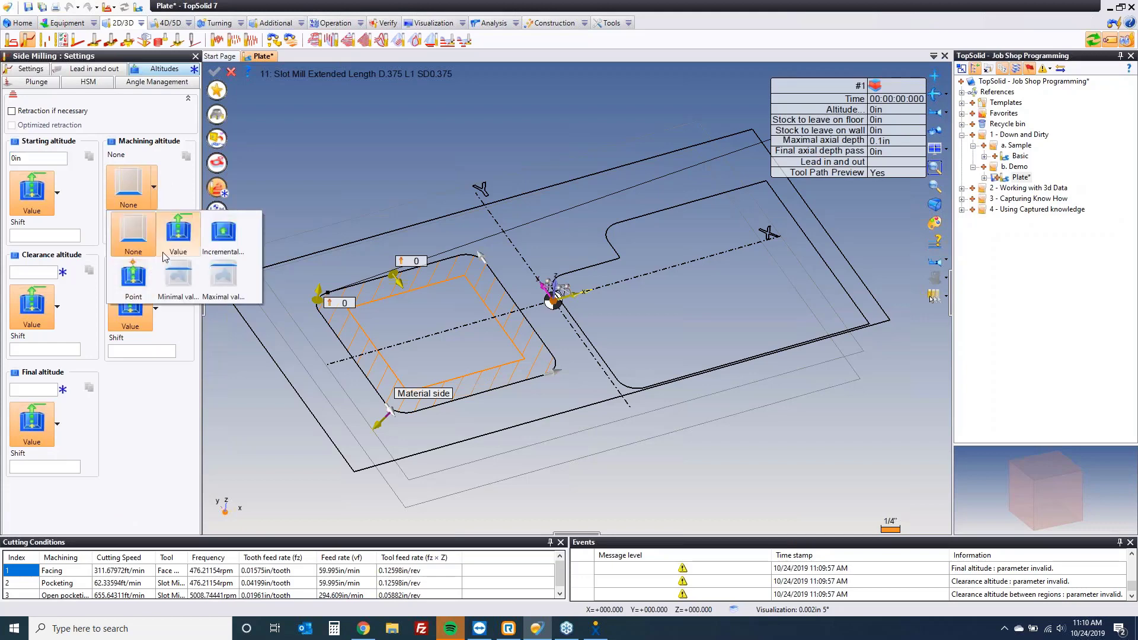
{"action": "left_click", "coordinate": [177, 234]}
{"action": "left_click", "coordinate": [131, 159]}
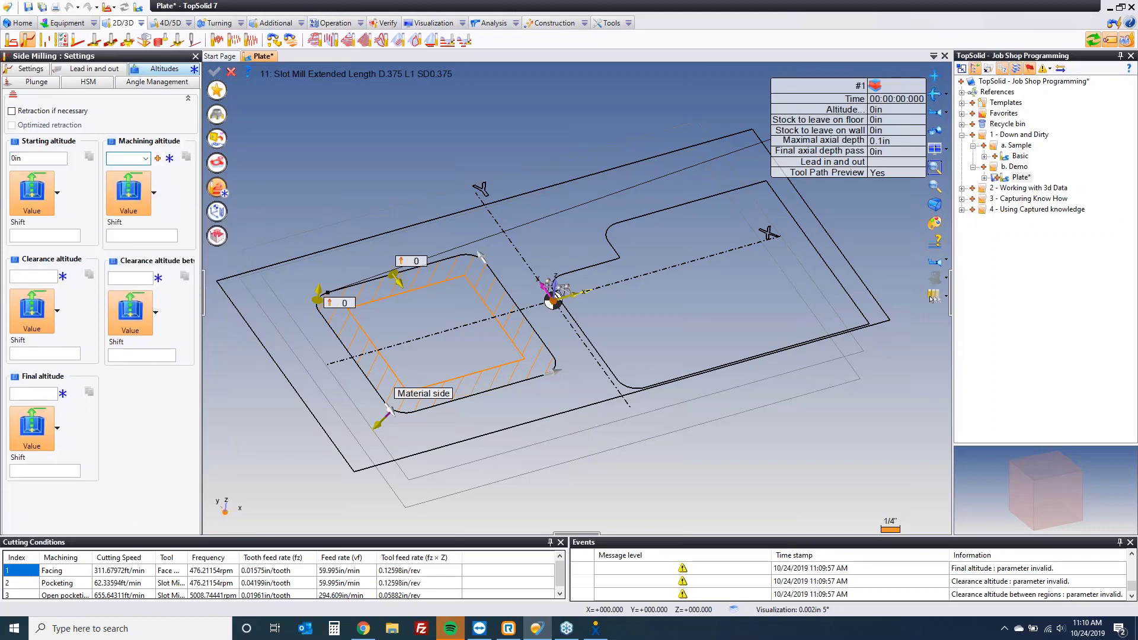
{"action": "type", "text": "-.5"}
{"action": "key", "text": "Tab"}
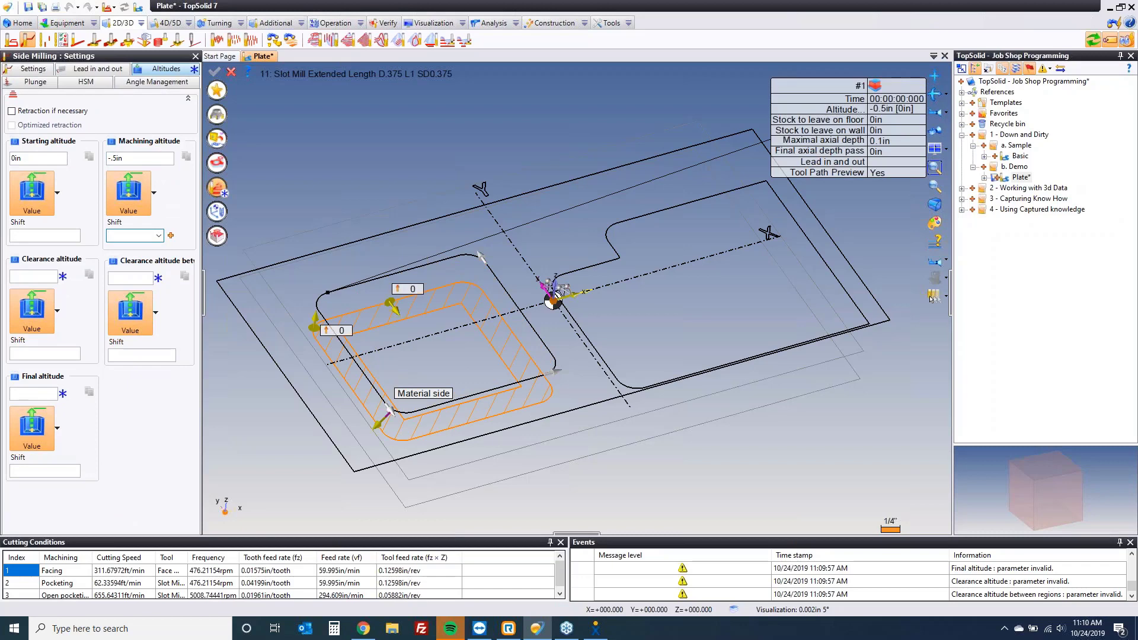
Set the clearance, between-regions clearance and final altitudes to 1 in, accept the side milling operation and save the document.
{"action": "left_click", "coordinate": [24, 277]}
{"action": "type", "text": "1"}
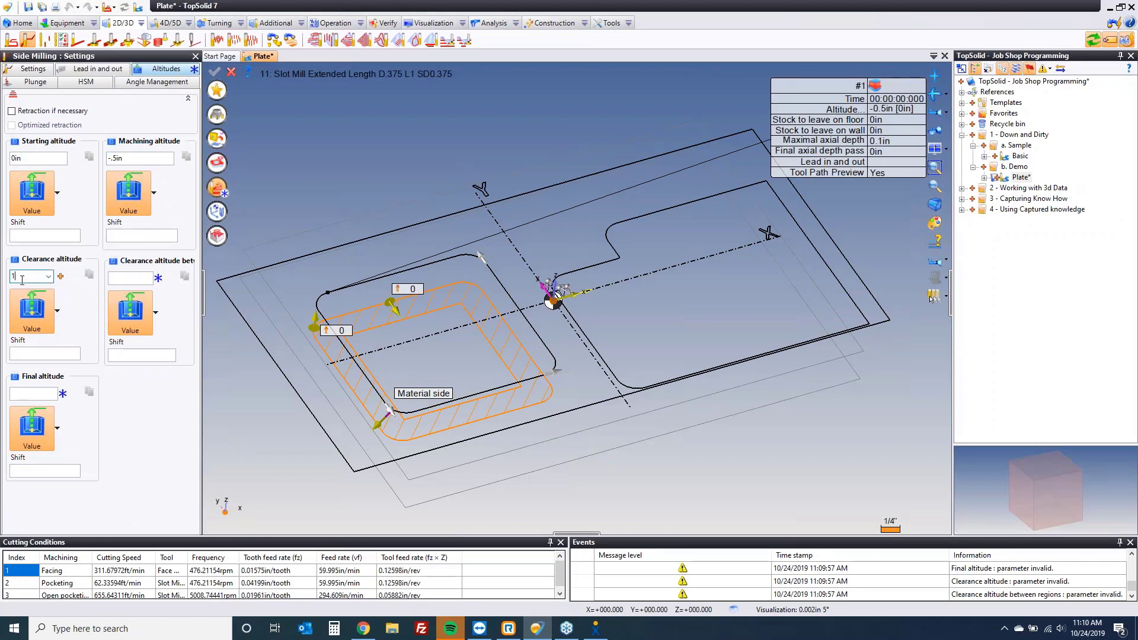
{"action": "left_click", "coordinate": [121, 278]}
{"action": "type", "text": "1"}
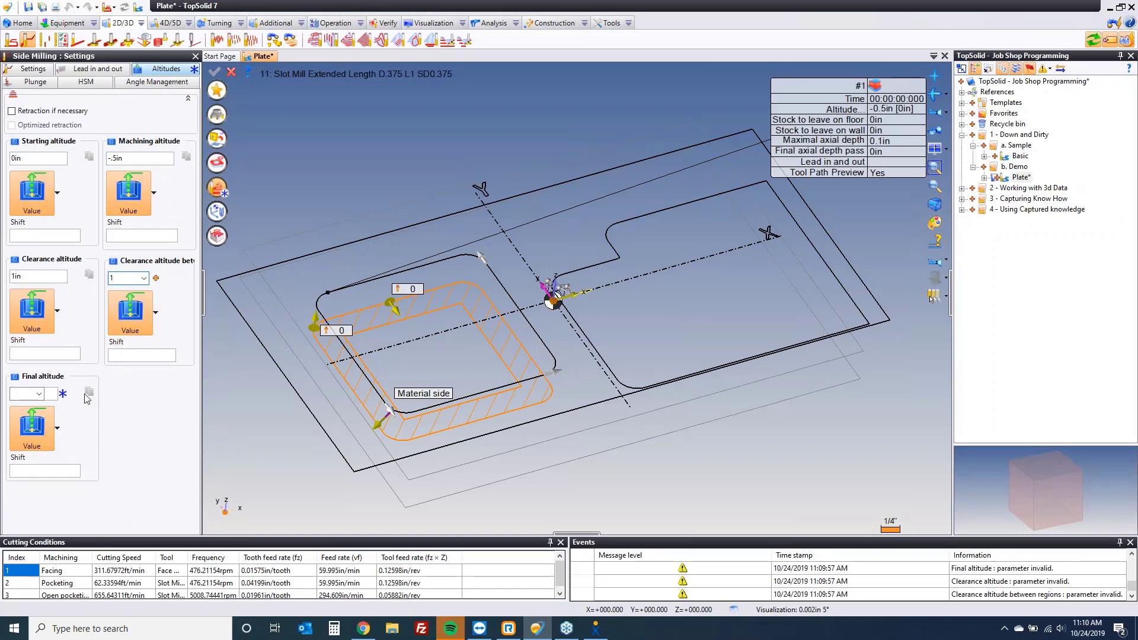
{"action": "left_click", "coordinate": [24, 394]}
{"action": "type", "text": "1"}
{"action": "key", "text": "Tab"}
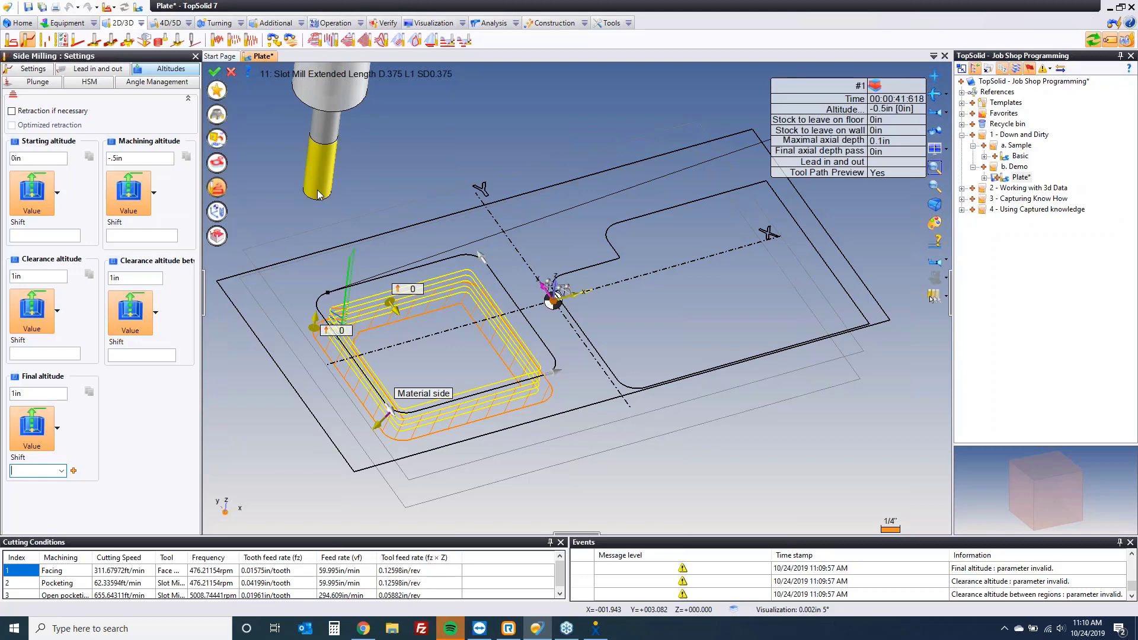
{"action": "left_click", "coordinate": [215, 72]}
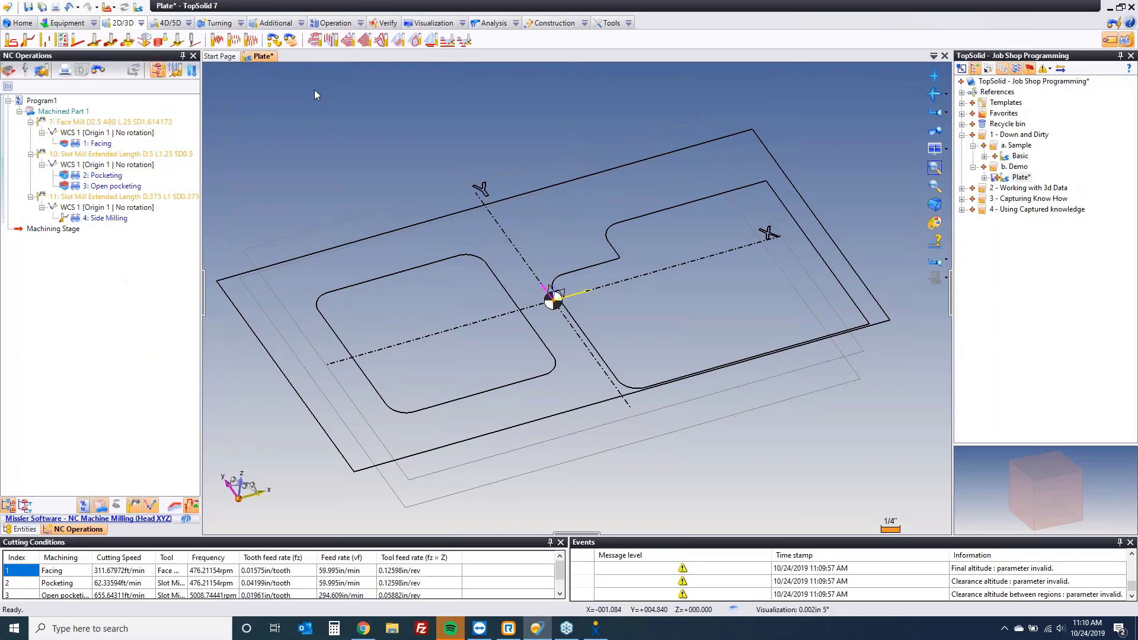
{"action": "key", "text": "ctrl+s"}
Generate the ISO code with the 3D Extreme>>Haas Mill post-processor and save it as Plate.nc.
{"action": "left_click", "coordinate": [360, 23]}
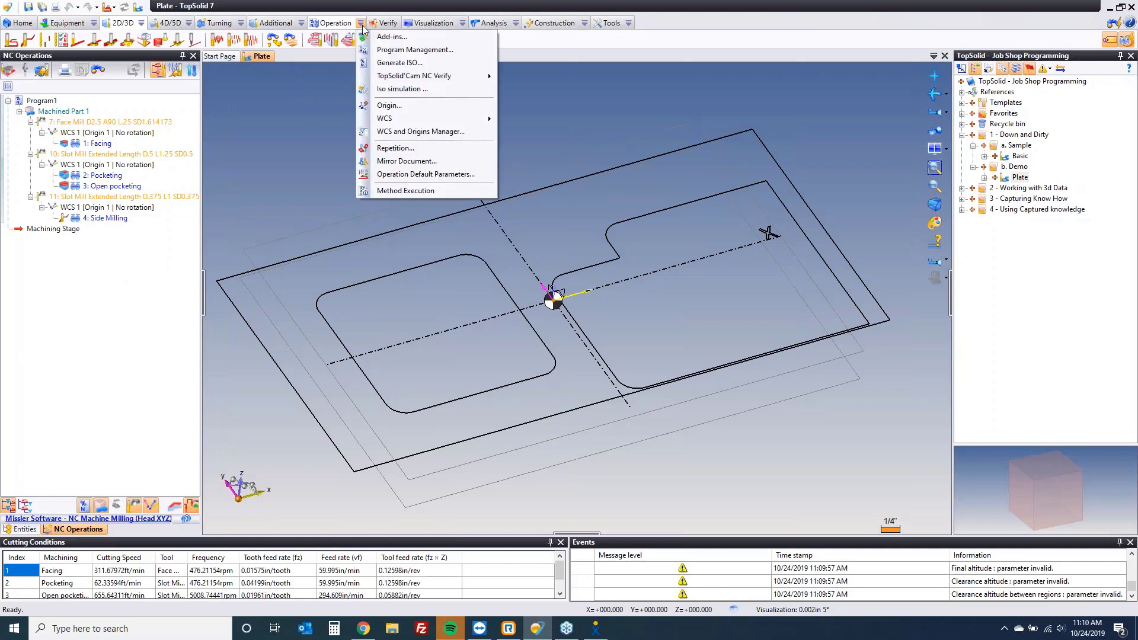
{"action": "left_click", "coordinate": [392, 63]}
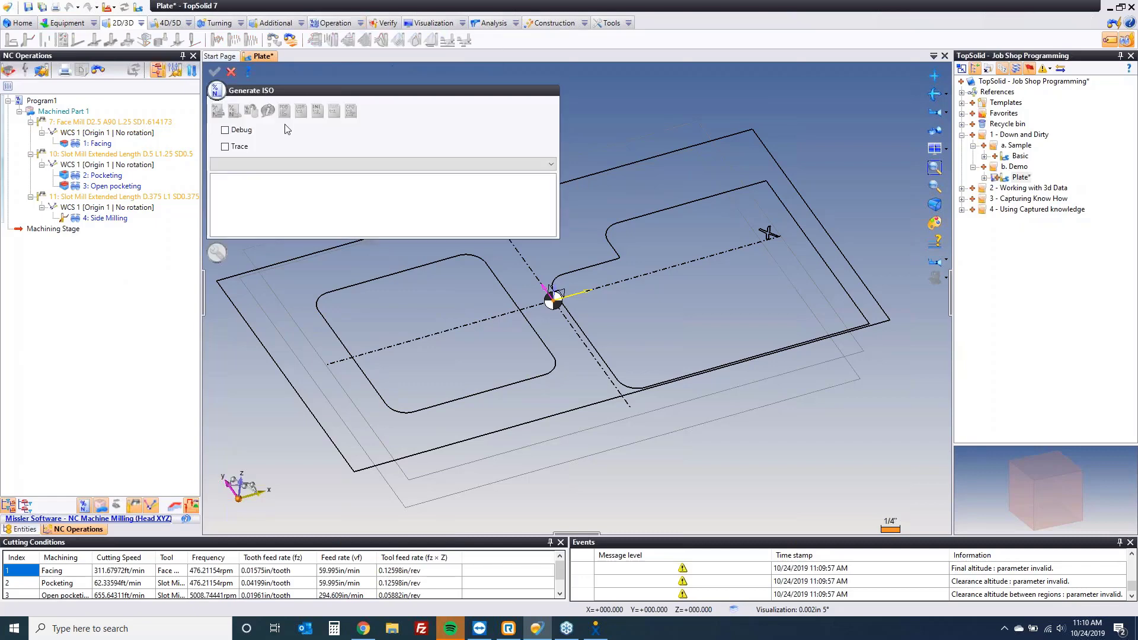
{"action": "left_click", "coordinate": [273, 164]}
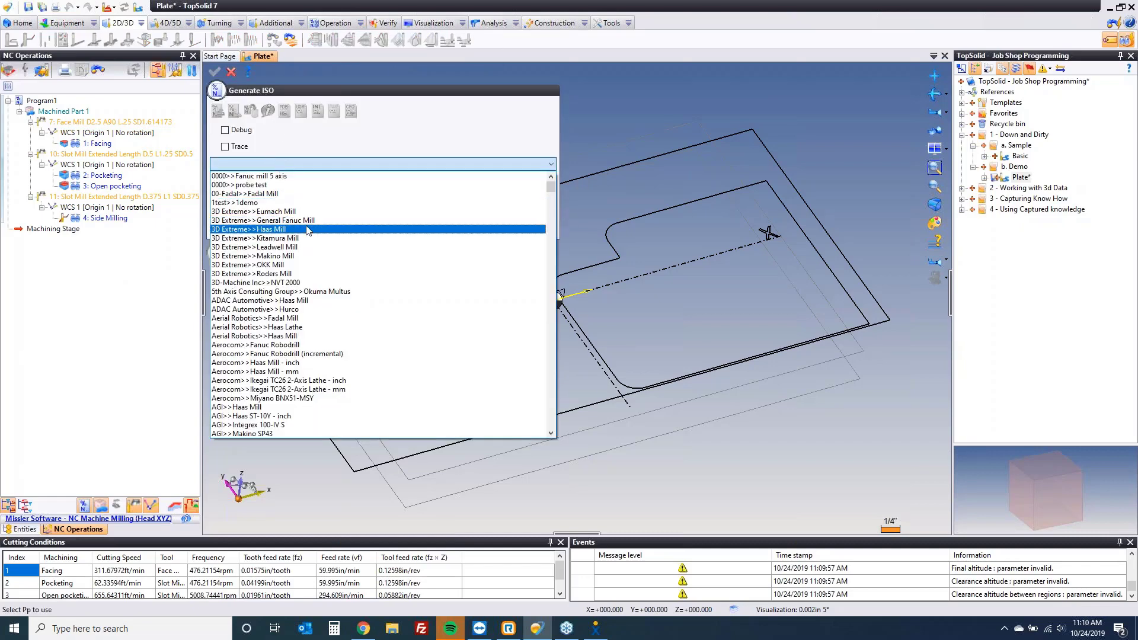
{"action": "left_click", "coordinate": [261, 228]}
{"action": "left_click", "coordinate": [214, 114]}
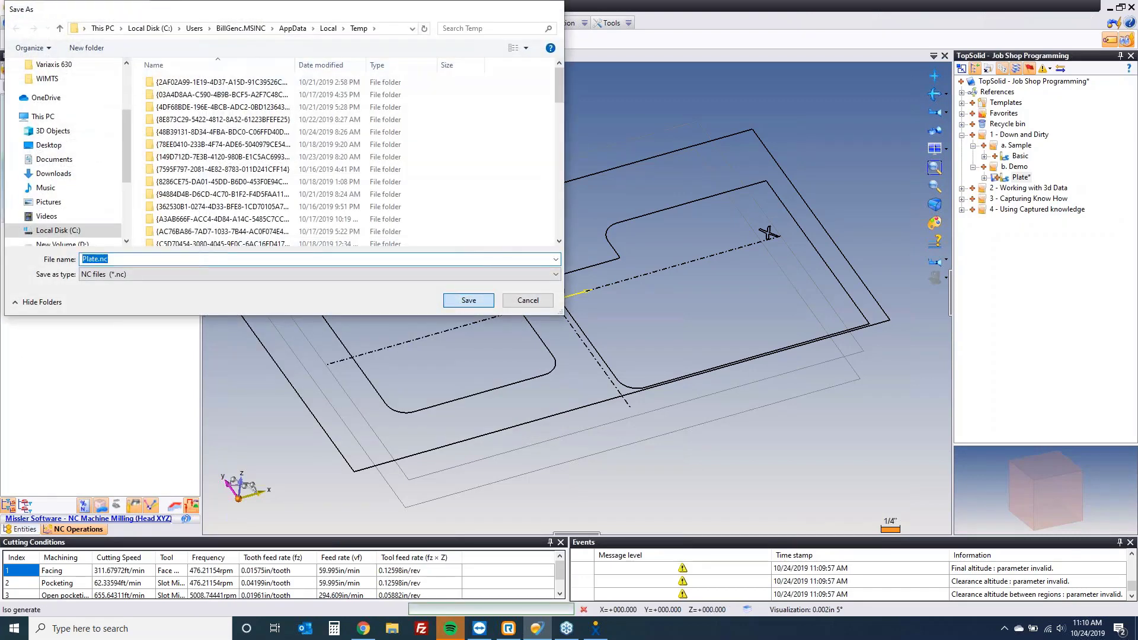
{"action": "left_click", "coordinate": [468, 300]}
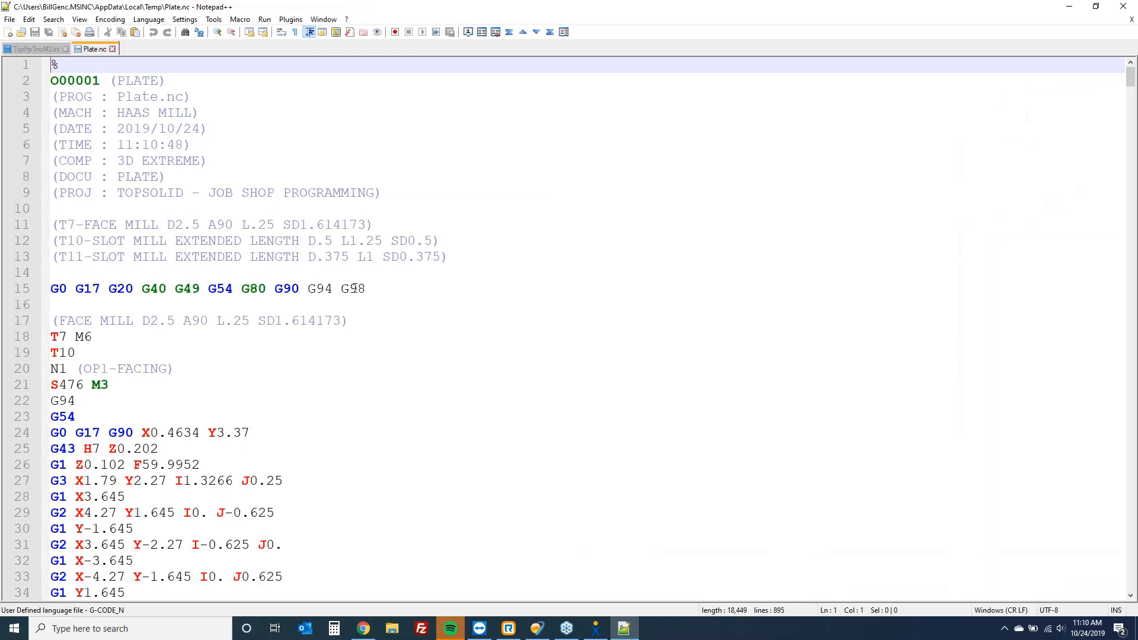
Review the generated Plate.nc code, and close it together with the ISO generation and the Plate document.
{"action": "scroll", "coordinate": [361, 288], "scroll_direction": "down", "scroll_amount": 13}
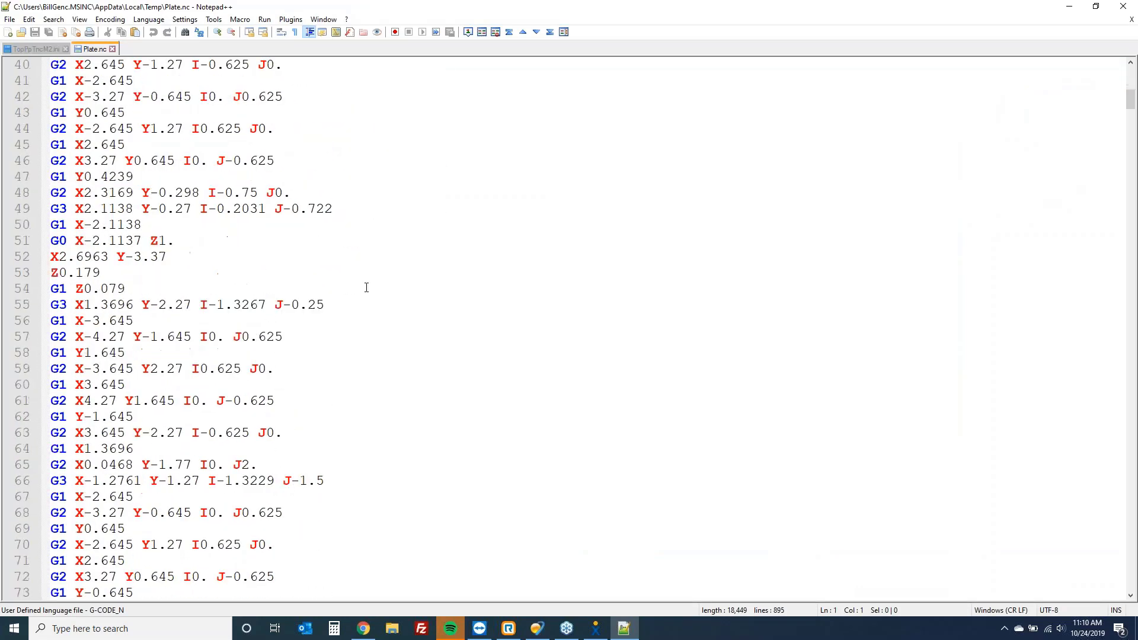
{"action": "scroll", "coordinate": [366, 288], "scroll_direction": "down", "scroll_amount": 20}
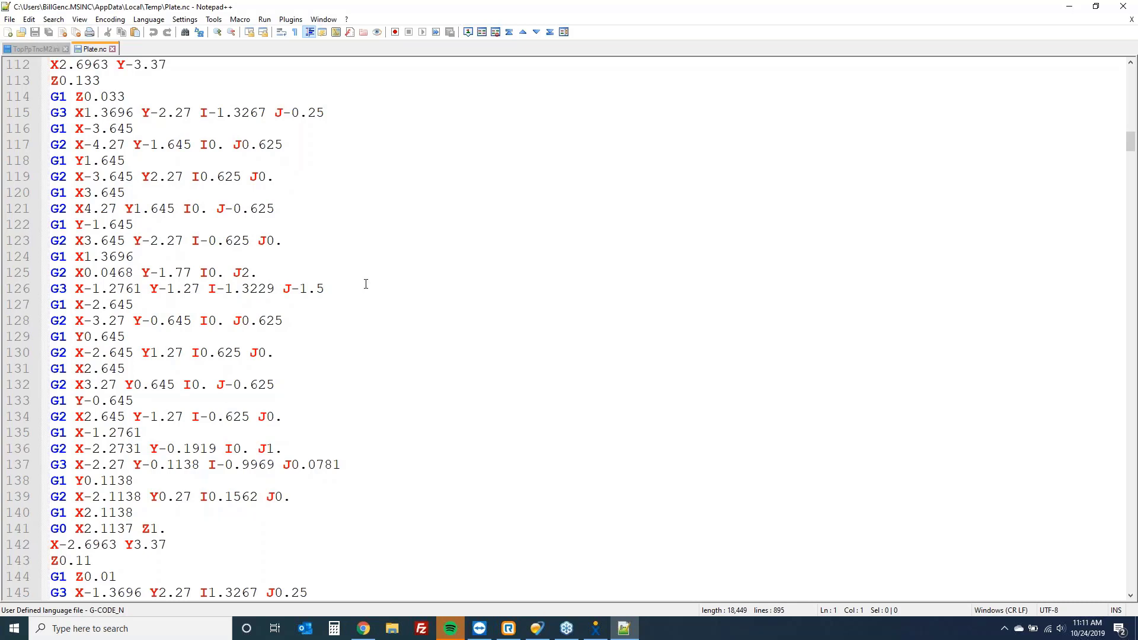
{"action": "scroll", "coordinate": [367, 278], "scroll_direction": "up", "scroll_amount": 20}
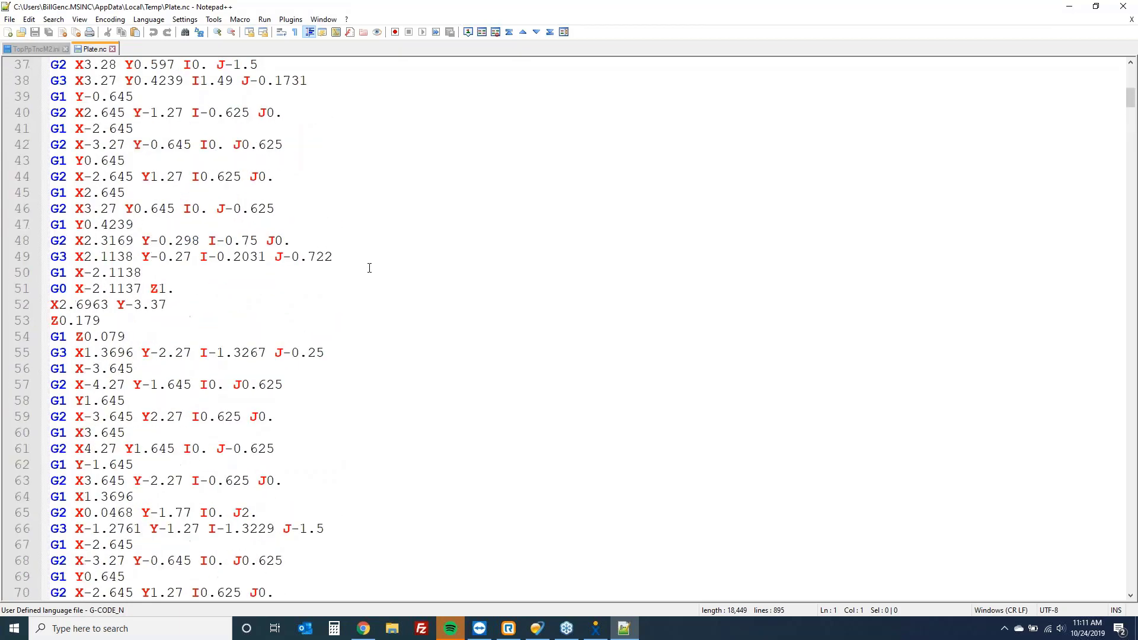
{"action": "left_click", "coordinate": [1123, 7]}
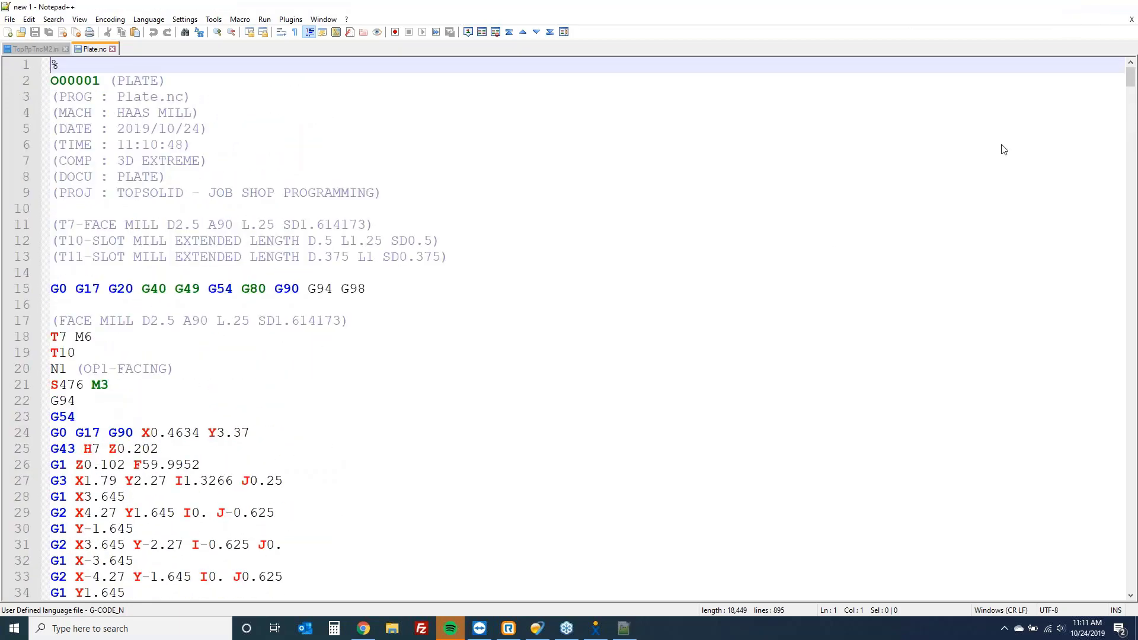
{"action": "left_click", "coordinate": [214, 73]}
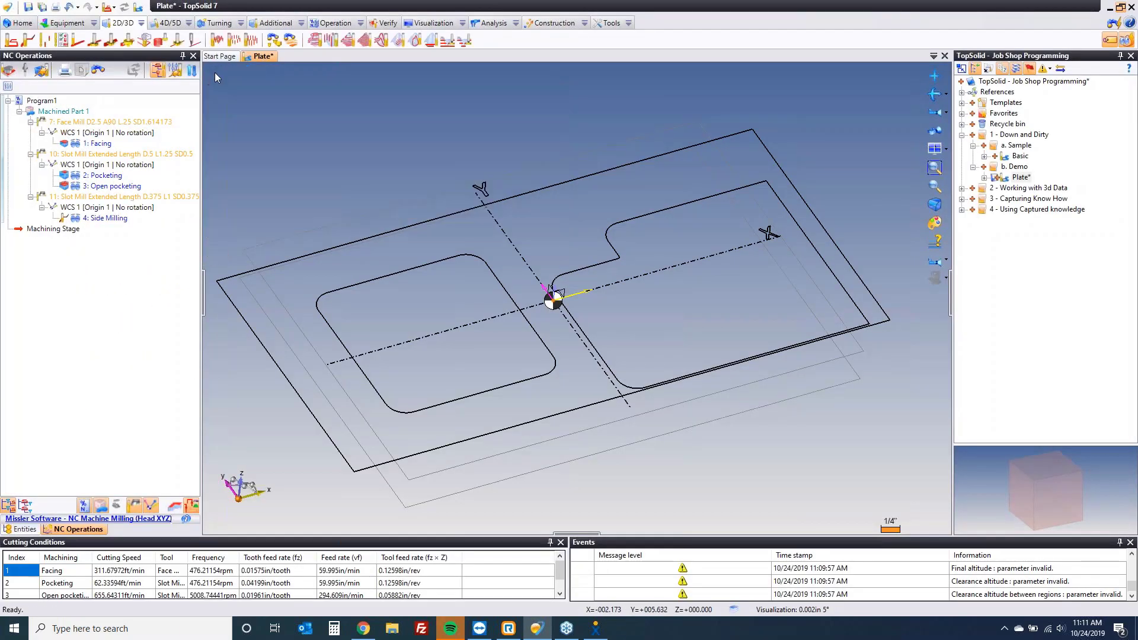
{"action": "middle_click", "coordinate": [258, 55]}
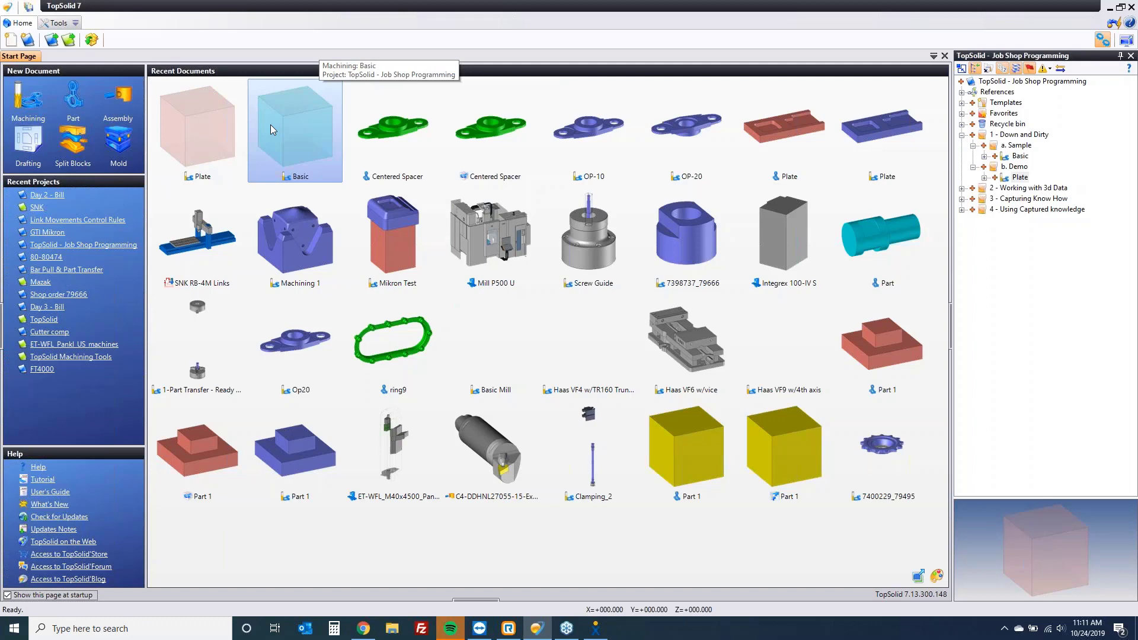
Open the sample Plate machining document from a. Create the model under 2 - Working with 3d Data, examine its operations and close it.
{"action": "left_click", "coordinate": [961, 134]}
{"action": "left_click", "coordinate": [961, 145]}
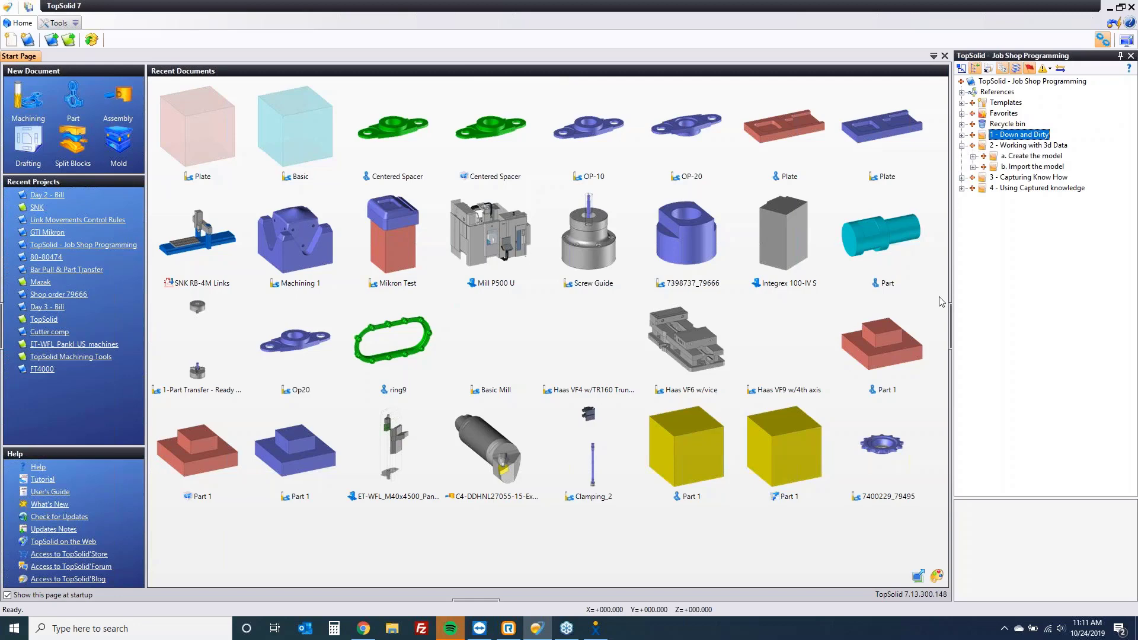
{"action": "left_click", "coordinate": [972, 156]}
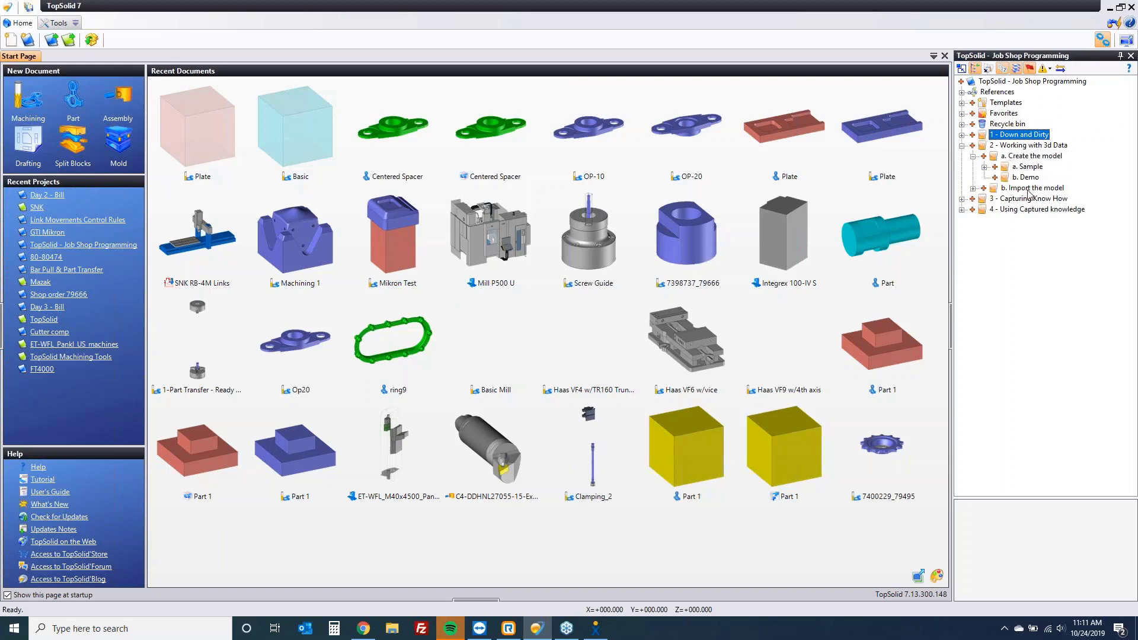
{"action": "left_click", "coordinate": [984, 168]}
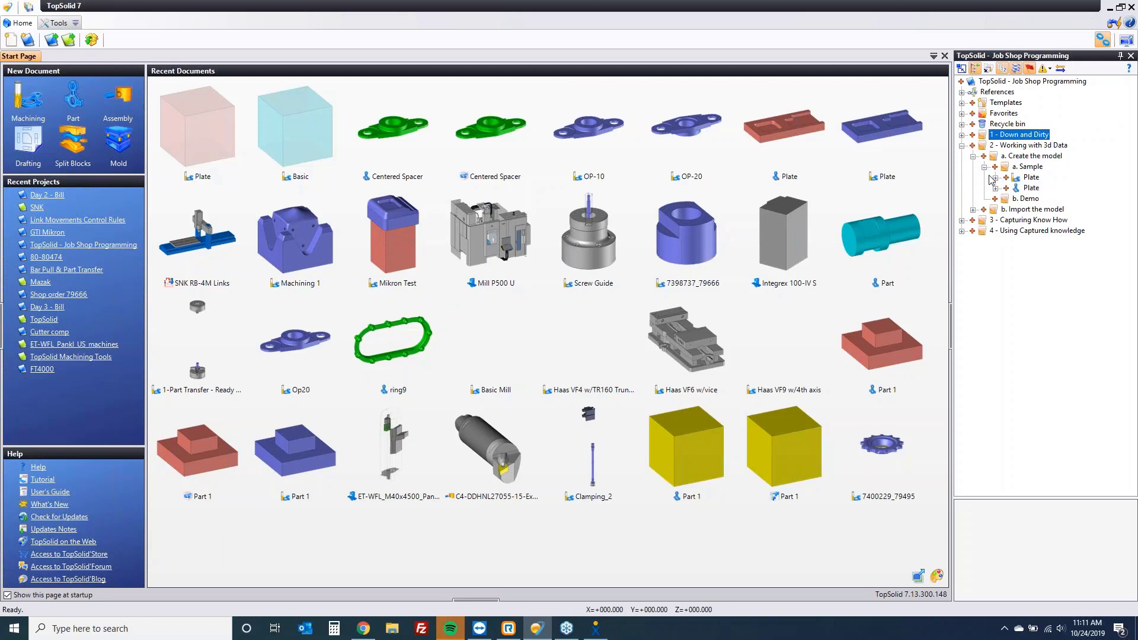
{"action": "left_click", "coordinate": [1028, 178]}
{"action": "double_click", "coordinate": [1028, 178]}
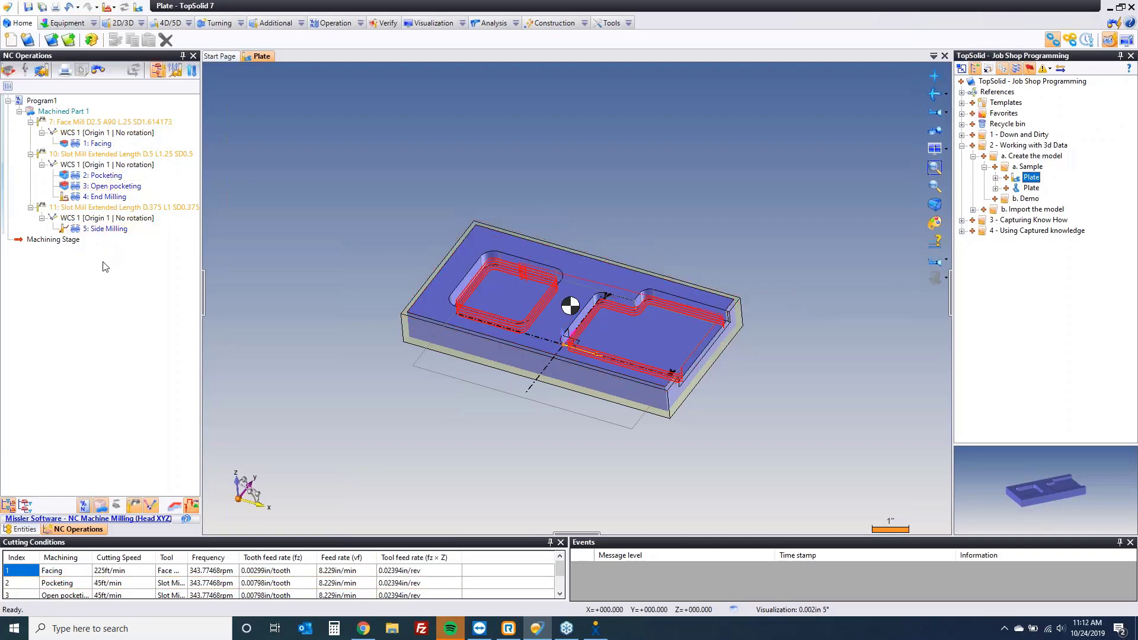
{"action": "middle_click", "coordinate": [252, 54]}
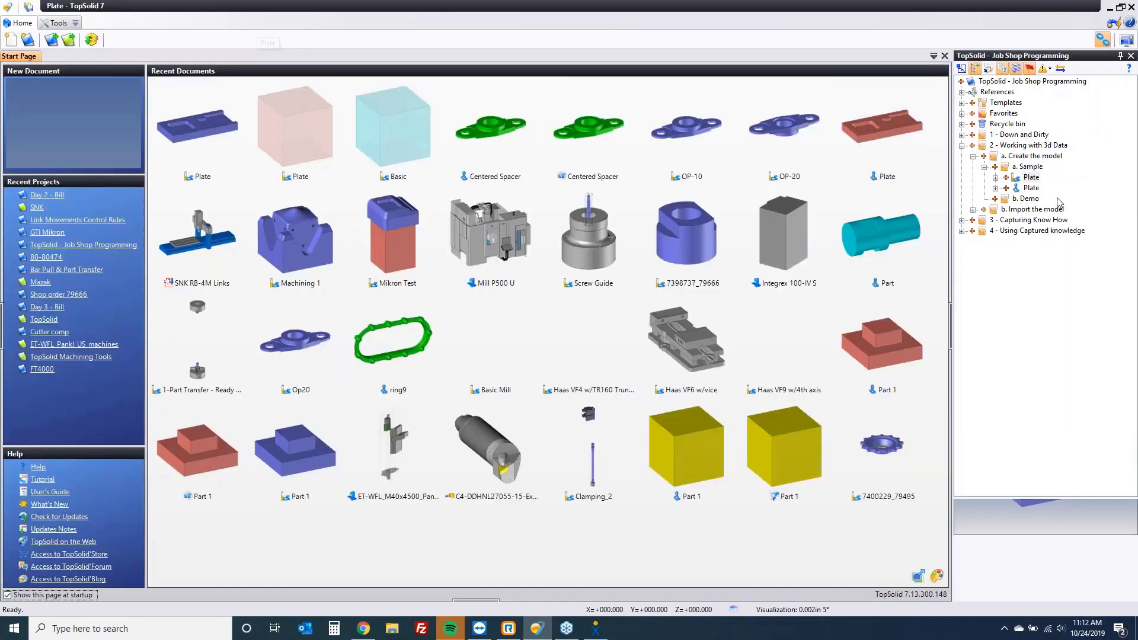
Create a new part document in the b. Demo folder under a. Create the model and name it sample part.
{"action": "left_click", "coordinate": [984, 167]}
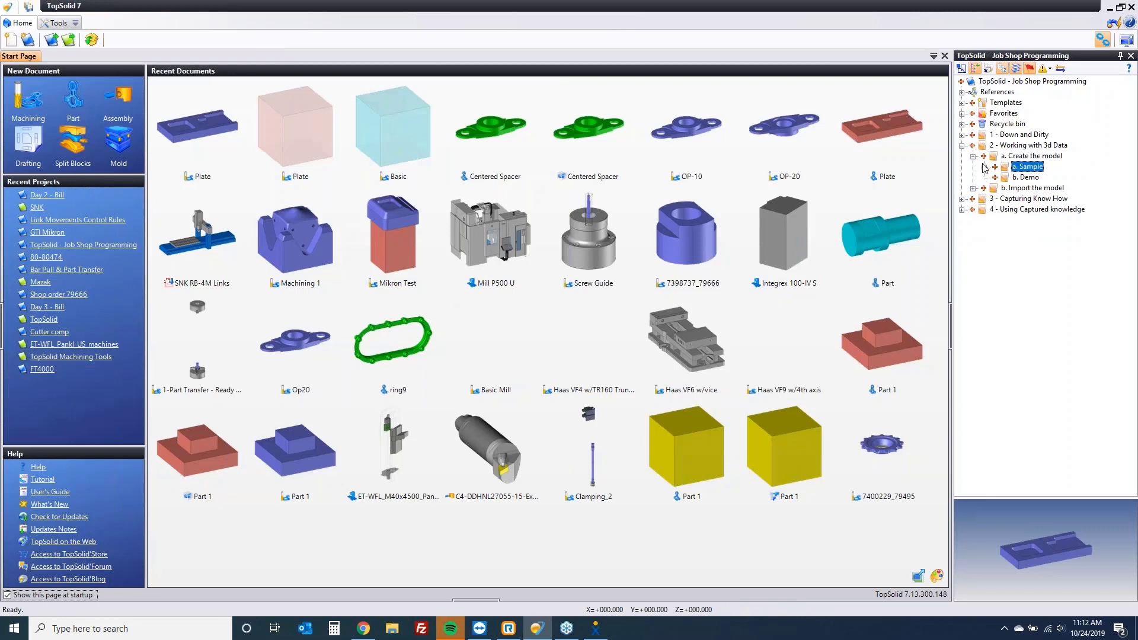
{"action": "right_click", "coordinate": [1028, 177]}
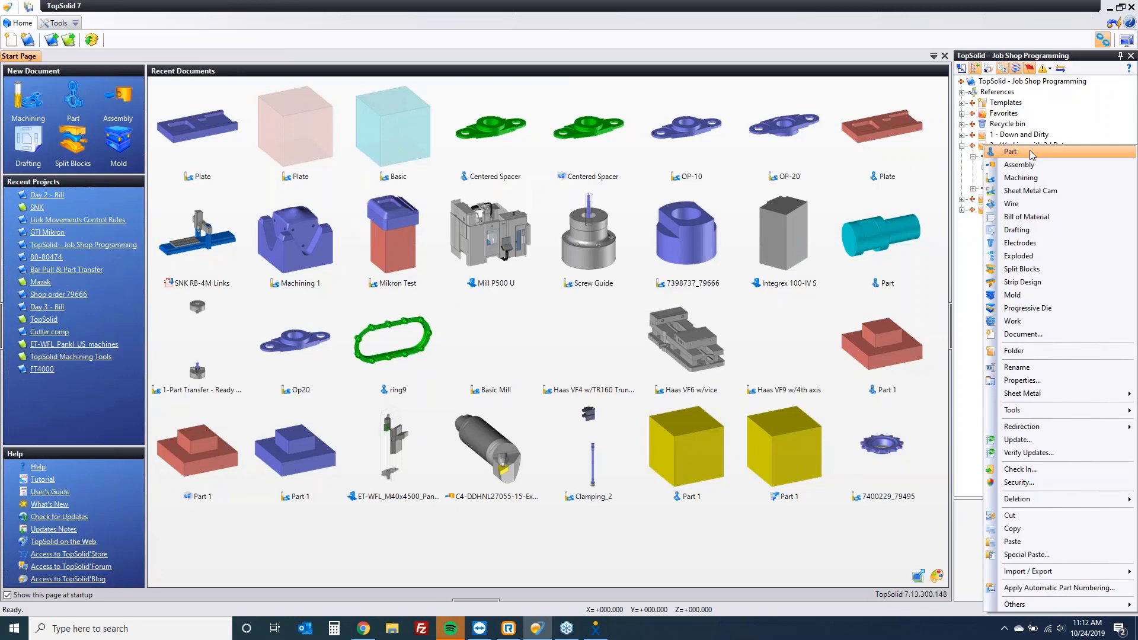
{"action": "left_click", "coordinate": [1029, 152]}
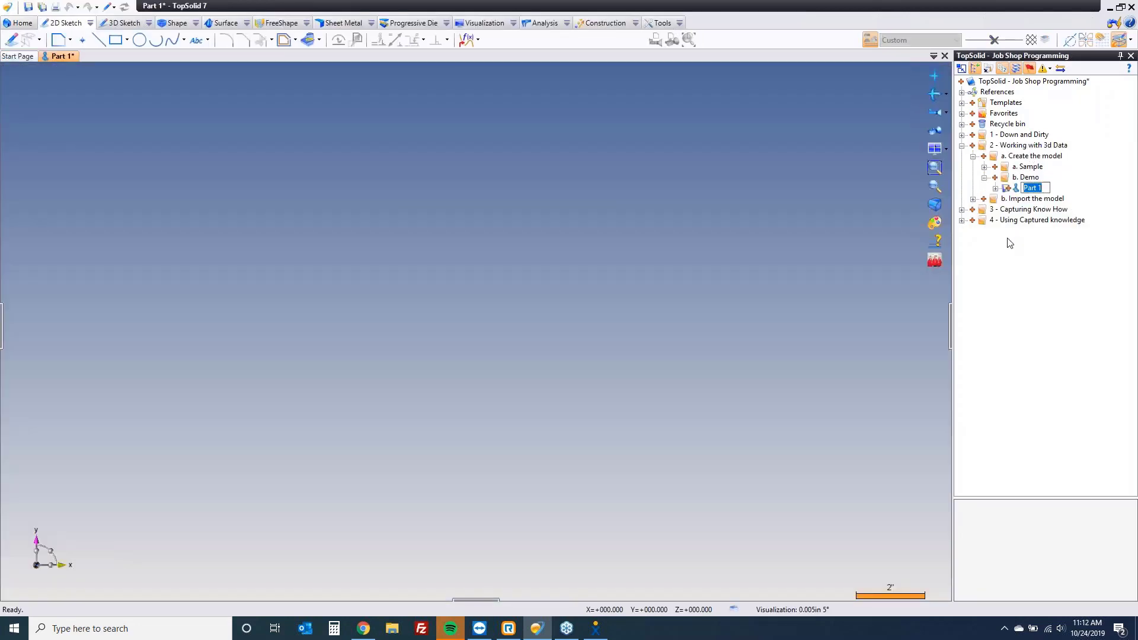
{"action": "type", "text": "sample part"}
{"action": "key", "text": "Return"}
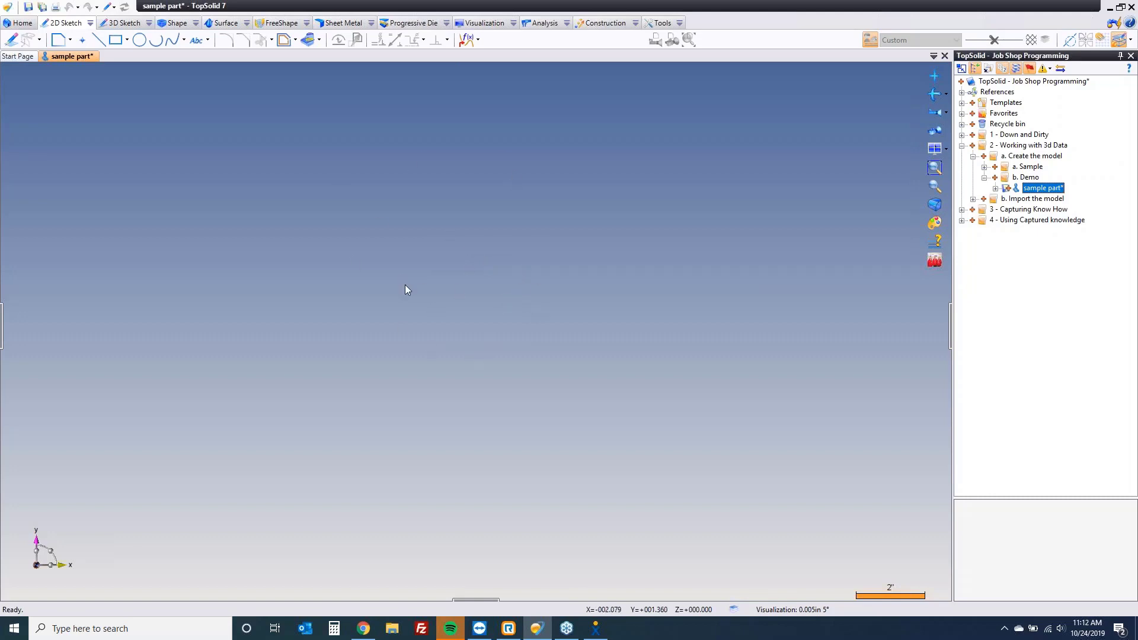
Sketch a rectangle by size, 8 in wide and 4 in high, centred on the origin of the XY plane.
{"action": "right_click", "coordinate": [350, 270]}
{"action": "left_click", "coordinate": [402, 266]}
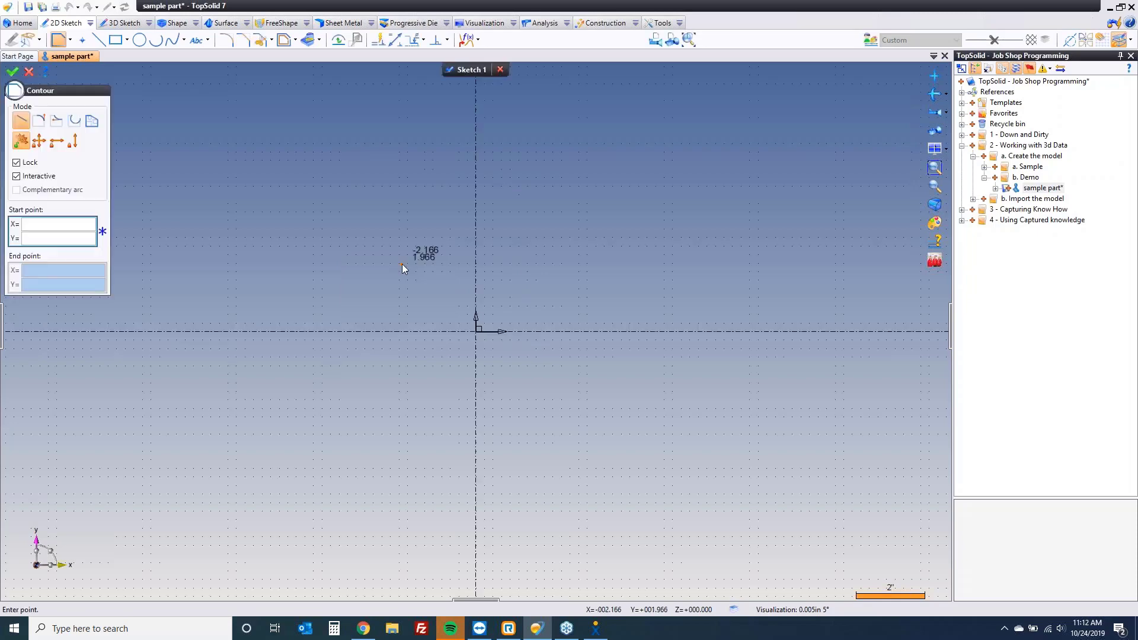
{"action": "left_click", "coordinate": [122, 39]}
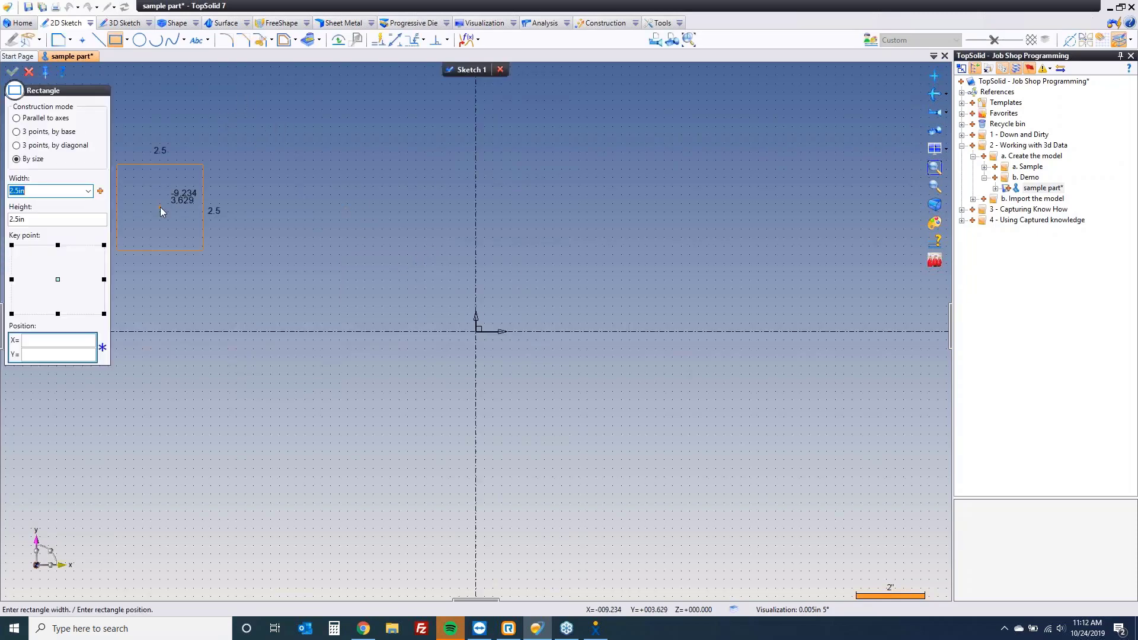
{"action": "type", "text": "8"}
{"action": "key", "text": "Tab"}
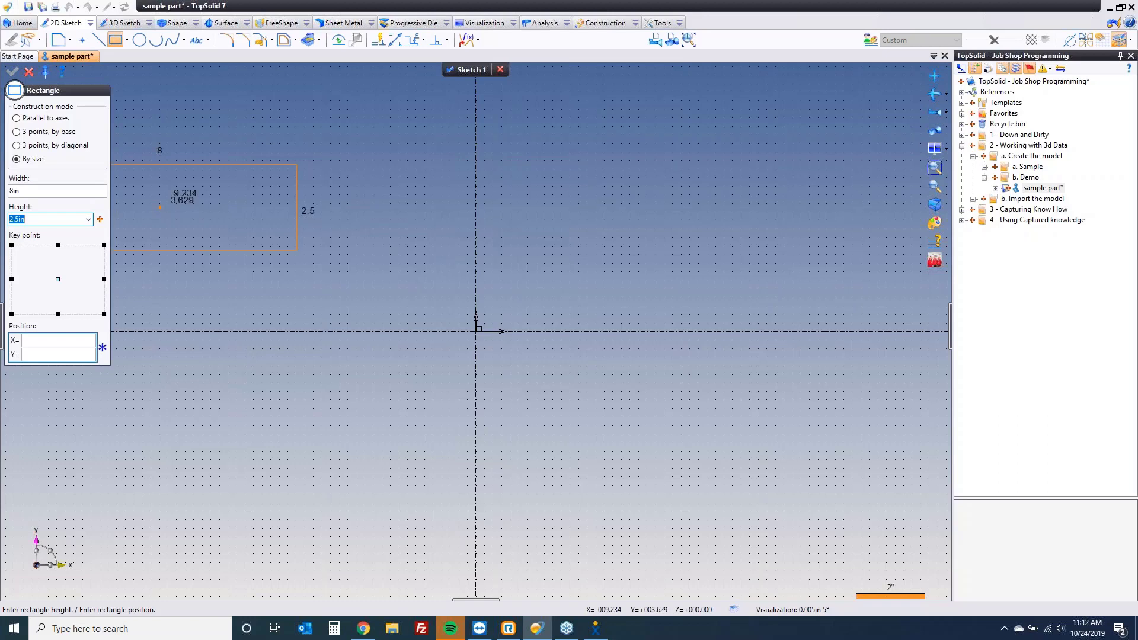
{"action": "type", "text": "4"}
{"action": "key", "text": "Tab"}
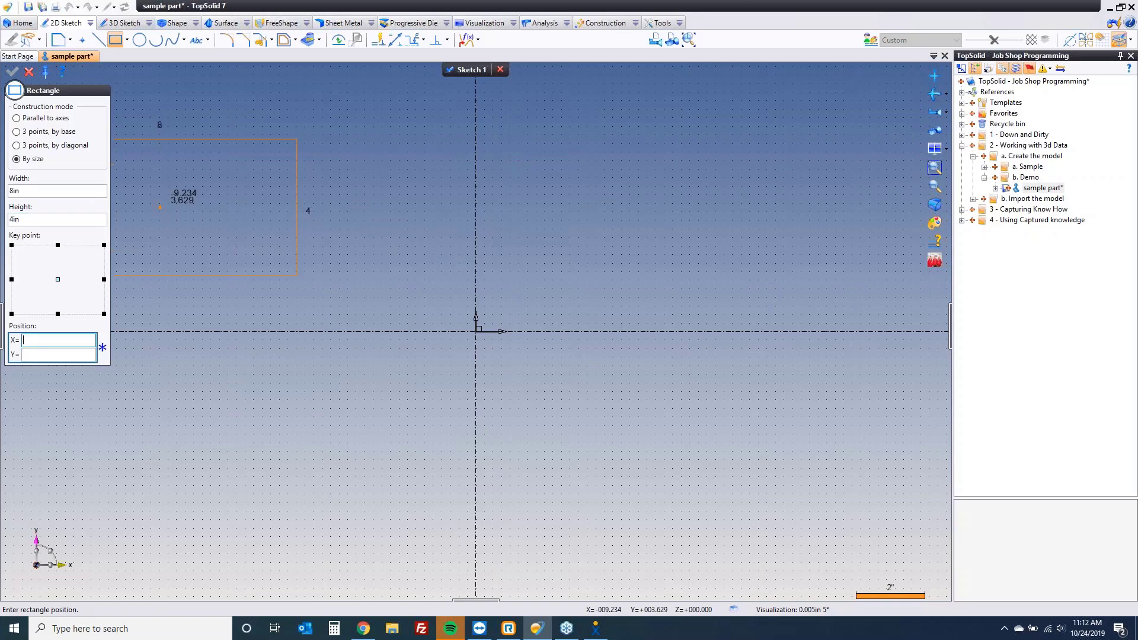
{"action": "left_click", "coordinate": [476, 332]}
{"action": "key", "text": "Escape"}
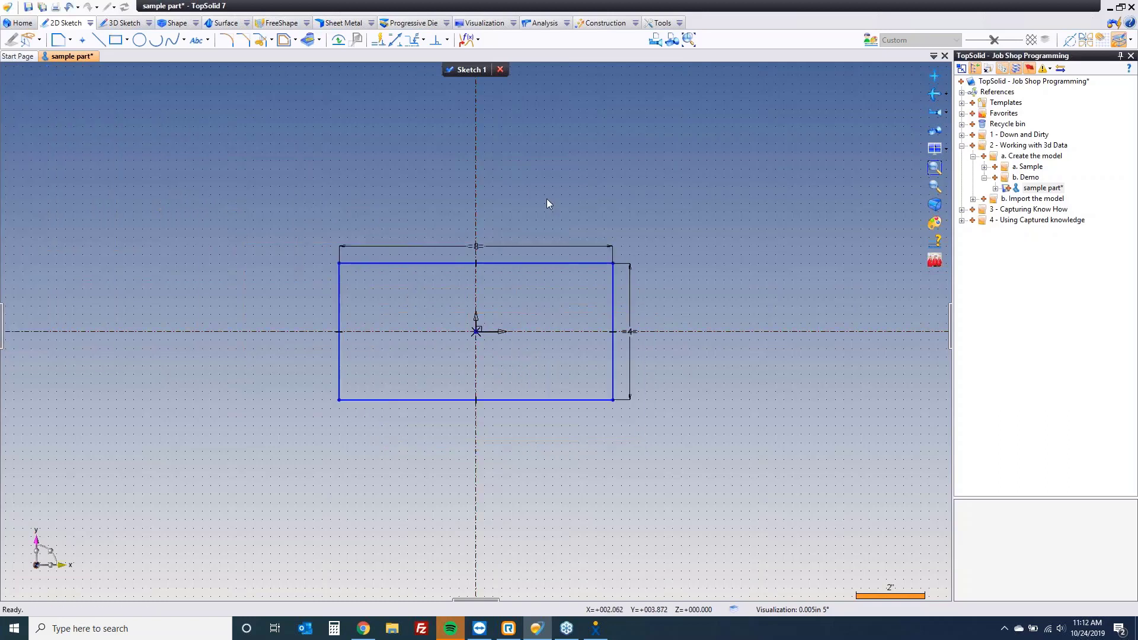
Extrude the rectangle sketch to a length of 0.875 in.
{"action": "right_click", "coordinate": [406, 184]}
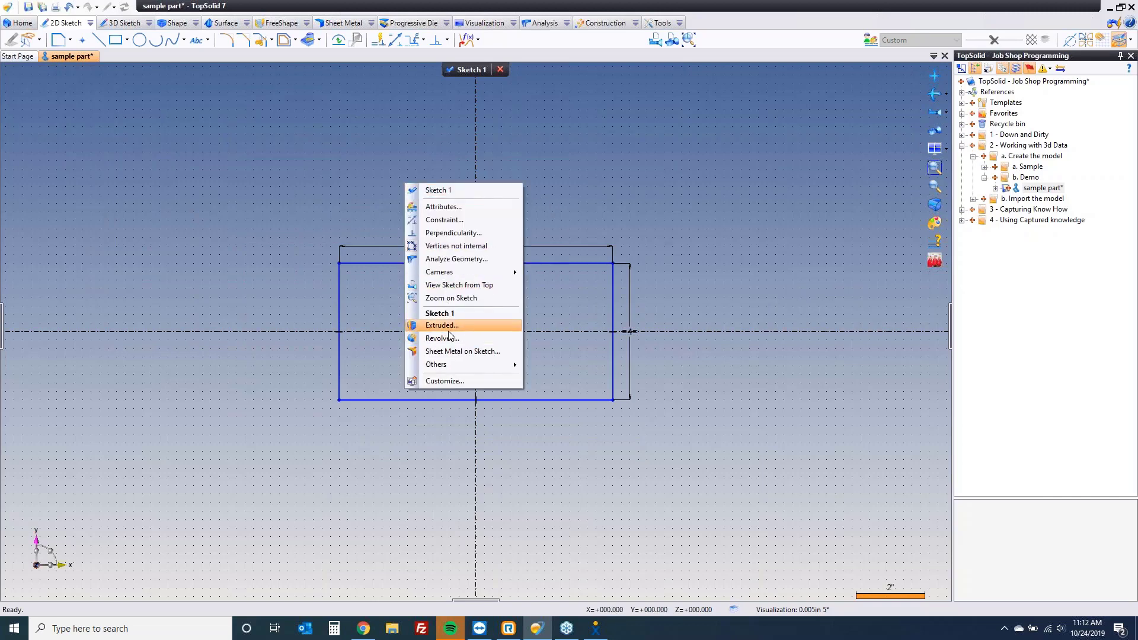
{"action": "left_click", "coordinate": [176, 26]}
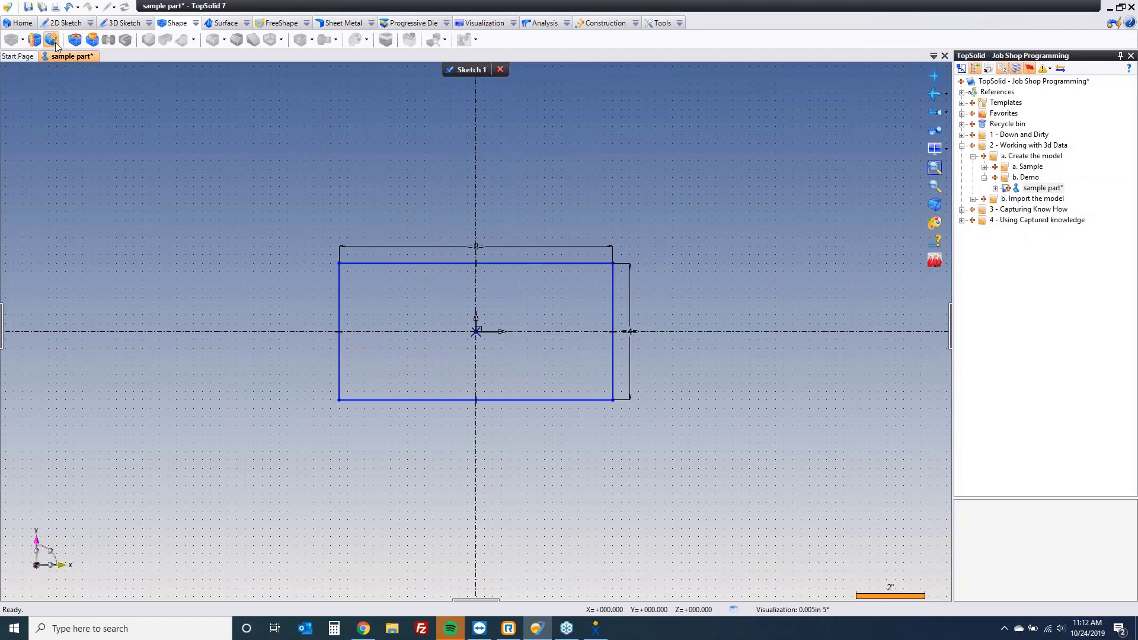
{"action": "right_click", "coordinate": [266, 157]}
{"action": "left_click", "coordinate": [318, 300]}
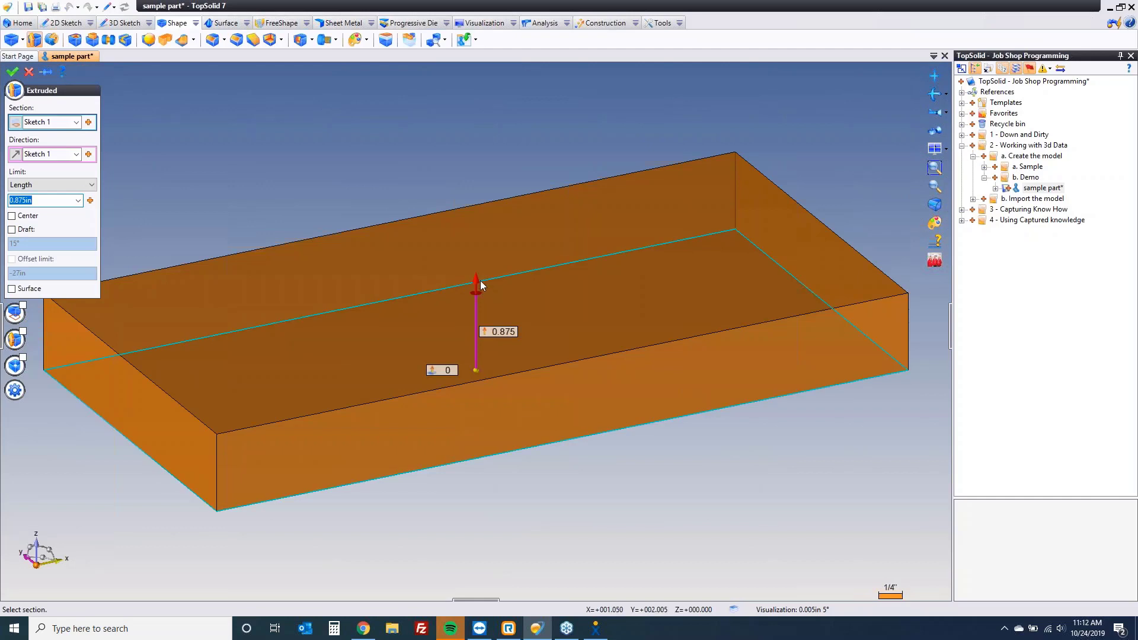
{"action": "left_click", "coordinate": [368, 147]}
{"action": "right_click", "coordinate": [368, 146]}
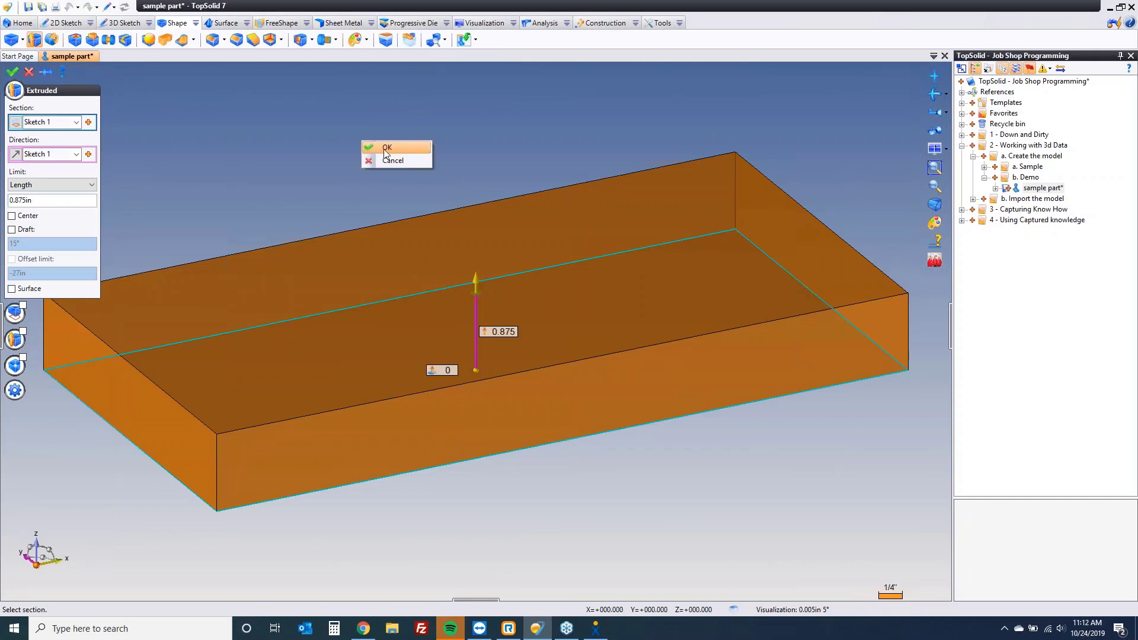
{"action": "left_click", "coordinate": [383, 149]}
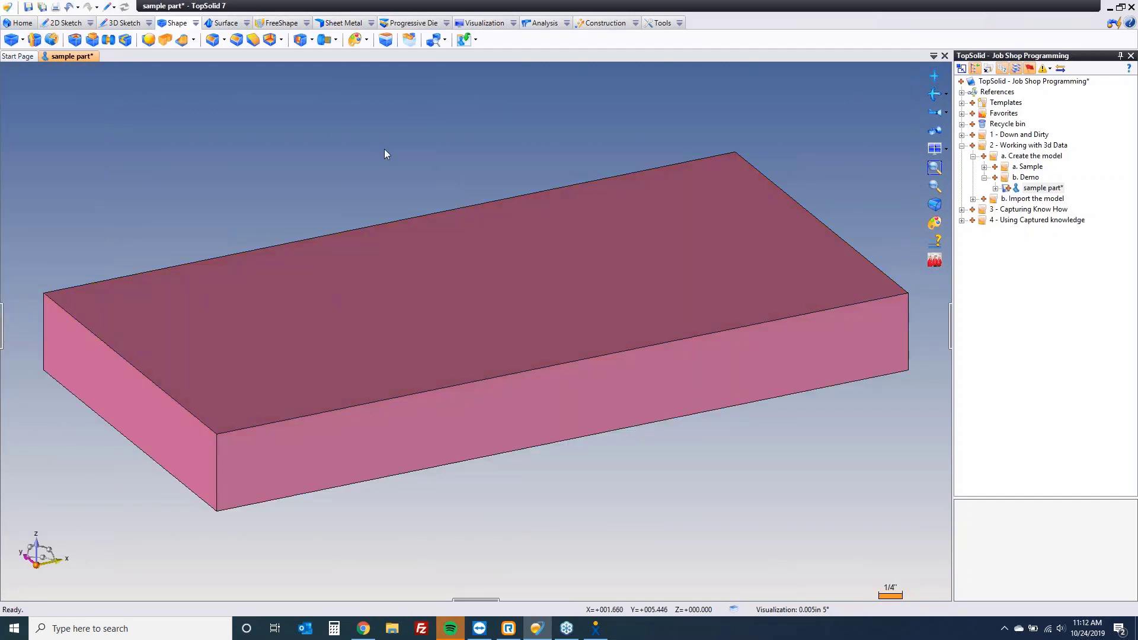
Start a sketch on the block's top face and place a 2.5 in by 2.5 in square on the X axis, left of the origin.
{"action": "right_click", "coordinate": [384, 302]}
{"action": "left_click", "coordinate": [423, 333]}
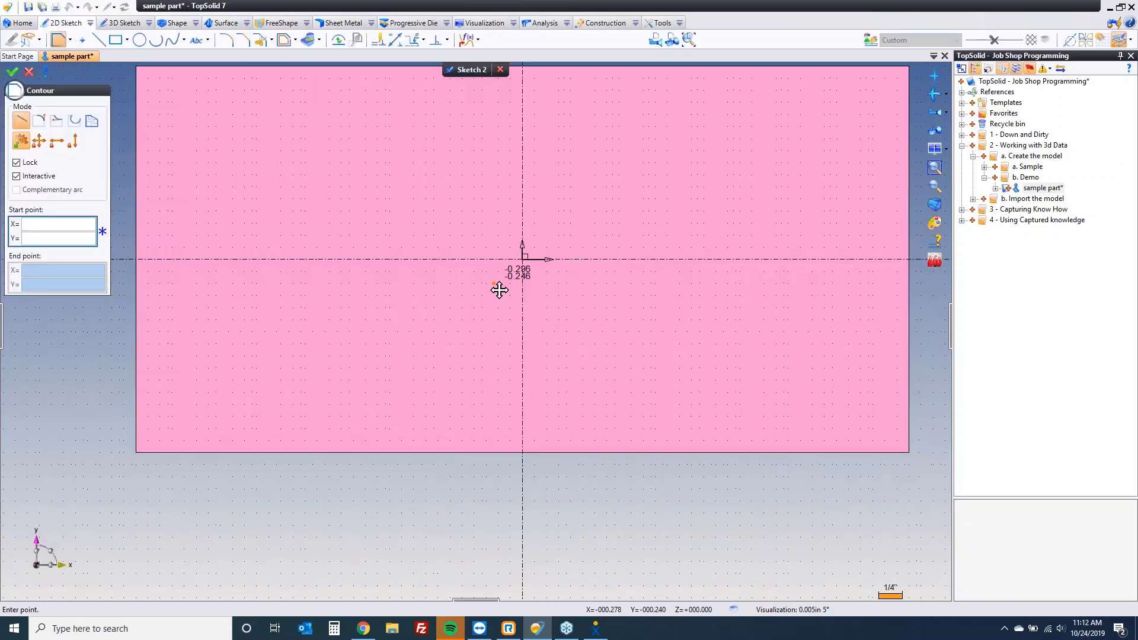
{"action": "left_click", "coordinate": [116, 42]}
{"action": "type", "text": "2.5"}
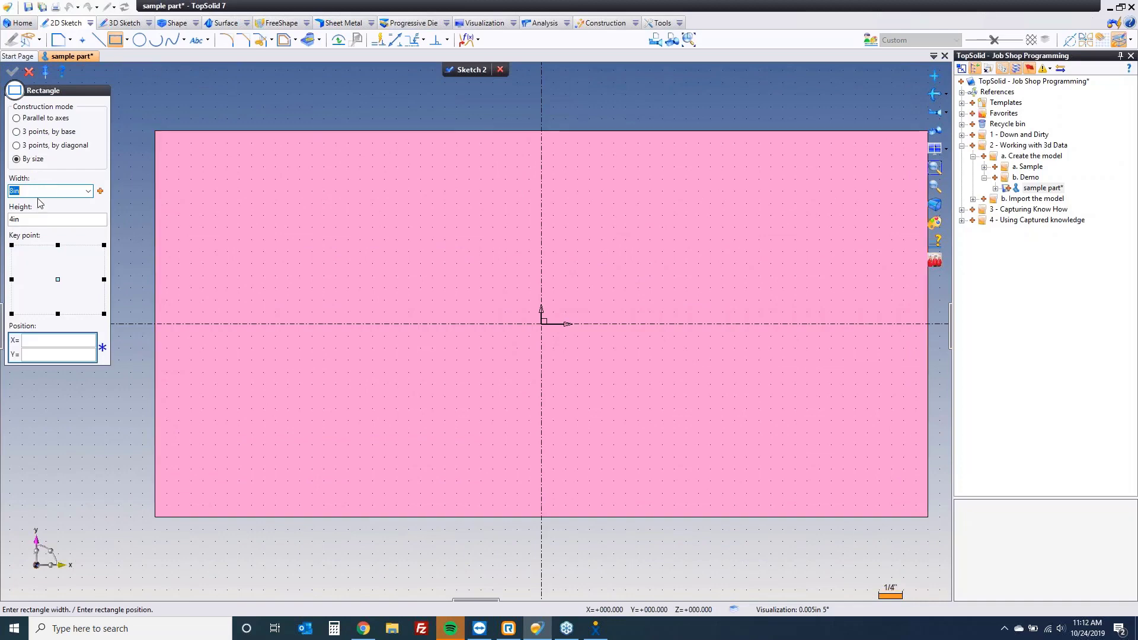
{"action": "key", "text": "Tab"}
{"action": "type", "text": "2.5"}
{"action": "key", "text": "Tab"}
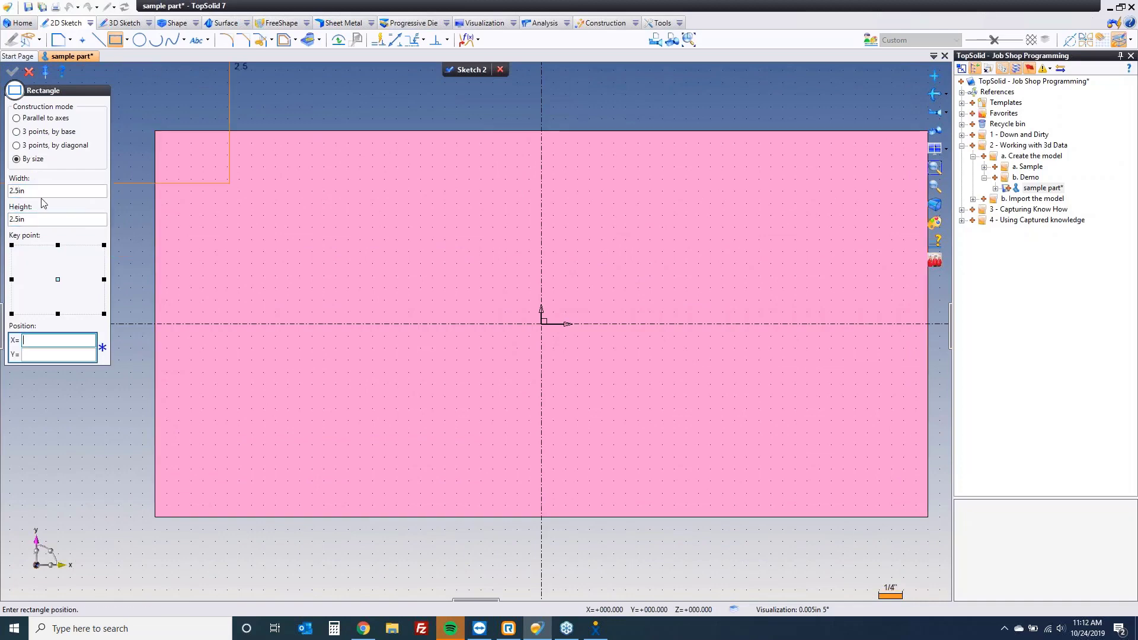
{"action": "left_click", "coordinate": [353, 324]}
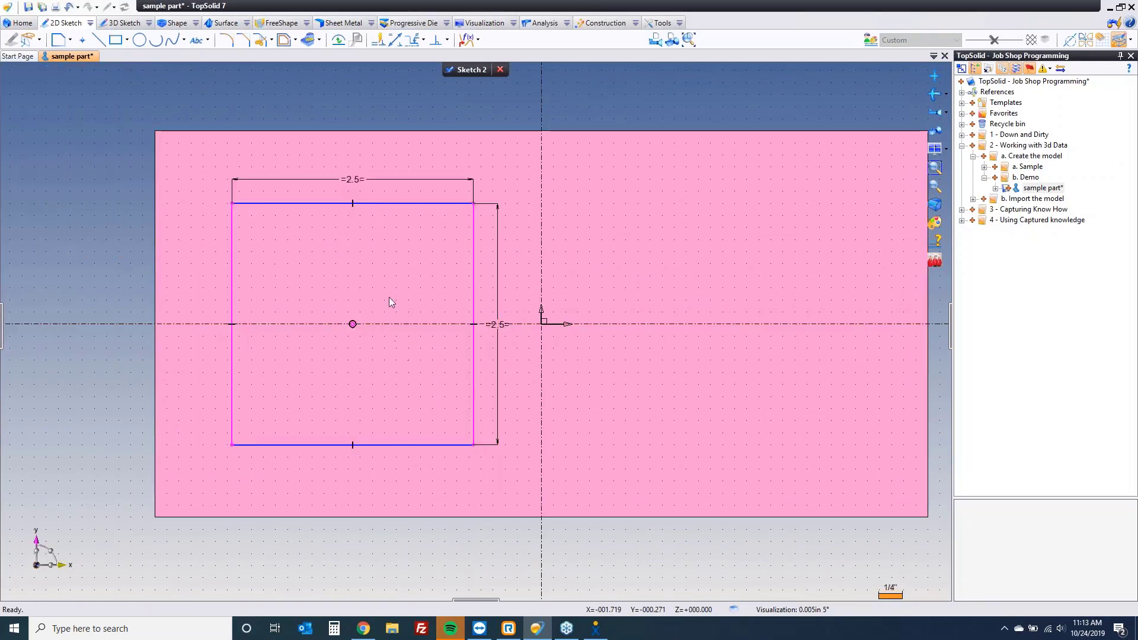
Dimension the square's right edge 0.5 in from the Y axis.
{"action": "left_click", "coordinate": [395, 40]}
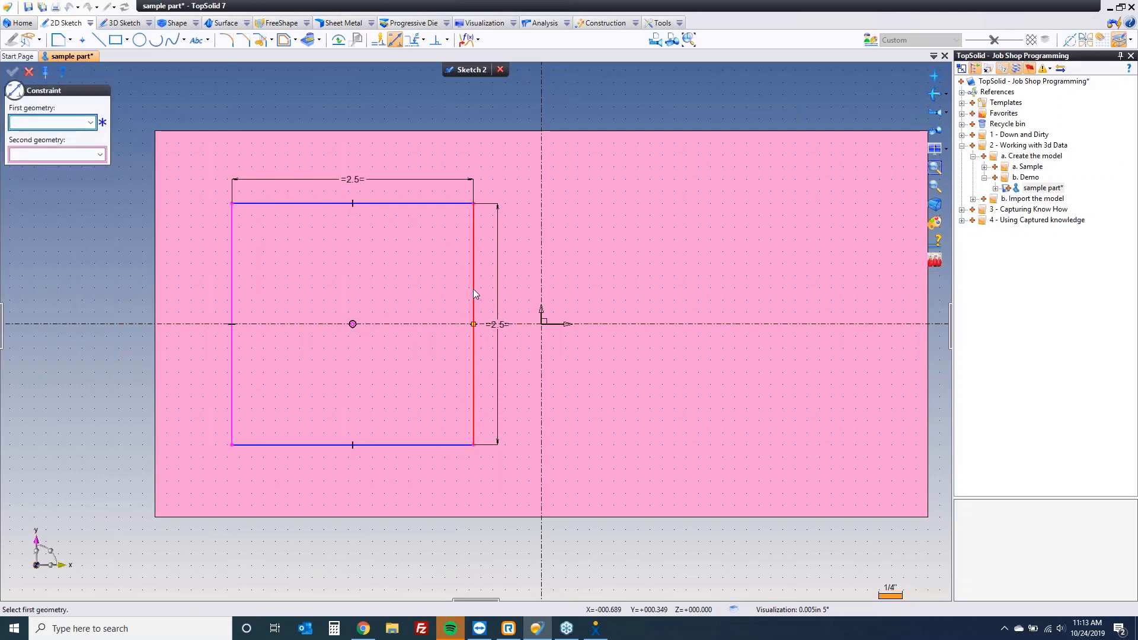
{"action": "left_click", "coordinate": [473, 295]}
{"action": "left_click", "coordinate": [539, 293]}
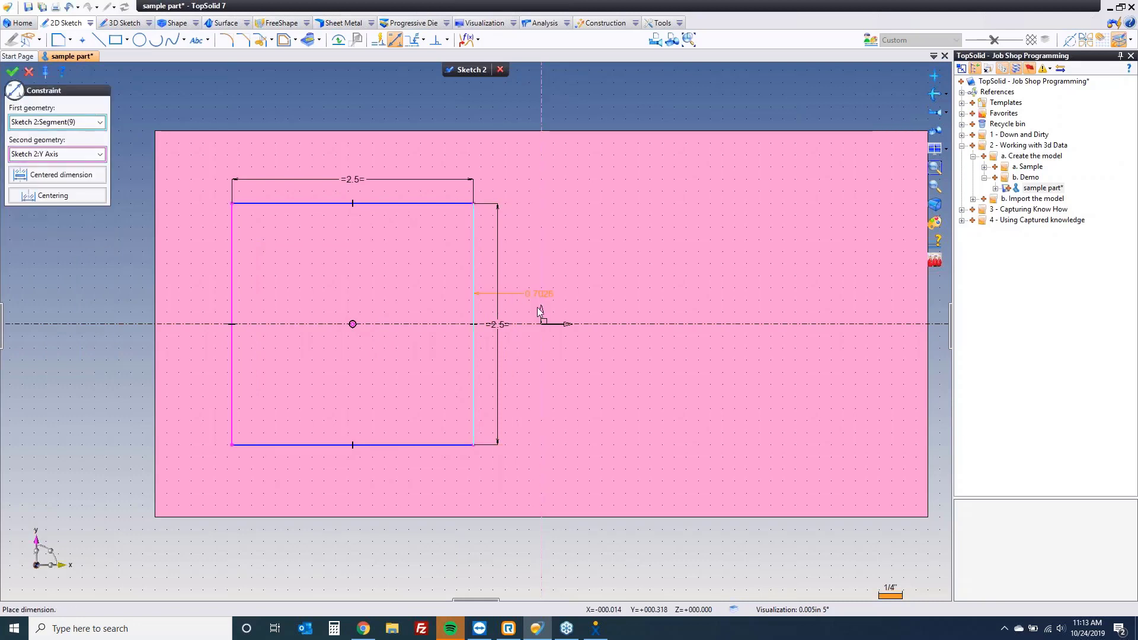
{"action": "left_click", "coordinate": [500, 489]}
{"action": "type", "text": ".5"}
{"action": "key", "text": "Return"}
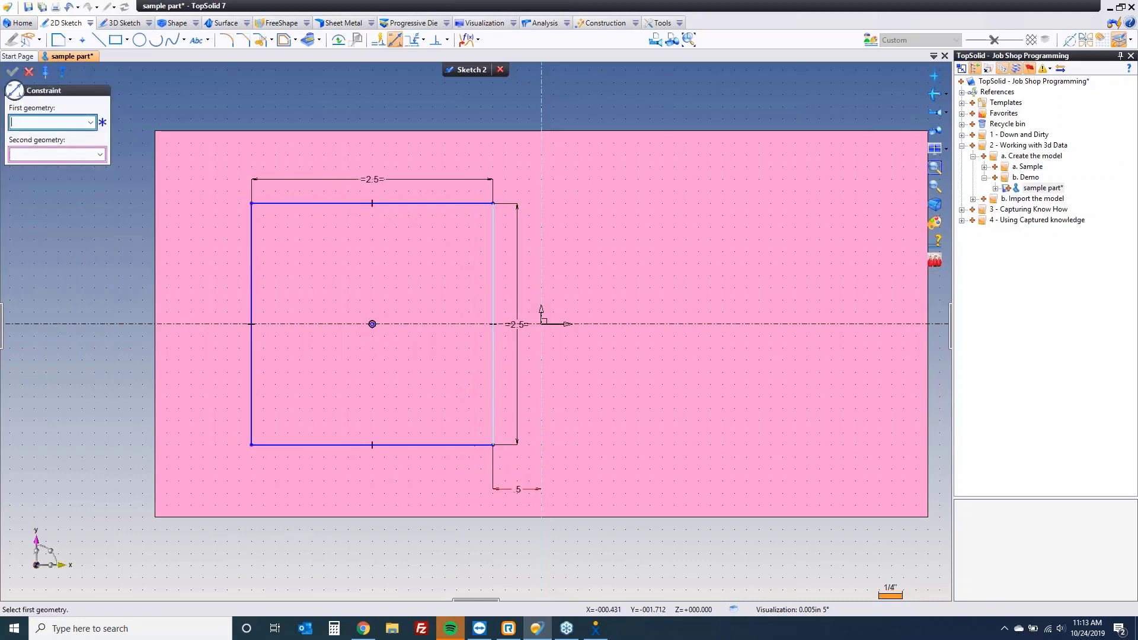
{"action": "right_click", "coordinate": [381, 373]}
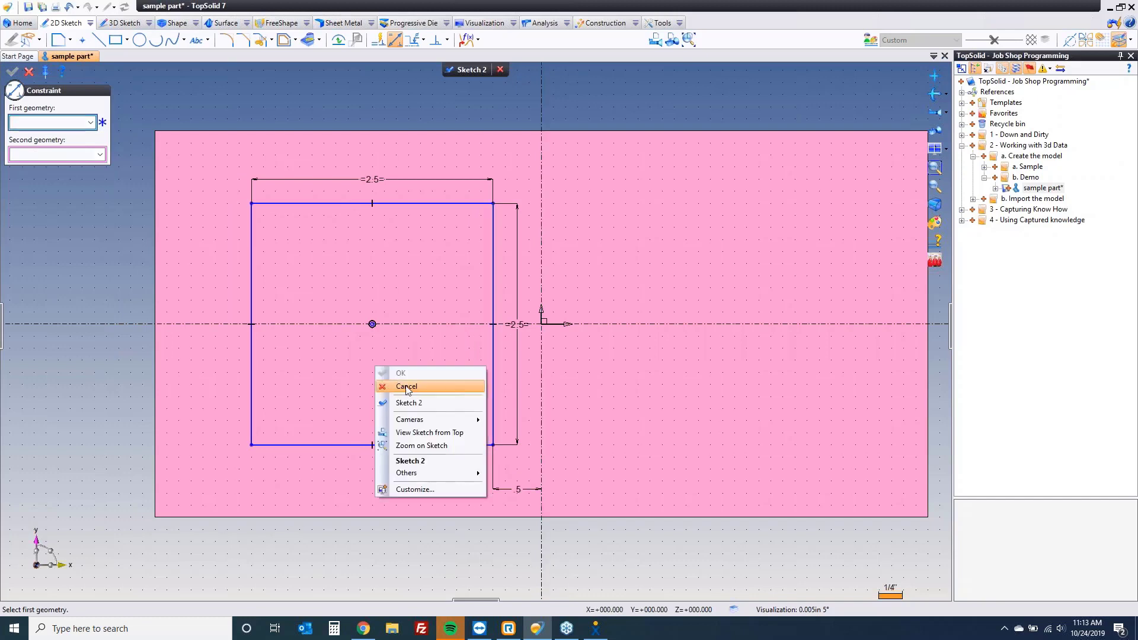
{"action": "left_click", "coordinate": [395, 385]}
Cut a pocket from the square sketch 0.5 in deep with a vertical fillet radius of 0.375 in.
{"action": "right_click", "coordinate": [396, 379]}
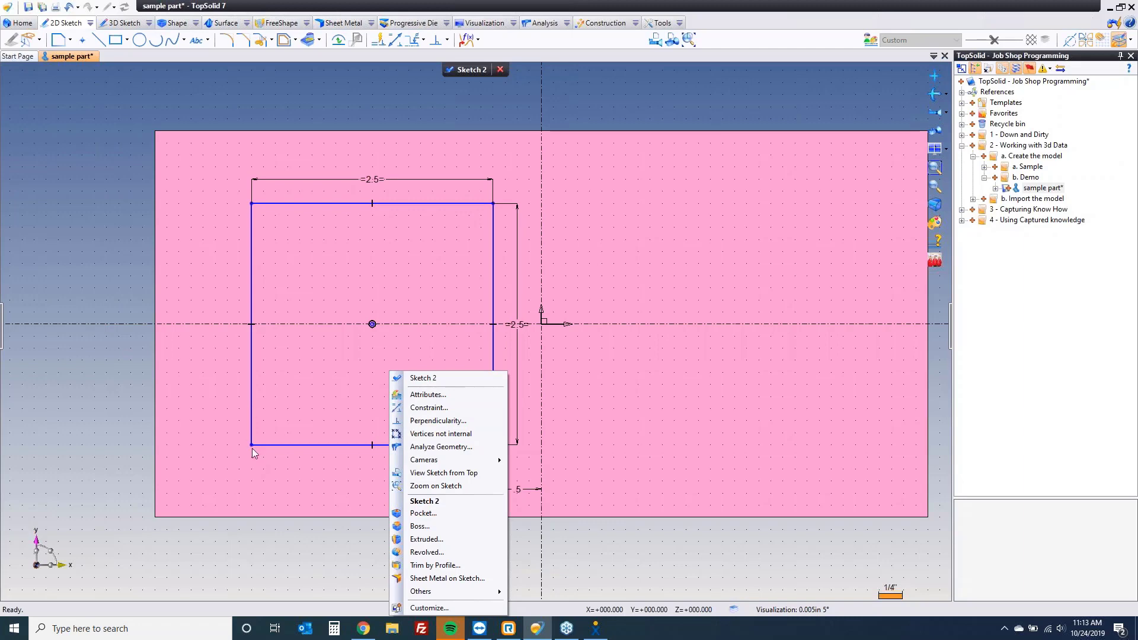
{"action": "left_click", "coordinate": [439, 514]}
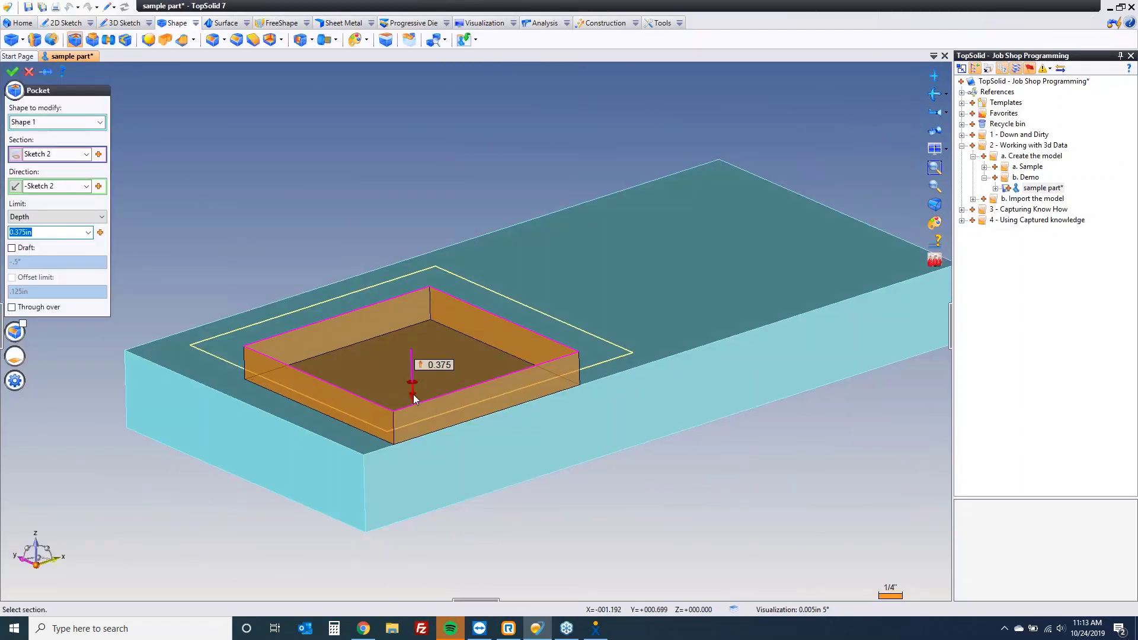
{"action": "left_click_drag", "start_coordinate": [414, 393], "coordinate": [413, 403]}
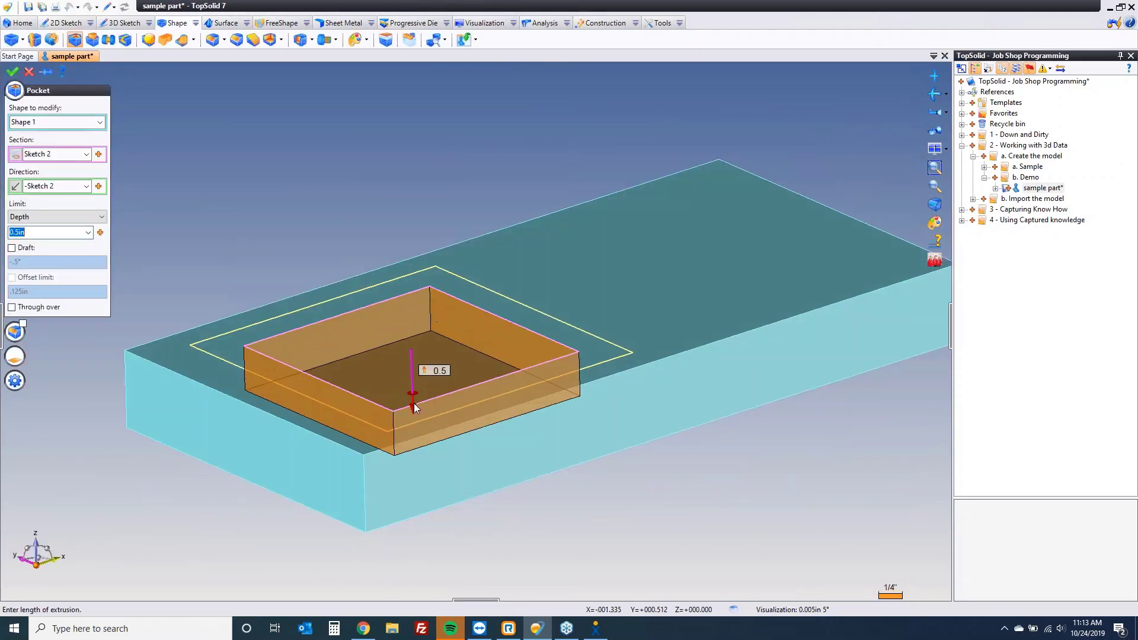
{"action": "left_click", "coordinate": [23, 325]}
{"action": "left_click", "coordinate": [52, 443]}
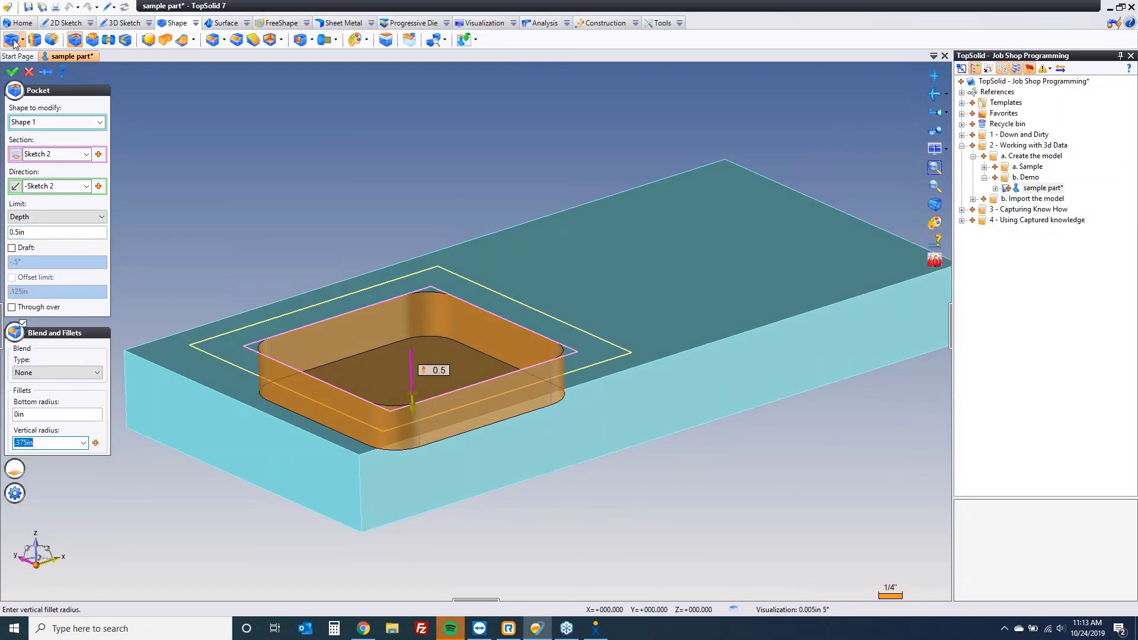
{"action": "left_click", "coordinate": [11, 72]}
Sketch a closed stepped contour on the top face, about 3.5 in wide and 3 in high, ending on the block's right edge.
{"action": "right_click", "coordinate": [599, 296]}
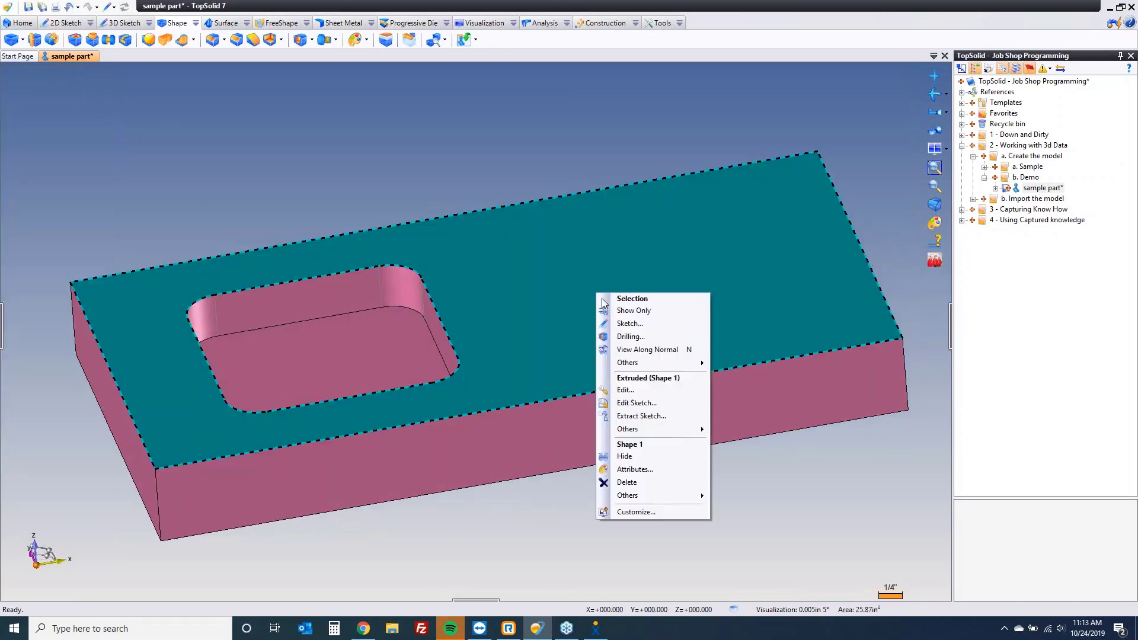
{"action": "left_click", "coordinate": [629, 325]}
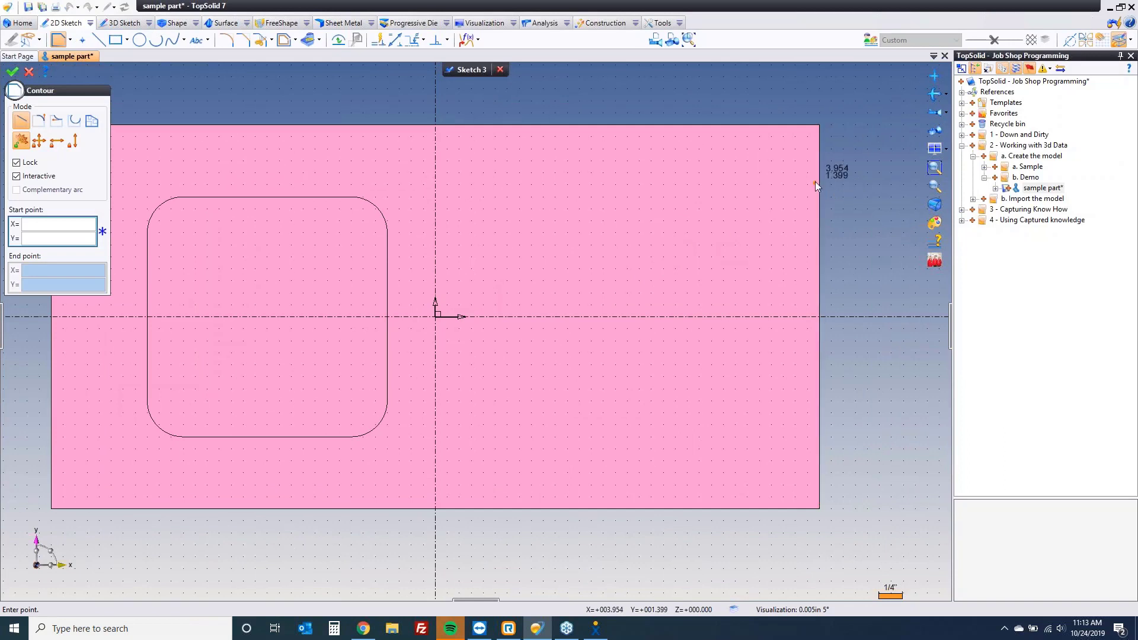
{"action": "left_click", "coordinate": [818, 176]}
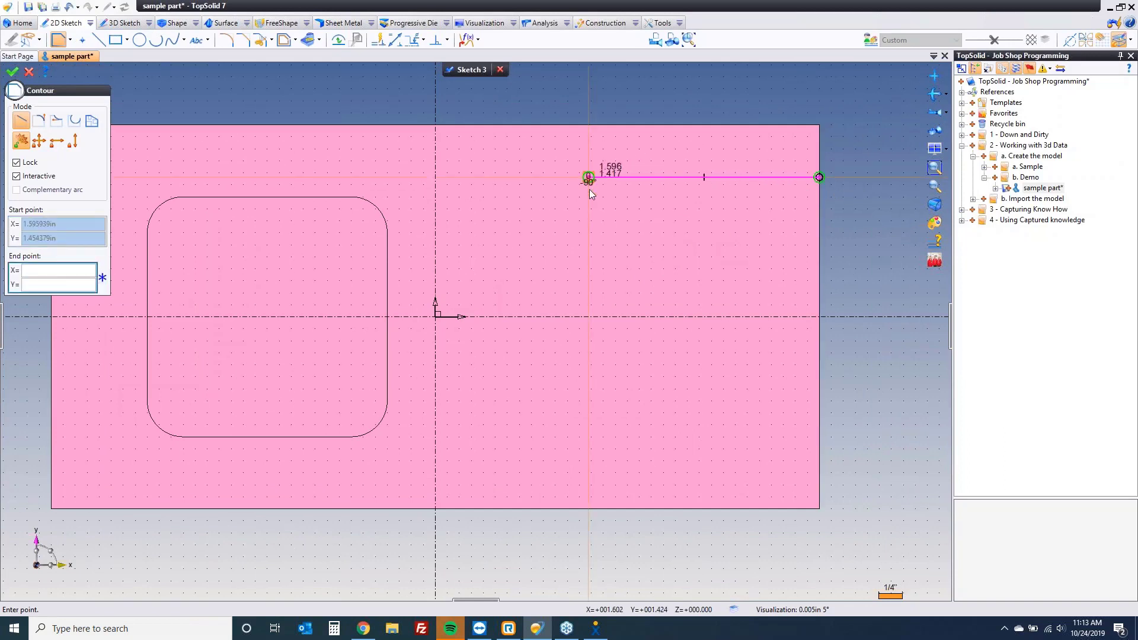
{"action": "left_click", "coordinate": [589, 229]}
{"action": "left_click", "coordinate": [484, 229]}
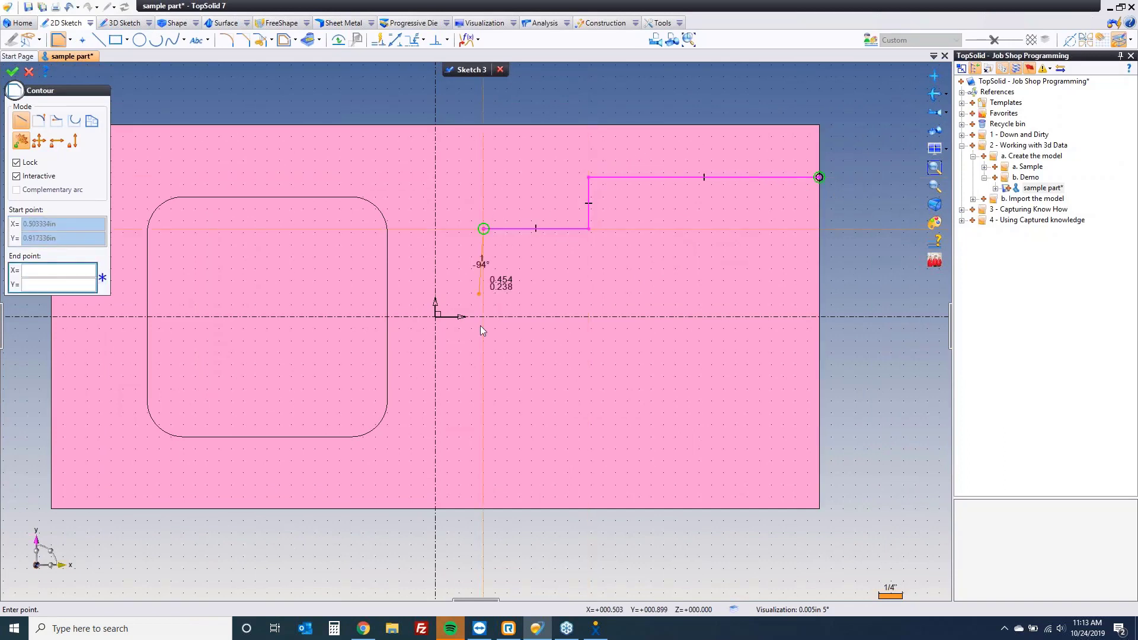
{"action": "left_click", "coordinate": [484, 465]}
{"action": "left_click", "coordinate": [819, 465]}
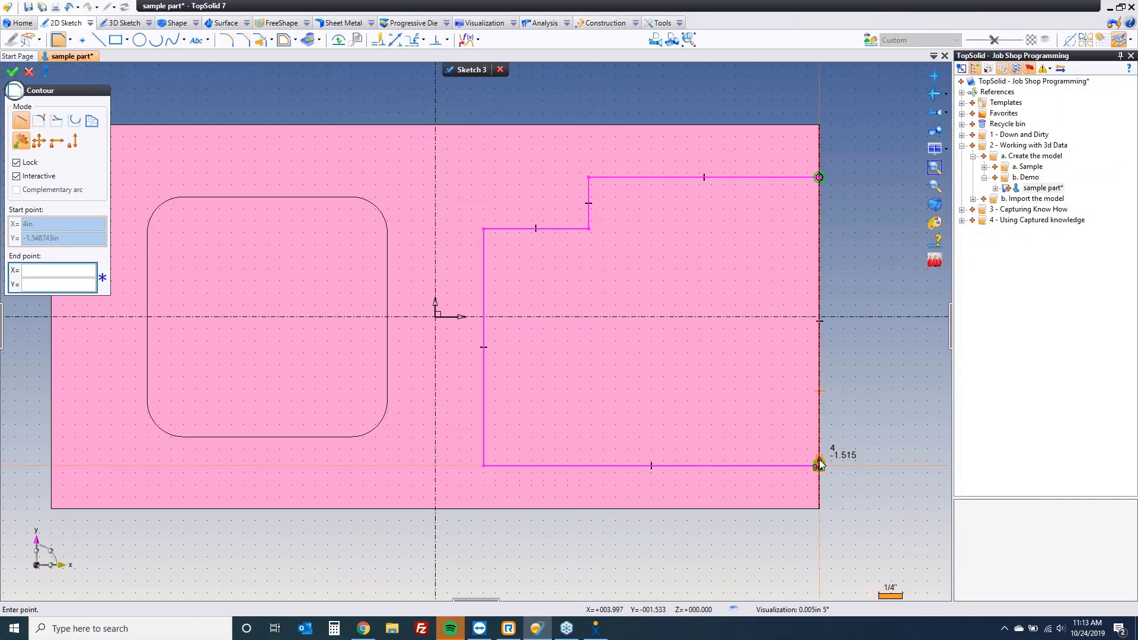
{"action": "left_click", "coordinate": [819, 177]}
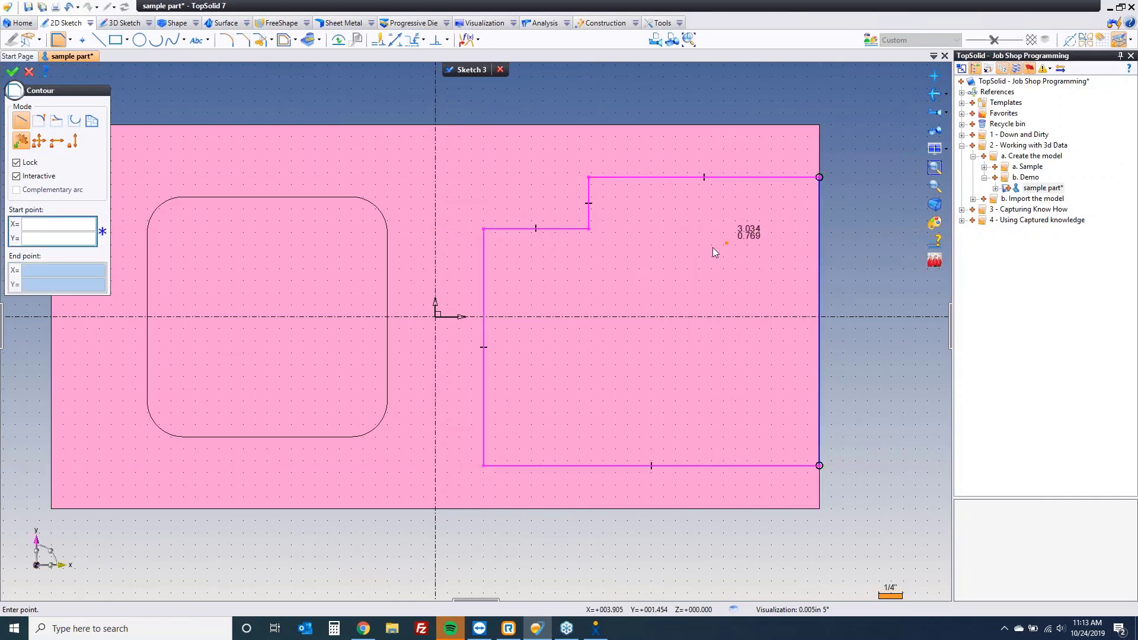
Dimension the stepped contour's upper edge 0.5 in from the block's upper edge.
{"action": "left_click", "coordinate": [394, 40]}
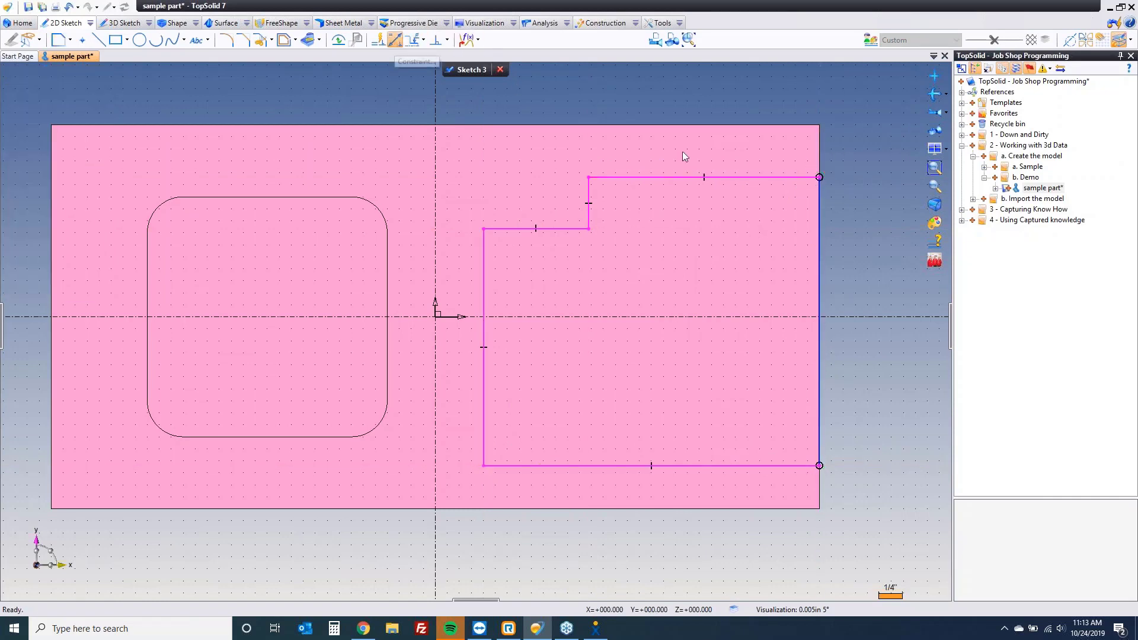
{"action": "left_click", "coordinate": [741, 176]}
{"action": "left_click", "coordinate": [742, 91]}
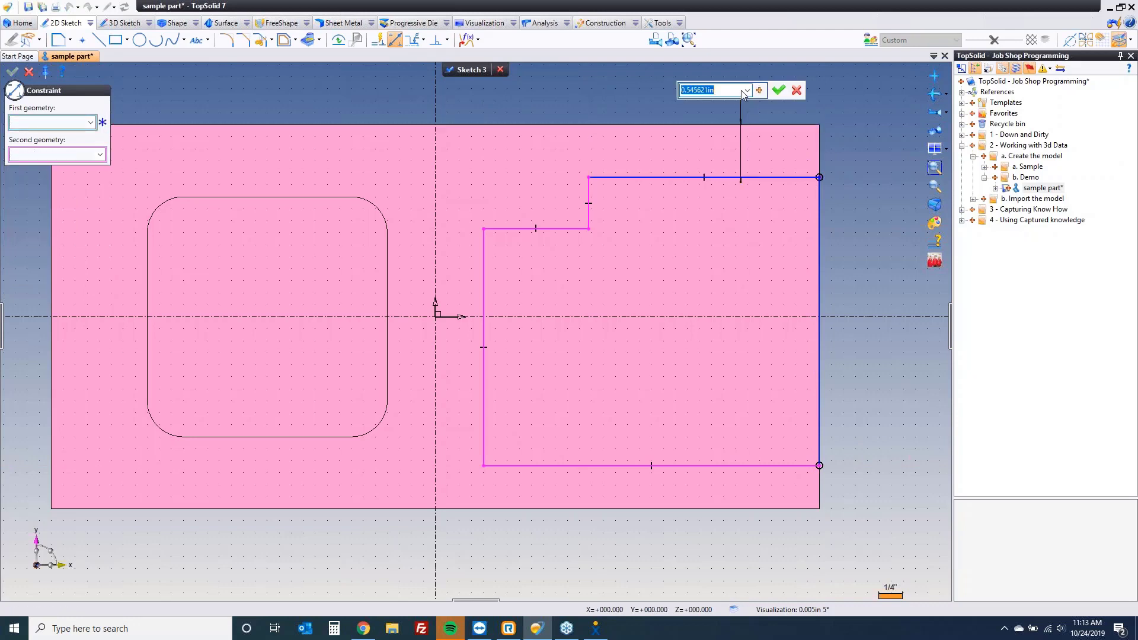
{"action": "type", "text": ".5"}
{"action": "key", "text": "Return"}
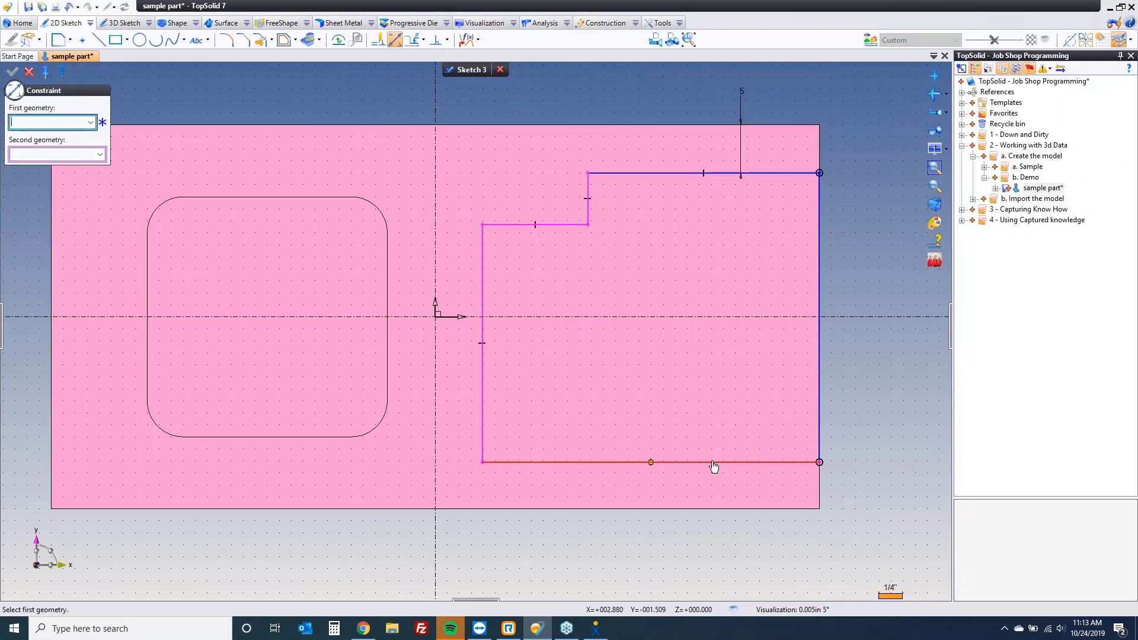
Dimension the stepped contour's lower edge 0.5 in from the block's lower edge.
{"action": "left_click", "coordinate": [713, 467]}
{"action": "left_click", "coordinate": [719, 554]}
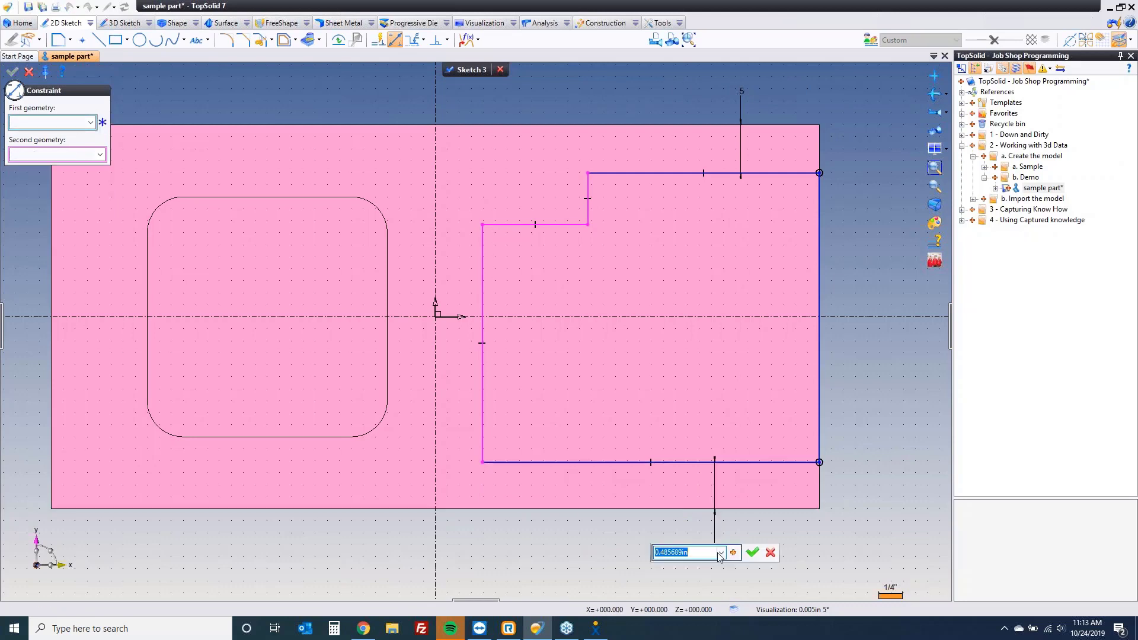
{"action": "left_click", "coordinate": [721, 553]}
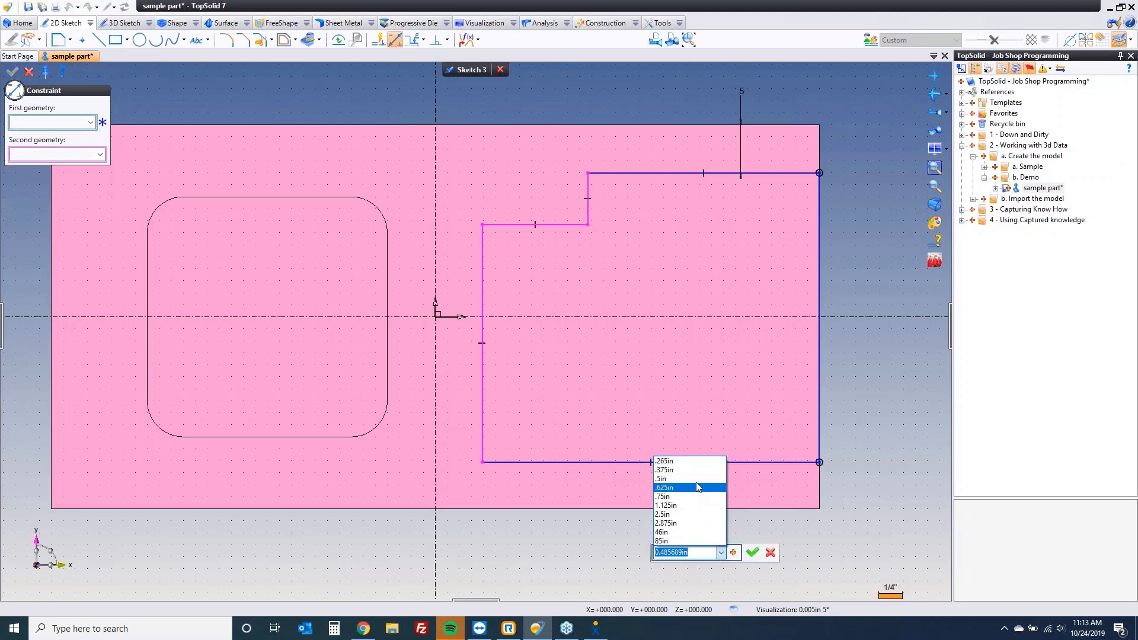
{"action": "left_click", "coordinate": [660, 478]}
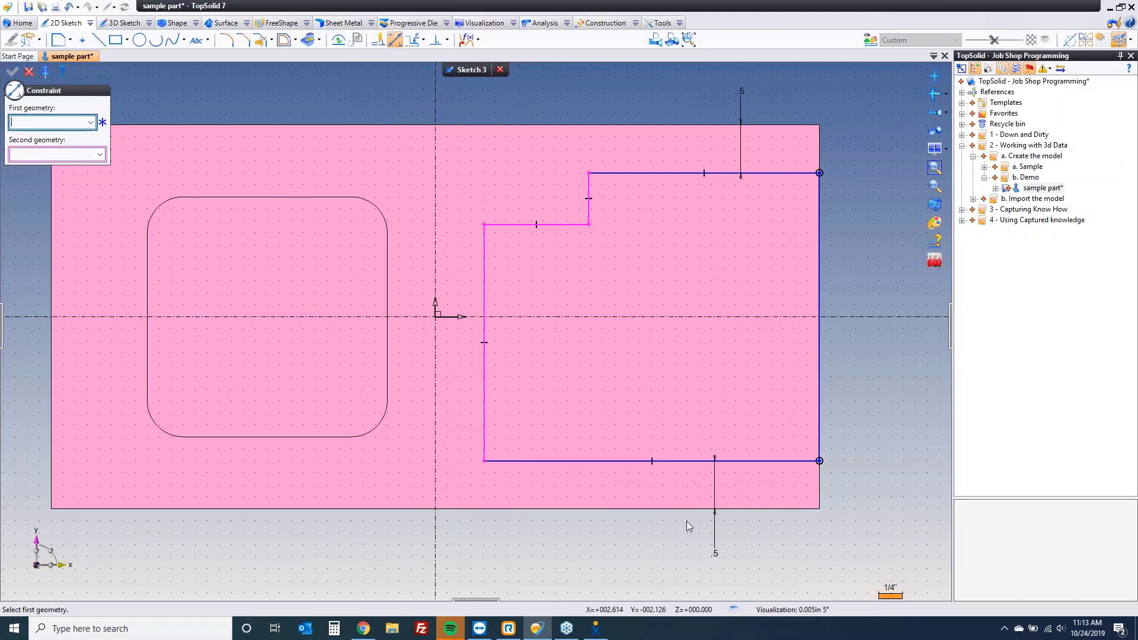
Dimension the stepped contour's long left edge 0.5 in from the Y axis.
{"action": "left_click", "coordinate": [485, 386]}
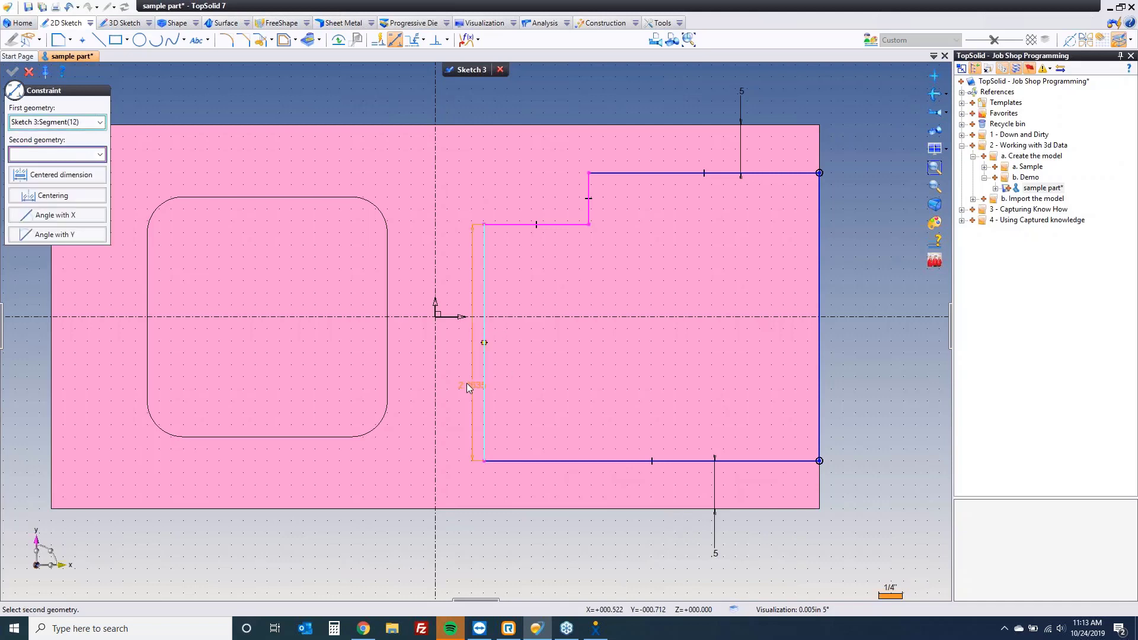
{"action": "left_click", "coordinate": [435, 381]}
{"action": "left_click", "coordinate": [524, 374]}
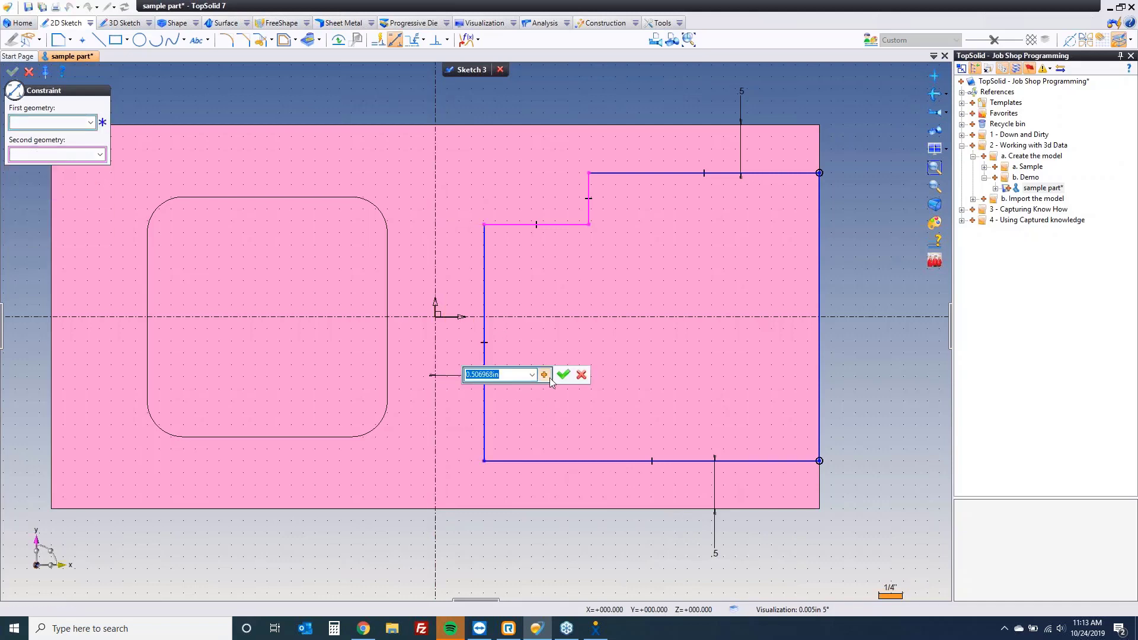
{"action": "type", "text": ".5"}
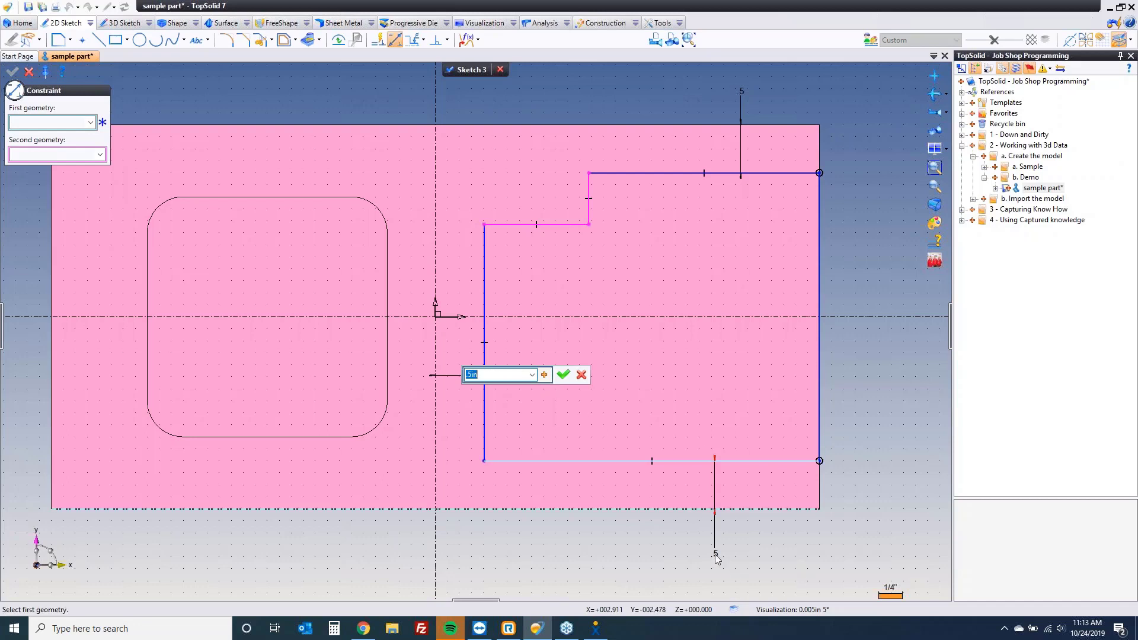
{"action": "left_click", "coordinate": [564, 375]}
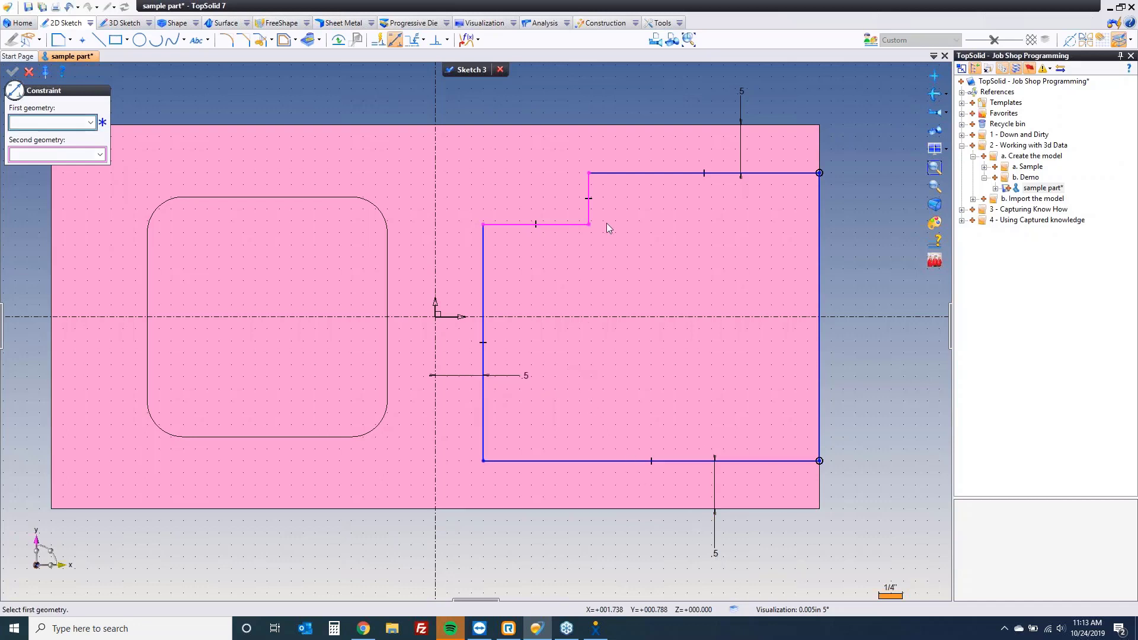
Dimension the height of the contour's step as 0.625 in.
{"action": "left_click", "coordinate": [589, 211]}
{"action": "left_click", "coordinate": [655, 214]}
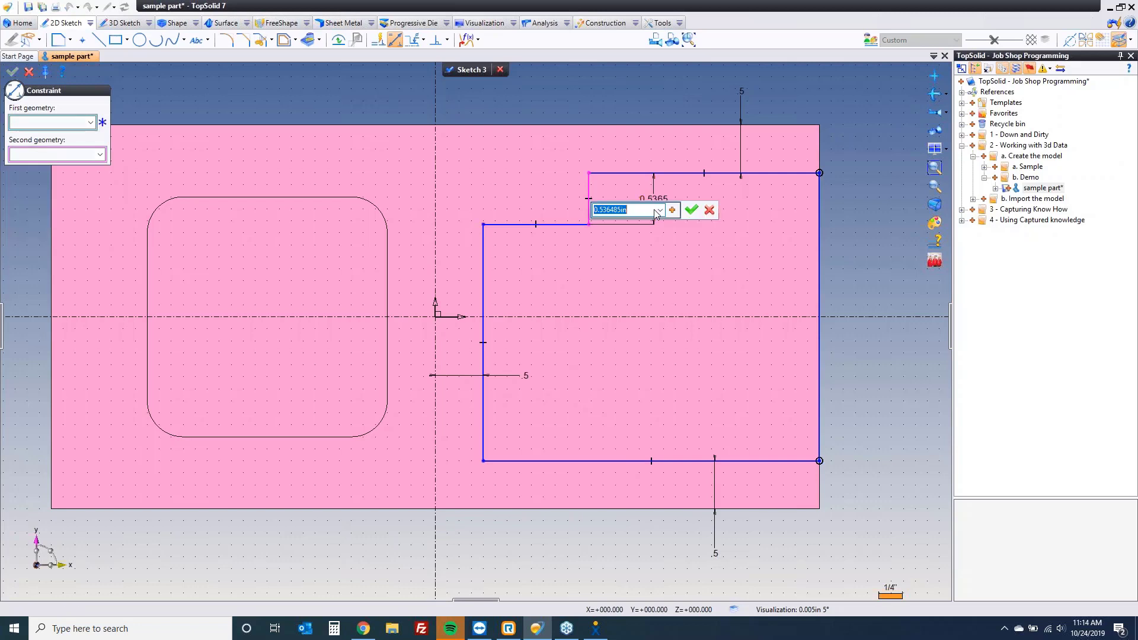
{"action": "type", "text": ".625"}
{"action": "left_click", "coordinate": [690, 208]}
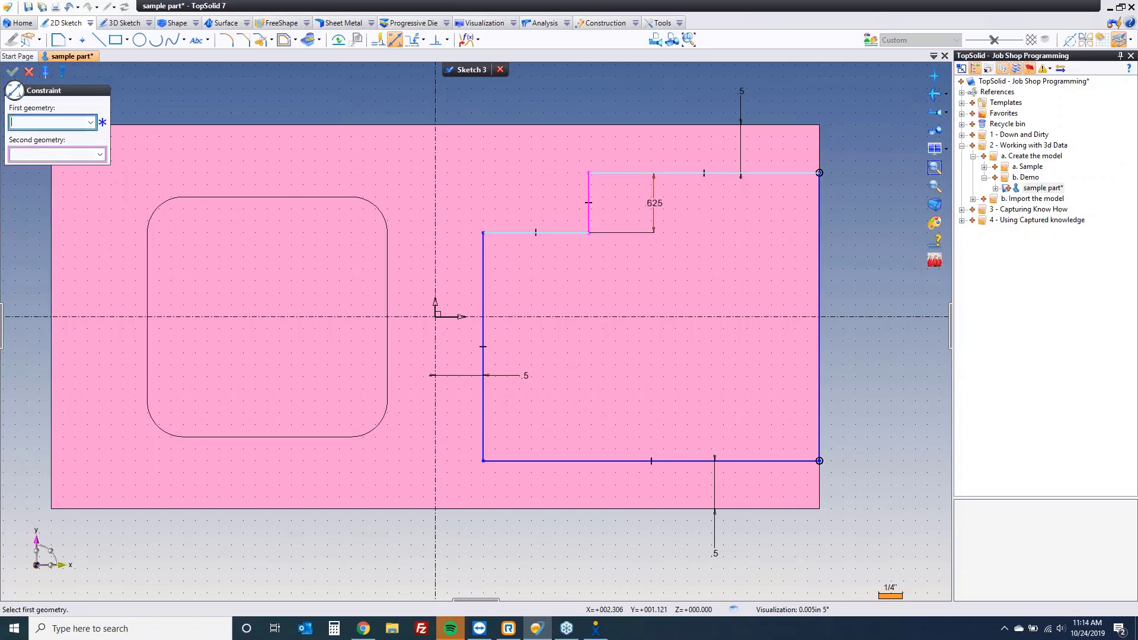
Dimension the width of the contour's step as 0.9375+0.1875 in and place its text to the left of the step.
{"action": "left_click", "coordinate": [551, 232]}
{"action": "left_click", "coordinate": [541, 110]}
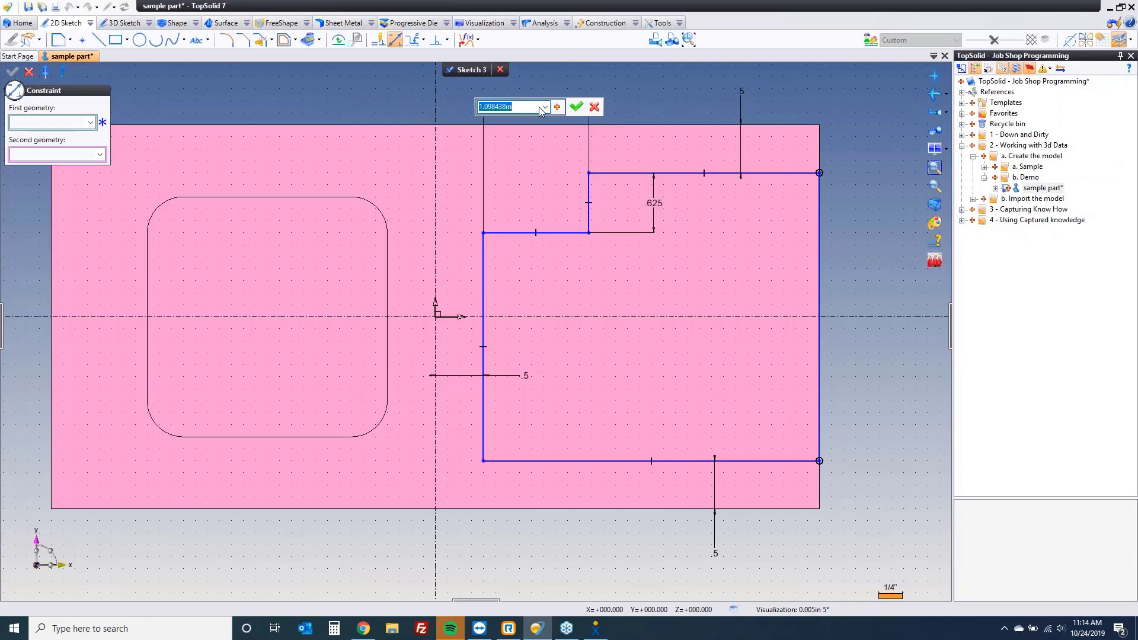
{"action": "type", "text": ".9375"}
{"action": "type", "text": "+0"}
{"action": "type", "text": ".1875"}
{"action": "key", "text": "Return"}
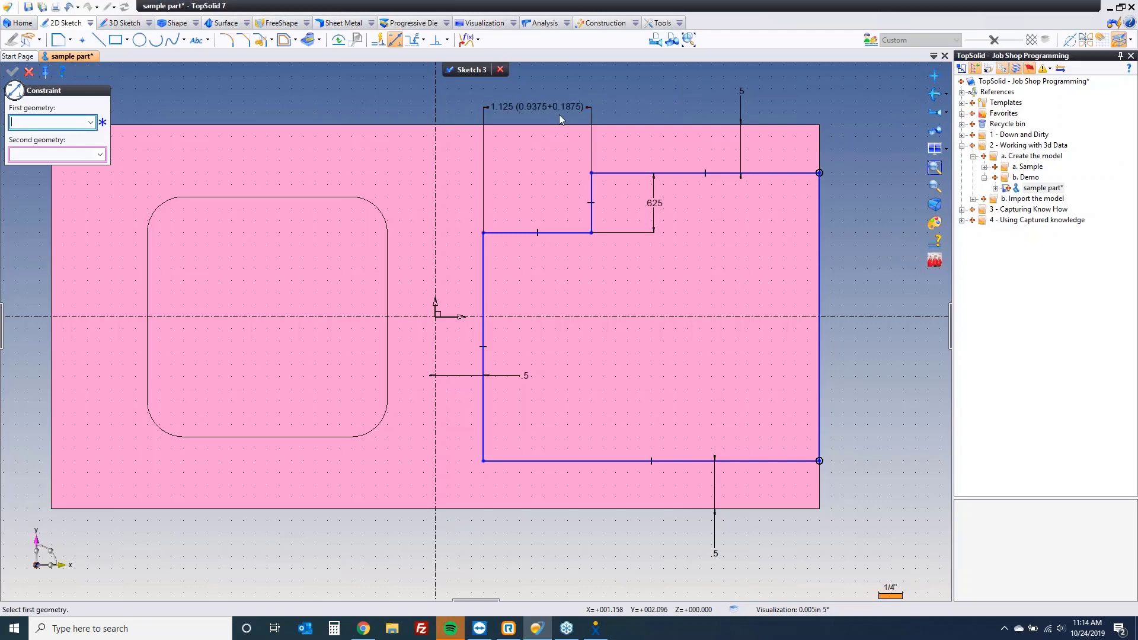
{"action": "left_click_drag", "start_coordinate": [504, 111], "coordinate": [388, 108]}
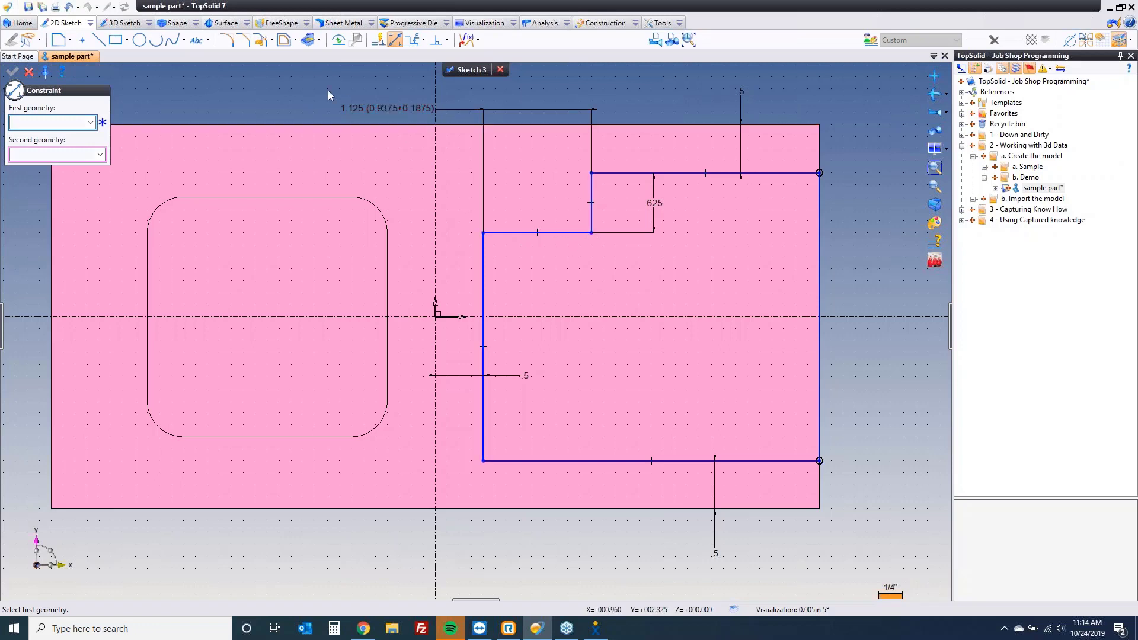
Fillet the contour's inner step corner with a 0.03 in radius and its three outer left-side corners with 0.275 in.
{"action": "left_click", "coordinate": [226, 40]}
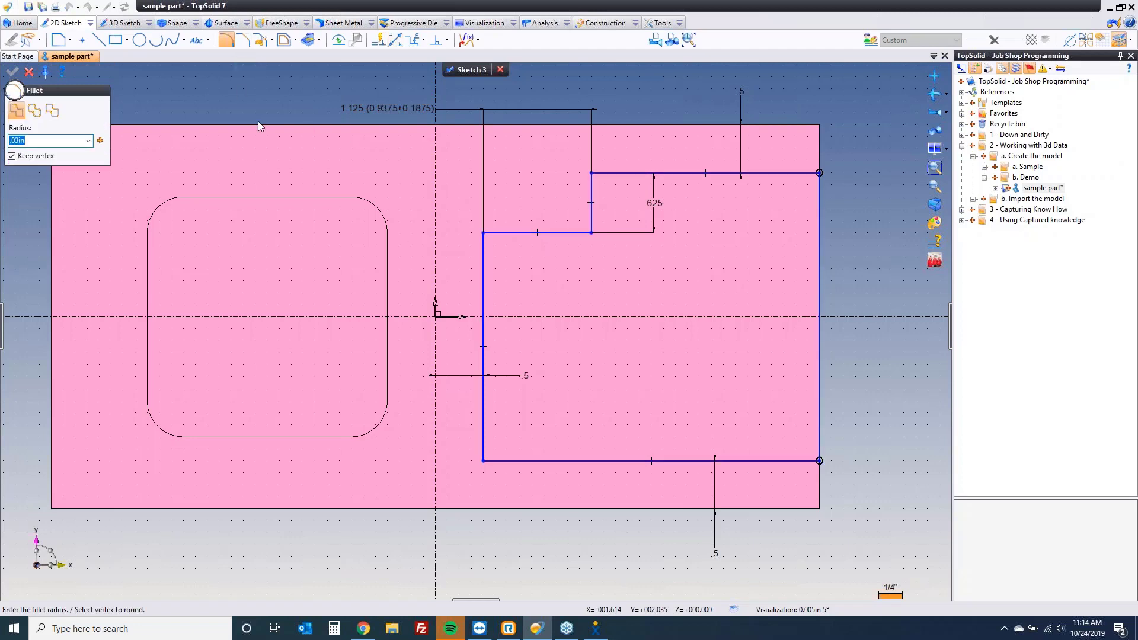
{"action": "left_click", "coordinate": [590, 233]}
{"action": "type", "text": ".275"}
{"action": "key", "text": "Return"}
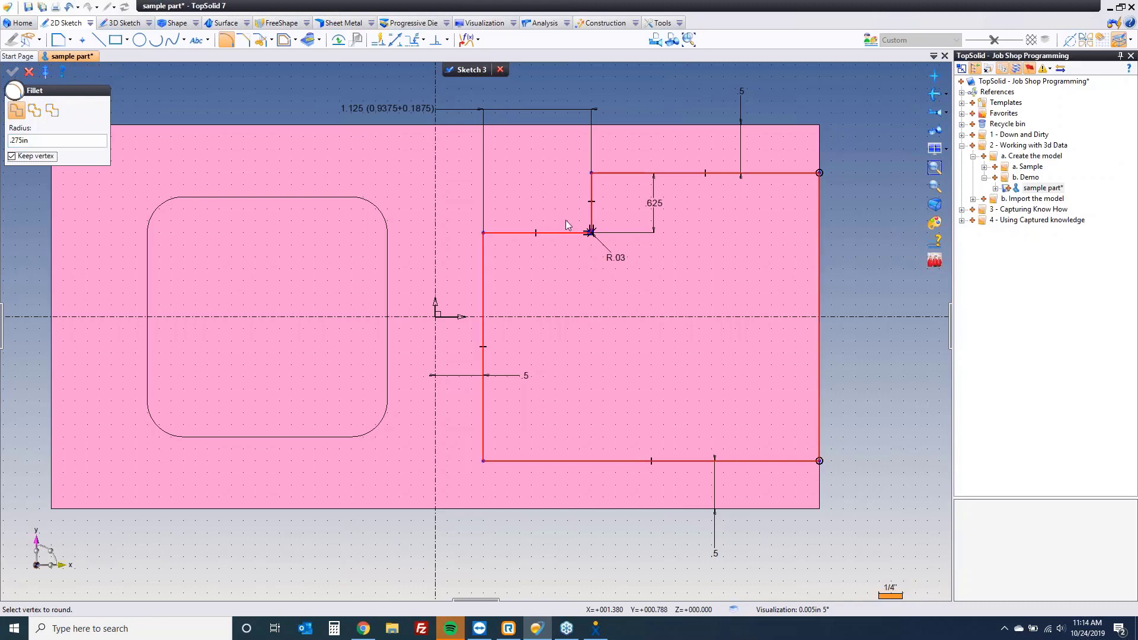
{"action": "left_click", "coordinate": [607, 172]}
{"action": "left_click", "coordinate": [488, 235]}
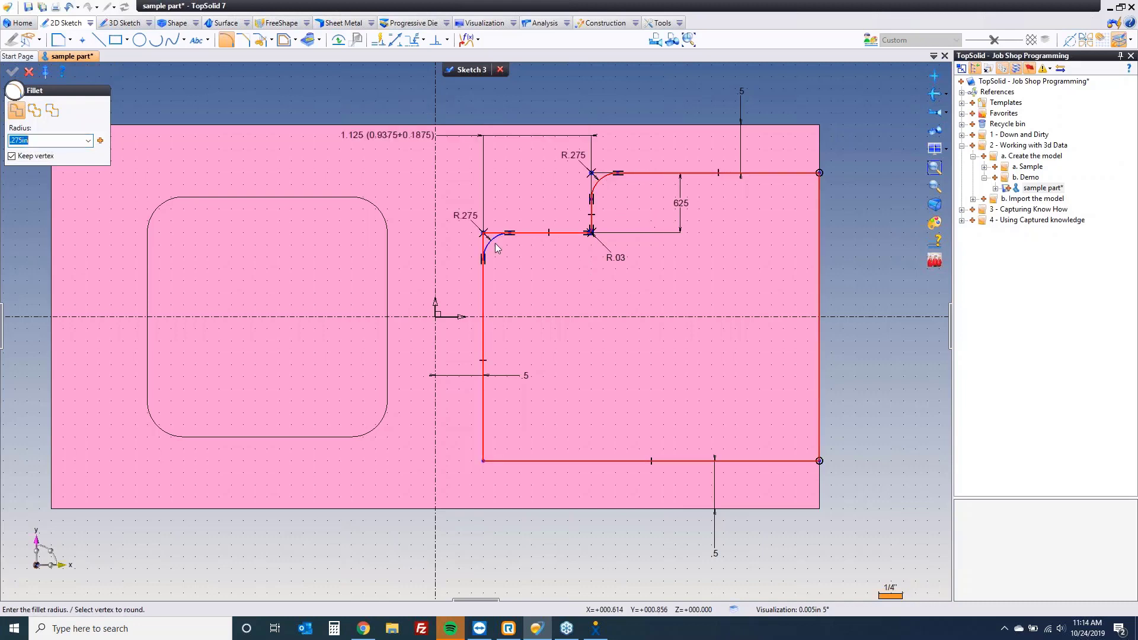
{"action": "left_click", "coordinate": [483, 461]}
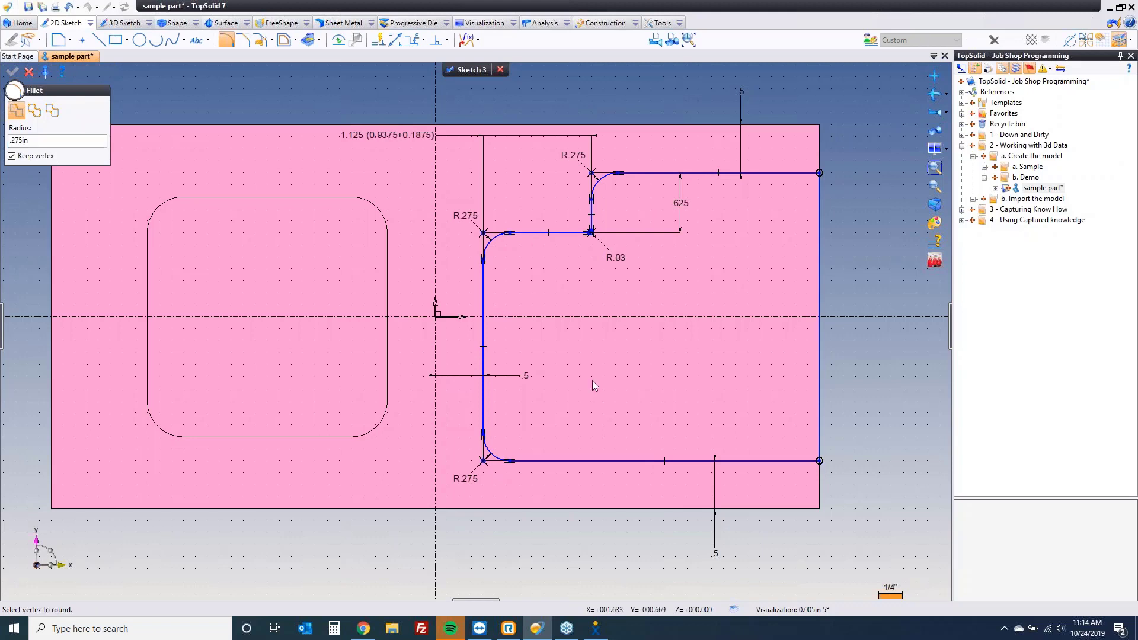
{"action": "right_click", "coordinate": [592, 380]}
{"action": "left_click", "coordinate": [598, 392]}
Cut a pocket 0.375 in deep from the stepped contour sketch, with blend and fillets turned off.
{"action": "right_click", "coordinate": [599, 396]}
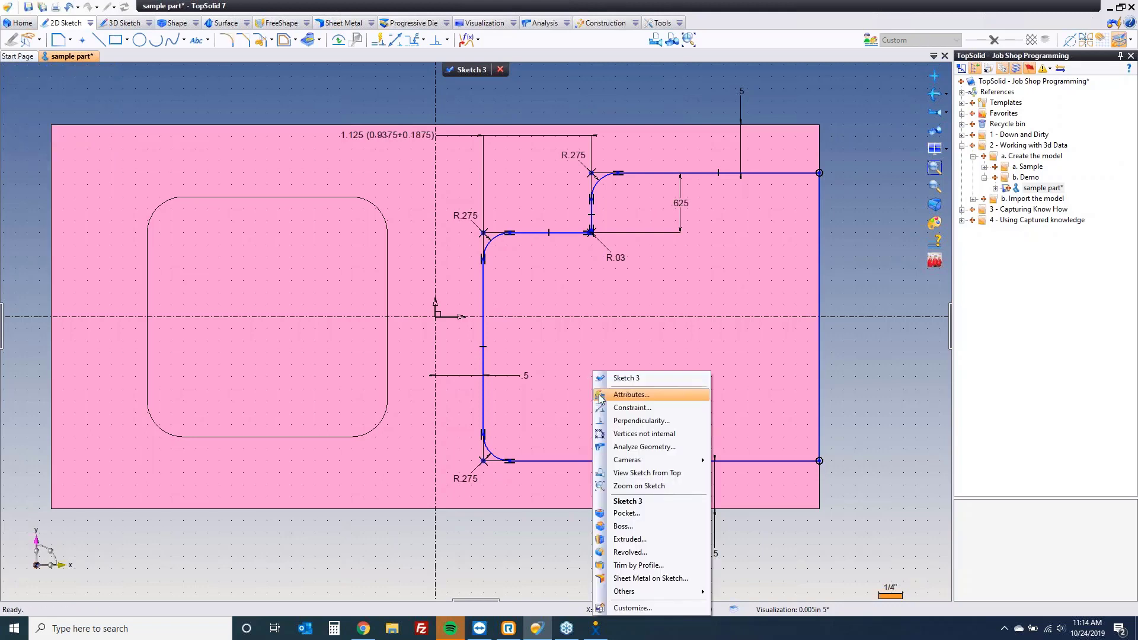
{"action": "left_click", "coordinate": [627, 513]}
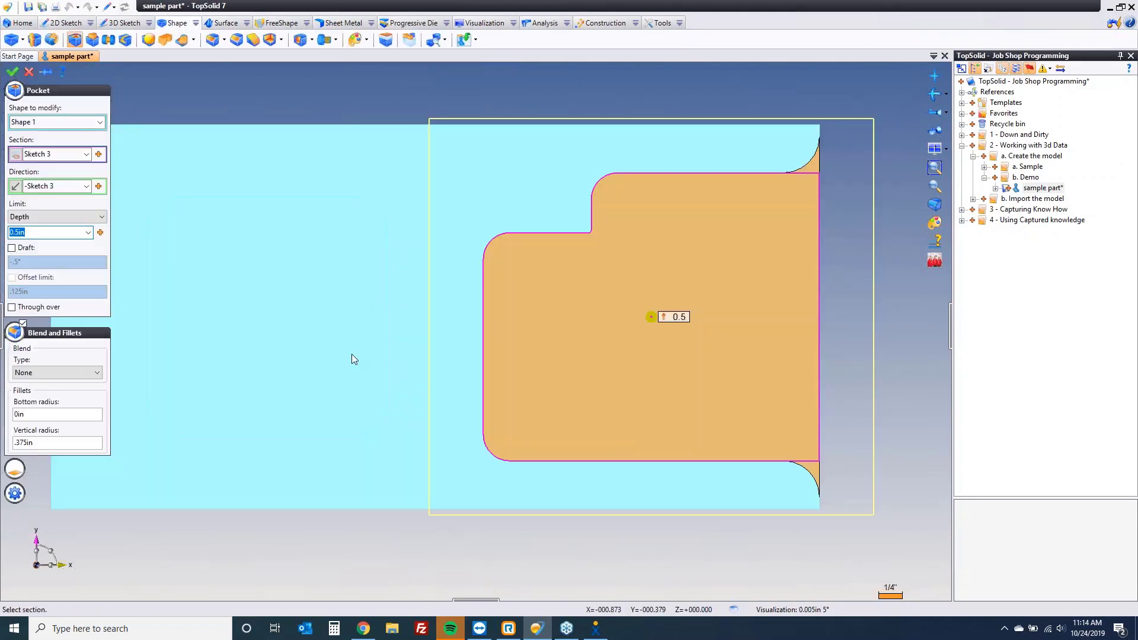
{"action": "left_click", "coordinate": [22, 323]}
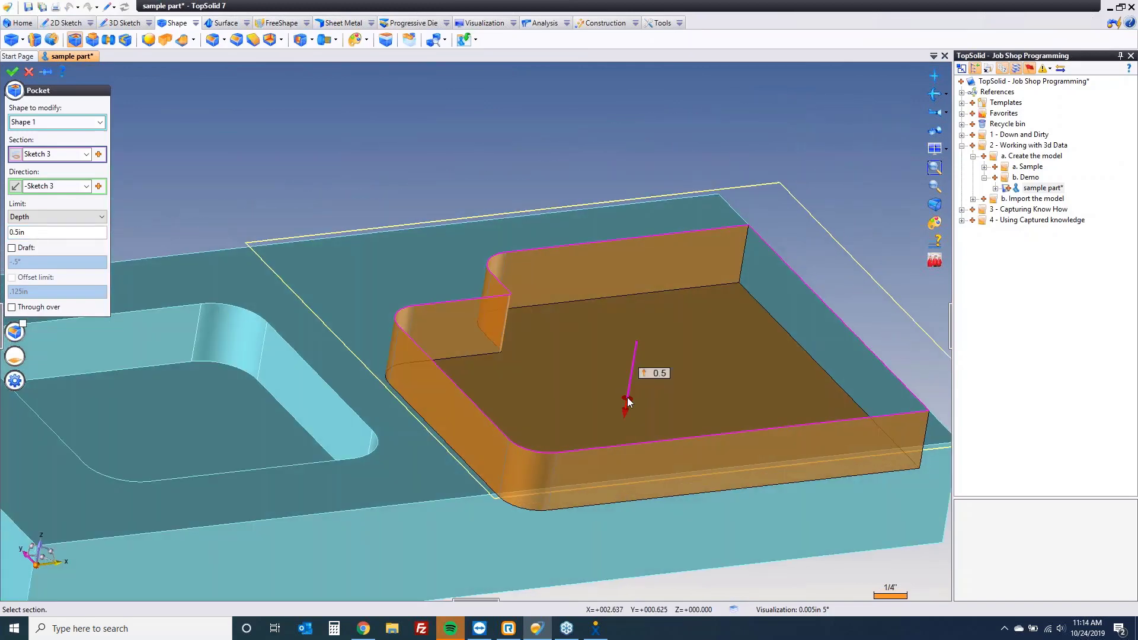
{"action": "left_click_drag", "start_coordinate": [627, 401], "coordinate": [629, 391]}
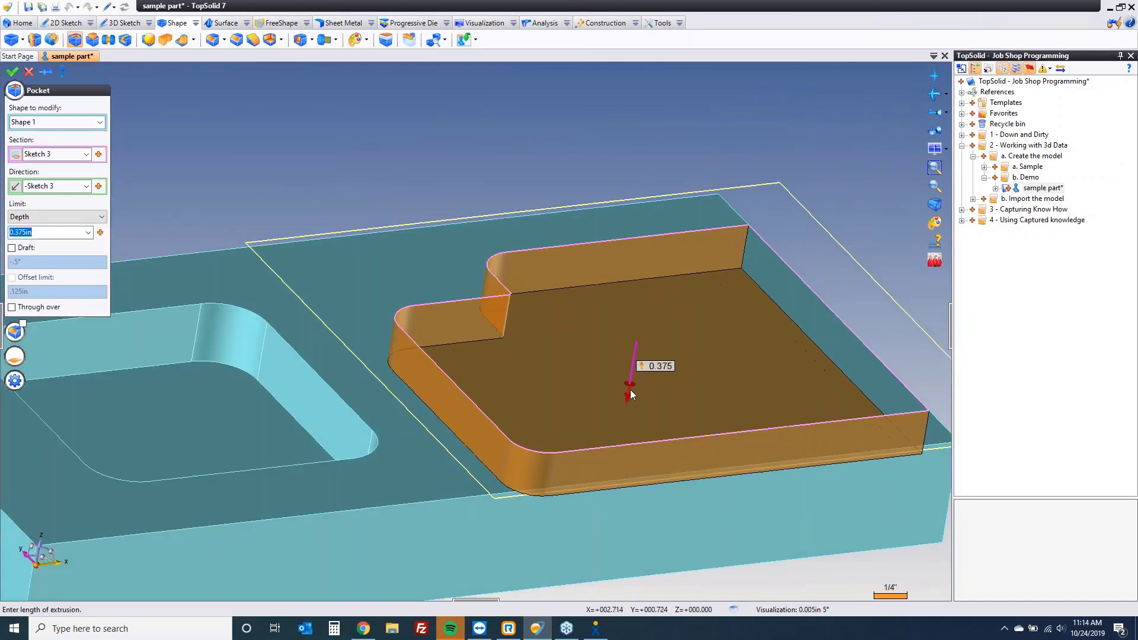
{"action": "key", "text": "Return"}
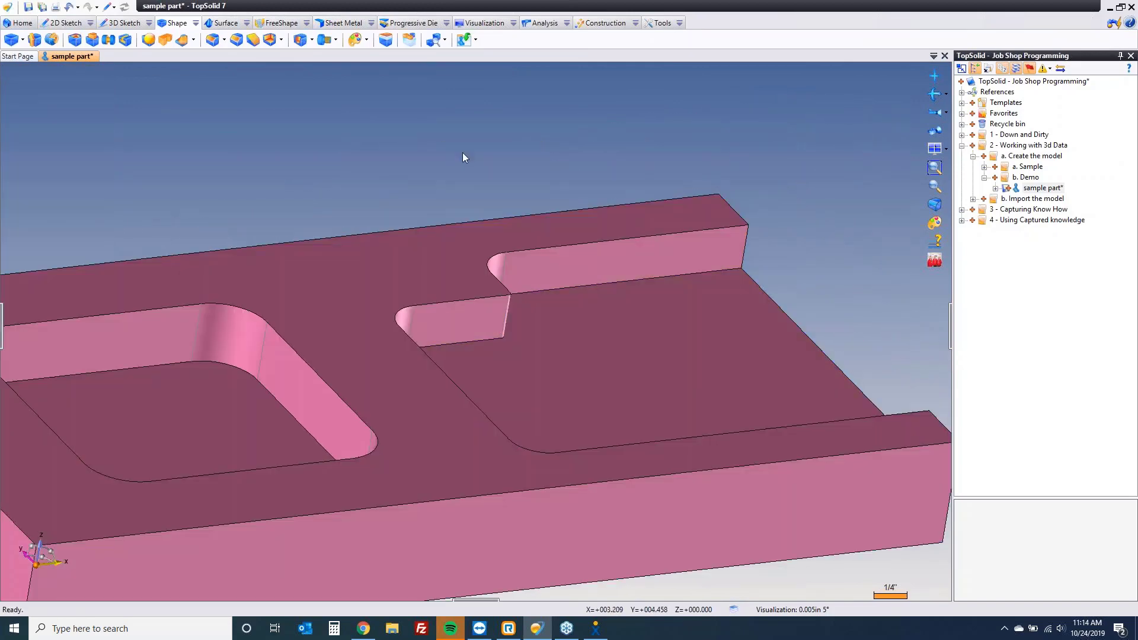
Save the sample part with both pockets modelled.
{"action": "scroll", "coordinate": [463, 152], "scroll_direction": "down", "scroll_amount": 2}
{"action": "middle_click_drag", "start_coordinate": [600, 137], "coordinate": [739, 135]}
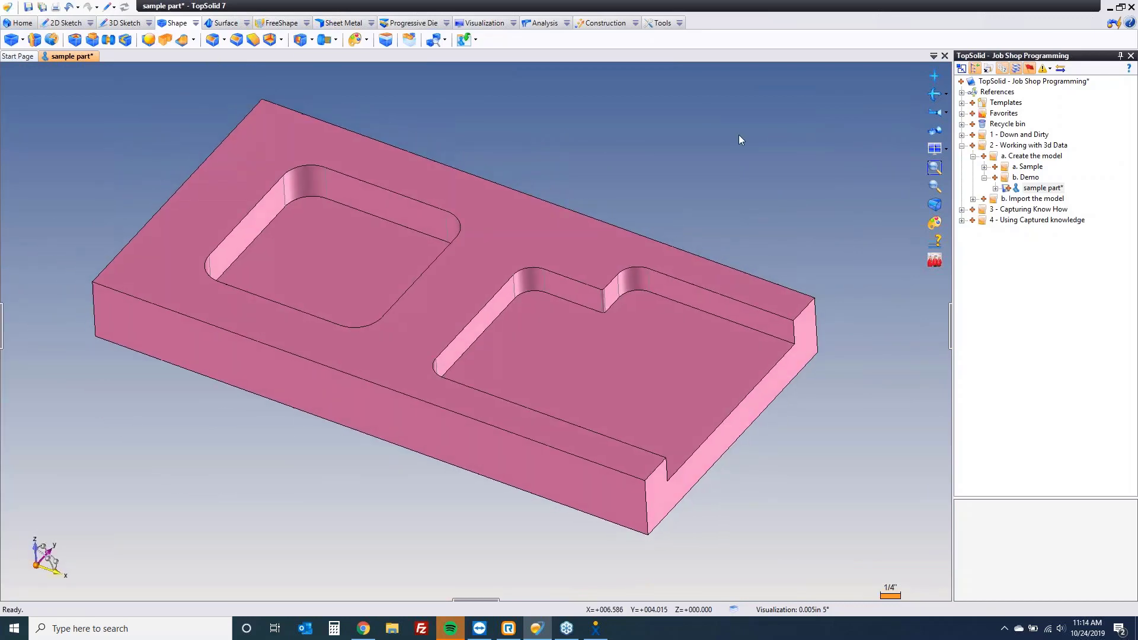
{"action": "key", "text": "ctrl+s"}
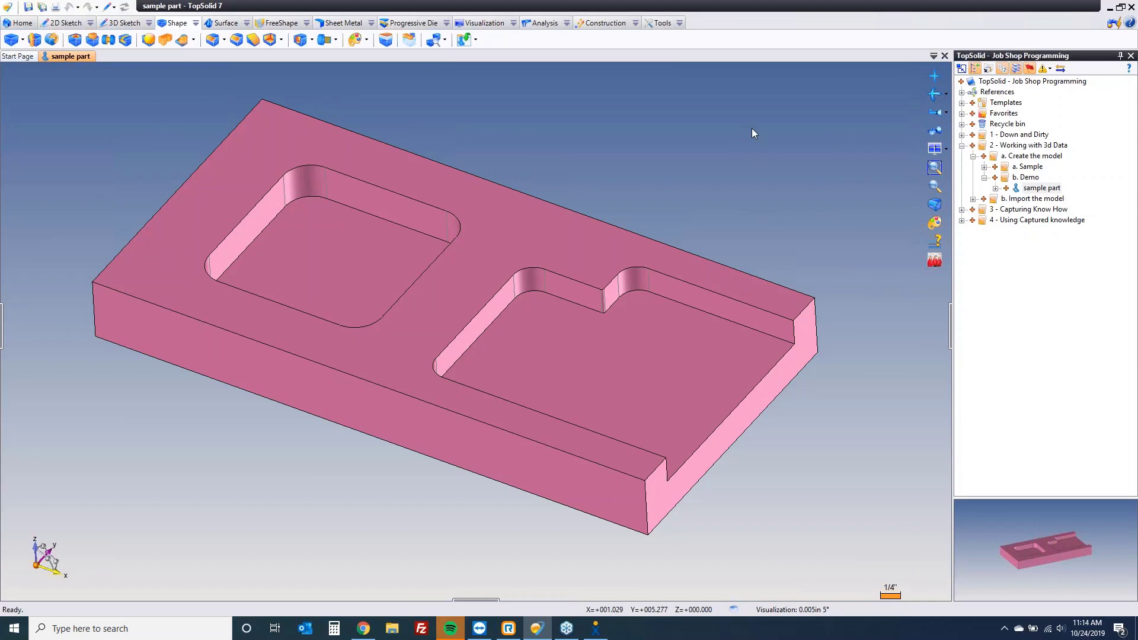
Create a machining document for the sample part from the Basic Mill template, with exact block stock.
{"action": "right_click", "coordinate": [1028, 189]}
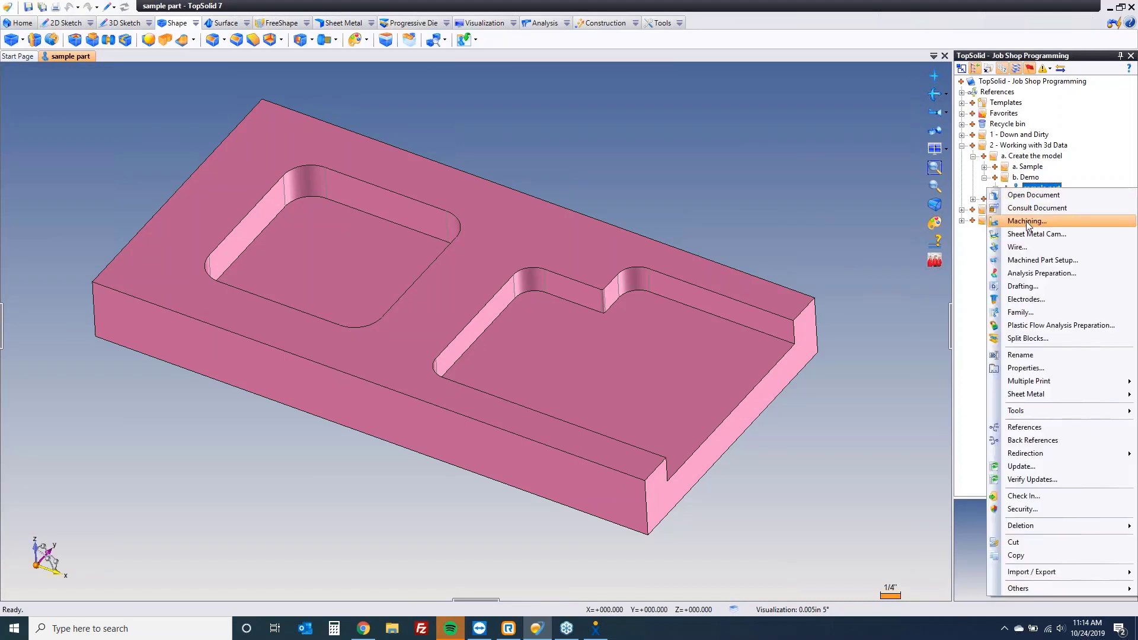
{"action": "left_click", "coordinate": [1027, 221]}
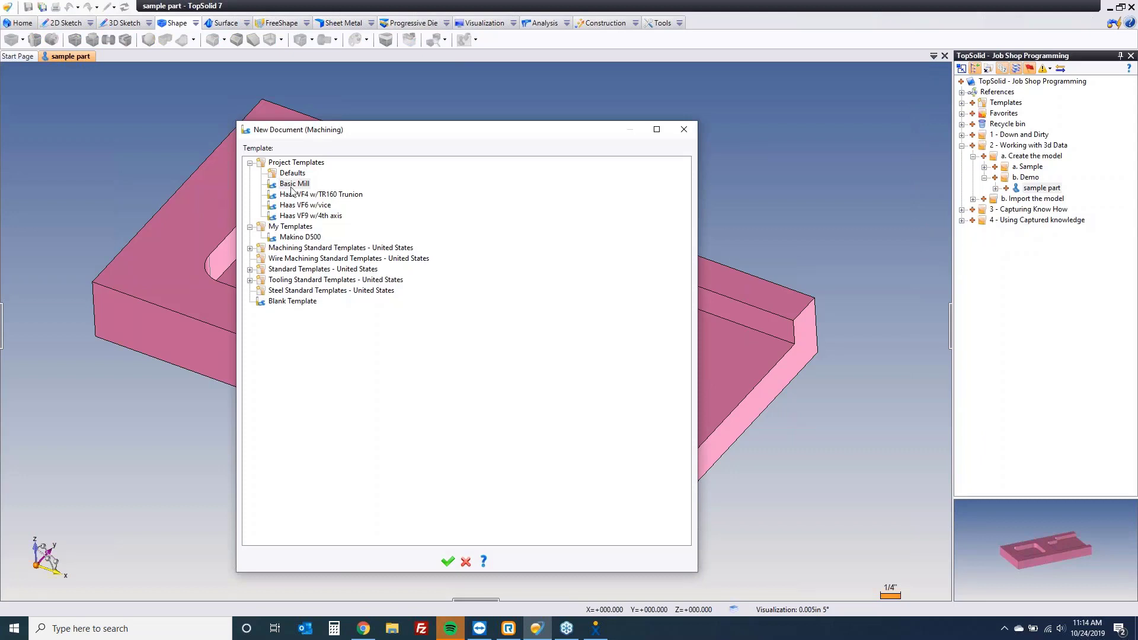
{"action": "left_click", "coordinate": [446, 562]}
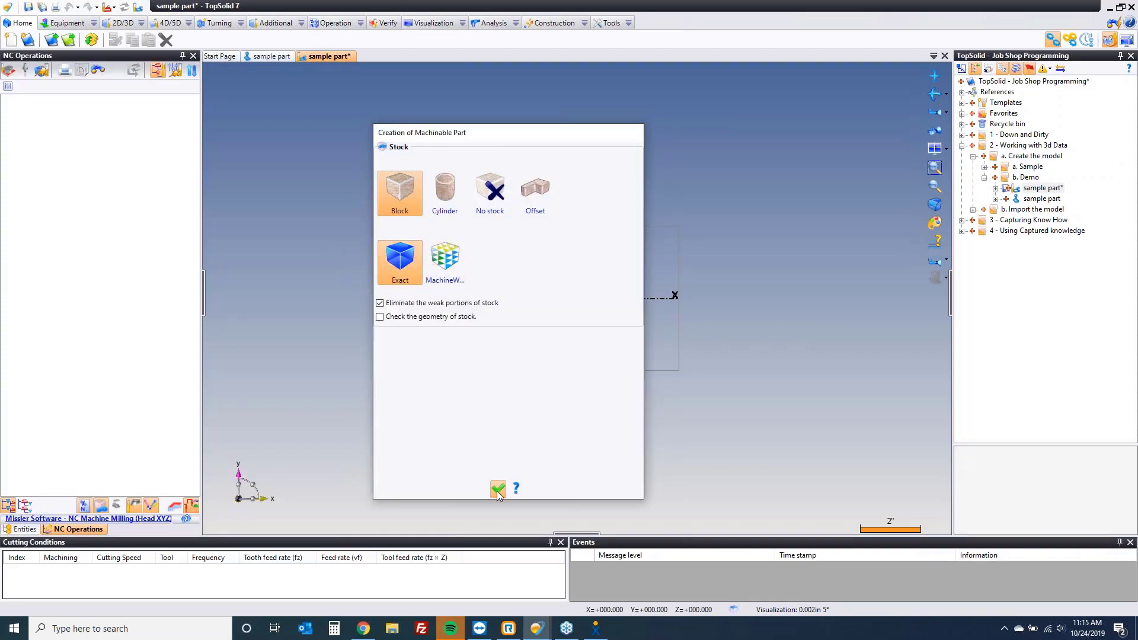
{"action": "left_click", "coordinate": [498, 489]}
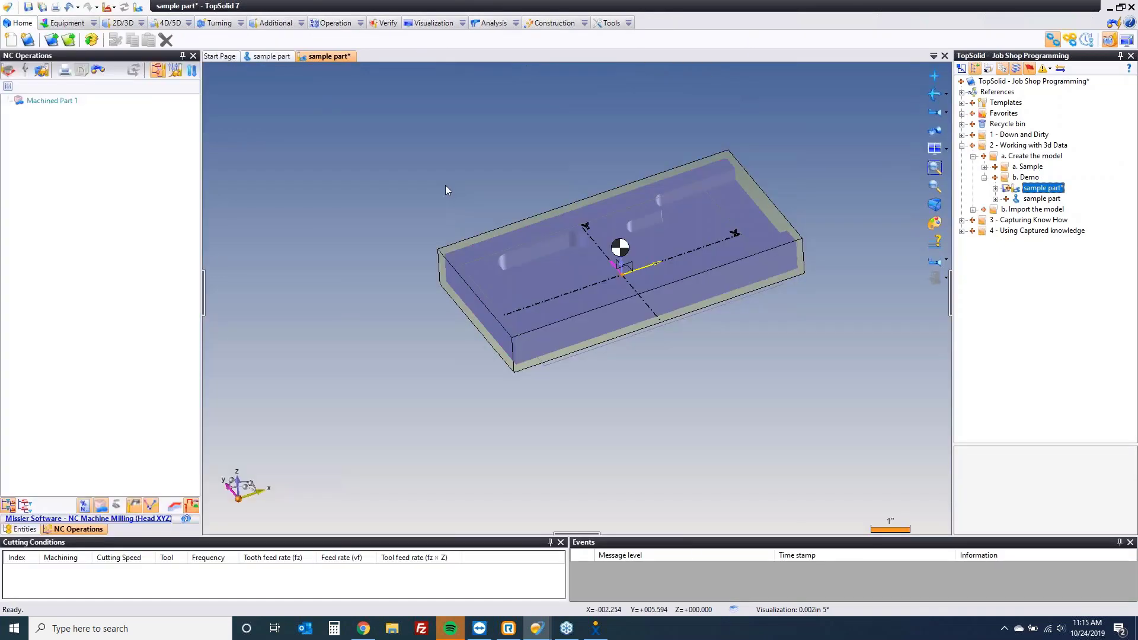
Create an end milling operation that faces the part's top face with the 2.5 in face mill.
{"action": "middle_click_drag", "start_coordinate": [446, 185], "coordinate": [388, 221]}
{"action": "right_click_drag", "start_coordinate": [559, 285], "coordinate": [649, 404]}
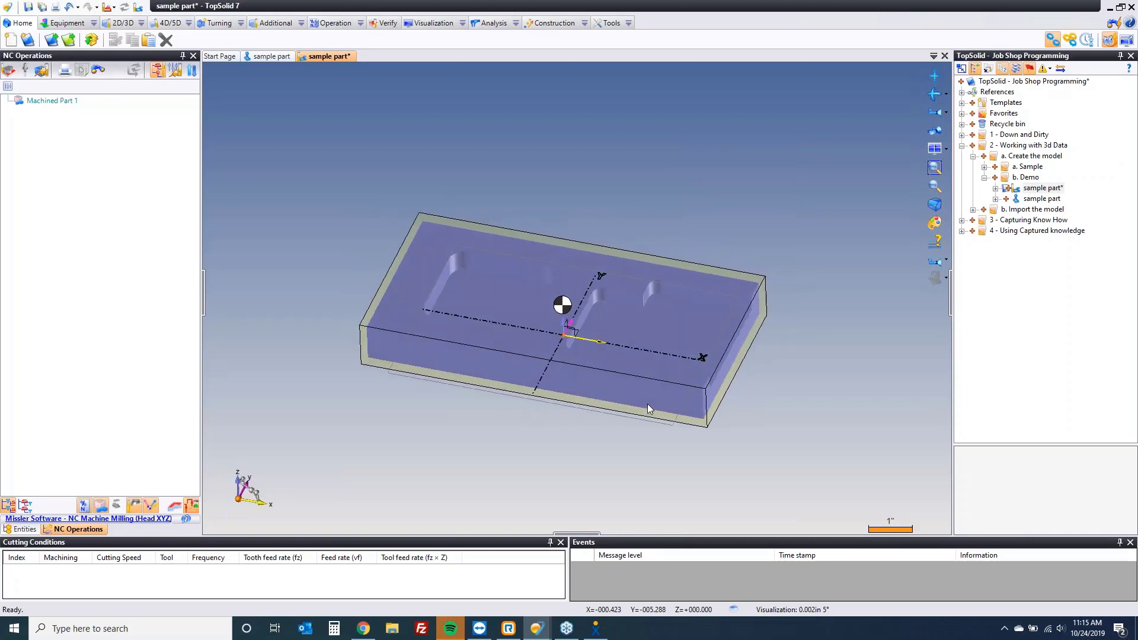
{"action": "right_click", "coordinate": [559, 262]}
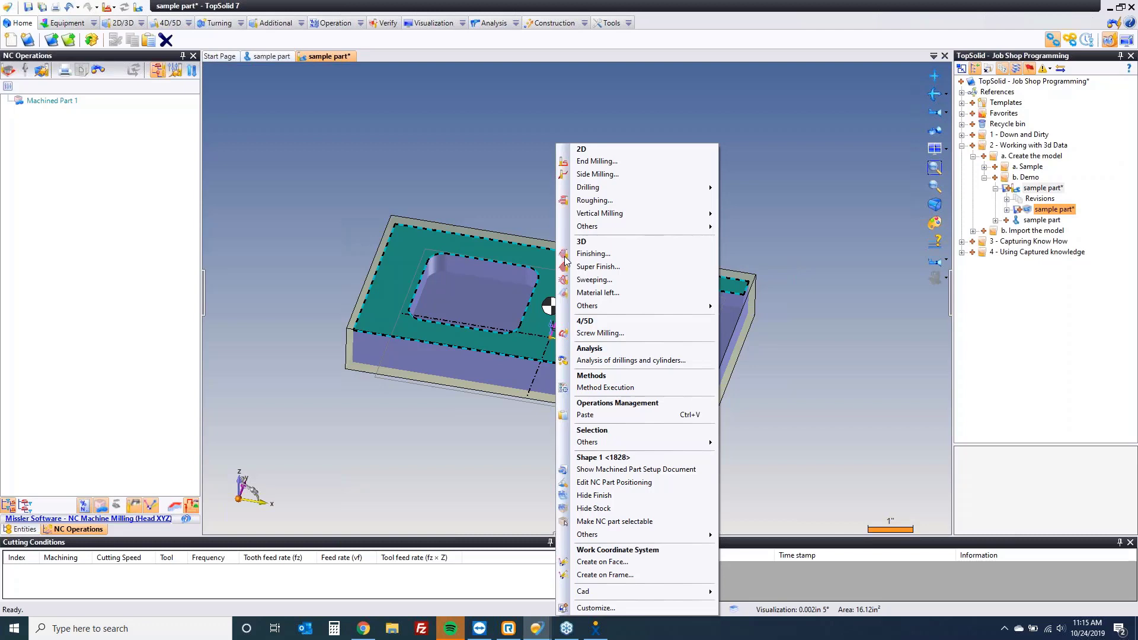
{"action": "left_click", "coordinate": [602, 161]}
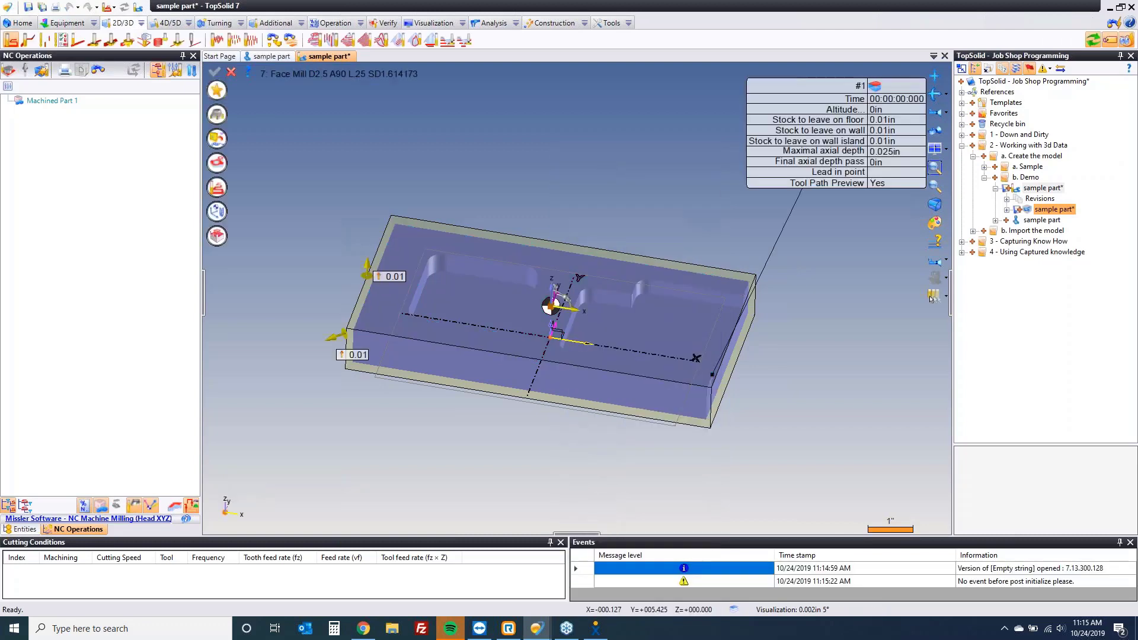
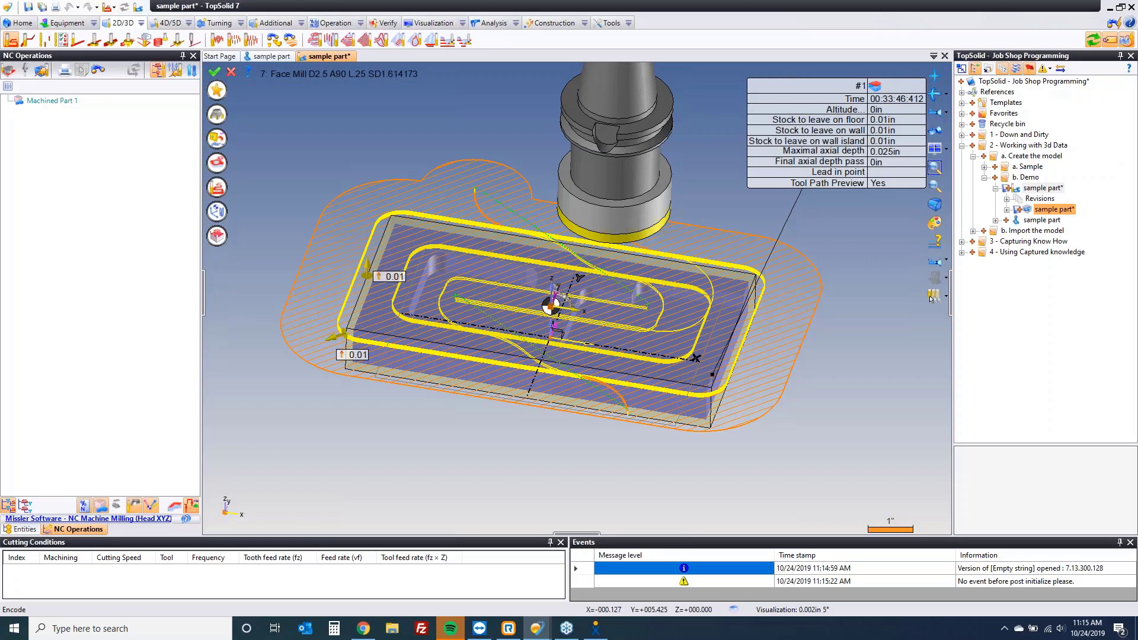
{"action": "key", "text": "Return"}
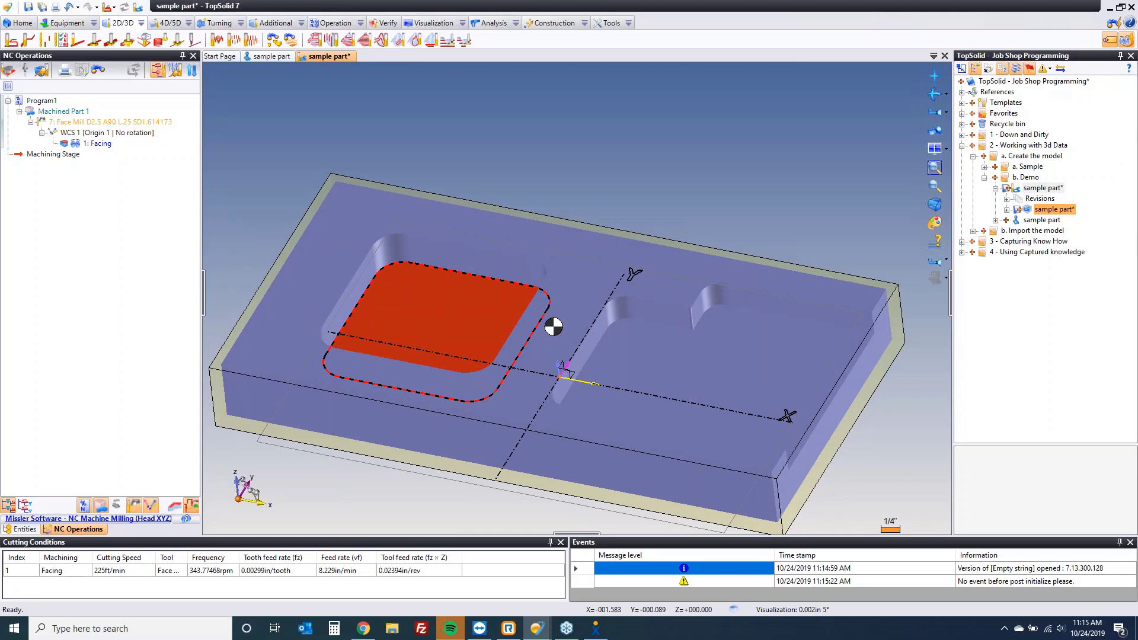
Create an end milling operation that roughs the closed rectangular pocket's floor with the 0.5 in slot mill.
{"action": "right_click", "coordinate": [437, 356]}
{"action": "left_click", "coordinate": [488, 162]}
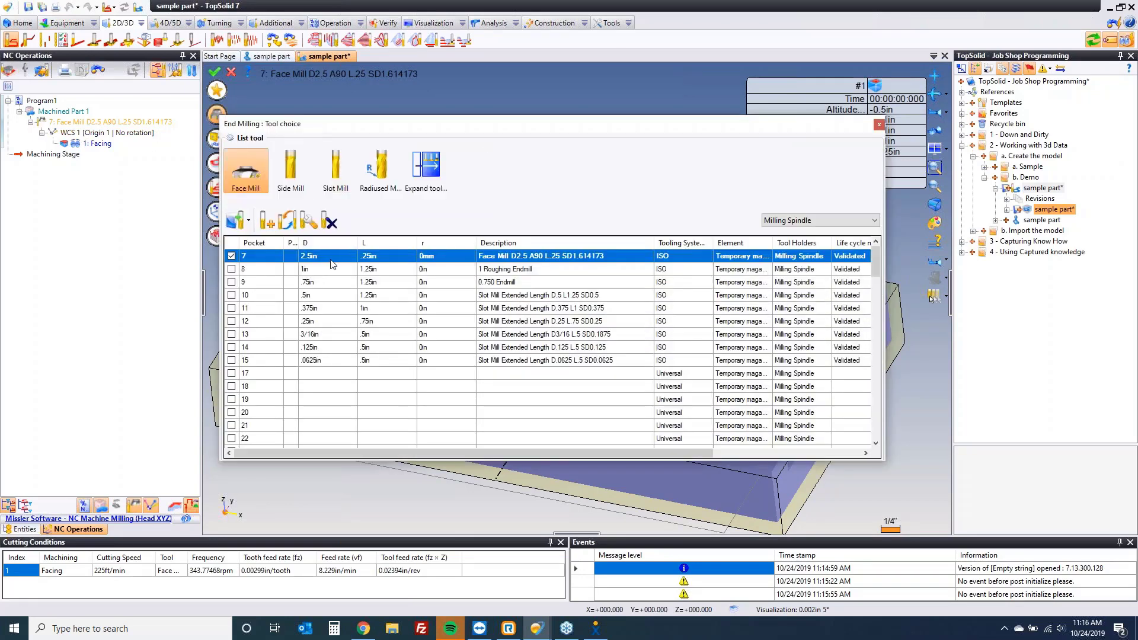
{"action": "left_click", "coordinate": [234, 296]}
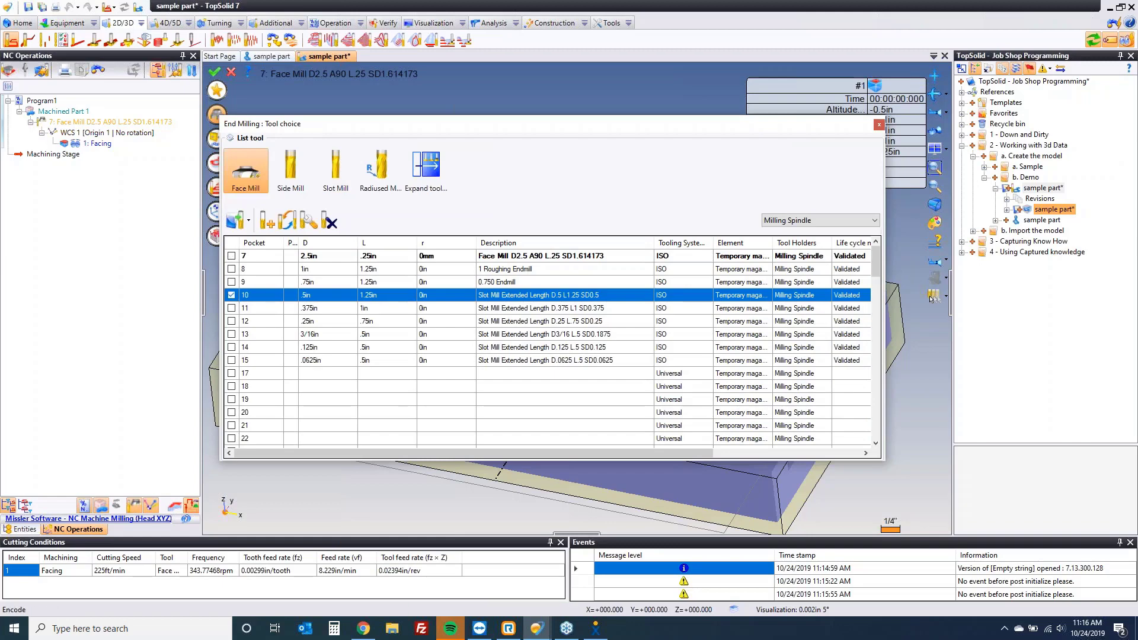
{"action": "left_click", "coordinate": [217, 116]}
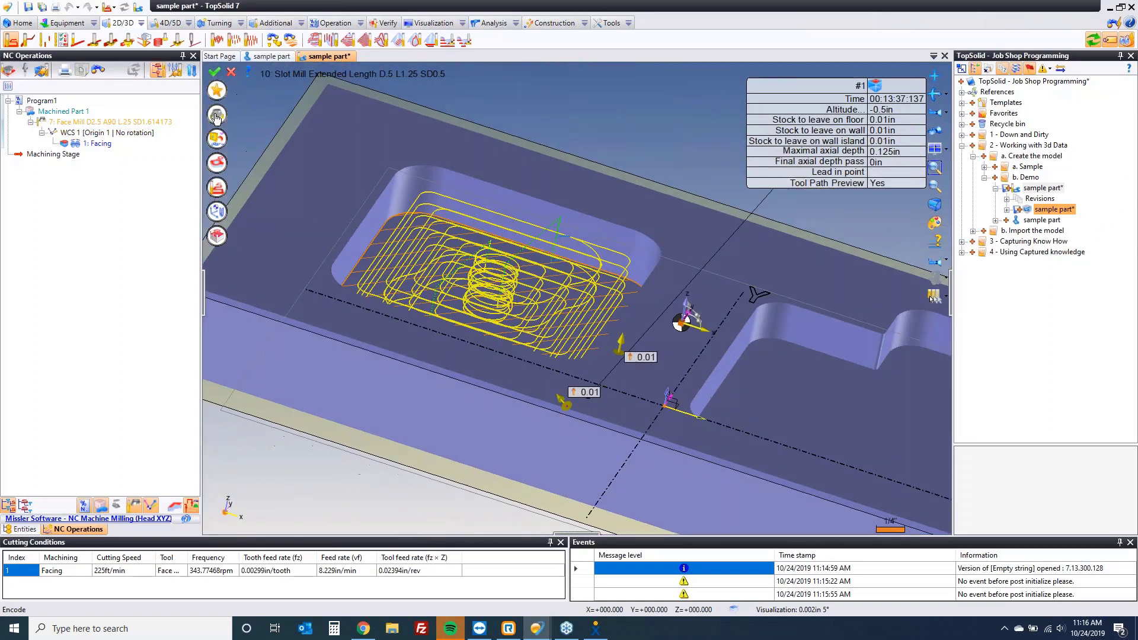
{"action": "left_click", "coordinate": [215, 71]}
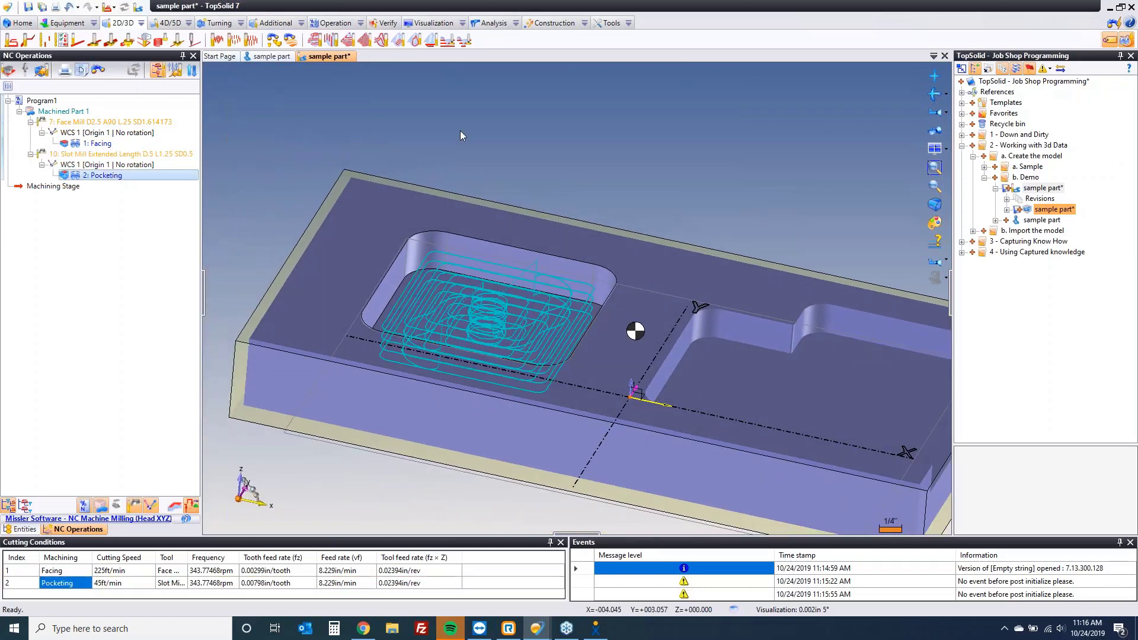
Add an open pocketing operation on the stepped pocket's floor with the same 0.5 in slot mill and review its toolpath.
{"action": "middle_click_drag", "start_coordinate": [535, 122], "coordinate": [591, 144]}
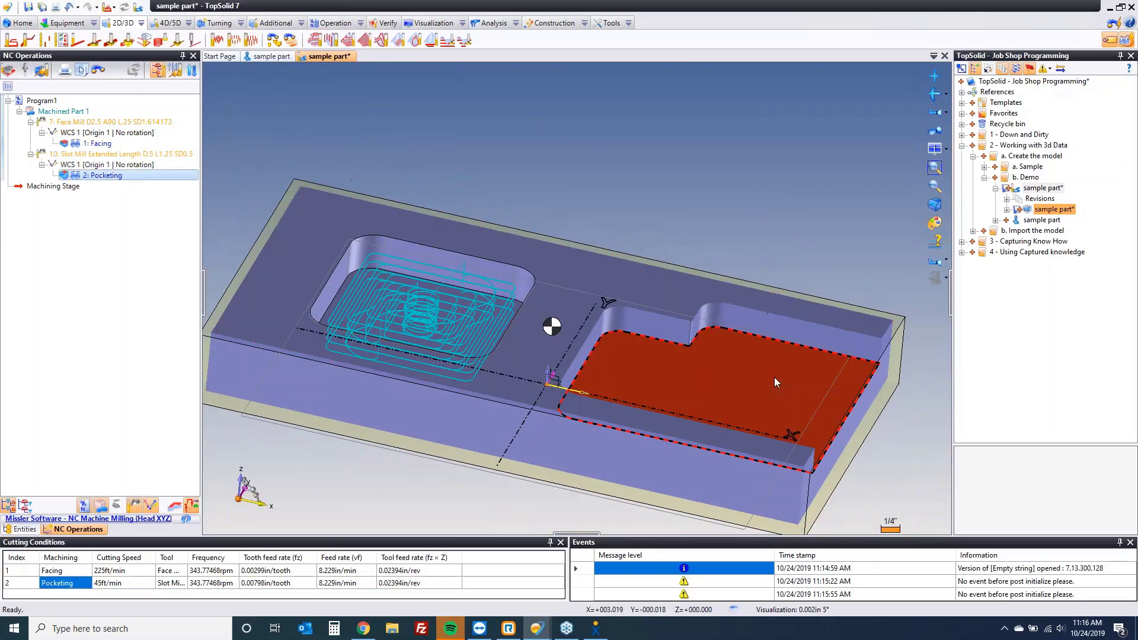
{"action": "middle_click_drag", "start_coordinate": [774, 377], "coordinate": [837, 381]}
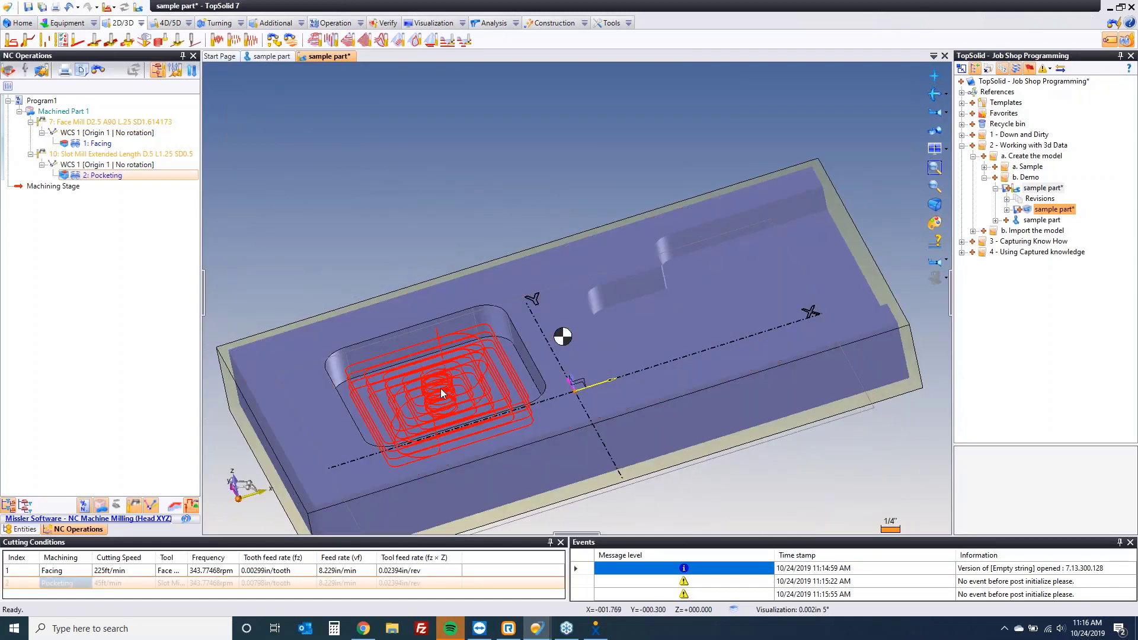
{"action": "left_click", "coordinate": [746, 321]}
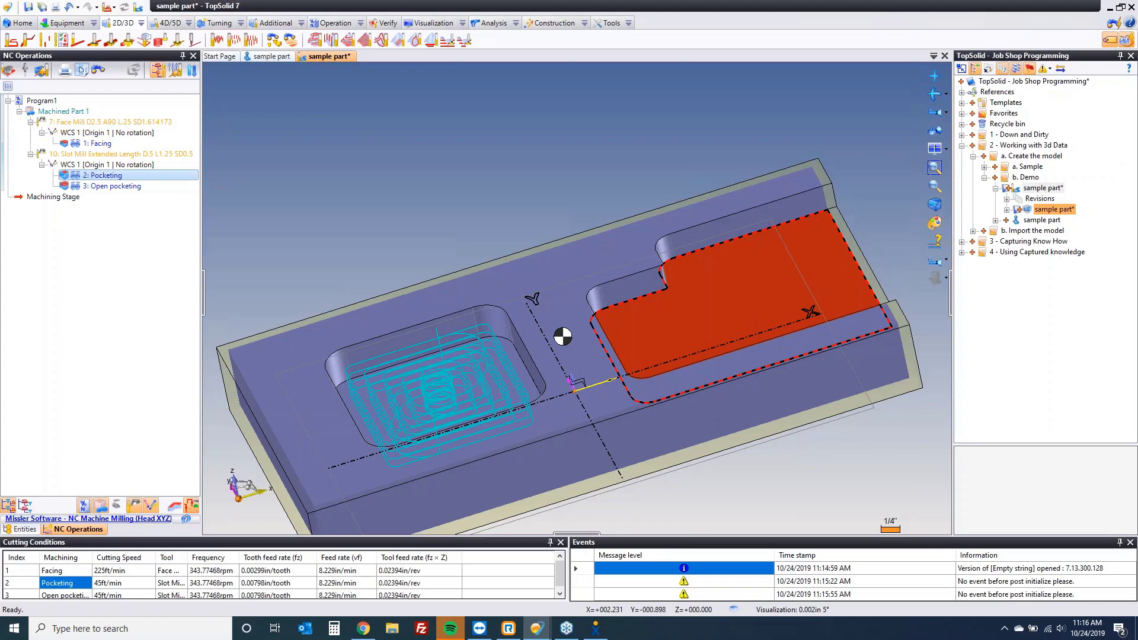
{"action": "left_click", "coordinate": [113, 185]}
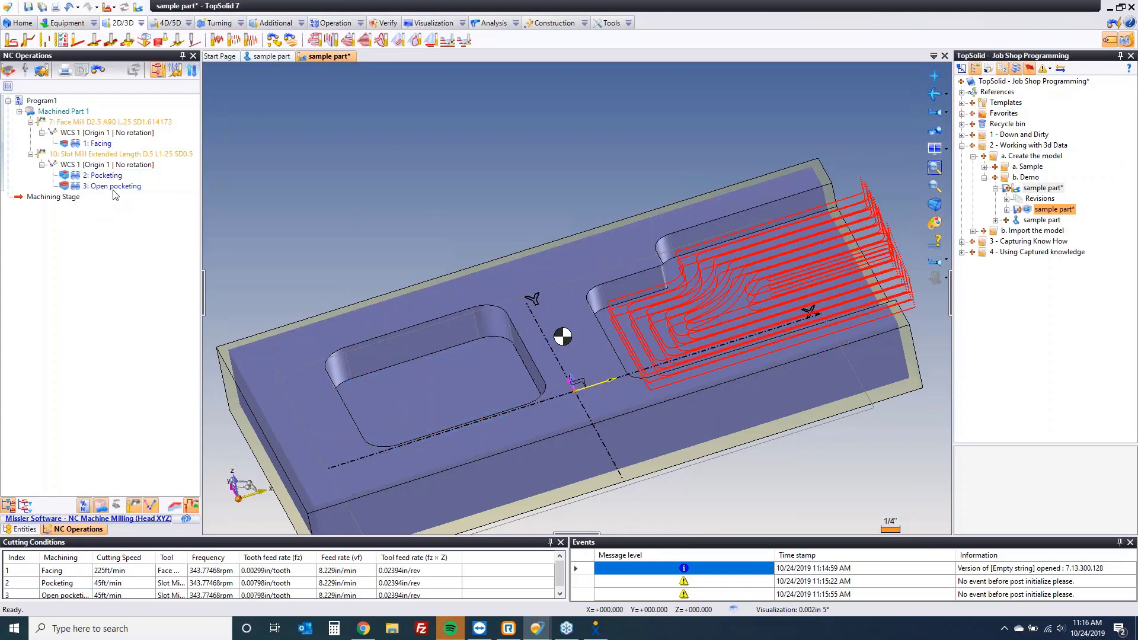
{"action": "middle_click_drag", "start_coordinate": [343, 187], "coordinate": [896, 443]}
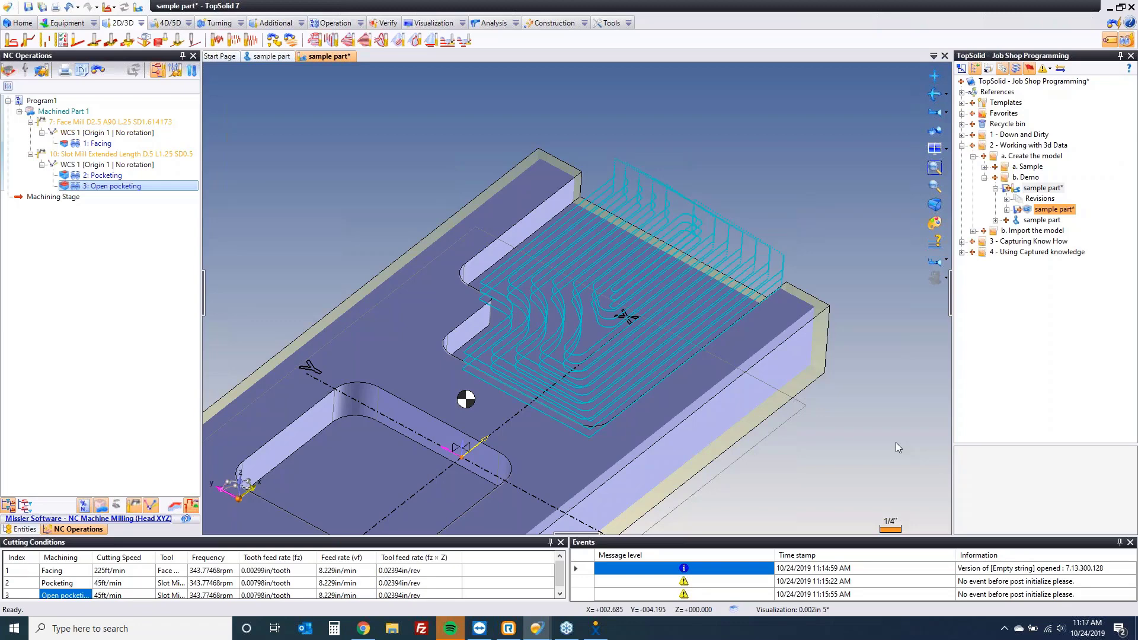
{"action": "middle_click_drag", "start_coordinate": [895, 443], "coordinate": [618, 156]}
{"action": "left_click", "coordinate": [618, 156]}
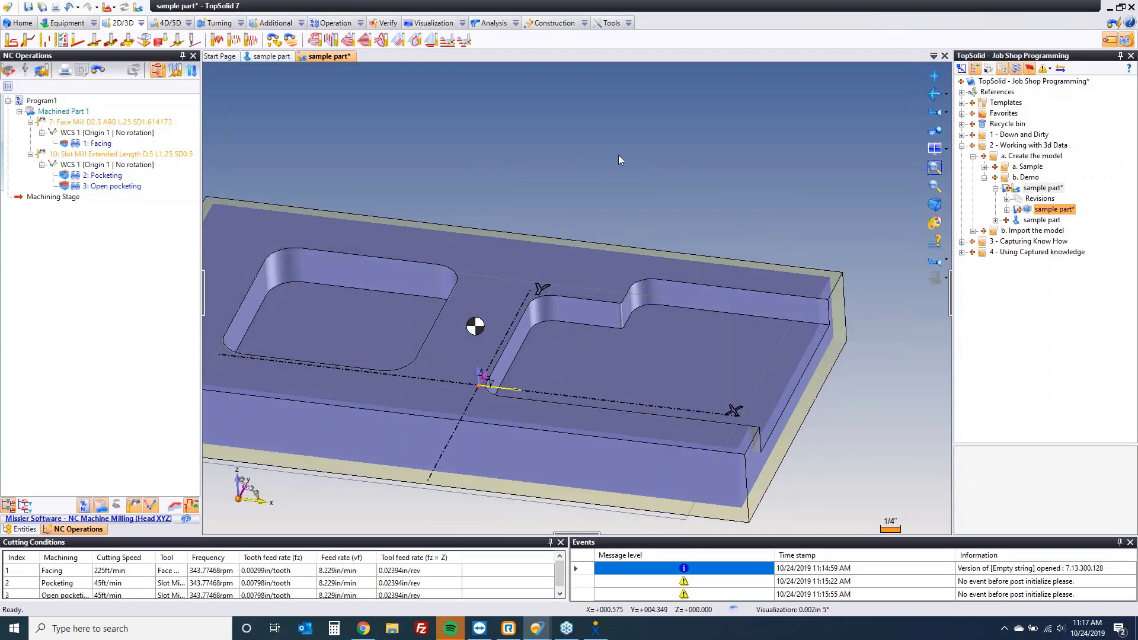
Start an end milling operation on the top face and both pocket floors, using the 0.375 in slot mill.
{"action": "left_click", "coordinate": [577, 365]}
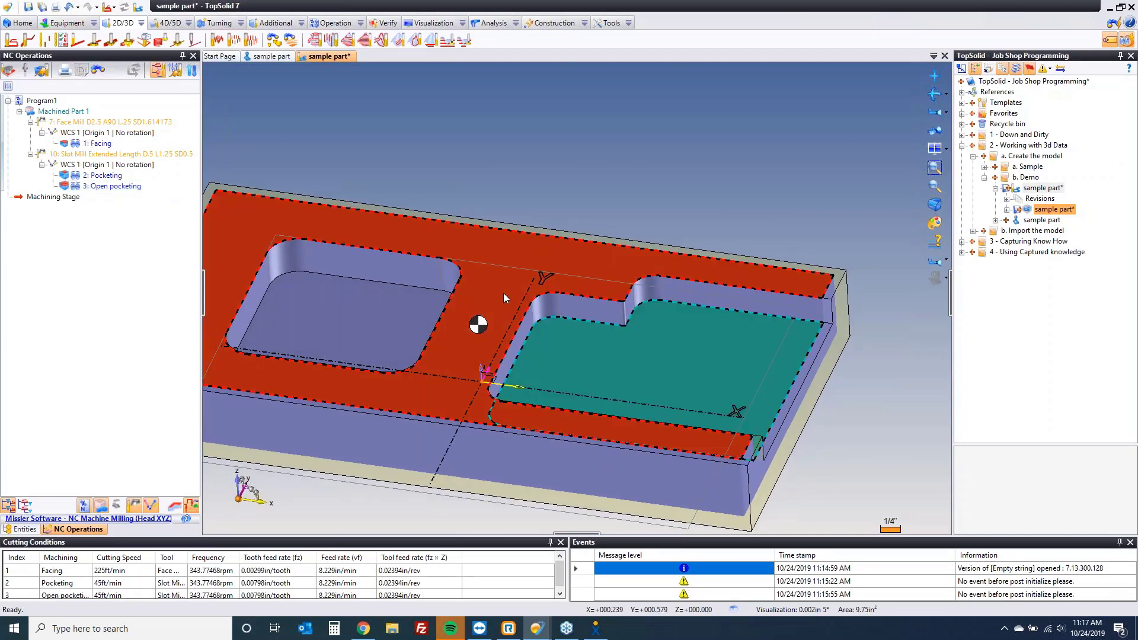
{"action": "left_click", "coordinate": [503, 293]}
{"action": "left_click", "coordinate": [373, 306]}
{"action": "right_click", "coordinate": [571, 143]}
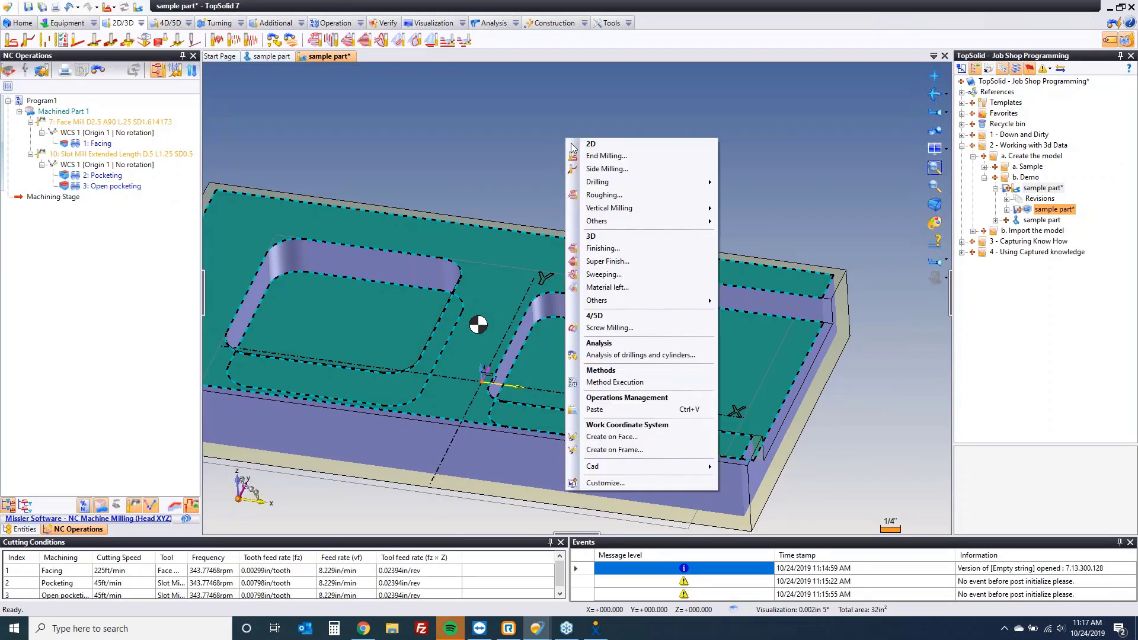
{"action": "left_click", "coordinate": [596, 154]}
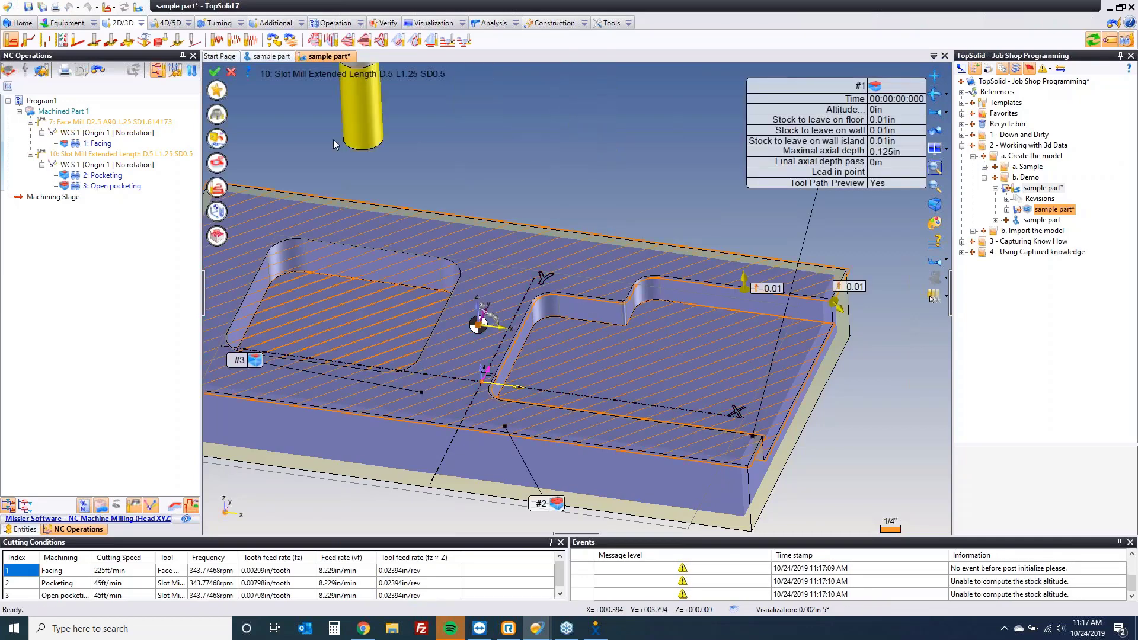
{"action": "left_click", "coordinate": [932, 296]}
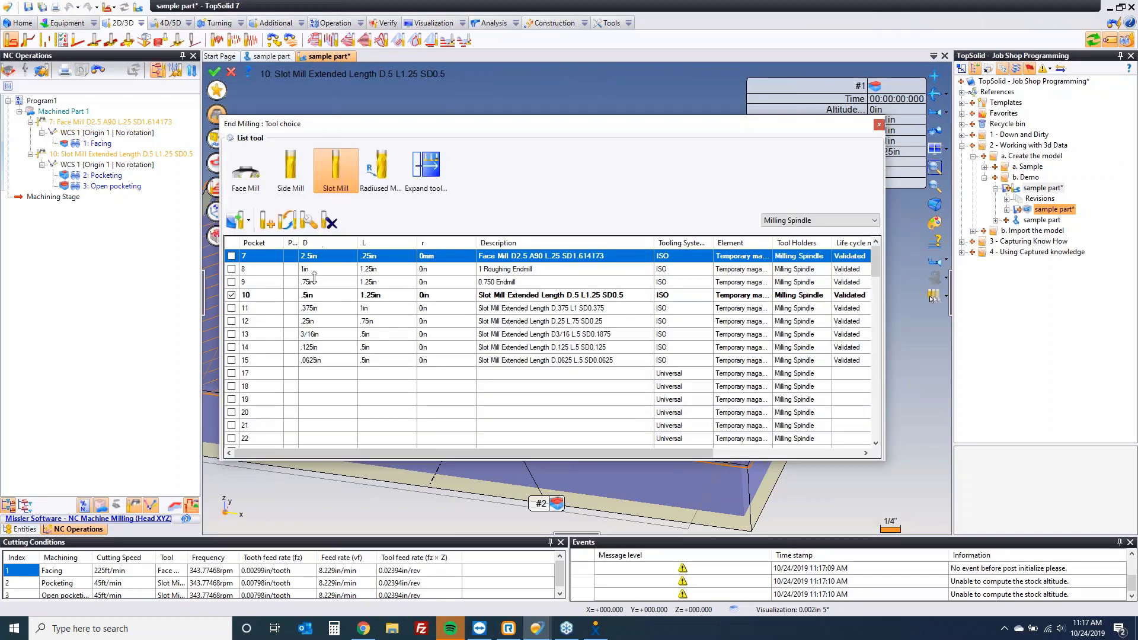
{"action": "left_click", "coordinate": [244, 309]}
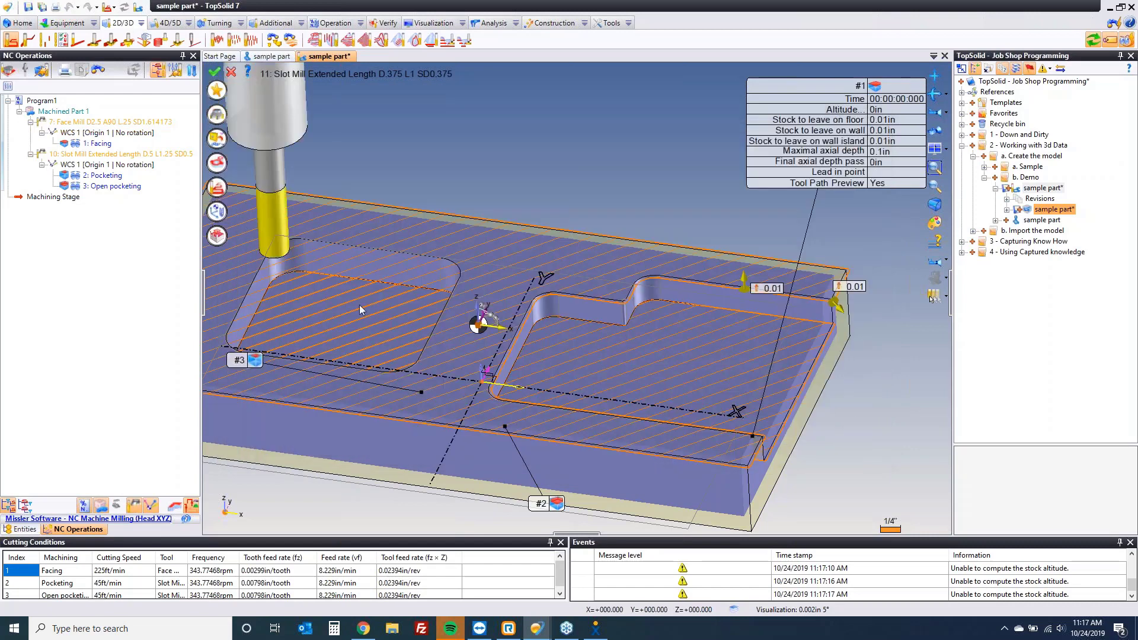
Set the end milling operation's stock to leave on the floor to 0 in.
{"action": "left_click", "coordinate": [885, 121]}
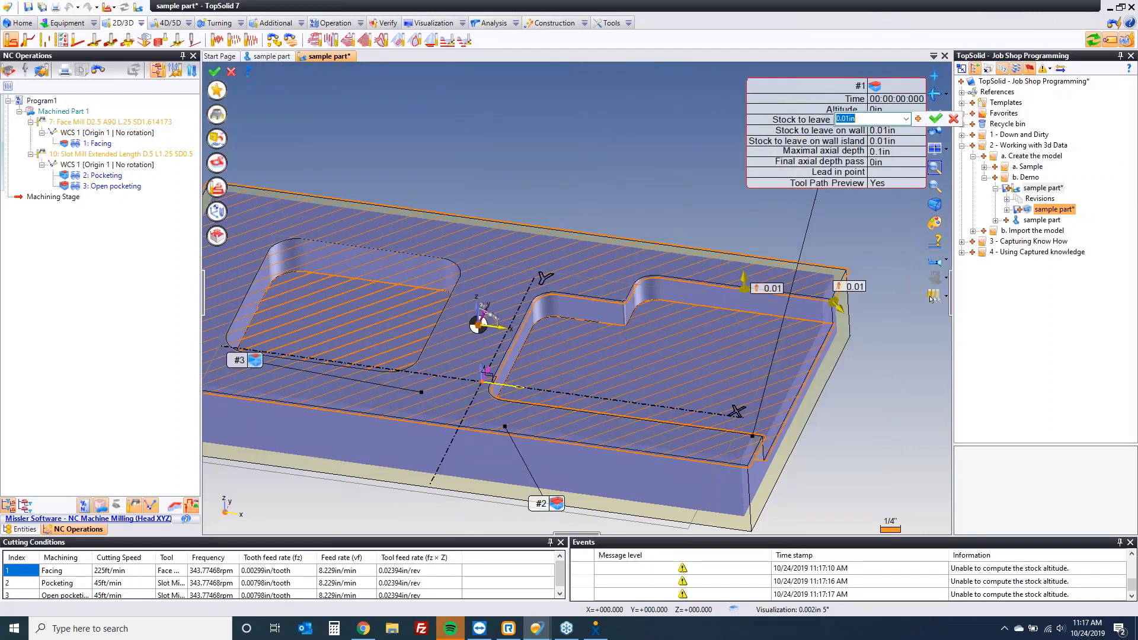
{"action": "type", "text": "0"}
{"action": "key", "text": "Return"}
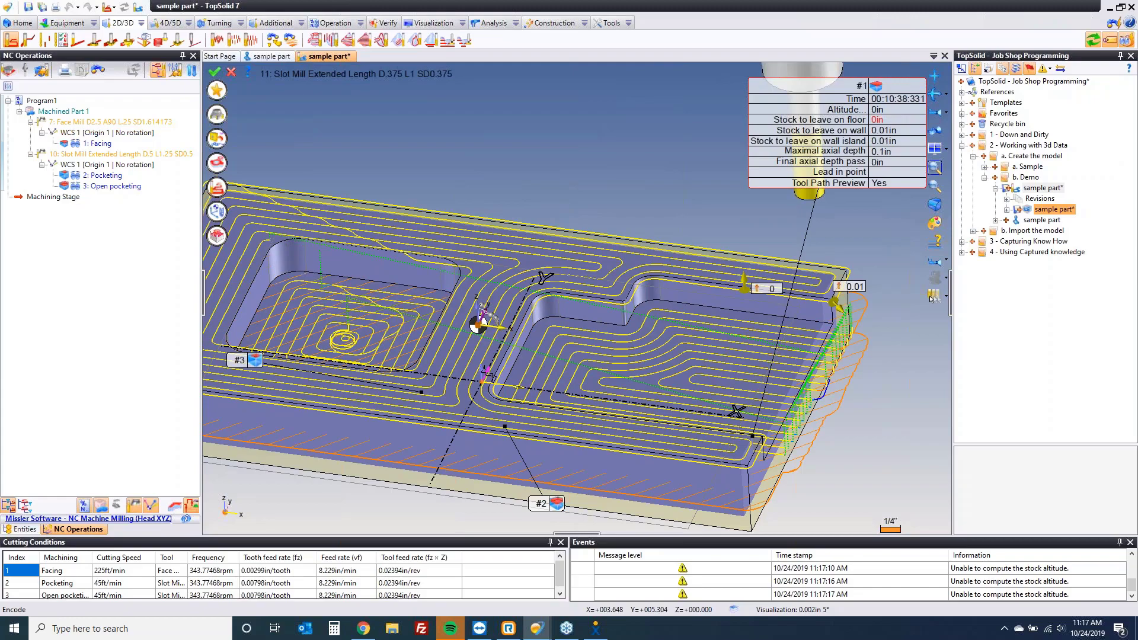
Check the end milling toolpath preview over both pockets and accept the operation.
{"action": "mouse_move", "coordinate": [837, 121]}
{"action": "middle_mouse_down"}
{"action": "mouse_move", "coordinate": [930, 119]}
{"action": "mouse_move", "coordinate": [863, 124]}
{"action": "mouse_move", "coordinate": [838, 142]}
{"action": "middle_mouse_up"}
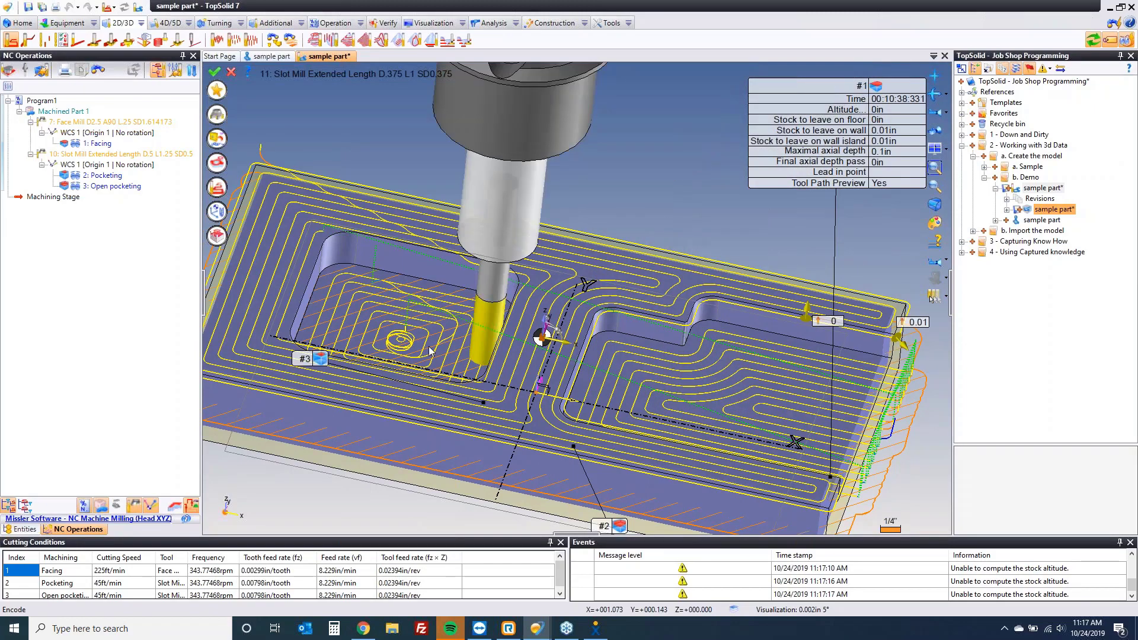
{"action": "middle_click_drag", "start_coordinate": [631, 166], "coordinate": [502, 295]}
{"action": "scroll", "coordinate": [502, 293], "scroll_direction": "up", "scroll_amount": 5}
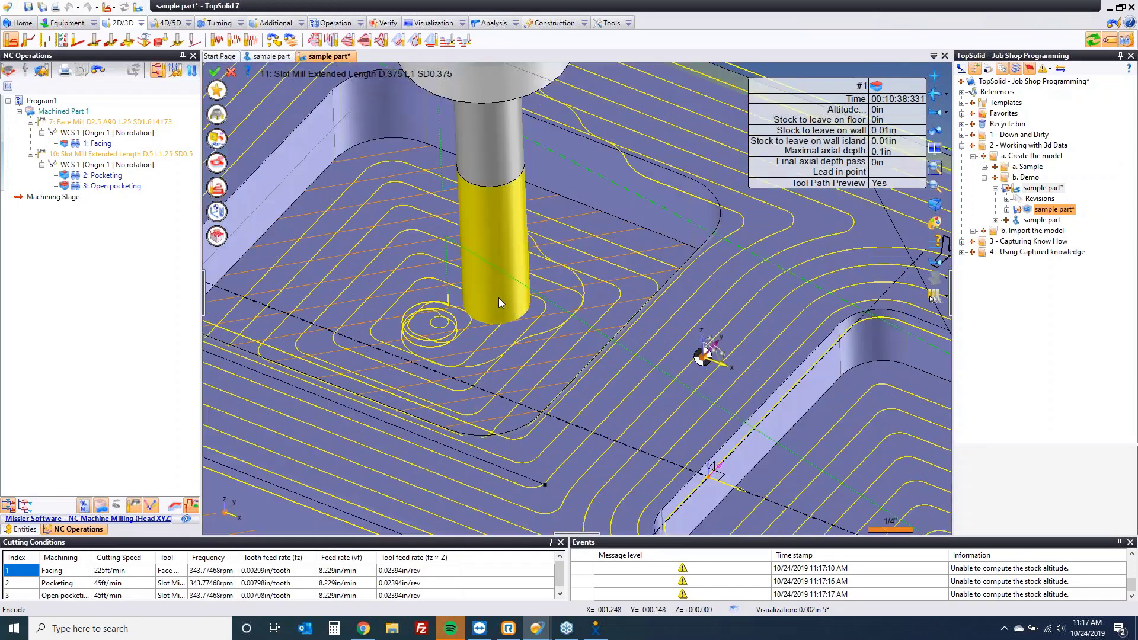
{"action": "scroll", "coordinate": [499, 295], "scroll_direction": "down", "scroll_amount": 3}
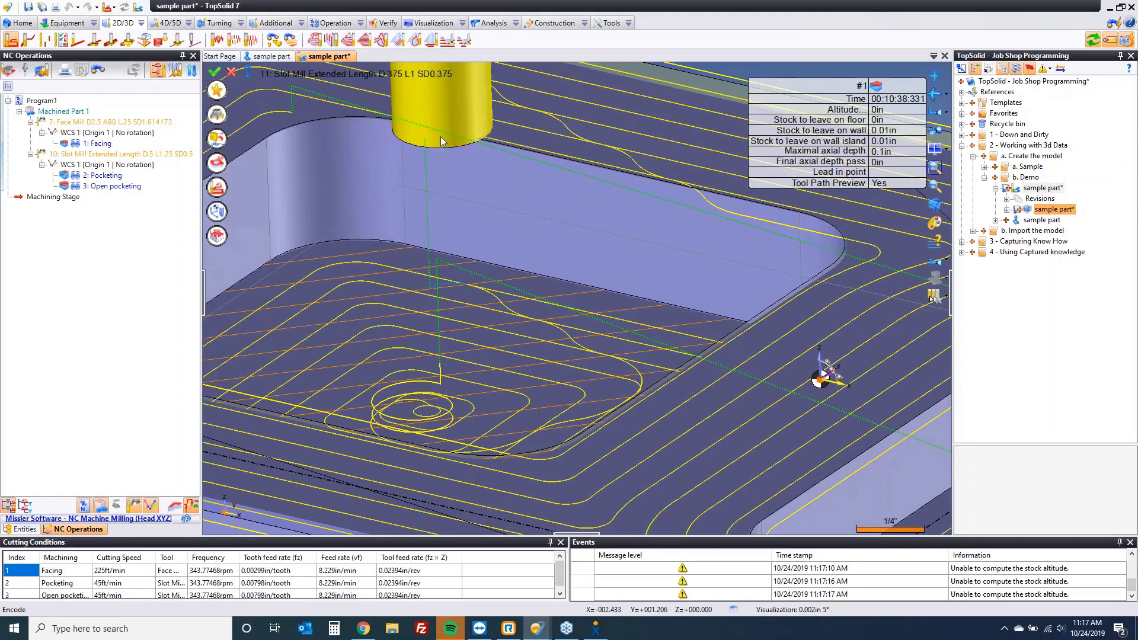
{"action": "scroll", "coordinate": [439, 136], "scroll_direction": "down", "scroll_amount": 5}
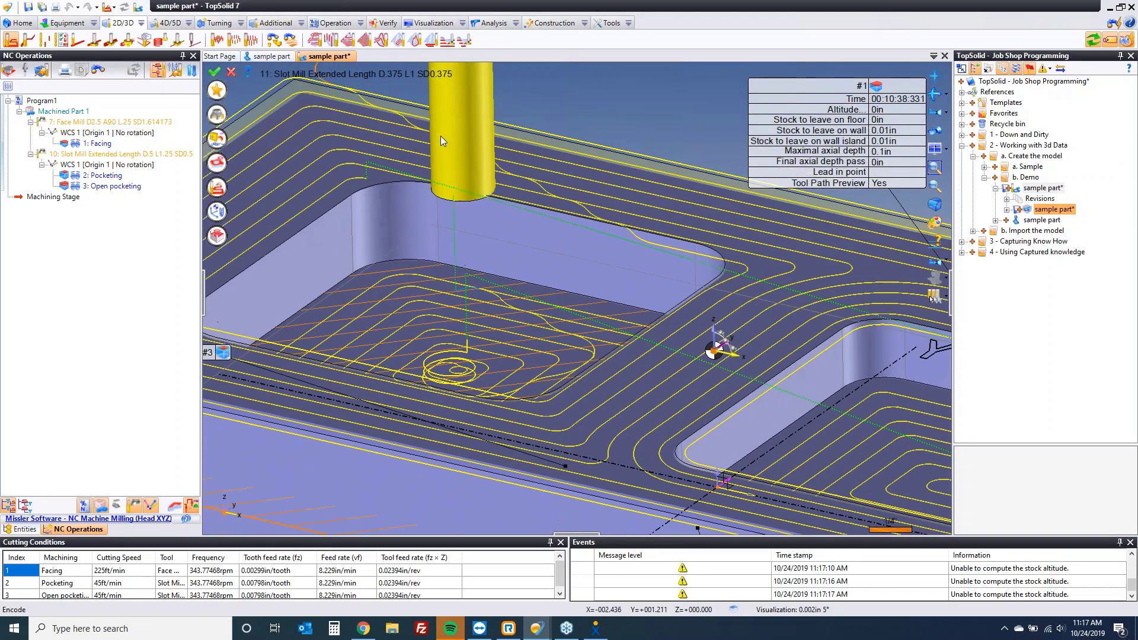
{"action": "scroll", "coordinate": [440, 136], "scroll_direction": "down", "scroll_amount": 3}
{"action": "middle_click_drag", "start_coordinate": [440, 136], "coordinate": [830, 308]}
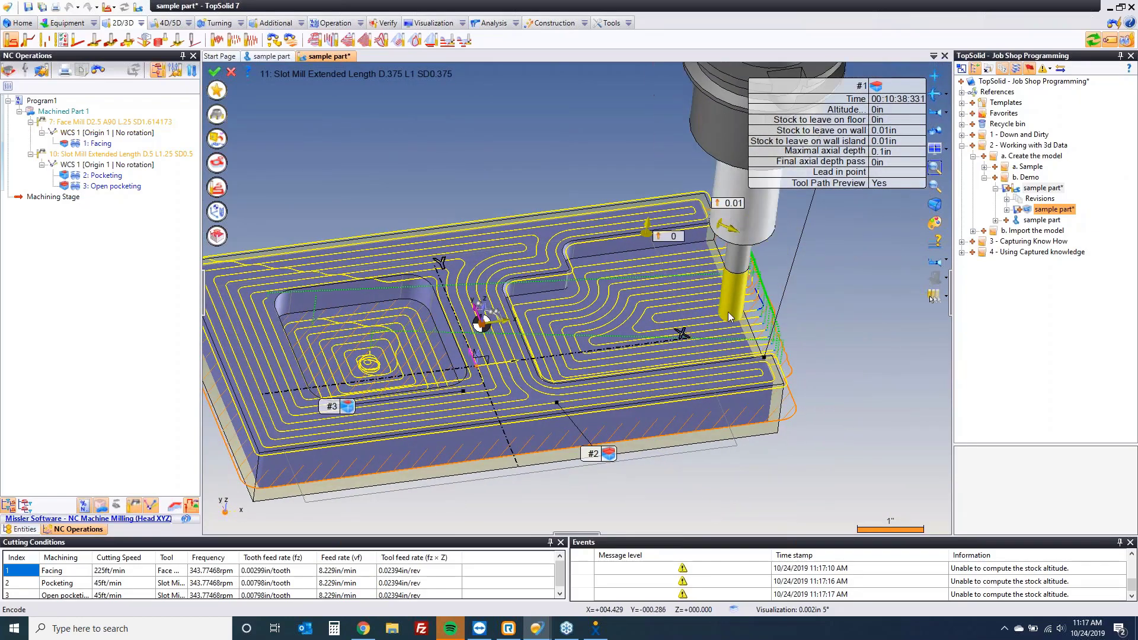
{"action": "middle_click_drag", "start_coordinate": [726, 243], "coordinate": [442, 209]}
{"action": "left_click", "coordinate": [214, 72]}
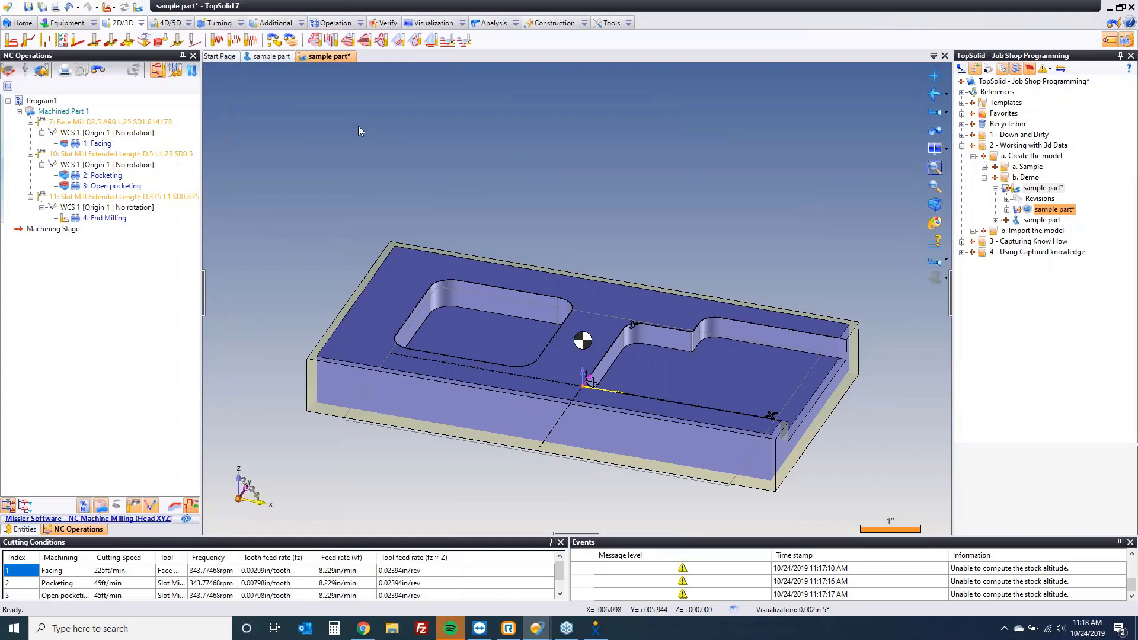
Start a side milling operation on the closed pocket's wall and add the stepped pocket's wall to its geometry.
{"action": "right_click", "coordinate": [497, 311]}
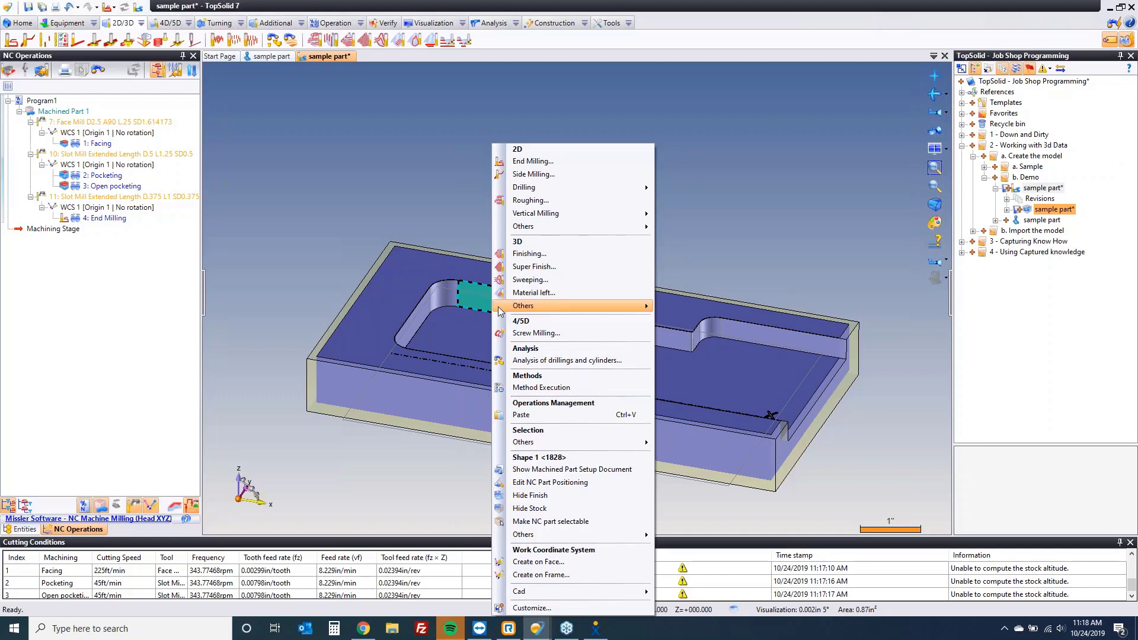
{"action": "left_click", "coordinate": [526, 170]}
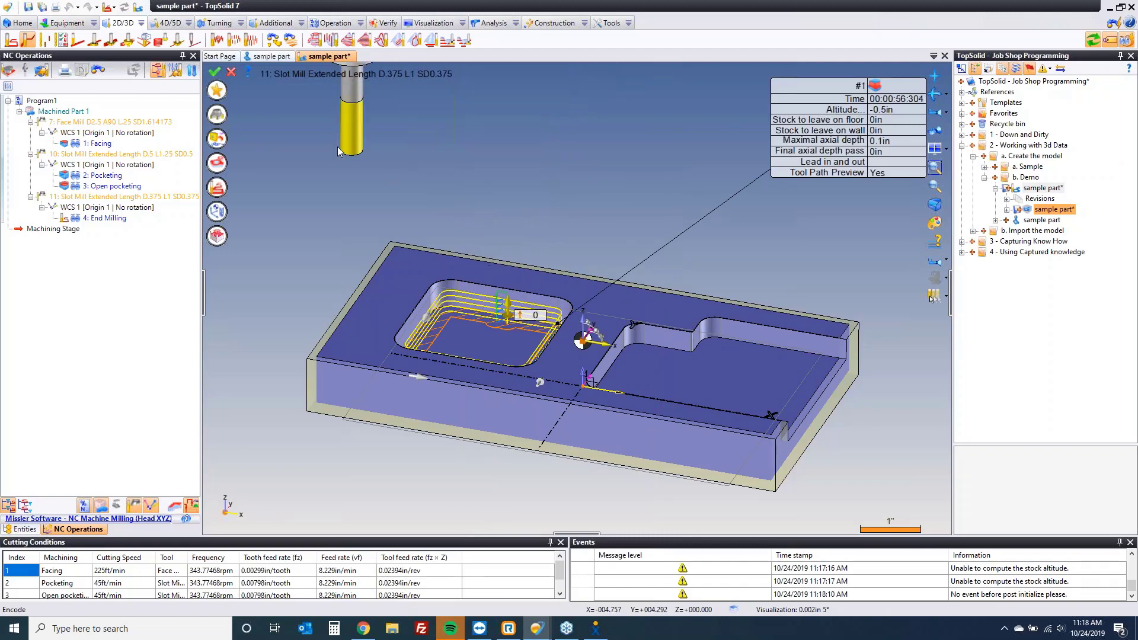
{"action": "left_click", "coordinate": [217, 162]}
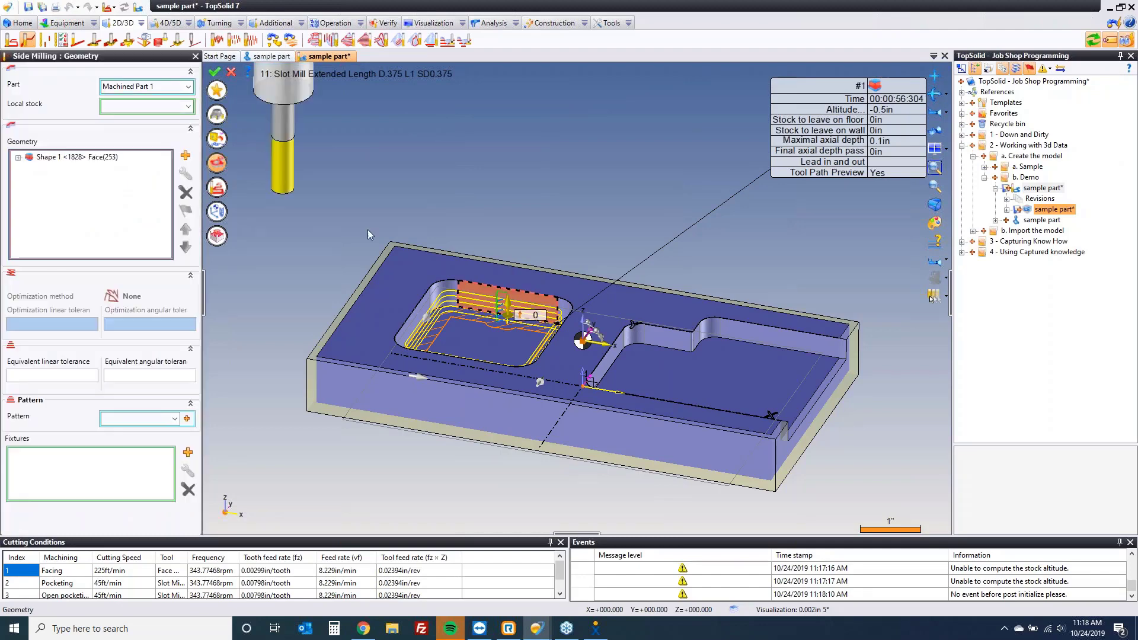
{"action": "left_click", "coordinate": [809, 353]}
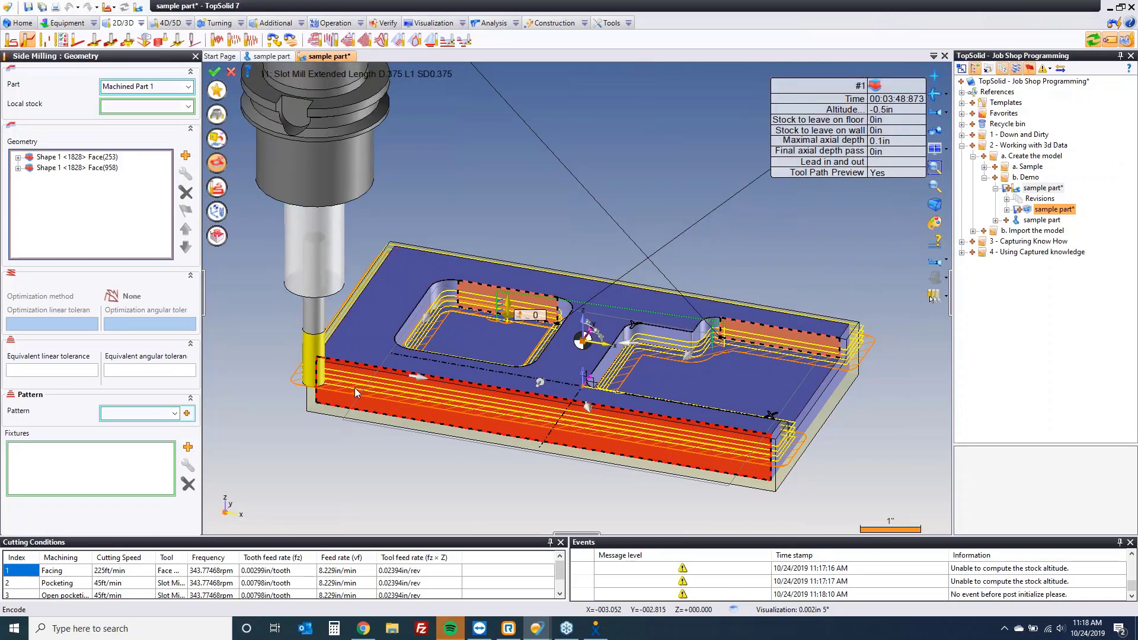
Restrict the stepped pocket's side milling geometry to the pocket walls, excluding the part's outer profile, and accept the operation.
{"action": "scroll", "coordinate": [354, 387], "scroll_direction": "down", "scroll_amount": 3}
{"action": "middle_click_drag", "start_coordinate": [354, 388], "coordinate": [428, 457]}
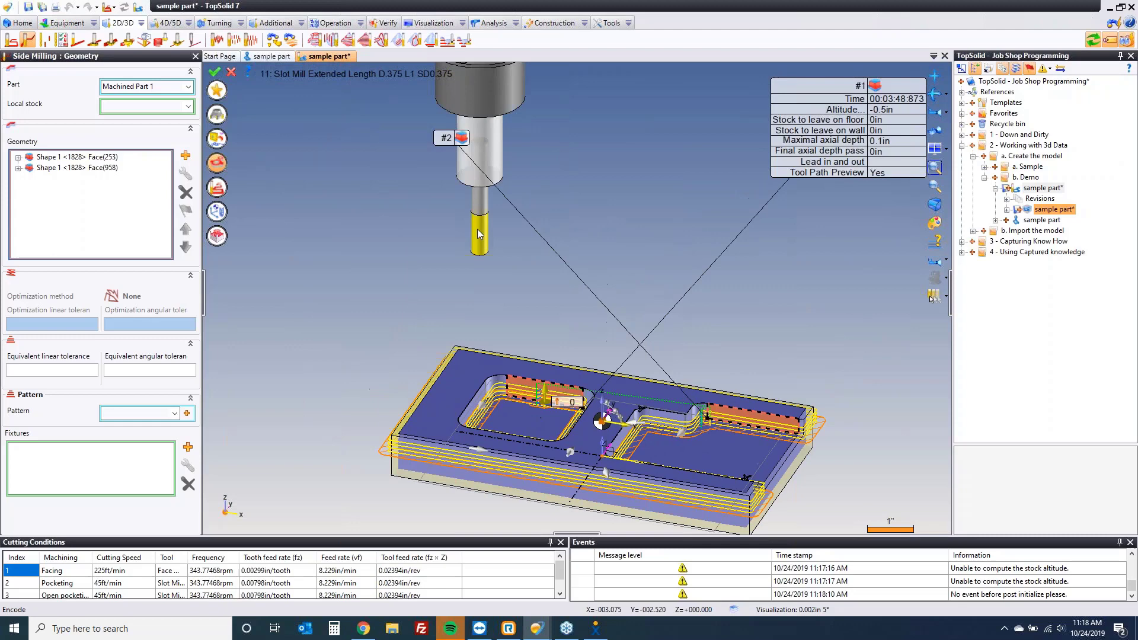
{"action": "left_click", "coordinate": [449, 139]}
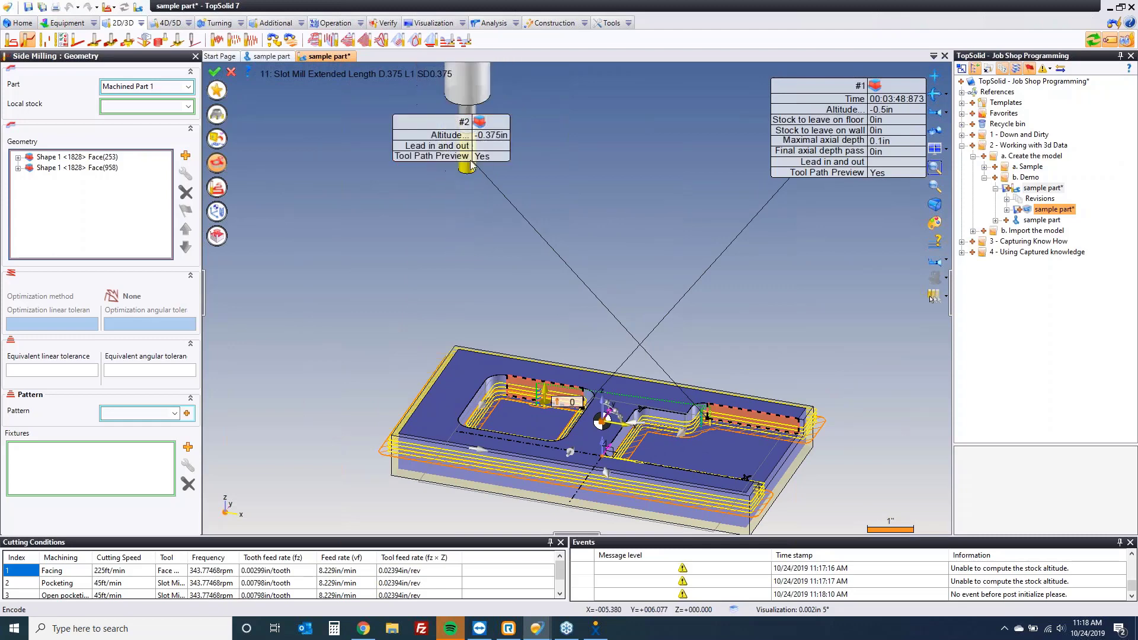
{"action": "left_click", "coordinate": [481, 123]}
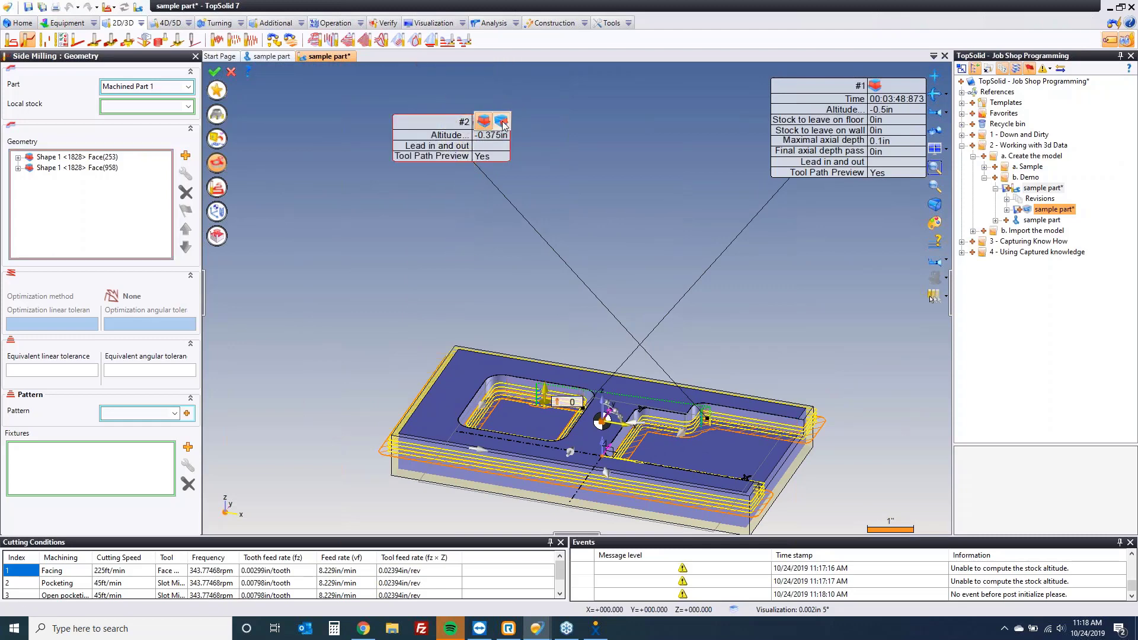
{"action": "left_click", "coordinate": [501, 122]}
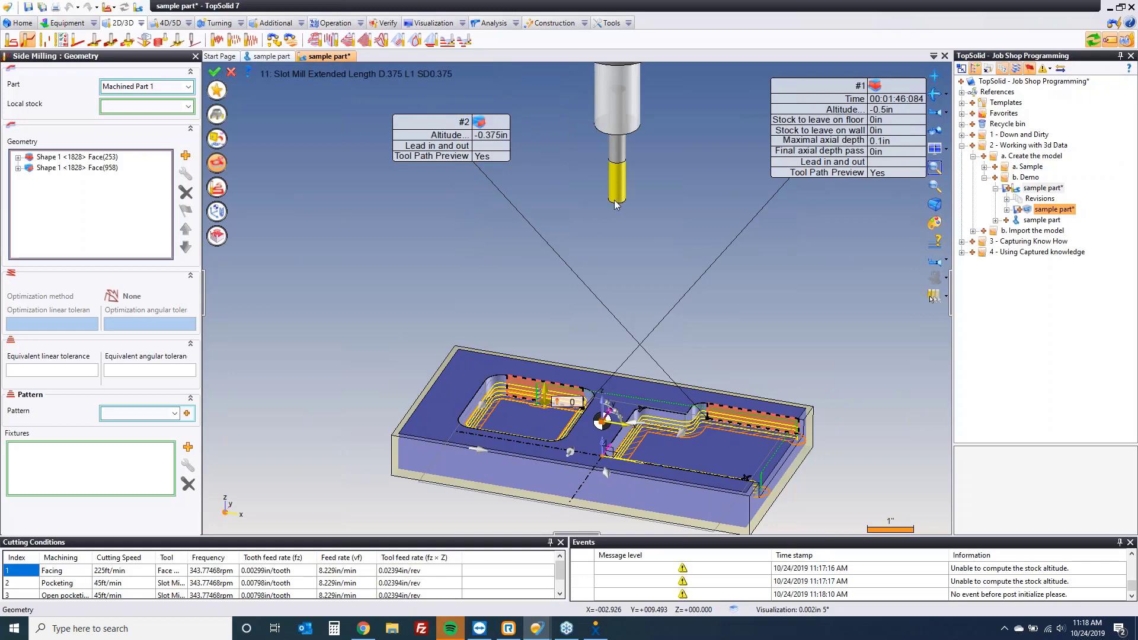
{"action": "left_click", "coordinate": [215, 72]}
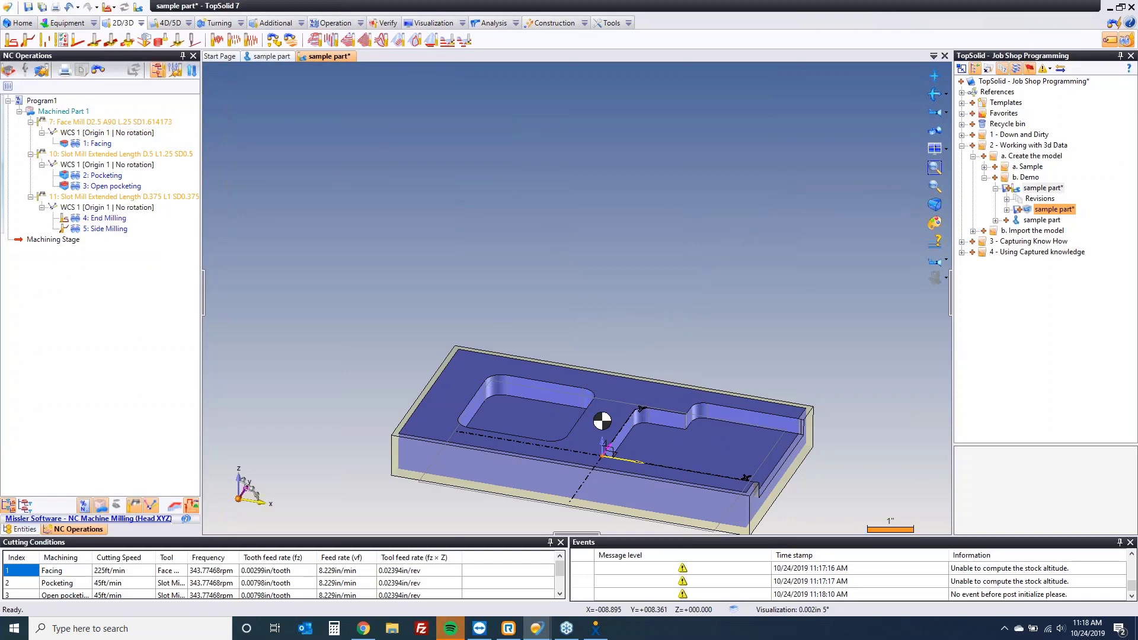
Save the machining document and open a simulation of all operations from Facing through Side Milling.
{"action": "key", "text": "ctrl+s"}
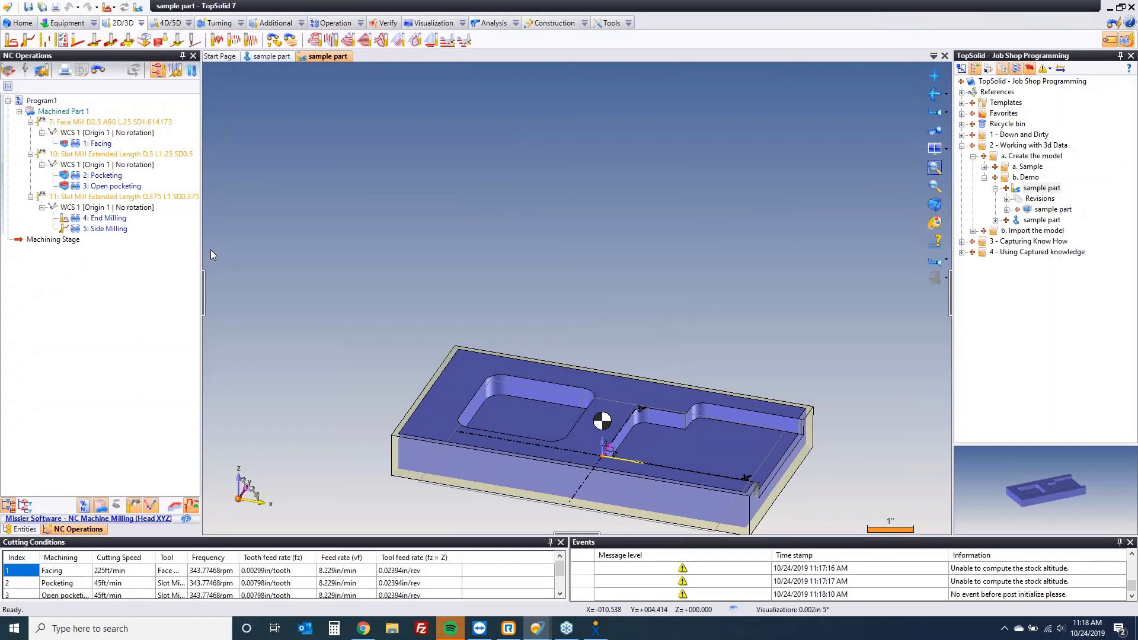
{"action": "left_click_drag", "start_coordinate": [135, 243], "coordinate": [65, 140]}
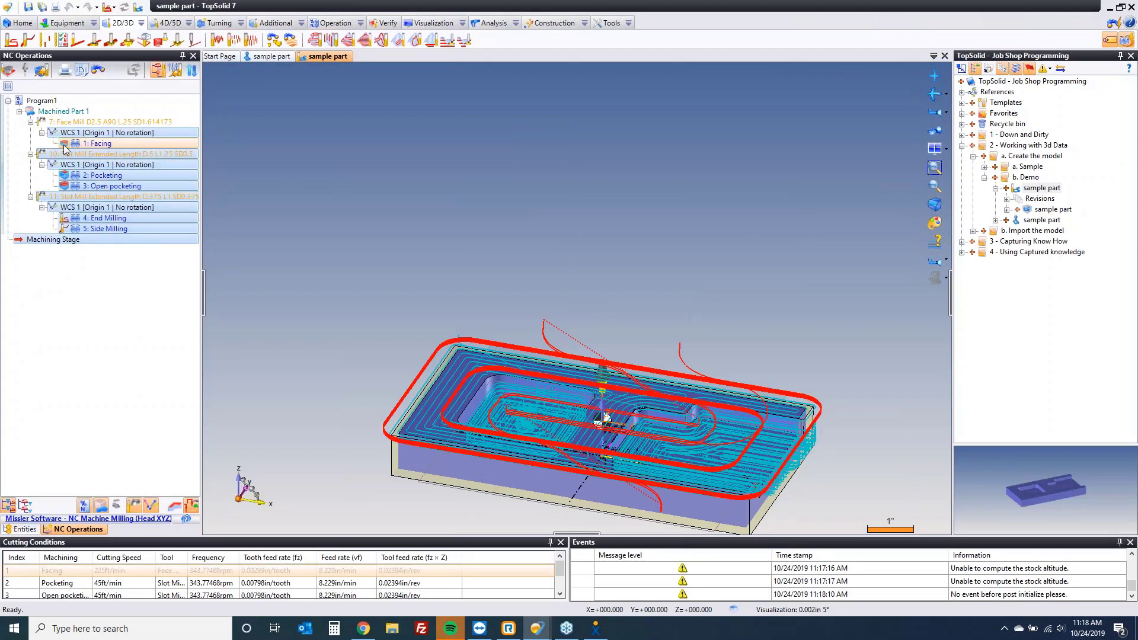
{"action": "left_click", "coordinate": [9, 70]}
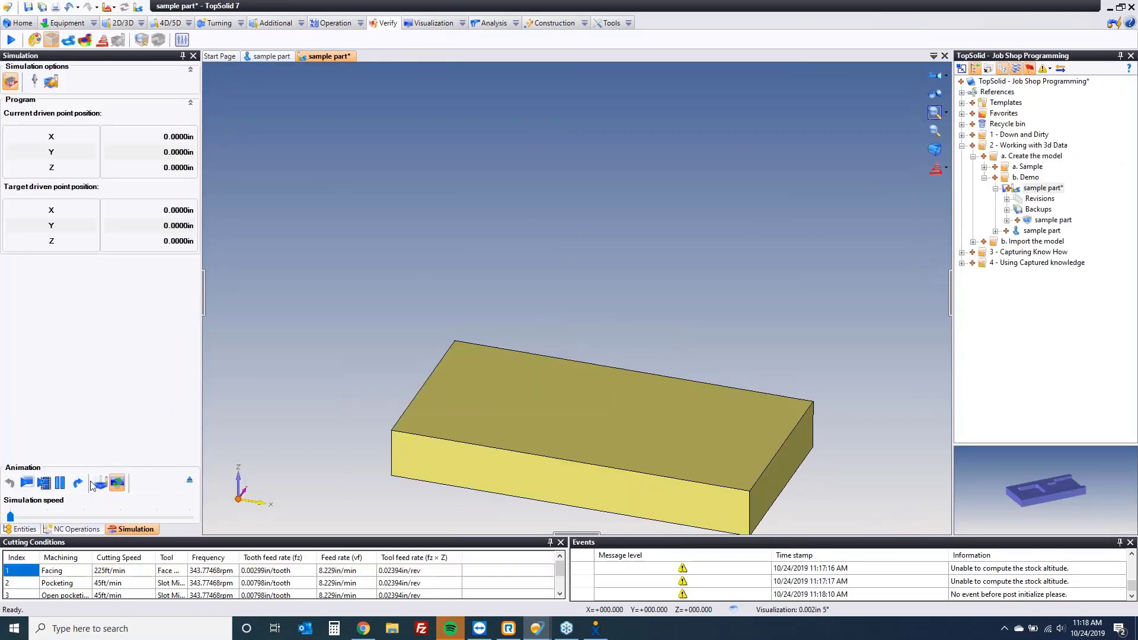
Run the simulation through Side Milling, compare the machined stock with the finished part by deviation colours, and exit the simulation.
{"action": "left_click", "coordinate": [43, 483]}
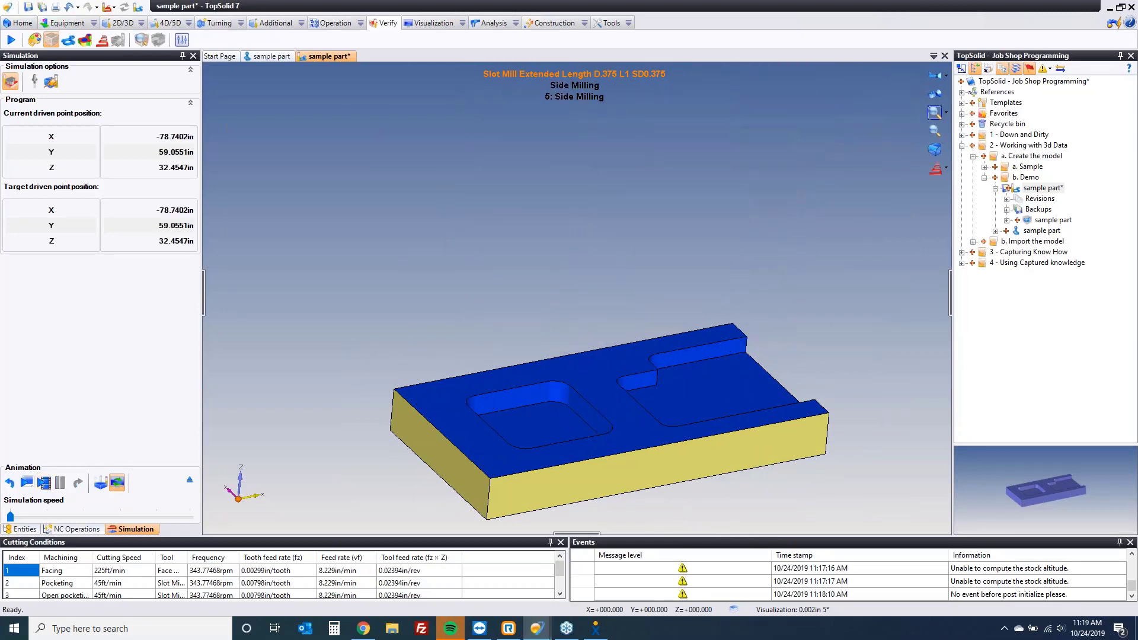
{"action": "left_click", "coordinate": [85, 40]}
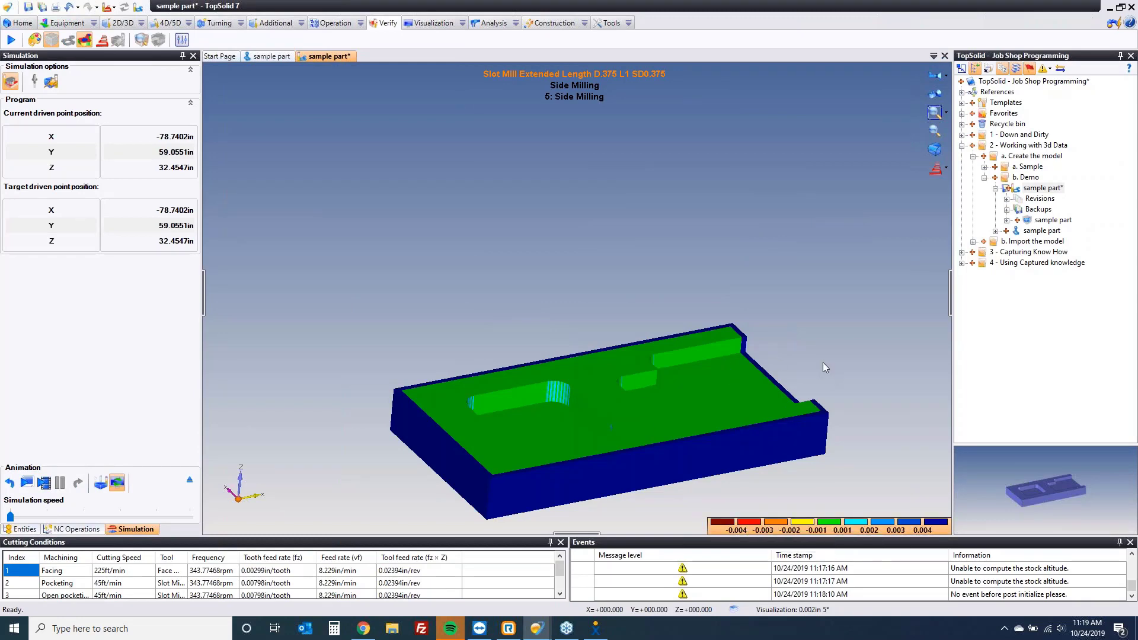
{"action": "left_click", "coordinate": [182, 40]}
{"action": "left_click", "coordinate": [426, 119]}
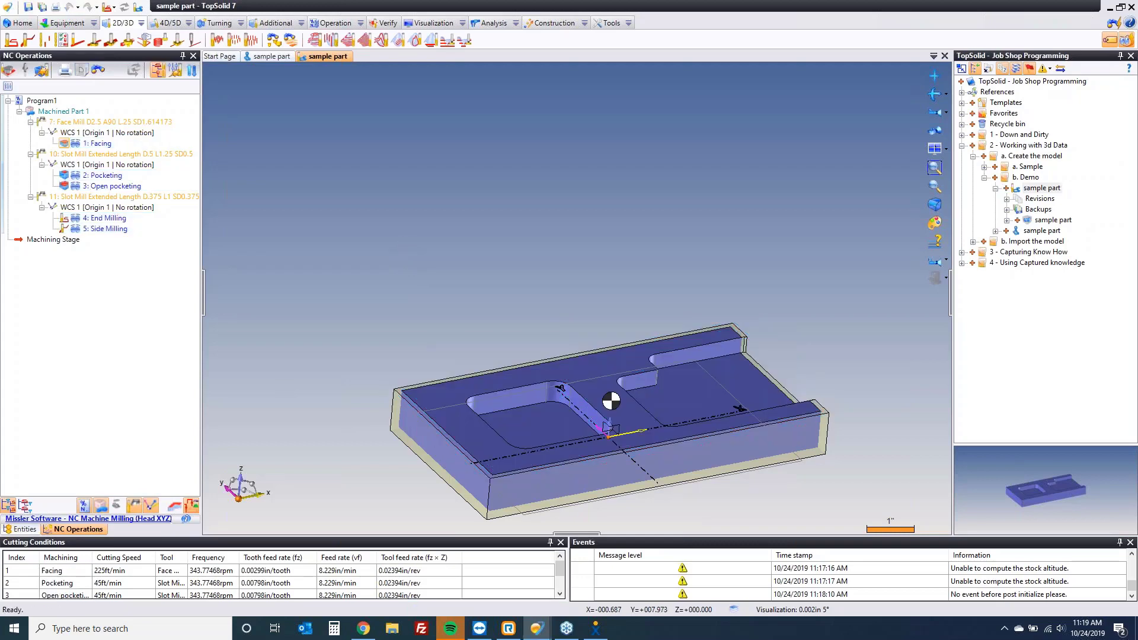
Create a drafting document from the machining document with the Imperial machining template "Operations with drawings".
{"action": "middle_click_drag", "start_coordinate": [412, 255], "coordinate": [390, 236]}
{"action": "right_click", "coordinate": [323, 58]}
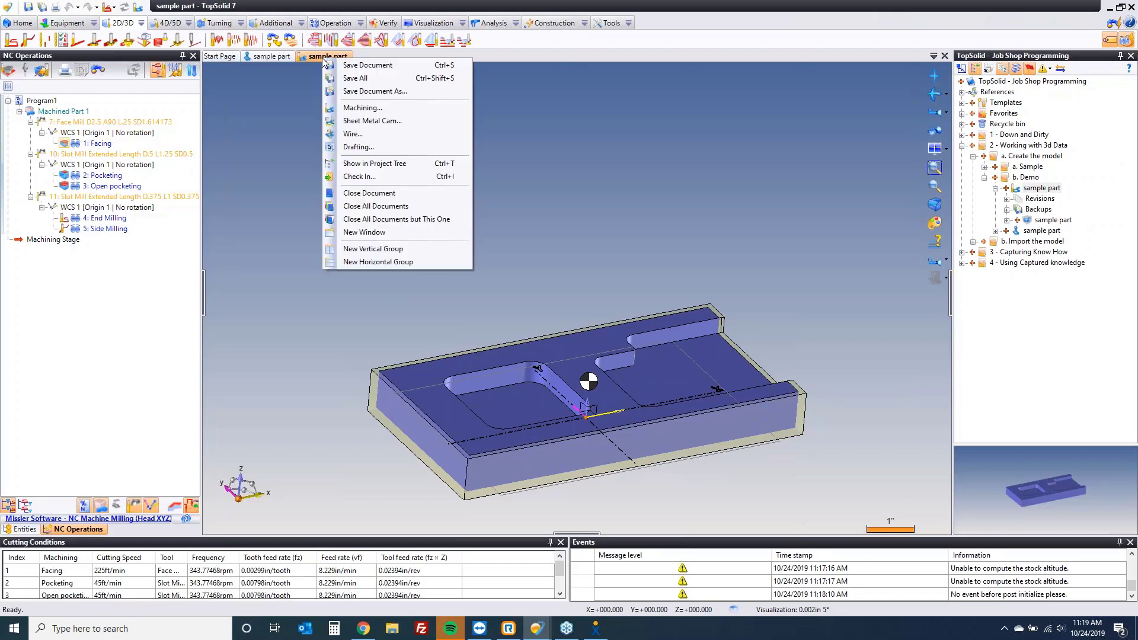
{"action": "left_click", "coordinate": [378, 144]}
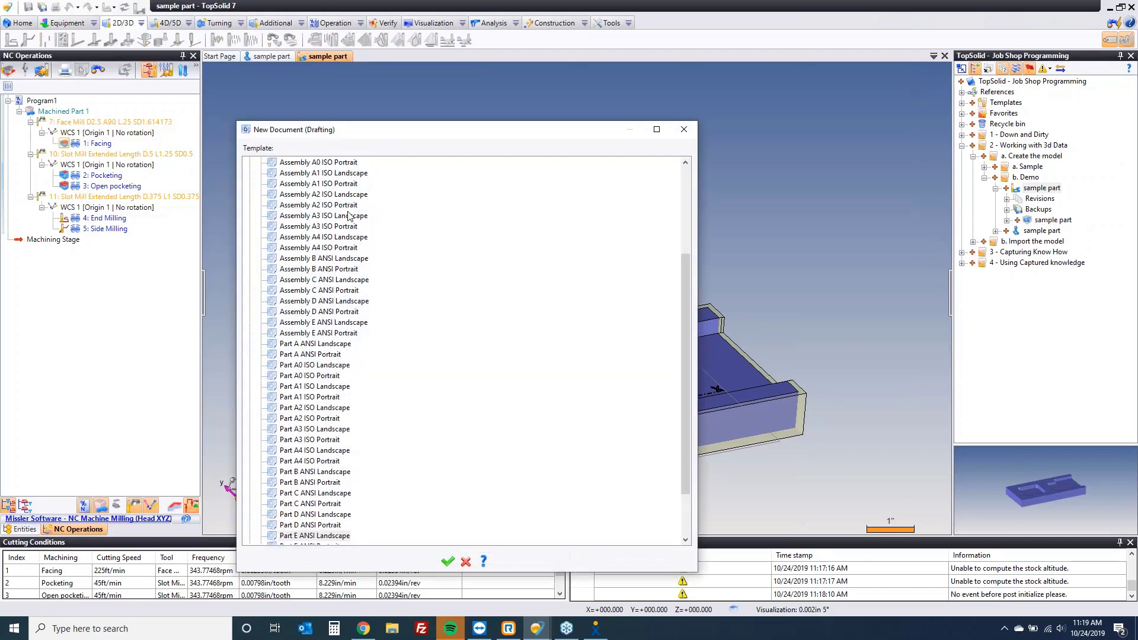
{"action": "double_click", "coordinate": [263, 249]}
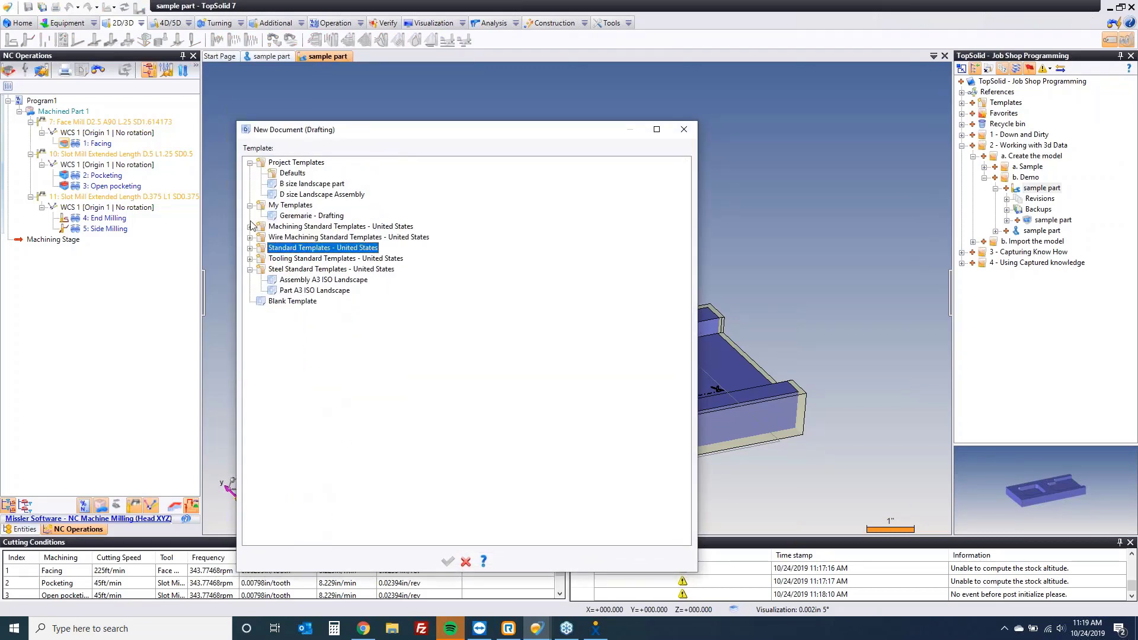
{"action": "left_click", "coordinate": [249, 227]}
{"action": "left_click", "coordinate": [261, 248]}
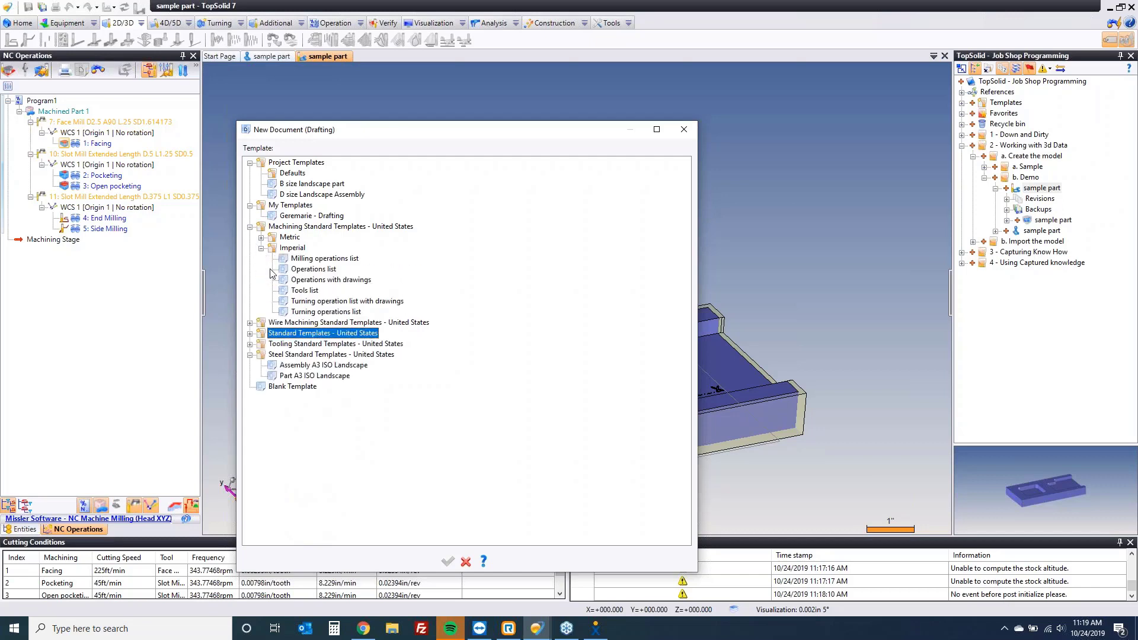
{"action": "left_click", "coordinate": [339, 283]}
{"action": "double_click", "coordinate": [340, 283]}
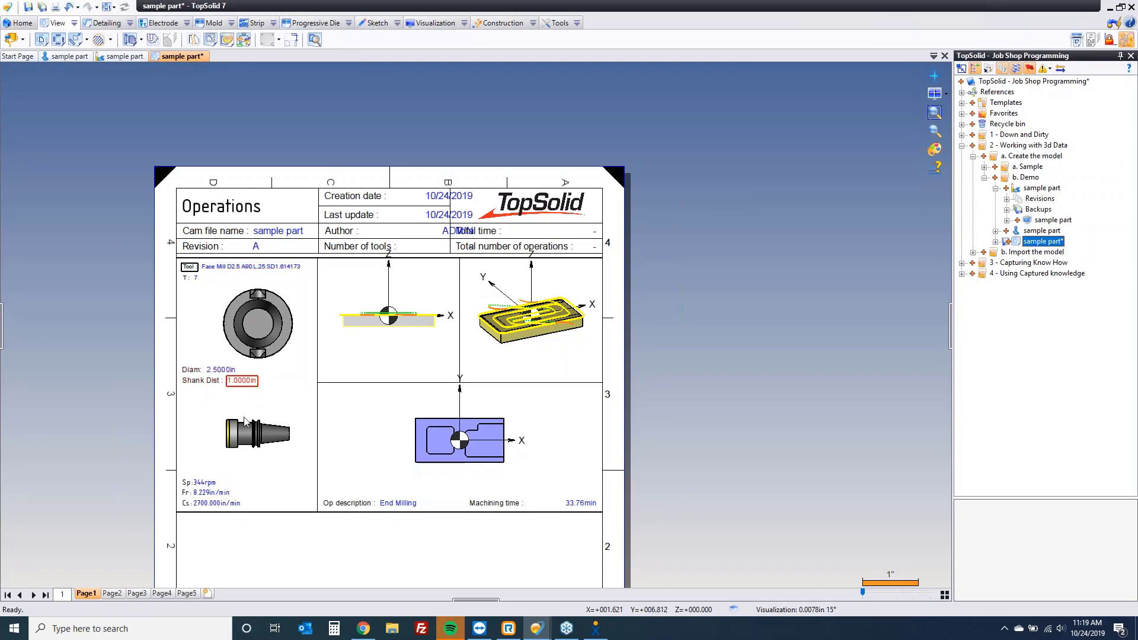
Examine the operation sheets on pages 1 to 5, checking the tool data, toolpath views and machining times.
{"action": "scroll", "coordinate": [505, 314], "scroll_direction": "up", "scroll_amount": 4}
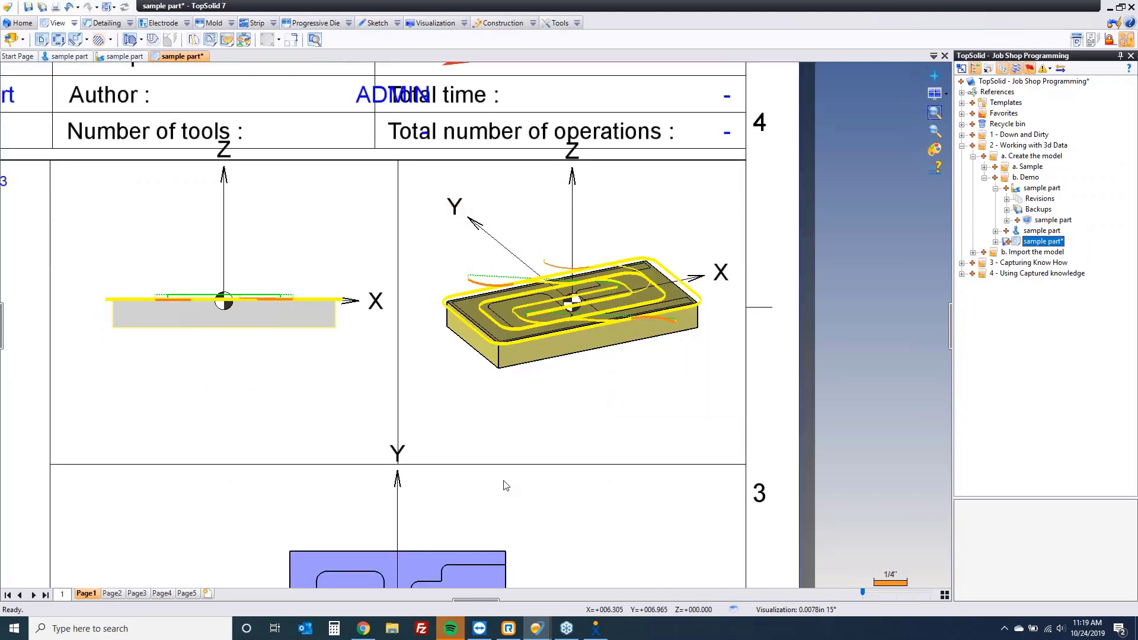
{"action": "scroll", "coordinate": [472, 413], "scroll_direction": "down", "scroll_amount": 5}
{"action": "scroll", "coordinate": [348, 516], "scroll_direction": "up", "scroll_amount": 3}
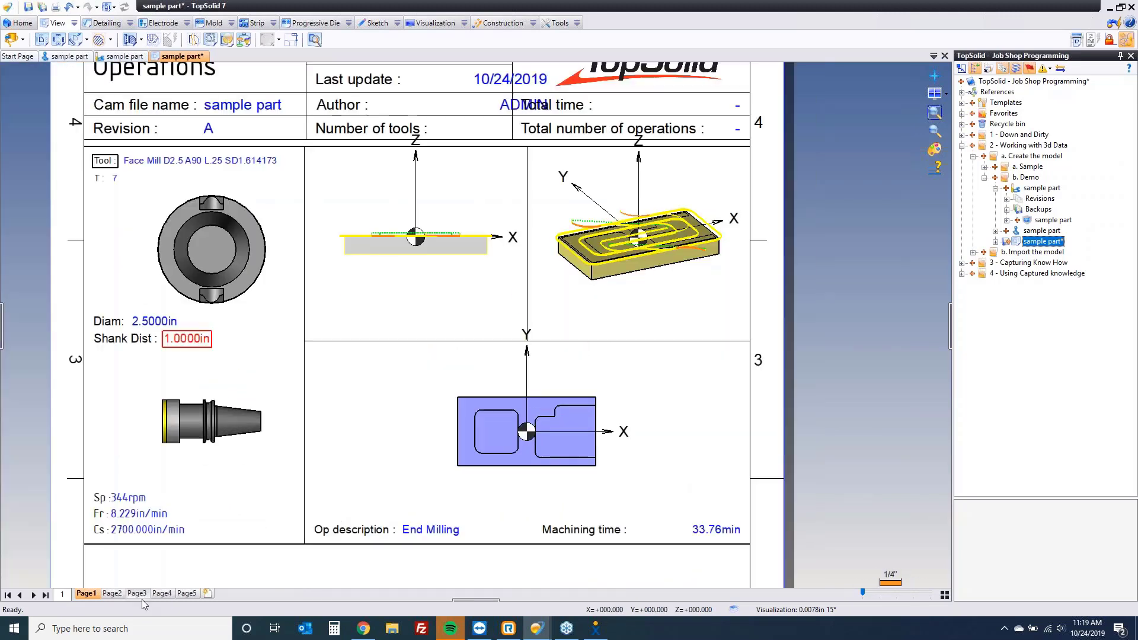
{"action": "left_click", "coordinate": [111, 593]}
{"action": "left_click", "coordinate": [136, 593]}
{"action": "left_click", "coordinate": [161, 593]}
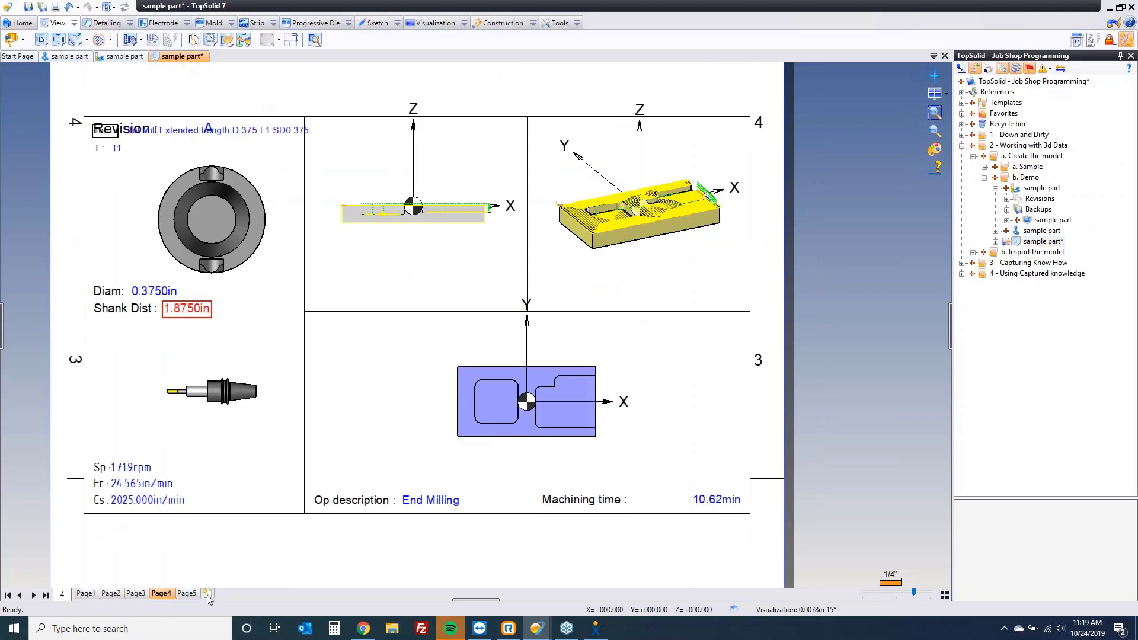
{"action": "left_click", "coordinate": [207, 594]}
{"action": "left_click", "coordinate": [186, 593]}
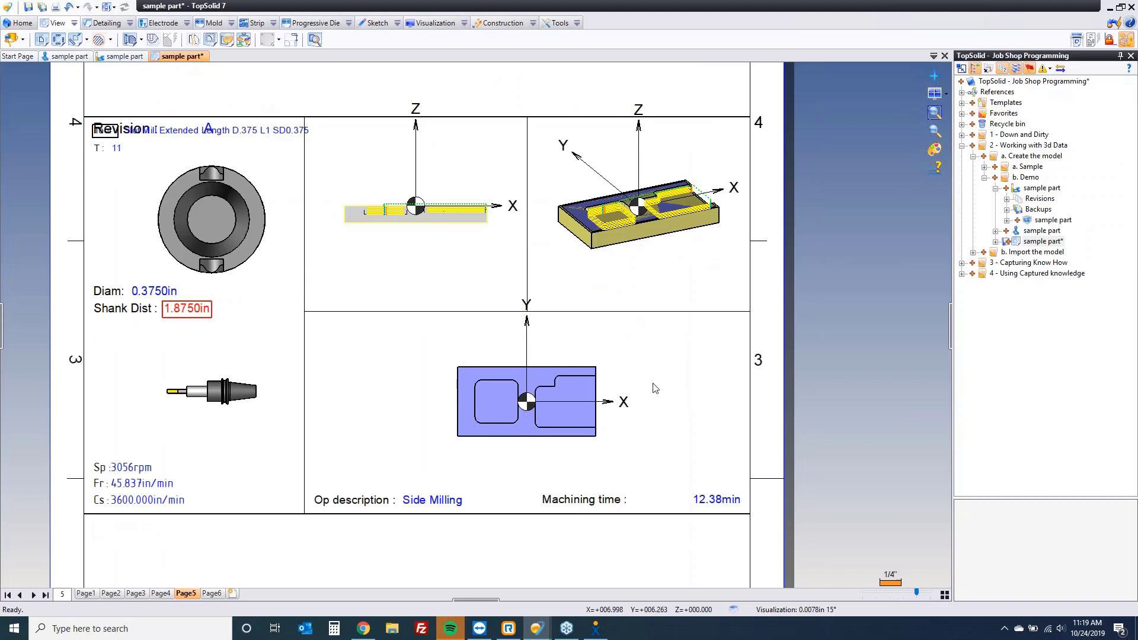
Dimension the closed pocket's height and width in the top view of the Side Milling sheet, placing both dimensions outside the part.
{"action": "scroll", "coordinate": [557, 382], "scroll_direction": "up", "scroll_amount": 2}
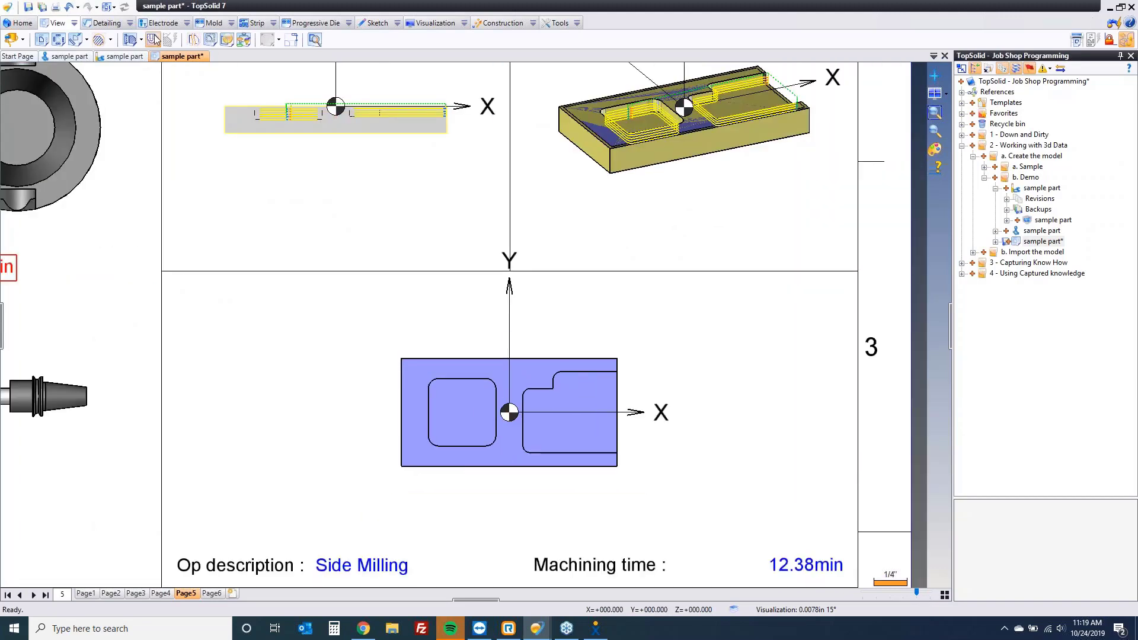
{"action": "left_click", "coordinate": [117, 25]}
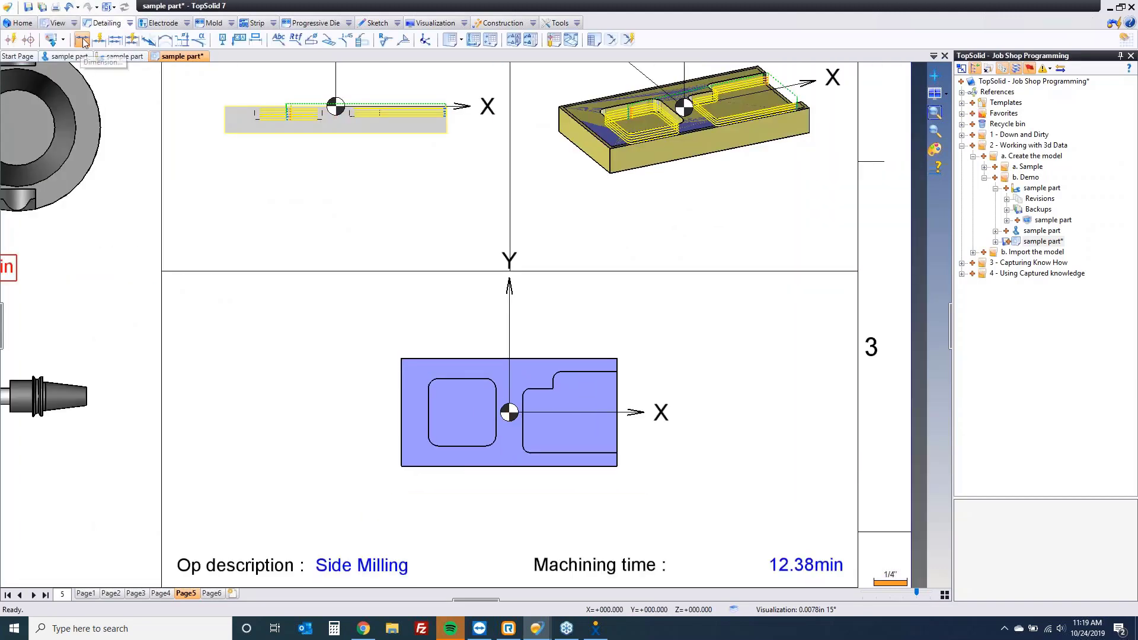
{"action": "left_click", "coordinate": [83, 40]}
{"action": "left_click", "coordinate": [463, 379]}
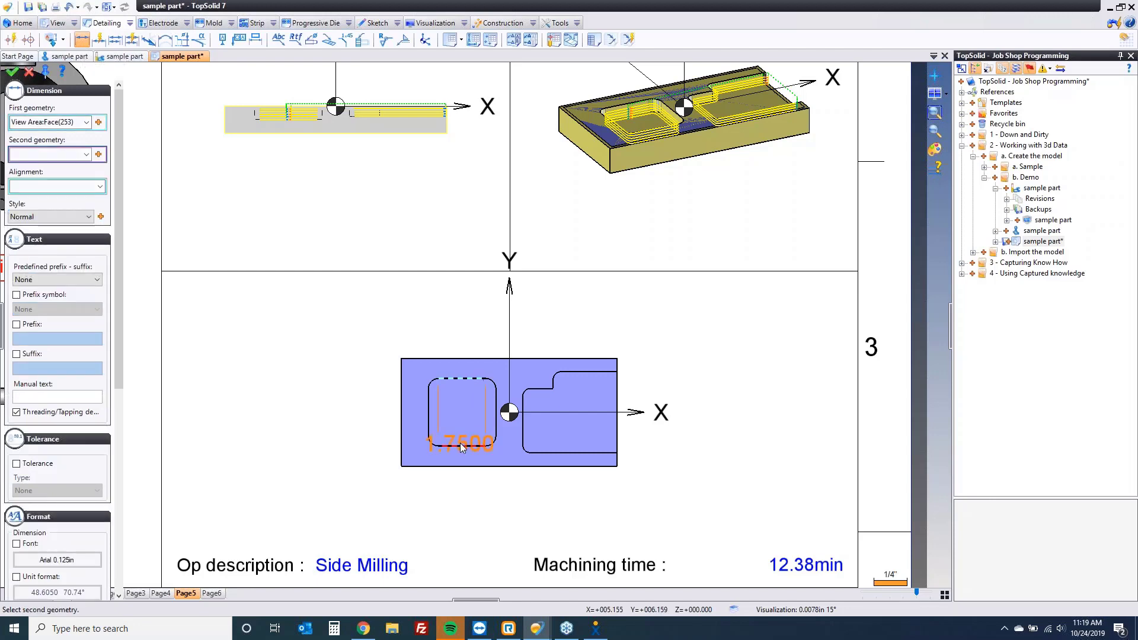
{"action": "left_click", "coordinate": [342, 414]}
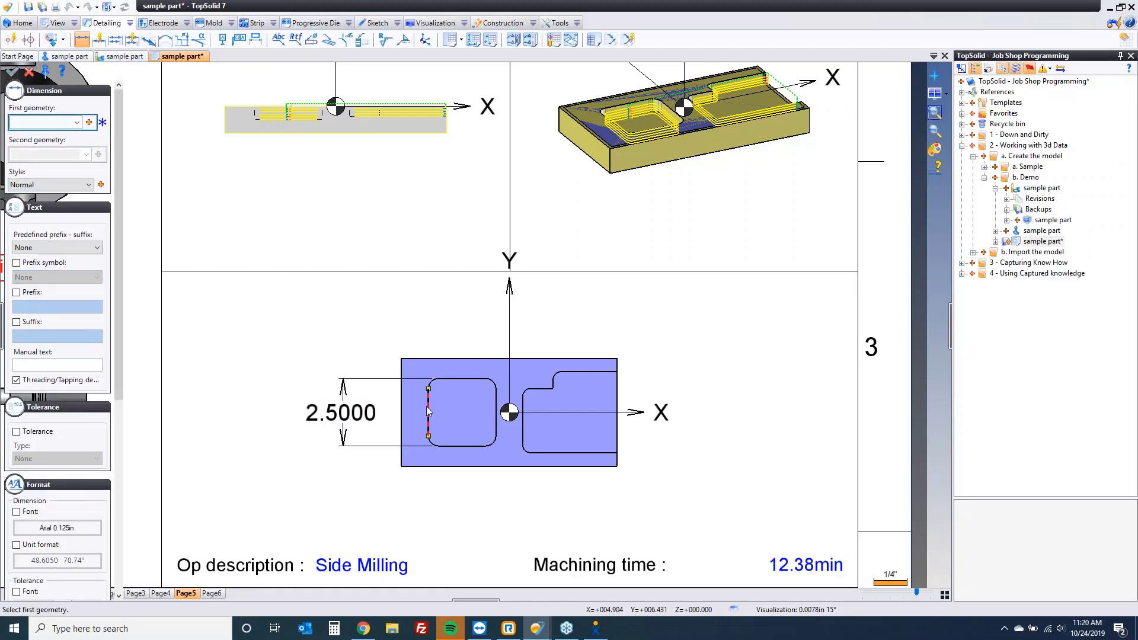
{"action": "left_click", "coordinate": [497, 409]}
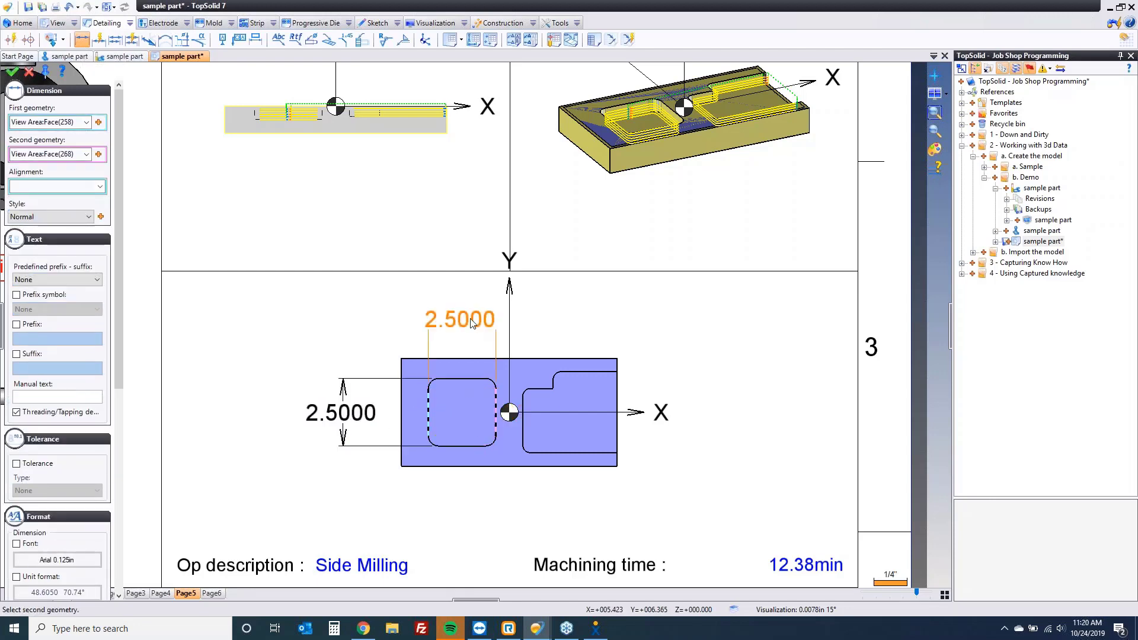
{"action": "left_click", "coordinate": [312, 320]}
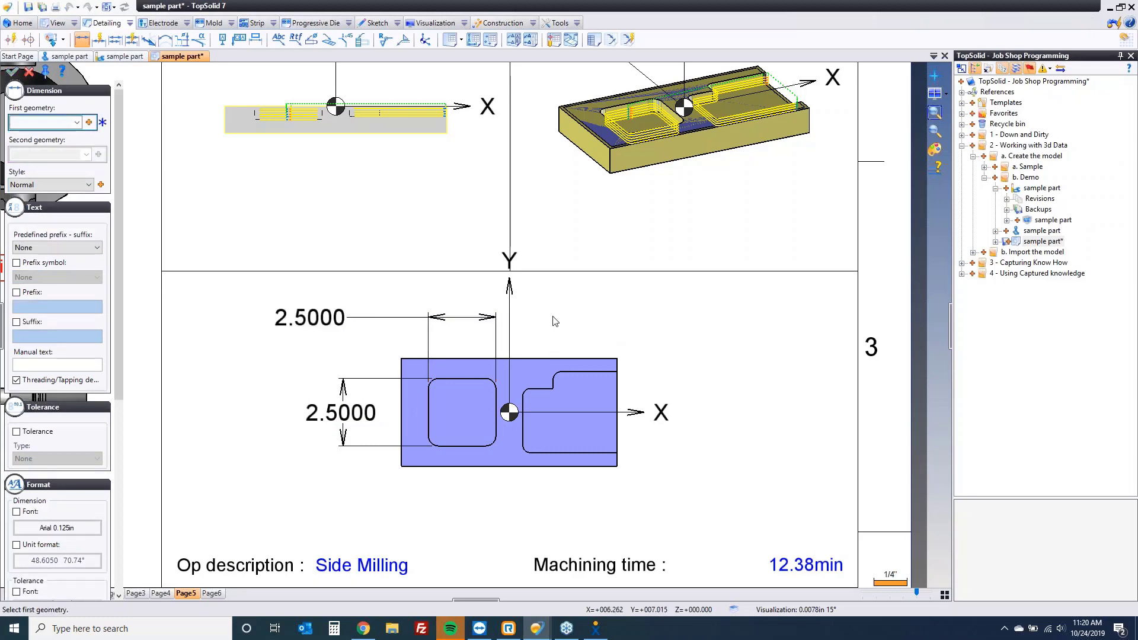
{"action": "key", "text": "Escape"}
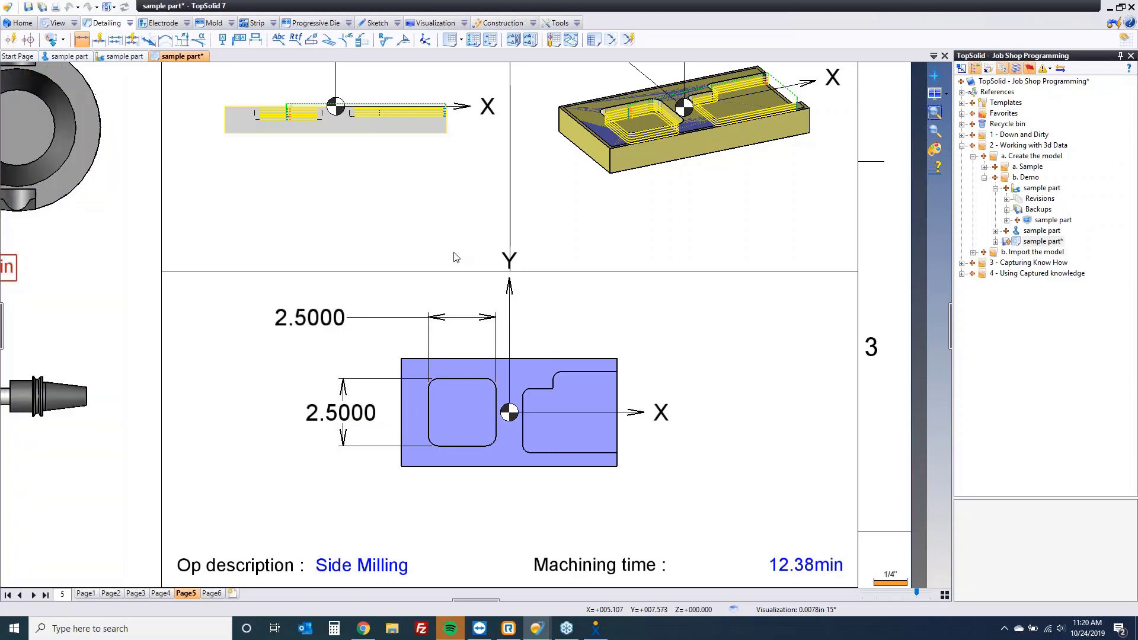
Save the drafting document and close the drafting, machining and part documents.
{"action": "key", "text": "ctrl+s"}
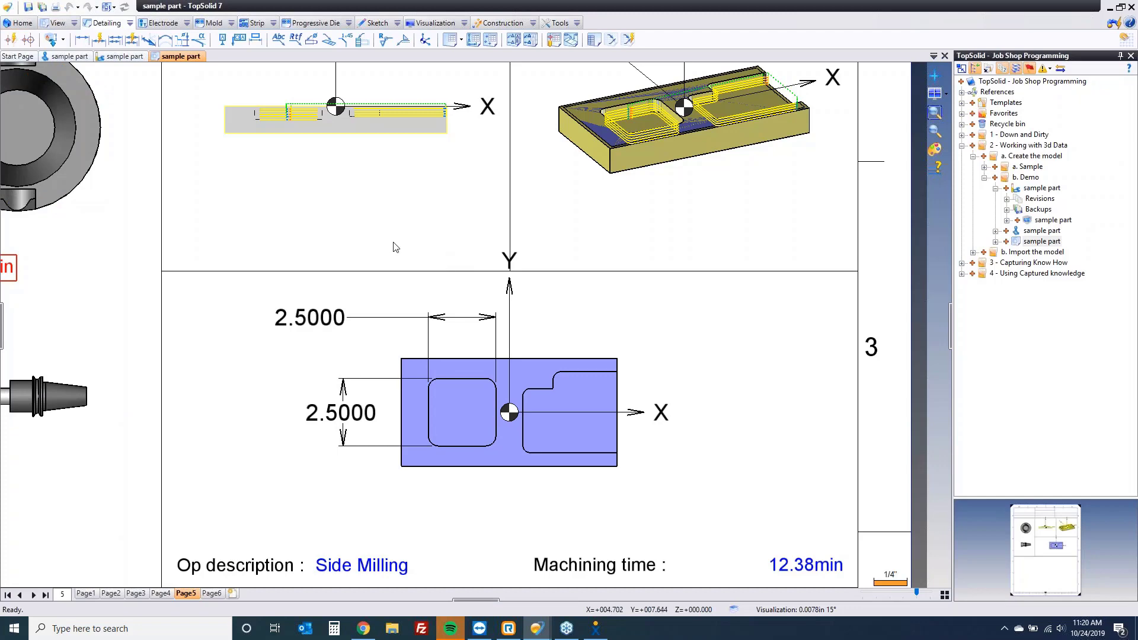
{"action": "middle_click", "coordinate": [168, 57]}
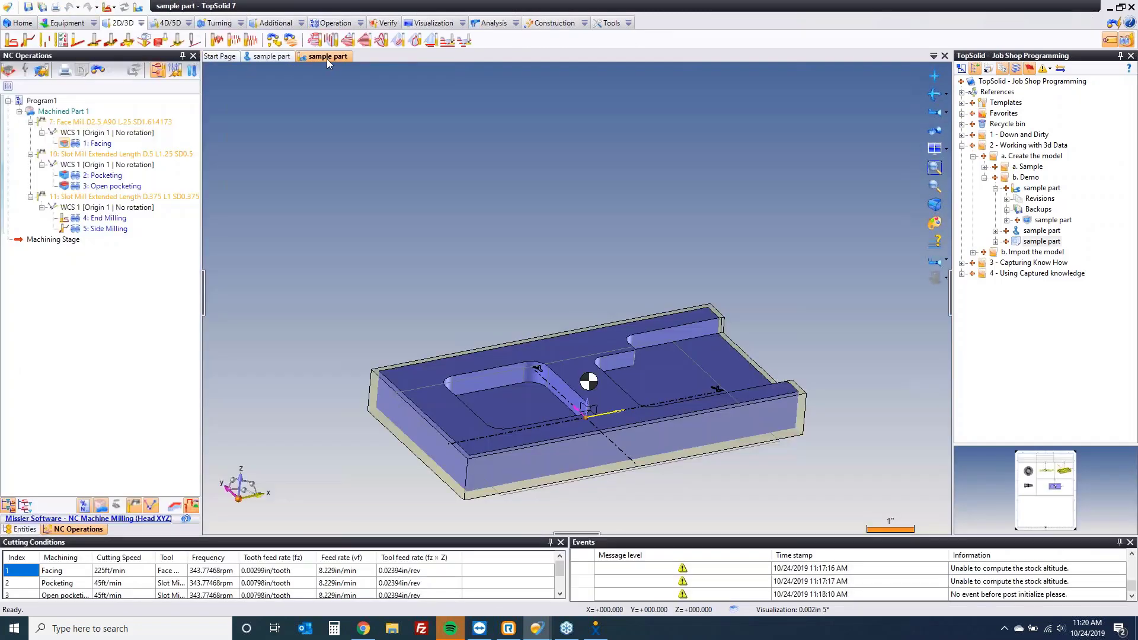
{"action": "middle_click", "coordinate": [314, 58]}
{"action": "middle_click", "coordinate": [76, 56]}
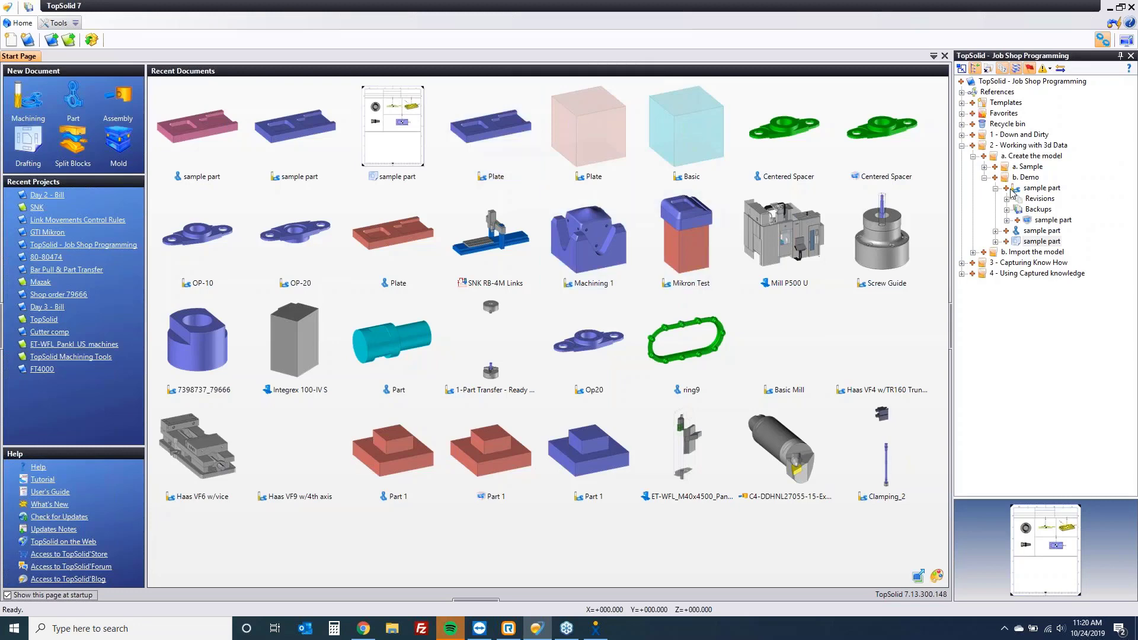
Preview the Centered Spacer part from the Sample folder under "b. Import the model" in an enlarged, rotated 3D preview.
{"action": "left_click", "coordinate": [985, 177]}
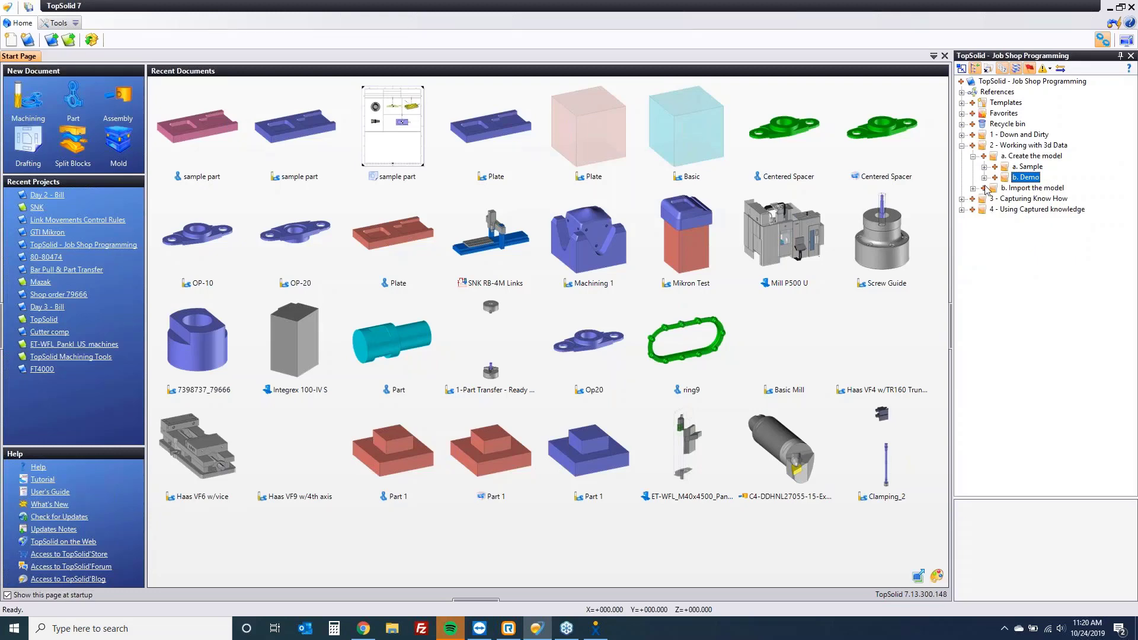
{"action": "left_click", "coordinate": [984, 188]}
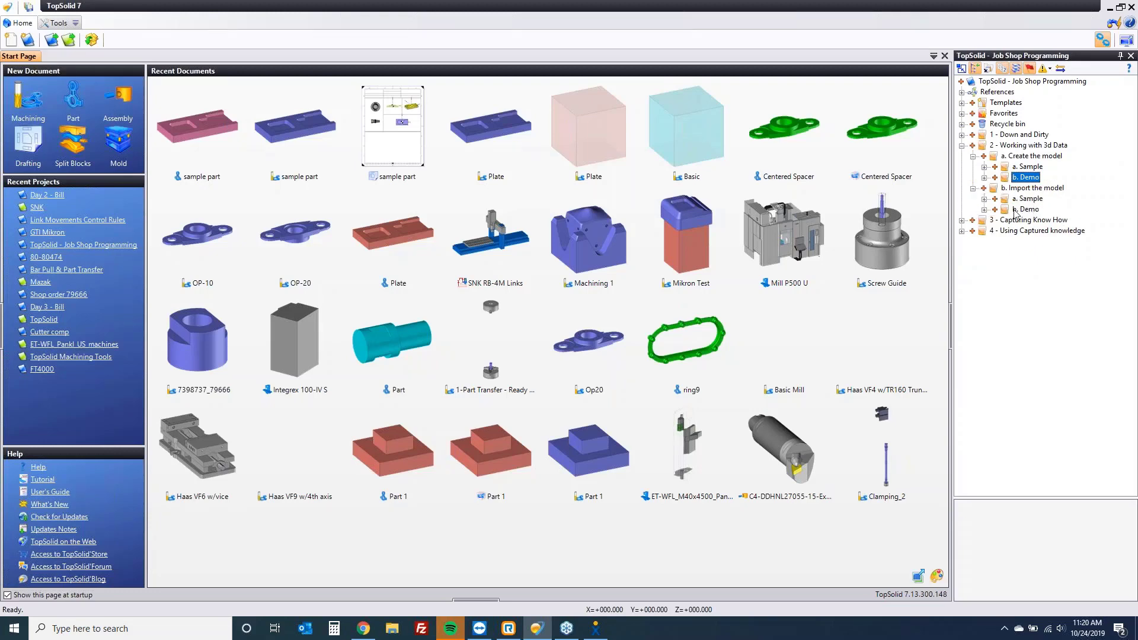
{"action": "left_click", "coordinate": [984, 198]}
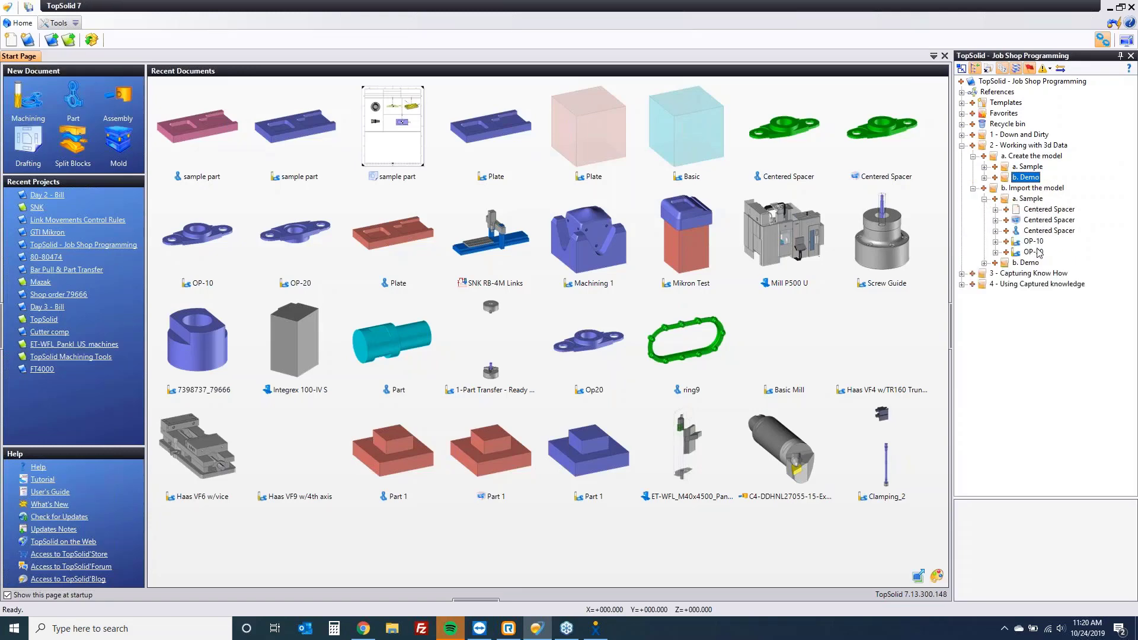
{"action": "left_click", "coordinate": [1037, 230]}
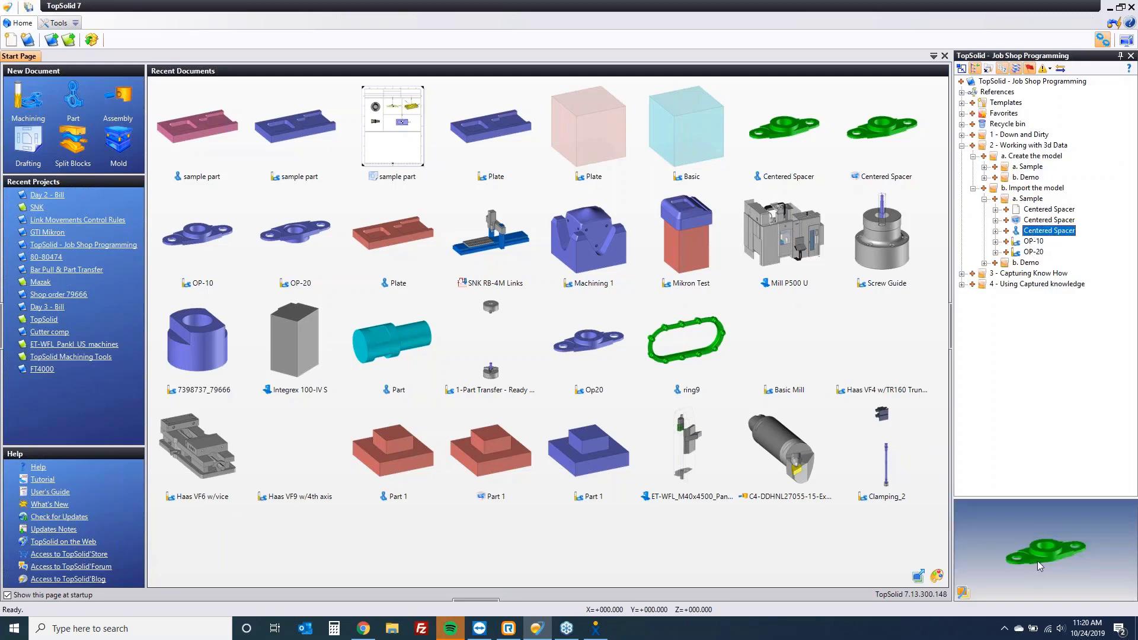
{"action": "left_click_drag", "start_coordinate": [1012, 498], "coordinate": [1011, 375]}
{"action": "left_click", "coordinate": [1047, 490]}
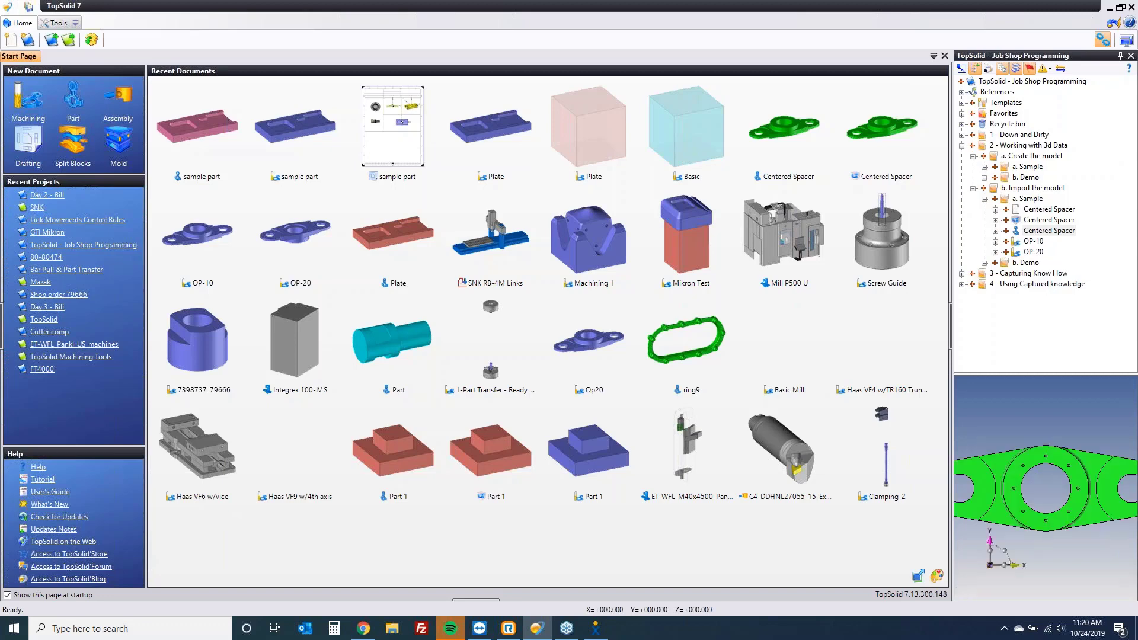
{"action": "middle_click_drag", "start_coordinate": [1047, 491], "coordinate": [1086, 471]}
{"action": "scroll", "coordinate": [1083, 483], "scroll_direction": "up", "scroll_amount": 3}
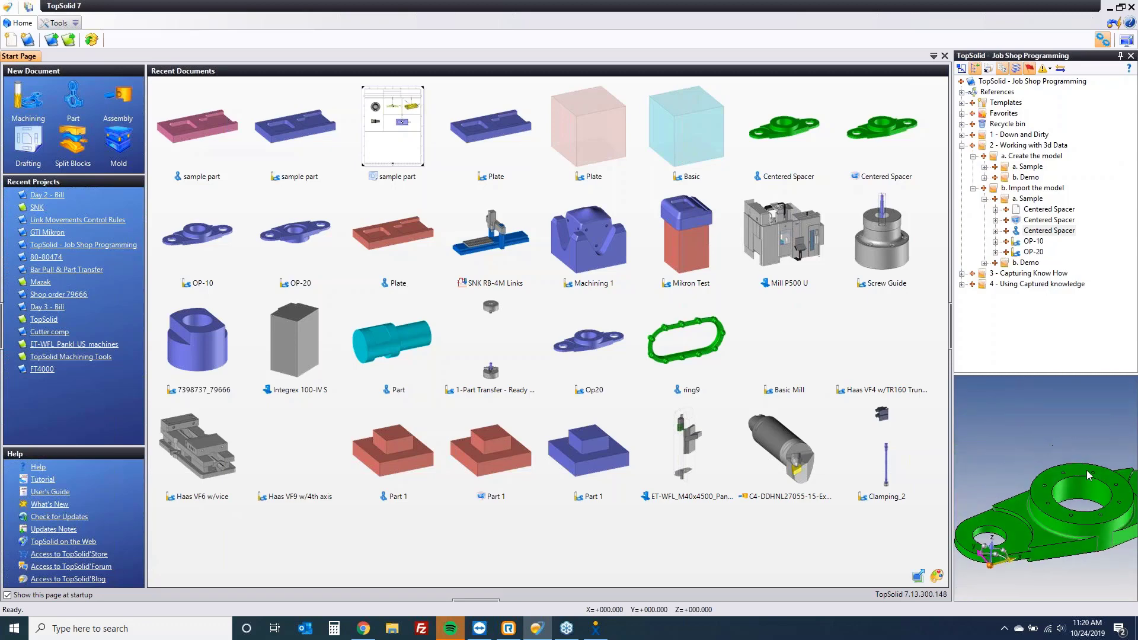
Preview the OP-10 and OP-20 machining documents and collapse the Sample folder.
{"action": "left_click", "coordinate": [1030, 241]}
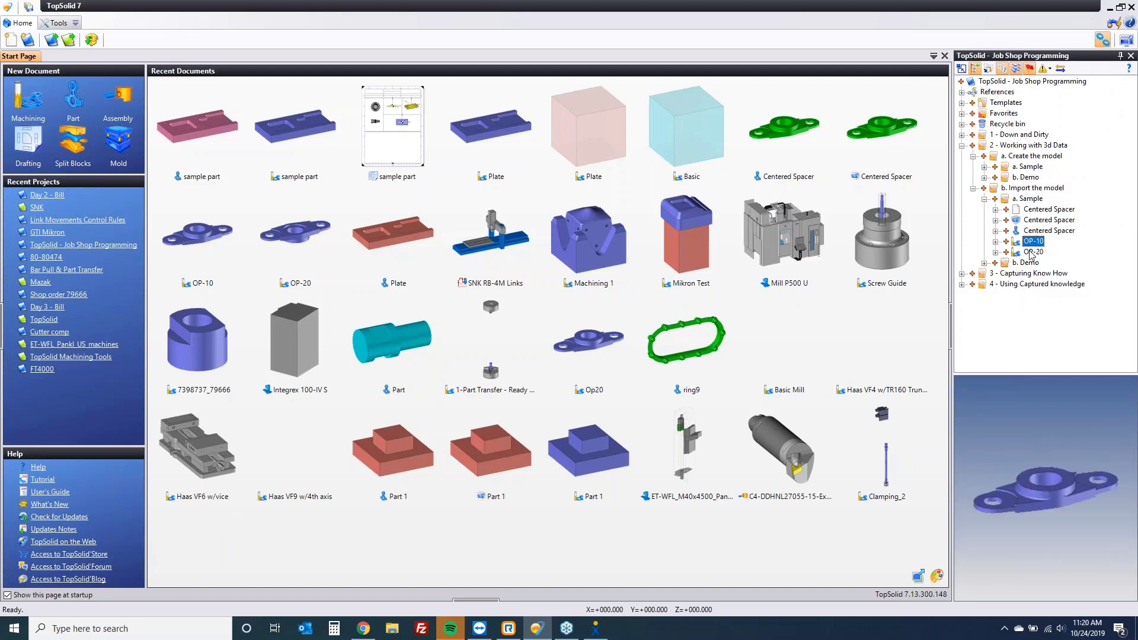
{"action": "left_click", "coordinate": [1029, 252]}
{"action": "left_click", "coordinate": [1031, 242]}
{"action": "left_click", "coordinate": [1031, 241]}
{"action": "left_click", "coordinate": [984, 199]}
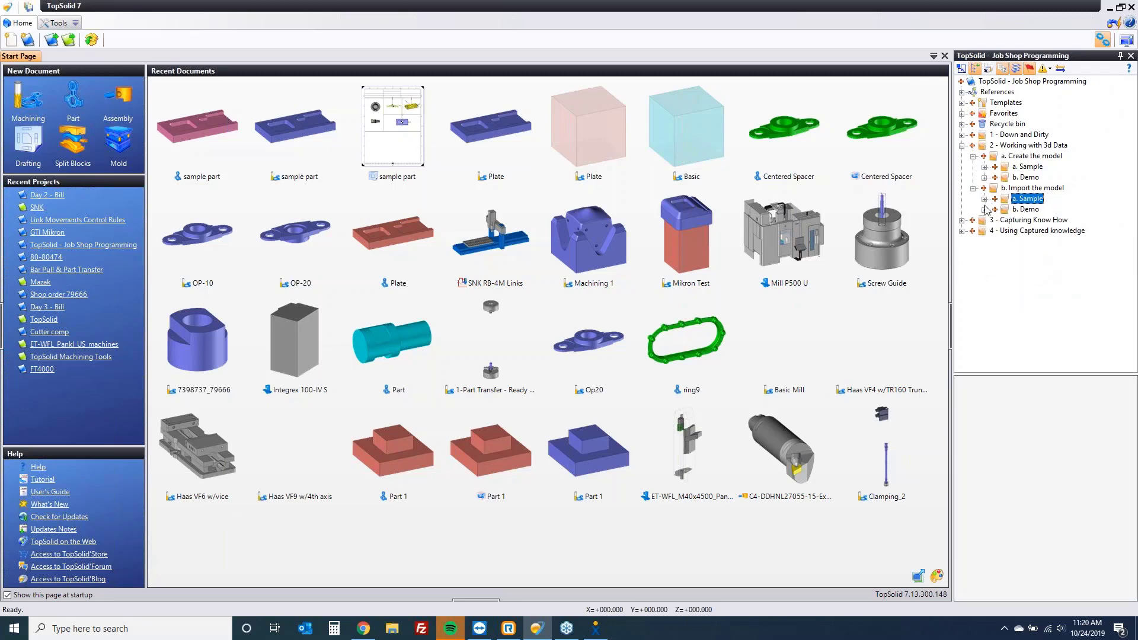
Expand the Demo folder under "b. Import the model" and examine the file formats available for importing with conversion, leaving without importing a file.
{"action": "left_click", "coordinate": [984, 210]}
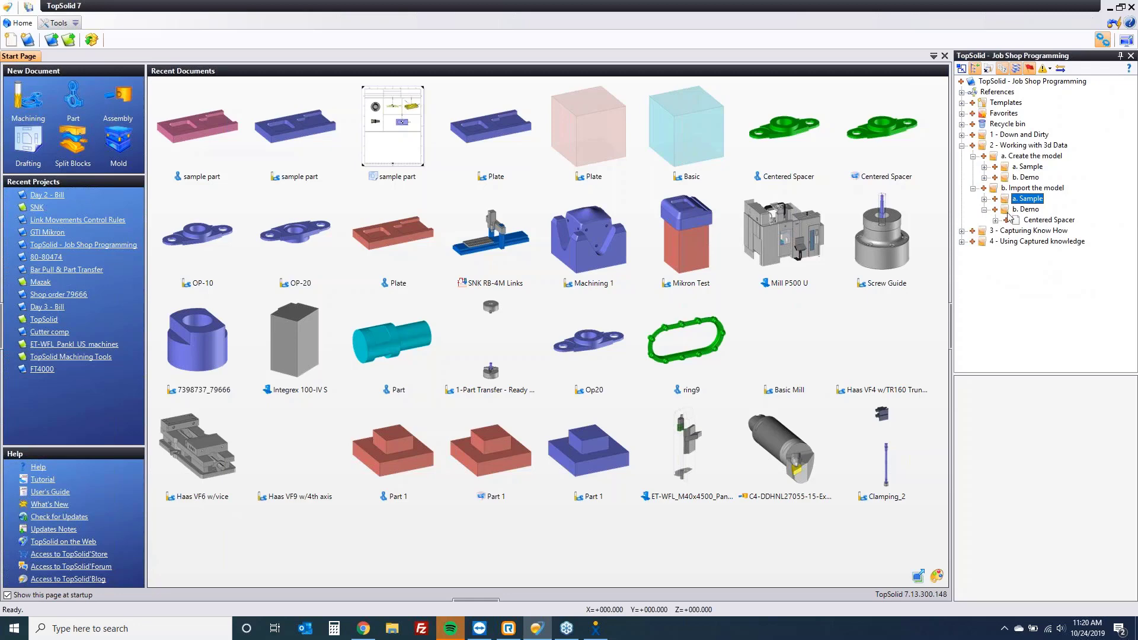
{"action": "right_click", "coordinate": [1037, 222]}
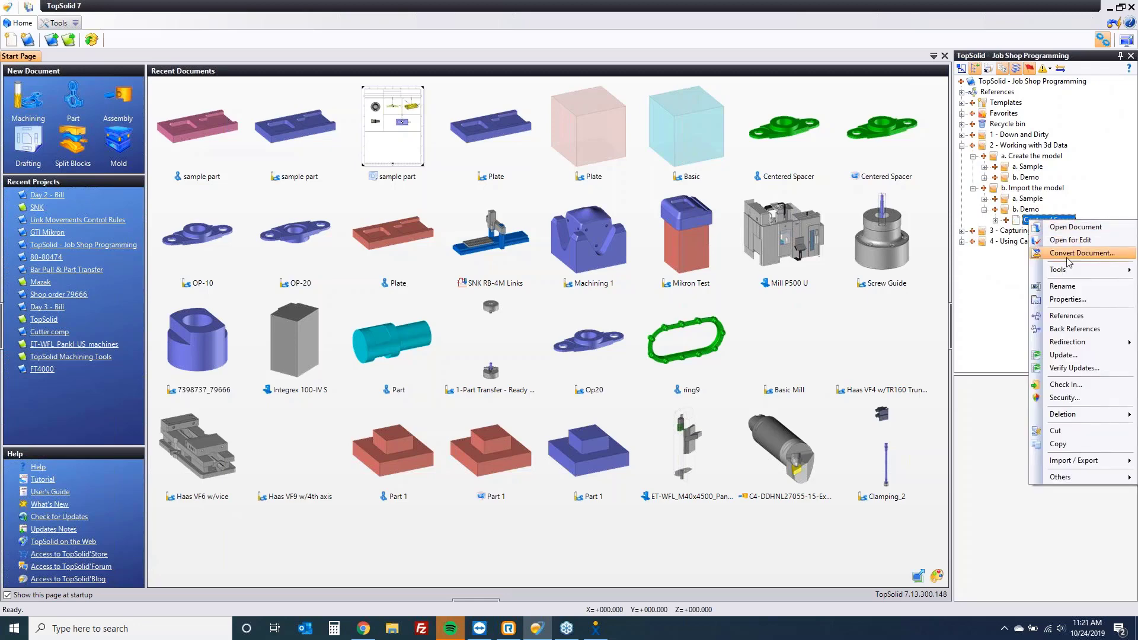
{"action": "right_click", "coordinate": [1021, 211]}
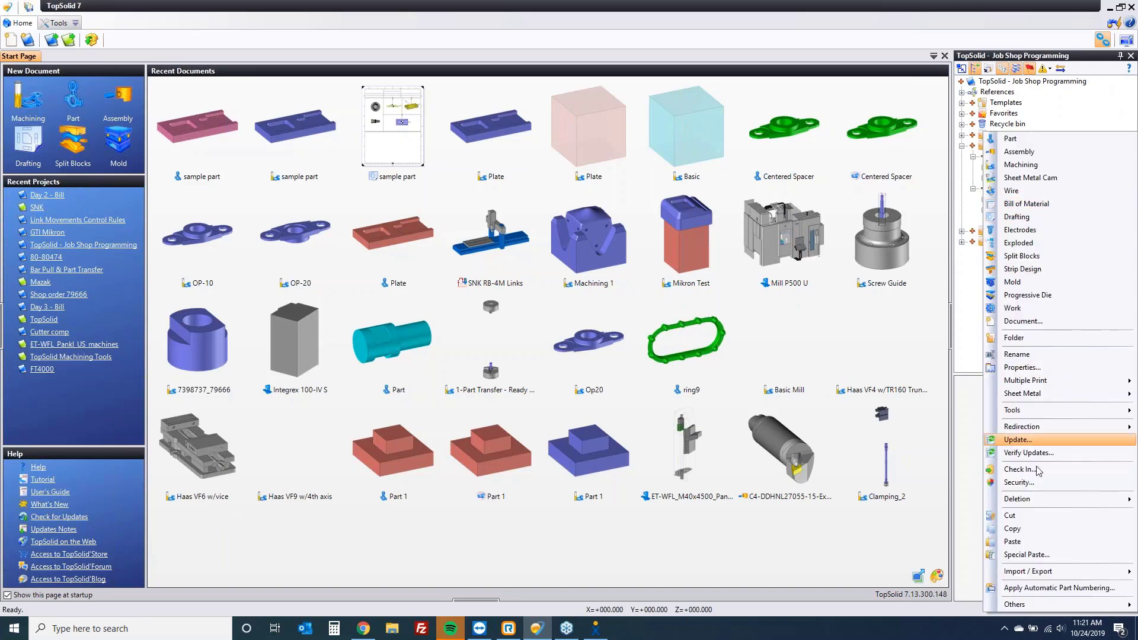
{"action": "mouse_move", "coordinate": [1043, 571]}
{"action": "left_click", "coordinate": [877, 571]}
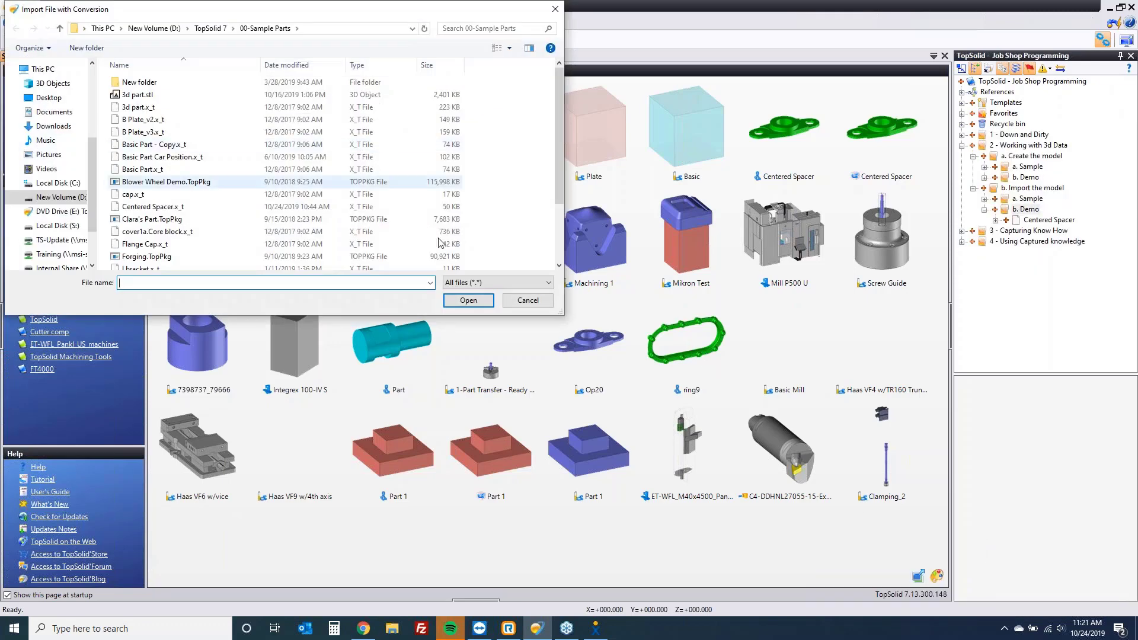
{"action": "left_click", "coordinate": [513, 285]}
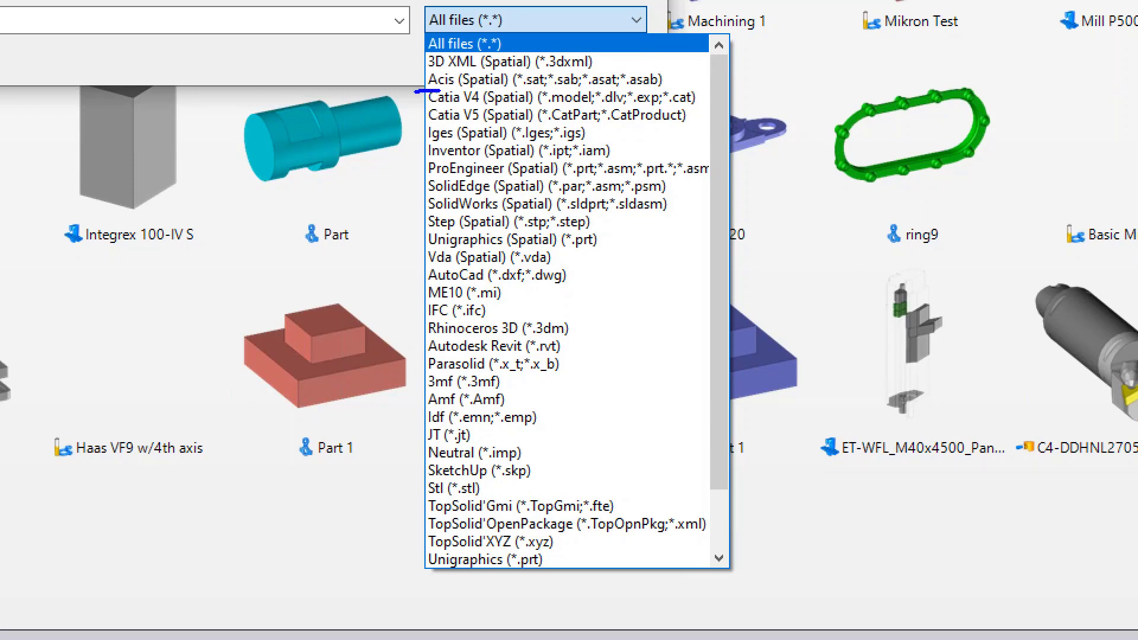
{"action": "left_click_drag", "start_coordinate": [415, 92], "coordinate": [430, 123]}
{"action": "left_click_drag", "start_coordinate": [410, 481], "coordinate": [544, 487]}
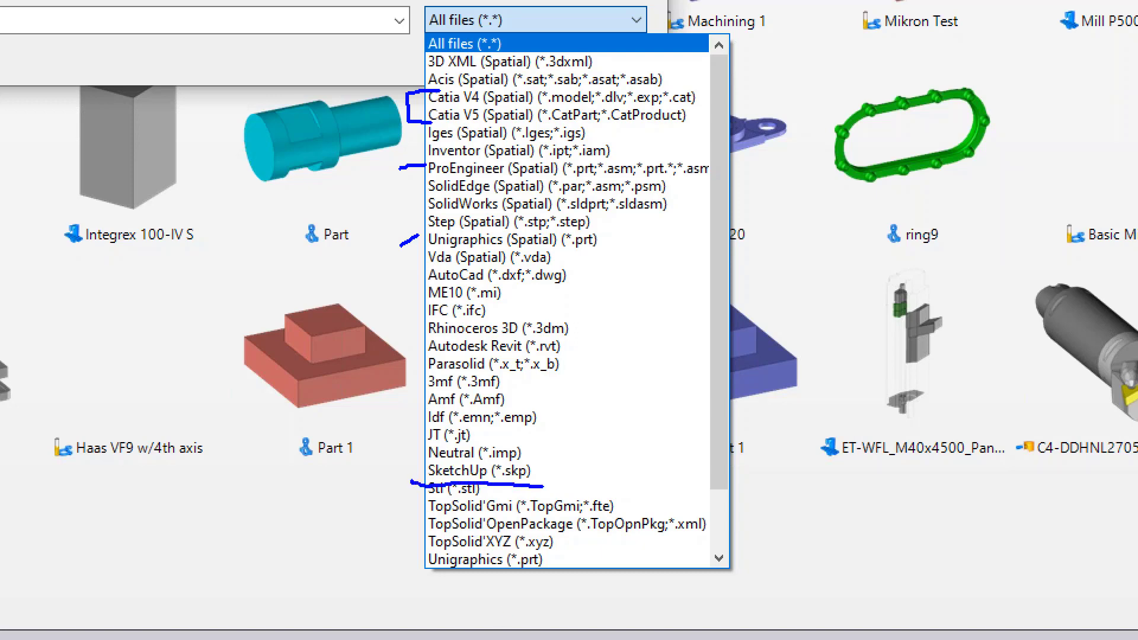
{"action": "key", "text": "Escape"}
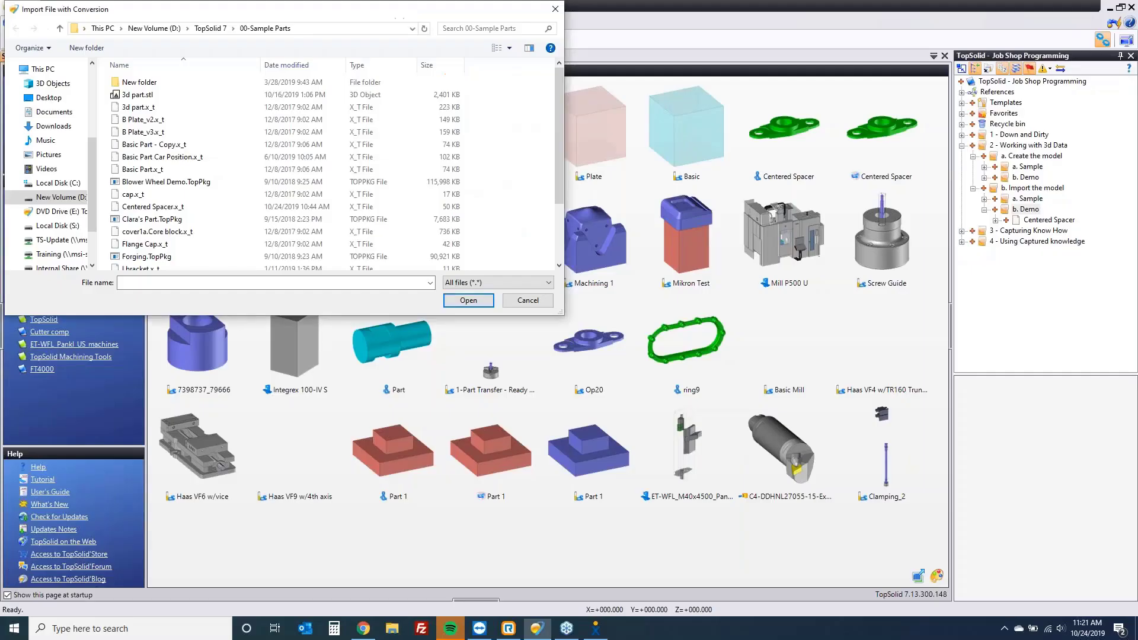
{"action": "left_click", "coordinate": [532, 301]}
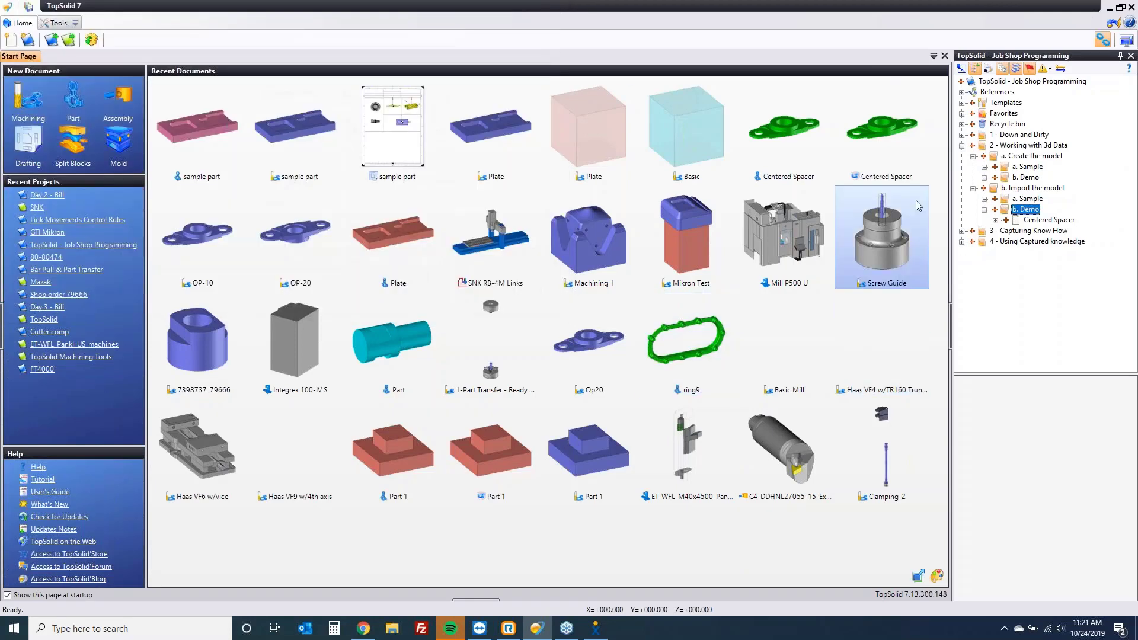
{"action": "right_click", "coordinate": [1030, 216]}
{"action": "key", "text": "Escape"}
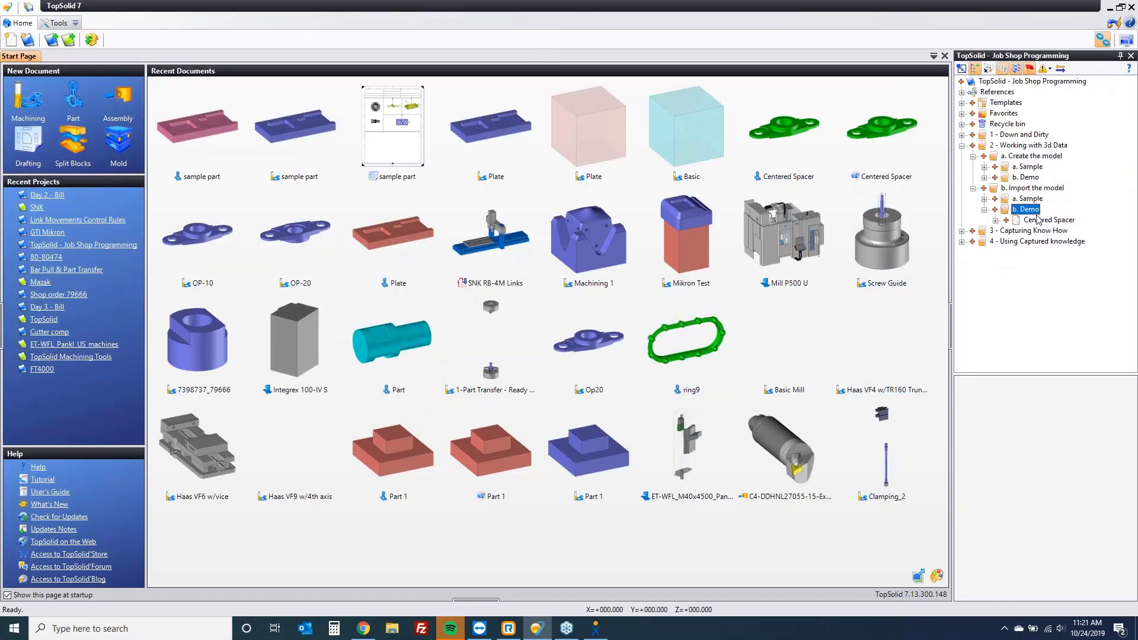
Convert the Centered Spacer Parasolid file in the Demo folder into a part document with its attributes translated.
{"action": "left_click", "coordinate": [1037, 221]}
{"action": "right_click", "coordinate": [1036, 224]}
{"action": "left_click", "coordinate": [1061, 255]}
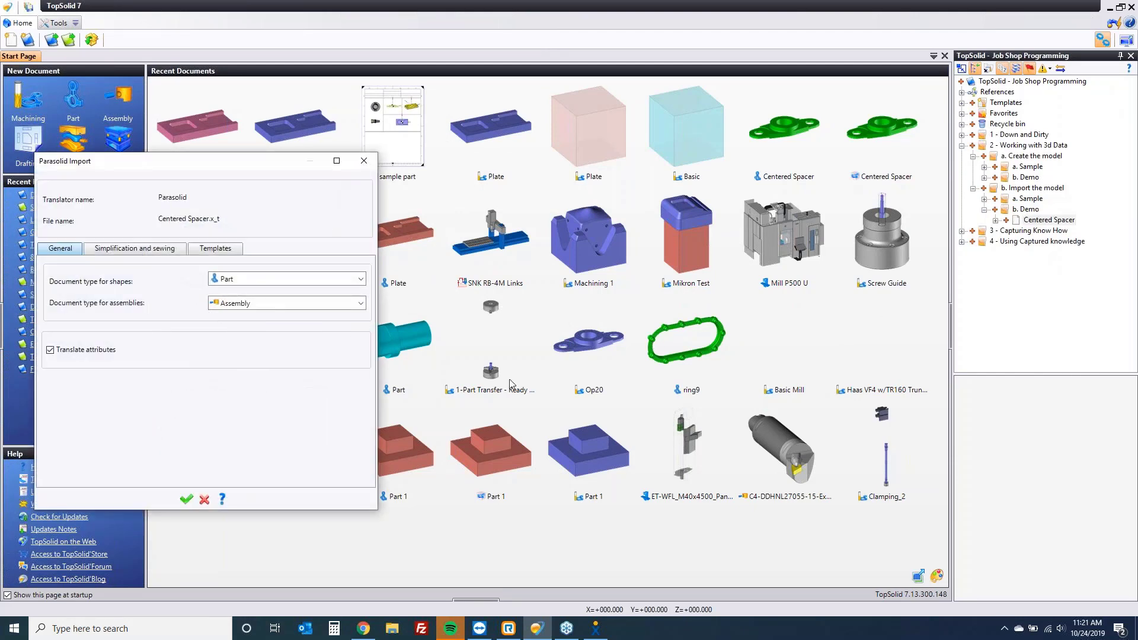
{"action": "left_click", "coordinate": [186, 499]}
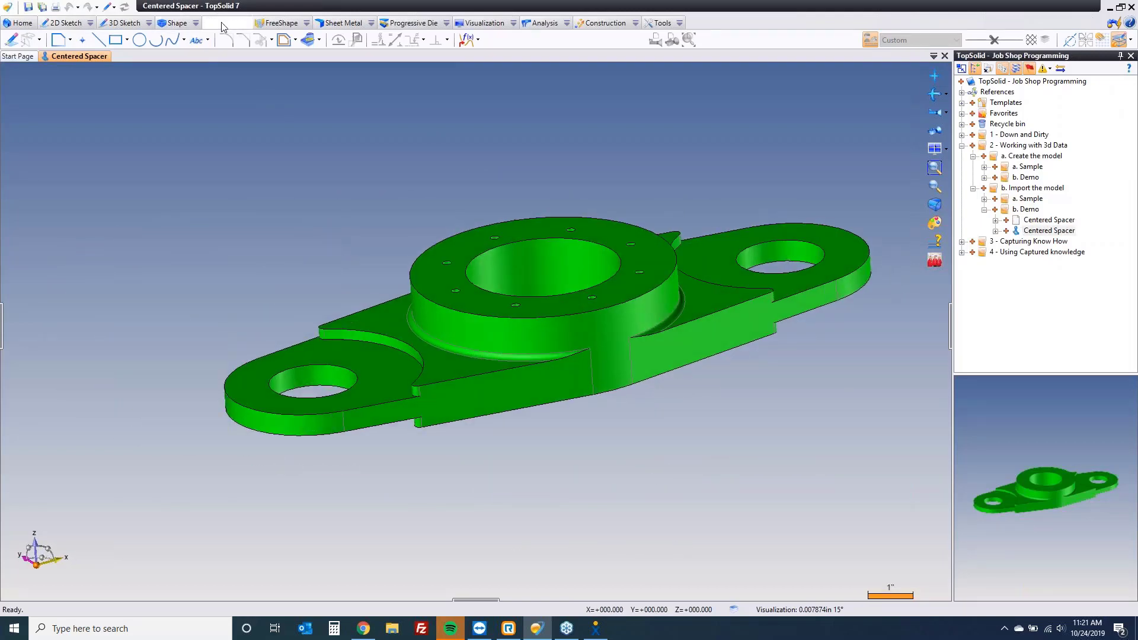
Check the imported Centered Spacer shape for geometry faults with the surface Check command.
{"action": "left_click", "coordinate": [222, 24]}
{"action": "left_click", "coordinate": [371, 40]}
{"action": "left_click", "coordinate": [436, 297]}
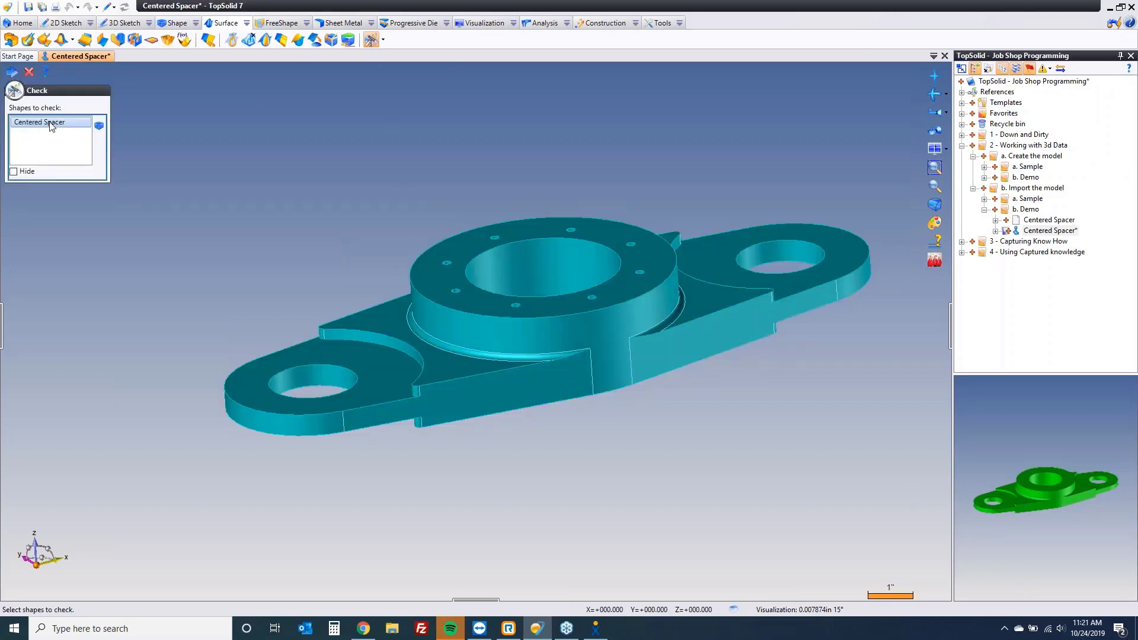
Check the Centered Spacer shape for invalid geometry, run Simplify on it, and save the part document.
{"action": "left_click", "coordinate": [12, 72]}
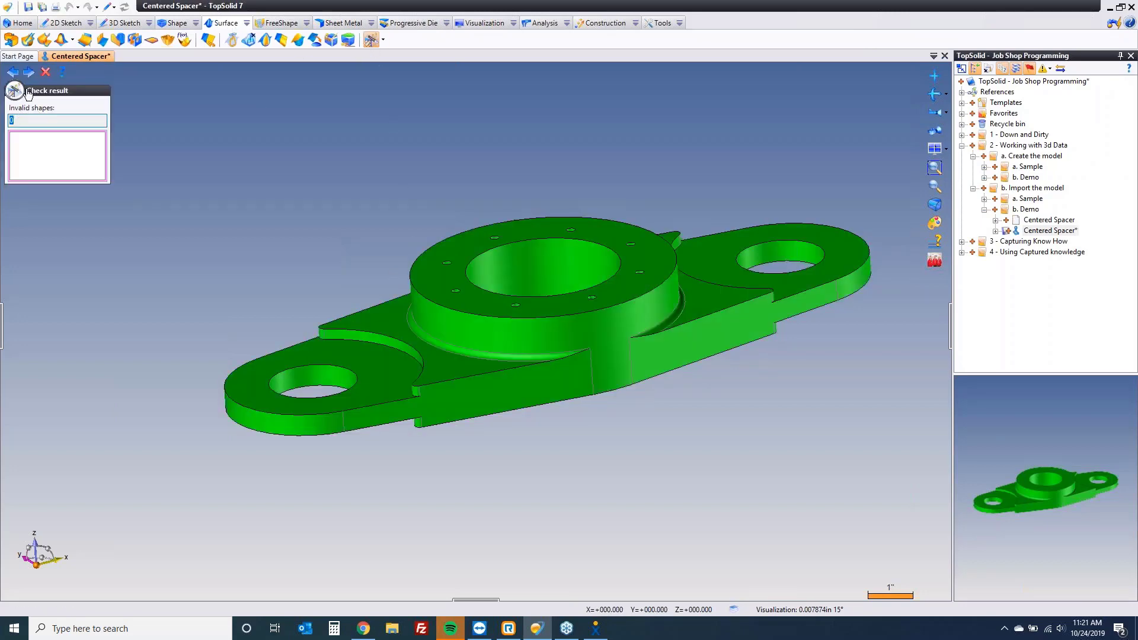
{"action": "left_click", "coordinate": [28, 72]}
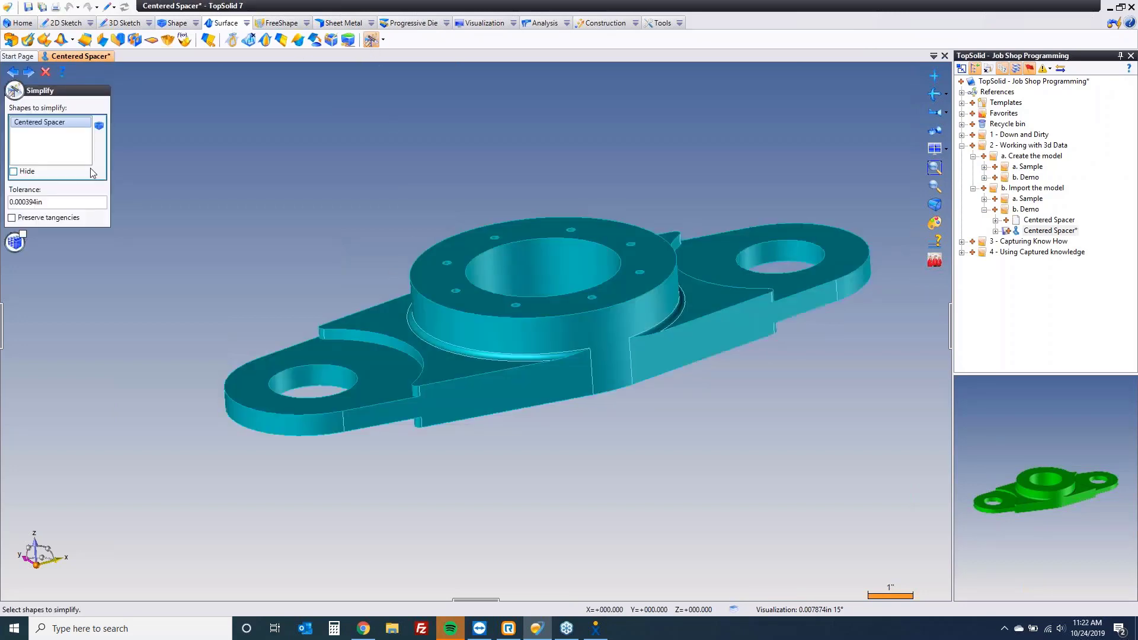
{"action": "left_click", "coordinate": [29, 72]}
{"action": "left_click", "coordinate": [31, 74]}
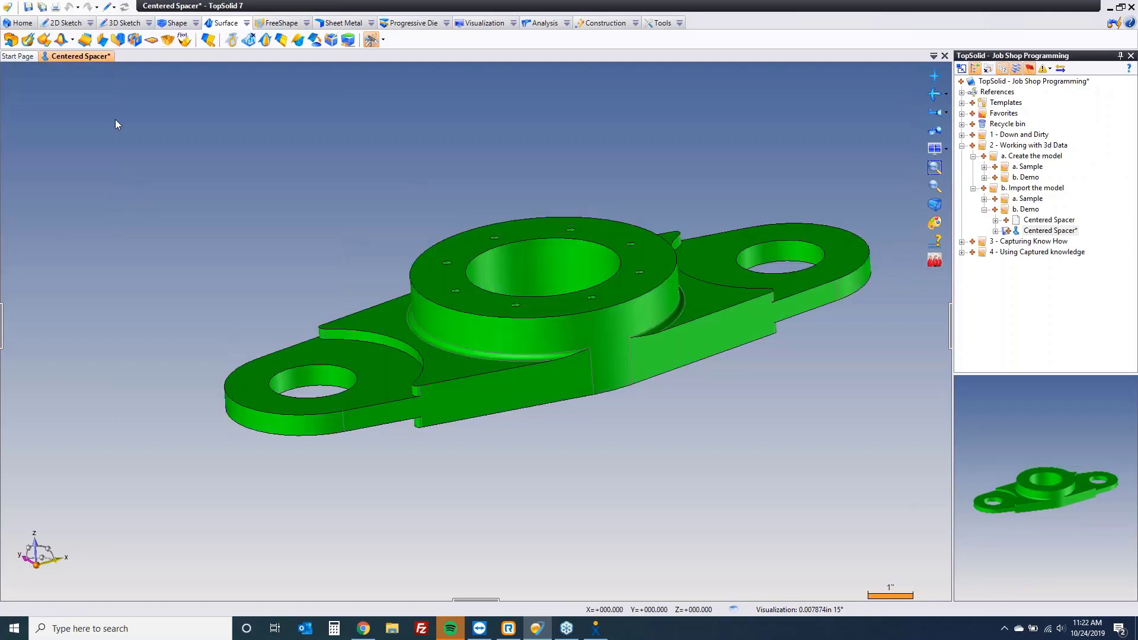
{"action": "left_click", "coordinate": [31, 73]}
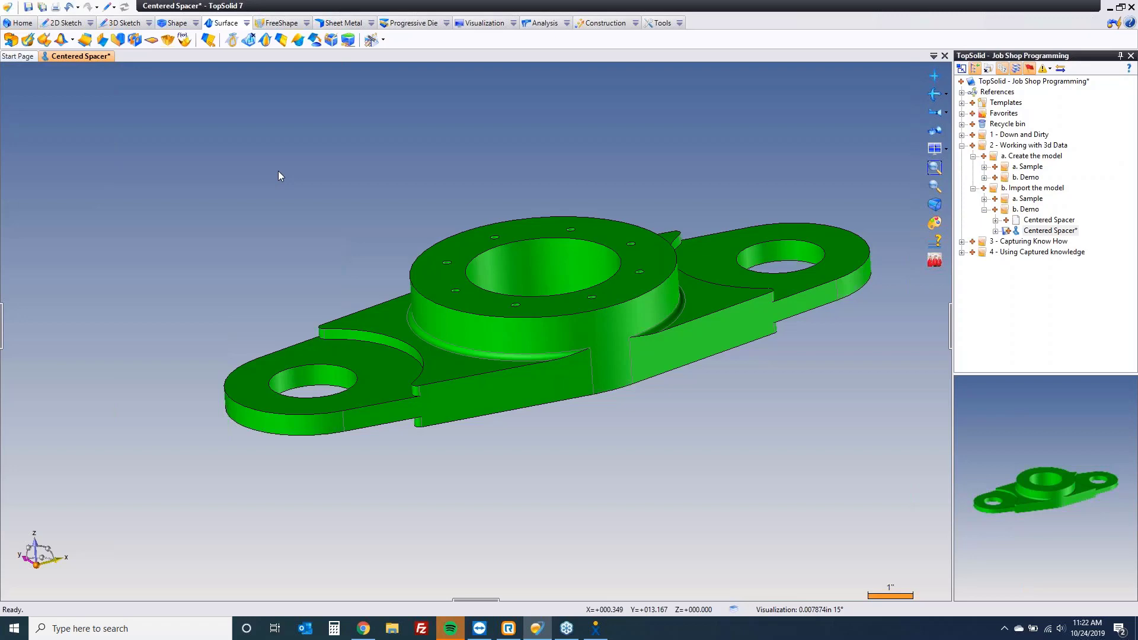
{"action": "key", "text": "ctrl+s"}
Create a Machined Part Setup document from the Centered Spacer part using the Blank Template.
{"action": "right_click", "coordinate": [1035, 234]}
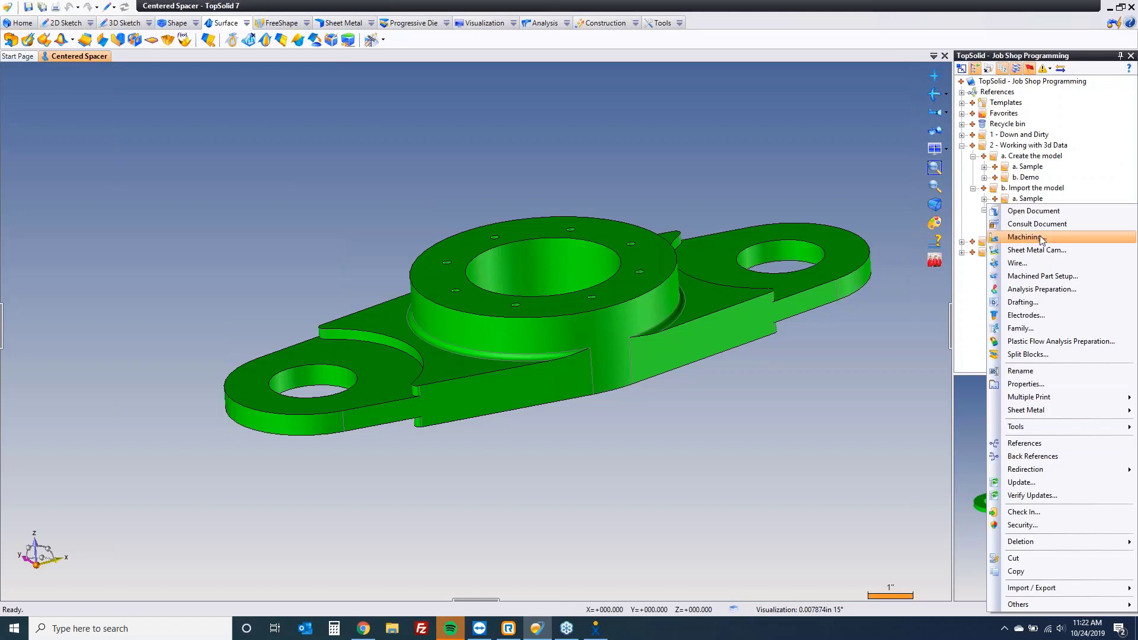
{"action": "left_click", "coordinate": [1041, 276]}
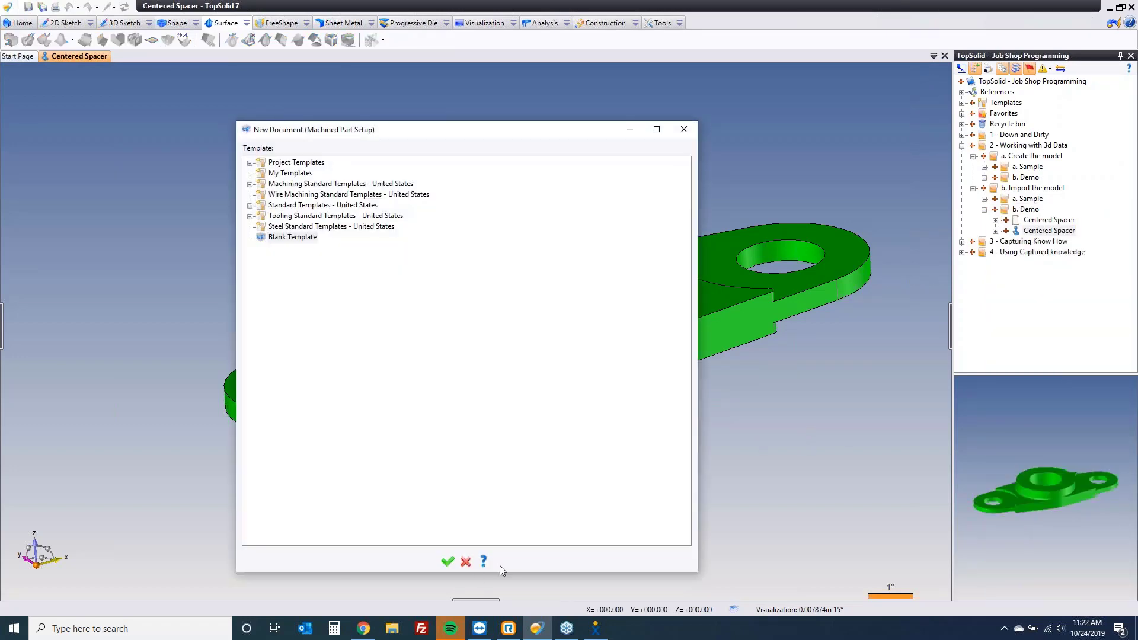
{"action": "left_click", "coordinate": [448, 561]}
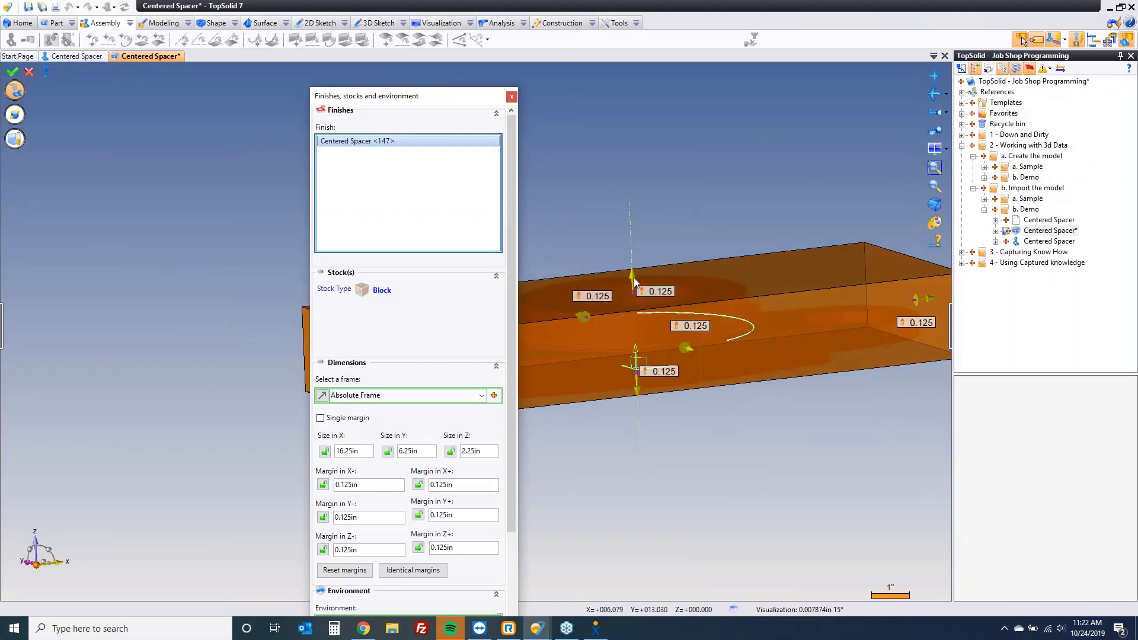
Set the block stock's Z+ margin to 0.5in, accept the stock definition, and save the setup.
{"action": "left_click_drag", "start_coordinate": [632, 273], "coordinate": [631, 260]}
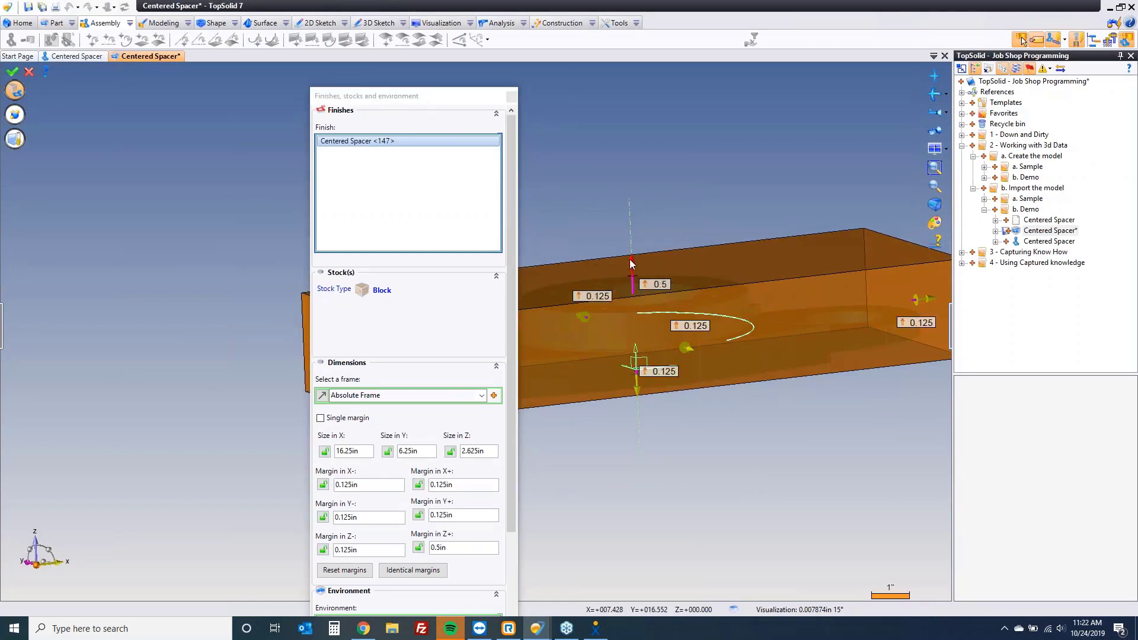
{"action": "middle_click_drag", "start_coordinate": [730, 163], "coordinate": [727, 161]}
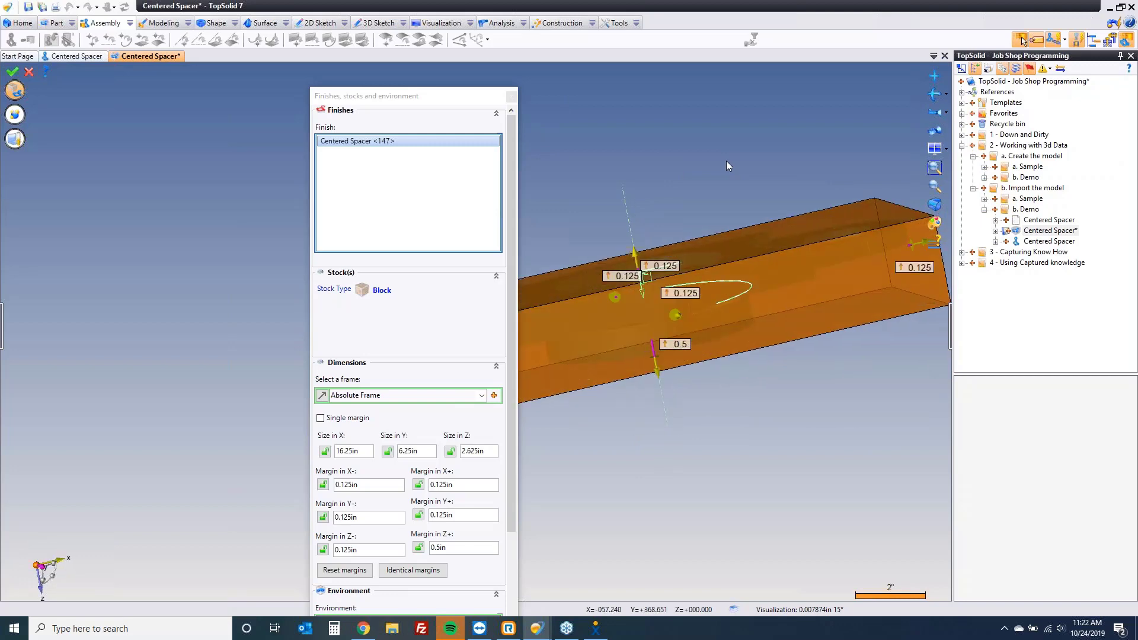
{"action": "middle_click_drag", "start_coordinate": [726, 161], "coordinate": [717, 177]}
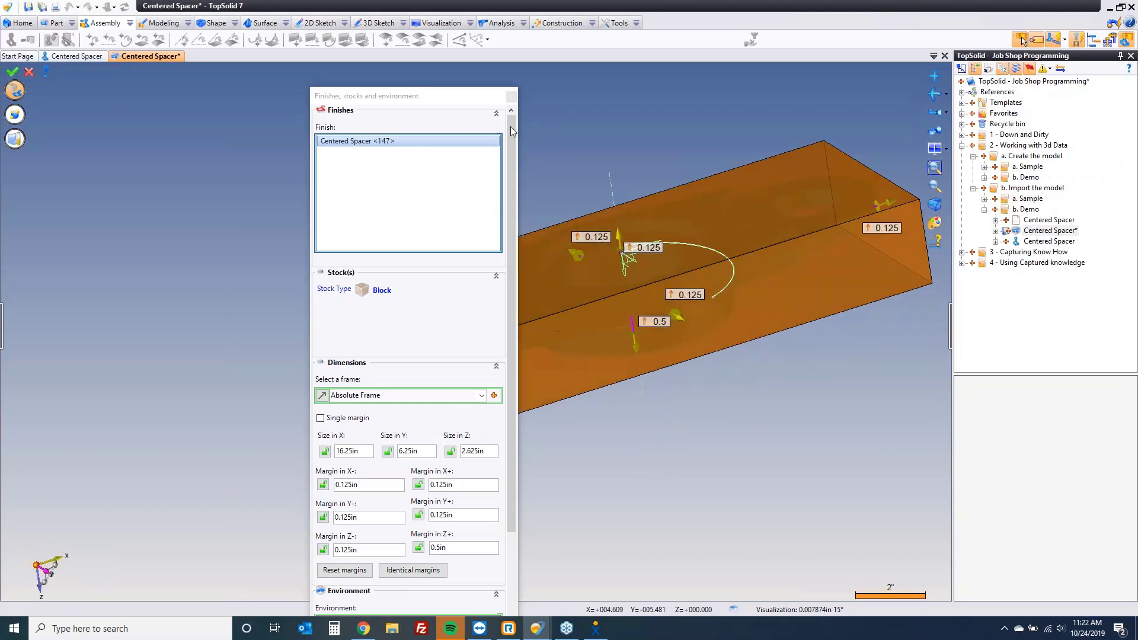
{"action": "middle_click_drag", "start_coordinate": [679, 394], "coordinate": [706, 379]}
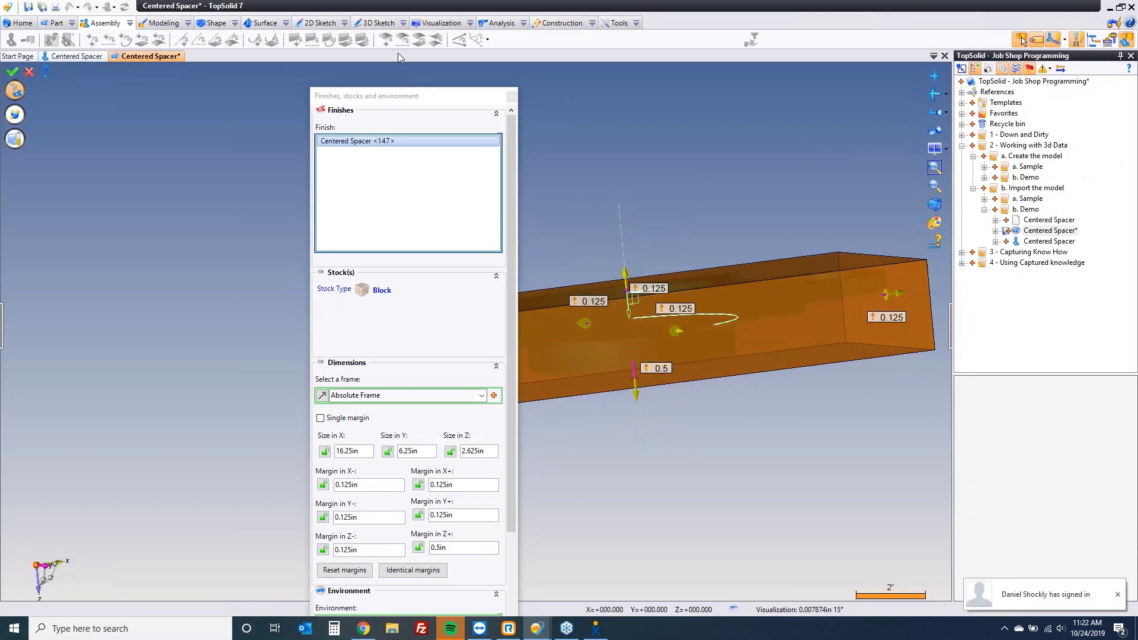
{"action": "left_click_drag", "start_coordinate": [370, 95], "coordinate": [251, 62]}
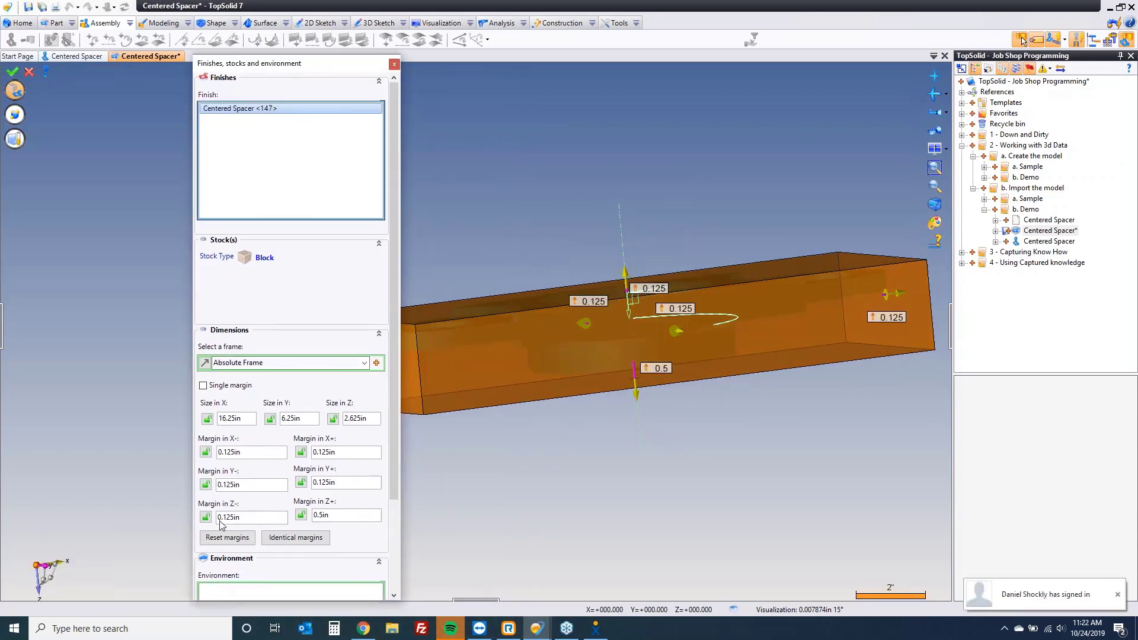
{"action": "left_click", "coordinate": [12, 72]}
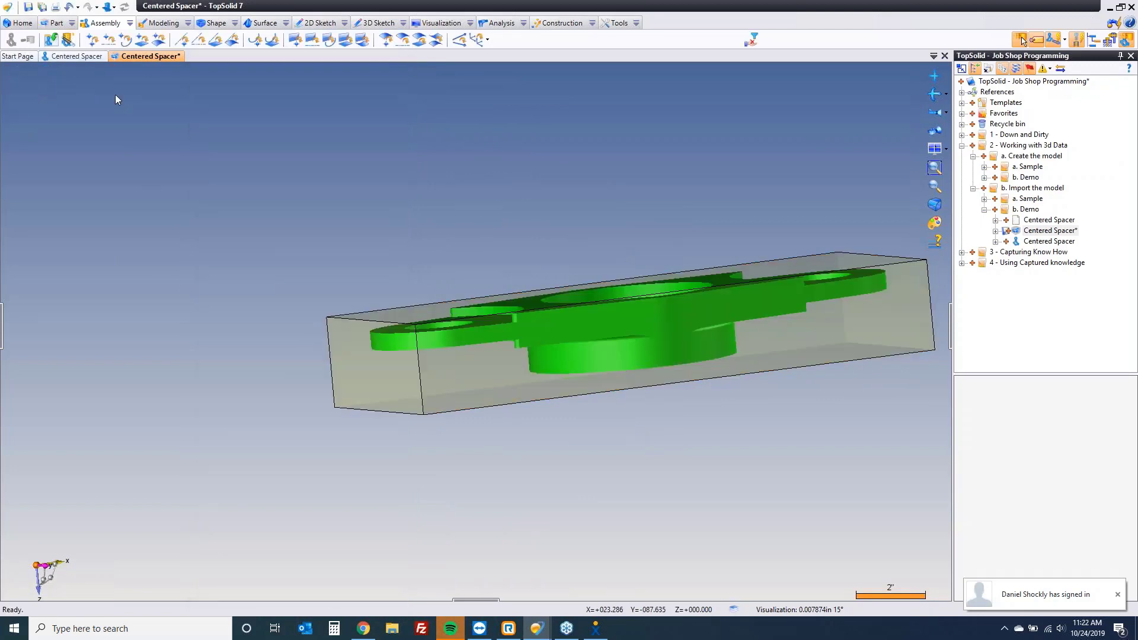
{"action": "key", "text": "ctrl+s"}
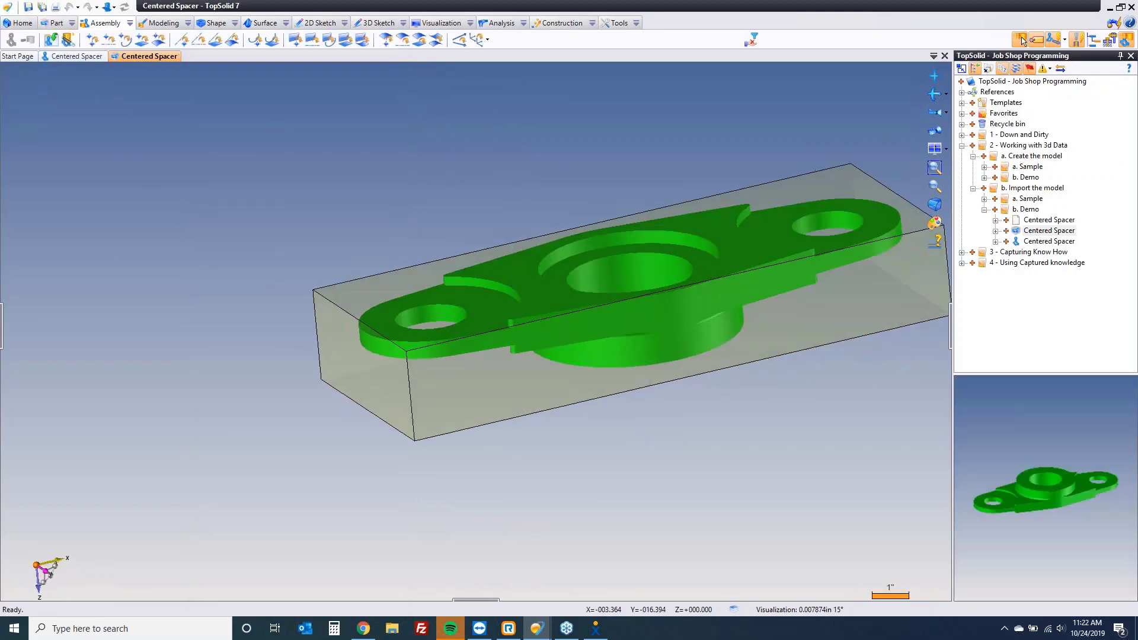
{"action": "right_click", "coordinate": [157, 55]}
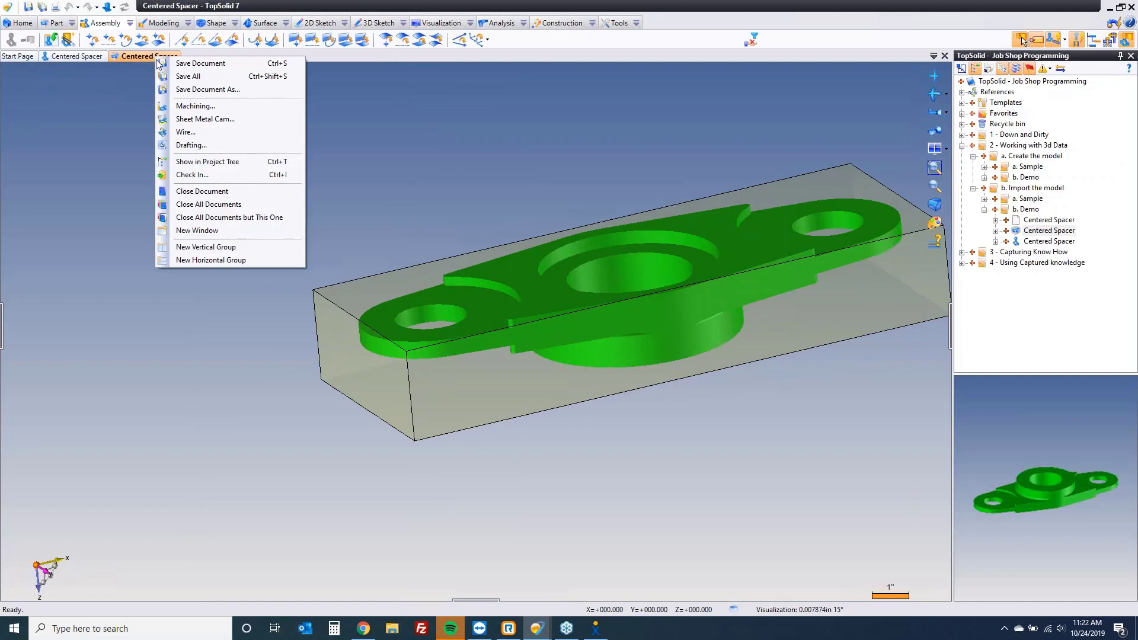
{"action": "left_click", "coordinate": [197, 106]}
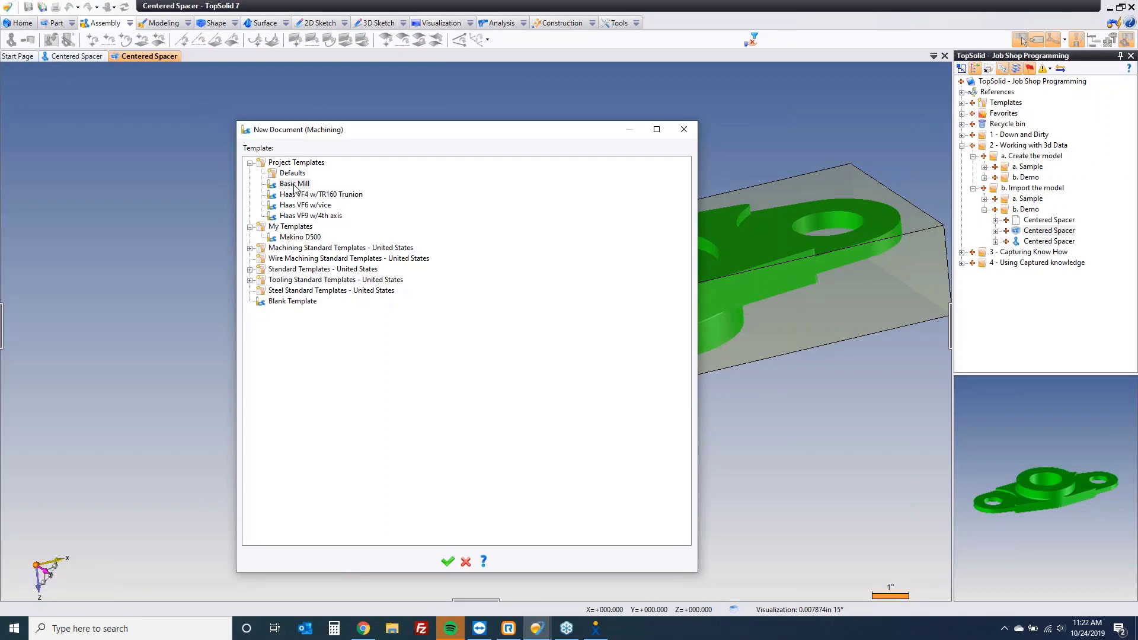
{"action": "left_click", "coordinate": [299, 205]}
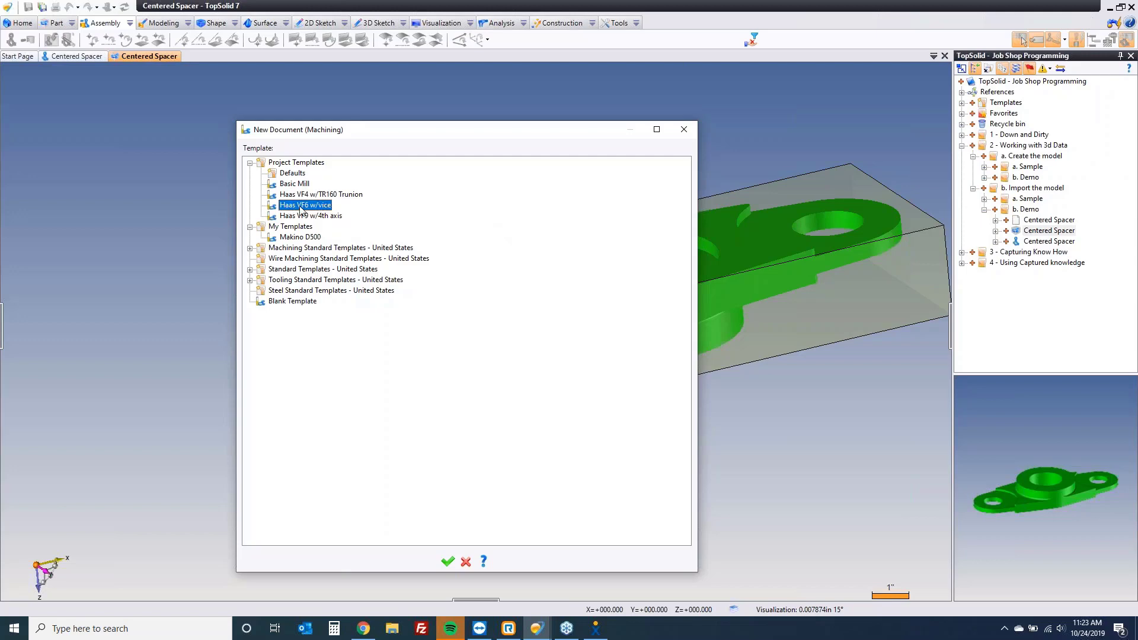
{"action": "left_click", "coordinate": [448, 562]}
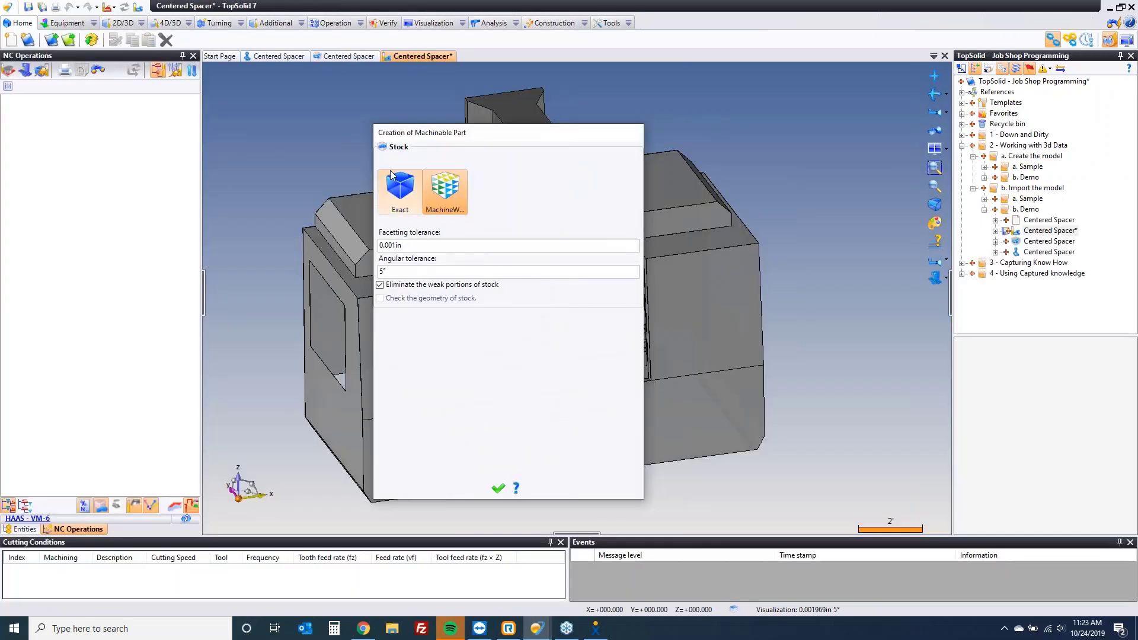
{"action": "left_click", "coordinate": [390, 174]}
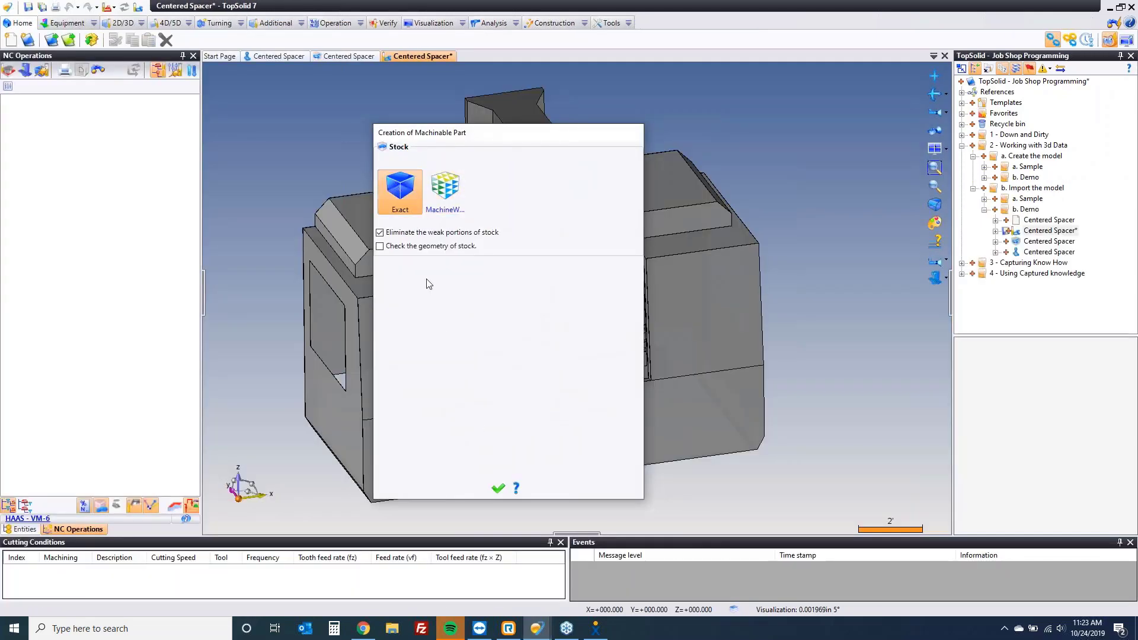
{"action": "left_click", "coordinate": [498, 487]}
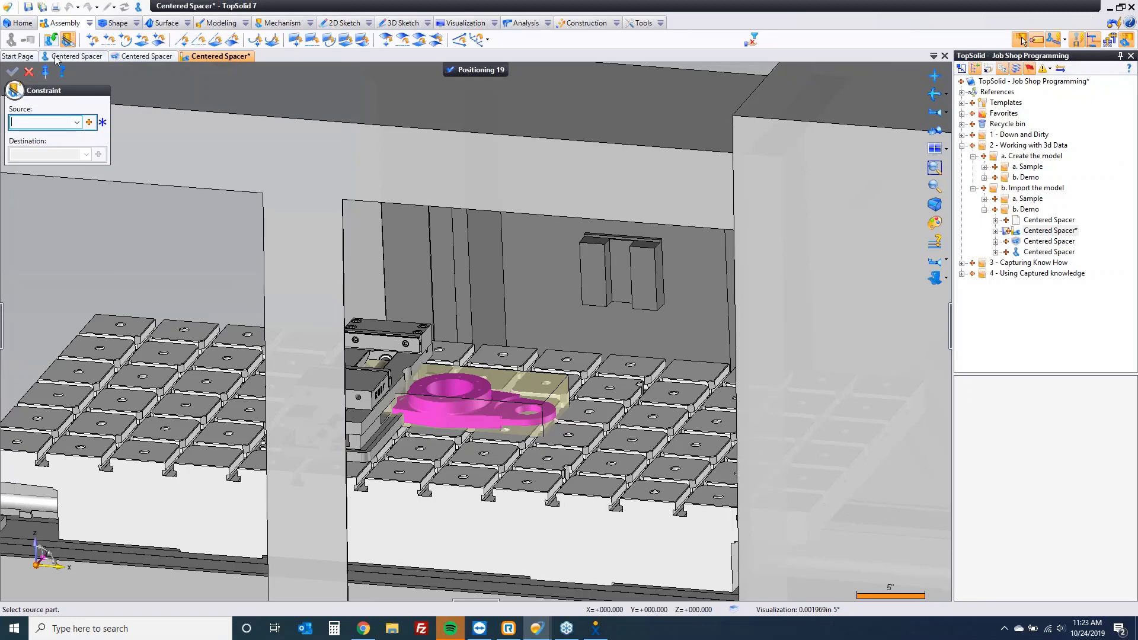
{"action": "left_click", "coordinate": [29, 71]}
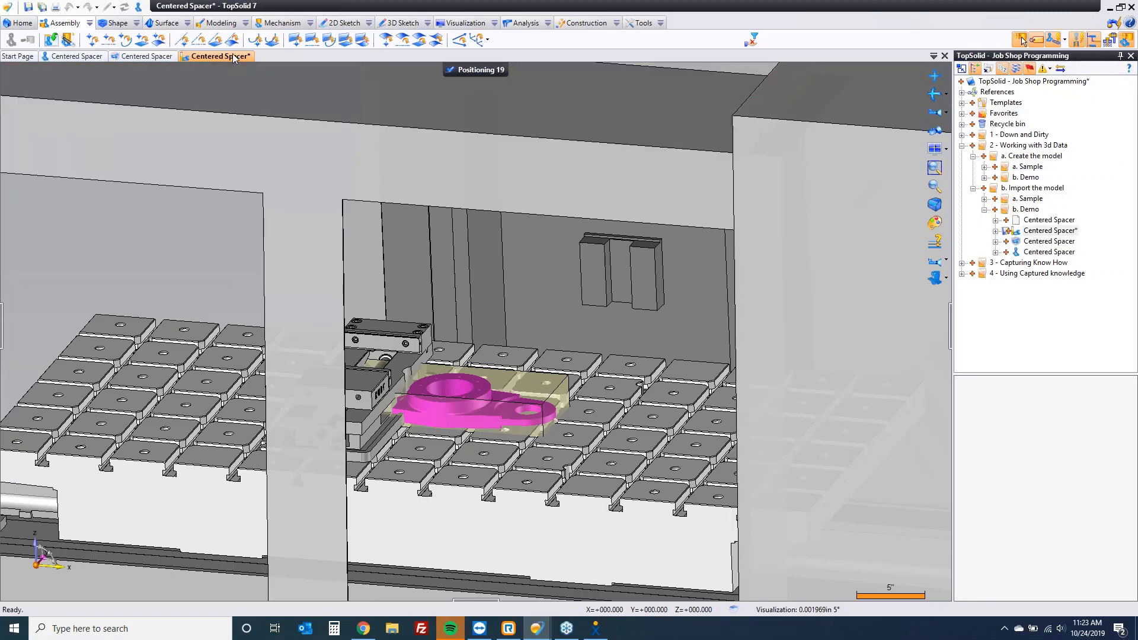
{"action": "middle_click", "coordinate": [234, 58]}
{"action": "left_click", "coordinate": [570, 338]}
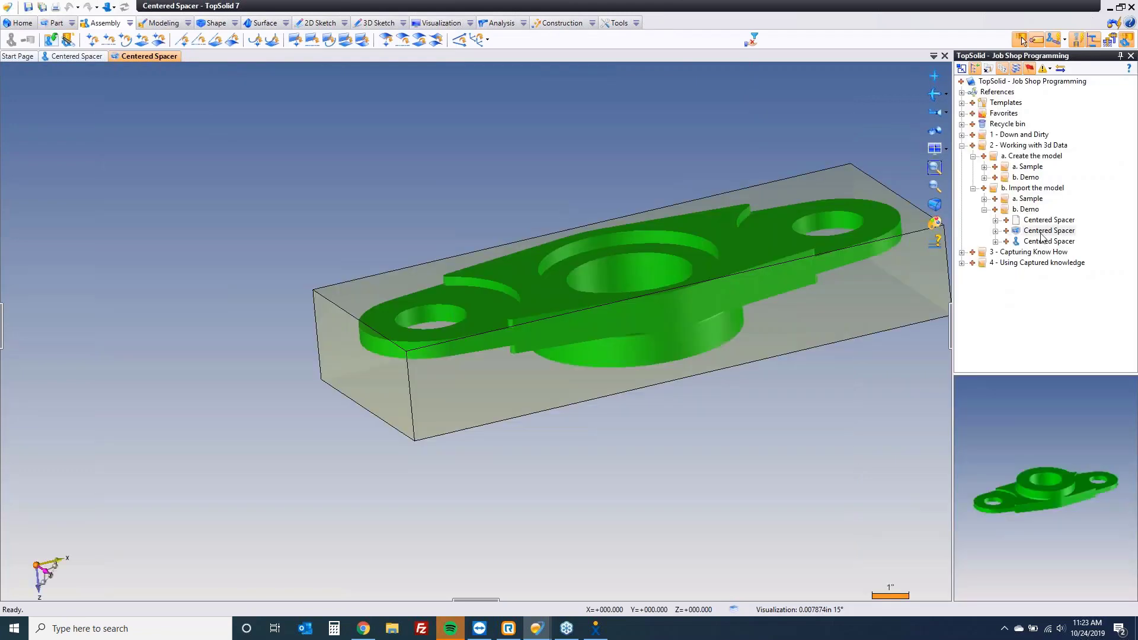
Create a Machining document from the Centered Spacer setup with the Haas VF6 w/vice template and Exact stock.
{"action": "right_click", "coordinate": [1038, 231]}
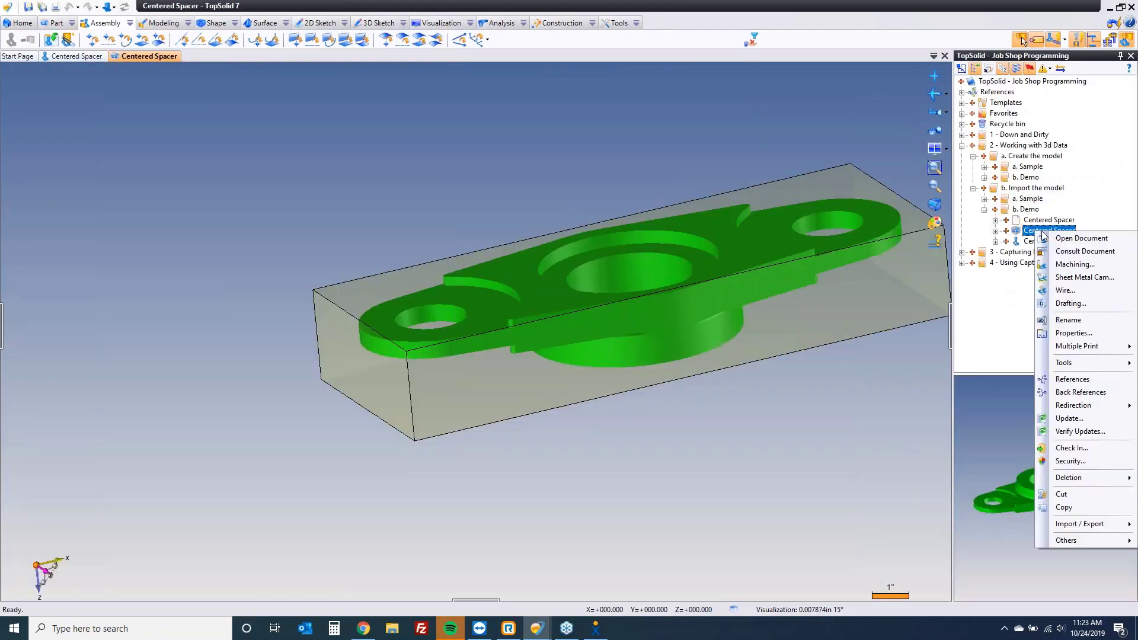
{"action": "left_click", "coordinate": [1074, 264]}
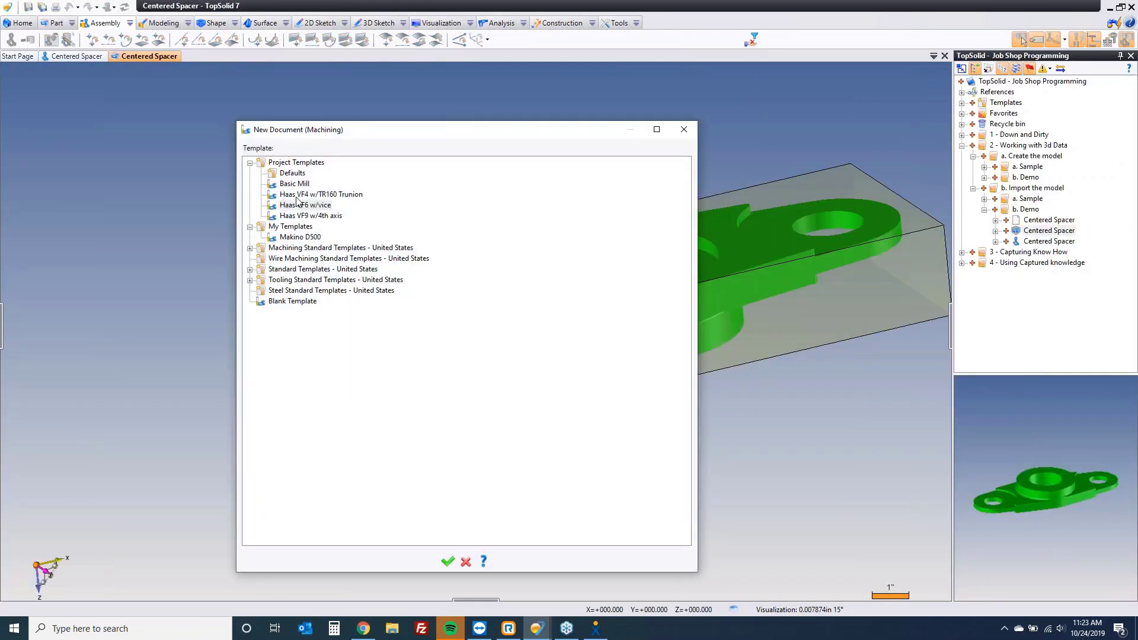
{"action": "double_click", "coordinate": [292, 204]}
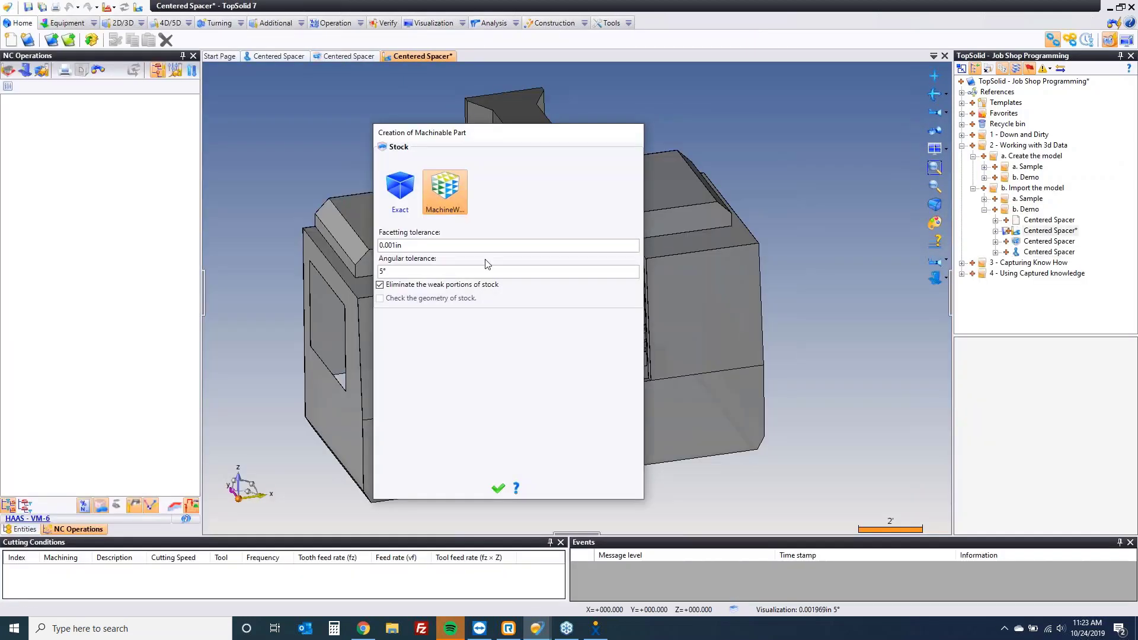
{"action": "left_click", "coordinate": [400, 190]}
{"action": "left_click", "coordinate": [498, 488]}
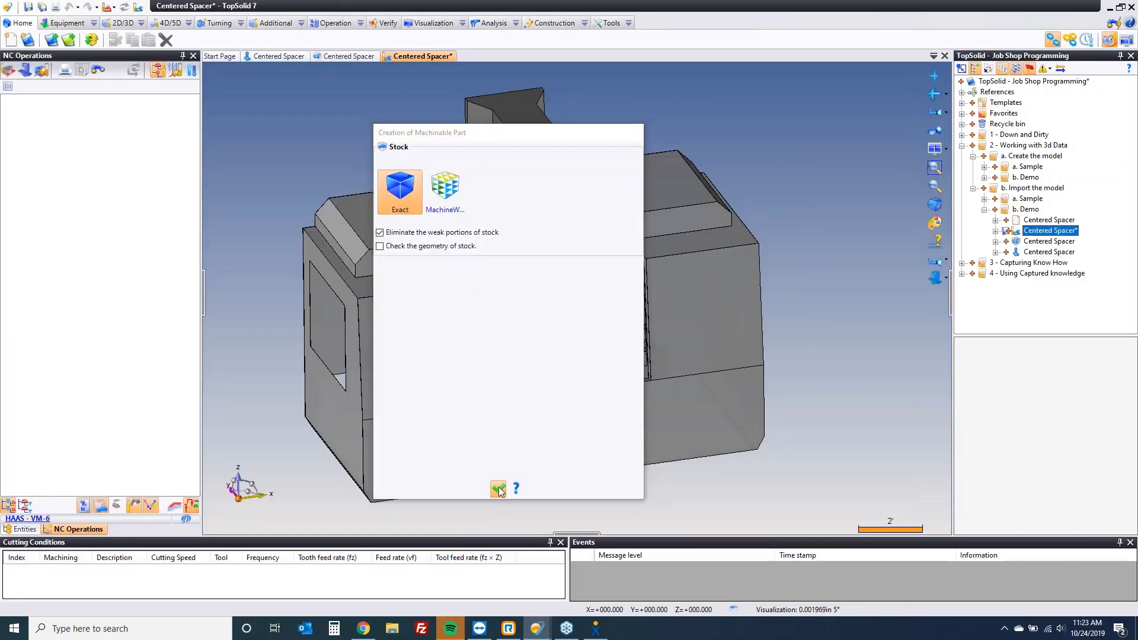
Constrain the stock's large face on the boss side onto the narrow horizontal step of the rear vise jaw.
{"action": "scroll", "coordinate": [408, 363], "scroll_direction": "up", "scroll_amount": 5}
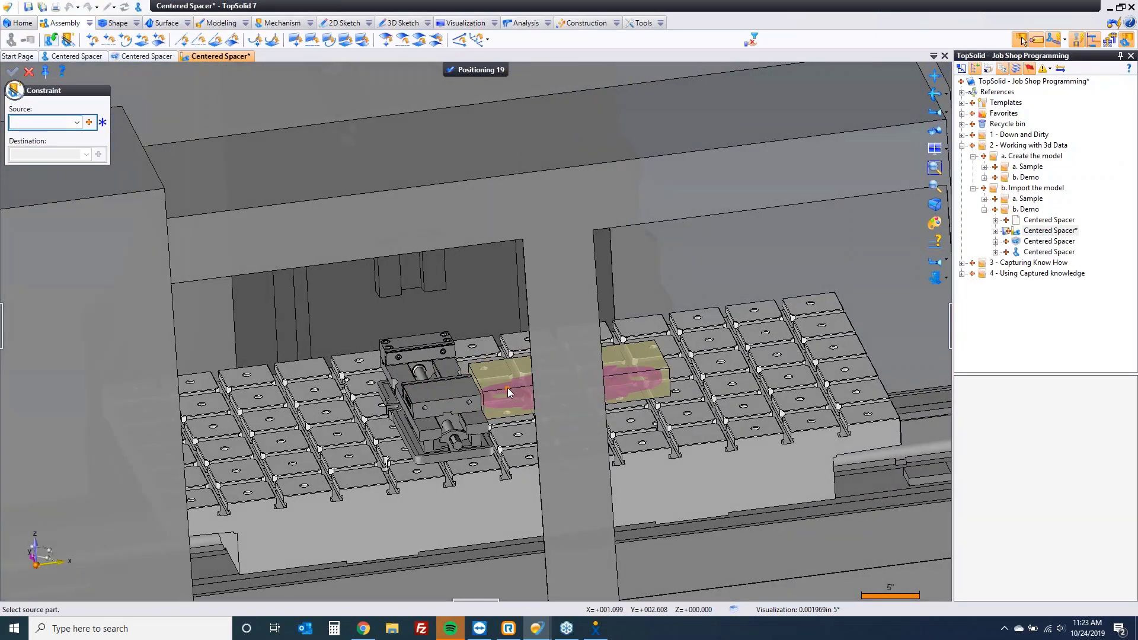
{"action": "scroll", "coordinate": [507, 354], "scroll_direction": "up", "scroll_amount": 4}
{"action": "scroll", "coordinate": [521, 386], "scroll_direction": "up", "scroll_amount": 3}
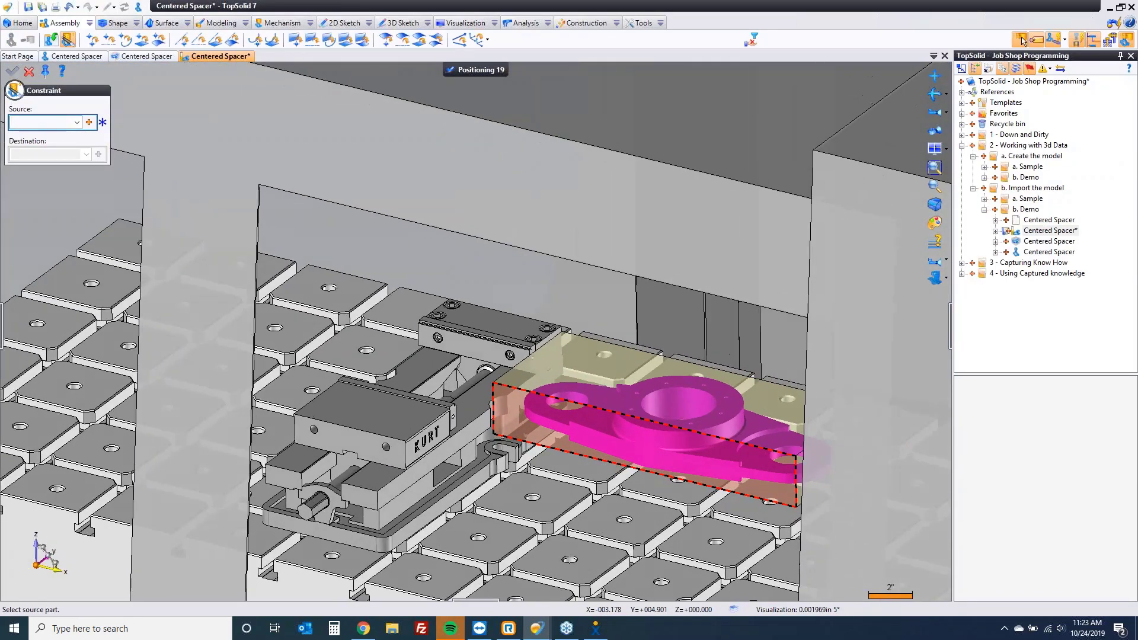
{"action": "left_click", "coordinate": [503, 362]}
{"action": "scroll", "coordinate": [493, 350], "scroll_direction": "up", "scroll_amount": 4}
{"action": "left_click", "coordinate": [493, 346]}
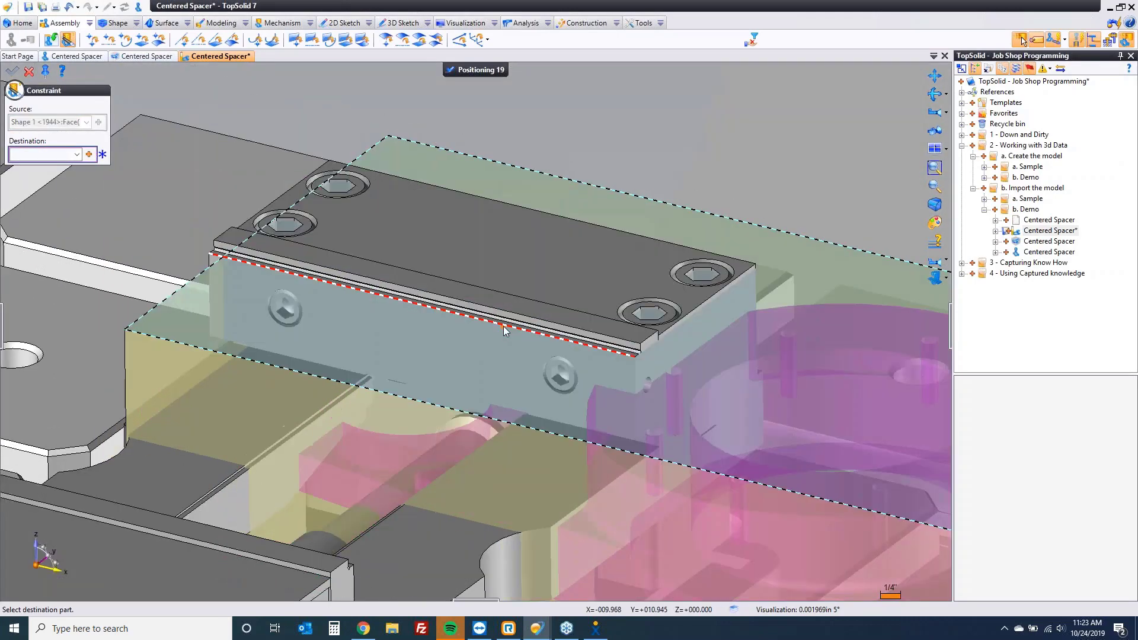
{"action": "scroll", "coordinate": [503, 326], "scroll_direction": "up", "scroll_amount": 5}
Constrain the stock's rear long side face against the vertical face of the rear vise jaw's step.
{"action": "scroll", "coordinate": [424, 365], "scroll_direction": "down", "scroll_amount": 6}
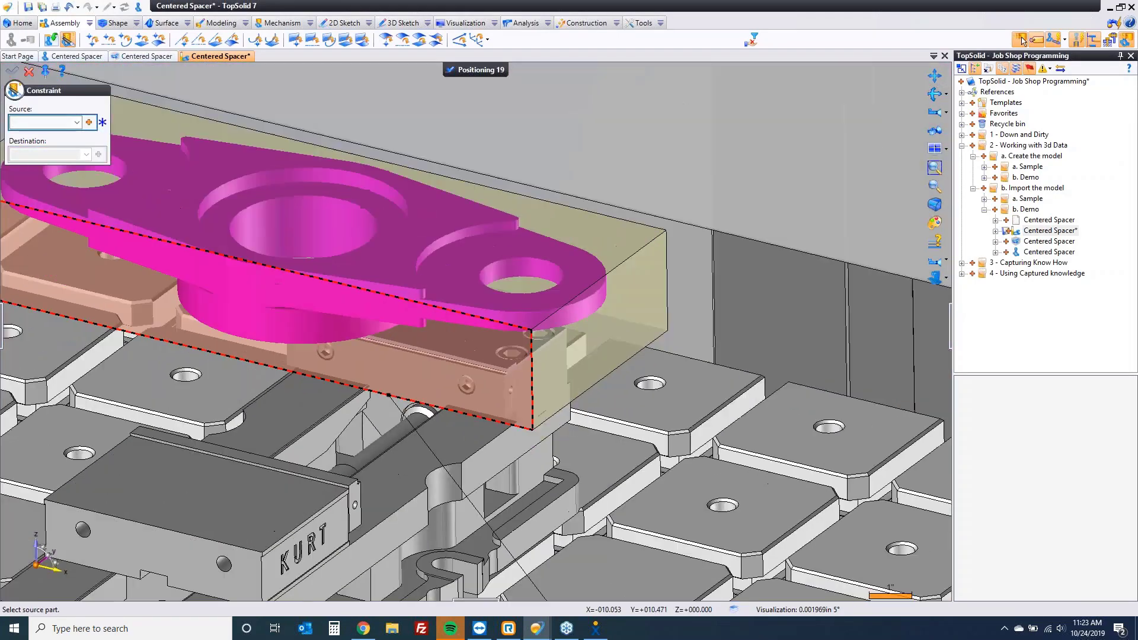
{"action": "left_click", "coordinate": [638, 295]}
{"action": "scroll", "coordinate": [498, 363], "scroll_direction": "up", "scroll_amount": 6}
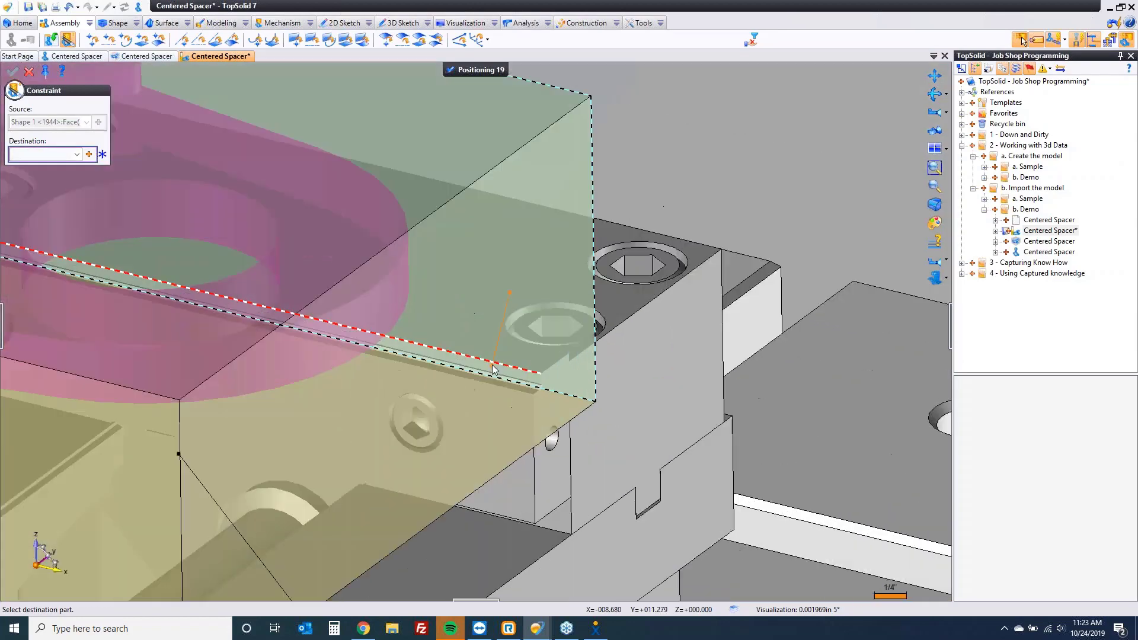
{"action": "left_click", "coordinate": [508, 371]}
{"action": "scroll", "coordinate": [711, 381], "scroll_direction": "down", "scroll_amount": 4}
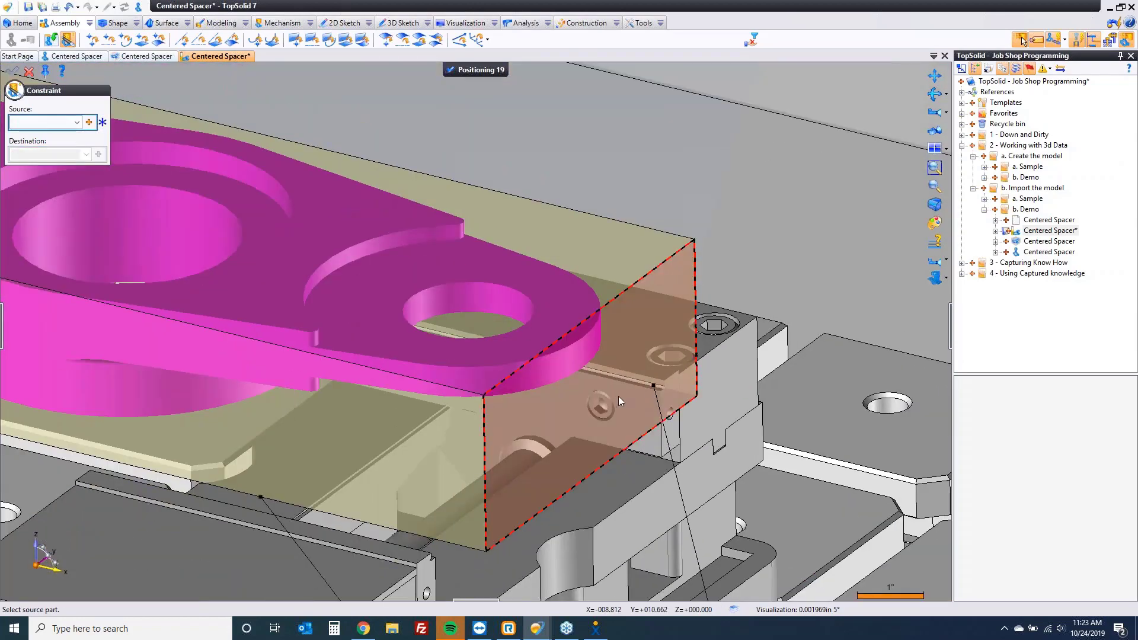
Define the next positioning constraint's source as the midplane between the stock's two short end faces.
{"action": "scroll", "coordinate": [617, 396], "scroll_direction": "down", "scroll_amount": 5}
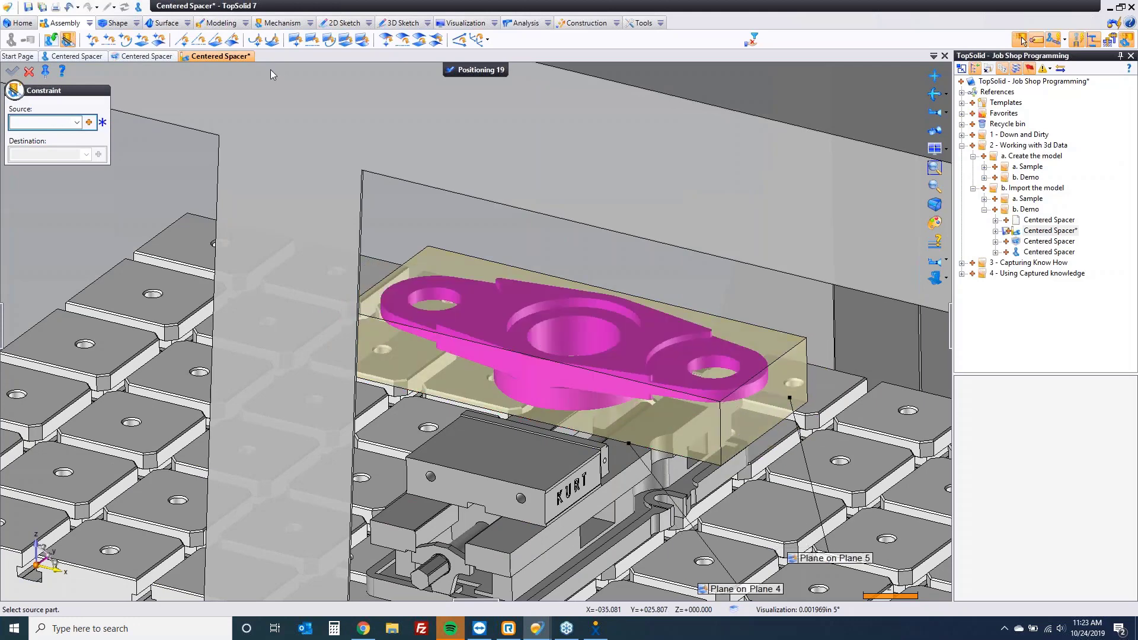
{"action": "left_click", "coordinate": [90, 124]}
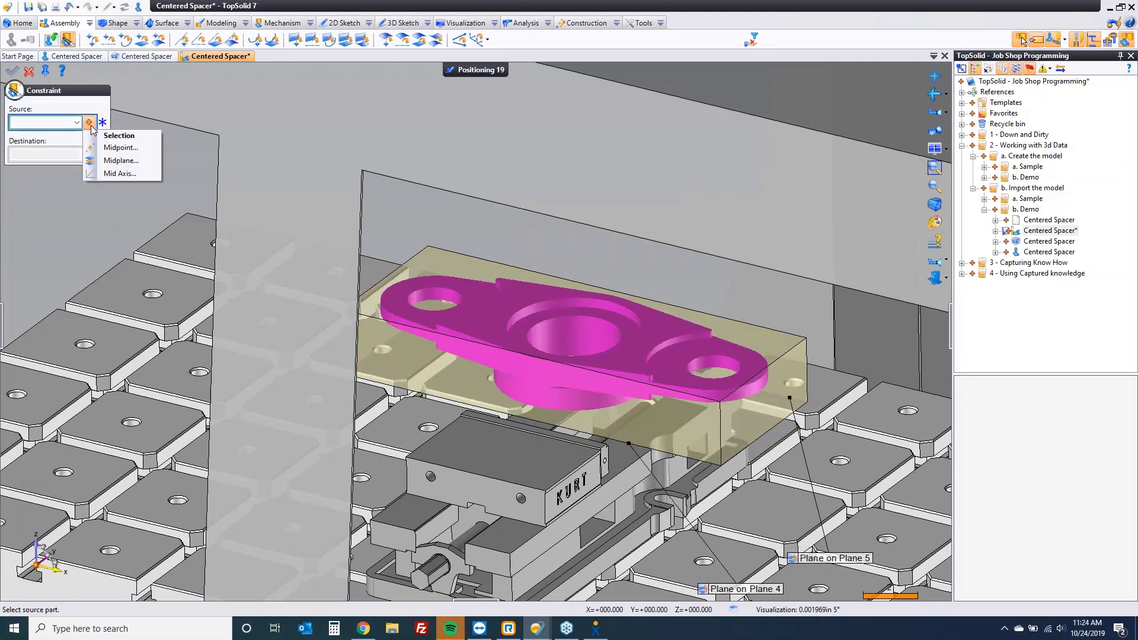
{"action": "left_click", "coordinate": [122, 161]}
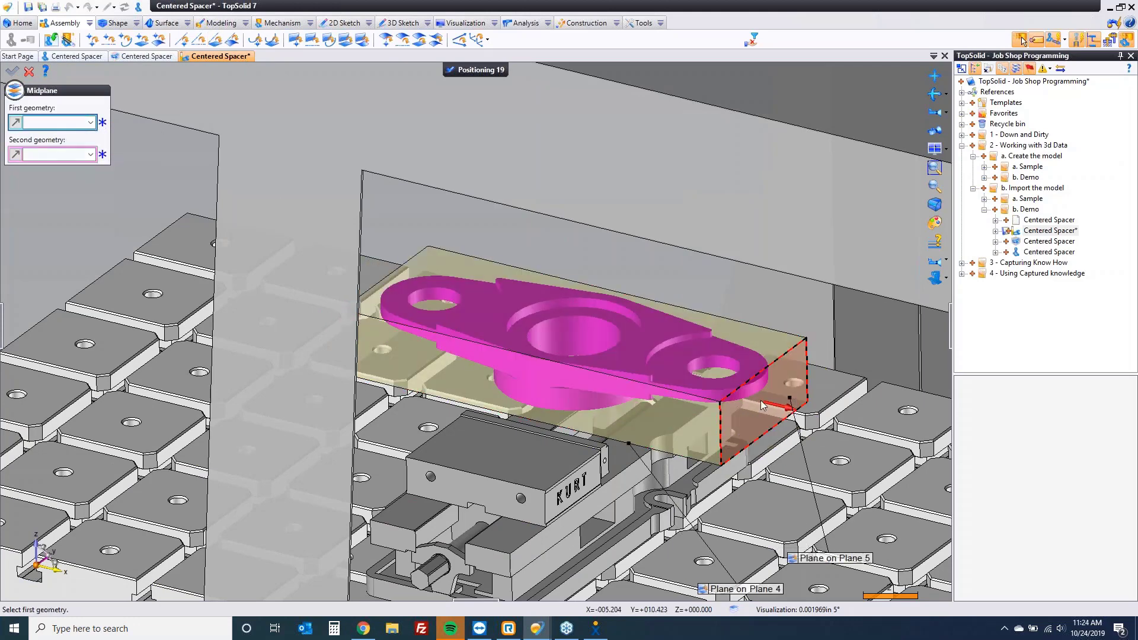
{"action": "left_click", "coordinate": [778, 400]}
{"action": "left_click", "coordinate": [701, 381]}
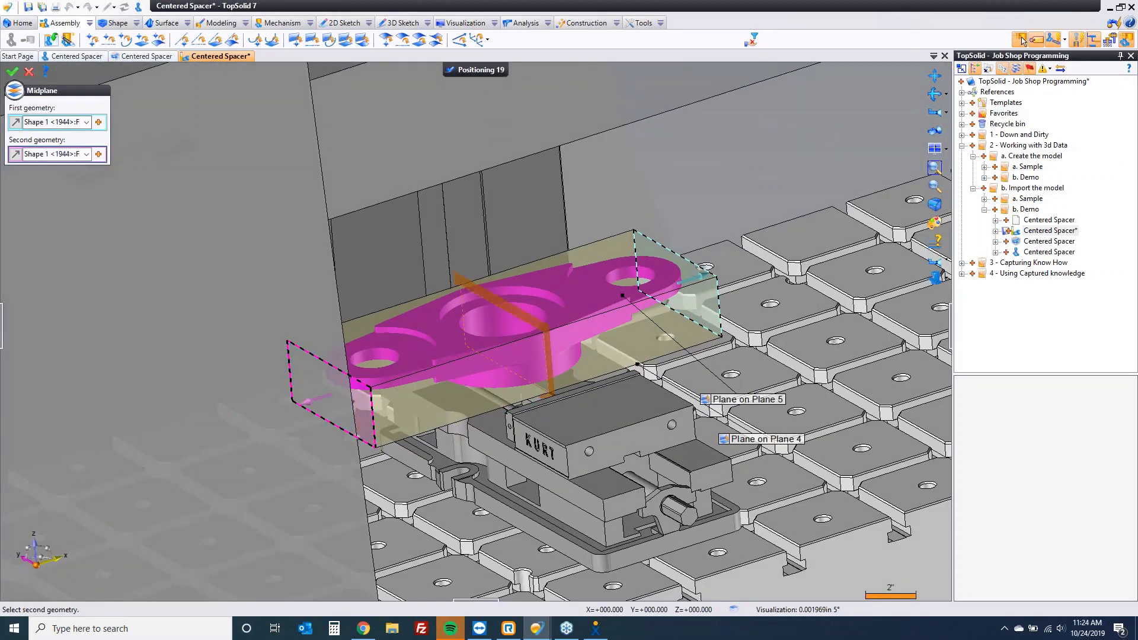
{"action": "left_click", "coordinate": [14, 74]}
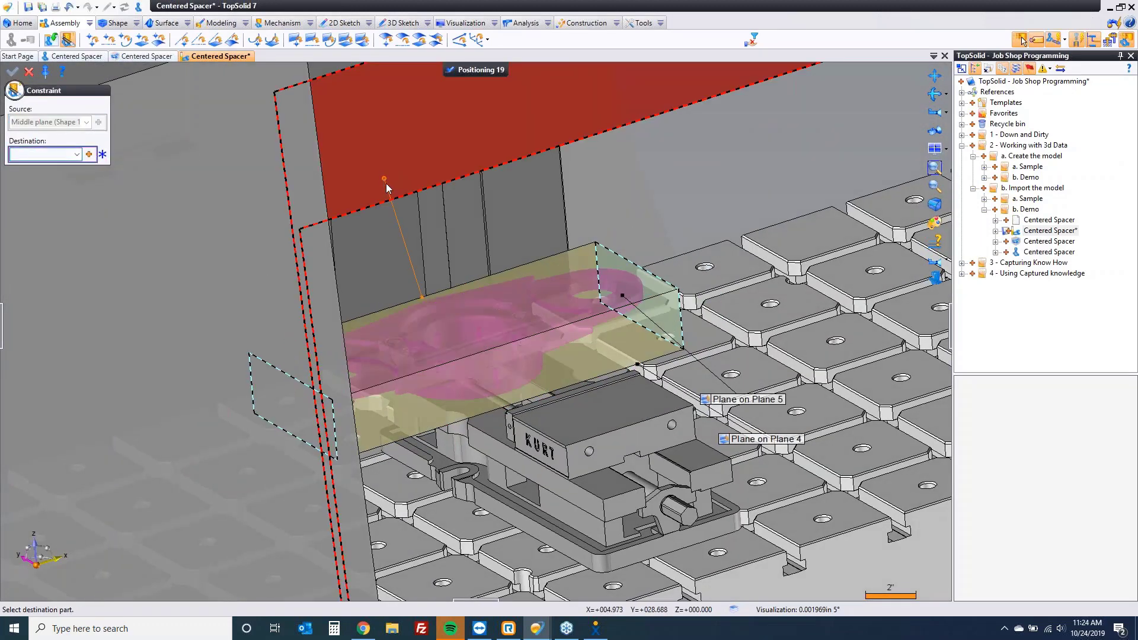
Set the constraint's destination to the midplane between the vise's two opposite side faces and finish positioning the stock.
{"action": "left_click", "coordinate": [89, 156]}
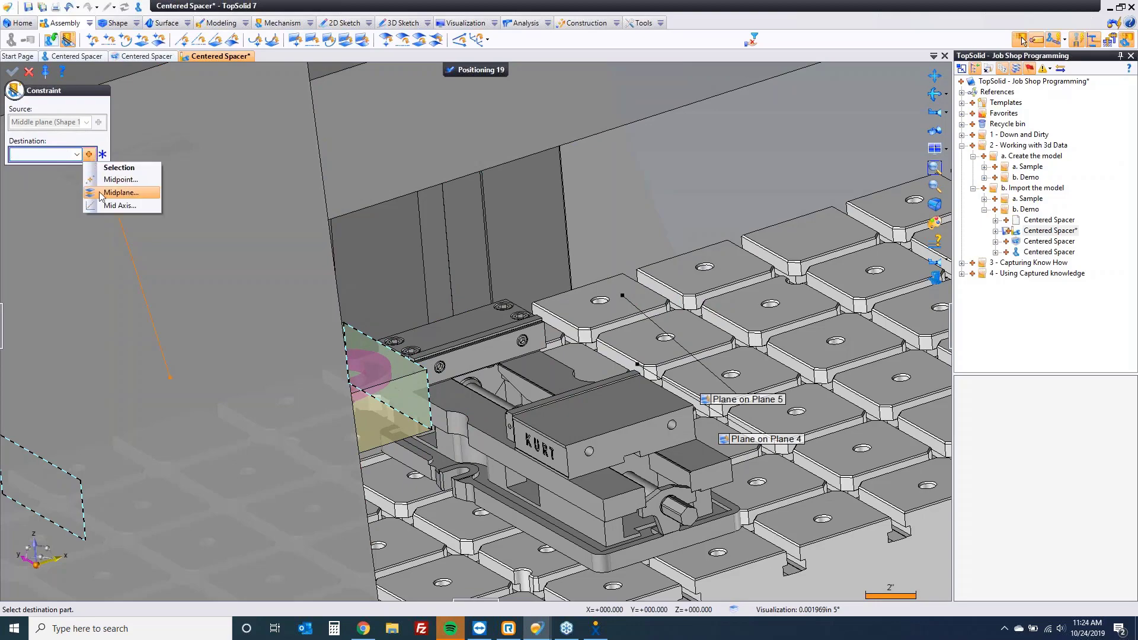
{"action": "left_click", "coordinate": [100, 196]}
{"action": "middle_click_drag", "start_coordinate": [510, 415], "coordinate": [668, 510]}
{"action": "left_click", "coordinate": [484, 476]}
{"action": "left_click", "coordinate": [667, 511]}
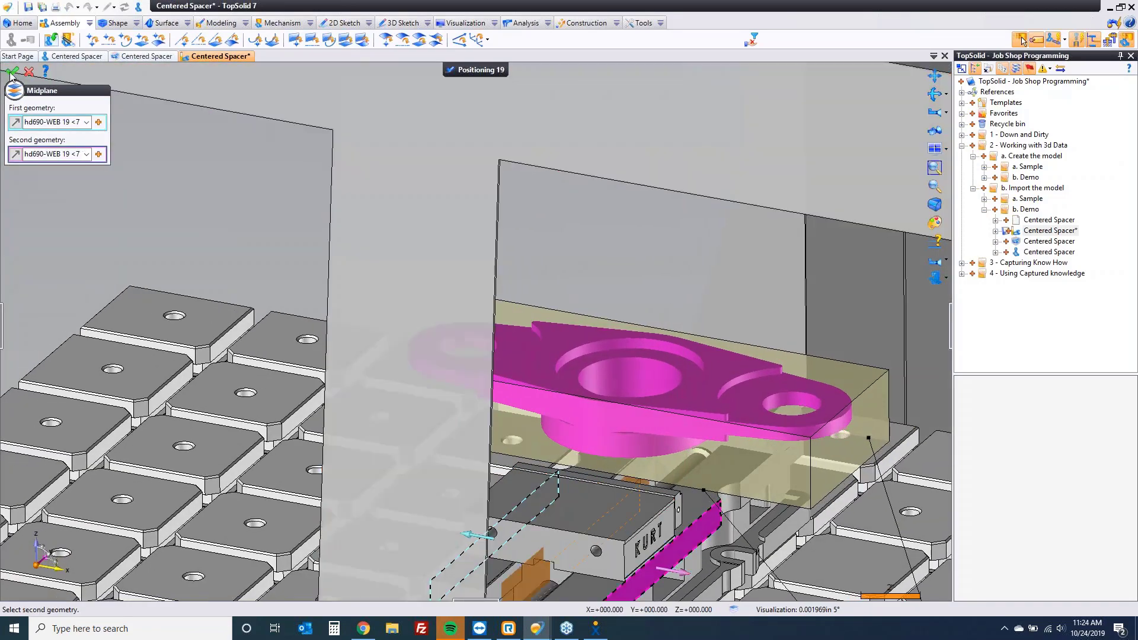
{"action": "left_click", "coordinate": [12, 73]}
{"action": "middle_click_drag", "start_coordinate": [549, 101], "coordinate": [466, 7]}
{"action": "left_click", "coordinate": [465, 69]}
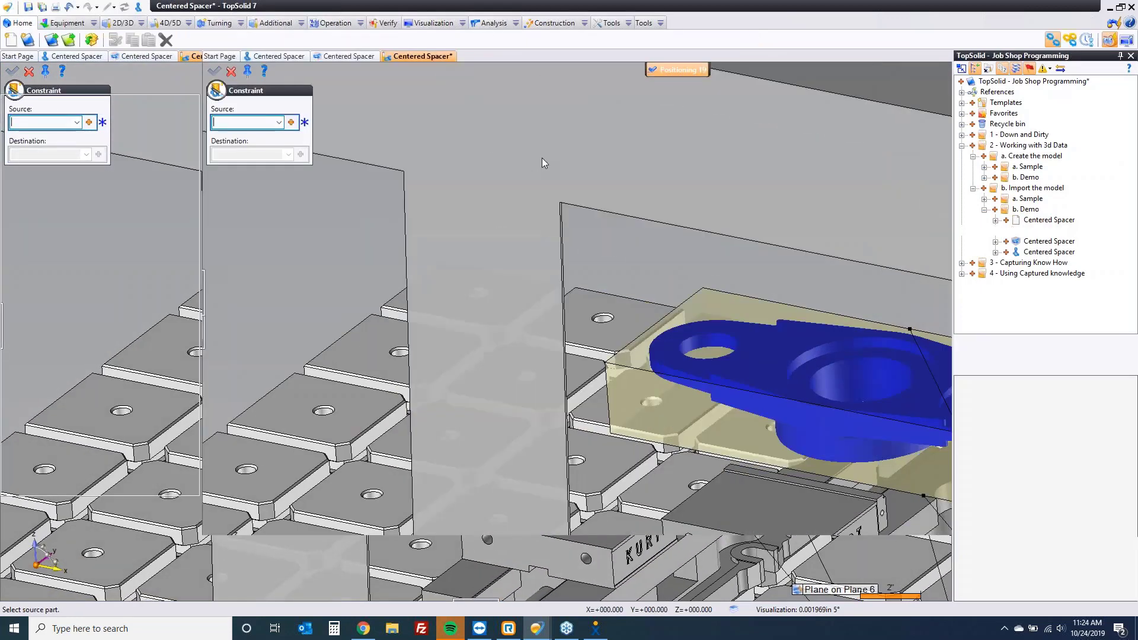
Hide the Enclosure element of the VM-6 machine and save the machining document.
{"action": "left_click_drag", "start_coordinate": [675, 478], "coordinate": [688, 469]}
{"action": "middle_click_drag", "start_coordinate": [797, 478], "coordinate": [930, 397]}
{"action": "scroll", "coordinate": [940, 384], "scroll_direction": "down", "scroll_amount": 9}
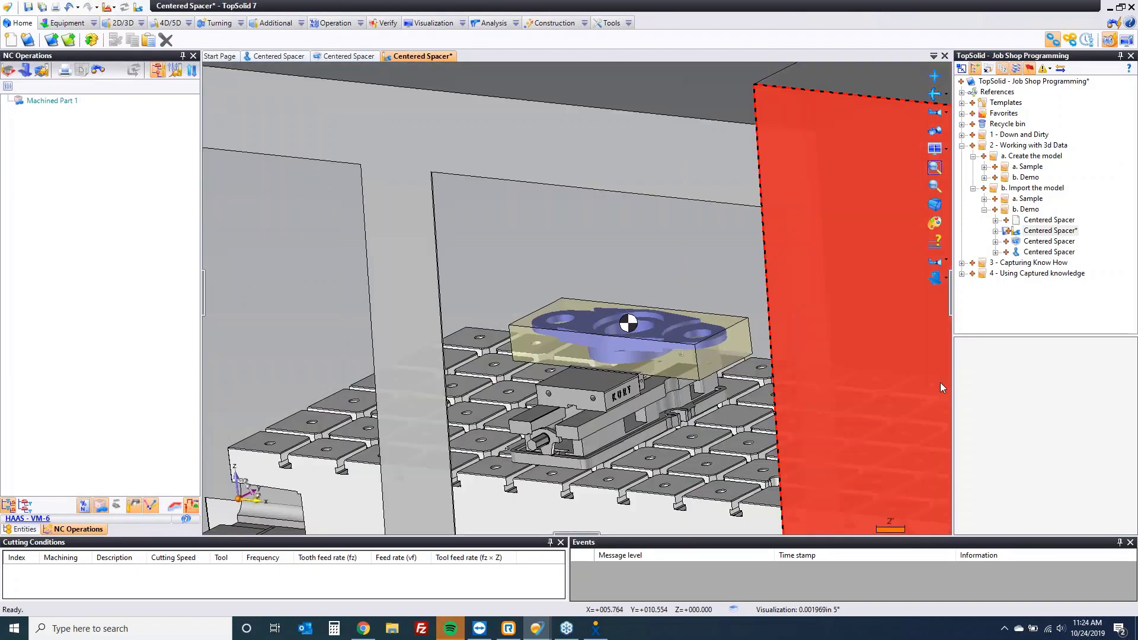
{"action": "left_click", "coordinate": [942, 283]}
{"action": "left_click", "coordinate": [972, 283]}
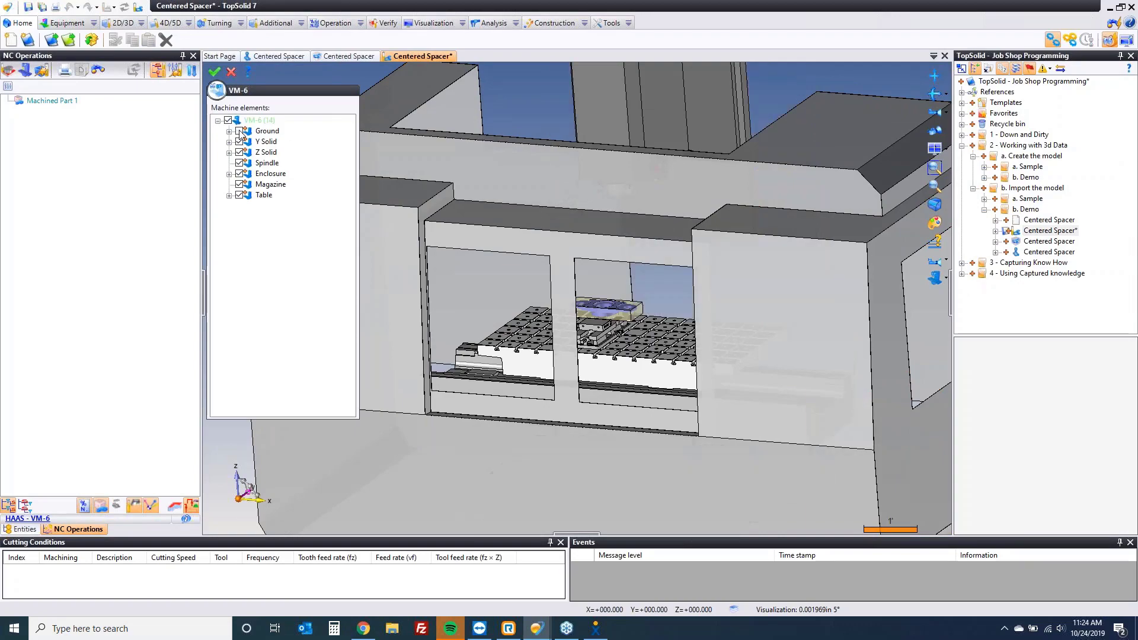
{"action": "left_click", "coordinate": [240, 174]}
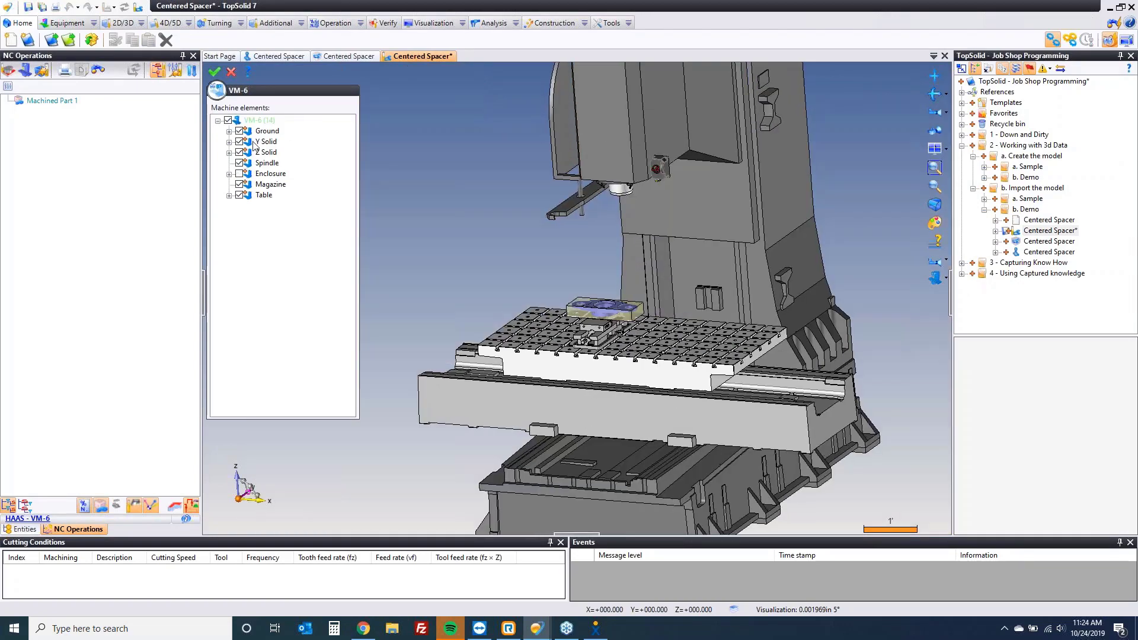
{"action": "middle_click_drag", "start_coordinate": [409, 267], "coordinate": [521, 263]}
{"action": "left_click", "coordinate": [215, 72]}
{"action": "middle_click_drag", "start_coordinate": [290, 101], "coordinate": [463, 196]}
{"action": "scroll", "coordinate": [787, 250], "scroll_direction": "up", "scroll_amount": 5}
{"action": "key", "text": "ctrl+s"}
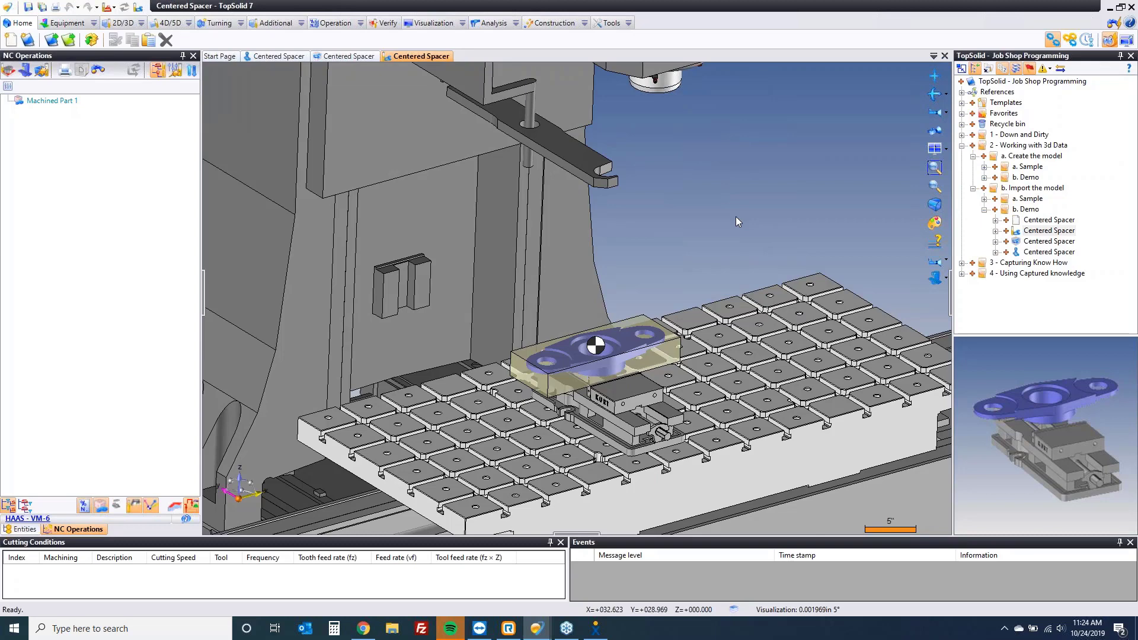
Test the machine's Y axis travel, select the X axis for testing, and close the axis test.
{"action": "middle_click_drag", "start_coordinate": [735, 216], "coordinate": [596, 275]}
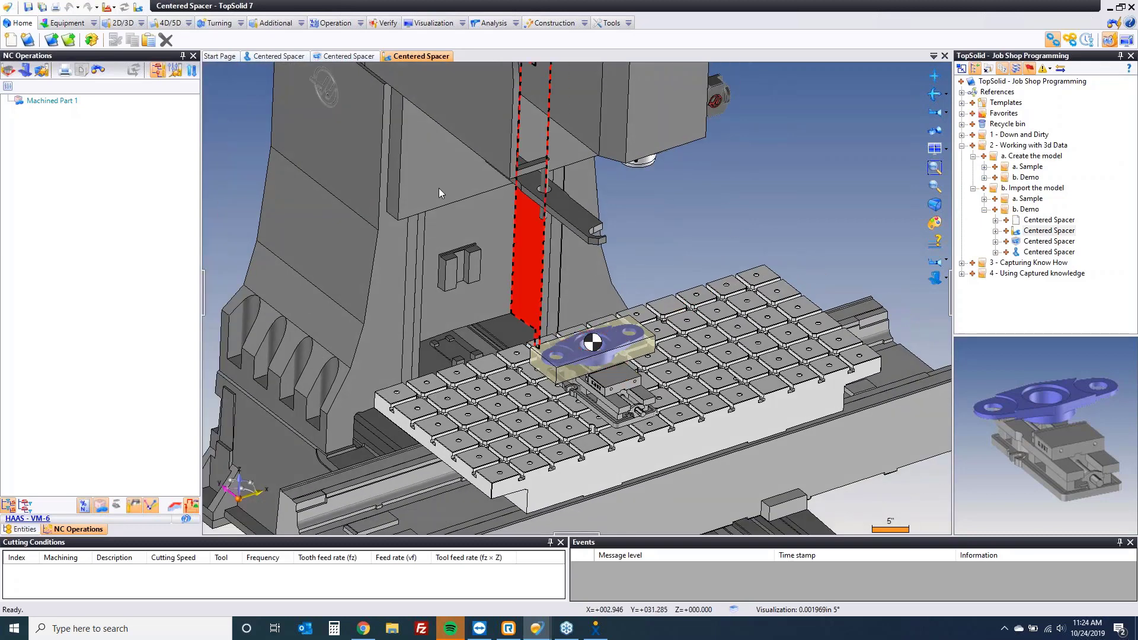
{"action": "left_click", "coordinate": [62, 22]}
{"action": "left_click", "coordinate": [28, 41]}
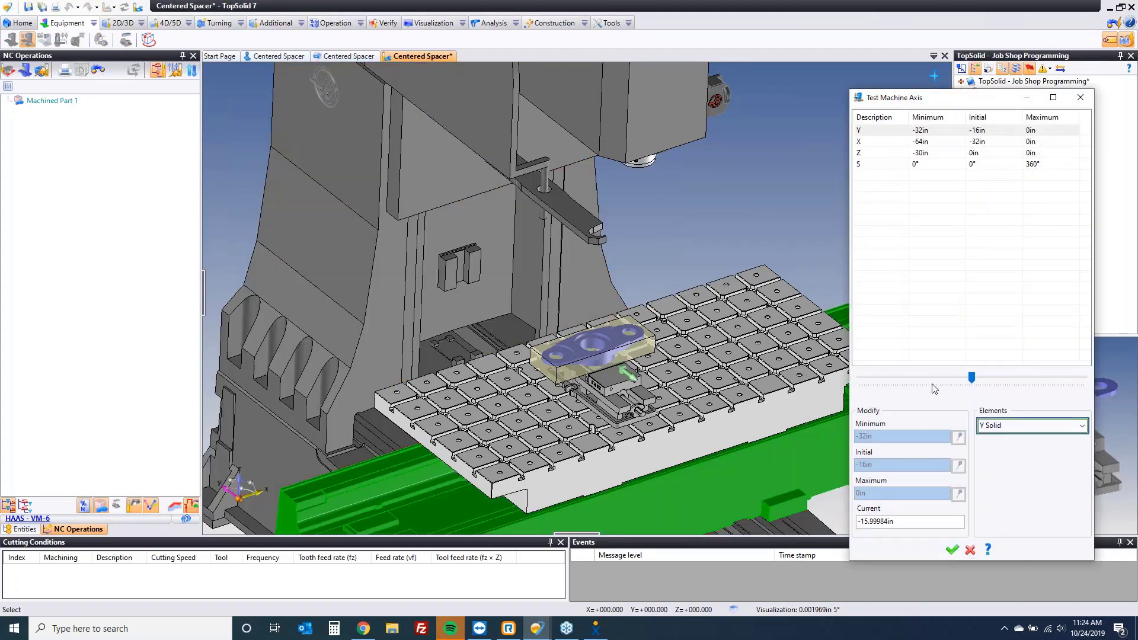
{"action": "left_click_drag", "start_coordinate": [973, 379], "coordinate": [982, 403]}
{"action": "left_click", "coordinate": [881, 145]}
{"action": "left_click", "coordinate": [951, 549]}
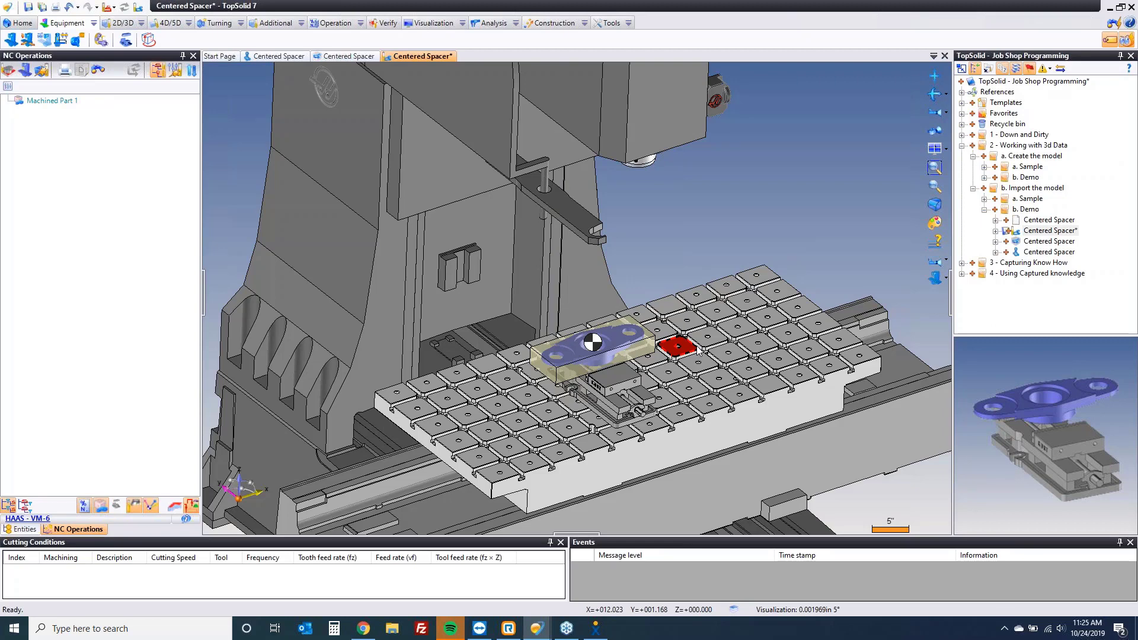
Start an End Milling operation on the spacer's raised top face and assign tool T 8, the 1 Roughing Endmill.
{"action": "scroll", "coordinate": [698, 351], "scroll_direction": "up", "scroll_amount": 5}
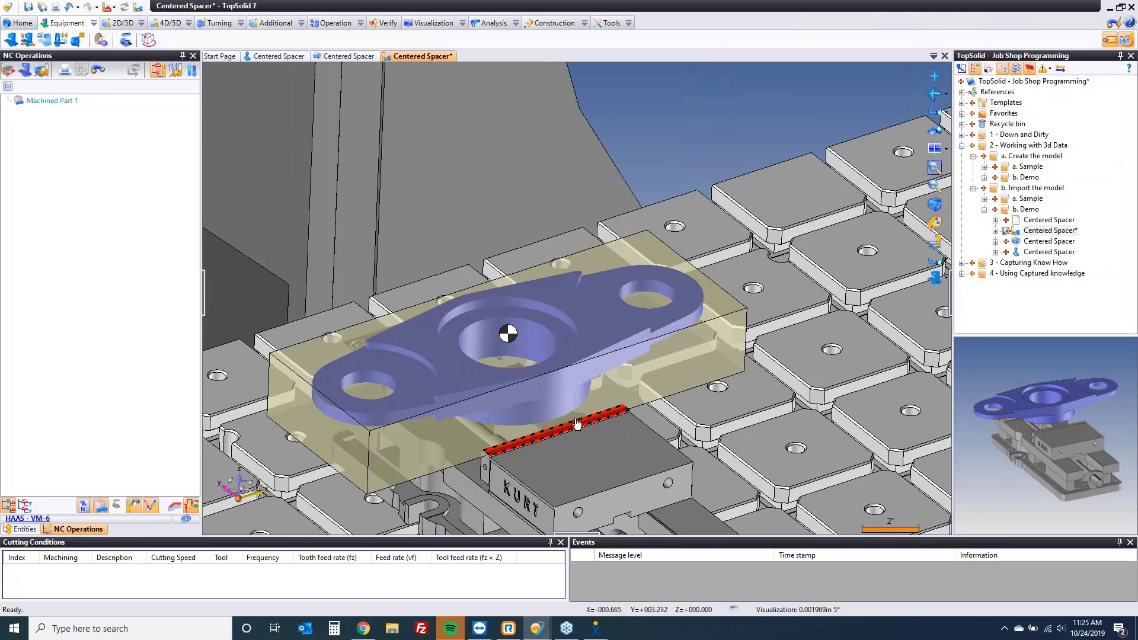
{"action": "right_click", "coordinate": [507, 334]}
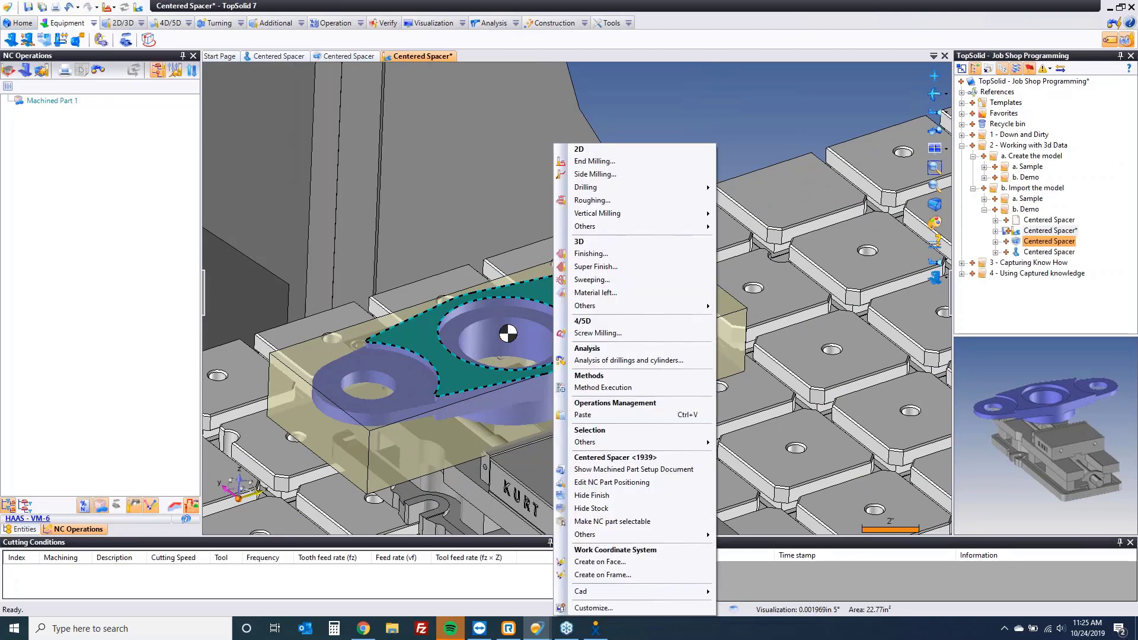
{"action": "left_click", "coordinate": [598, 162]}
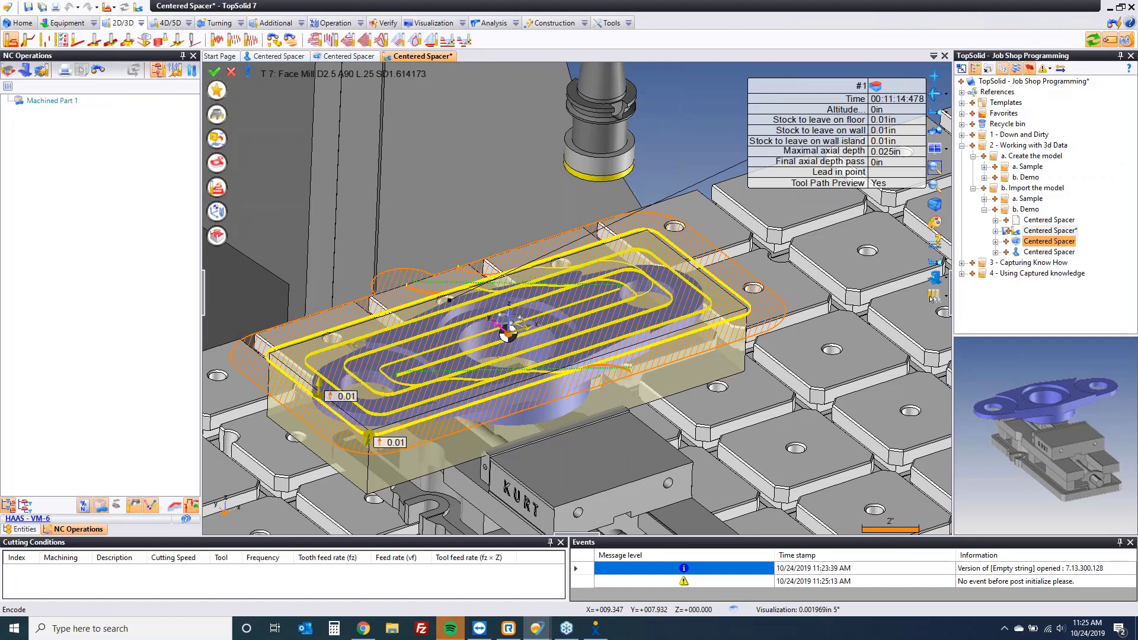
{"action": "left_click", "coordinate": [217, 114]}
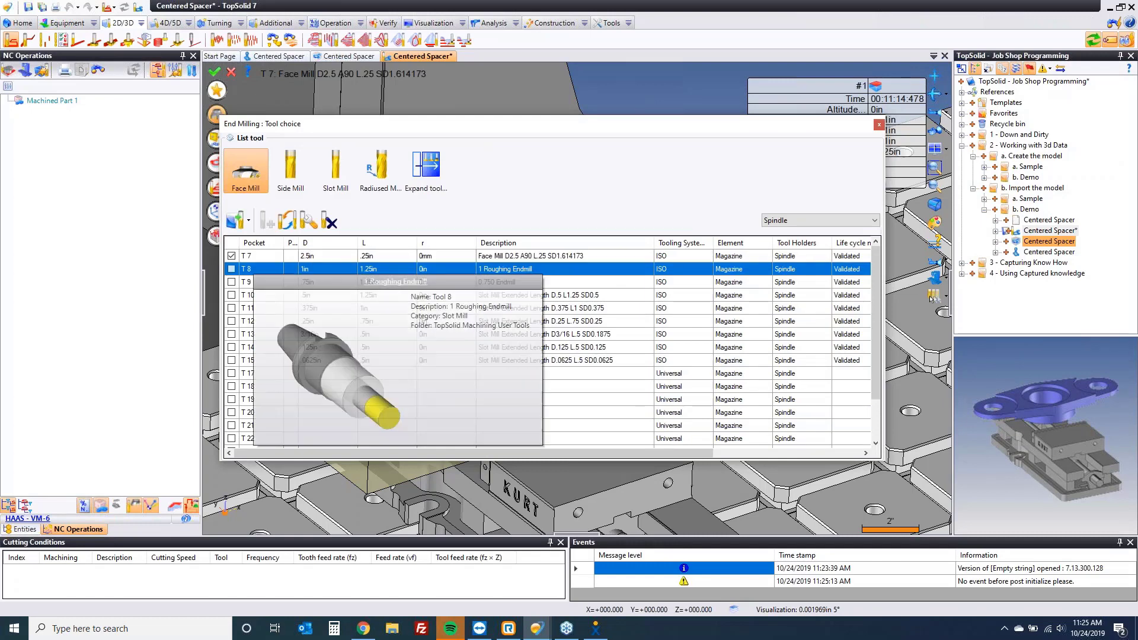
{"action": "left_click", "coordinate": [231, 269]}
{"action": "left_click", "coordinate": [215, 119]}
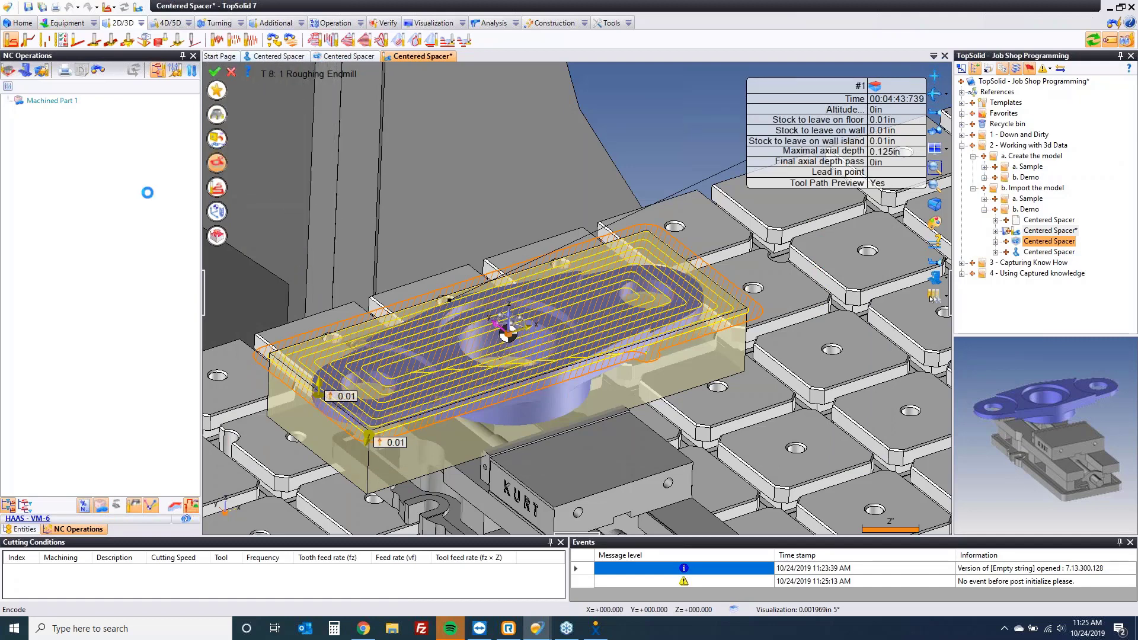
Replace the milling operation's geometry with the recessed face around one of the spacer's end holes.
{"action": "left_click", "coordinate": [53, 158]}
{"action": "left_click", "coordinate": [185, 193]}
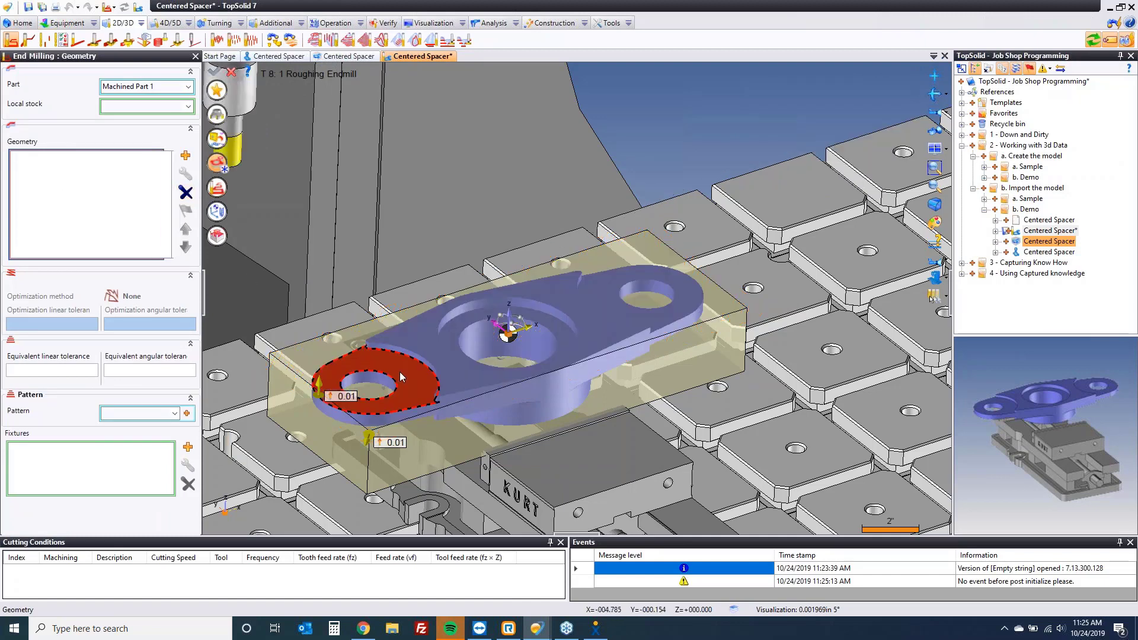
{"action": "left_click", "coordinate": [399, 372]}
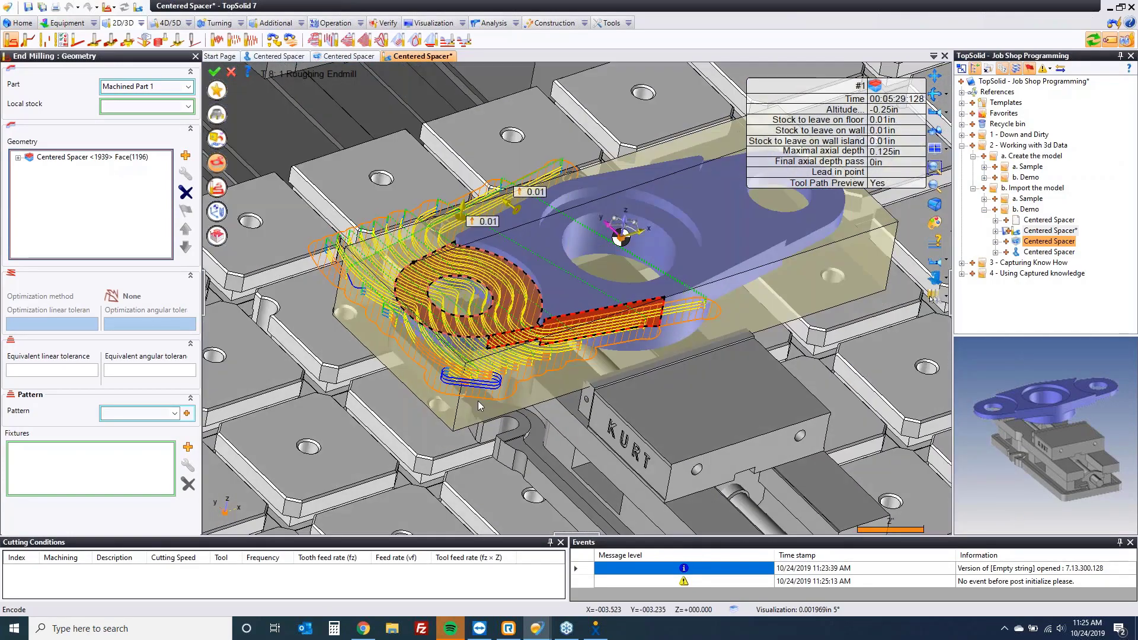
Change the milling operation's type to Facing and accept the operation.
{"action": "left_click", "coordinate": [876, 86]}
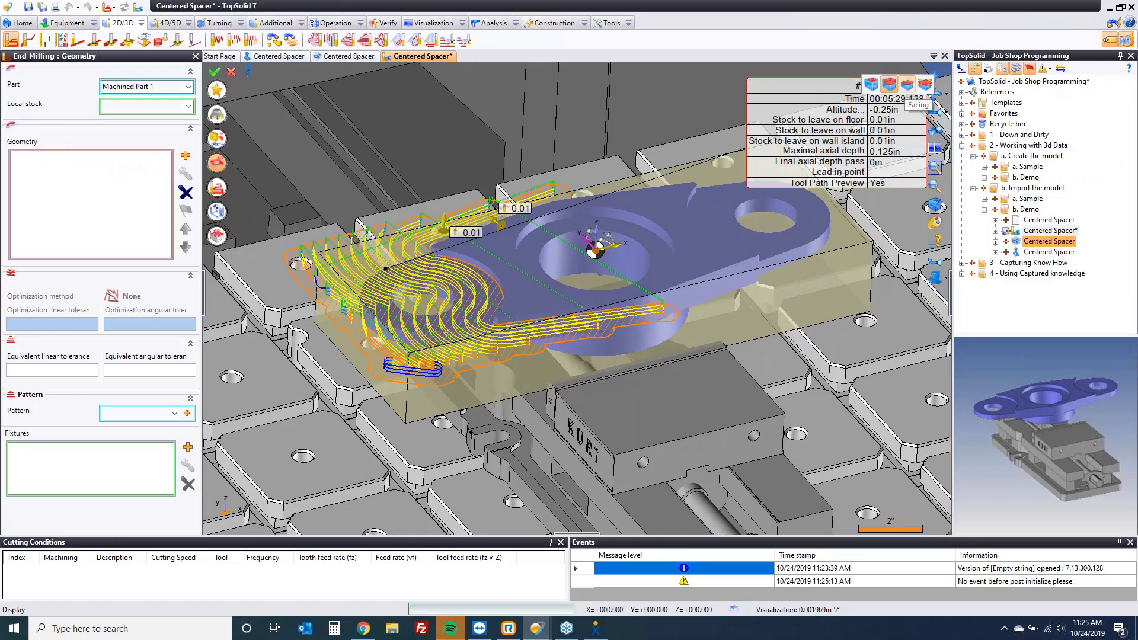
{"action": "left_click", "coordinate": [907, 86]}
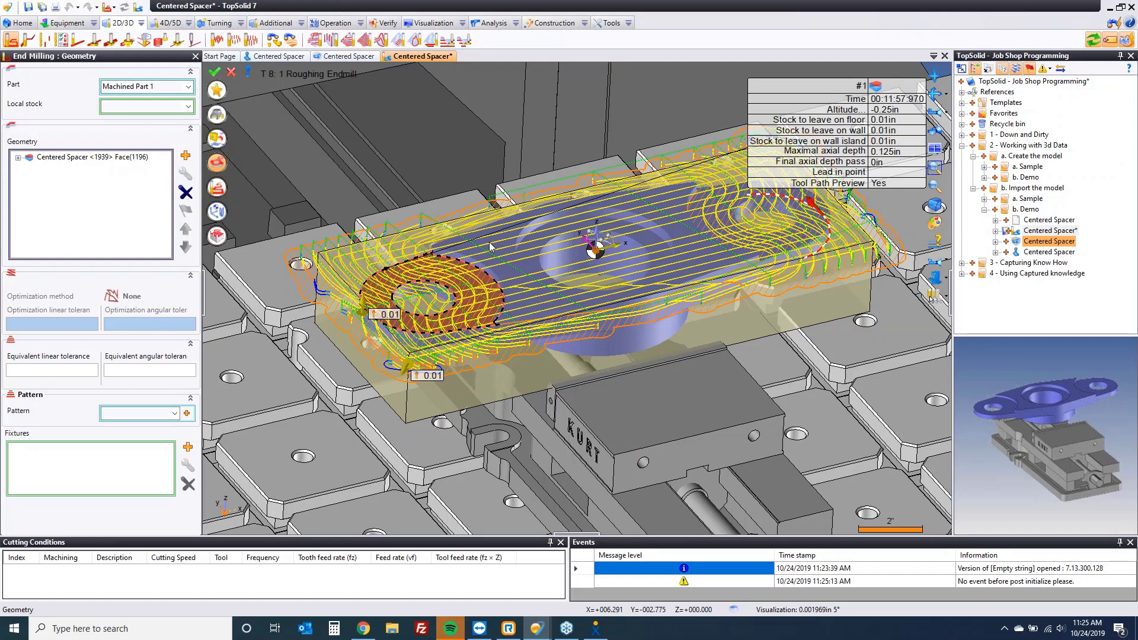
{"action": "left_click", "coordinate": [215, 72]}
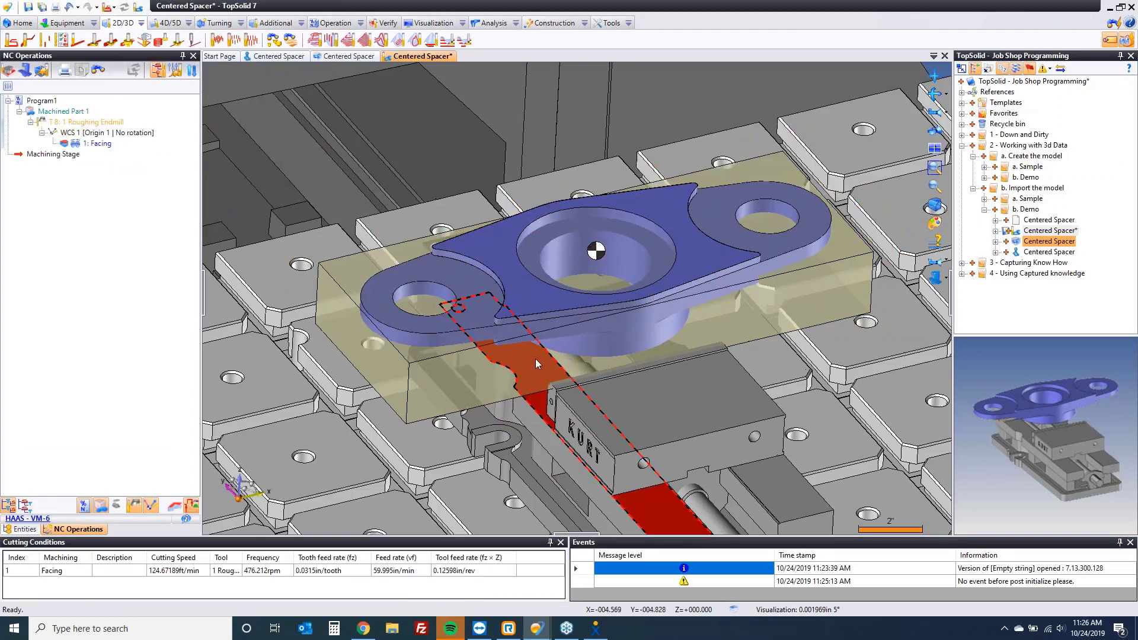
Hide the machine and vise, leaving only the spacer and its stock displayed.
{"action": "middle_click_drag", "start_coordinate": [535, 358], "coordinate": [516, 270]}
{"action": "scroll", "coordinate": [509, 272], "scroll_direction": "up", "scroll_amount": 2}
{"action": "mouse_move", "coordinate": [674, 452]}
{"action": "middle_mouse_down"}
{"action": "mouse_move", "coordinate": [576, 486]}
{"action": "mouse_move", "coordinate": [549, 453]}
{"action": "mouse_move", "coordinate": [778, 325]}
{"action": "mouse_move", "coordinate": [839, 322]}
{"action": "middle_mouse_up"}
{"action": "scroll", "coordinate": [839, 322], "scroll_direction": "down", "scroll_amount": 4}
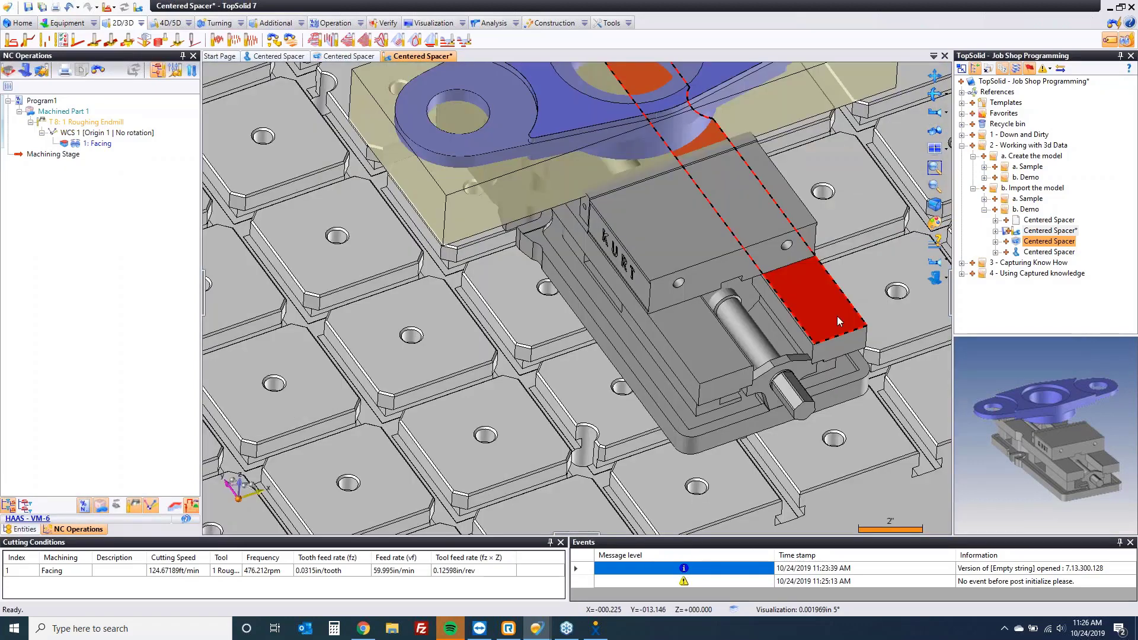
{"action": "left_click", "coordinate": [934, 278]}
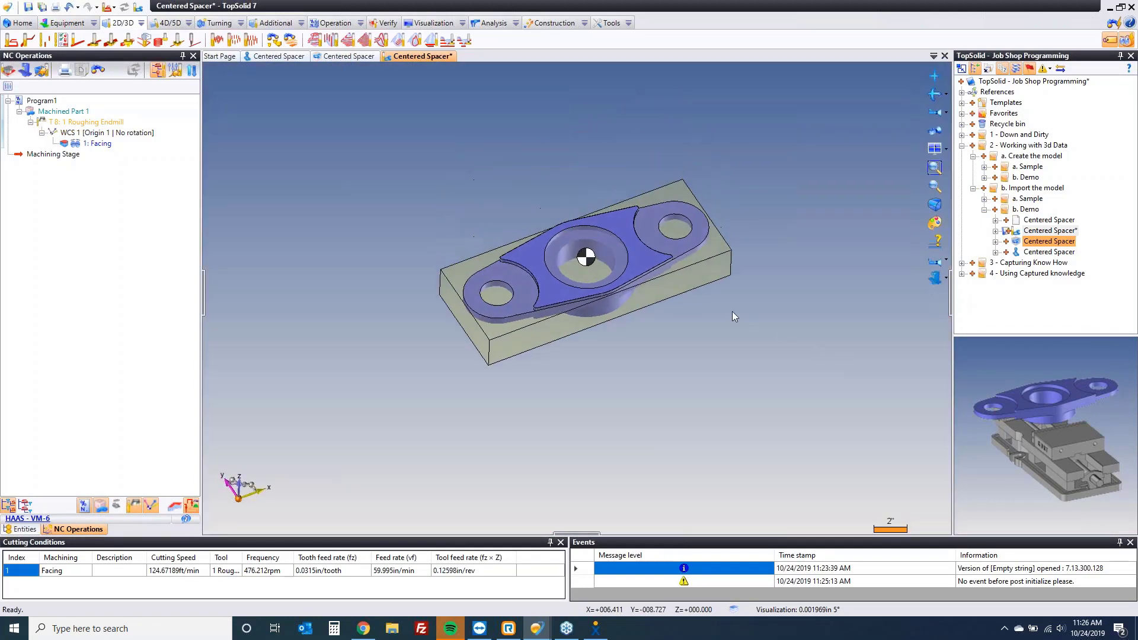
Switch to the design environment and start a 2D sketch on the flat underside face beside the spacer's central boss, viewed face-on.
{"action": "left_click", "coordinate": [139, 8]}
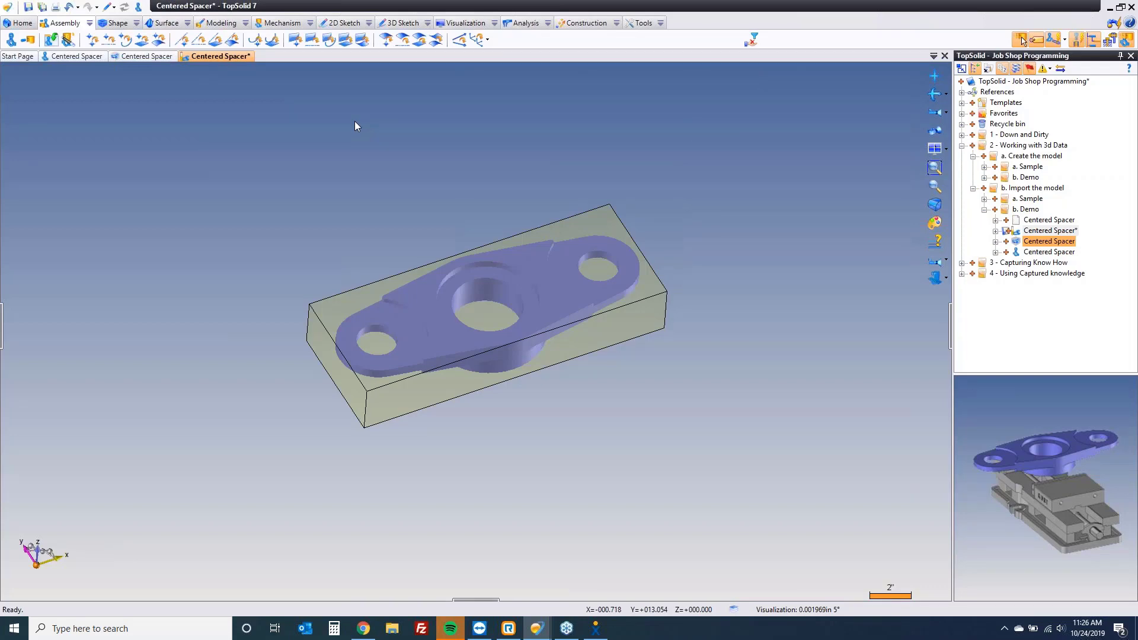
{"action": "middle_click_drag", "start_coordinate": [355, 124], "coordinate": [495, 351]}
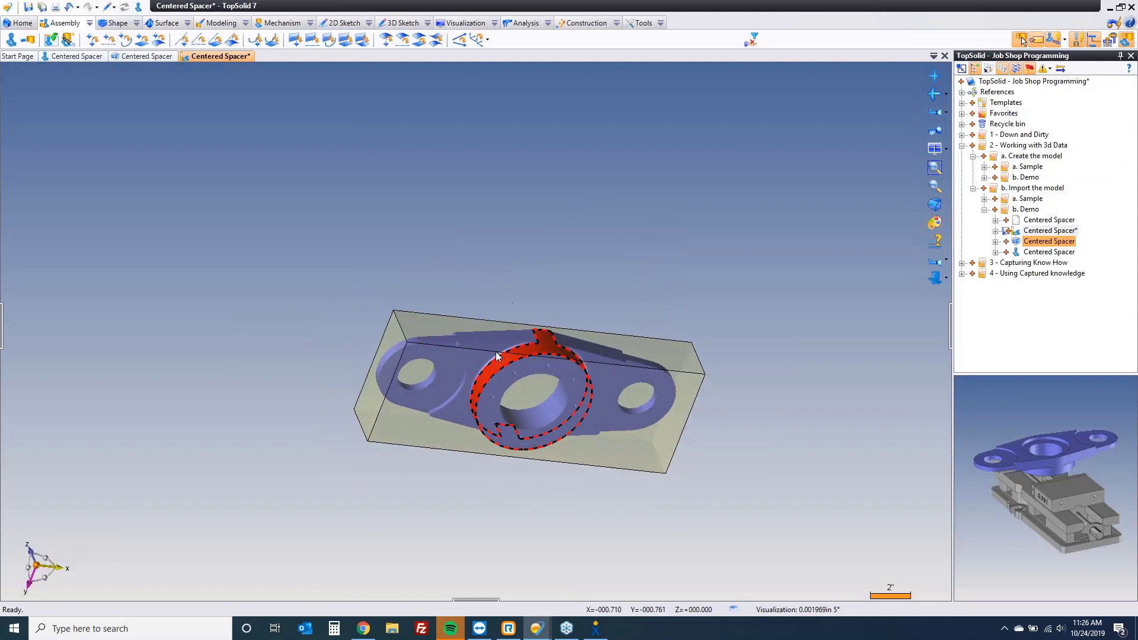
{"action": "right_click", "coordinate": [462, 374]}
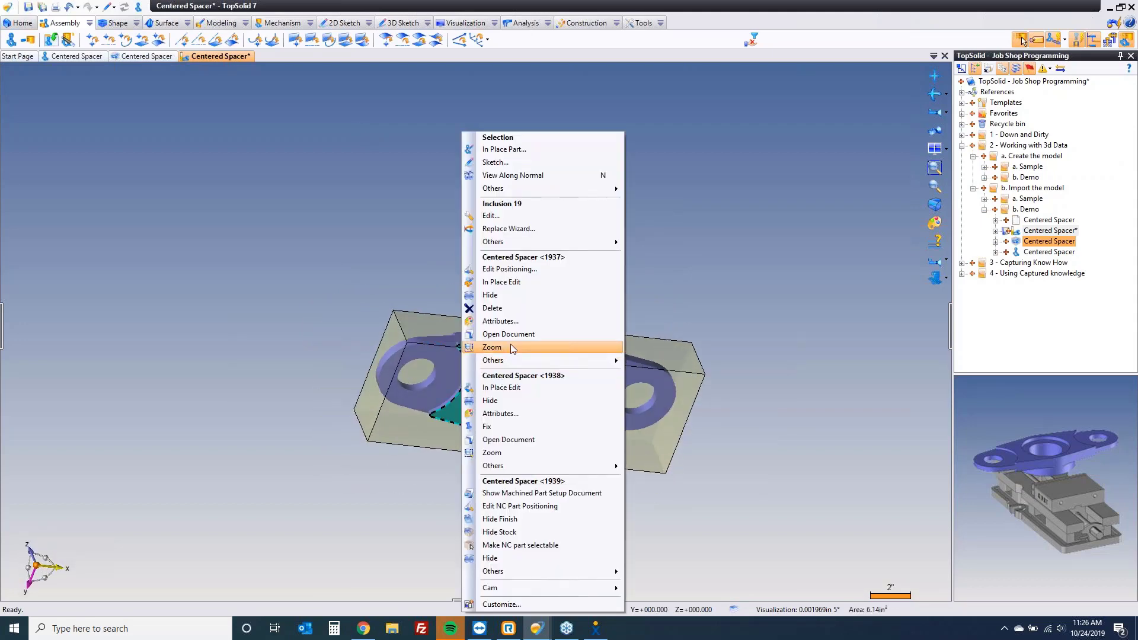
{"action": "left_click", "coordinate": [520, 162]}
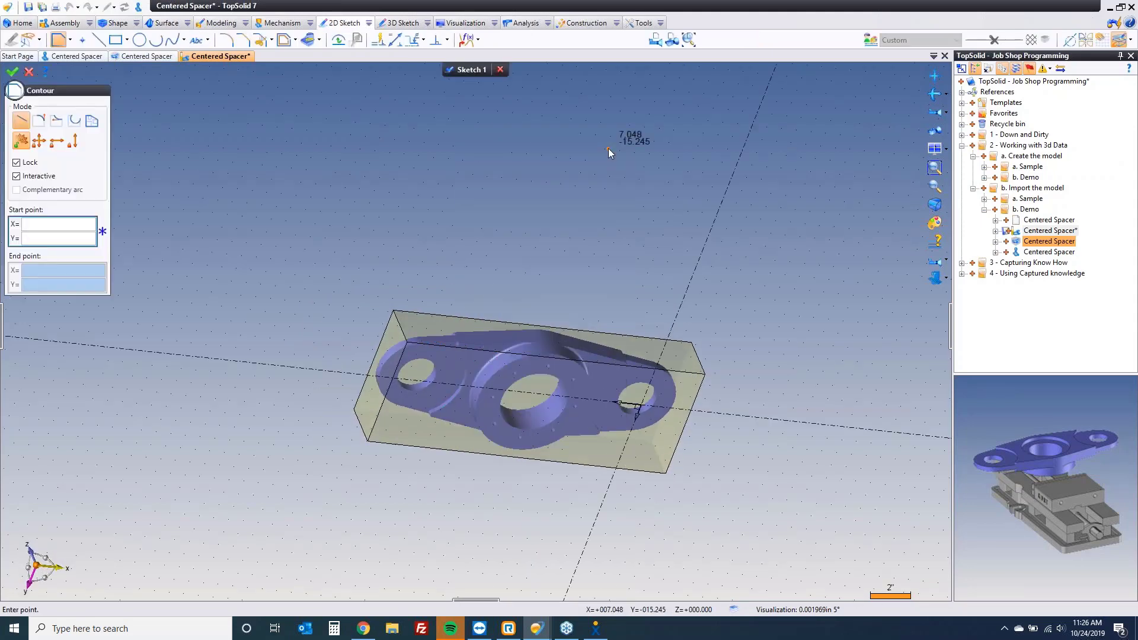
{"action": "left_click", "coordinate": [655, 40]}
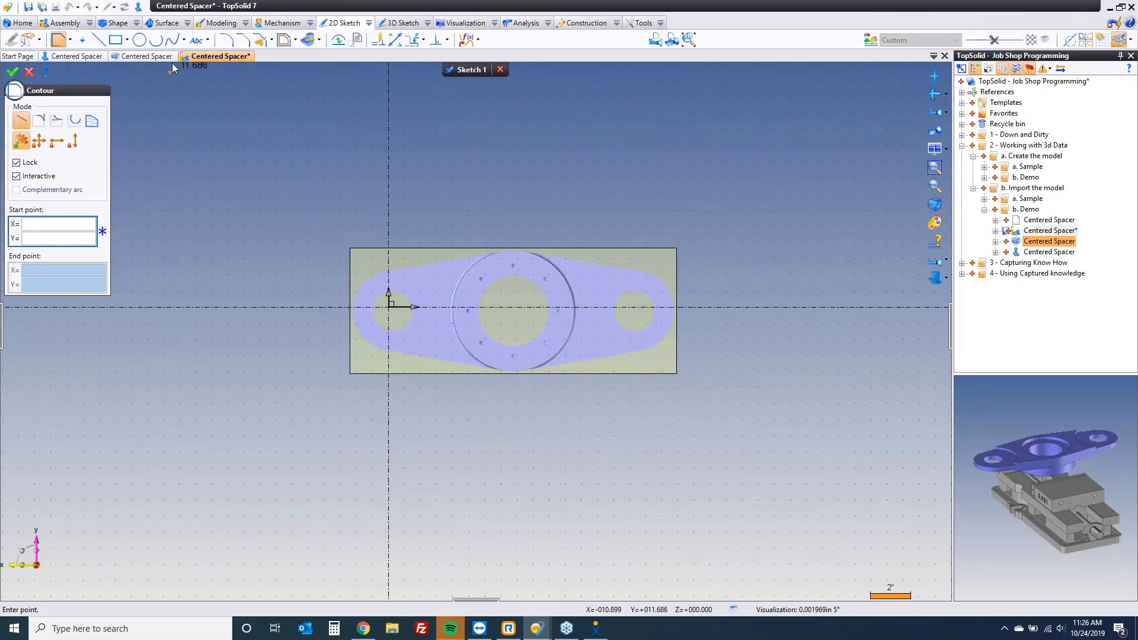
Sketch an axis-parallel rectangle about 27.3 by 17.2 in around the whole stock and finish the sketch.
{"action": "left_click", "coordinate": [116, 40]}
{"action": "left_click", "coordinate": [17, 118]}
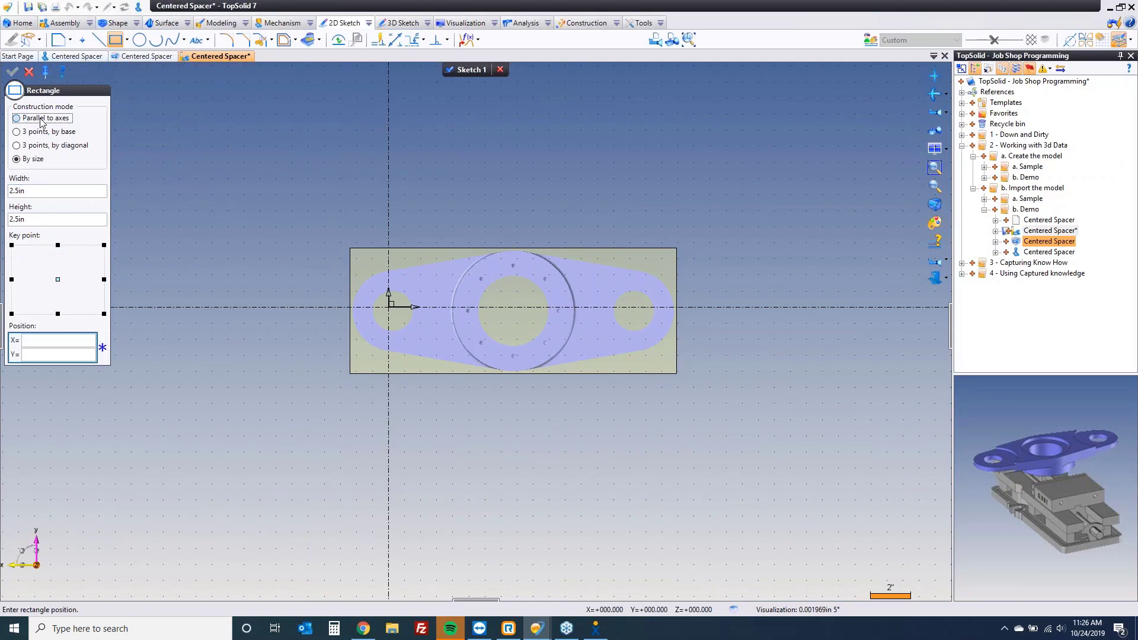
{"action": "left_click", "coordinate": [256, 132]}
{"action": "left_click", "coordinate": [804, 477]}
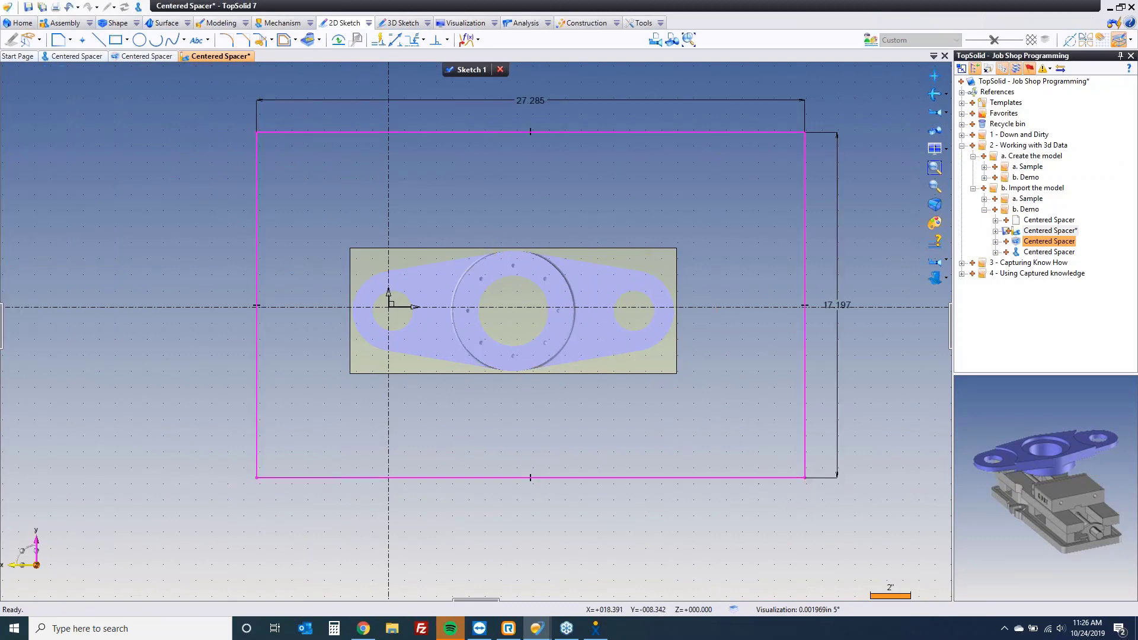
{"action": "left_click", "coordinate": [462, 71]}
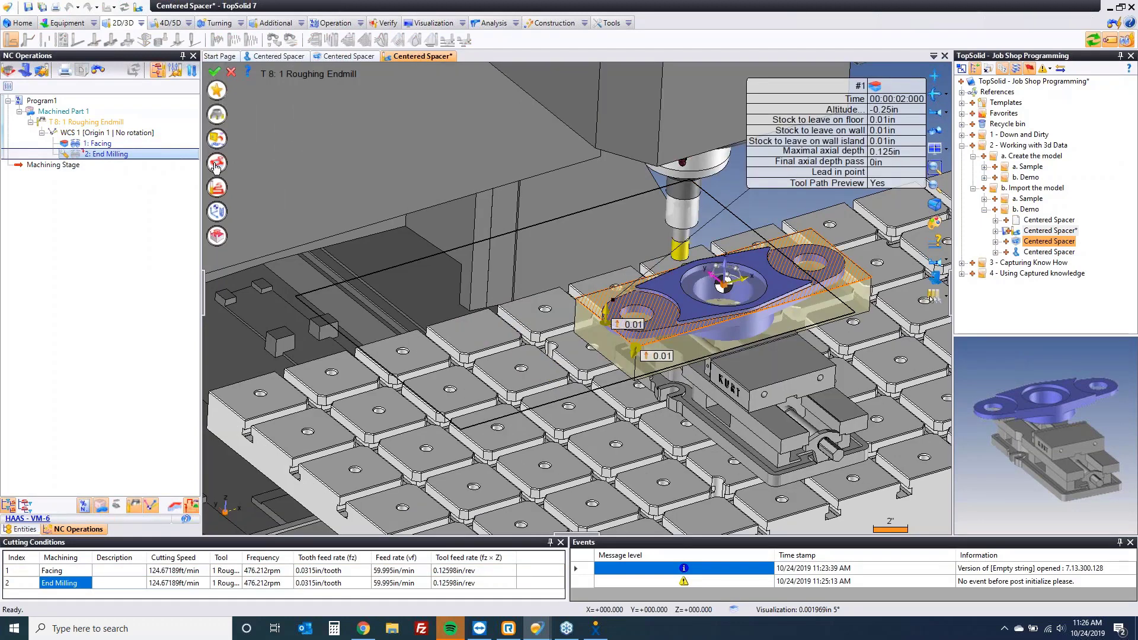
Replace the second milling operation's face geometry with the boundary sketch profile around the stock and accept the operation.
{"action": "left_click", "coordinate": [216, 164]}
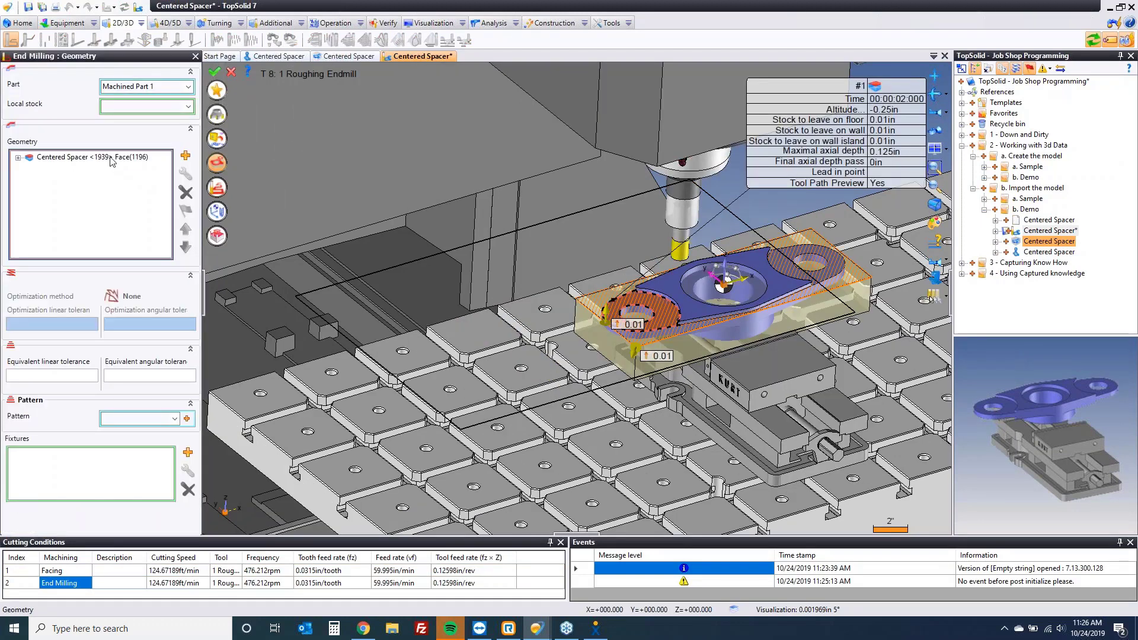
{"action": "left_click", "coordinate": [111, 159]}
{"action": "key", "text": "Delete"}
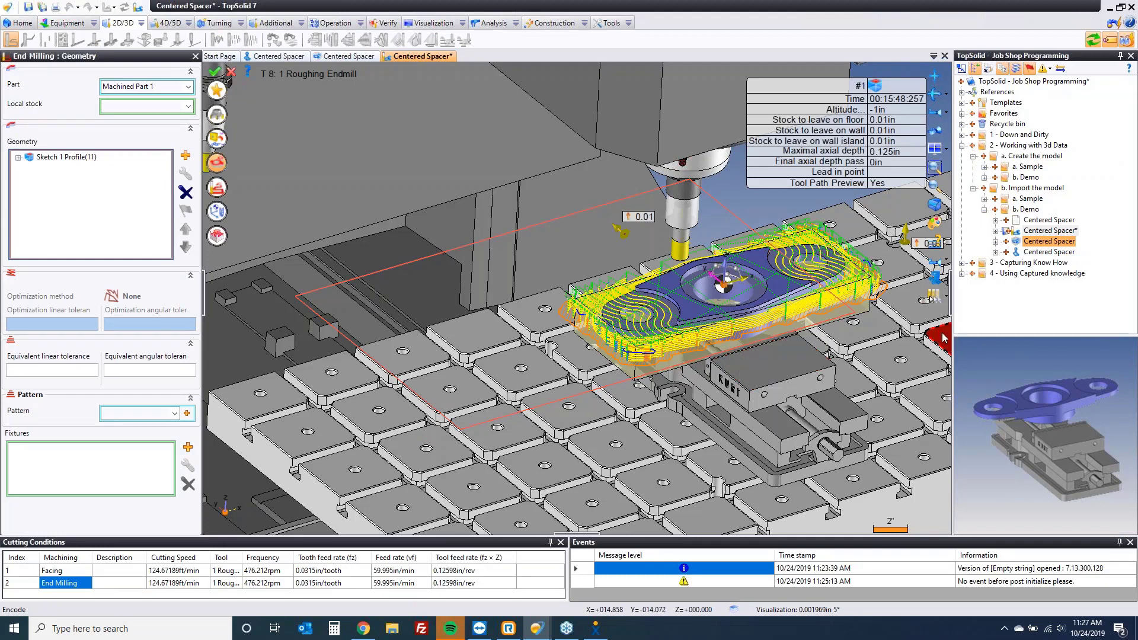
{"action": "left_click", "coordinate": [215, 72]}
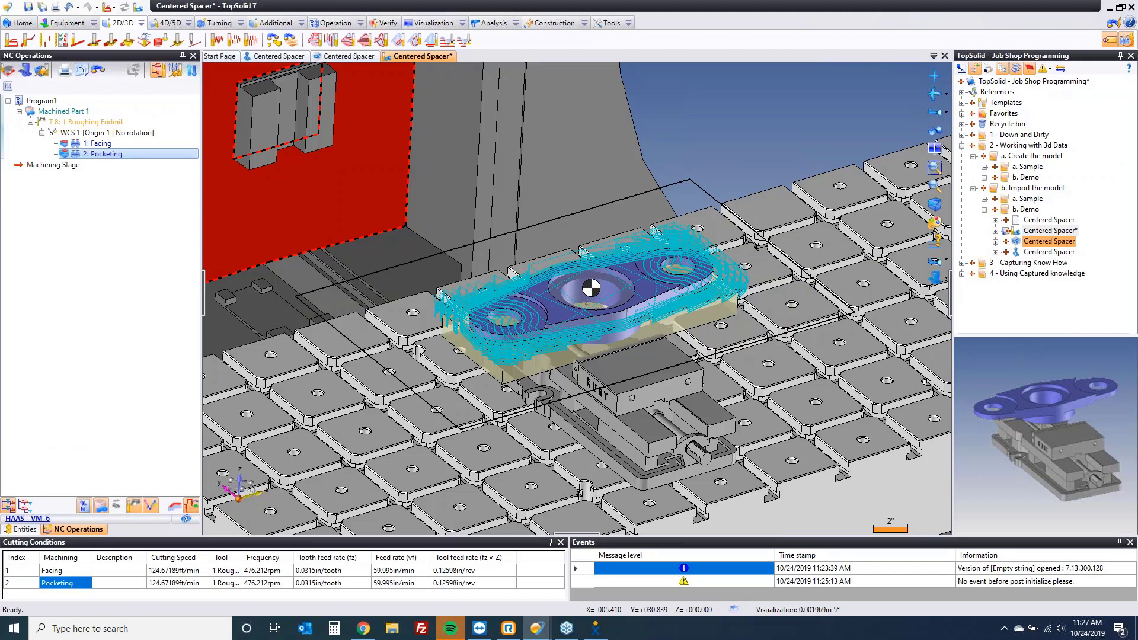
Simulate the pocketing operation at a faster power axes animation speed, and exit the simulation.
{"action": "left_click", "coordinate": [4, 155]}
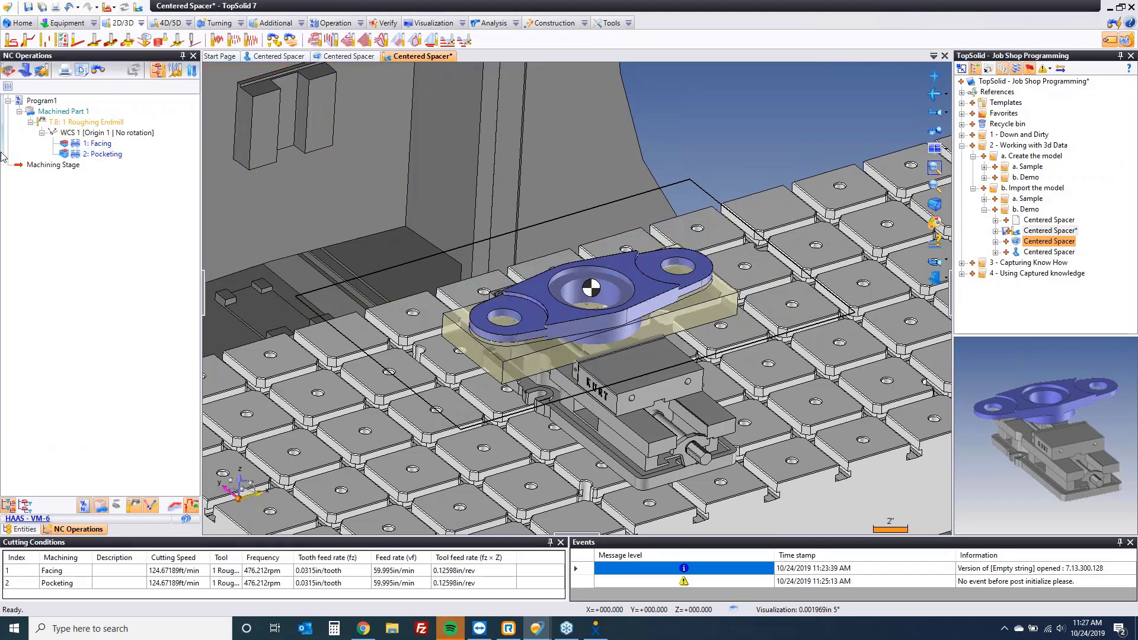
{"action": "left_click", "coordinate": [61, 151]}
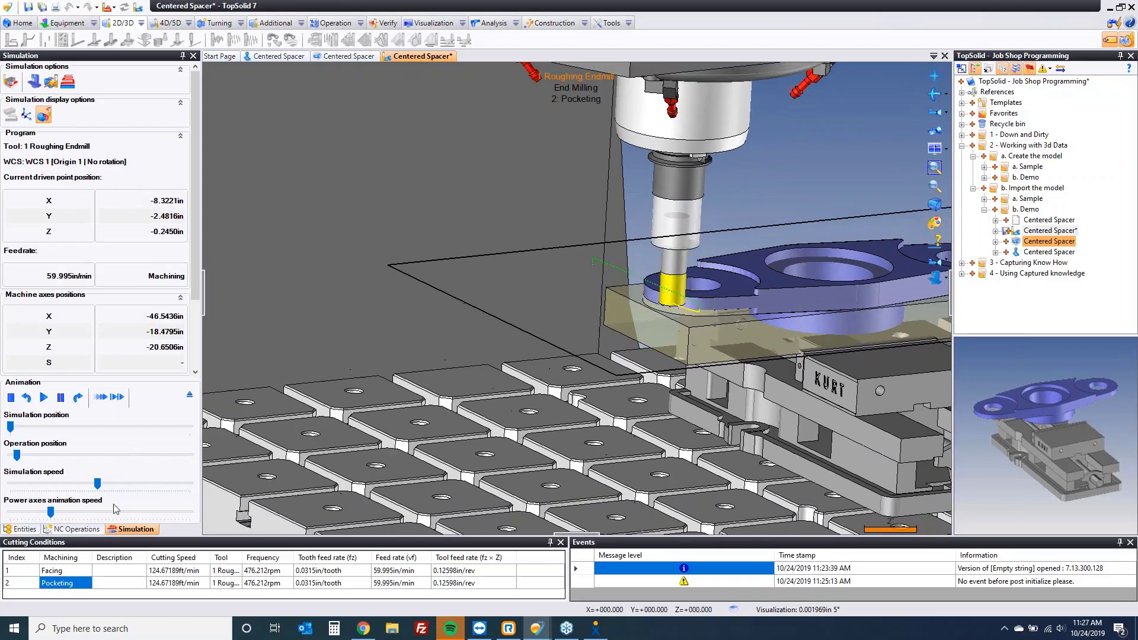
{"action": "left_click", "coordinate": [117, 511]}
{"action": "left_click", "coordinate": [118, 511]}
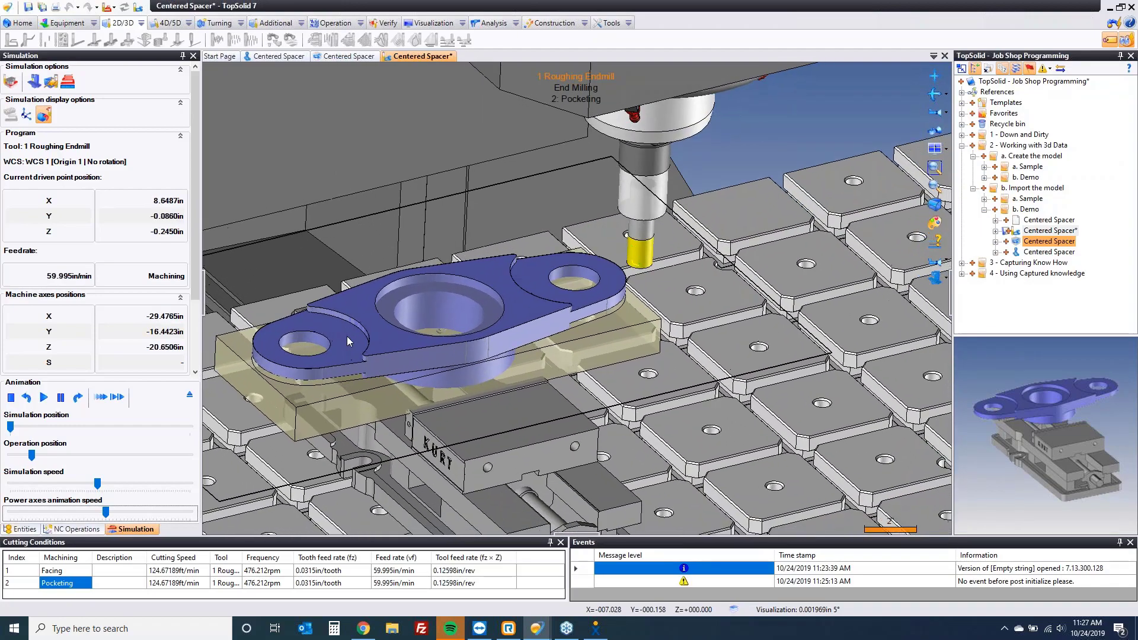
{"action": "key", "text": "Escape"}
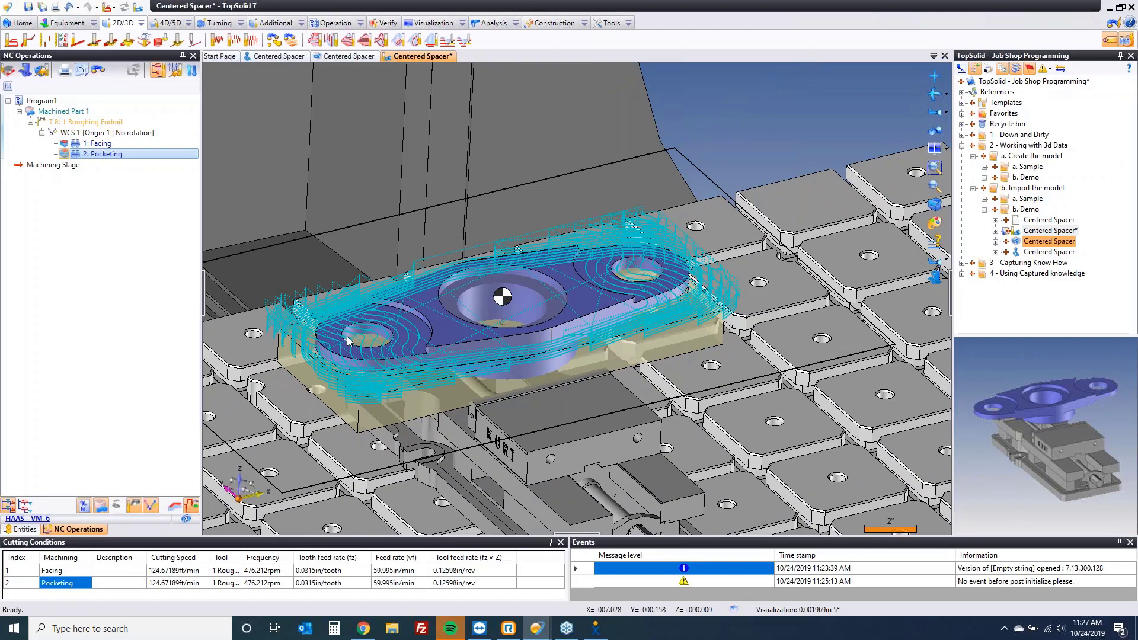
{"action": "left_click", "coordinate": [131, 299]}
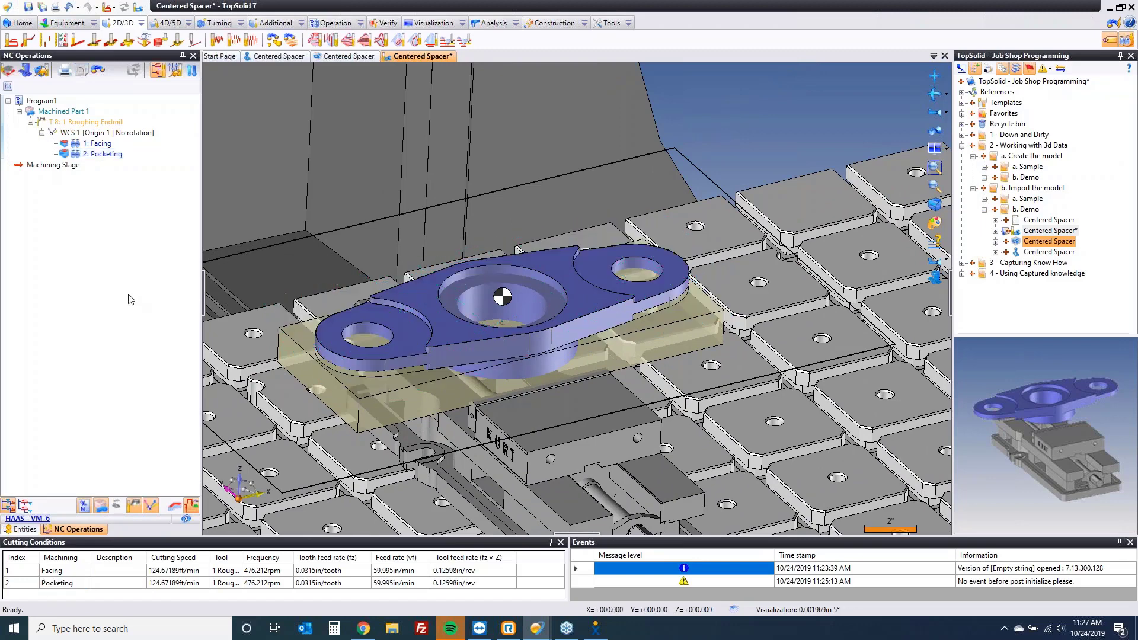
Hide the machine and vise, and start a hole machining operation on the spacer's two end holes and central counterbore.
{"action": "left_click", "coordinate": [934, 277]}
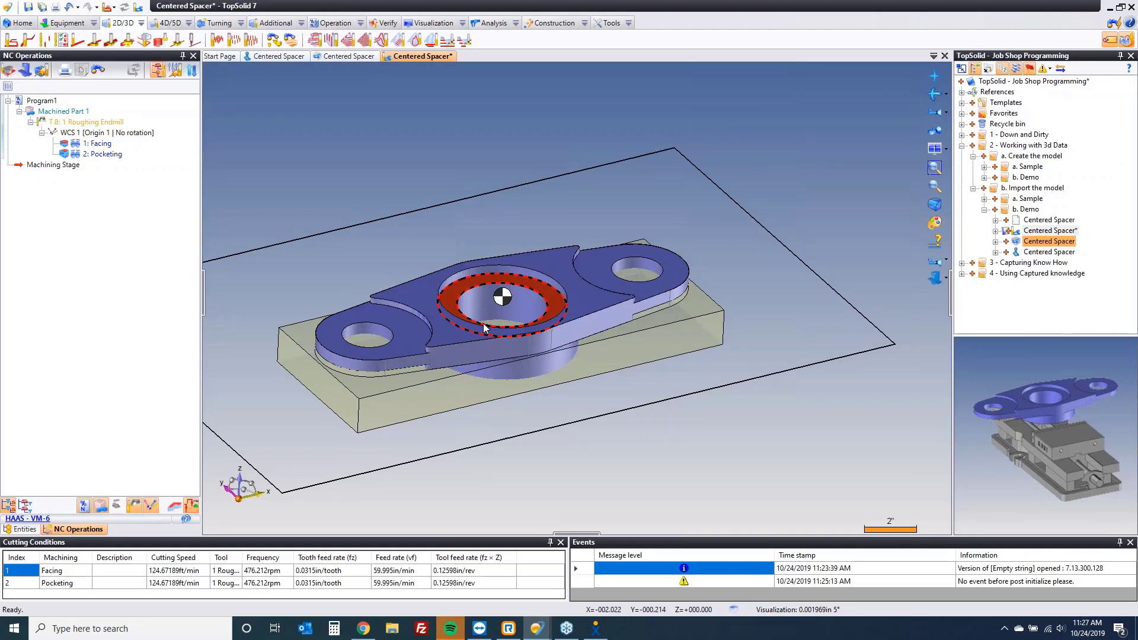
{"action": "left_click", "coordinate": [645, 261]}
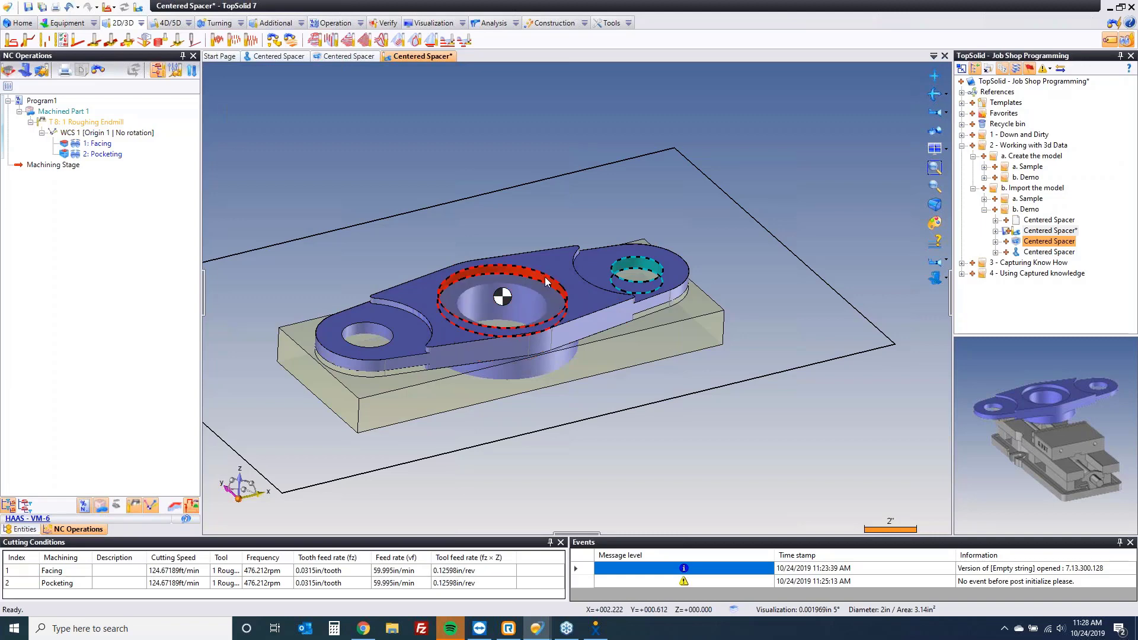
{"action": "left_click", "coordinate": [545, 282]}
{"action": "left_click", "coordinate": [378, 317]}
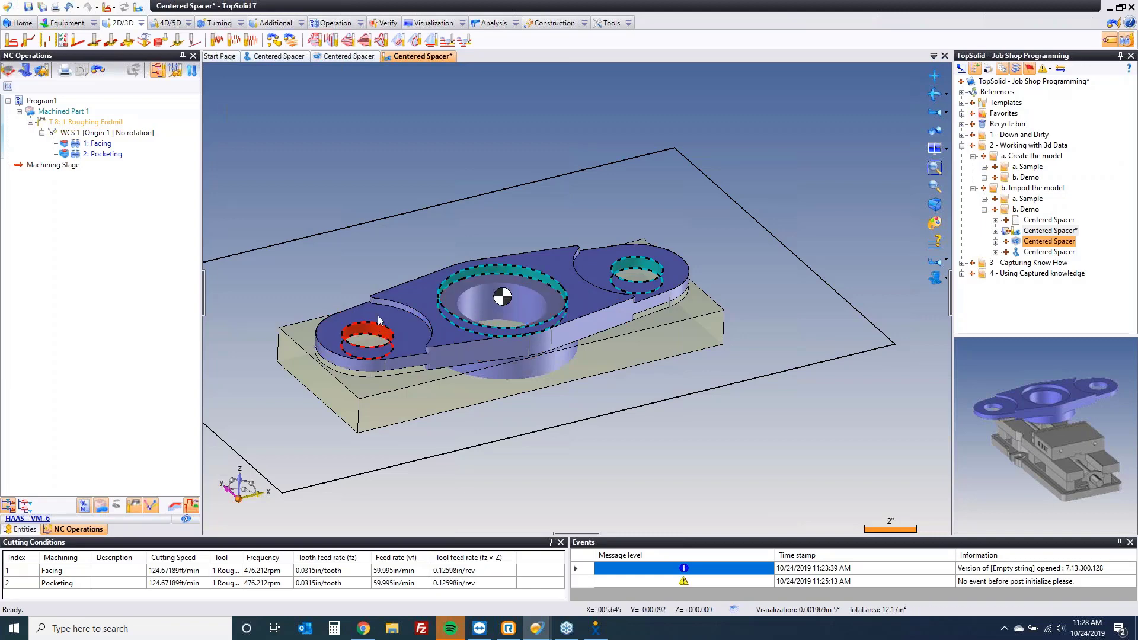
{"action": "right_click", "coordinate": [364, 157]}
{"action": "mouse_move", "coordinate": [500, 195]}
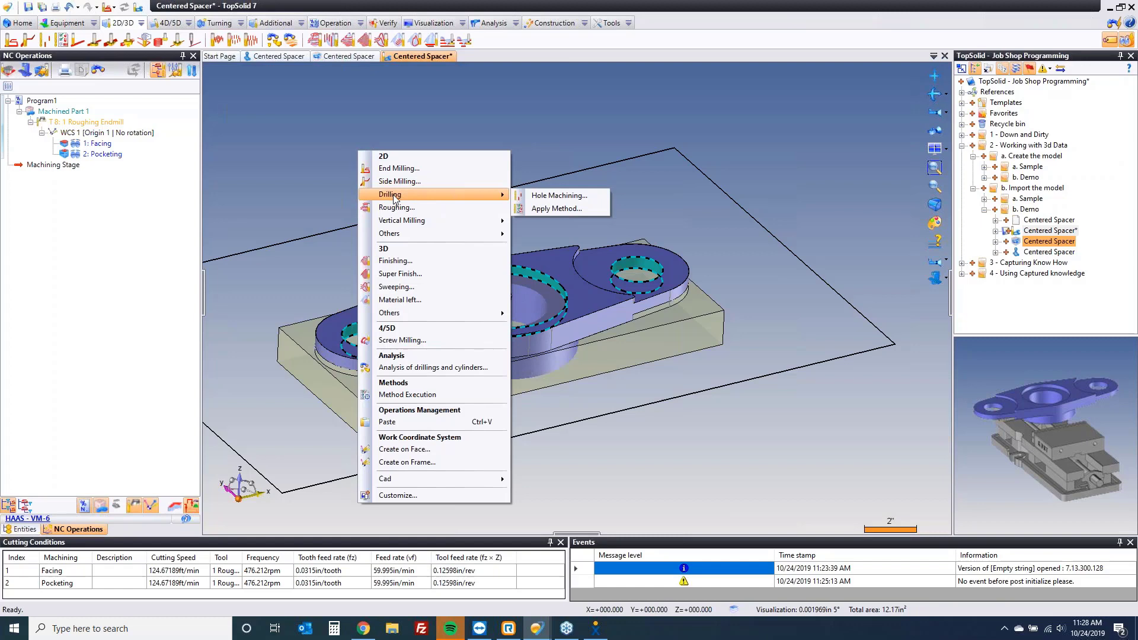
{"action": "left_click", "coordinate": [544, 195]}
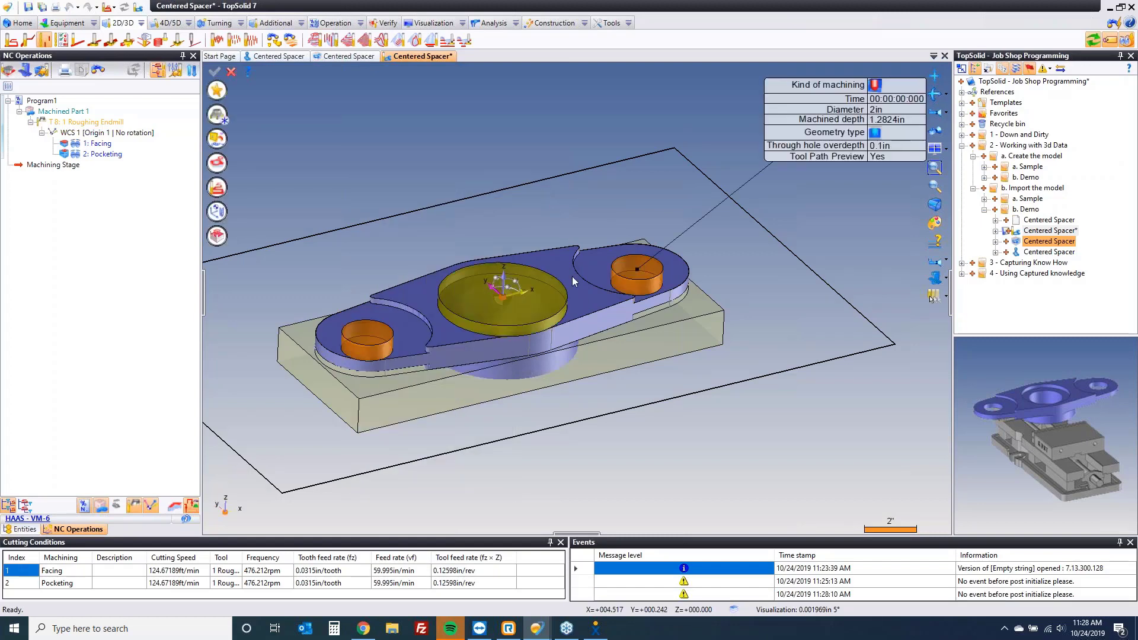
Assign the T 6 twist drill, 0.5 in diameter, to the drilling operation and accept it.
{"action": "left_click", "coordinate": [217, 115]}
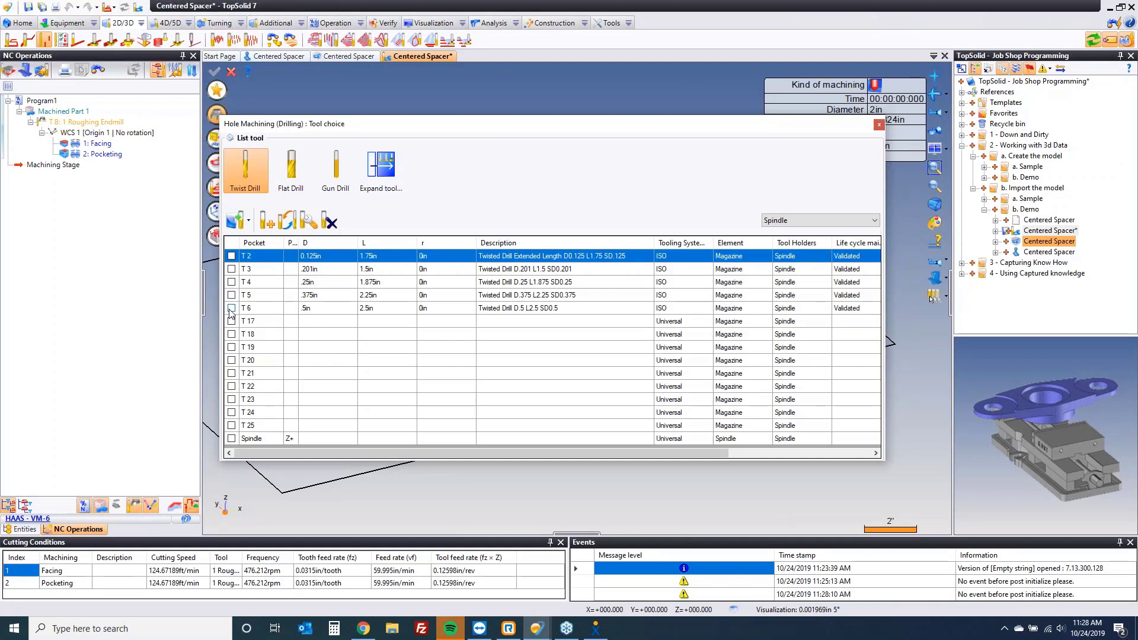
{"action": "left_click", "coordinate": [231, 308]}
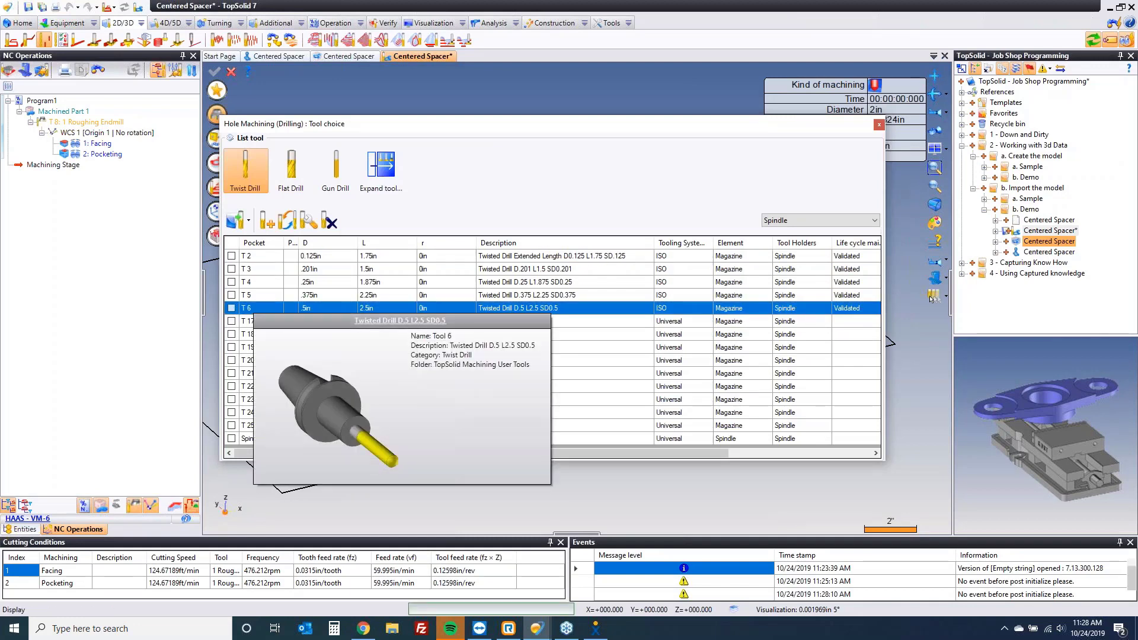
{"action": "left_click", "coordinate": [213, 116]}
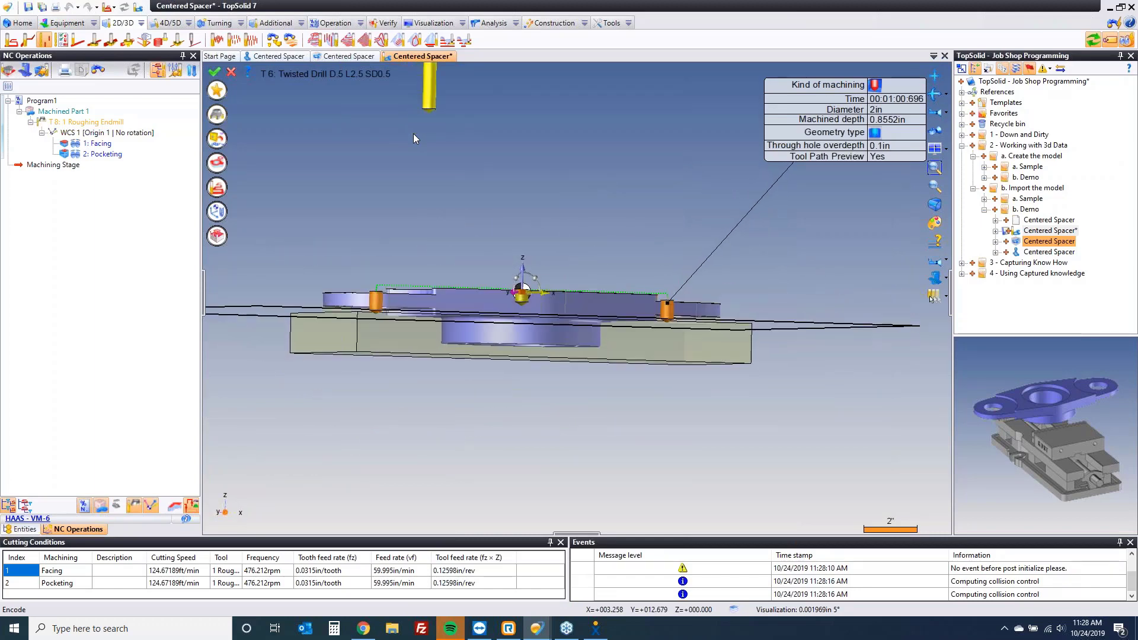
{"action": "left_click", "coordinate": [216, 71]}
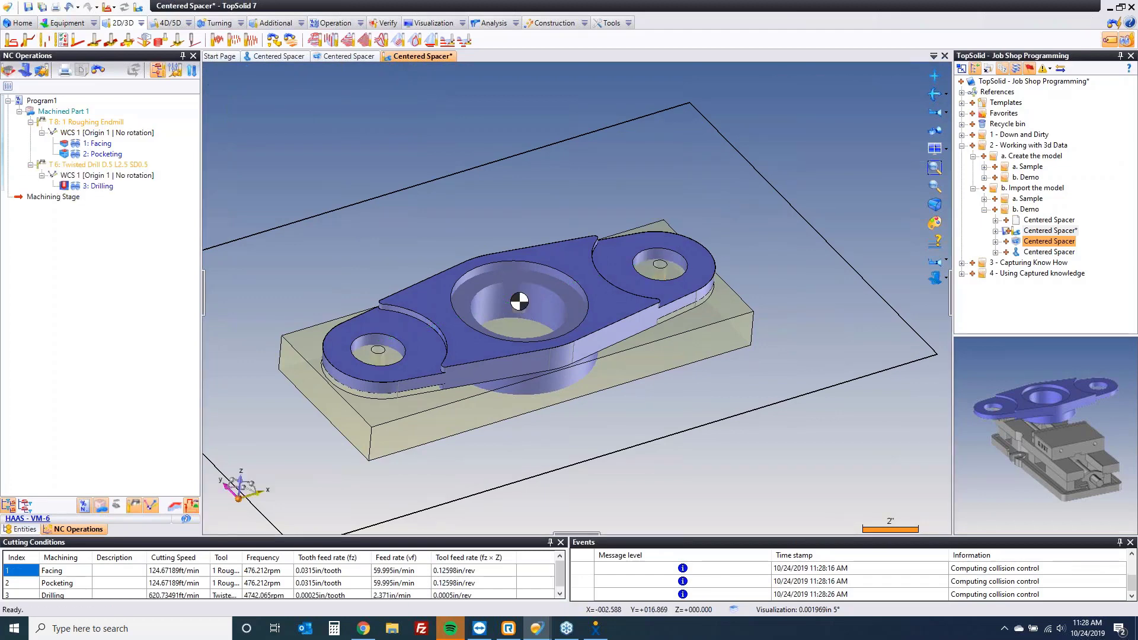
Start another hole machining operation, enable Pocketing in its settings and assign the T 11 slot mill, 0.375 in diameter.
{"action": "right_click", "coordinate": [318, 121]}
{"action": "mouse_move", "coordinate": [455, 176]}
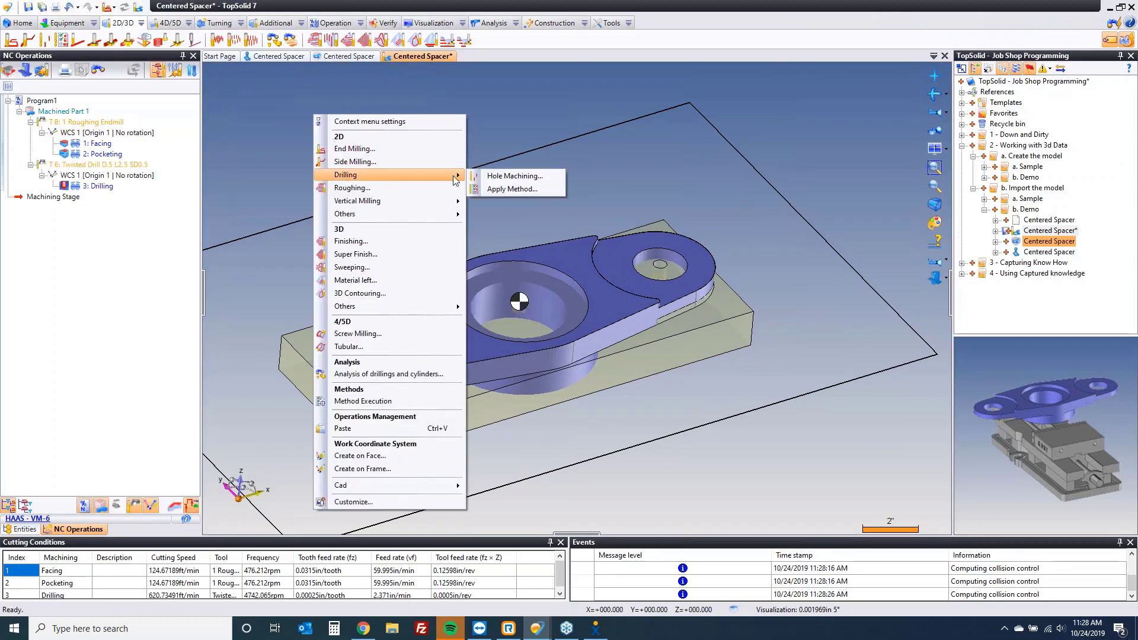
{"action": "left_click", "coordinate": [492, 178]}
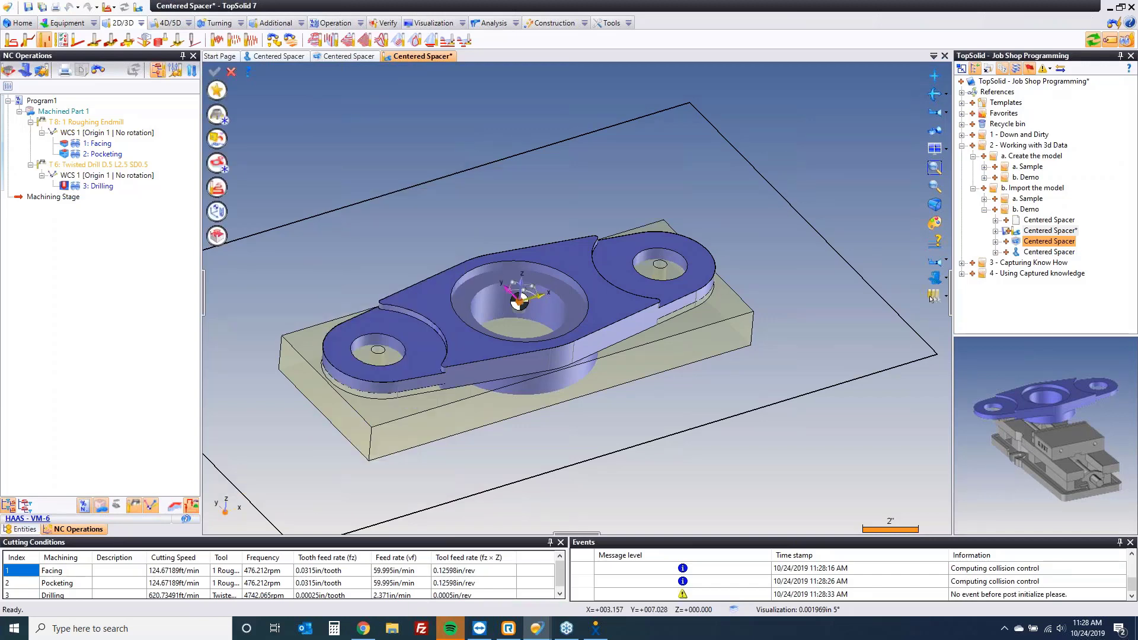
{"action": "left_click", "coordinate": [218, 188]}
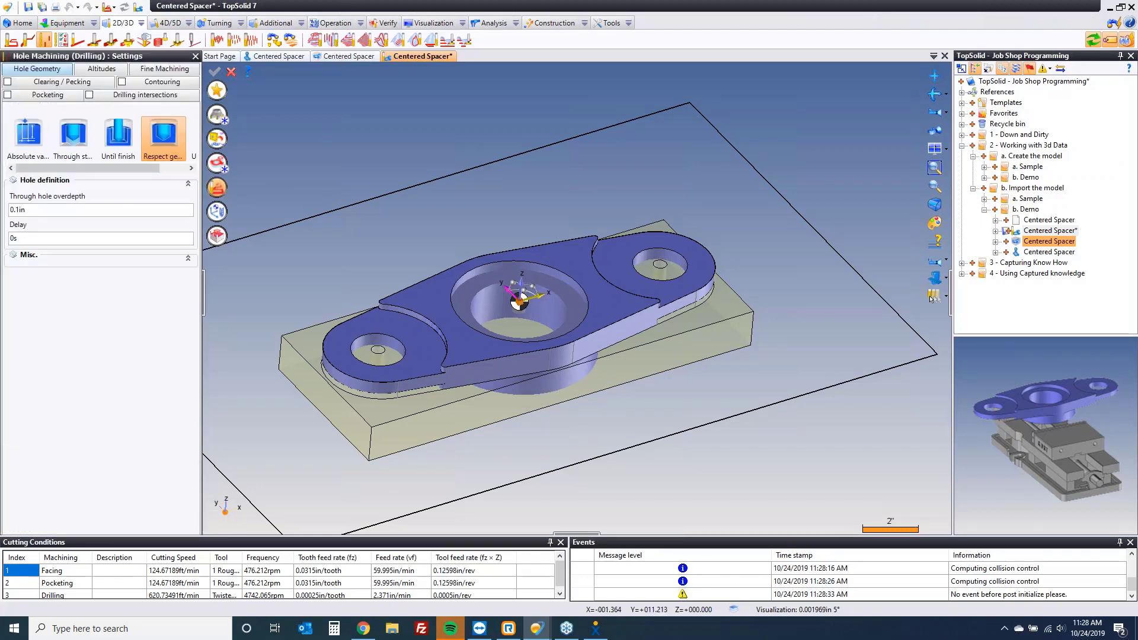
{"action": "left_click", "coordinate": [7, 95]}
{"action": "left_click", "coordinate": [219, 117]}
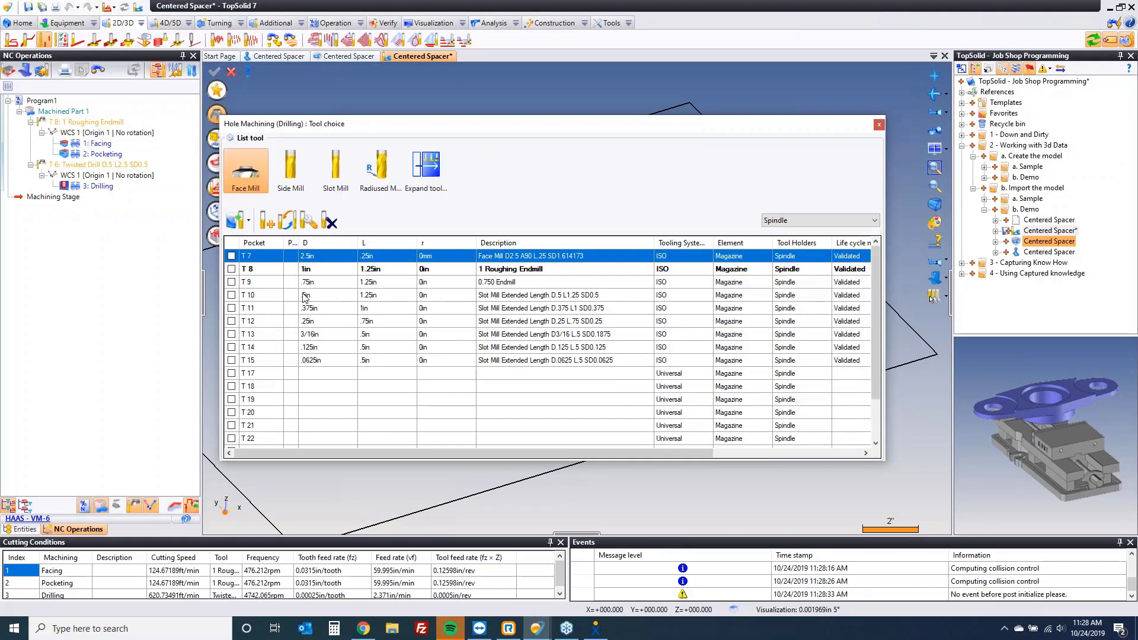
{"action": "left_click", "coordinate": [231, 308]}
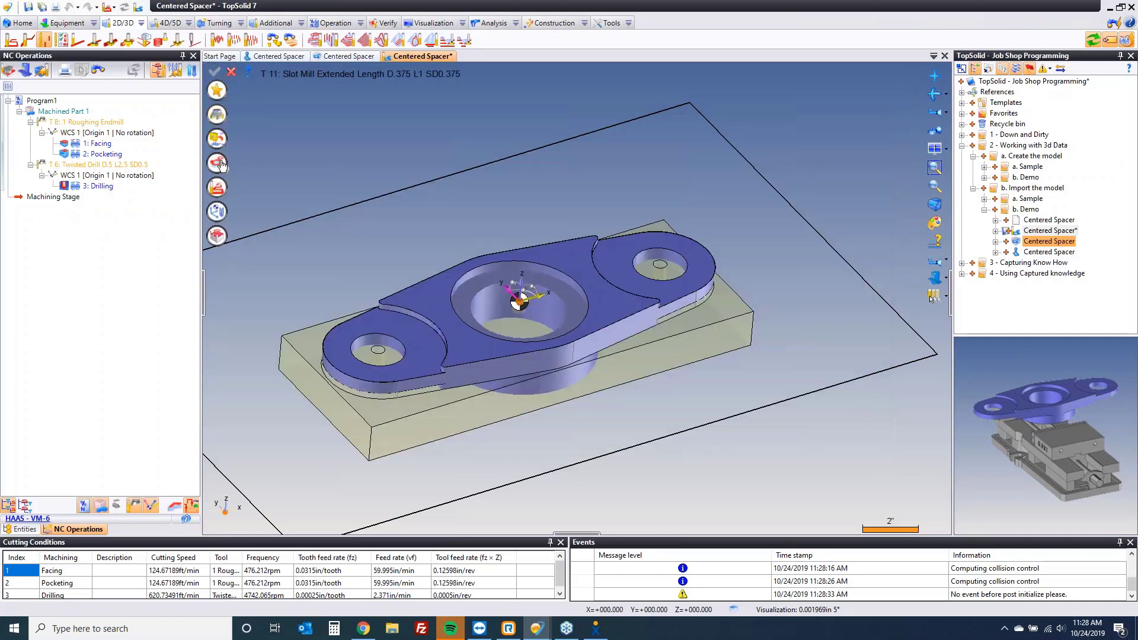
Add the two end holes and the central counterbore as the pocketing geometry and accept the hole machining operation.
{"action": "left_click", "coordinate": [220, 164]}
{"action": "left_click", "coordinate": [378, 348]}
{"action": "left_click", "coordinate": [500, 293]}
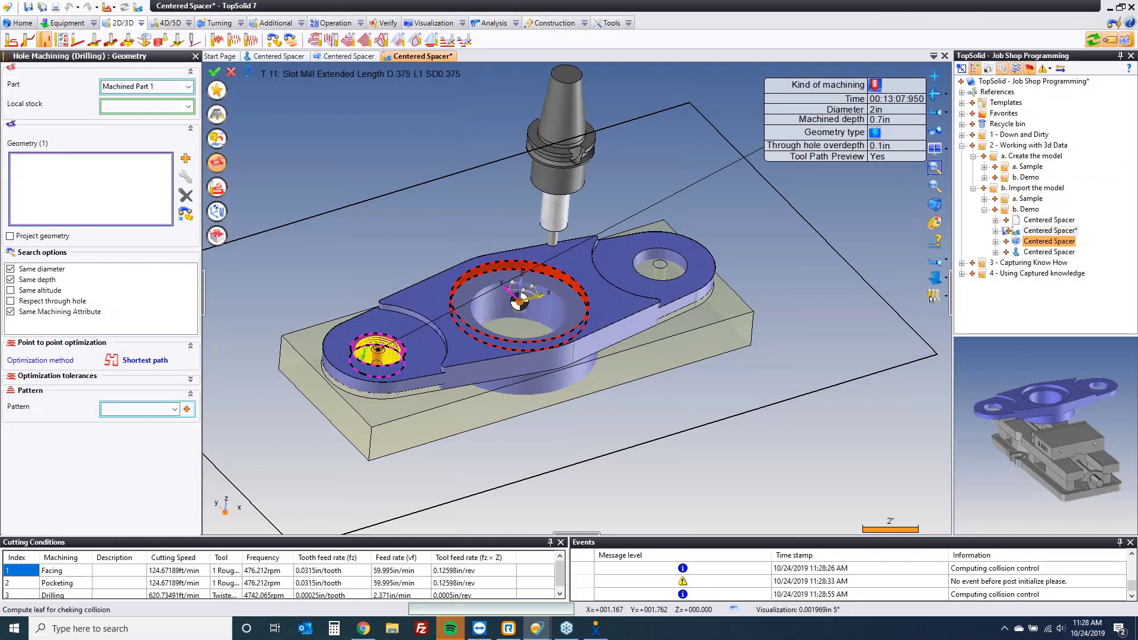
{"action": "left_click", "coordinate": [648, 255]}
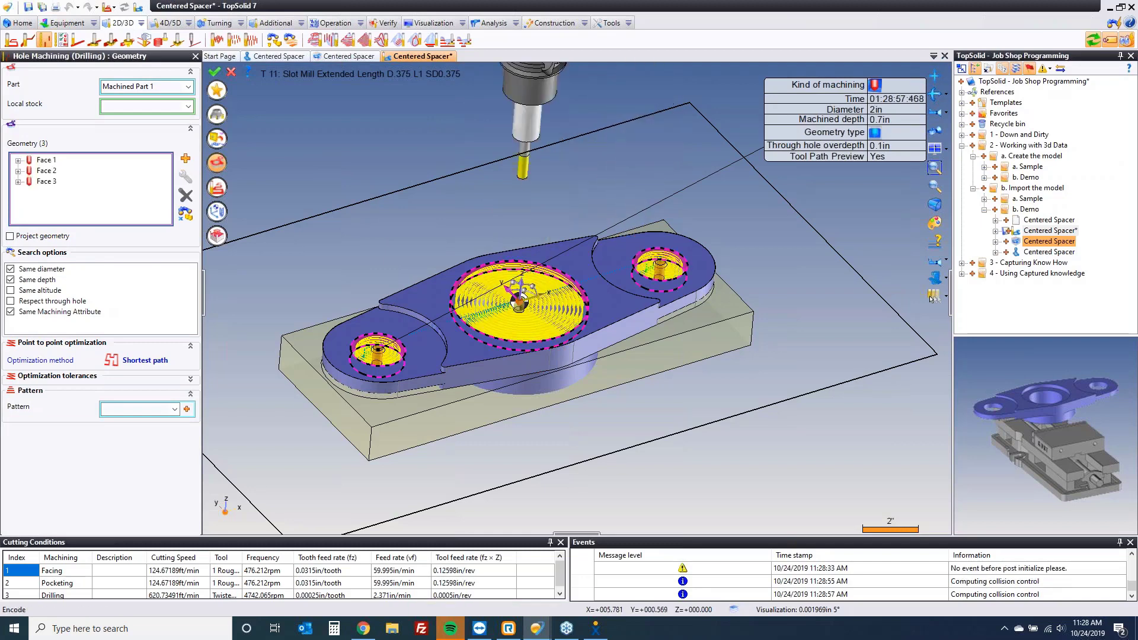
{"action": "middle_click_drag", "start_coordinate": [648, 254], "coordinate": [584, 323]}
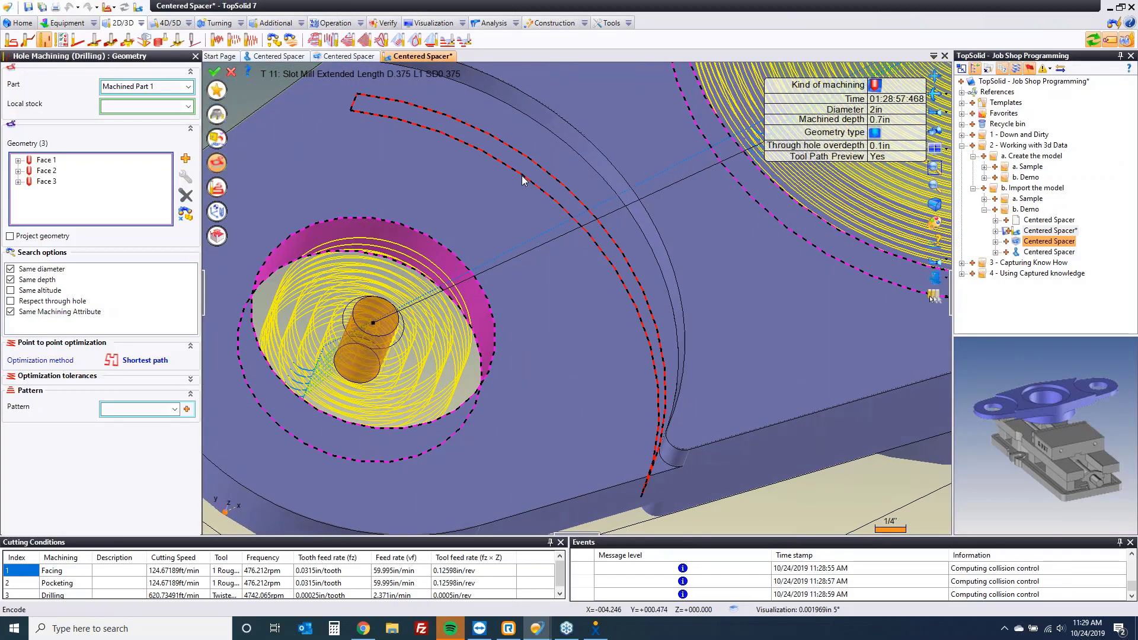
{"action": "scroll", "coordinate": [522, 176], "scroll_direction": "down", "scroll_amount": 5}
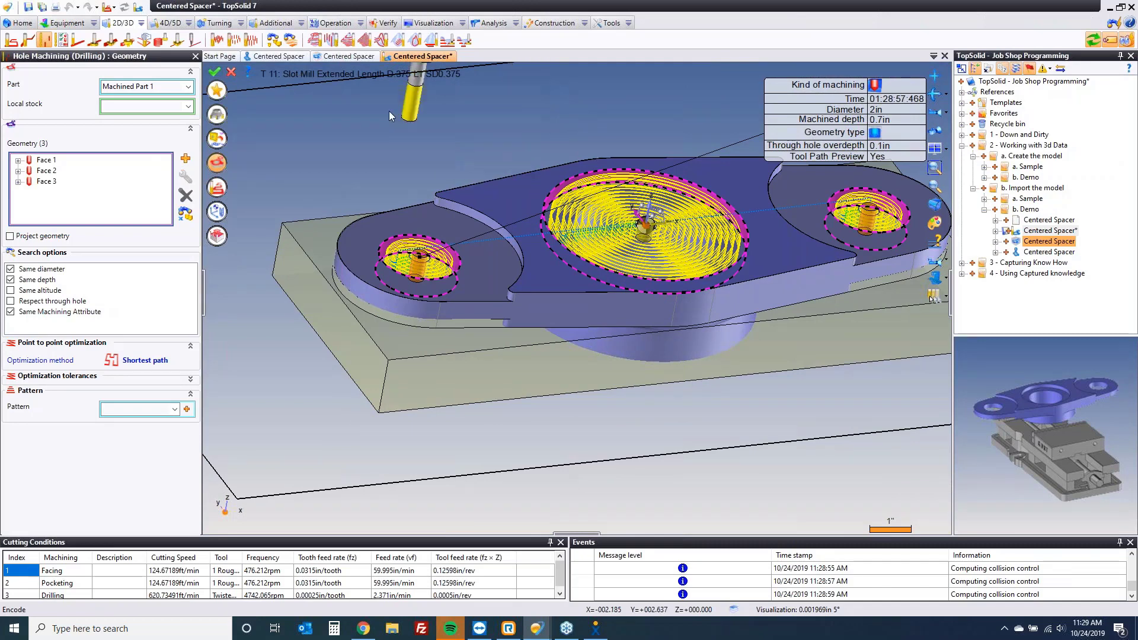
{"action": "left_click", "coordinate": [214, 72]}
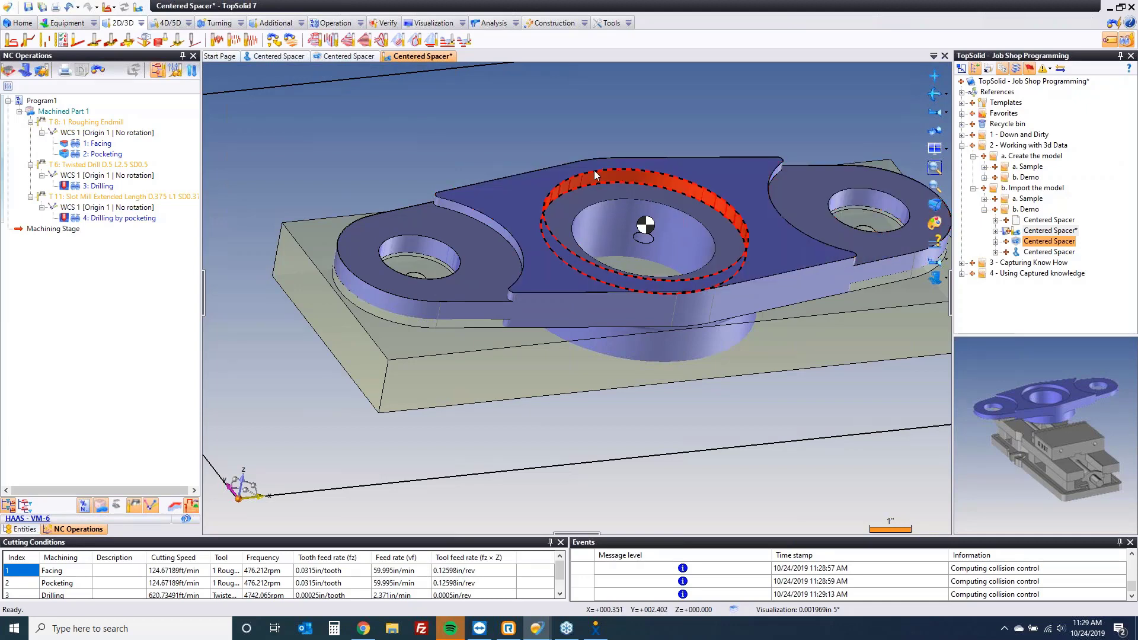
Save the Centered Spacer machining document.
{"action": "scroll", "coordinate": [418, 265], "scroll_direction": "up", "scroll_amount": 6}
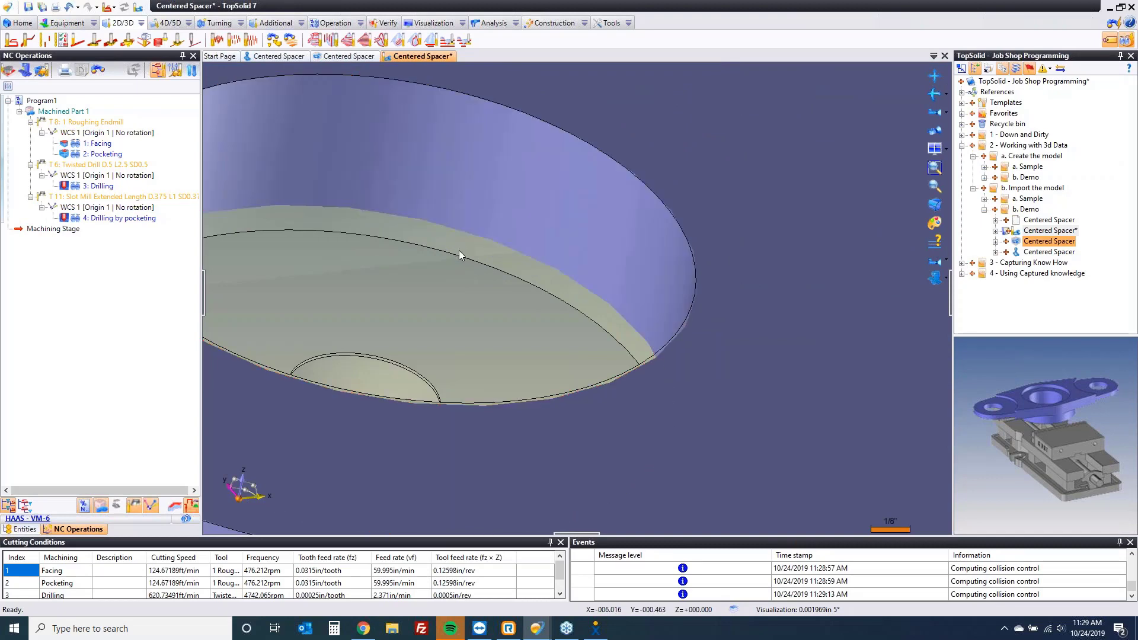
{"action": "scroll", "coordinate": [459, 254], "scroll_direction": "down", "scroll_amount": 6}
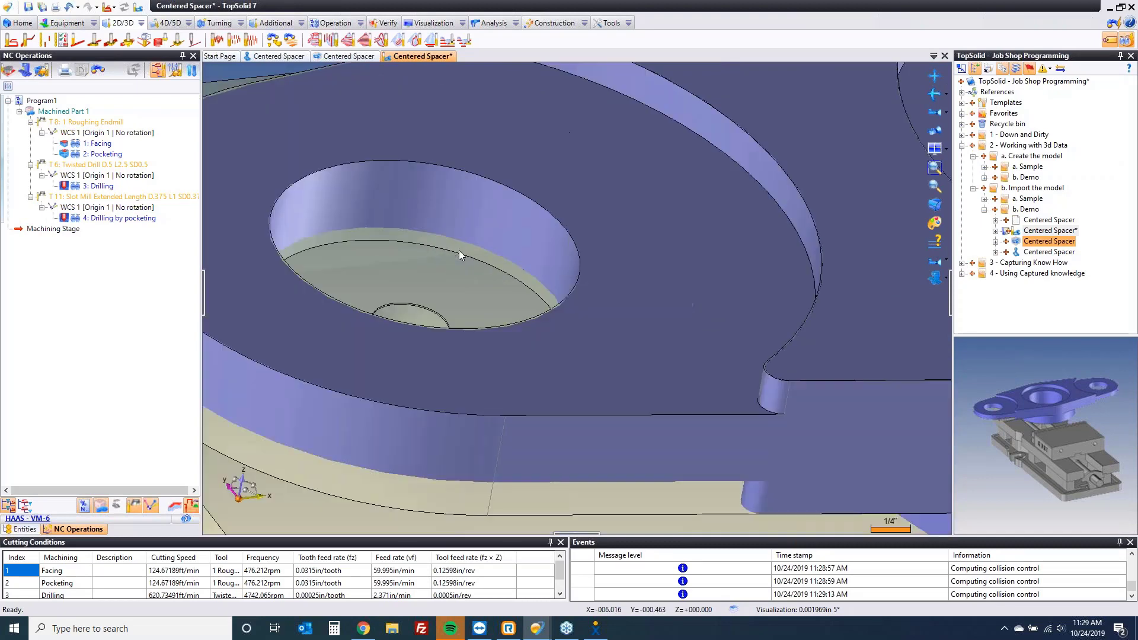
{"action": "middle_click_drag", "start_coordinate": [515, 249], "coordinate": [464, 261]}
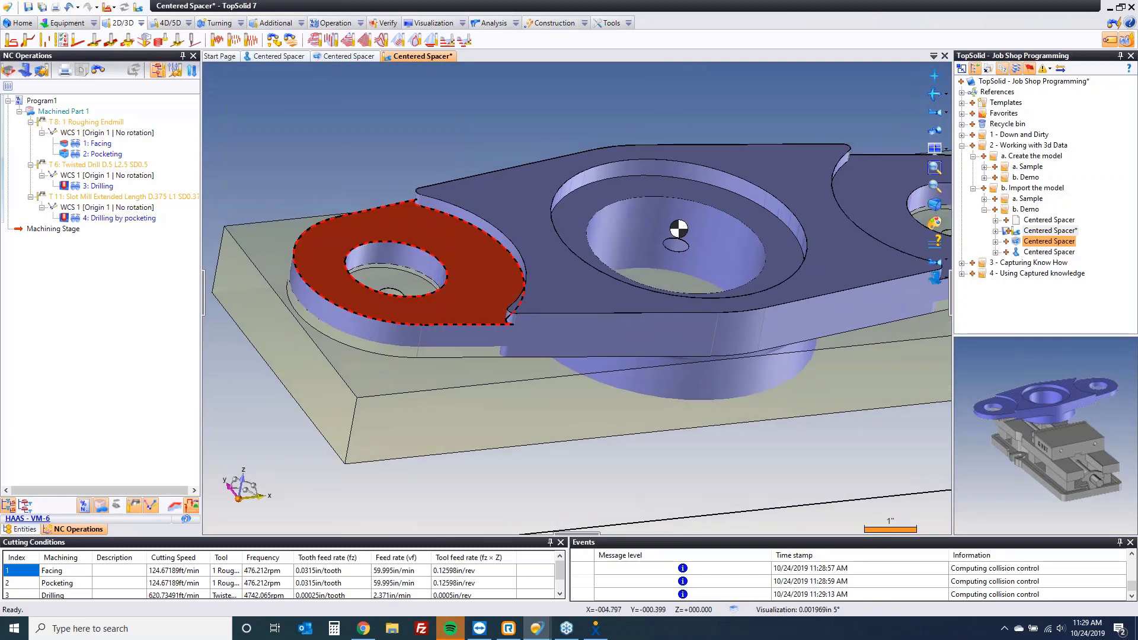
{"action": "key", "text": "ctrl+s"}
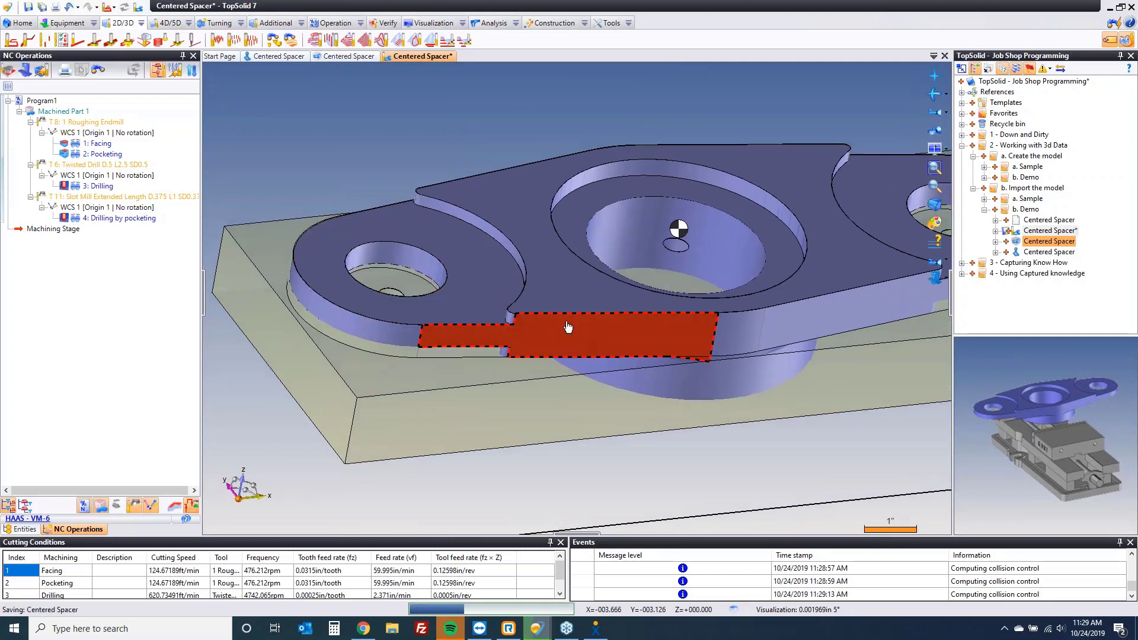
Start an end milling operation on both end faces, the raised central top face and the counterbore floor.
{"action": "middle_click_drag", "start_coordinate": [511, 120], "coordinate": [457, 158]}
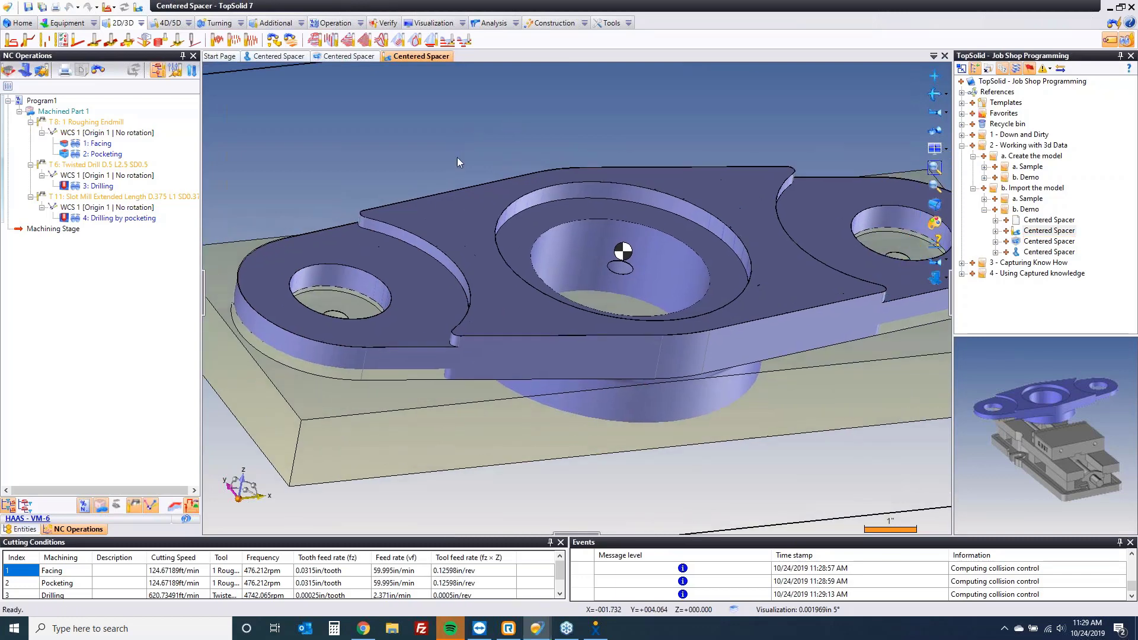
{"action": "left_click", "coordinate": [451, 217]}
{"action": "left_click", "coordinate": [416, 276]}
{"action": "left_click", "coordinate": [531, 229]}
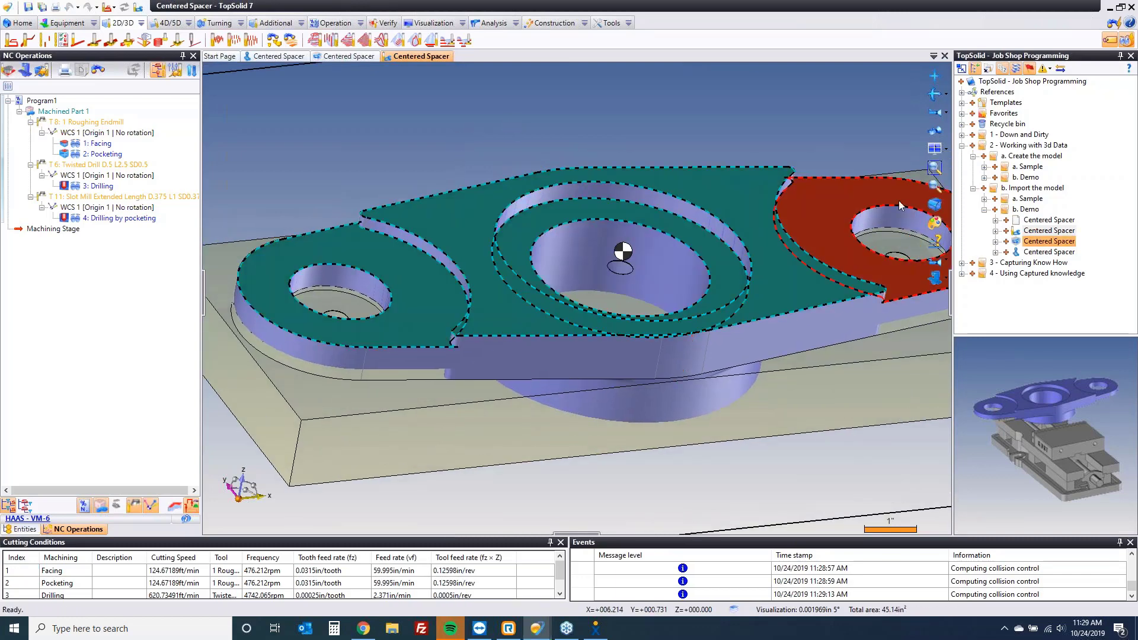
{"action": "left_click", "coordinate": [844, 194]}
{"action": "right_click", "coordinate": [674, 108]}
{"action": "left_click", "coordinate": [634, 111]}
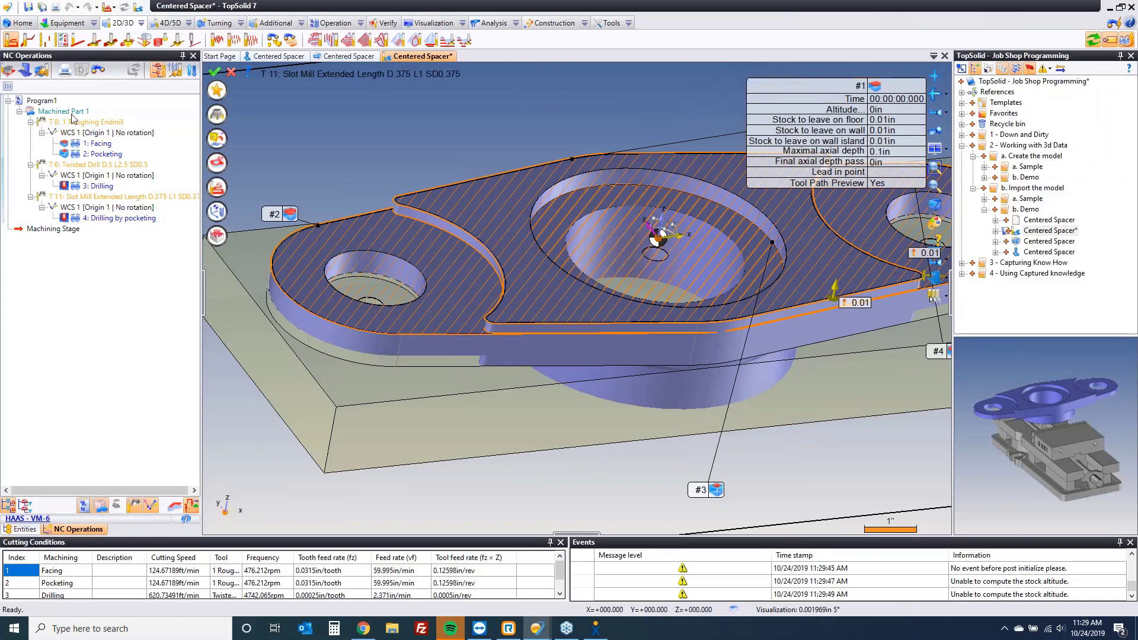
Assign the T 10 extended-length slot mill, 0.5 in diameter, to the end milling operation.
{"action": "left_click", "coordinate": [217, 114]}
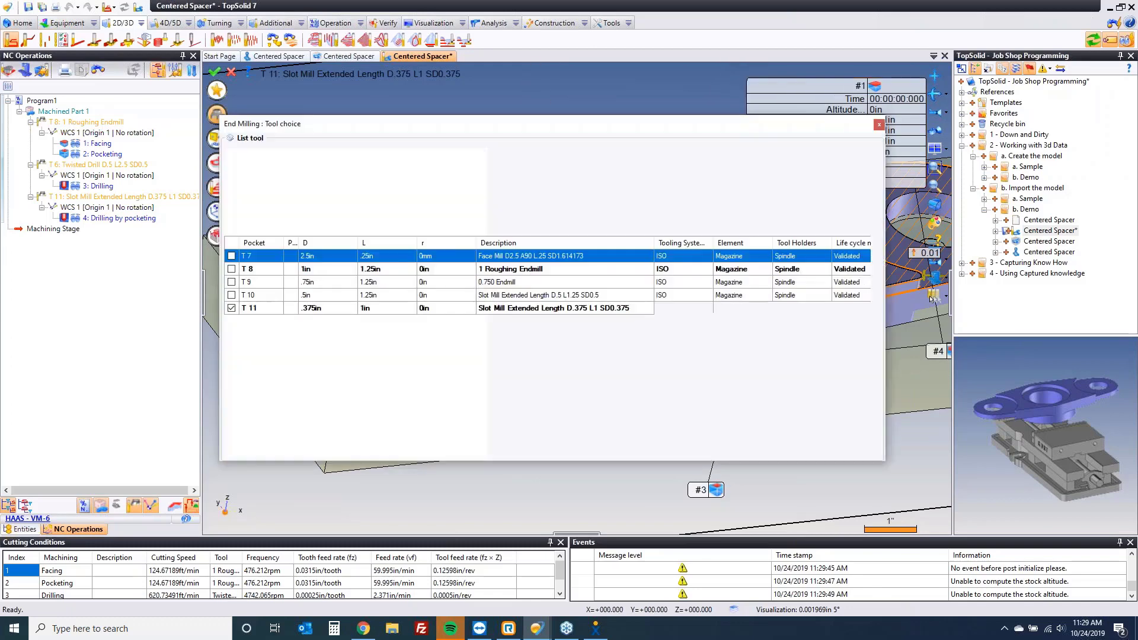
{"action": "left_click", "coordinate": [231, 294]}
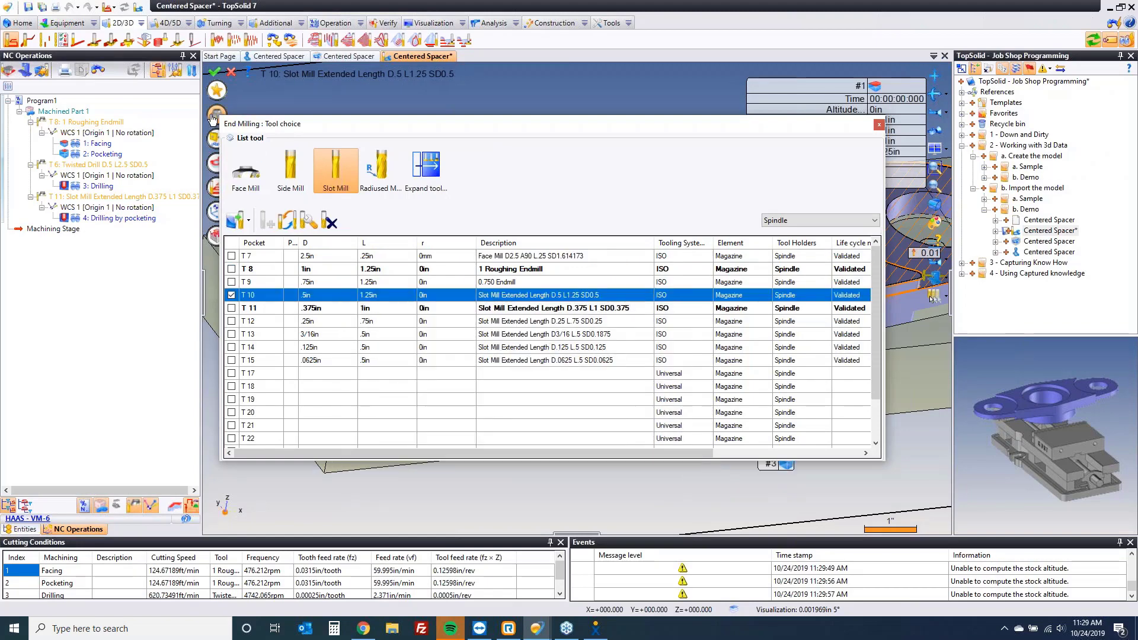
{"action": "left_click", "coordinate": [212, 115]}
Set the end milling stock to leave to 0.03 in on the wall and 0 on the floor, and accept the operation.
{"action": "left_click", "coordinate": [882, 131]}
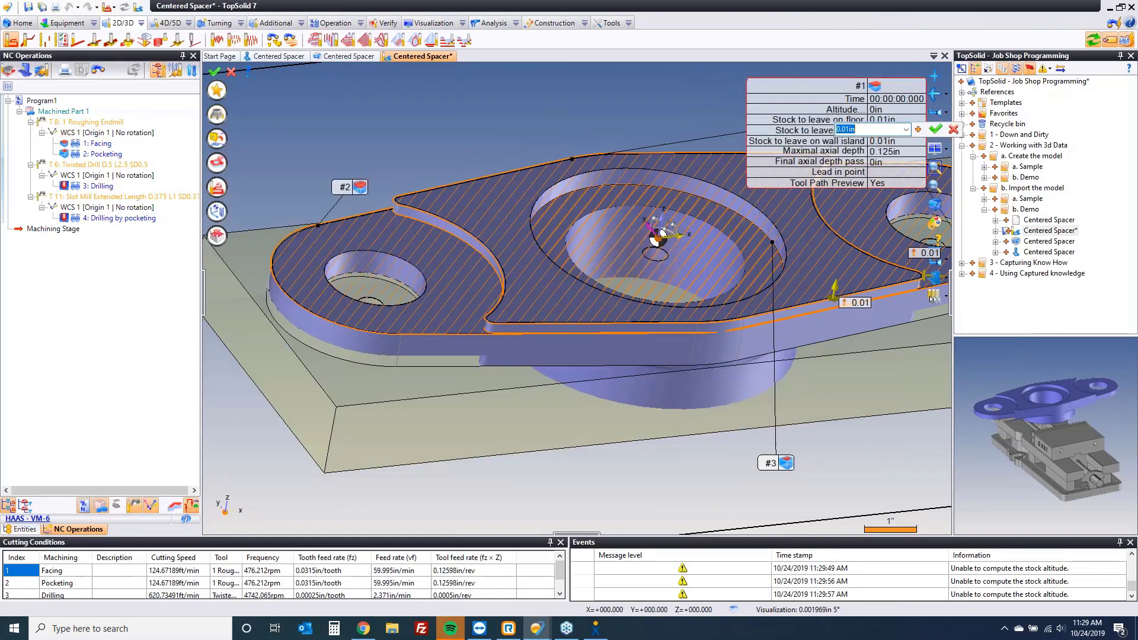
{"action": "type", "text": "0.03"}
{"action": "key", "text": "Return"}
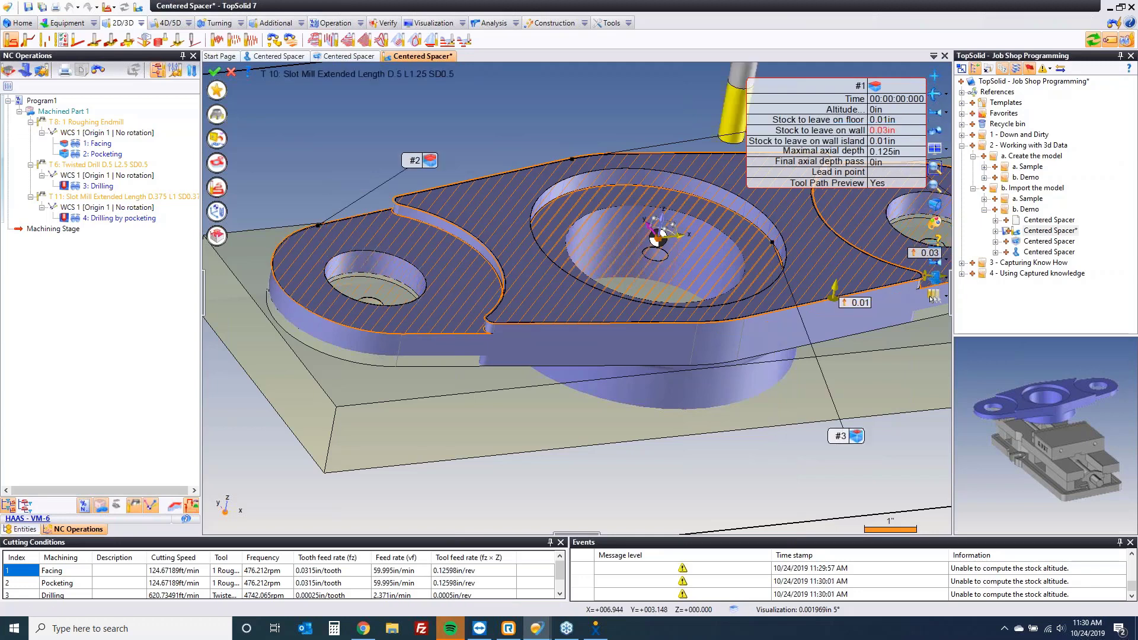
{"action": "left_click", "coordinate": [887, 120]}
{"action": "type", "text": "0"}
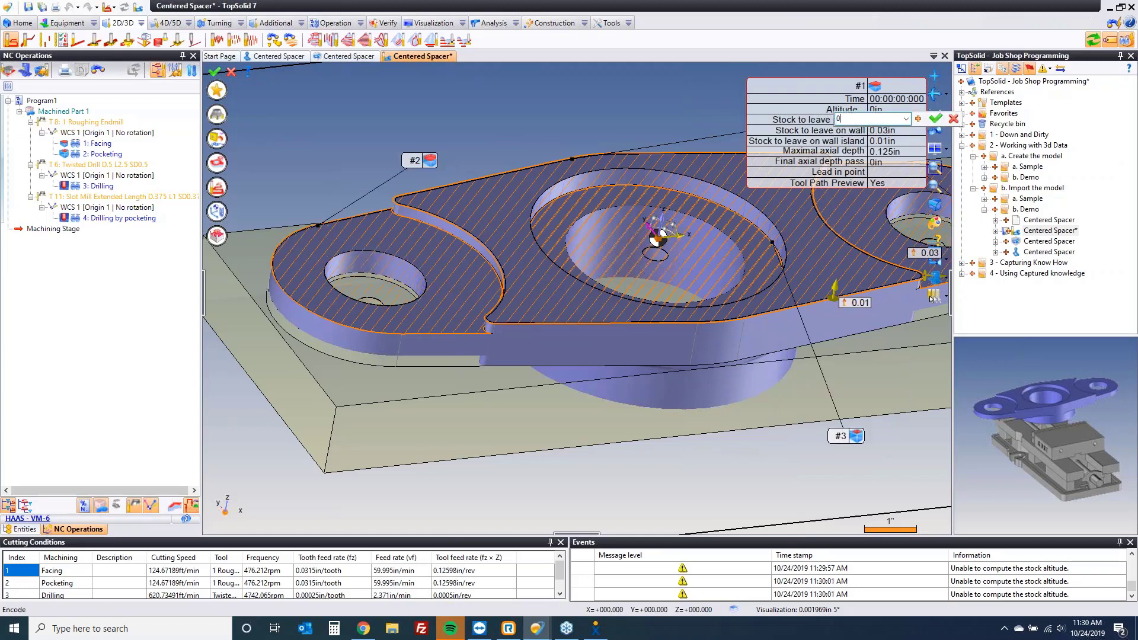
{"action": "key", "text": "Return"}
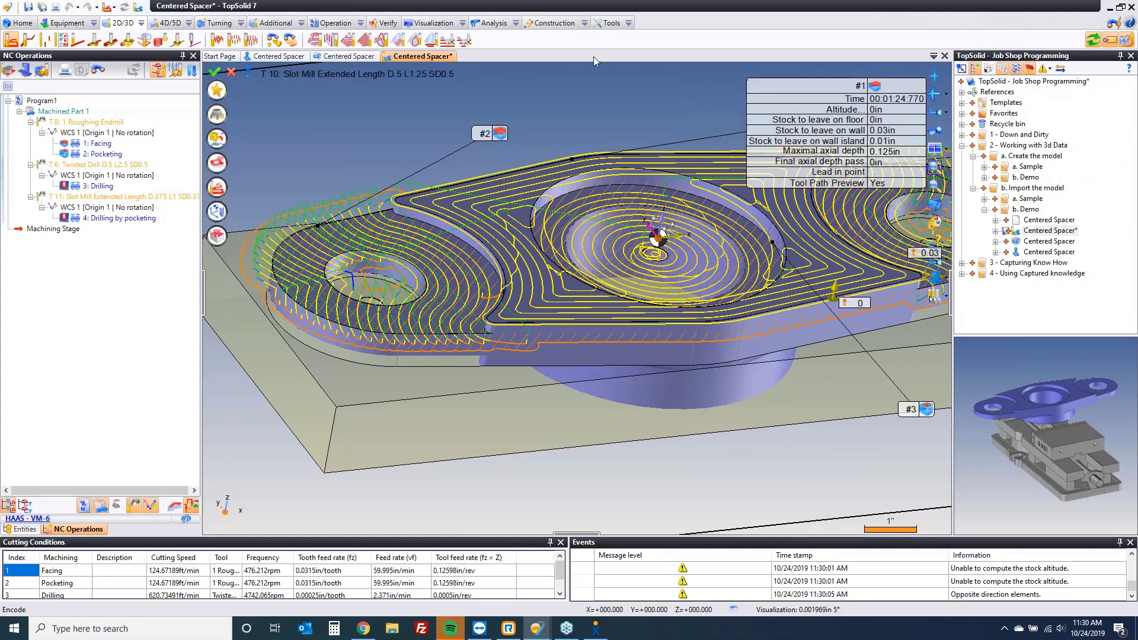
{"action": "left_click", "coordinate": [215, 72]}
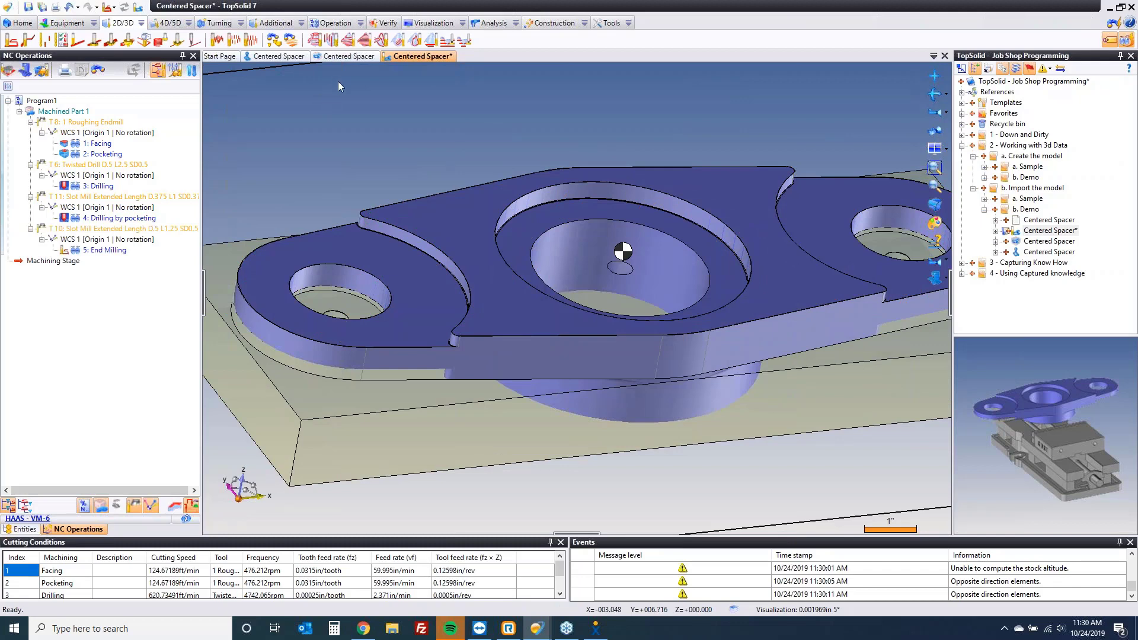
Start a side milling operation on the central counterbore's wall and inspect its toolpath preview.
{"action": "left_click", "coordinate": [935, 278]}
{"action": "left_click", "coordinate": [1001, 297]}
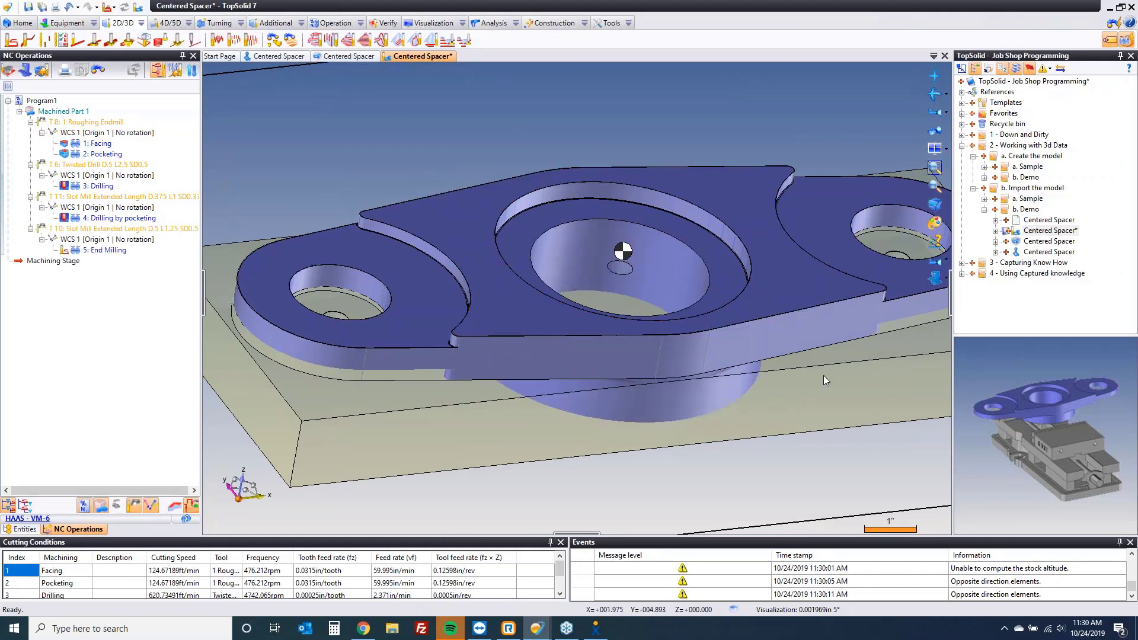
{"action": "scroll", "coordinate": [823, 365], "scroll_direction": "up", "scroll_amount": 5}
{"action": "scroll", "coordinate": [823, 365], "scroll_direction": "up", "scroll_amount": 3}
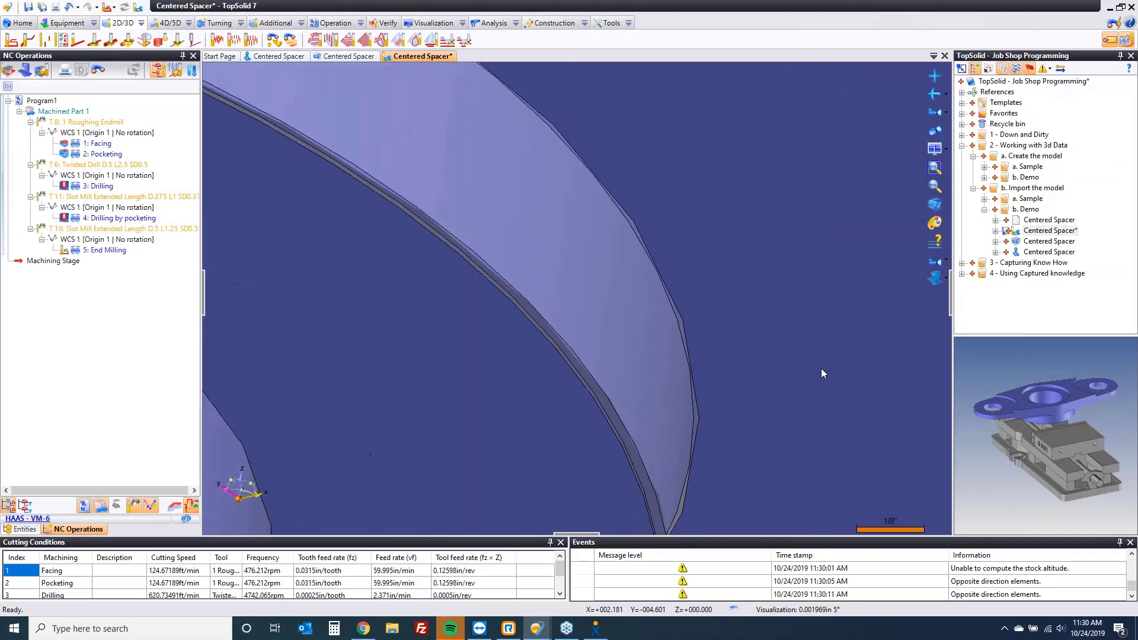
{"action": "scroll", "coordinate": [920, 309], "scroll_direction": "down", "scroll_amount": 10}
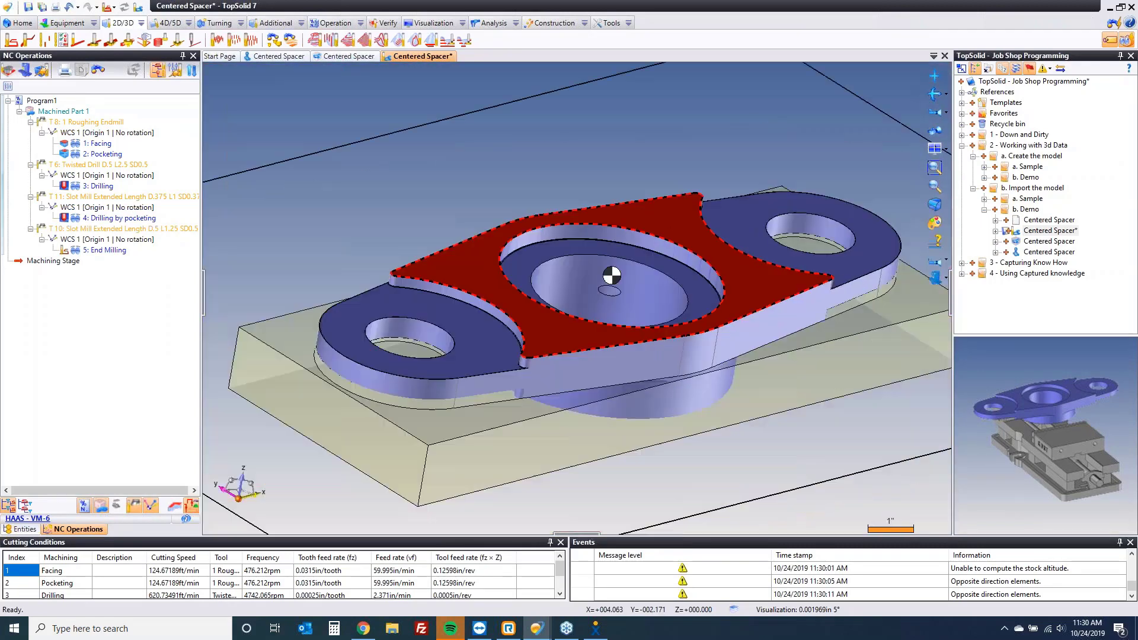
{"action": "scroll", "coordinate": [803, 307], "scroll_direction": "up", "scroll_amount": 1}
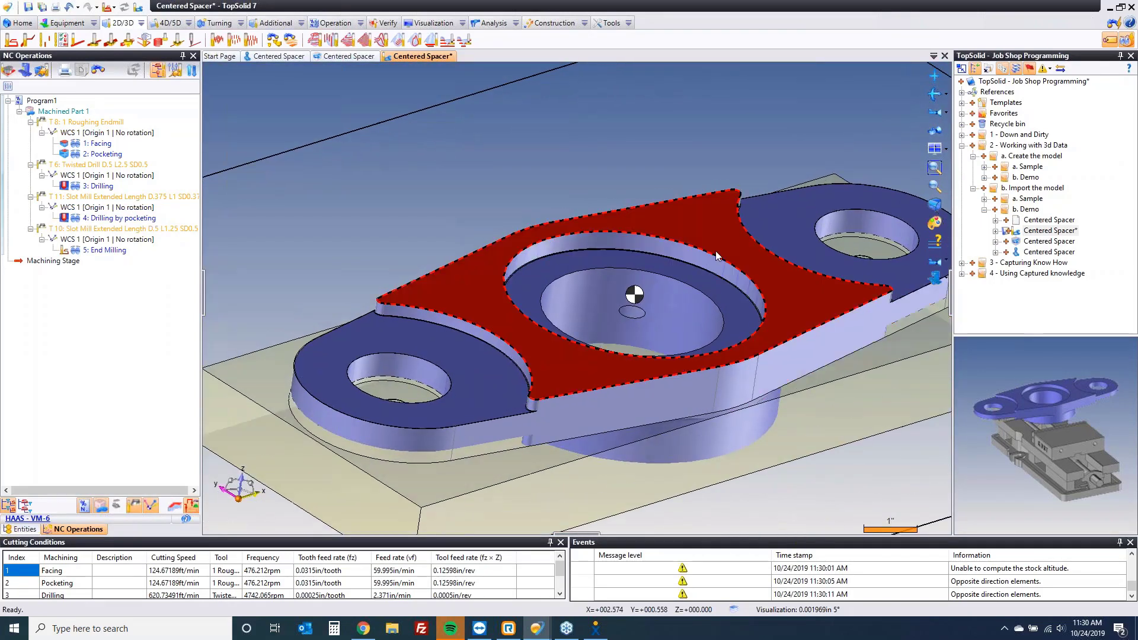
{"action": "right_click", "coordinate": [713, 261]}
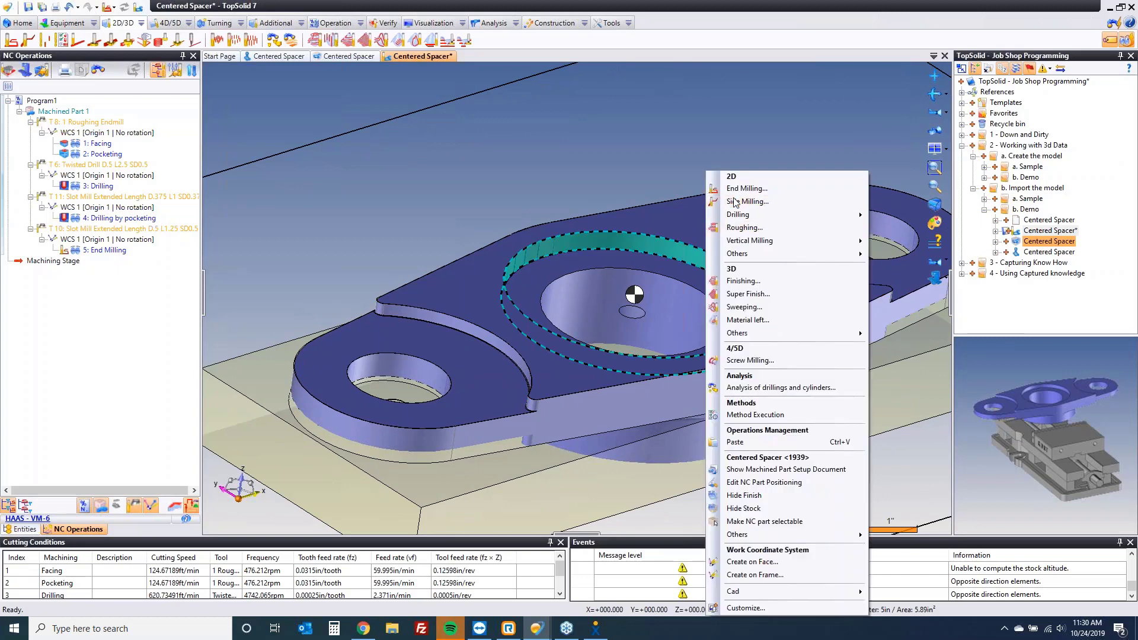
{"action": "left_click", "coordinate": [522, 177]}
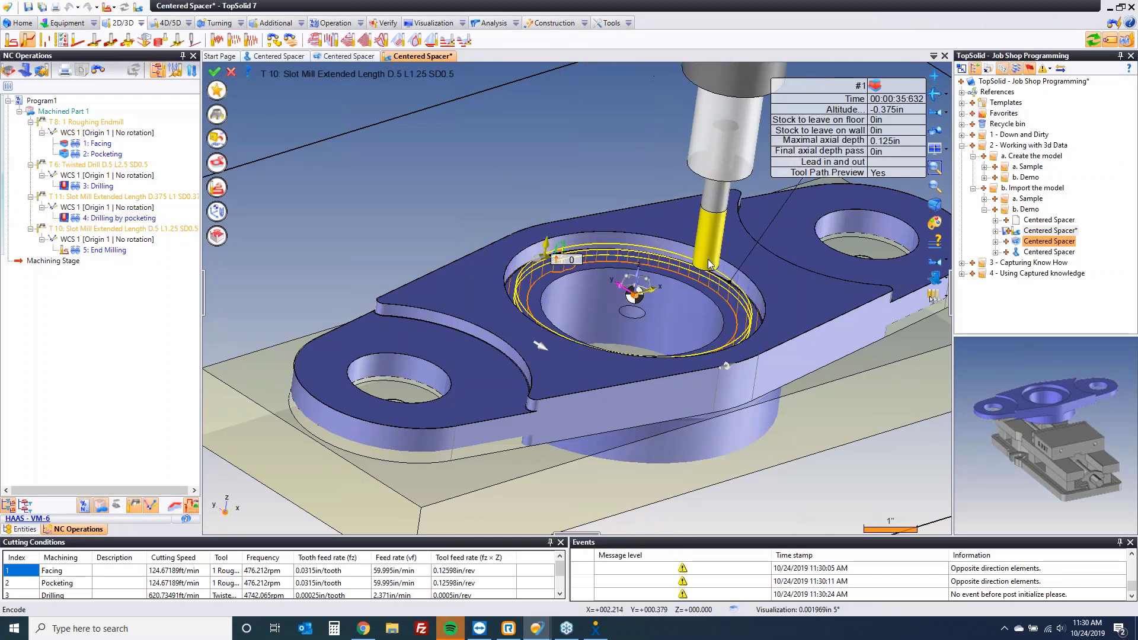
{"action": "scroll", "coordinate": [607, 254], "scroll_direction": "up", "scroll_amount": 8}
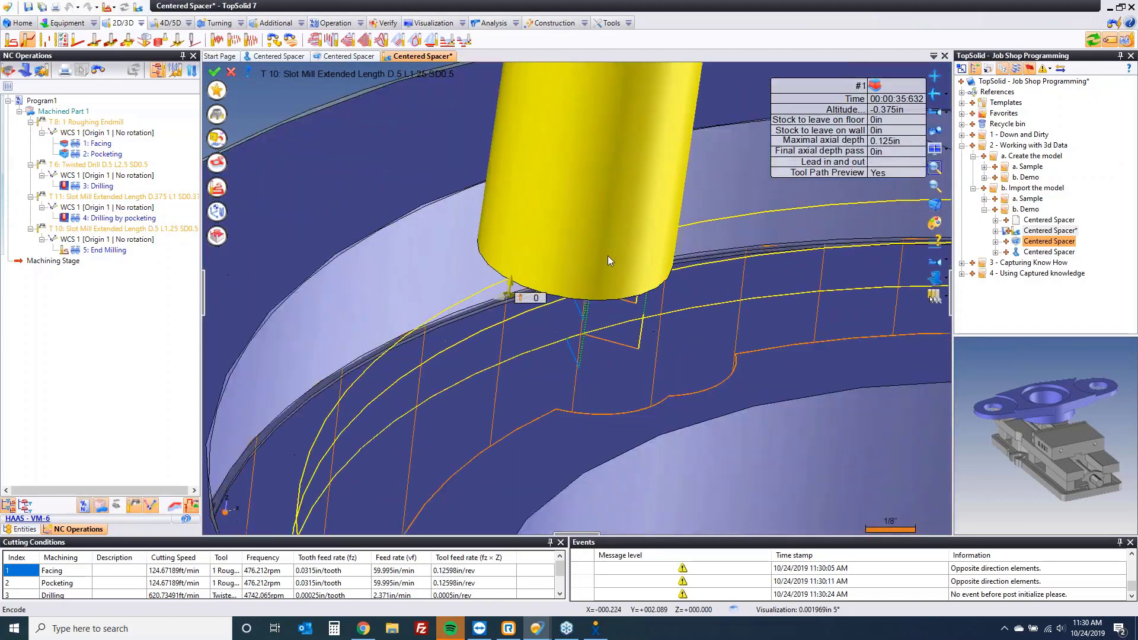
{"action": "scroll", "coordinate": [554, 291], "scroll_direction": "down", "scroll_amount": 10}
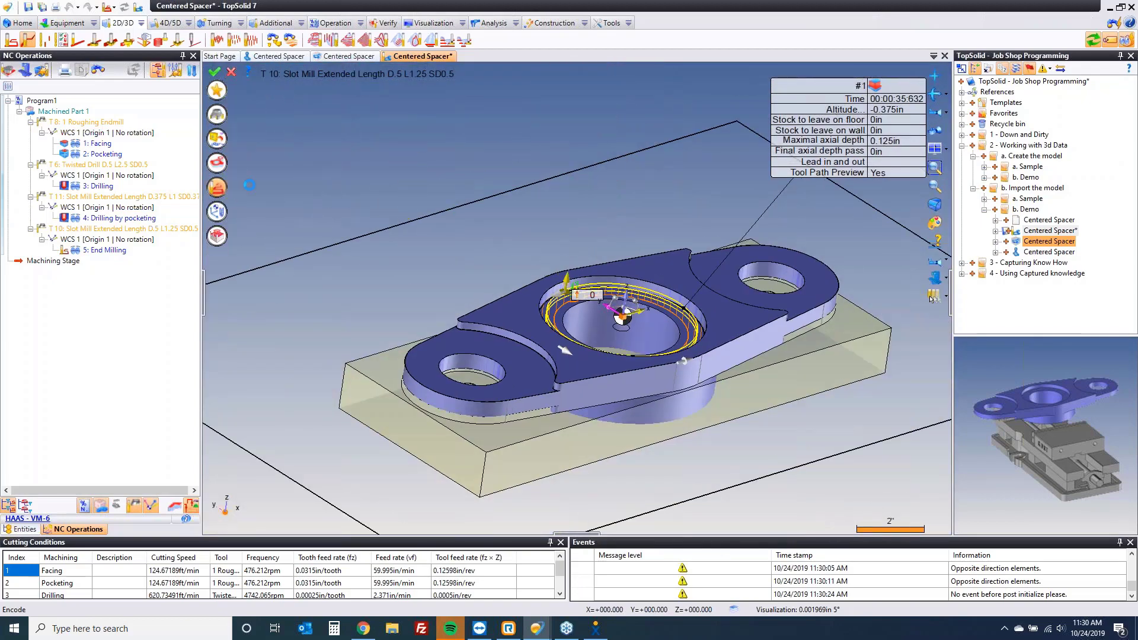
Set the counterbore side milling's maximal axial depth to 0.03 in and check the resulting passes.
{"action": "left_click", "coordinate": [149, 197]}
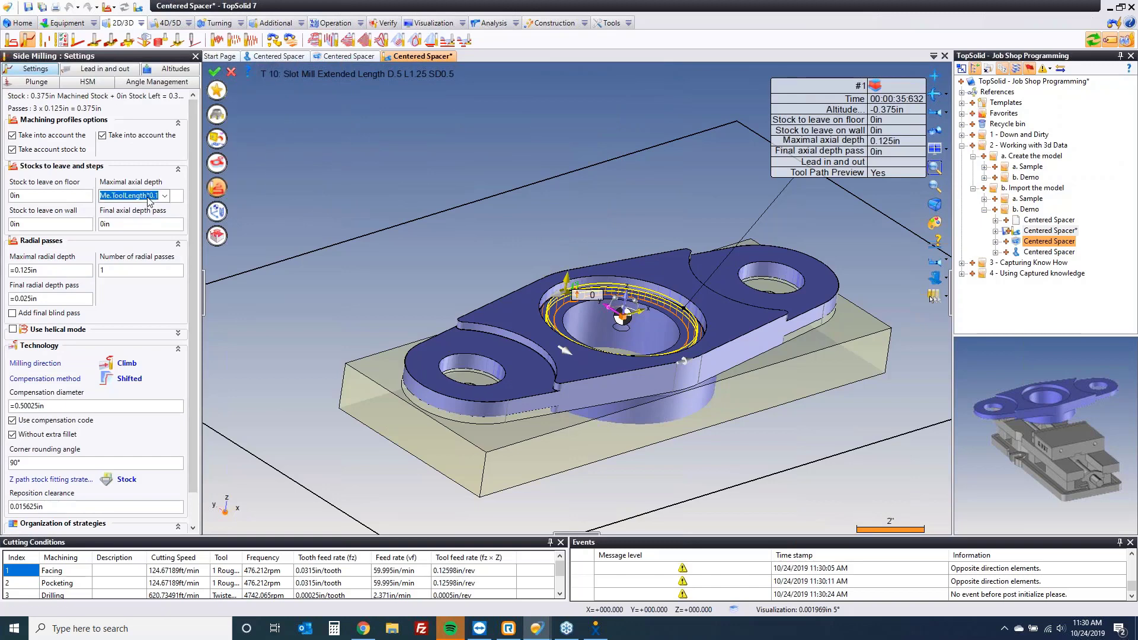
{"action": "type", "text": ".03"}
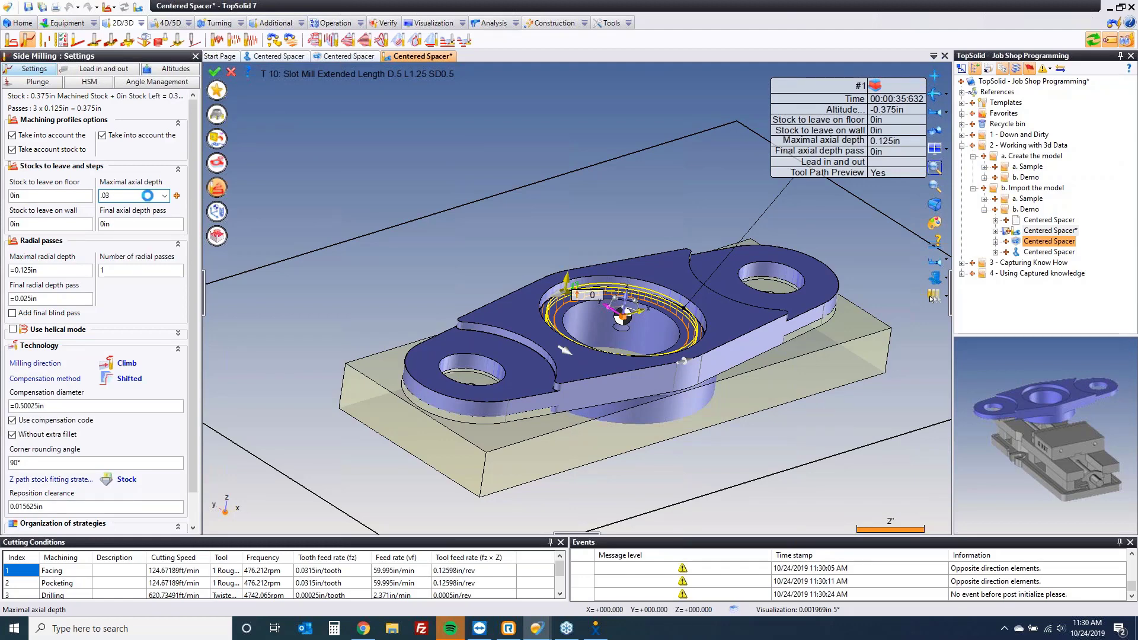
{"action": "key", "text": "Tab"}
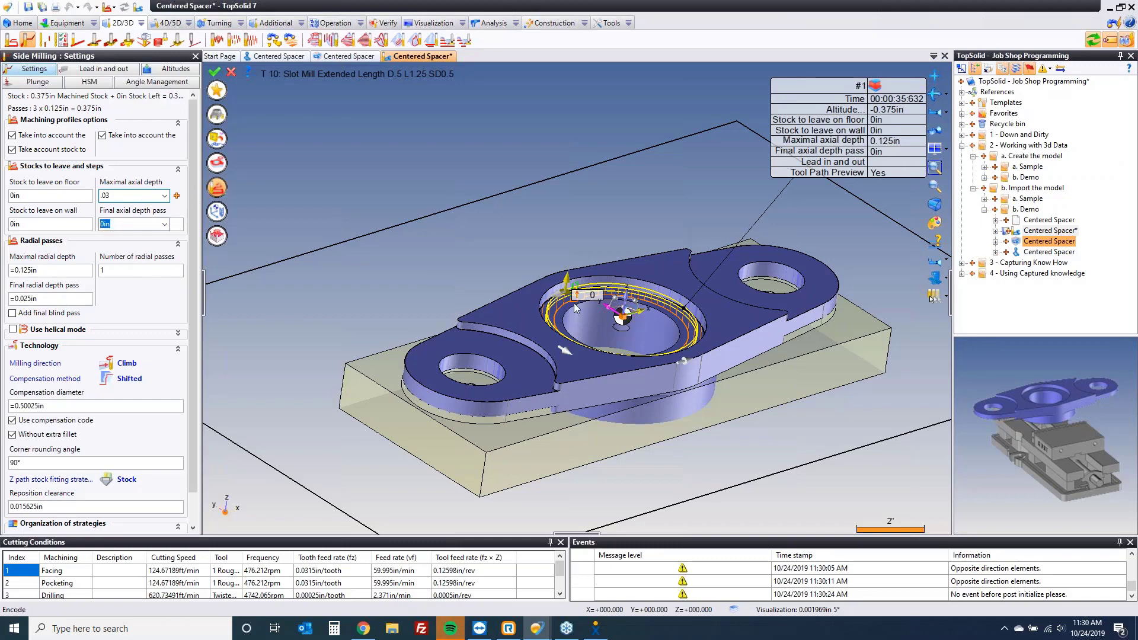
{"action": "scroll", "coordinate": [589, 287], "scroll_direction": "up", "scroll_amount": 6}
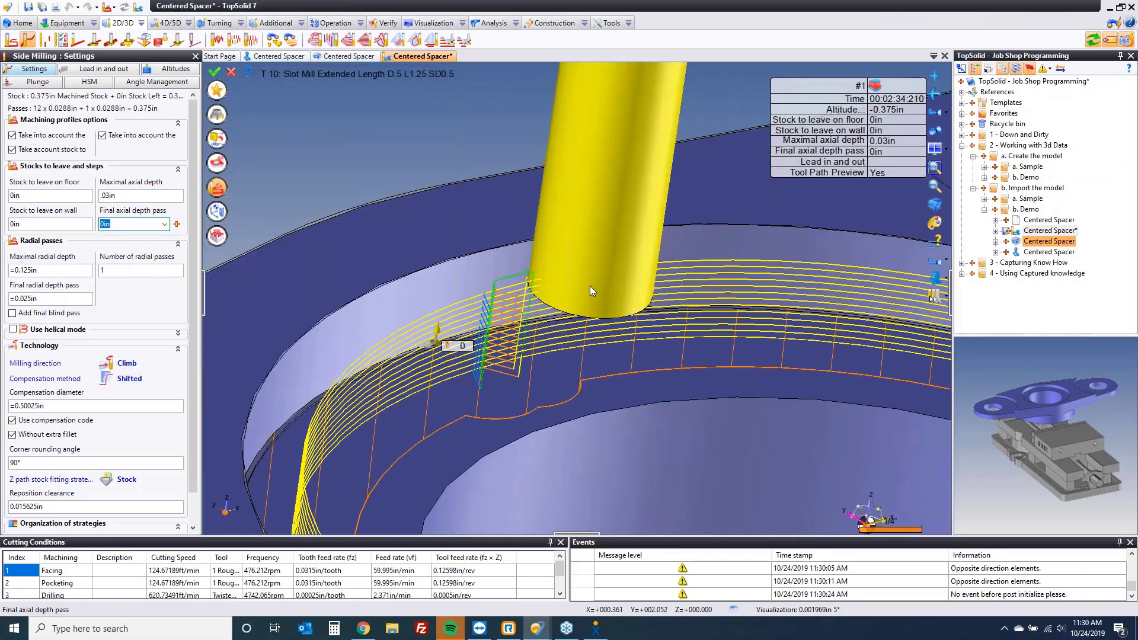
{"action": "scroll", "coordinate": [591, 291], "scroll_direction": "down", "scroll_amount": 5}
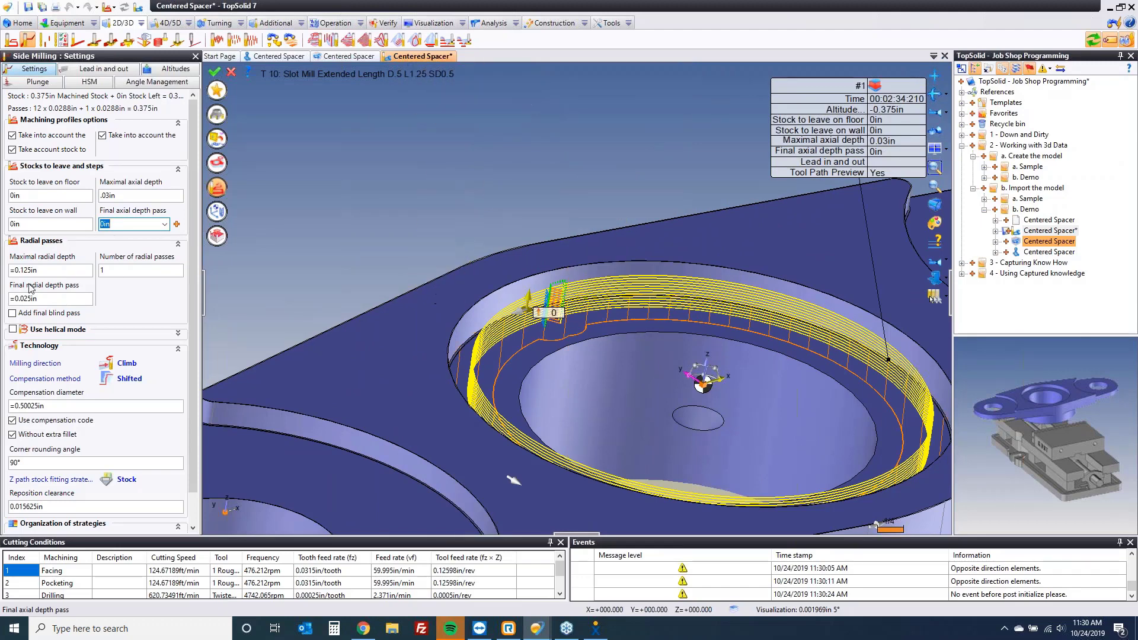
Enable helical mode for the counterbore side milling and accept the operation.
{"action": "left_click", "coordinate": [12, 329]}
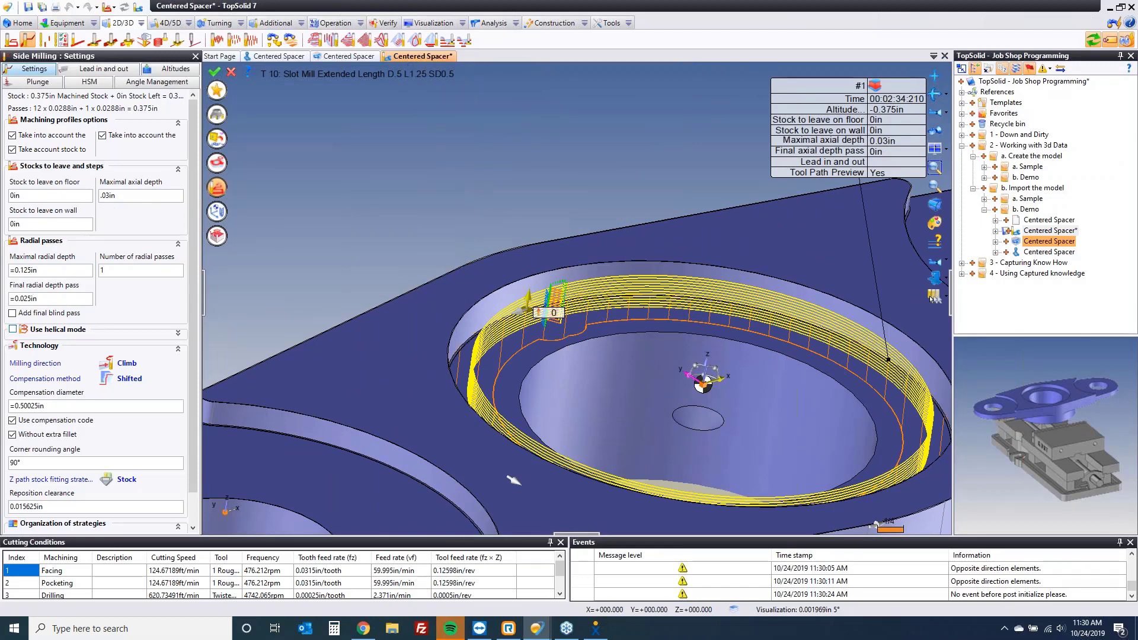
{"action": "scroll", "coordinate": [533, 276], "scroll_direction": "up", "scroll_amount": 5}
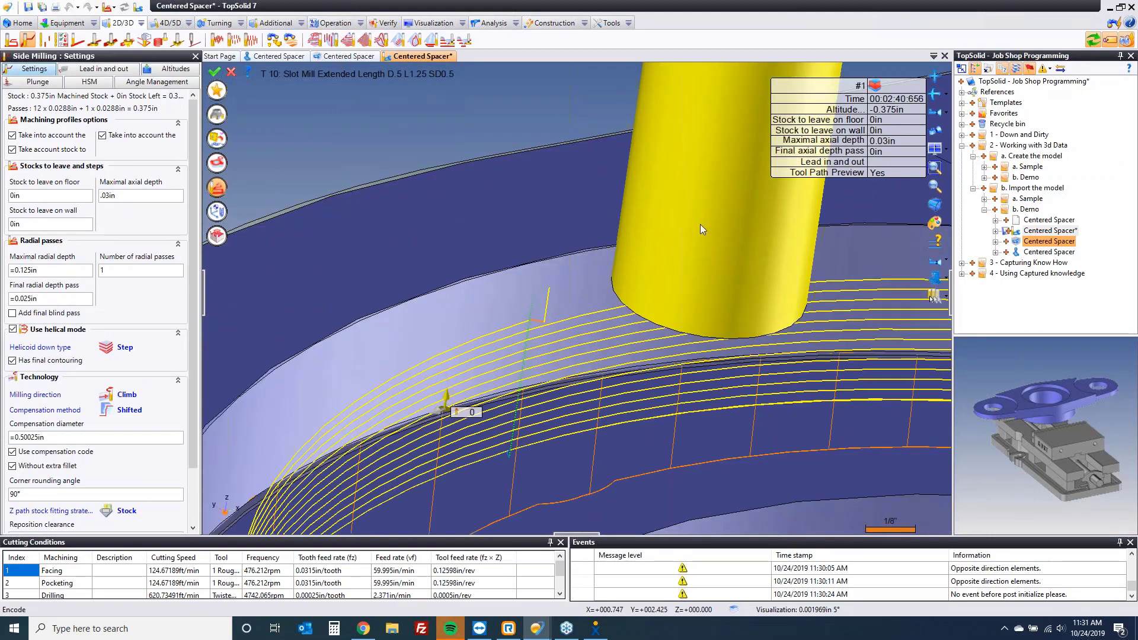
{"action": "scroll", "coordinate": [574, 230], "scroll_direction": "down", "scroll_amount": 6}
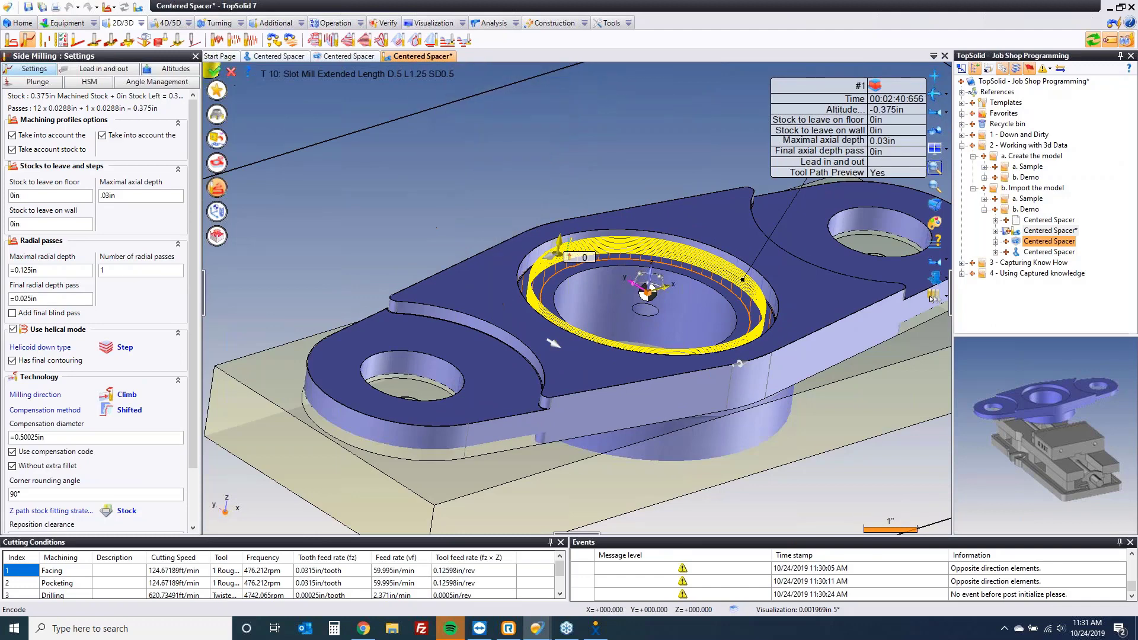
{"action": "left_click", "coordinate": [215, 71]}
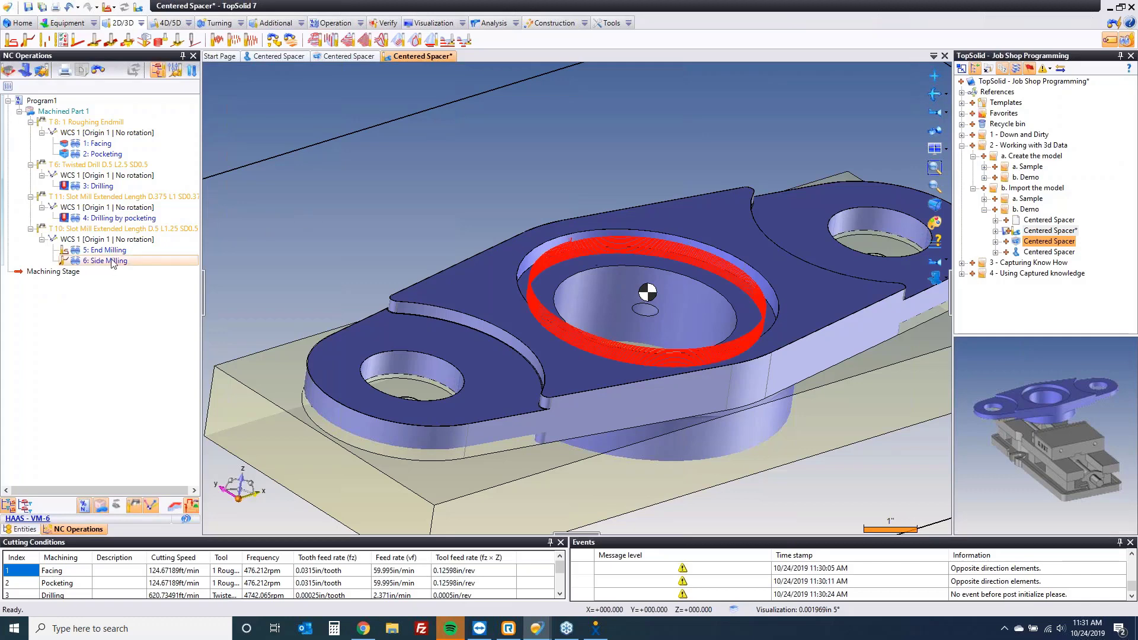
Edit the side milling operation, add the walls of both end holes to its geometry and accept it.
{"action": "double_click", "coordinate": [111, 261]}
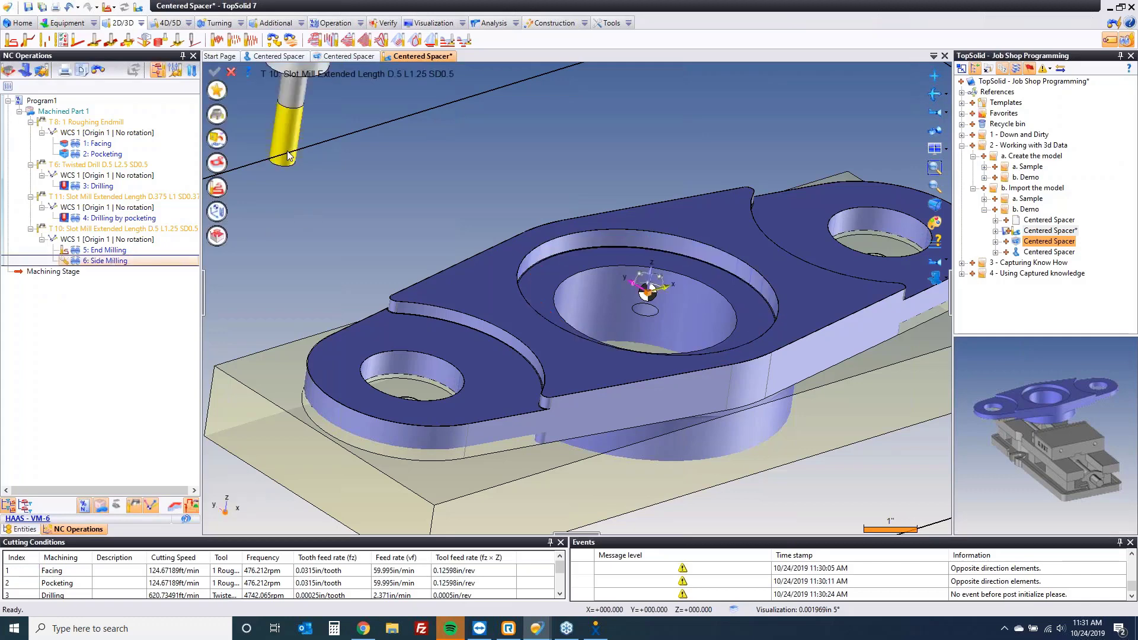
{"action": "left_click", "coordinate": [217, 164]}
{"action": "left_click", "coordinate": [411, 364]}
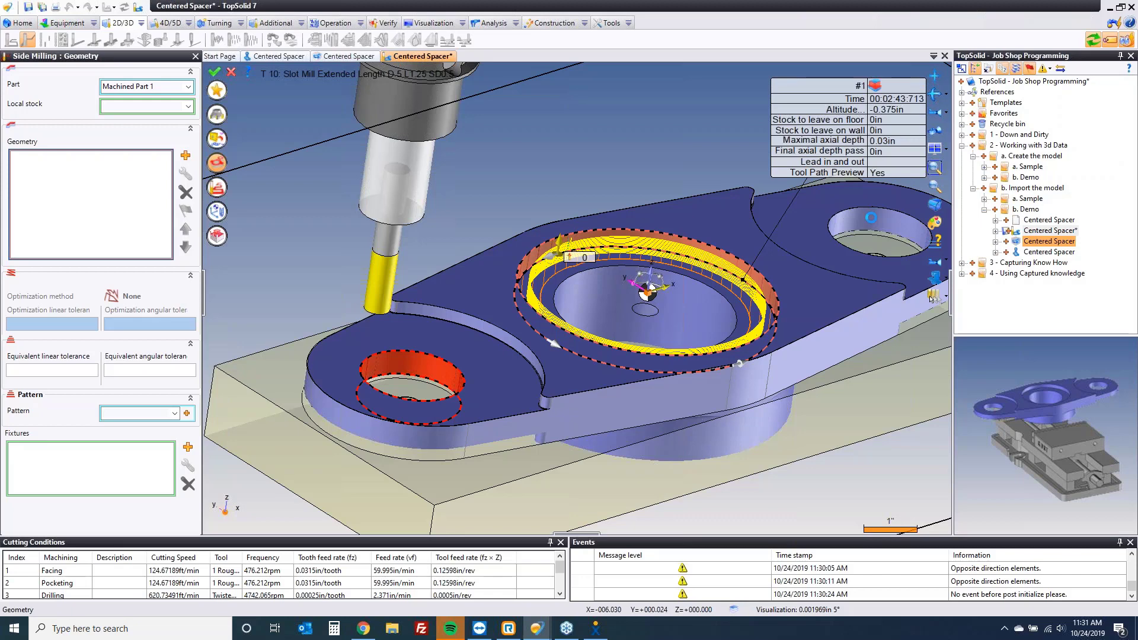
{"action": "left_click", "coordinate": [870, 218]}
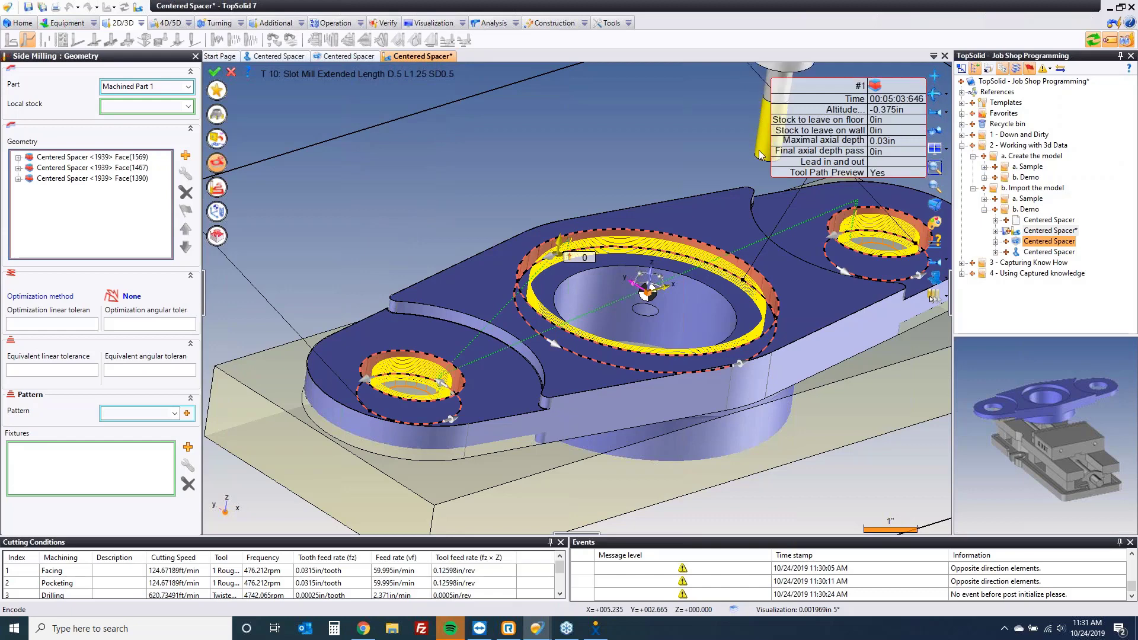
{"action": "left_click", "coordinate": [215, 75]}
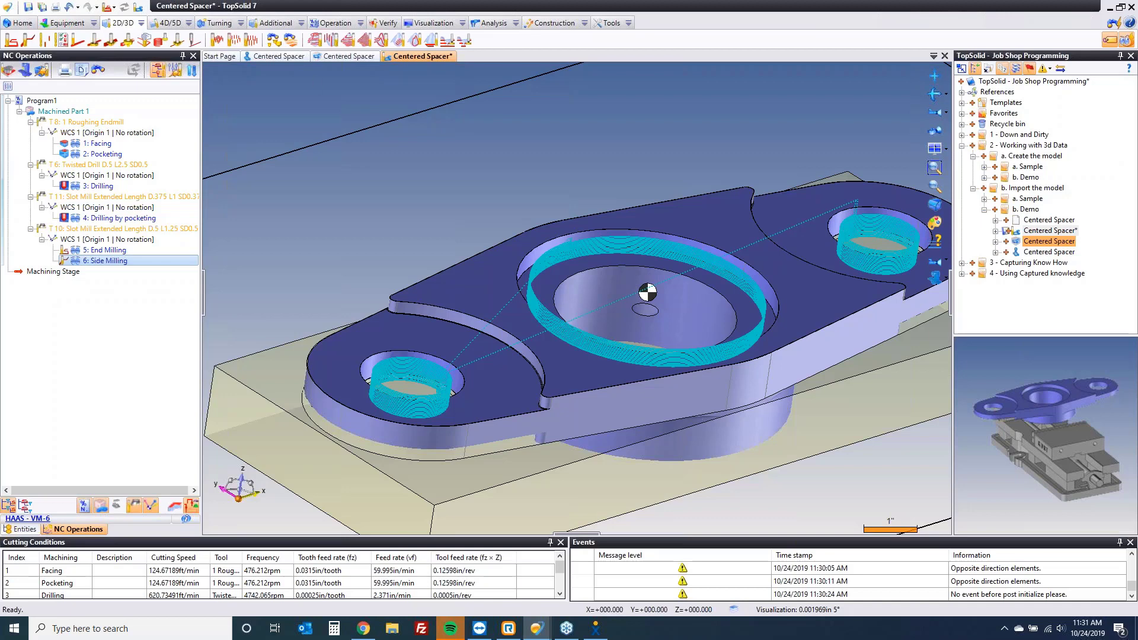
Start another side milling operation on the curved step wall between the raised central section and the end face.
{"action": "left_click", "coordinate": [418, 209]}
{"action": "middle_click_drag", "start_coordinate": [531, 413], "coordinate": [509, 378]}
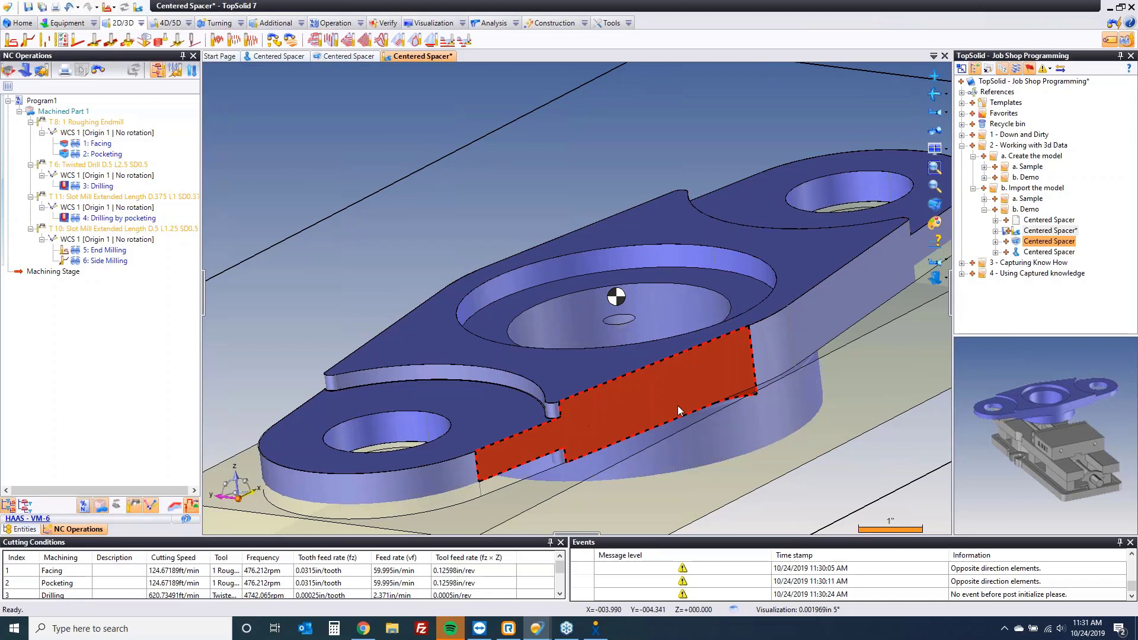
{"action": "right_click", "coordinate": [488, 373]}
{"action": "left_click", "coordinate": [518, 203]}
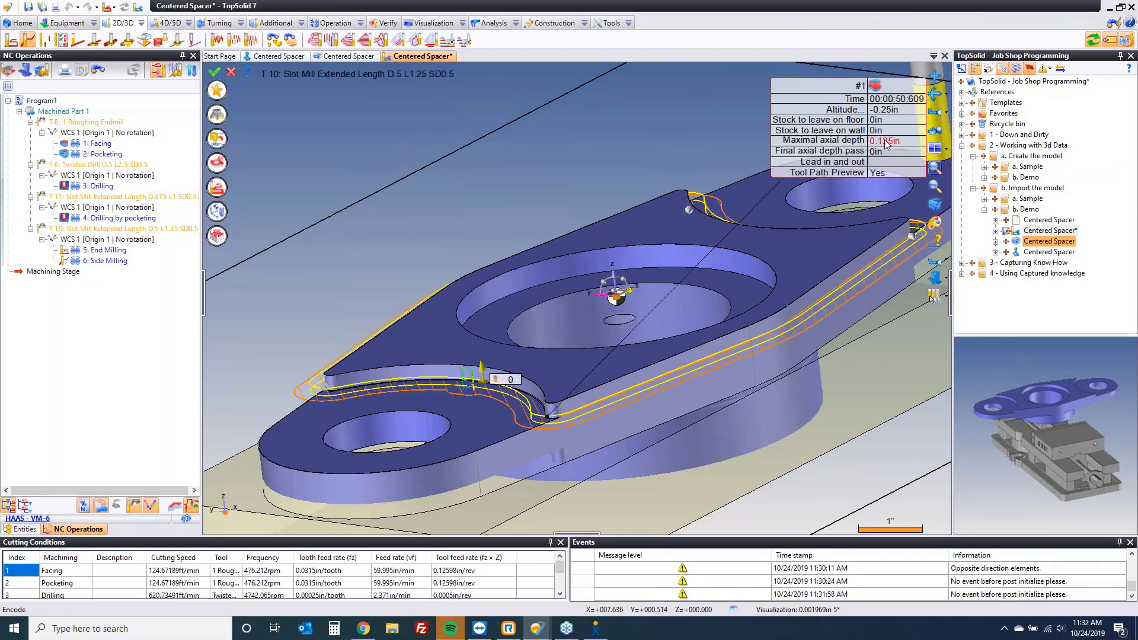
Set the step wall side milling's maximal axial depth to 1 in and view its toolpath around the part.
{"action": "left_click", "coordinate": [886, 141]}
{"action": "type", "text": "1"}
{"action": "key", "text": "Return"}
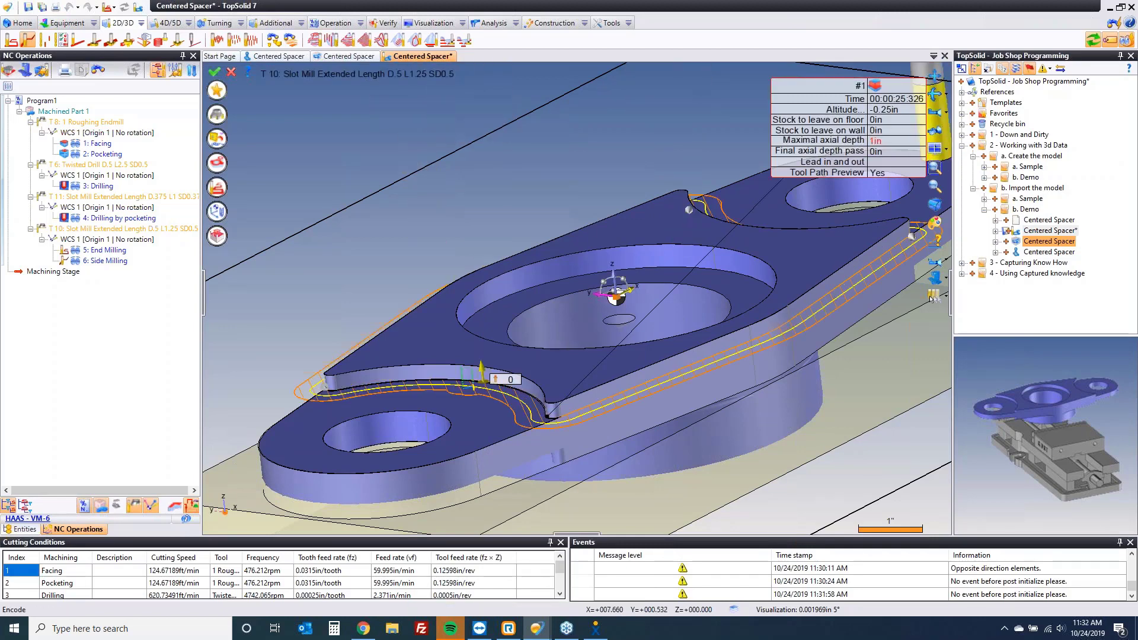
{"action": "left_click", "coordinate": [931, 298]}
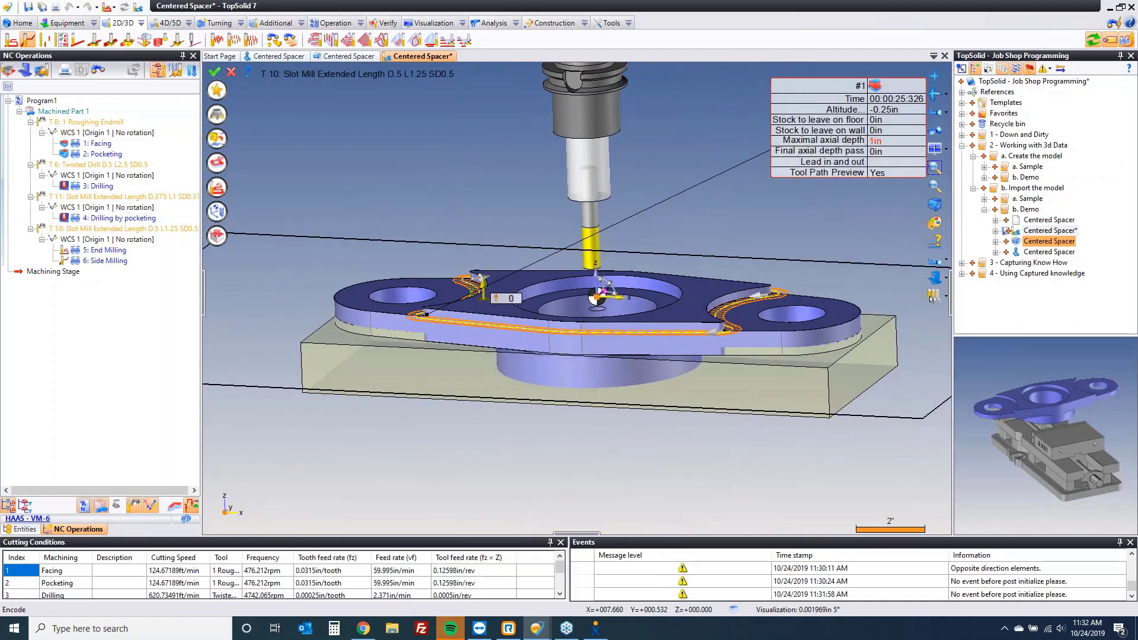
Limit the side milling to the selected step wall, and add the opposite step wall with the same limit.
{"action": "left_click", "coordinate": [877, 87]}
{"action": "left_click", "coordinate": [904, 87]}
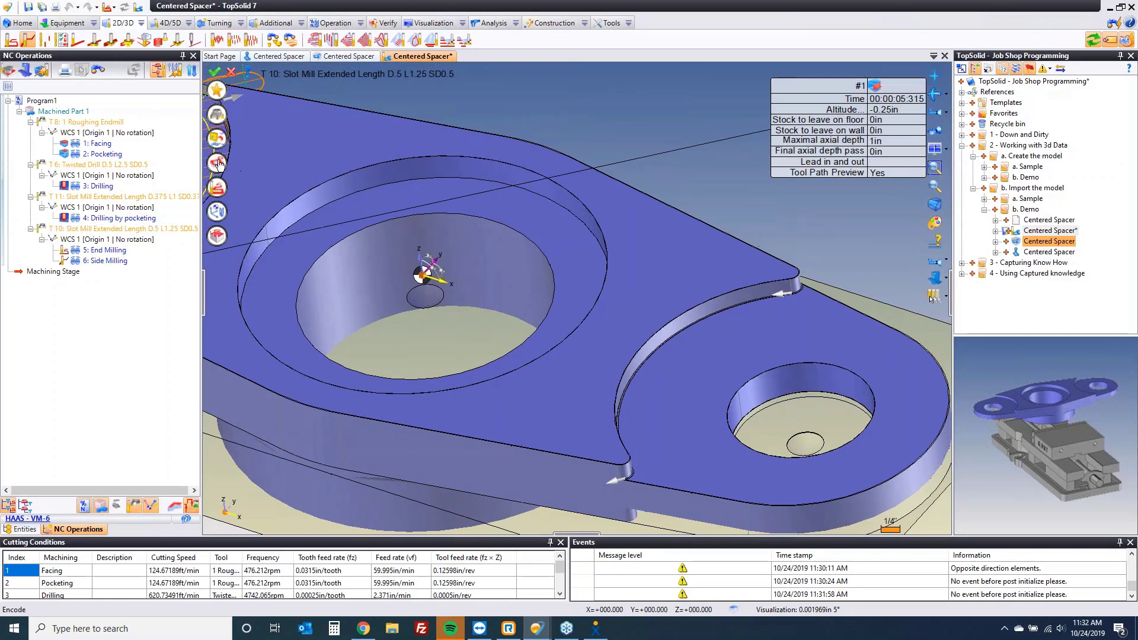
{"action": "left_click", "coordinate": [217, 163]}
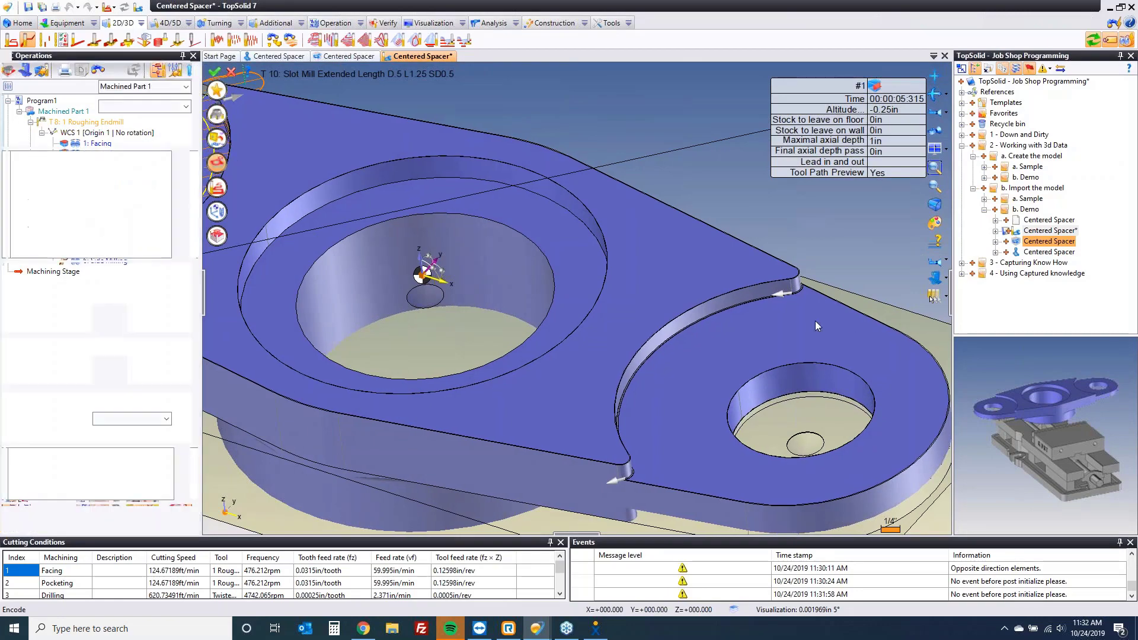
{"action": "left_click", "coordinate": [755, 290]}
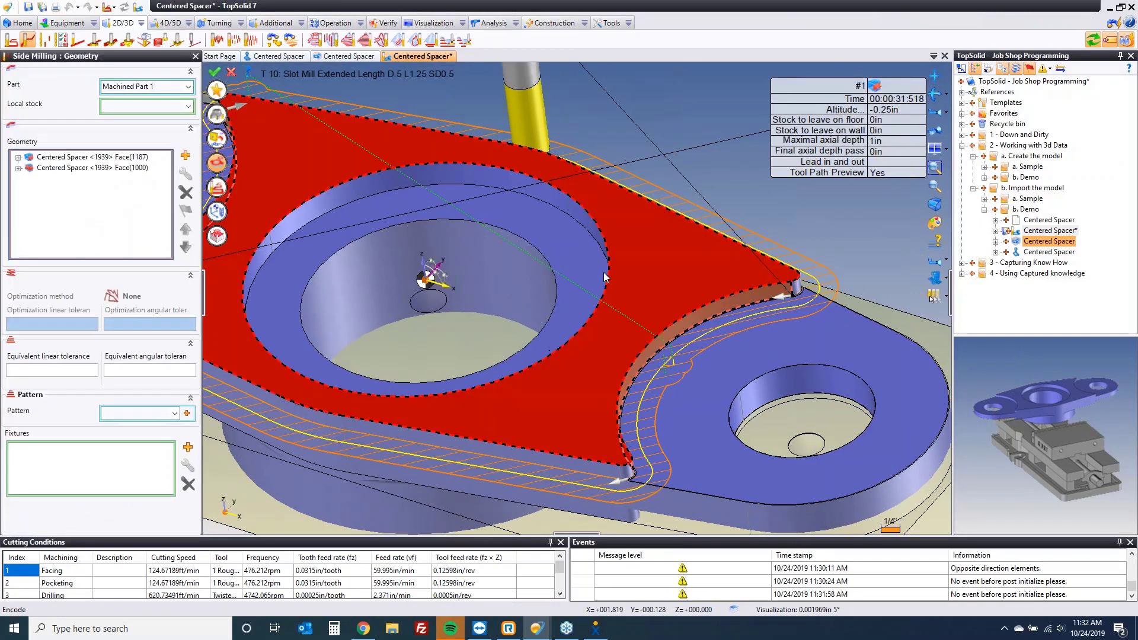
{"action": "left_click", "coordinate": [618, 112]}
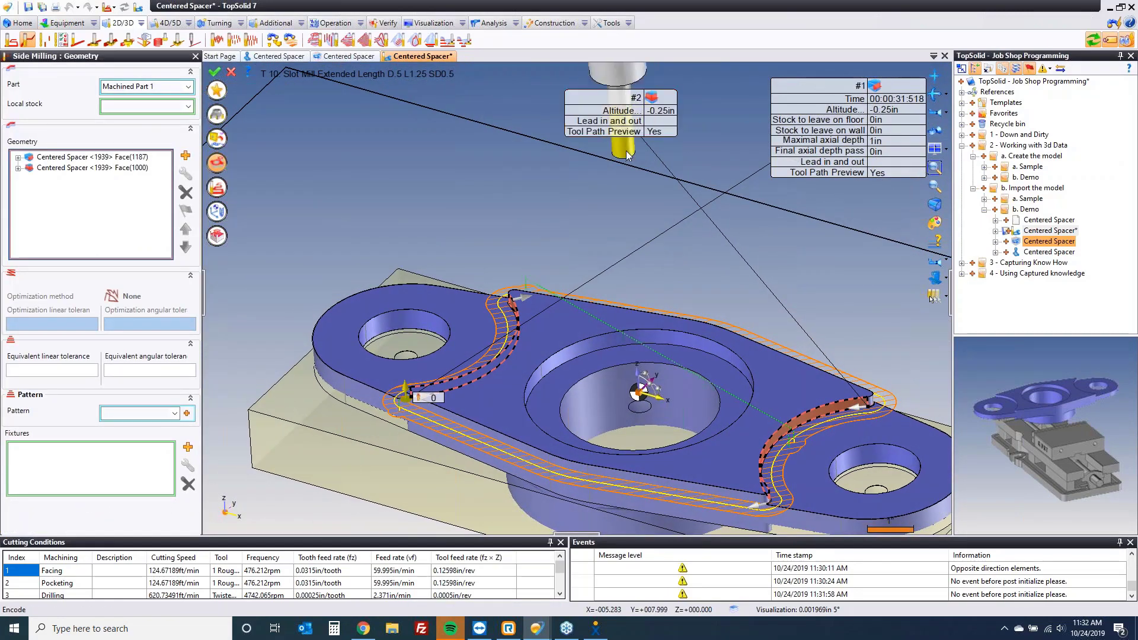
{"action": "left_click", "coordinate": [653, 99]}
{"action": "left_click", "coordinate": [669, 97]}
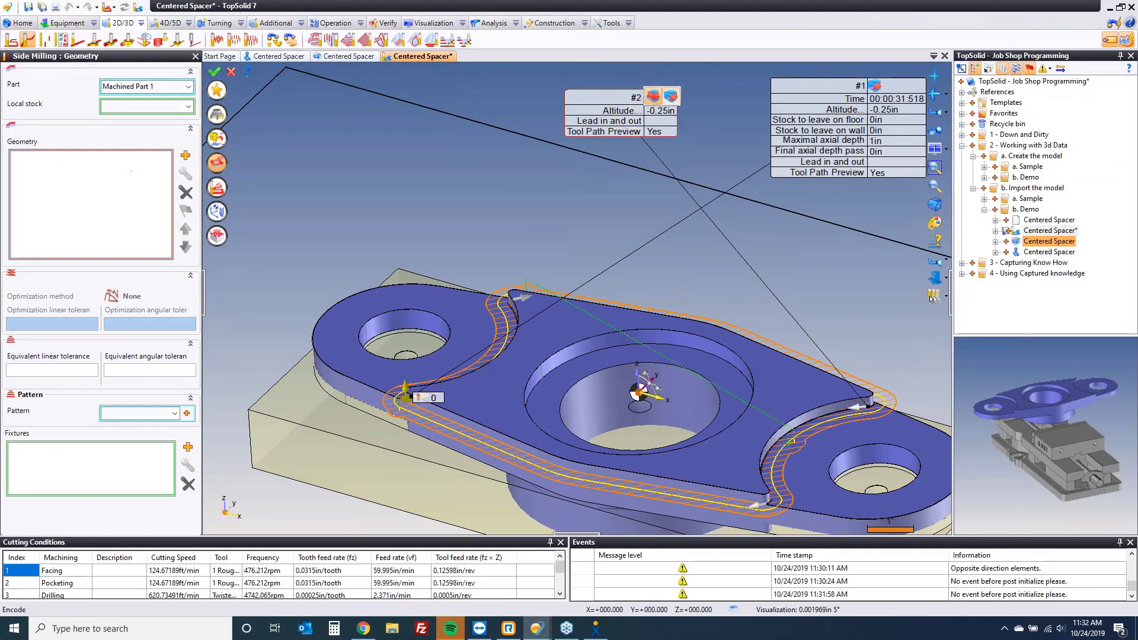
Add the part's straight outer side wall to the side milling geometry, accept the operation and save the document.
{"action": "middle_click_drag", "start_coordinate": [715, 288], "coordinate": [636, 289]}
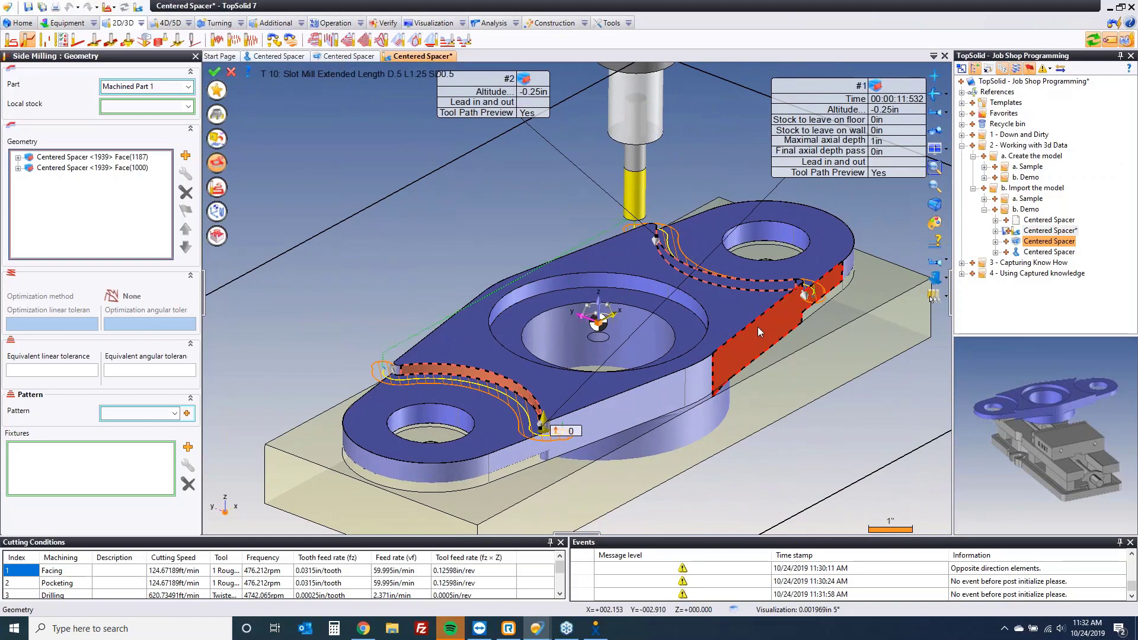
{"action": "left_click", "coordinate": [758, 327]}
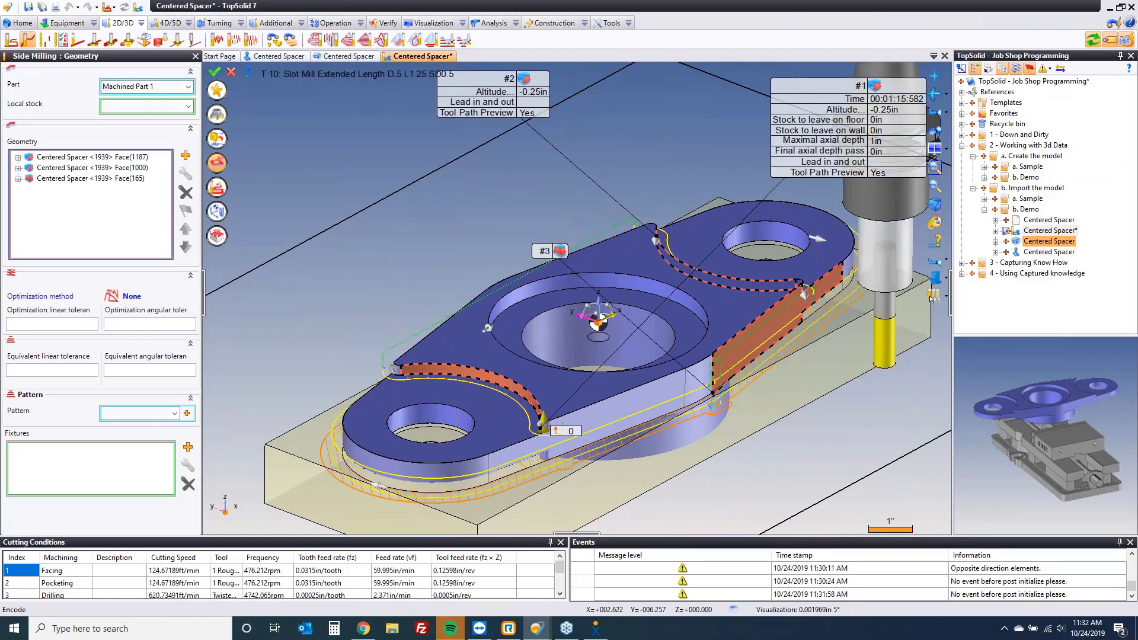
{"action": "middle_click_drag", "start_coordinate": [913, 369], "coordinate": [915, 363]}
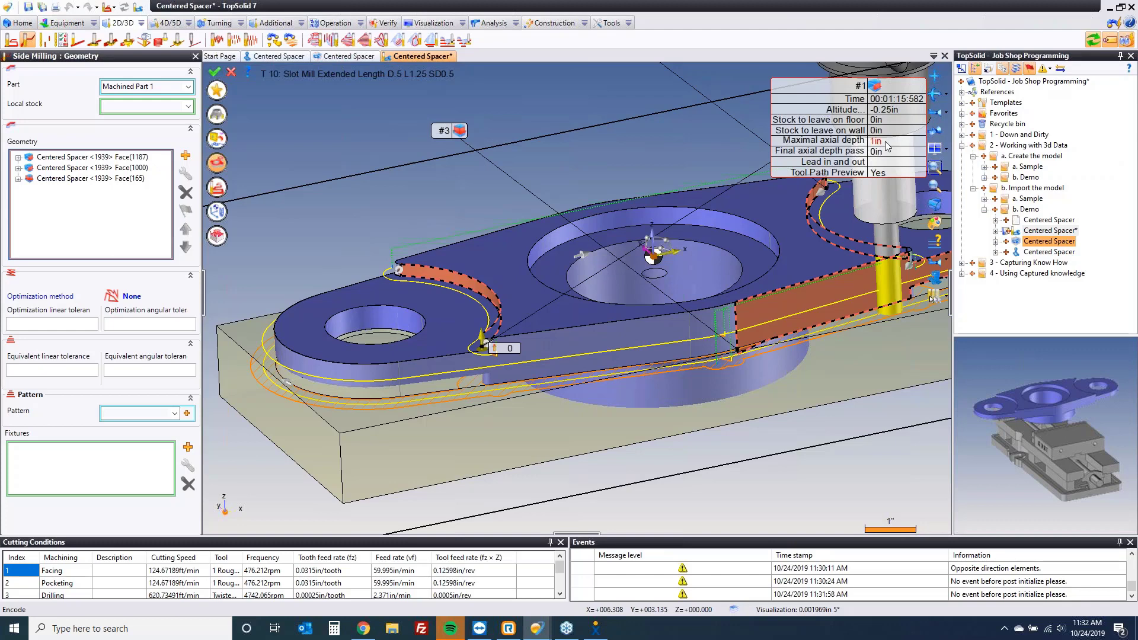
{"action": "left_click", "coordinate": [215, 73]}
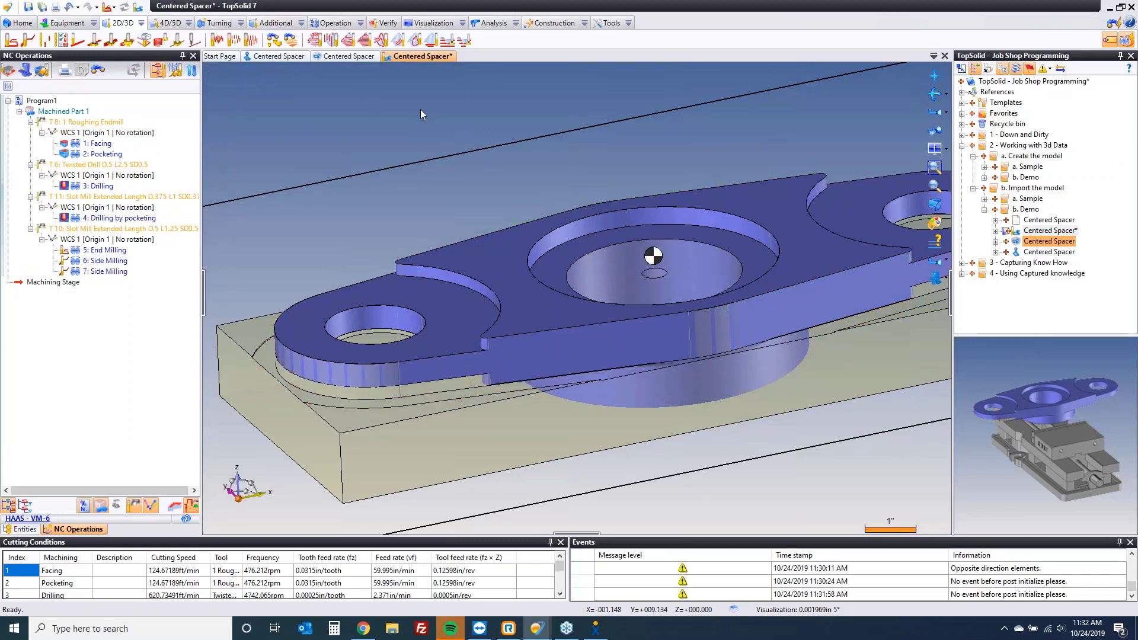
{"action": "key", "text": "ctrl+s"}
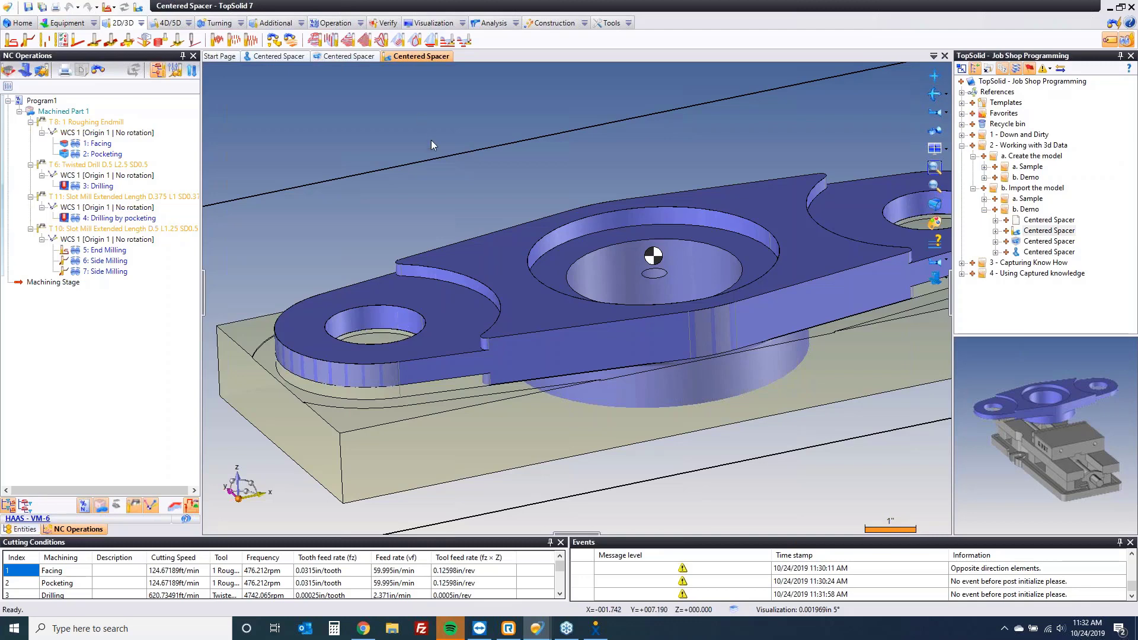
Create a Breaking Edges Milling operation with automatic edge search on the Centered Spacer and accept it.
{"action": "right_click", "coordinate": [428, 124]}
{"action": "mouse_move", "coordinate": [503, 229]}
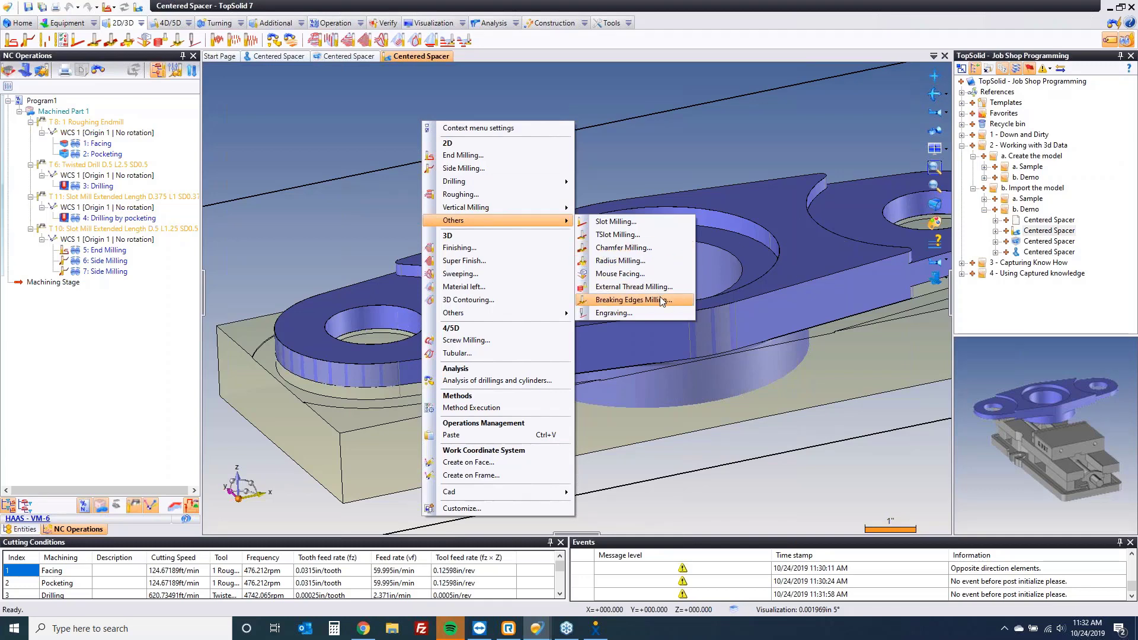
{"action": "left_click", "coordinate": [633, 300]}
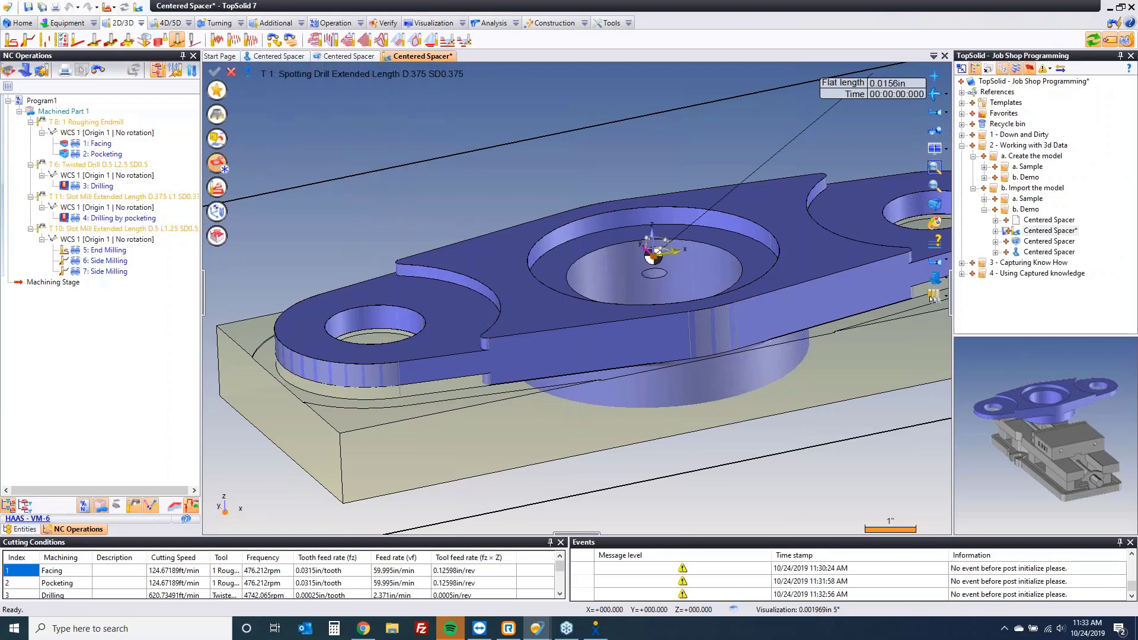
{"action": "left_click", "coordinate": [217, 163]}
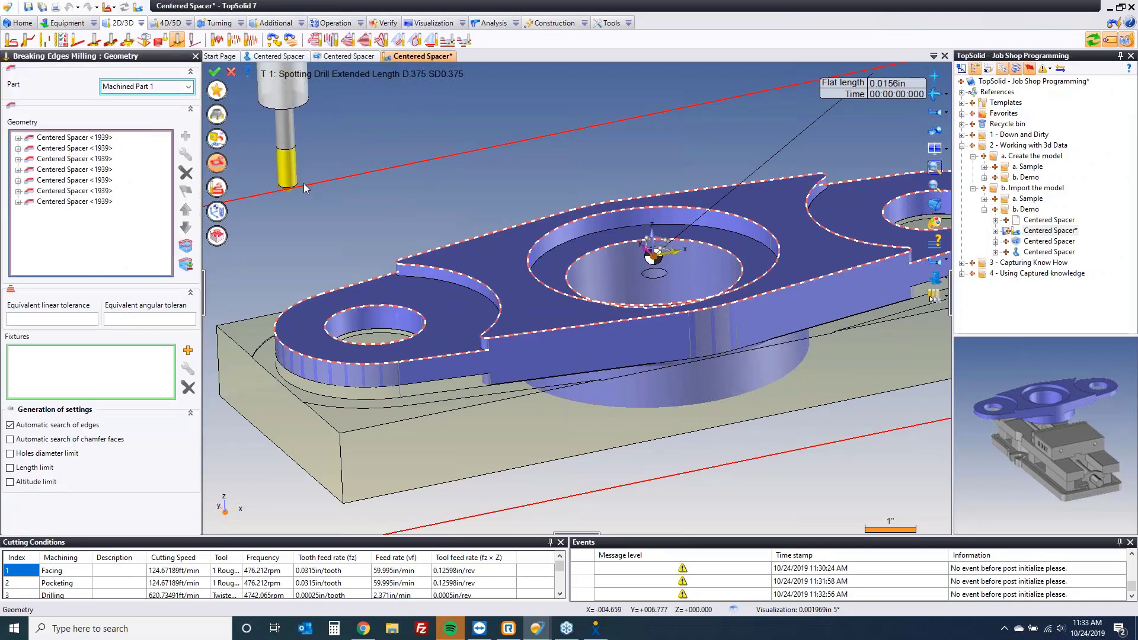
{"action": "left_click", "coordinate": [214, 71]}
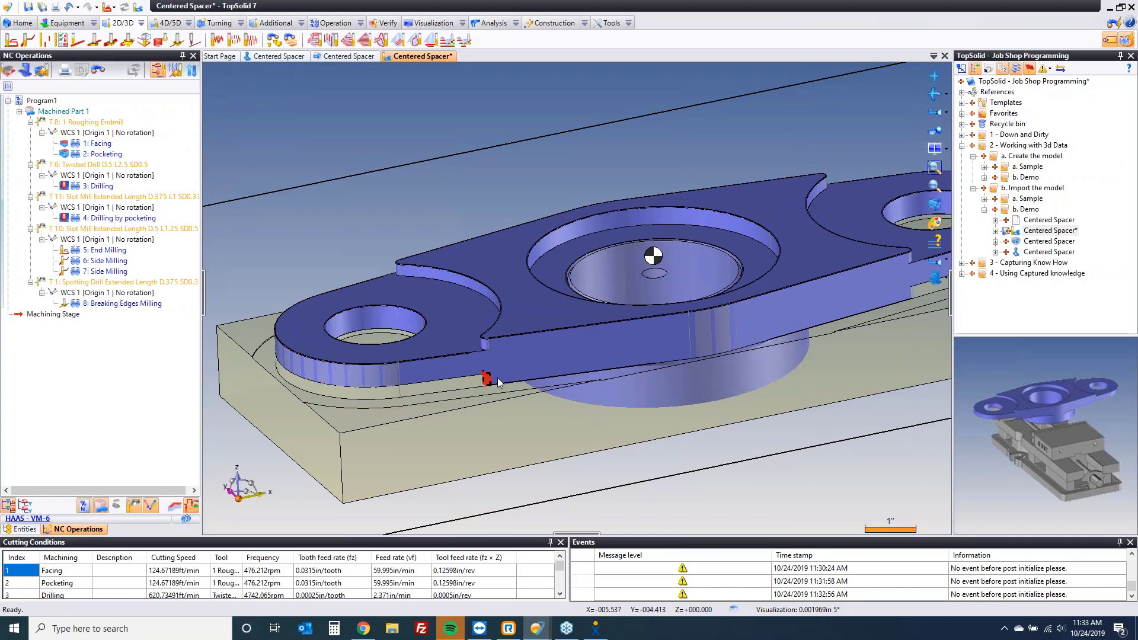
Run the machine simulation of the Breaking Edges Milling operation, pausing and resuming it near the step corner.
{"action": "scroll", "coordinate": [495, 350], "scroll_direction": "up", "scroll_amount": 5}
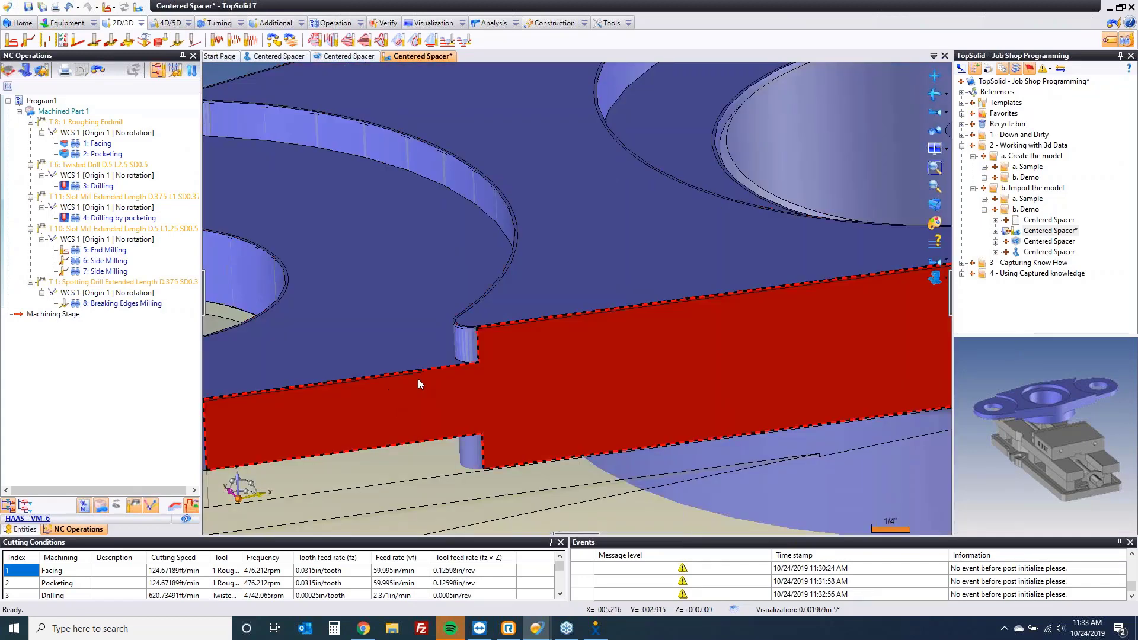
{"action": "scroll", "coordinate": [420, 373], "scroll_direction": "up", "scroll_amount": 3}
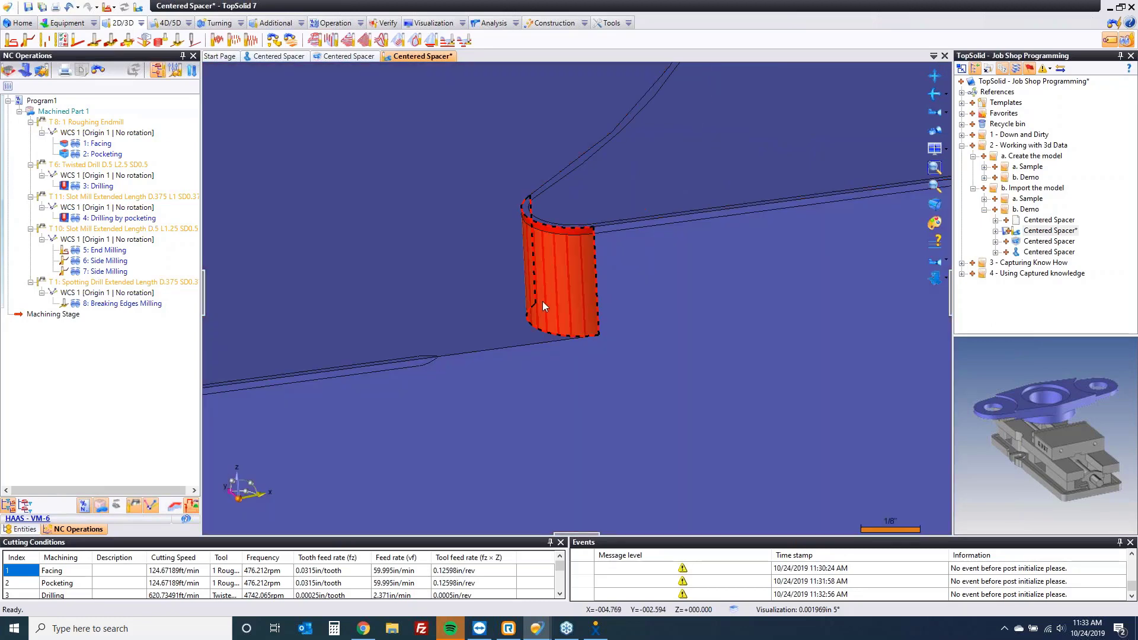
{"action": "scroll", "coordinate": [548, 286], "scroll_direction": "down", "scroll_amount": 9}
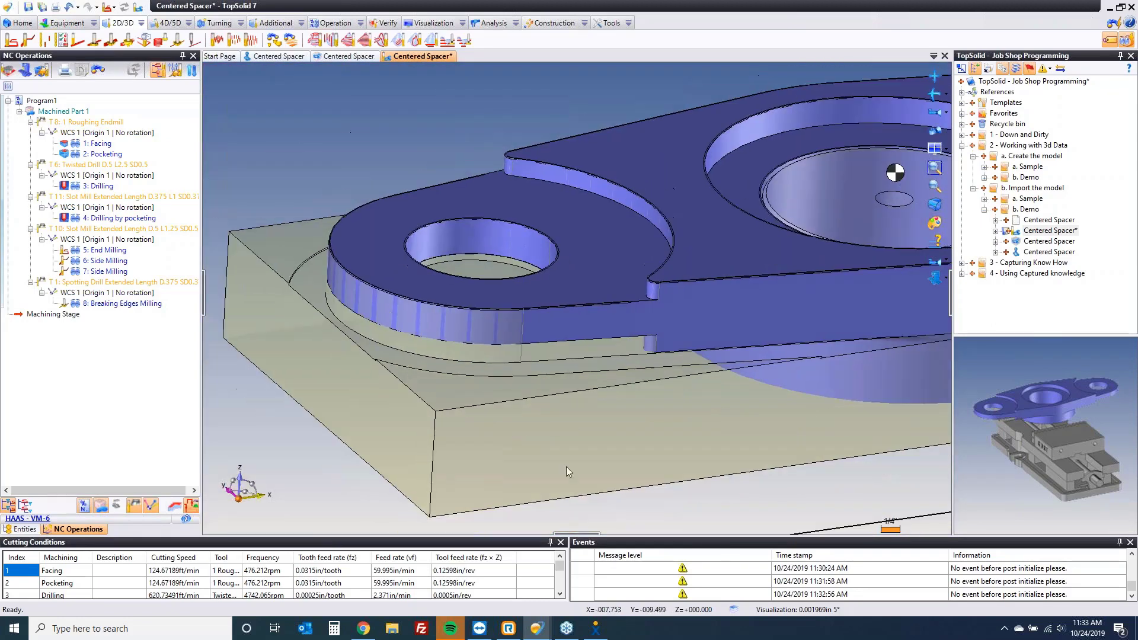
{"action": "left_click", "coordinate": [67, 304]}
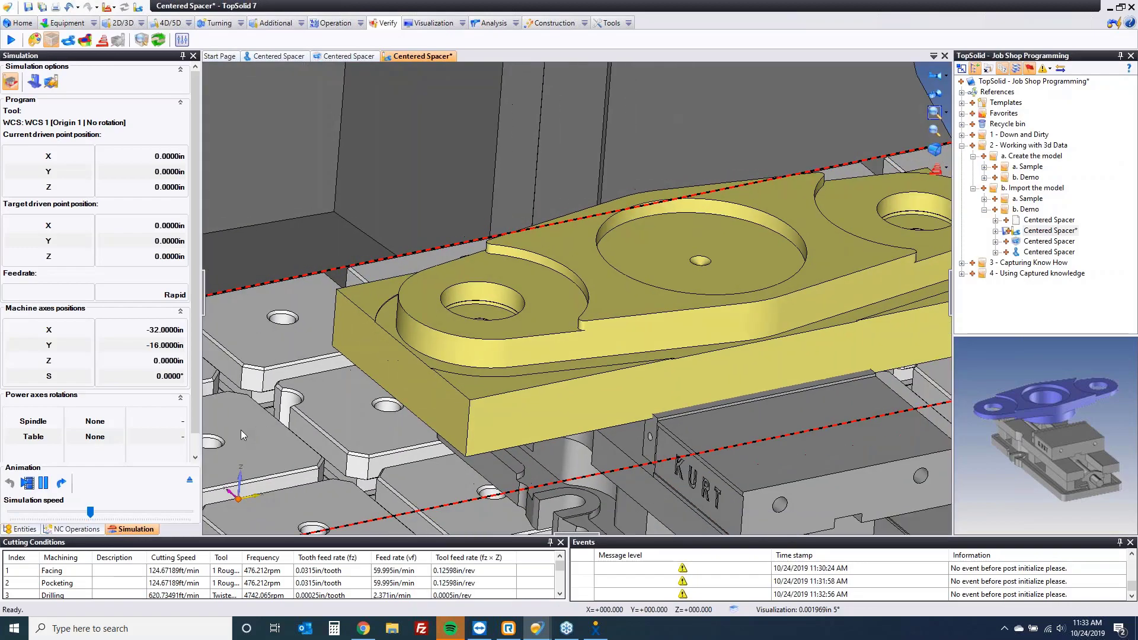
{"action": "left_click", "coordinate": [27, 483]}
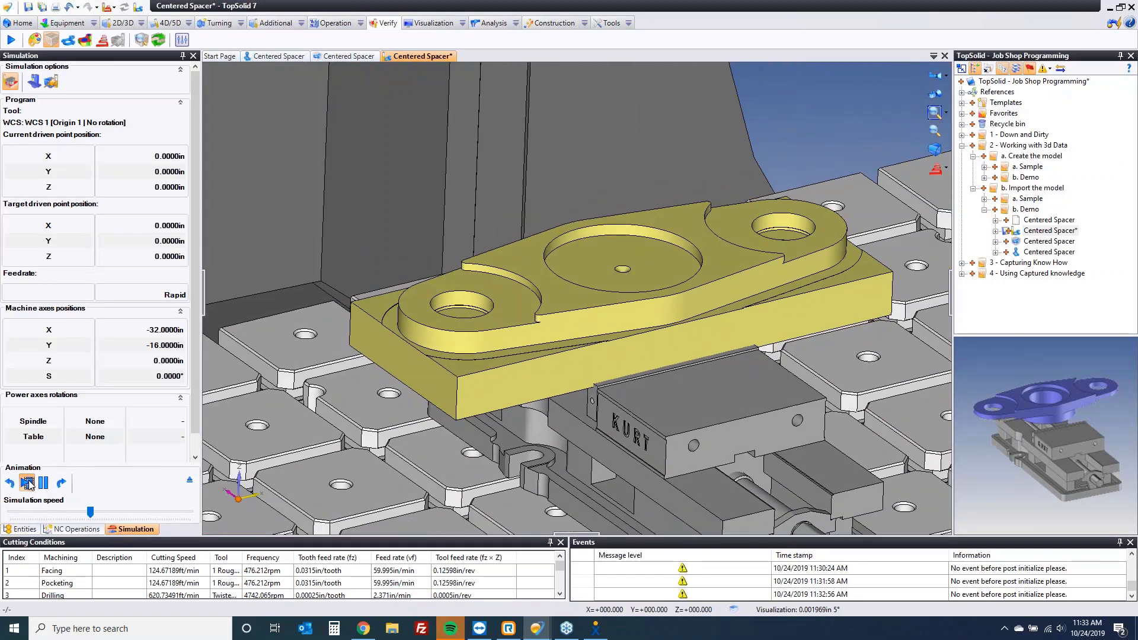
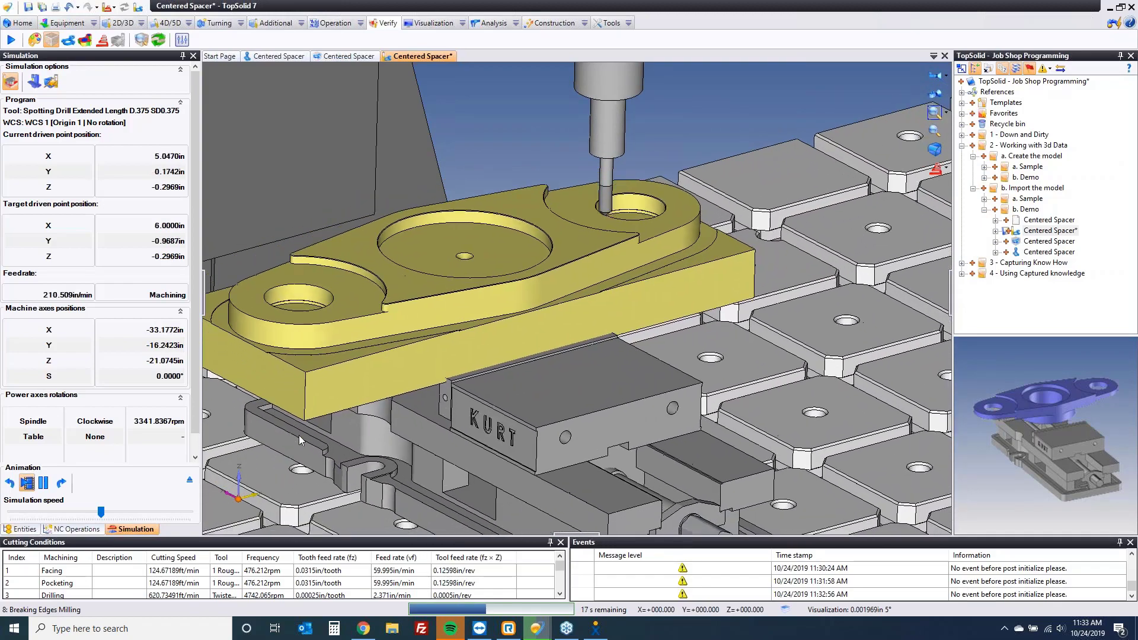
{"action": "key", "text": "space"}
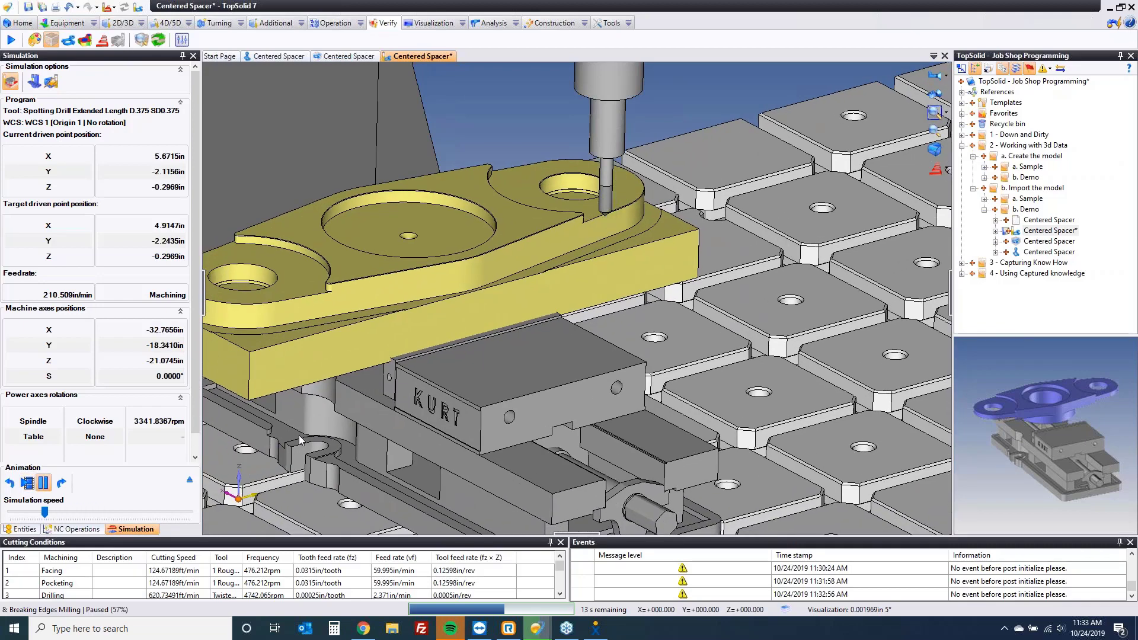
{"action": "key", "text": "space"}
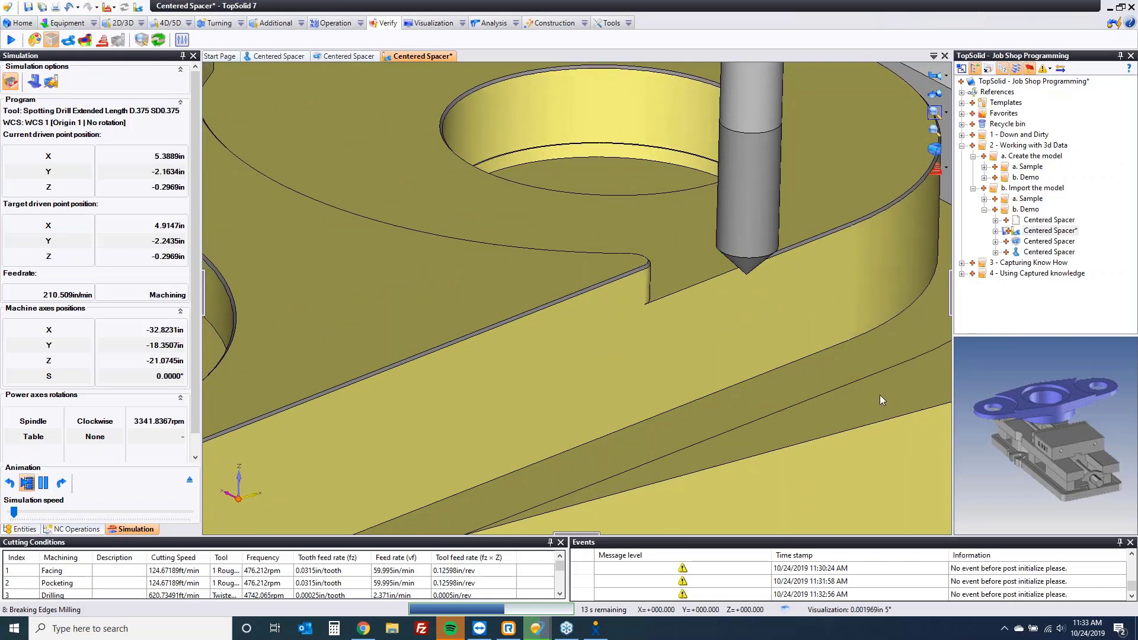
Speed up the edge breaking simulation and pause it as the tool retracts near the step corner.
{"action": "key", "text": "Right"}
{"action": "key", "text": "Right"}
{"action": "key", "text": "Right"}
{"action": "key", "text": "Right"}
{"action": "key", "text": "Right"}
{"action": "key", "text": "Right"}
{"action": "key", "text": "Right"}
{"action": "key", "text": "Right"}
{"action": "key", "text": "Right"}
{"action": "key", "text": "Right"}
{"action": "key", "text": "Right"}
{"action": "key", "text": "Right"}
{"action": "key", "text": "Right"}
{"action": "key", "text": "Right"}
{"action": "key", "text": "Right"}
{"action": "key", "text": "Right"}
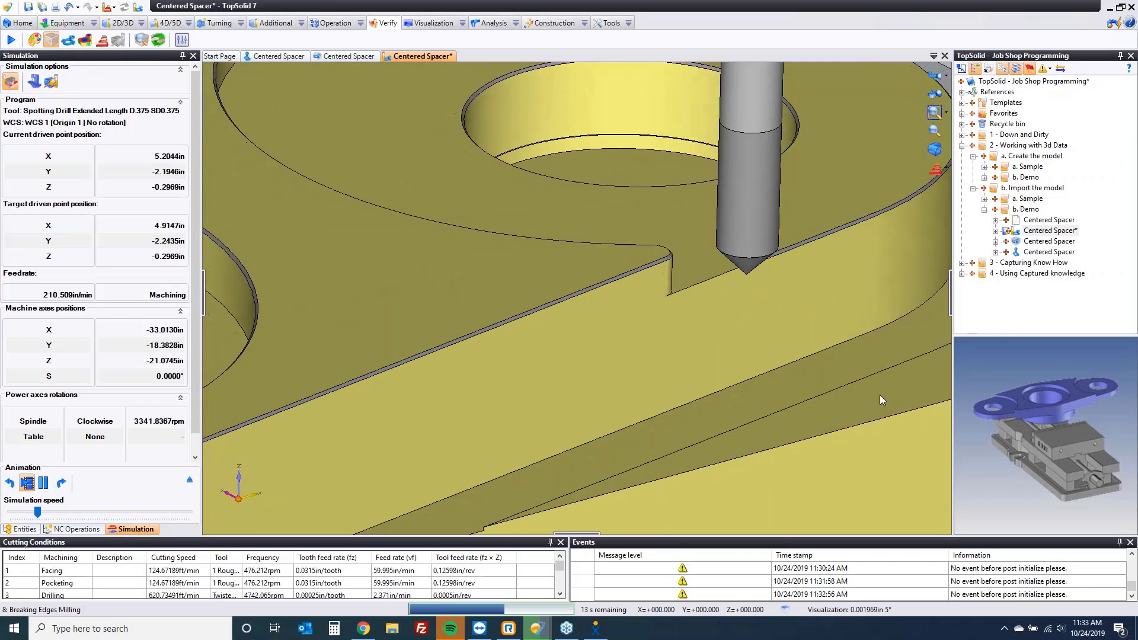
{"action": "key", "text": "space"}
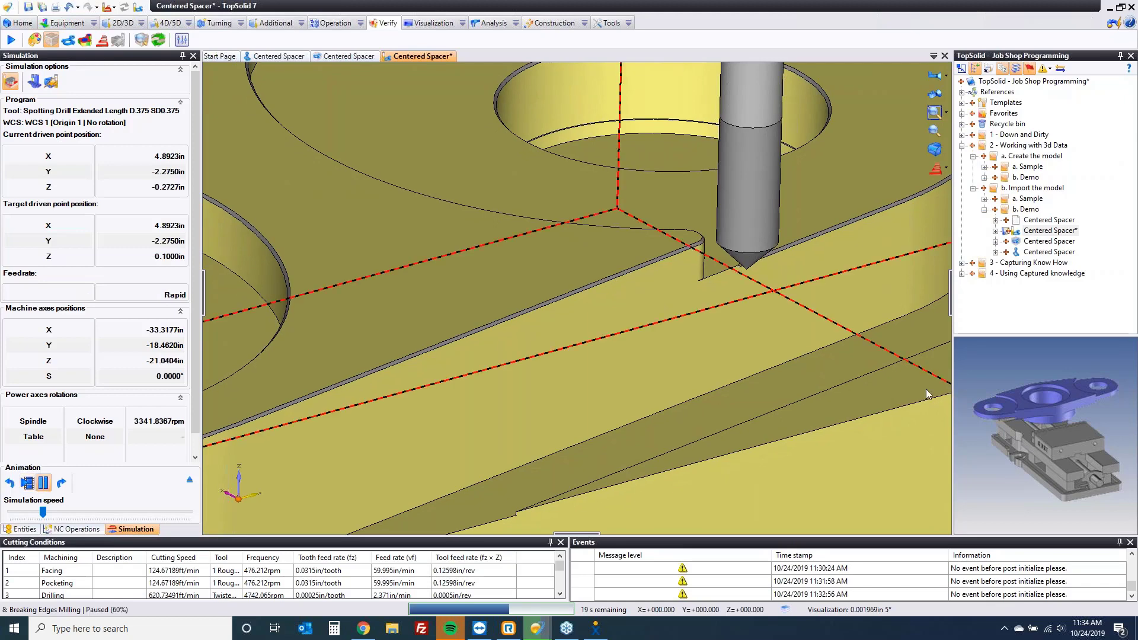
Resume the simulation at a higher speed, run the edge breaking through to its end and leave the simulation.
{"action": "middle_click_drag", "start_coordinate": [785, 286], "coordinate": [786, 355]}
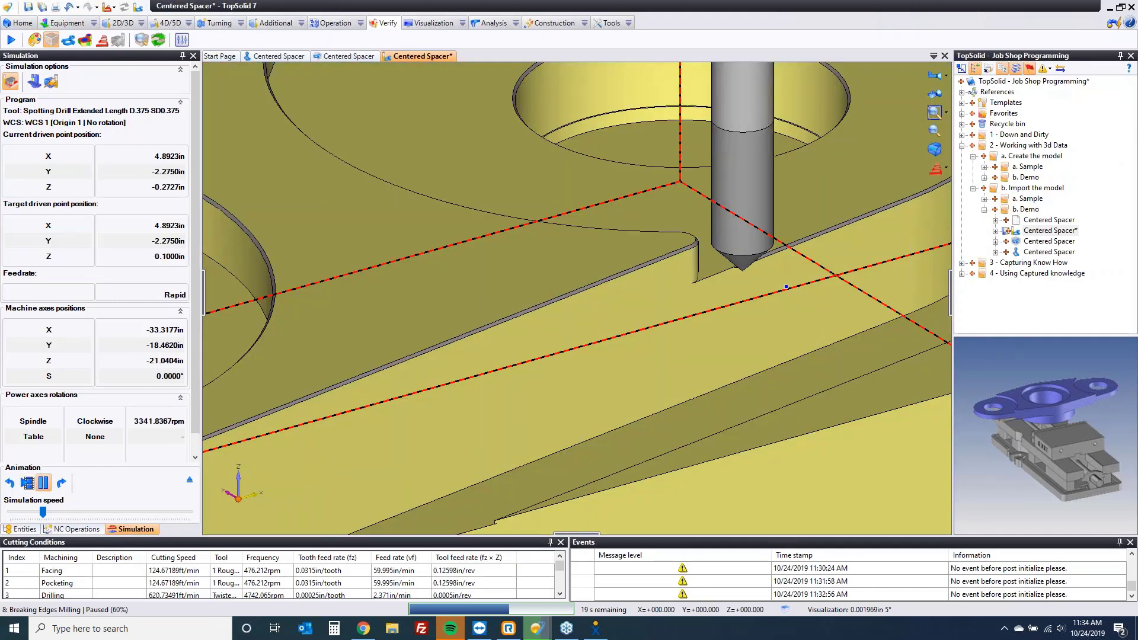
{"action": "scroll", "coordinate": [714, 353], "scroll_direction": "down", "scroll_amount": 7}
{"action": "key", "text": "space"}
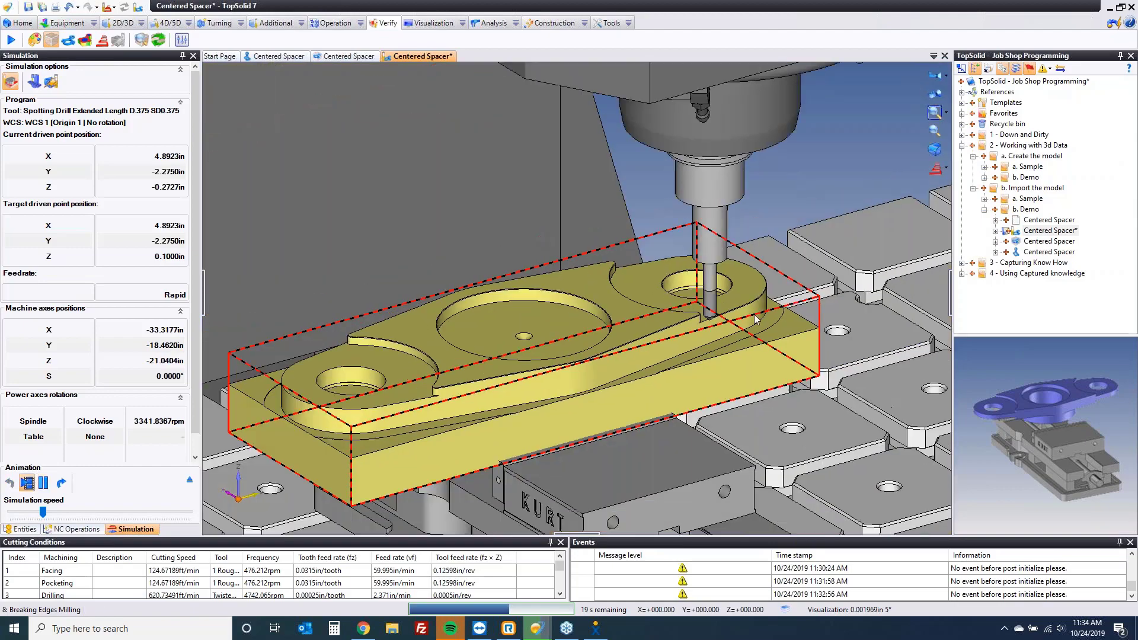
{"action": "key", "text": "Right"}
{"action": "key", "text": "Right"}
{"action": "key", "text": "Right"}
{"action": "key", "text": "Right"}
{"action": "key", "text": "Right"}
{"action": "key", "text": "Right"}
{"action": "key", "text": "Right"}
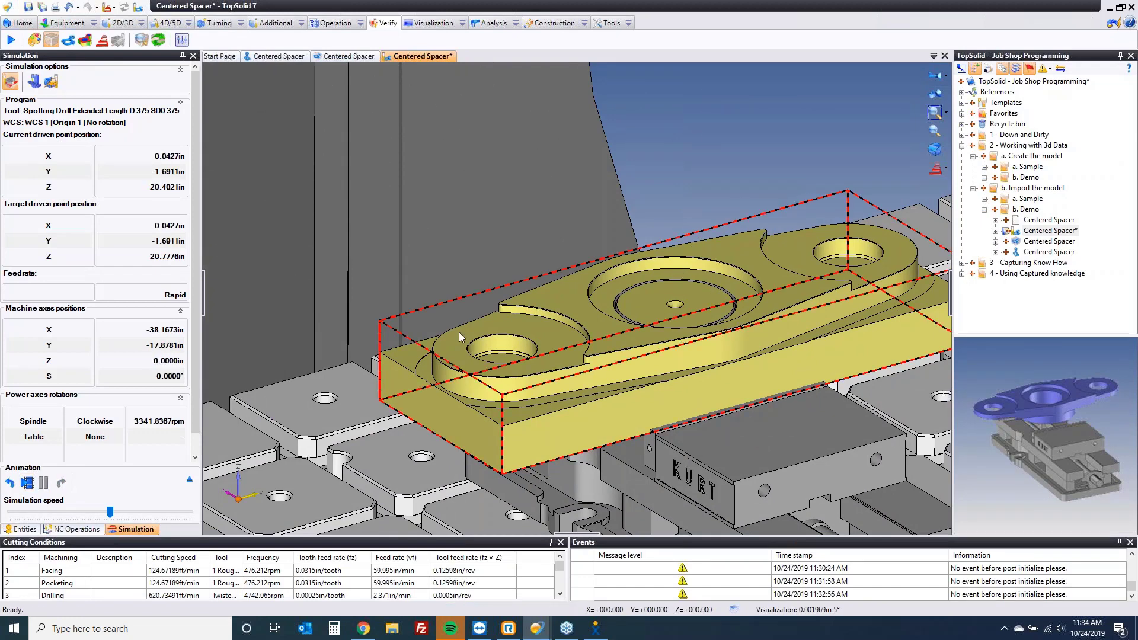
{"action": "left_click", "coordinate": [191, 482]}
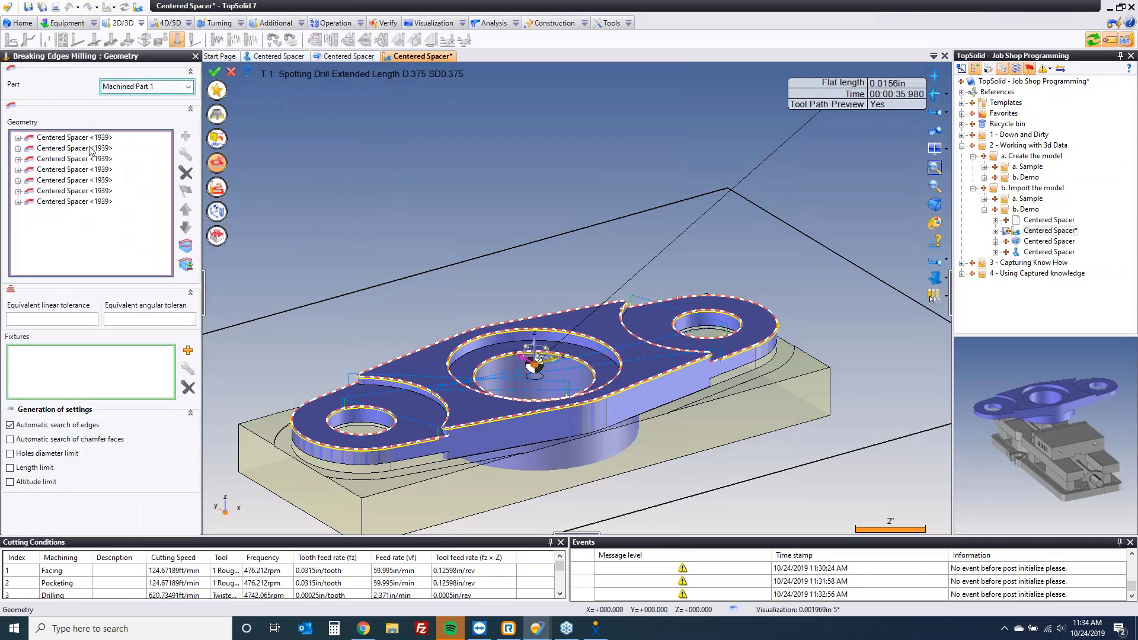
Remove the central through-bore's edge from the Breaking Edges Milling geometry, accept the operation and save the document.
{"action": "left_click", "coordinate": [89, 139]}
{"action": "key", "text": "Down"}
{"action": "key", "text": "Down"}
{"action": "key", "text": "Down"}
{"action": "key", "text": "Down"}
{"action": "key", "text": "Down"}
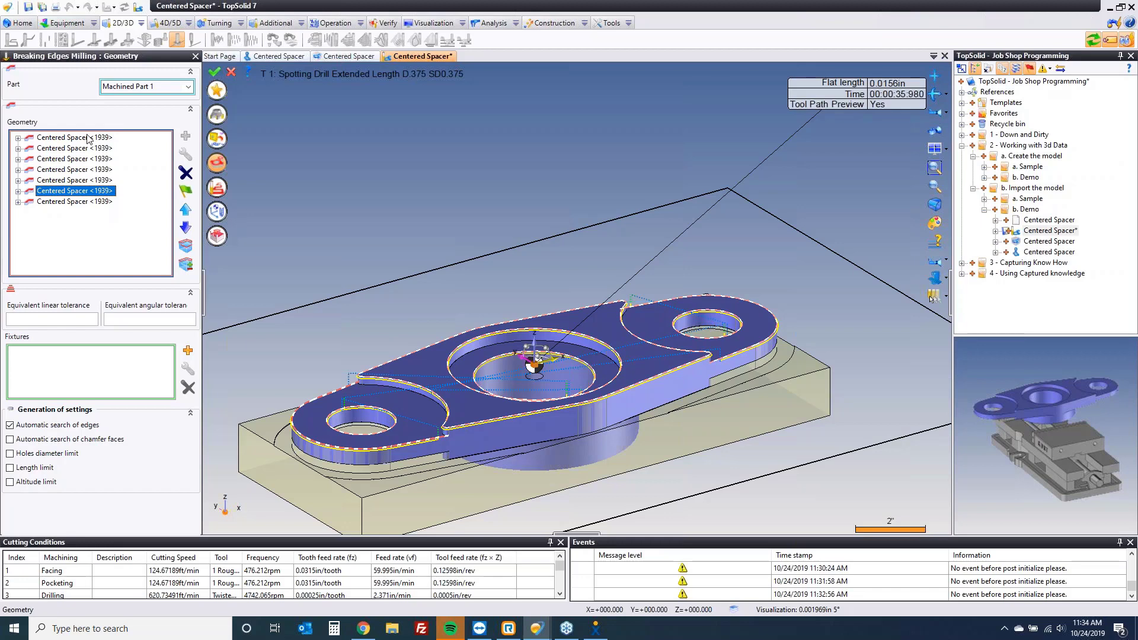
{"action": "key", "text": "Down"}
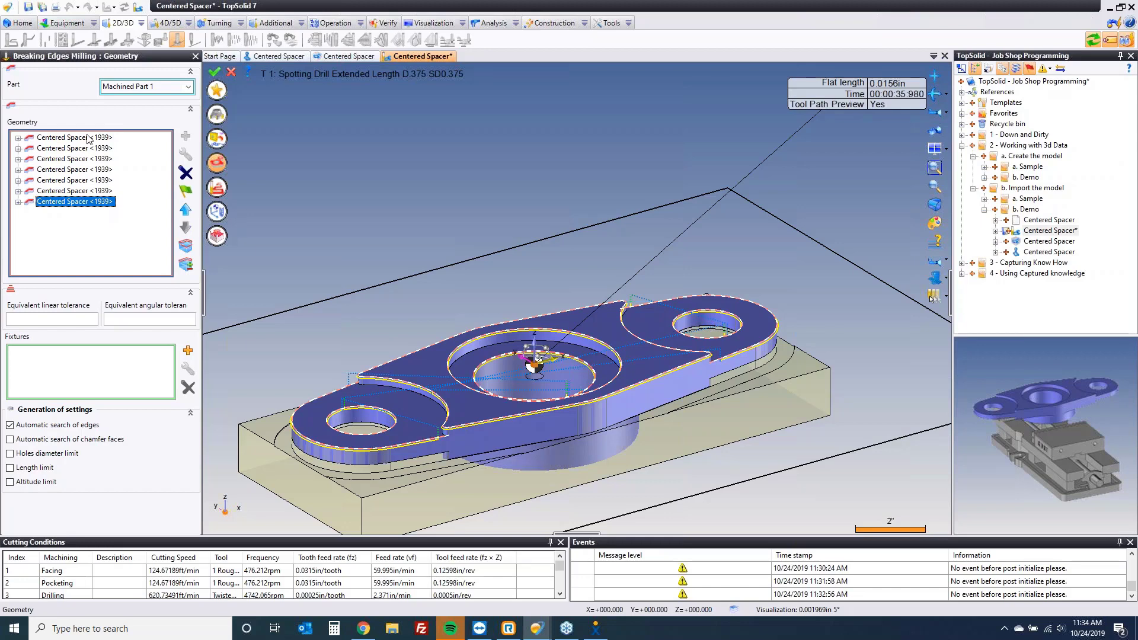
{"action": "key", "text": "Delete"}
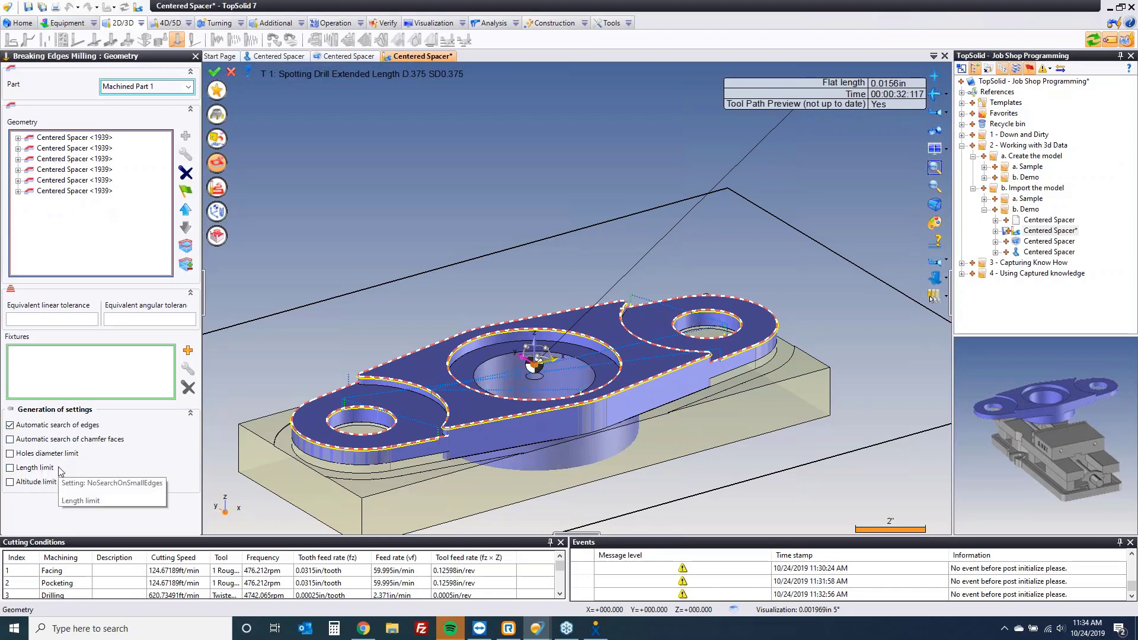
{"action": "left_click", "coordinate": [216, 73]}
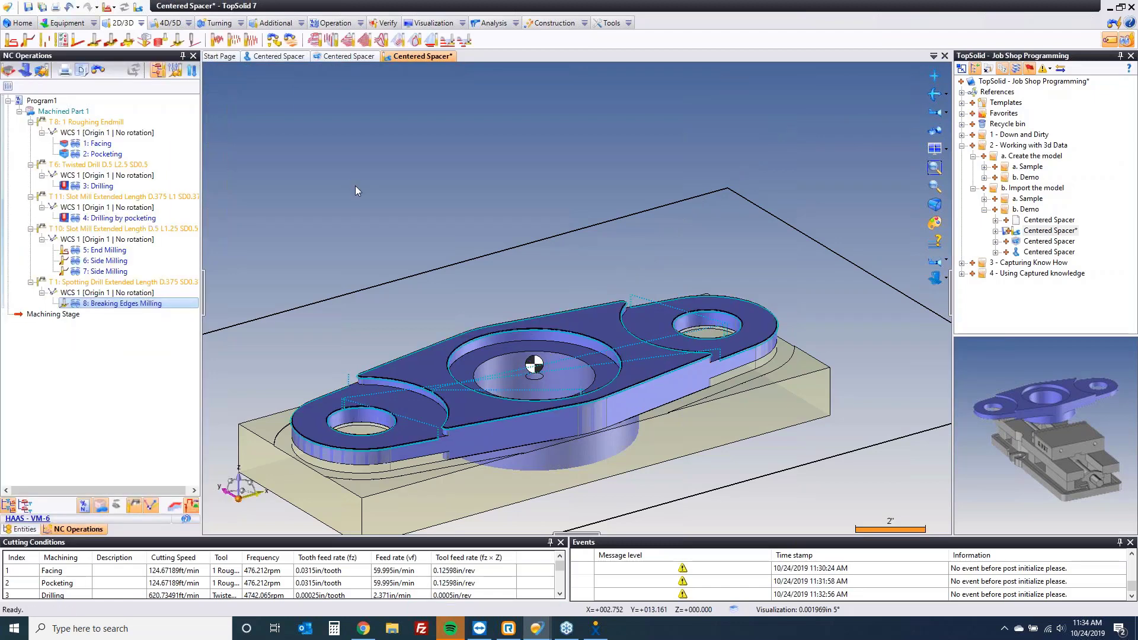
{"action": "key", "text": "ctrl+s"}
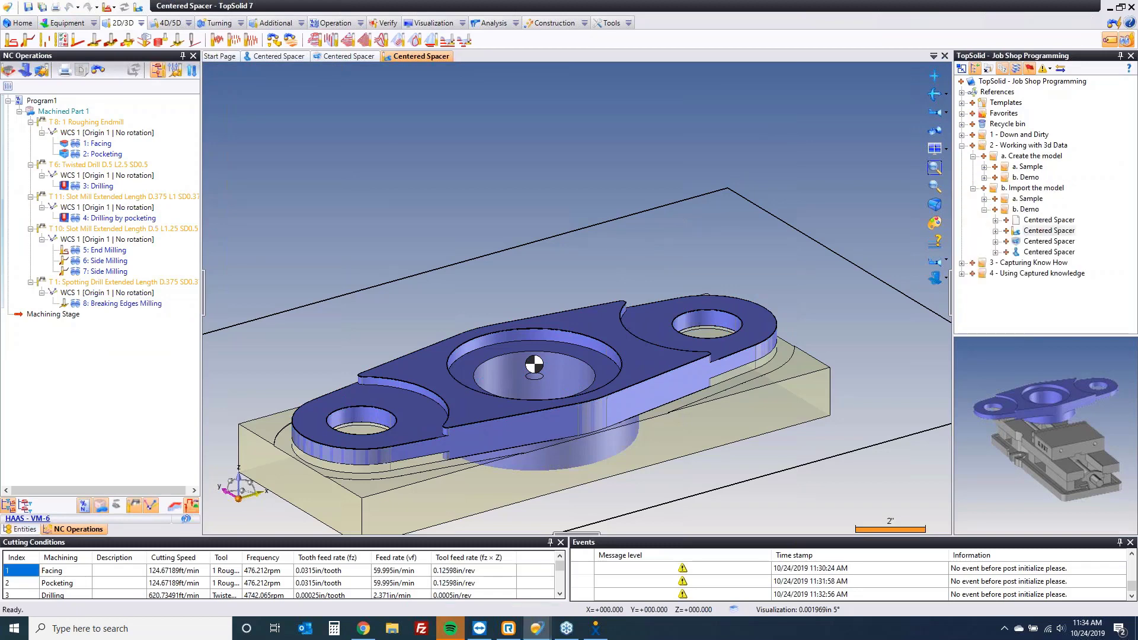
Rename the Centered Spacer machining document in the b. Demo folder as OP-10 and save it.
{"action": "left_click", "coordinate": [1027, 235]}
{"action": "type", "text": "OP-10"}
{"action": "key", "text": "Return"}
{"action": "key", "text": "ctrl+s"}
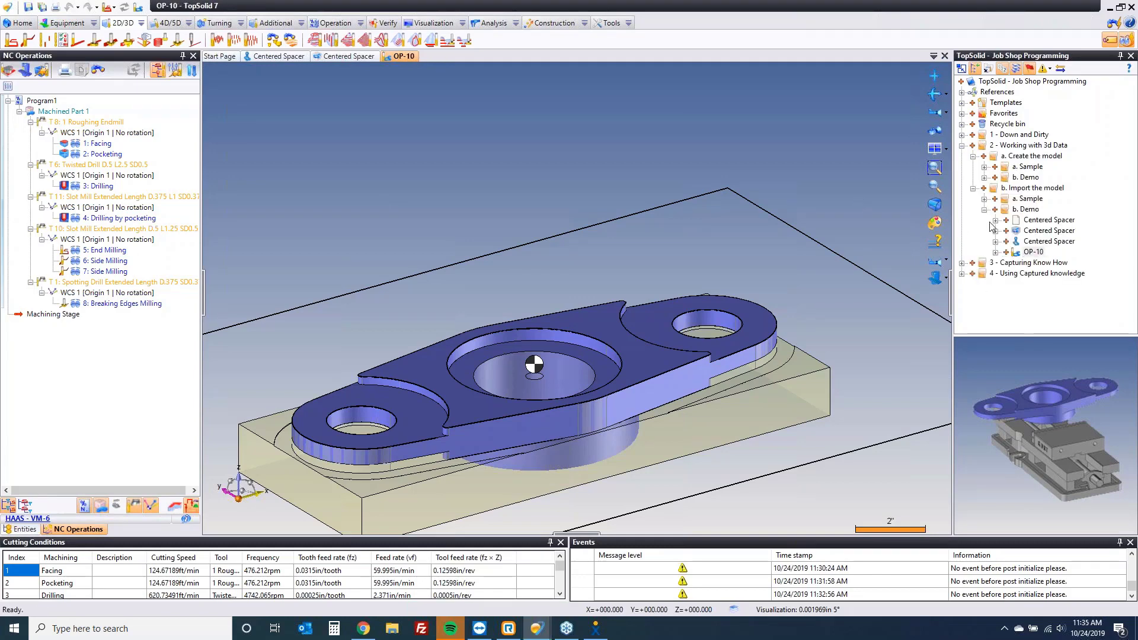
Create a machining document from OP-10 using the Haas VF6 w/vice template, with Exact stock for the machinable part.
{"action": "right_click", "coordinate": [1034, 253]}
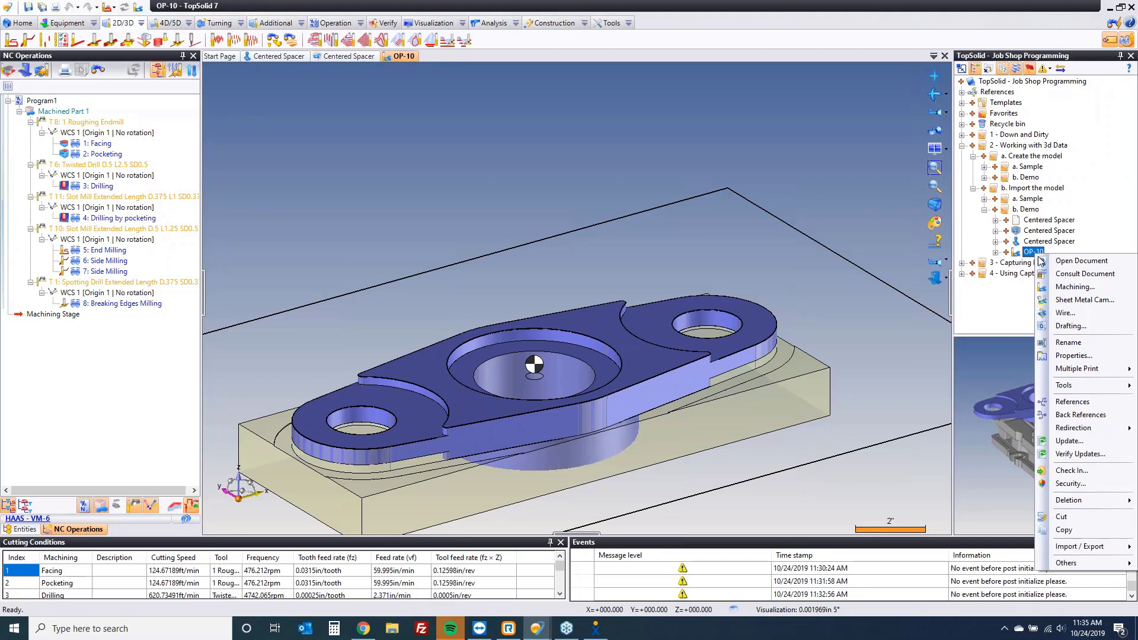
{"action": "left_click", "coordinate": [1073, 287]}
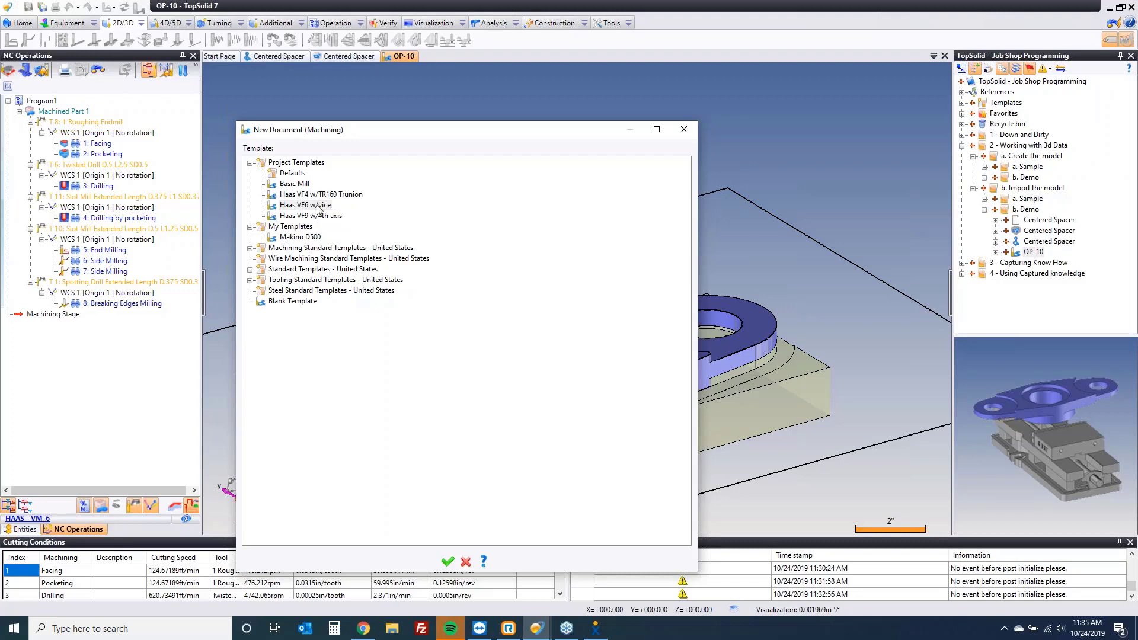
{"action": "left_click", "coordinate": [306, 206]}
{"action": "double_click", "coordinate": [303, 205]}
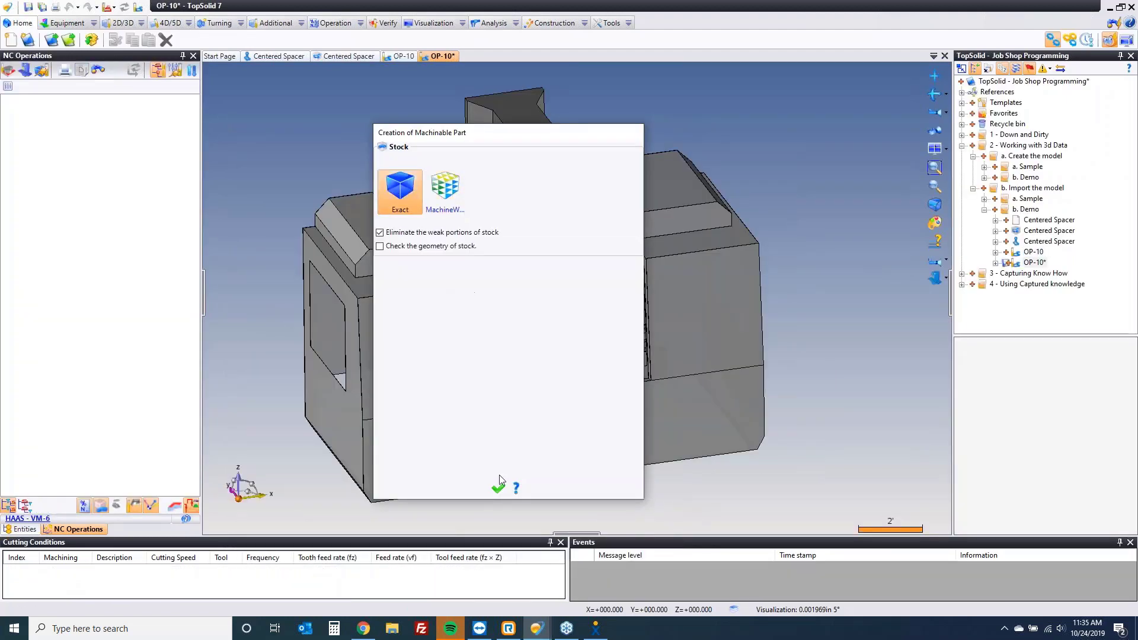
{"action": "left_click", "coordinate": [497, 486]}
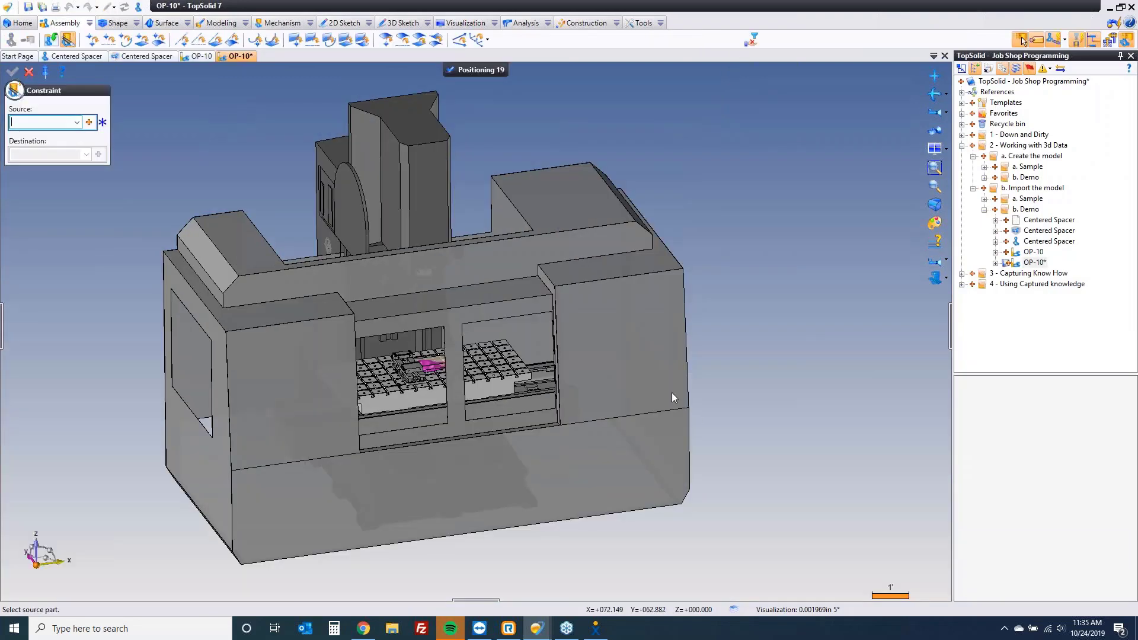
Constrain the flipped part plane-on-plane to the machine table and align its central bore axis with a table hole axis.
{"action": "scroll", "coordinate": [452, 362], "scroll_direction": "up", "scroll_amount": 2}
{"action": "left_click_drag", "start_coordinate": [424, 385], "coordinate": [816, 314]}
{"action": "middle_click_drag", "start_coordinate": [817, 314], "coordinate": [823, 302]}
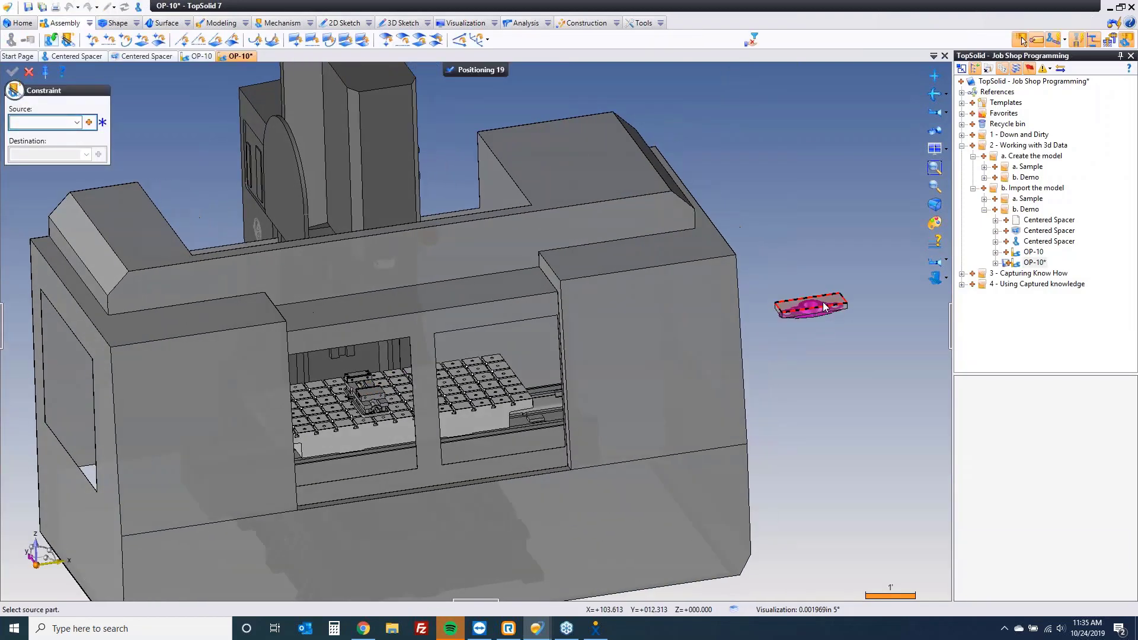
{"action": "scroll", "coordinate": [762, 329], "scroll_direction": "up", "scroll_amount": 6}
{"action": "middle_click_drag", "start_coordinate": [690, 368], "coordinate": [611, 323]}
{"action": "left_click", "coordinate": [586, 414]}
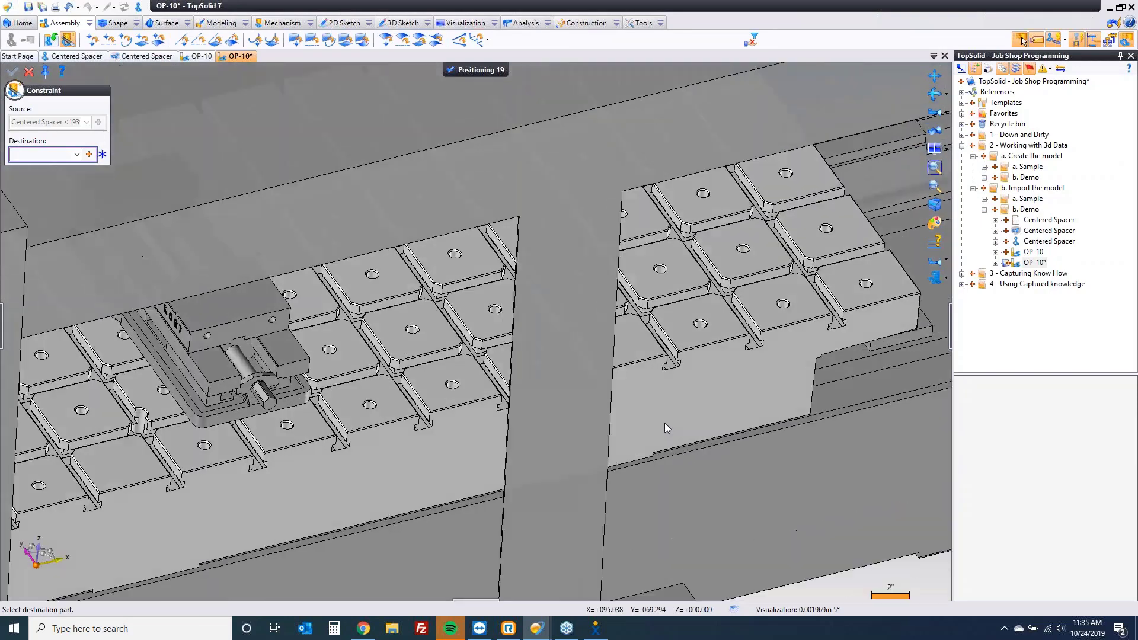
{"action": "left_click", "coordinate": [664, 422]}
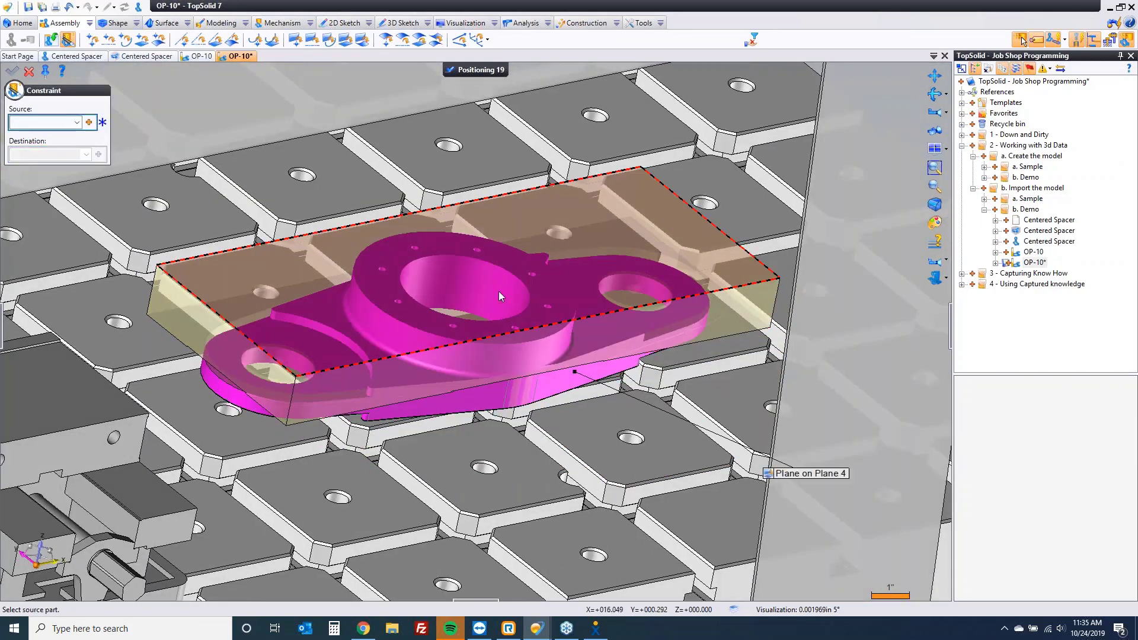
{"action": "left_click", "coordinate": [500, 293]}
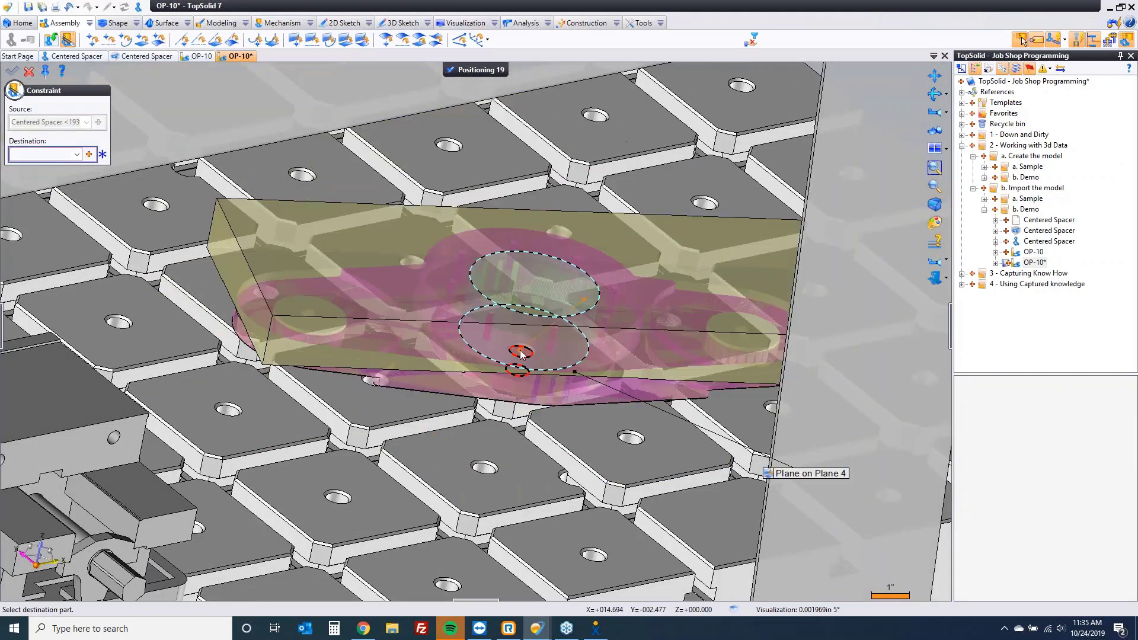
{"action": "left_click", "coordinate": [520, 352]}
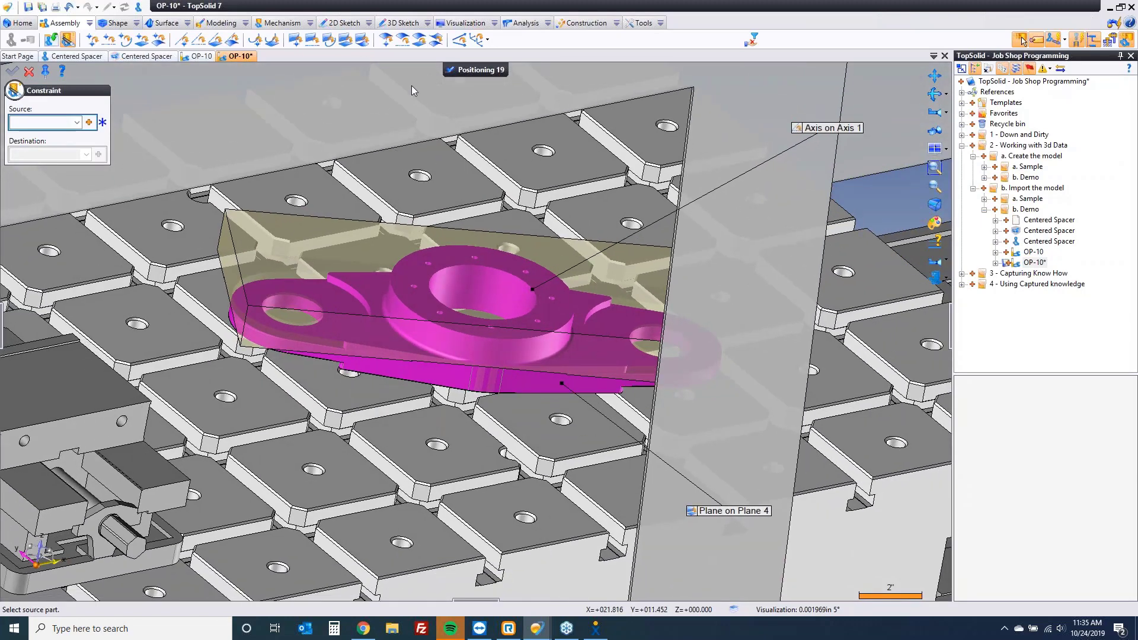
Try to orient the stock's long side face toward the machine enclosure's face at a 0° angle.
{"action": "left_click", "coordinate": [459, 39]}
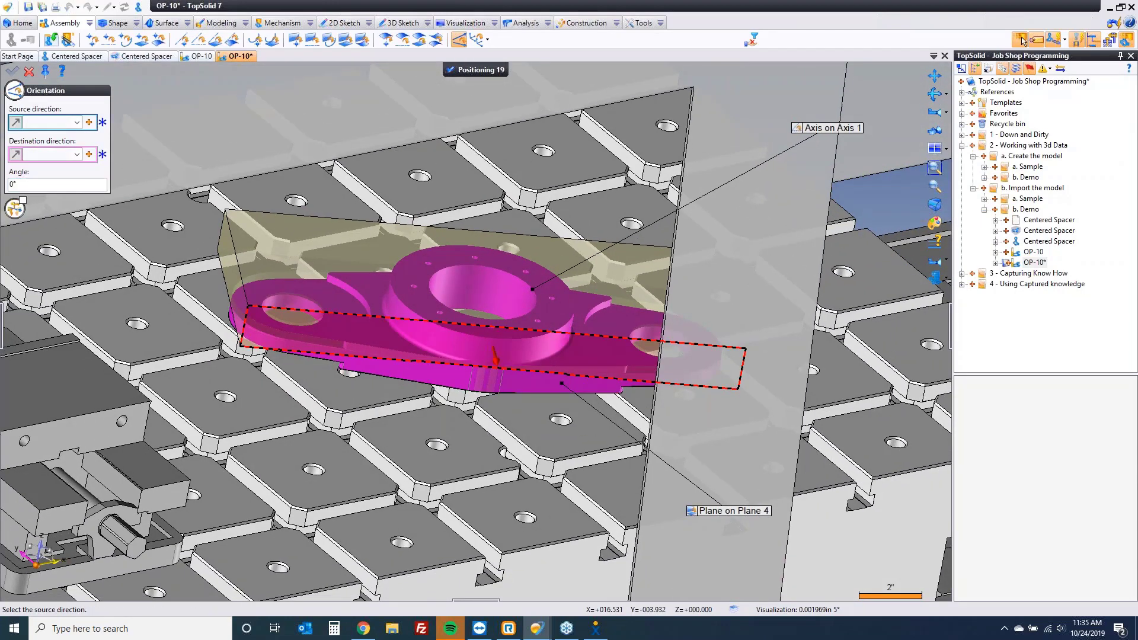
{"action": "left_click", "coordinate": [494, 356]}
{"action": "left_click", "coordinate": [593, 509]}
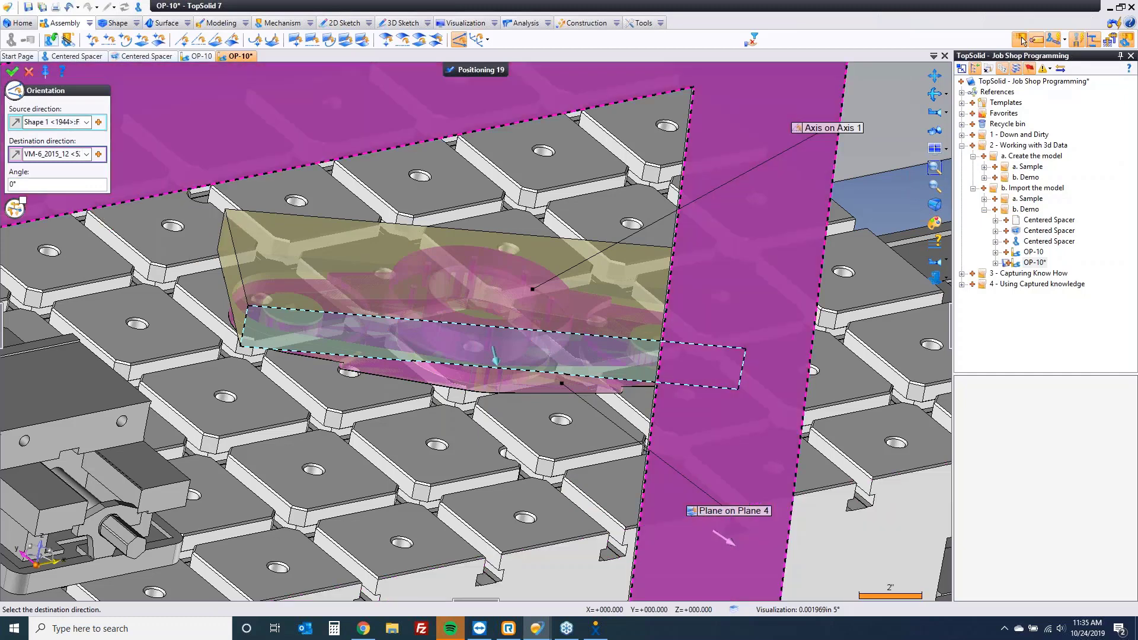
{"action": "left_click", "coordinate": [13, 71]}
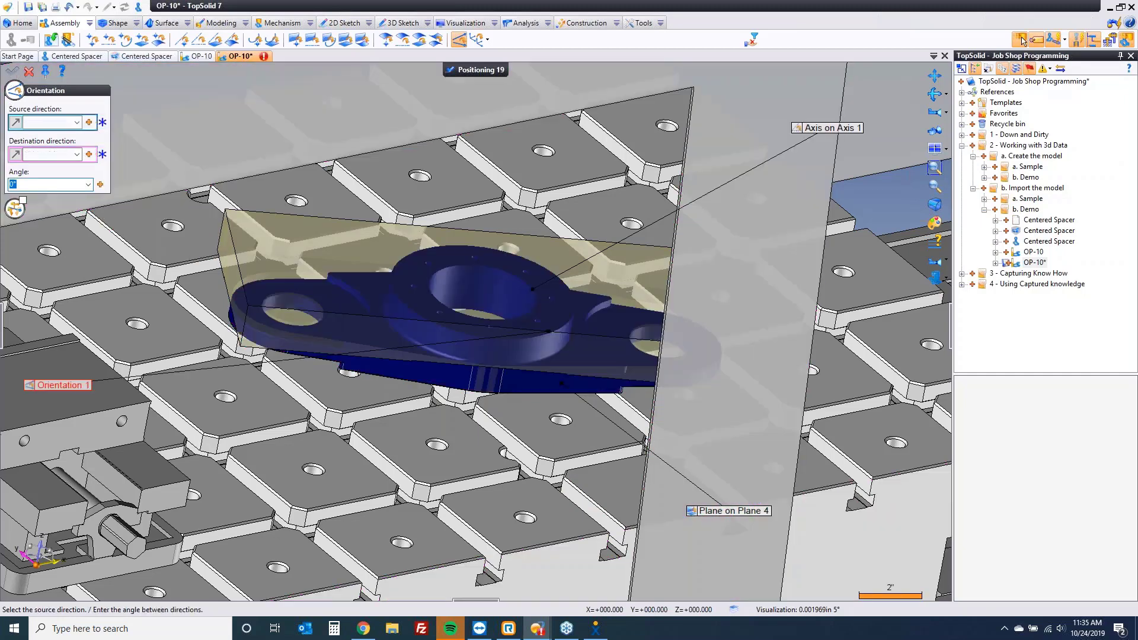
Orient the stock's long side face to the front face of the machine table at 0° and finish positioning the part.
{"action": "left_click", "coordinate": [245, 337]}
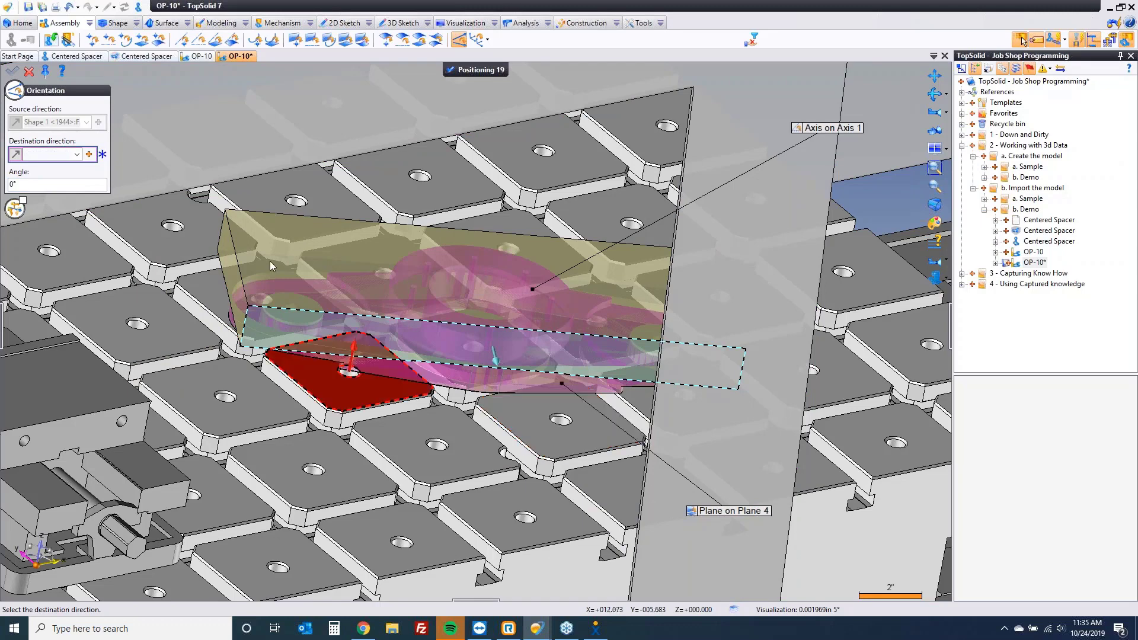
{"action": "left_click", "coordinate": [565, 591]}
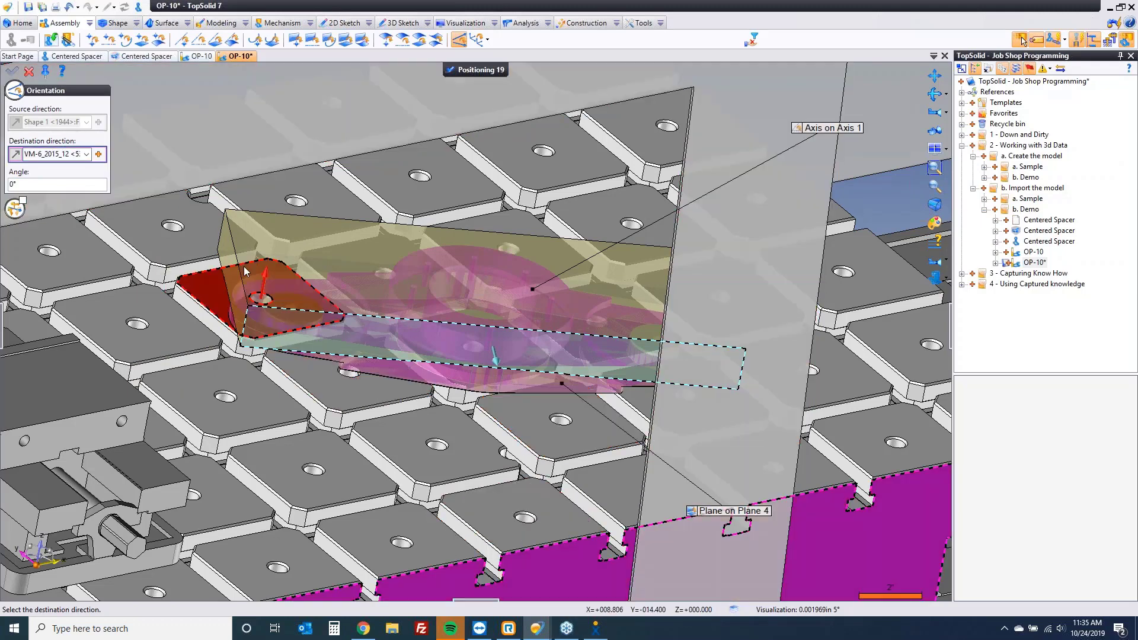
{"action": "left_click", "coordinate": [12, 73]}
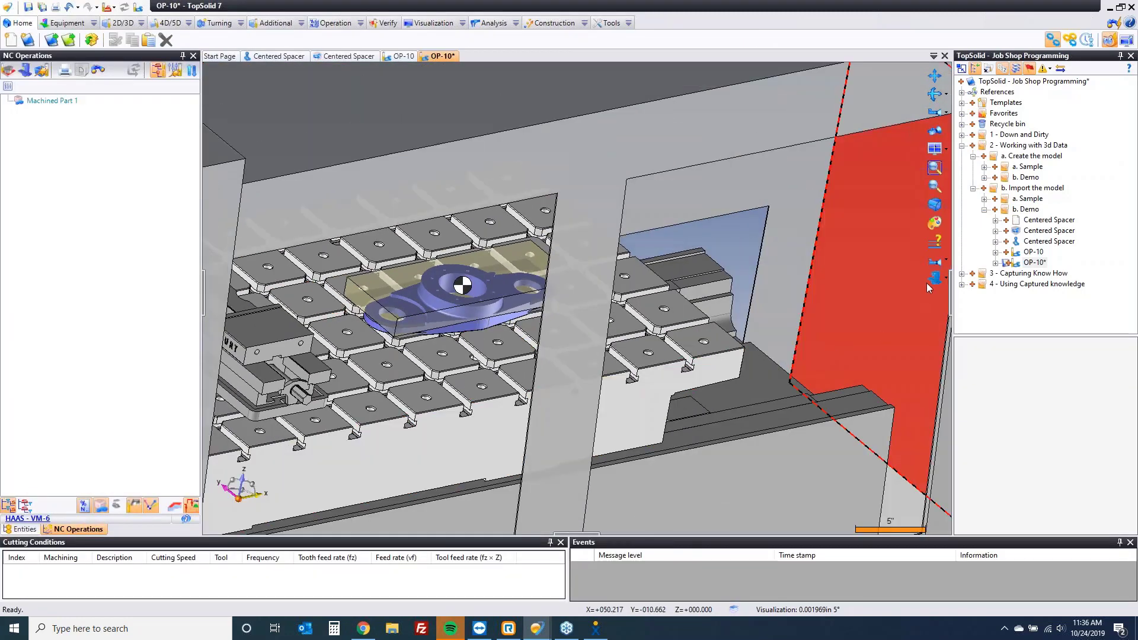
Hide the Enclosure among the VM-6 machine elements.
{"action": "right_click", "coordinate": [947, 270]}
{"action": "left_click", "coordinate": [1001, 299]}
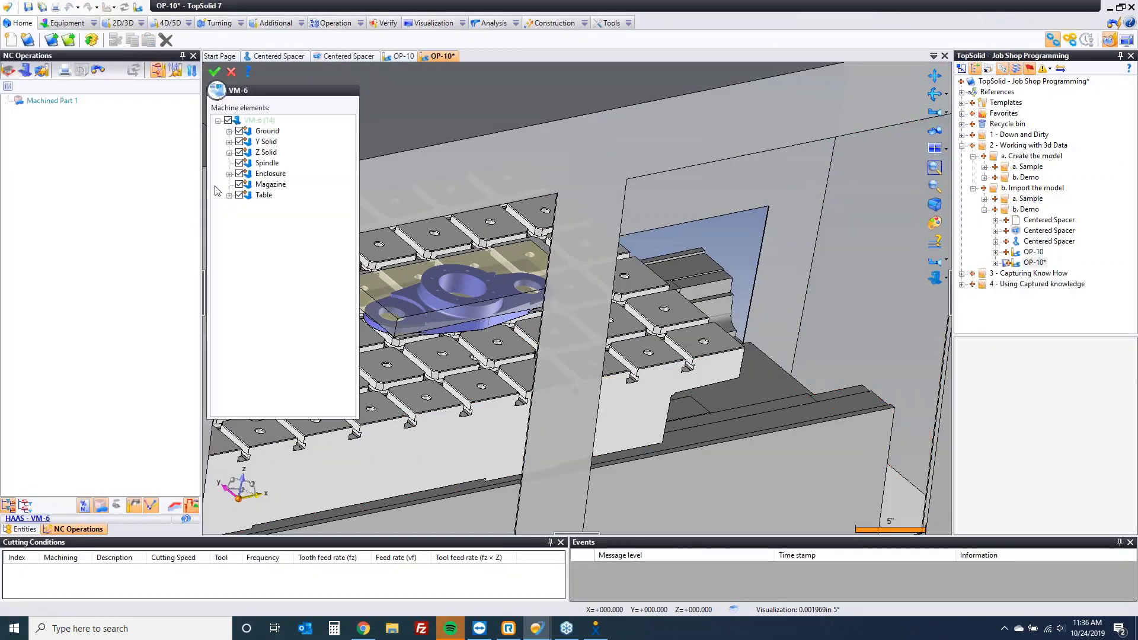
{"action": "left_click", "coordinate": [240, 174]}
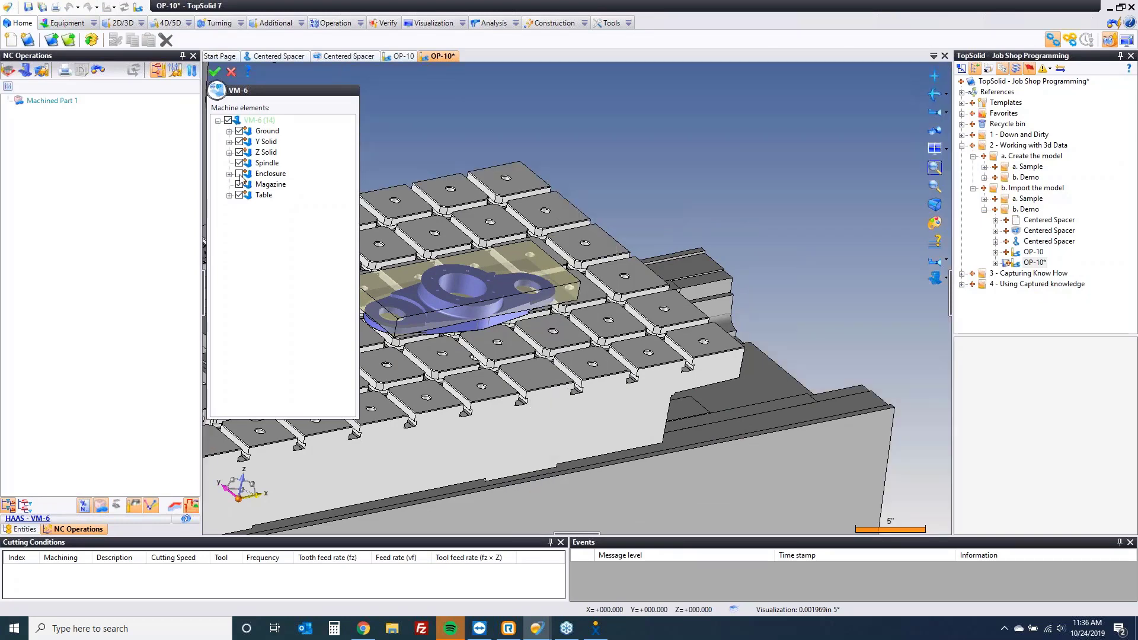
{"action": "left_click", "coordinate": [215, 72]}
Try hiding vise components picked in the model, then undo the hiding.
{"action": "middle_click_drag", "start_coordinate": [452, 130], "coordinate": [368, 356]}
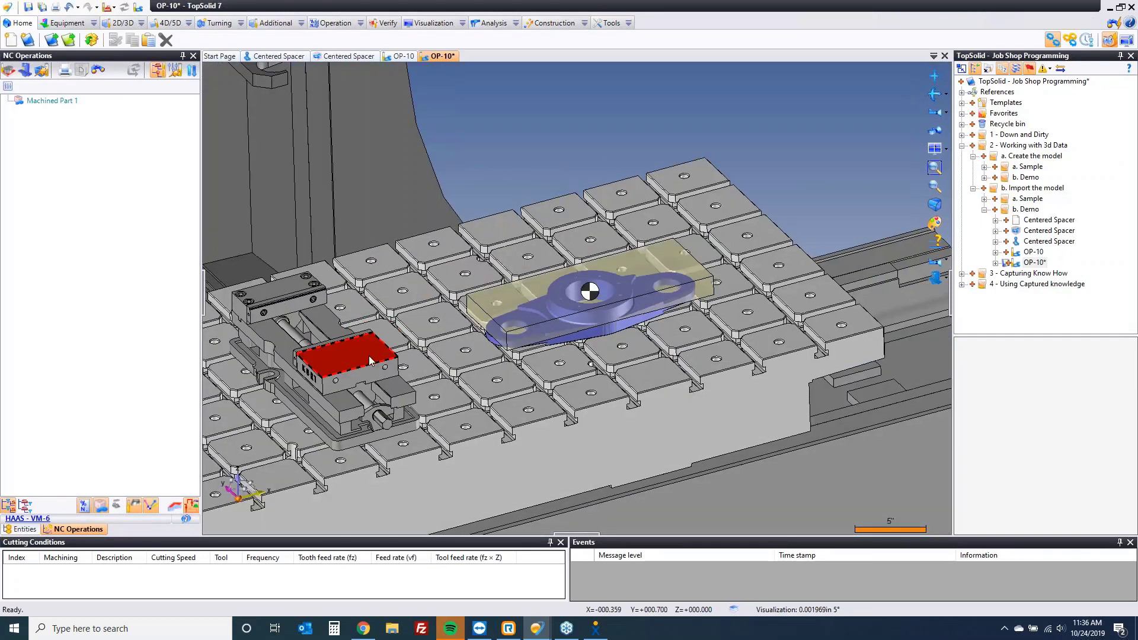
{"action": "left_click", "coordinate": [366, 359]}
{"action": "right_click", "coordinate": [338, 393]}
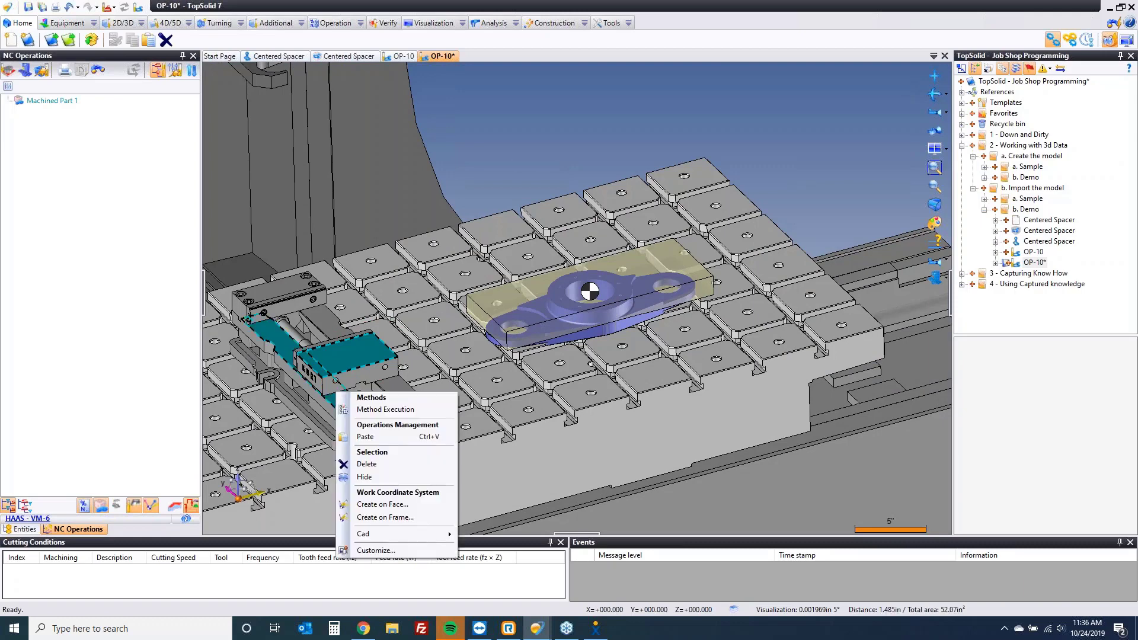
{"action": "left_click", "coordinate": [364, 476]}
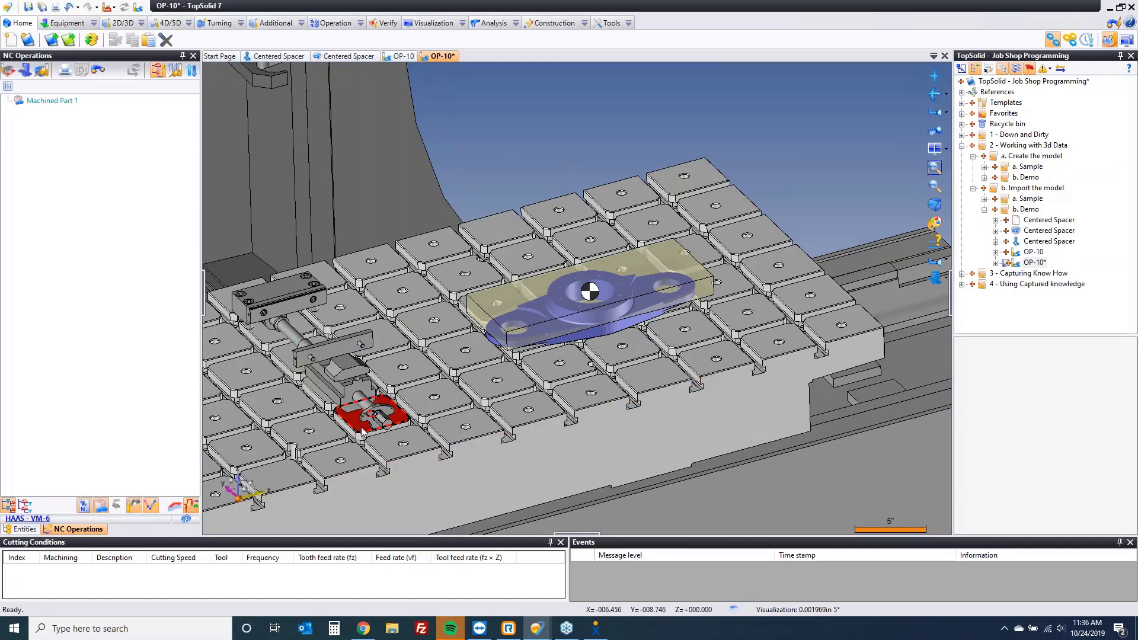
{"action": "key", "text": "ctrl+z"}
Hide the entire HD690 vise, including both 6" jaw plates, through the document's entities and save the document.
{"action": "left_click", "coordinate": [27, 529]}
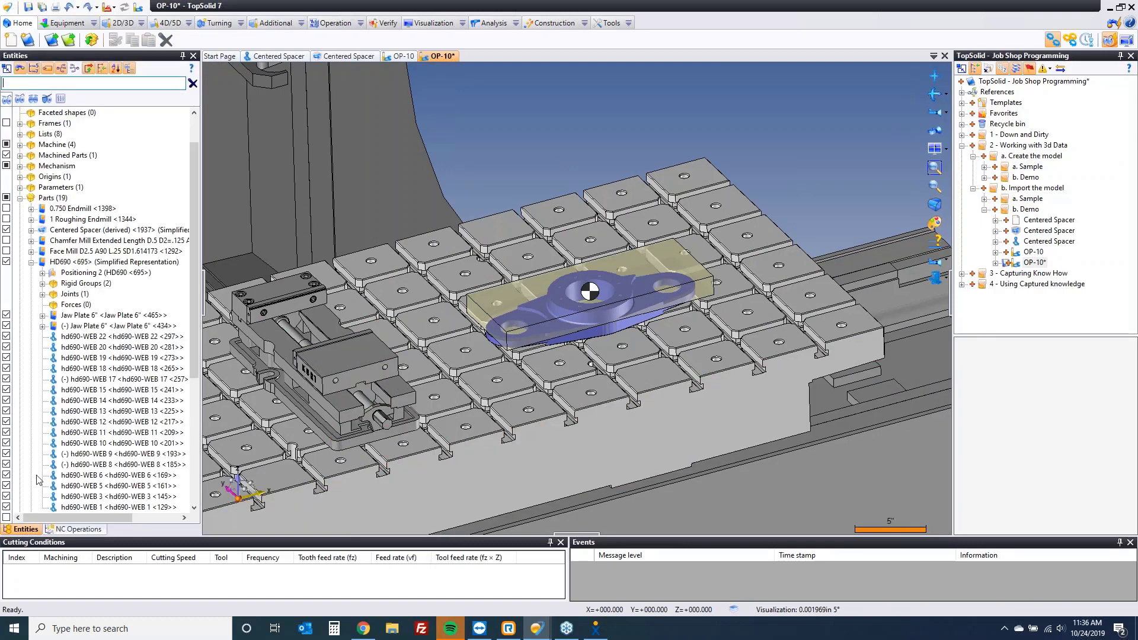
{"action": "left_click", "coordinate": [83, 316]}
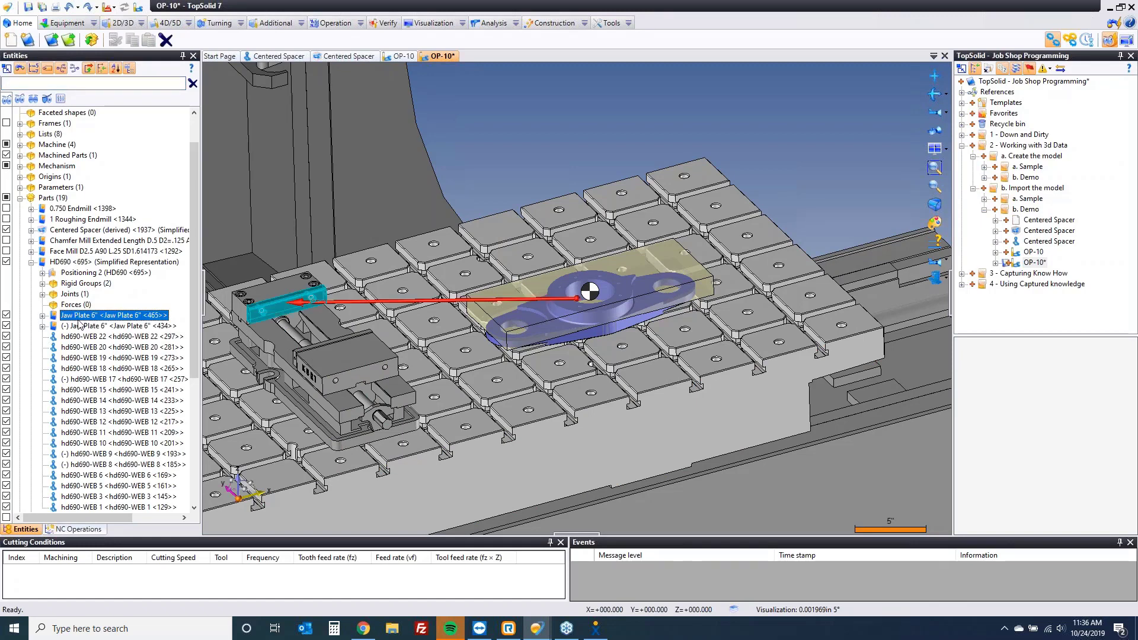
{"action": "left_click", "coordinate": [73, 327]}
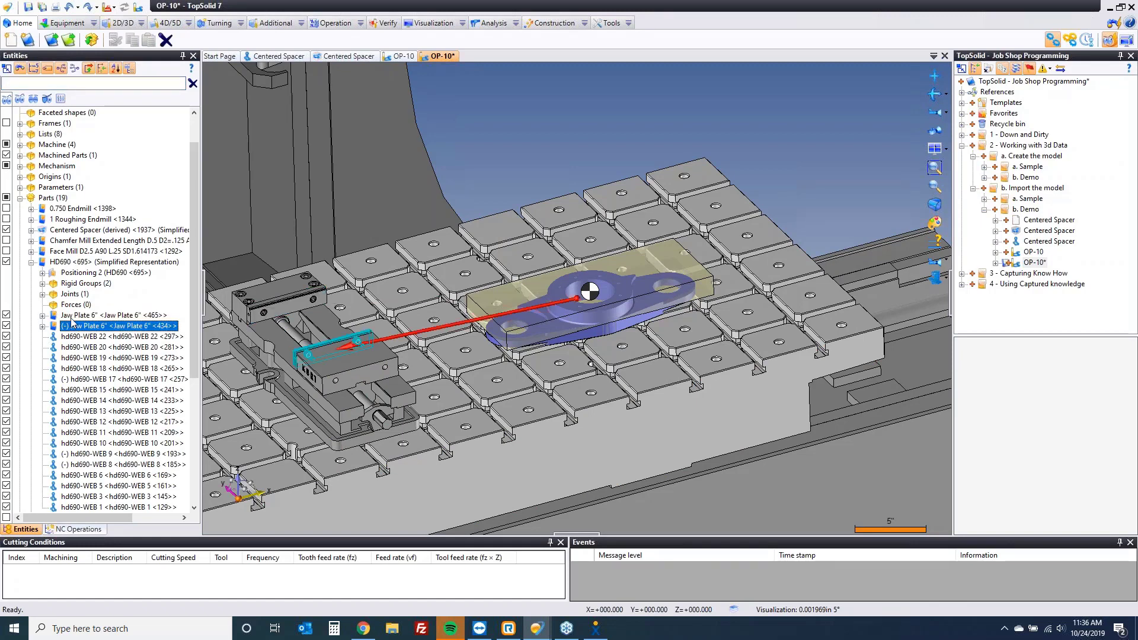
{"action": "left_click", "coordinate": [6, 314]}
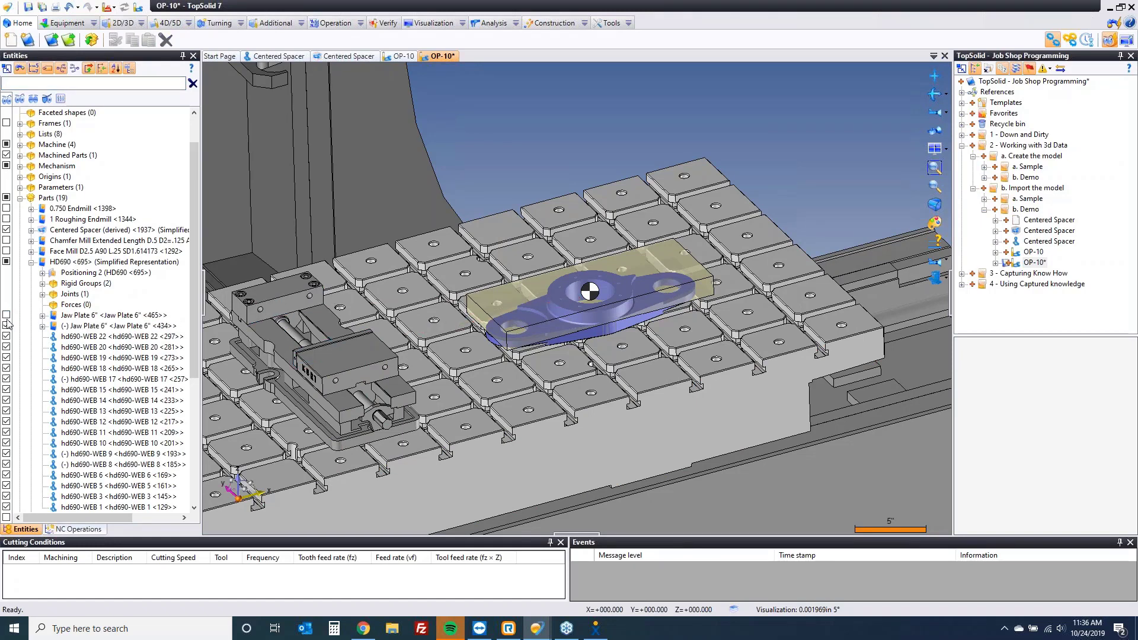
{"action": "left_click", "coordinate": [6, 325]}
{"action": "left_click", "coordinate": [31, 261]}
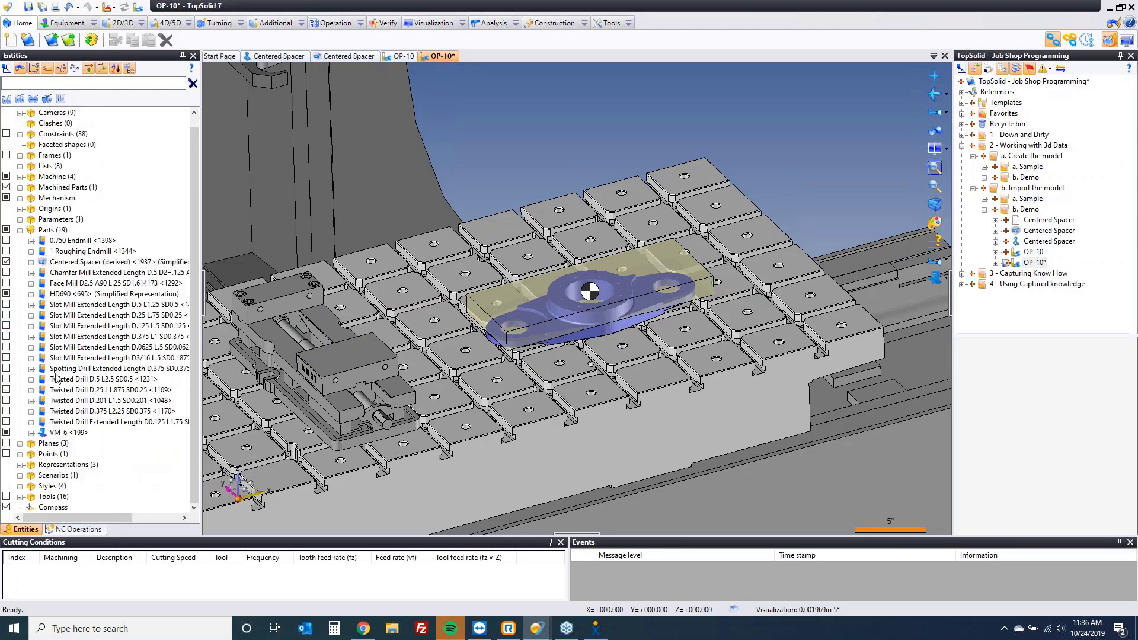
{"action": "left_click", "coordinate": [31, 293]}
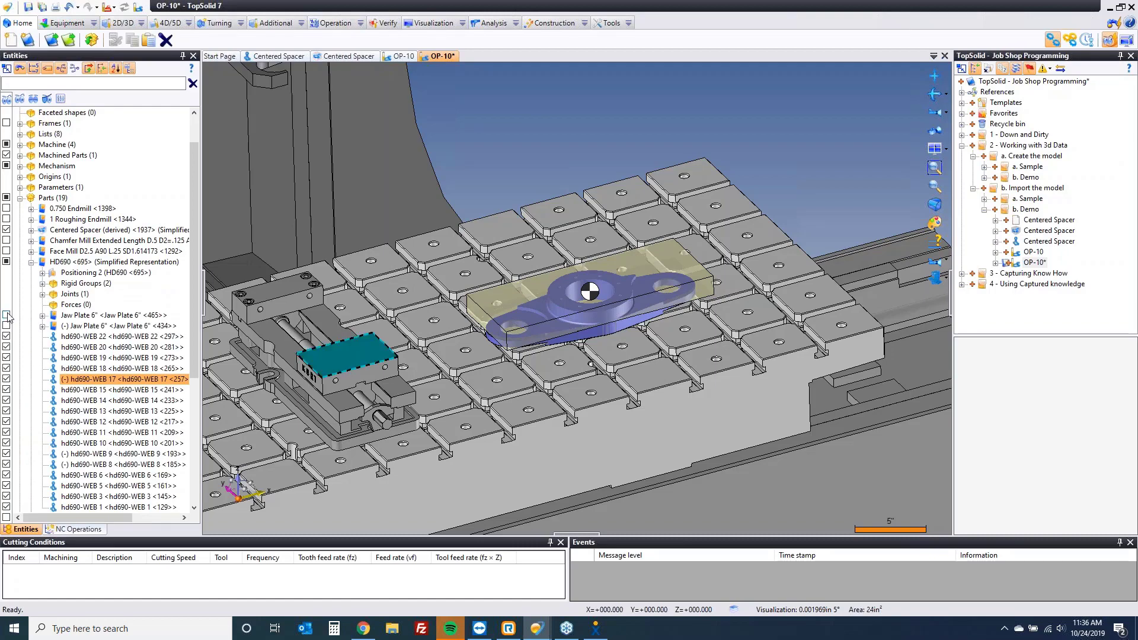
{"action": "left_click", "coordinate": [6, 261]}
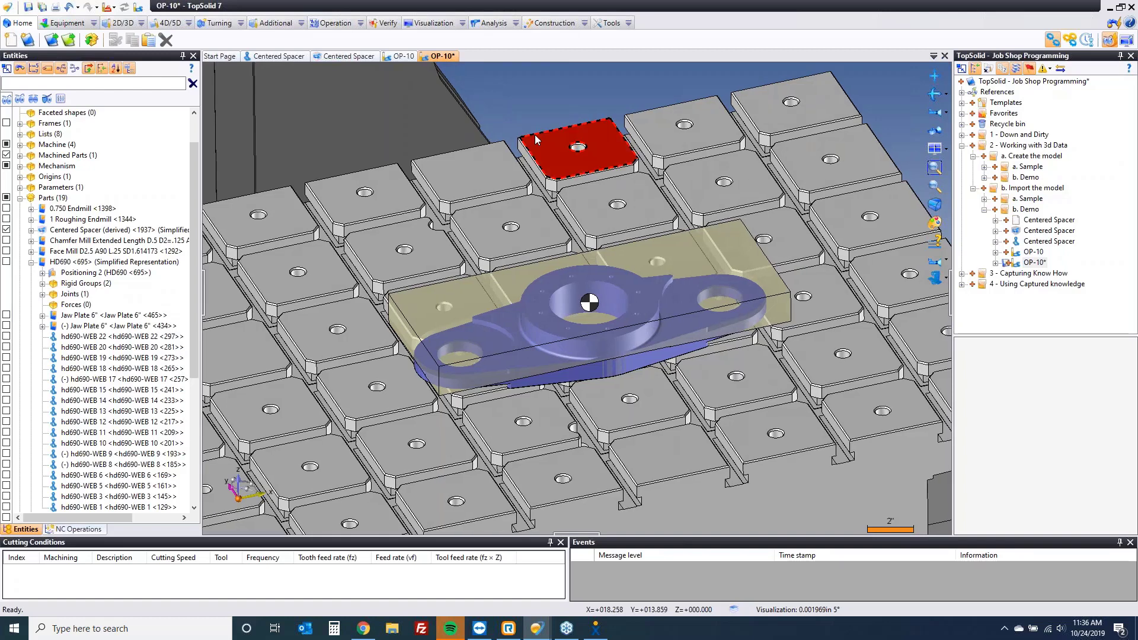
{"action": "key", "text": "ctrl+s"}
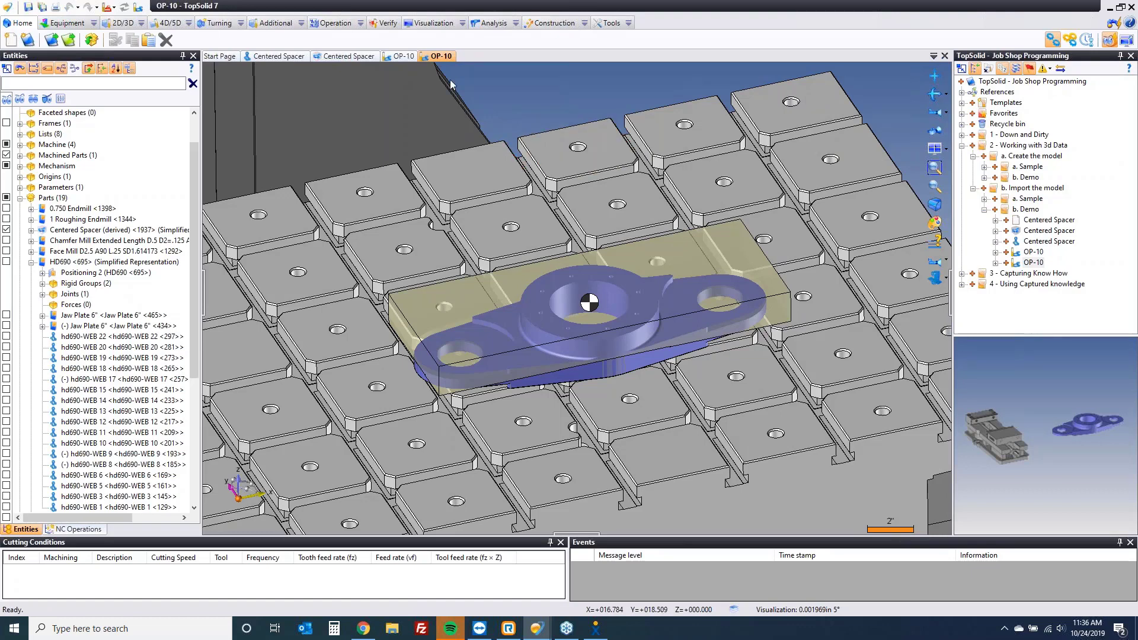
Copy the Facing operation from the first OP-10 document and return to the new machining document.
{"action": "left_click", "coordinate": [404, 56]}
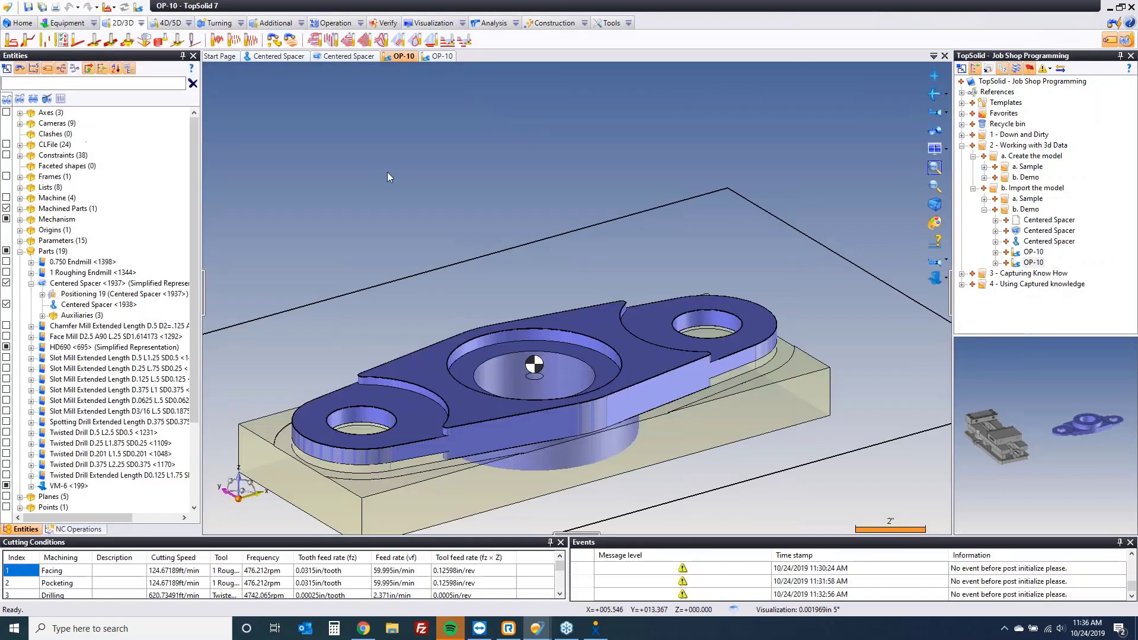
{"action": "left_click", "coordinate": [79, 529]}
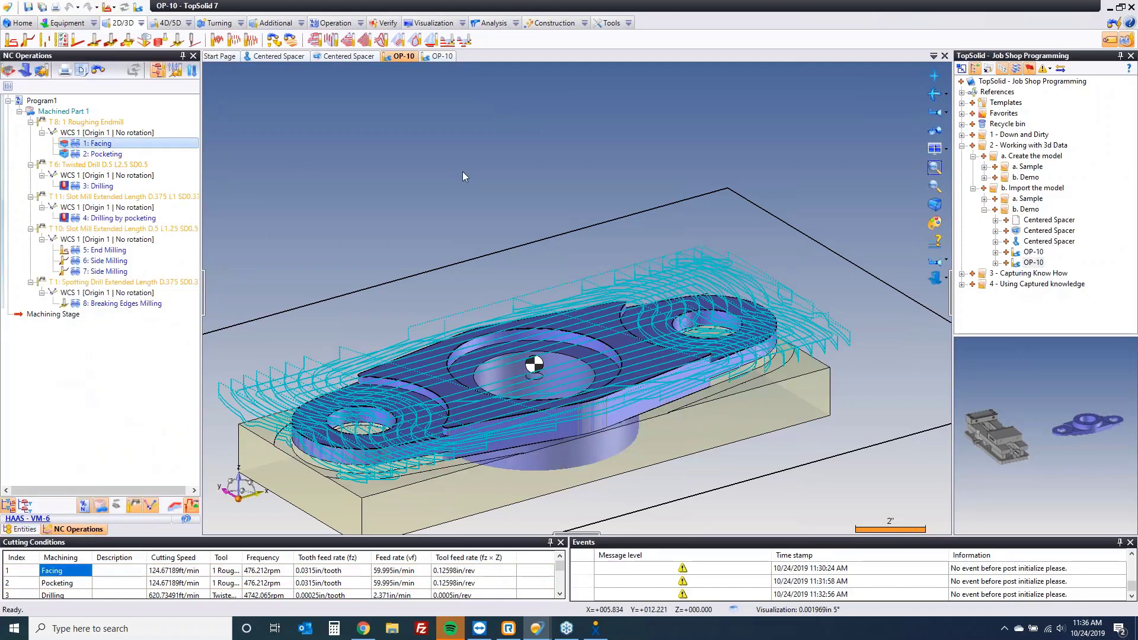
{"action": "right_click", "coordinate": [95, 144]}
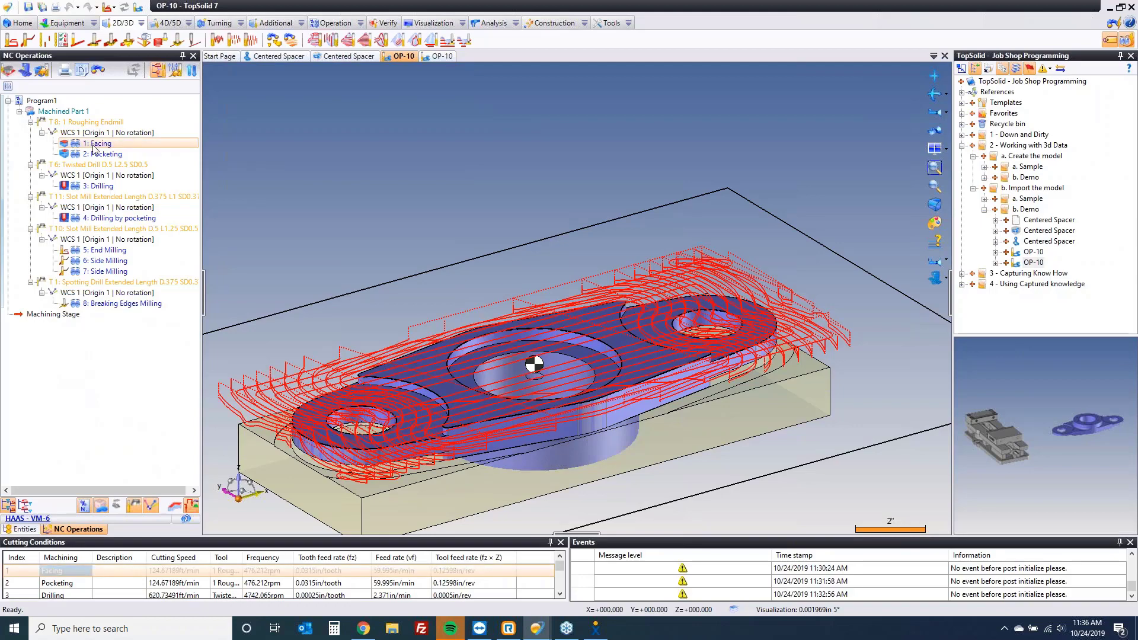
{"action": "left_click", "coordinate": [129, 346]}
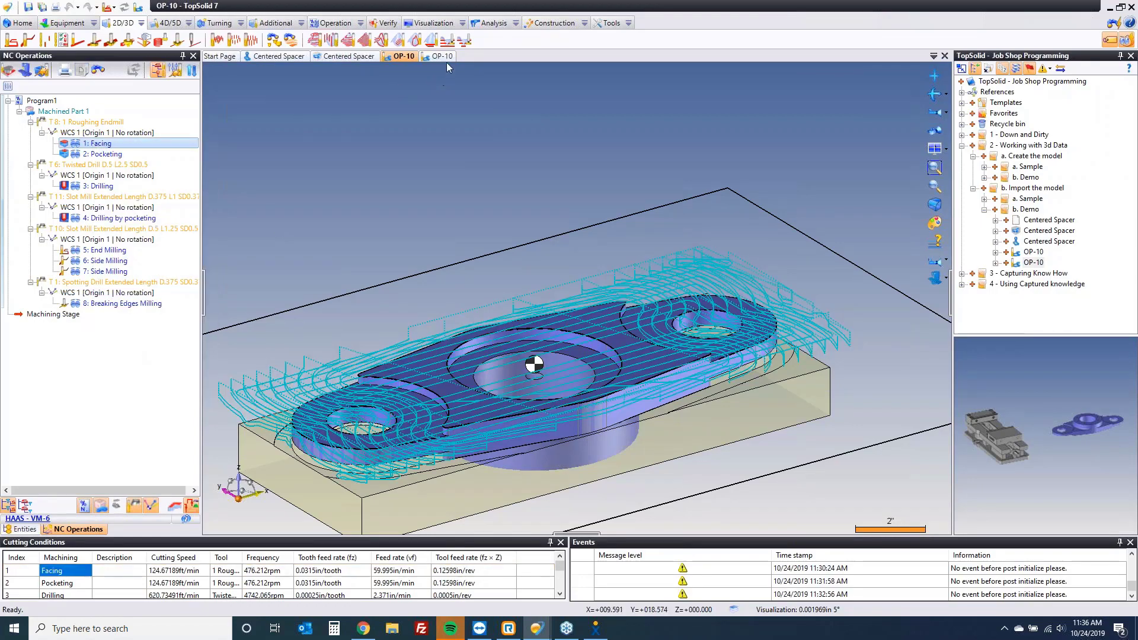
{"action": "left_click", "coordinate": [442, 57]}
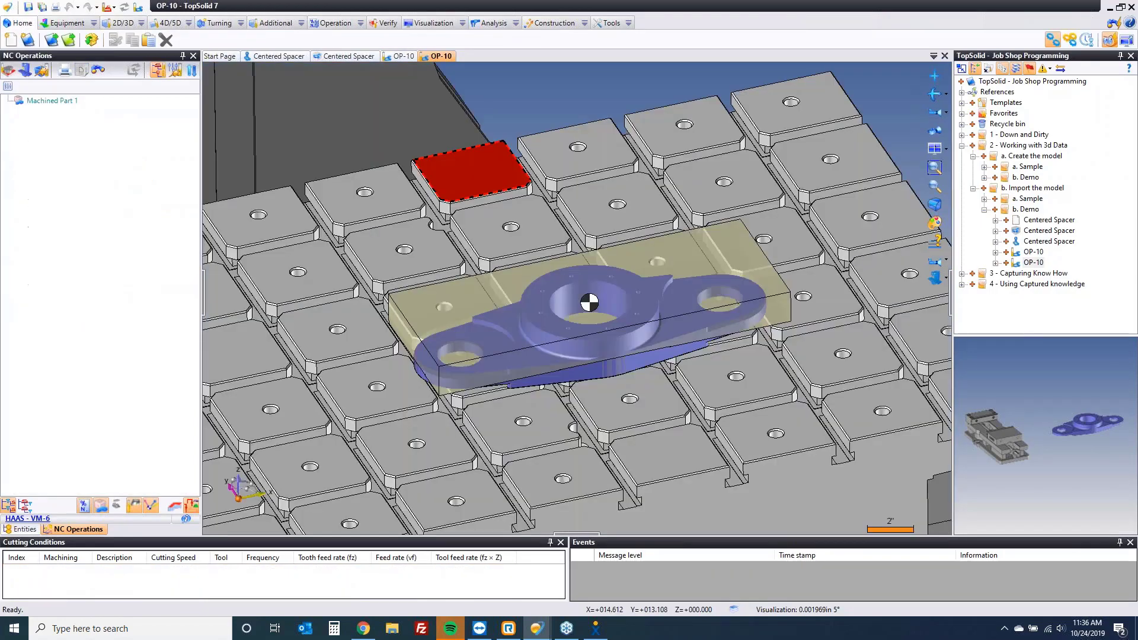
Rename the new machining document in the b. Demo folder as OP-20.
{"action": "left_click", "coordinate": [1033, 263]}
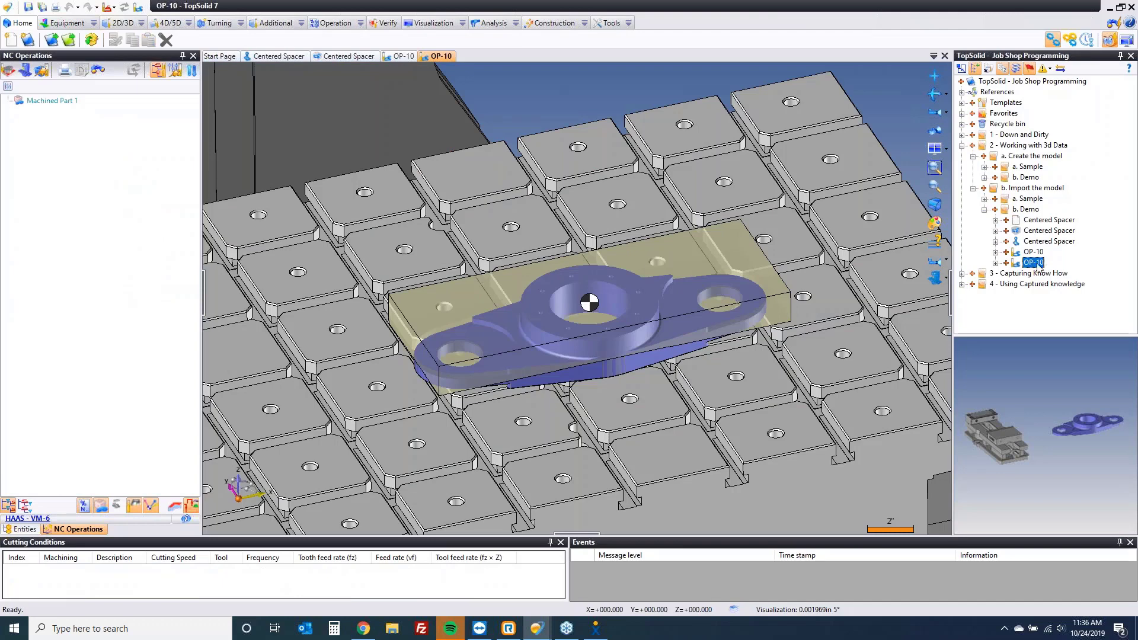
{"action": "left_click", "coordinate": [1037, 264]}
{"action": "left_click_drag", "start_coordinate": [1039, 263], "coordinate": [1083, 266]}
{"action": "type", "text": "20"}
{"action": "key", "text": "Return"}
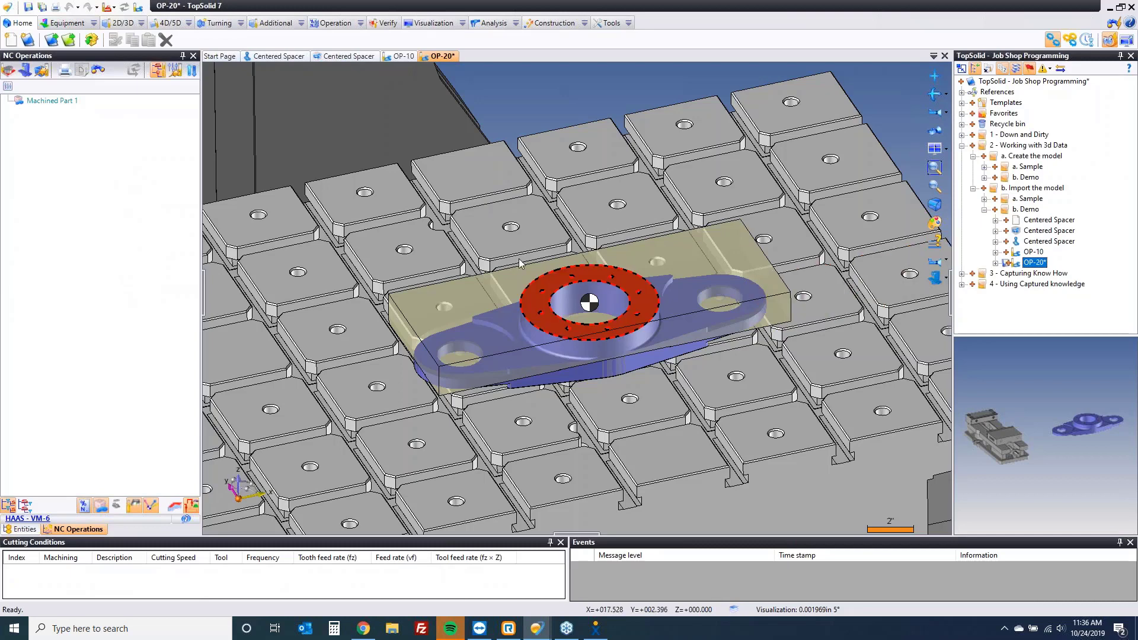
Paste the copied Facing operation with its cutting conditions onto the flat face beside the central boss and update the machining.
{"action": "right_click", "coordinate": [63, 244]}
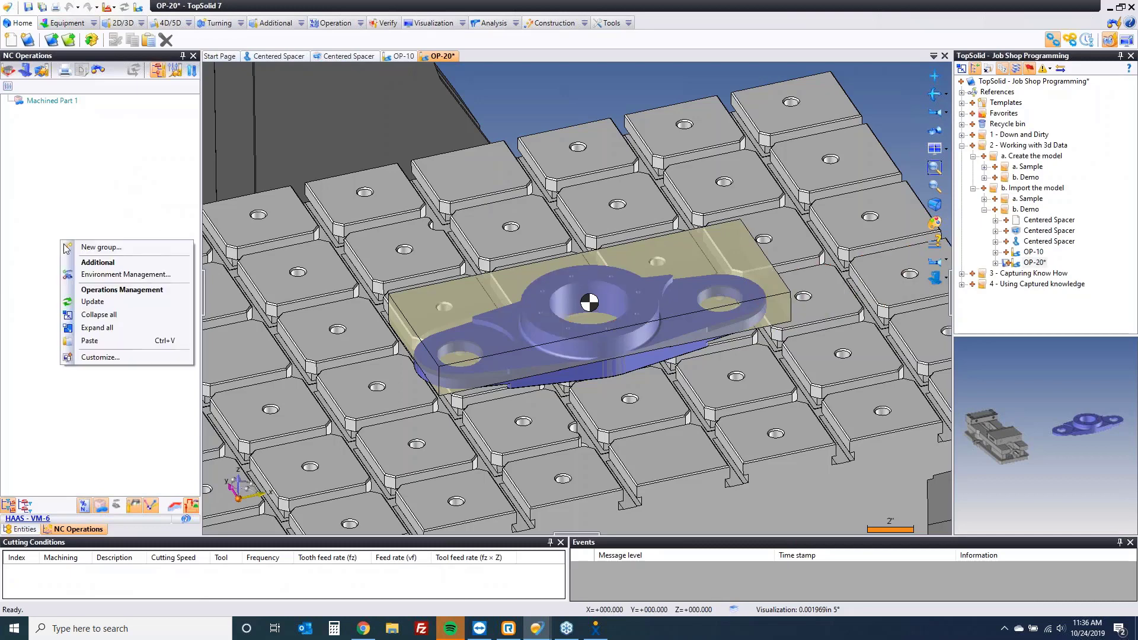
{"action": "left_click", "coordinate": [109, 342]}
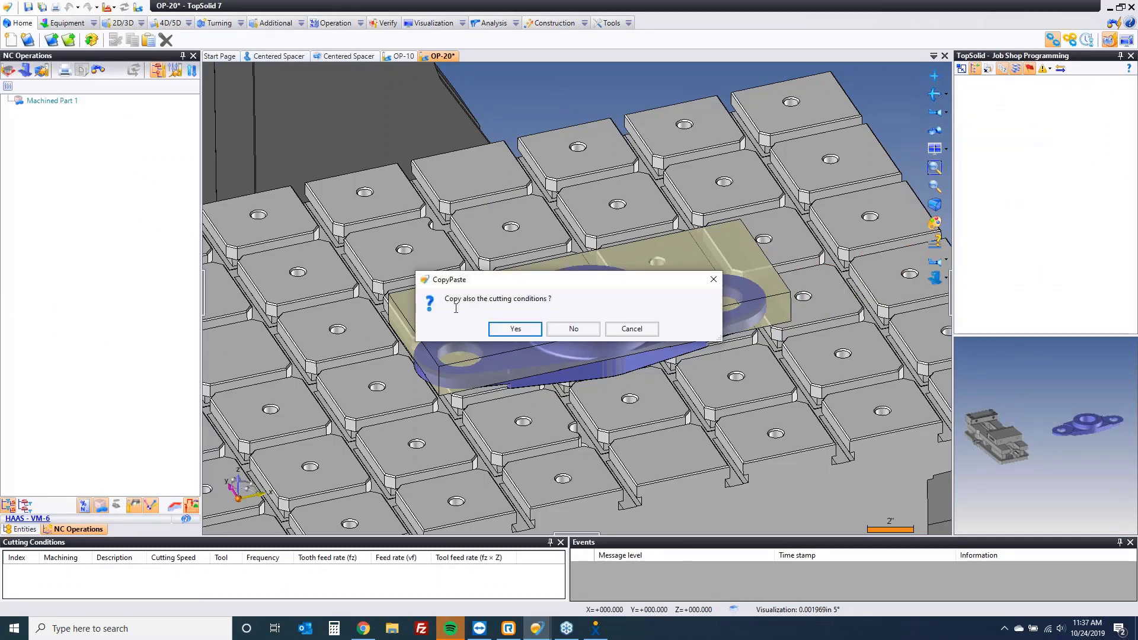
{"action": "left_click", "coordinate": [516, 329]}
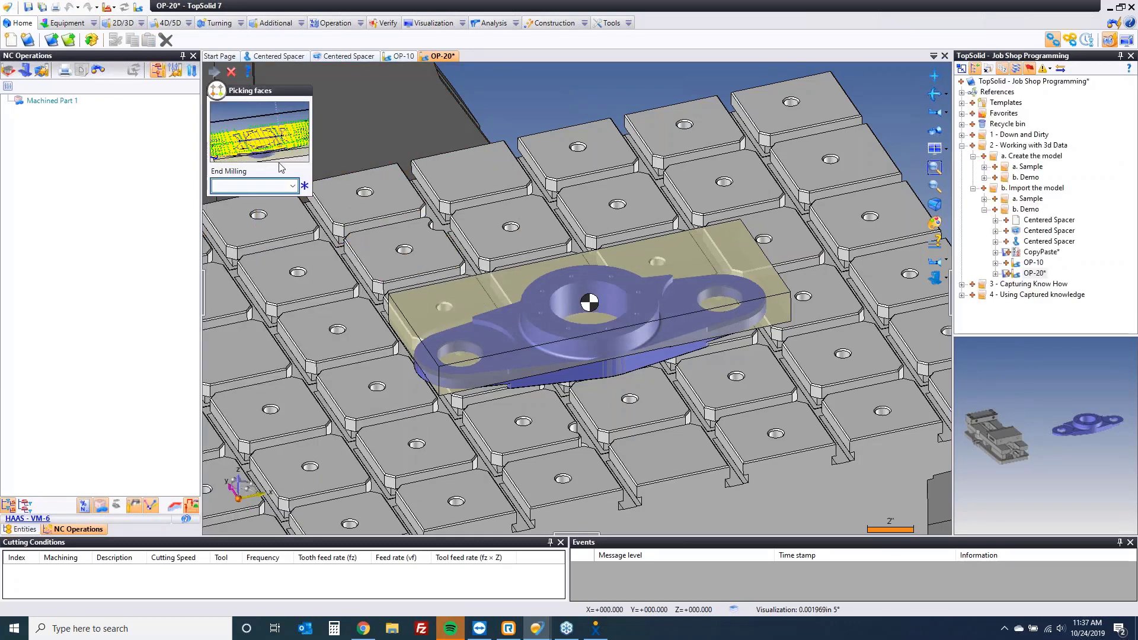
{"action": "left_click", "coordinate": [504, 322]}
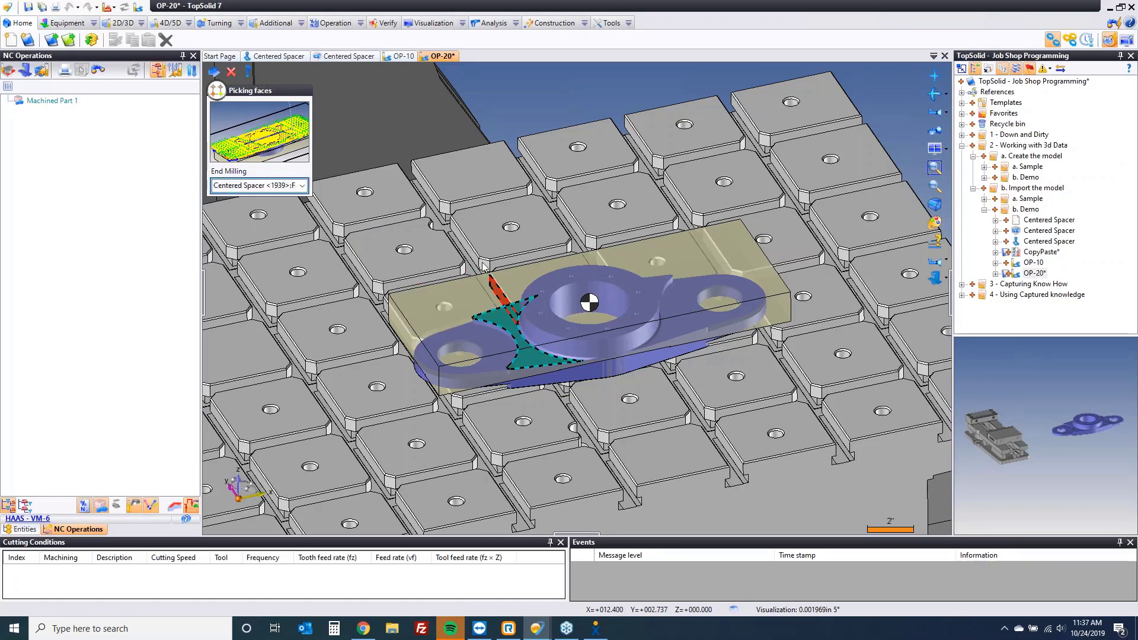
{"action": "left_click", "coordinate": [215, 71]}
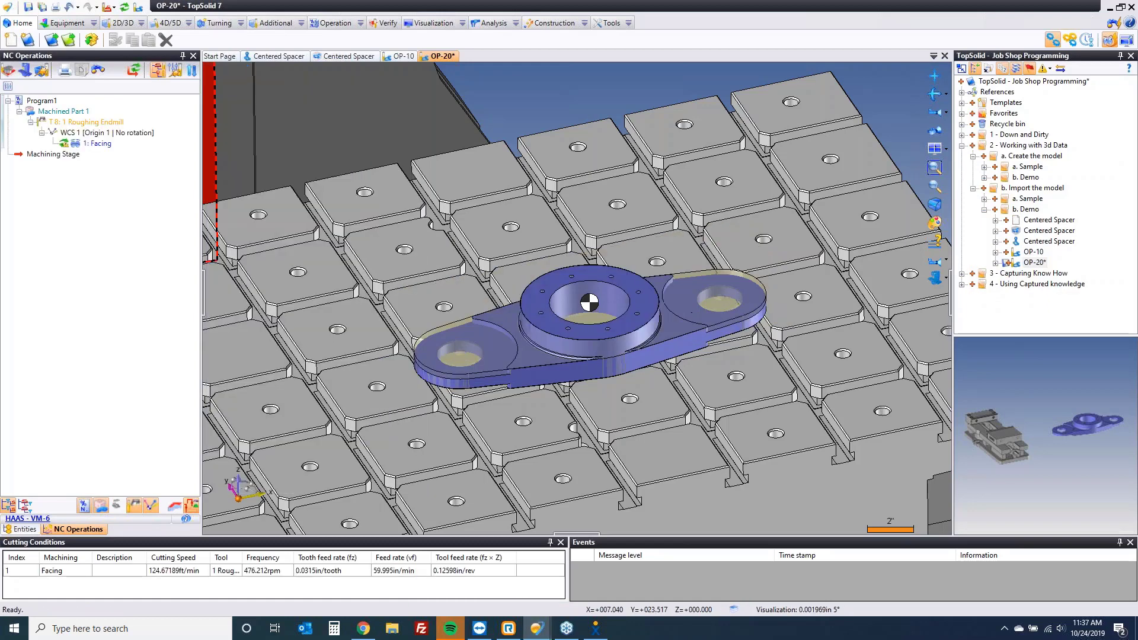
{"action": "left_click", "coordinate": [124, 8]}
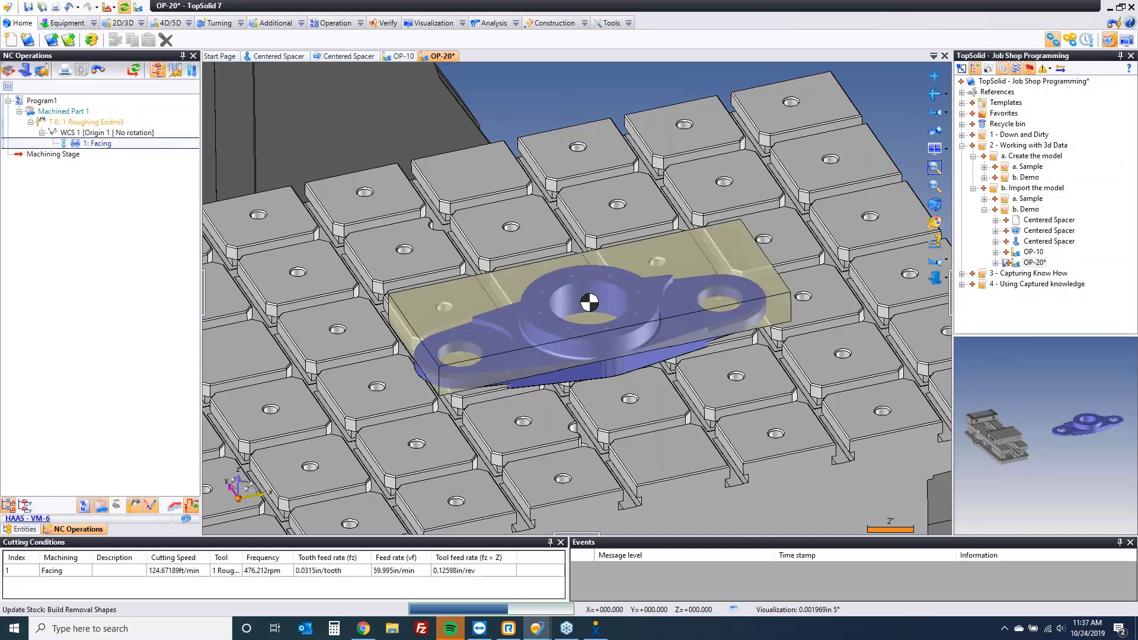
Reuse the Facing operation to create an Open pocketing operation on the recessed face around one end hole.
{"action": "left_click", "coordinate": [102, 144]}
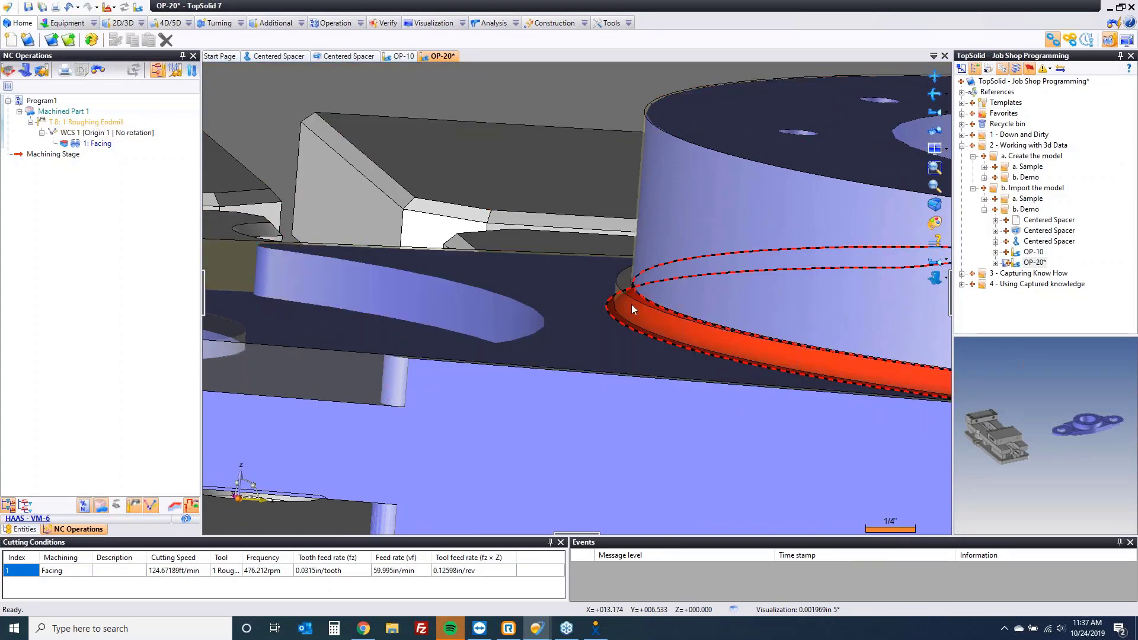
{"action": "middle_click_drag", "start_coordinate": [631, 304], "coordinate": [691, 331]}
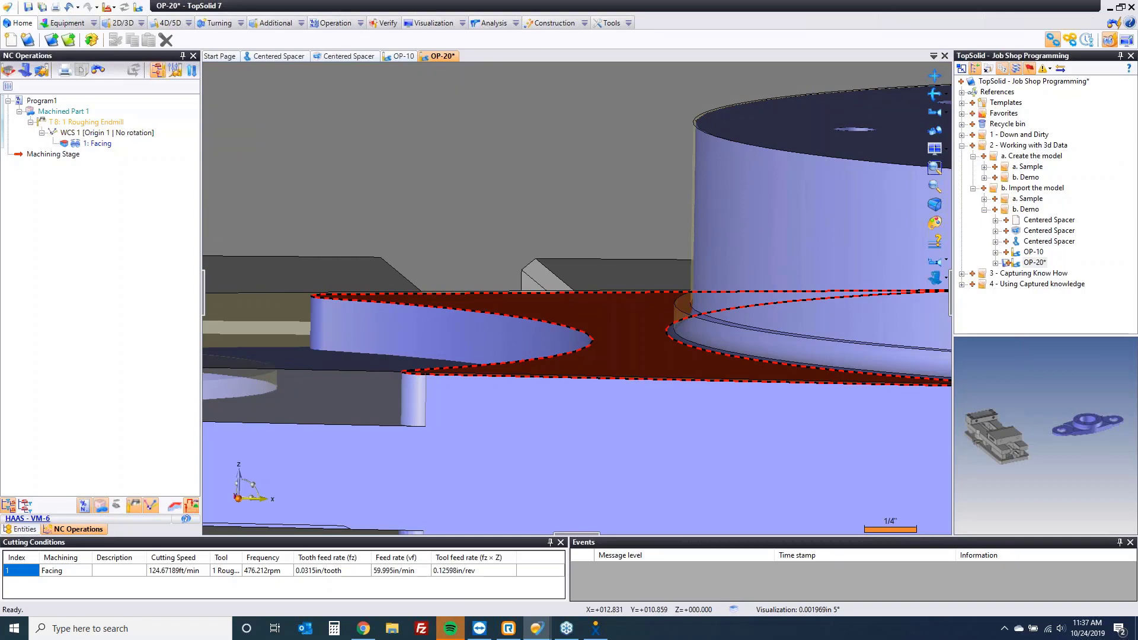
{"action": "scroll", "coordinate": [658, 332], "scroll_direction": "down", "scroll_amount": 6}
{"action": "middle_click_drag", "start_coordinate": [630, 333], "coordinate": [644, 364]}
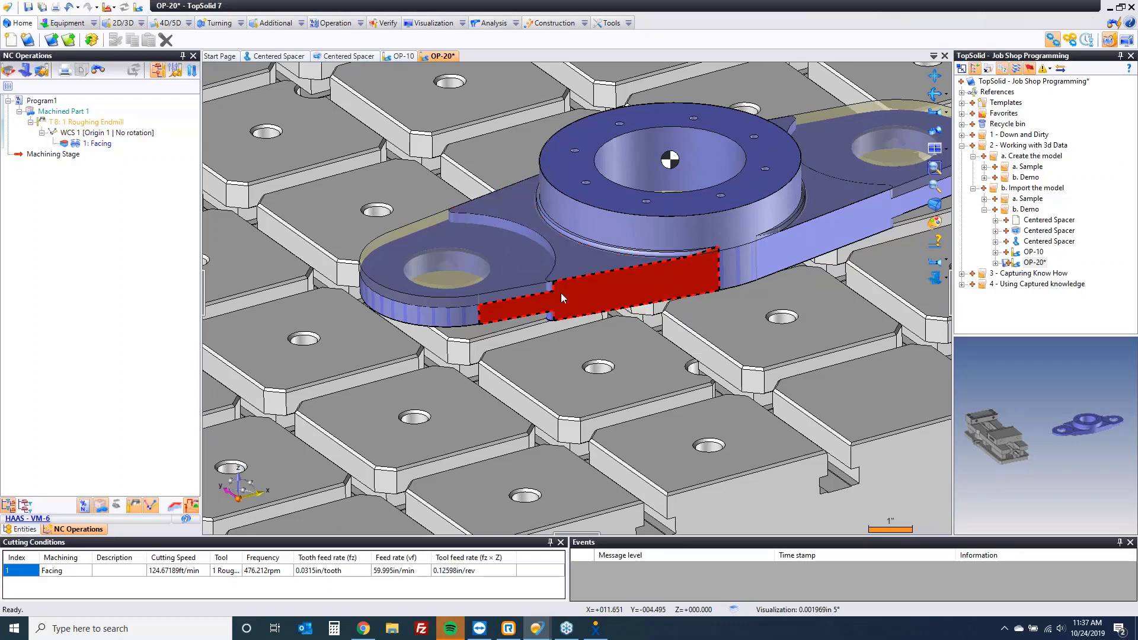
{"action": "left_click", "coordinate": [96, 144]}
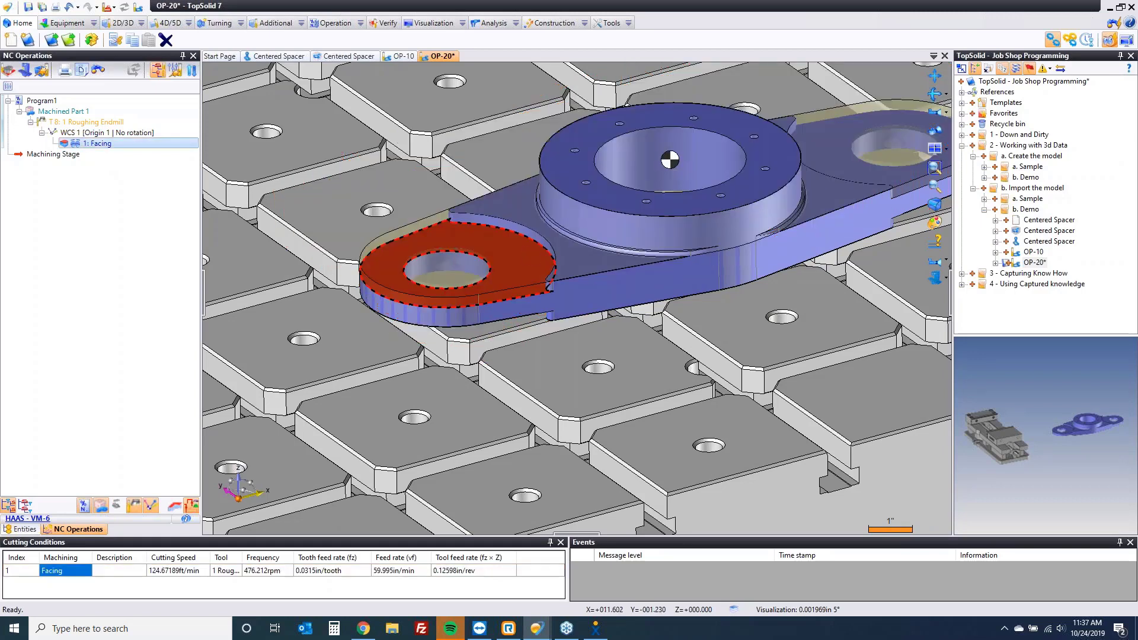
{"action": "left_click", "coordinate": [525, 250]}
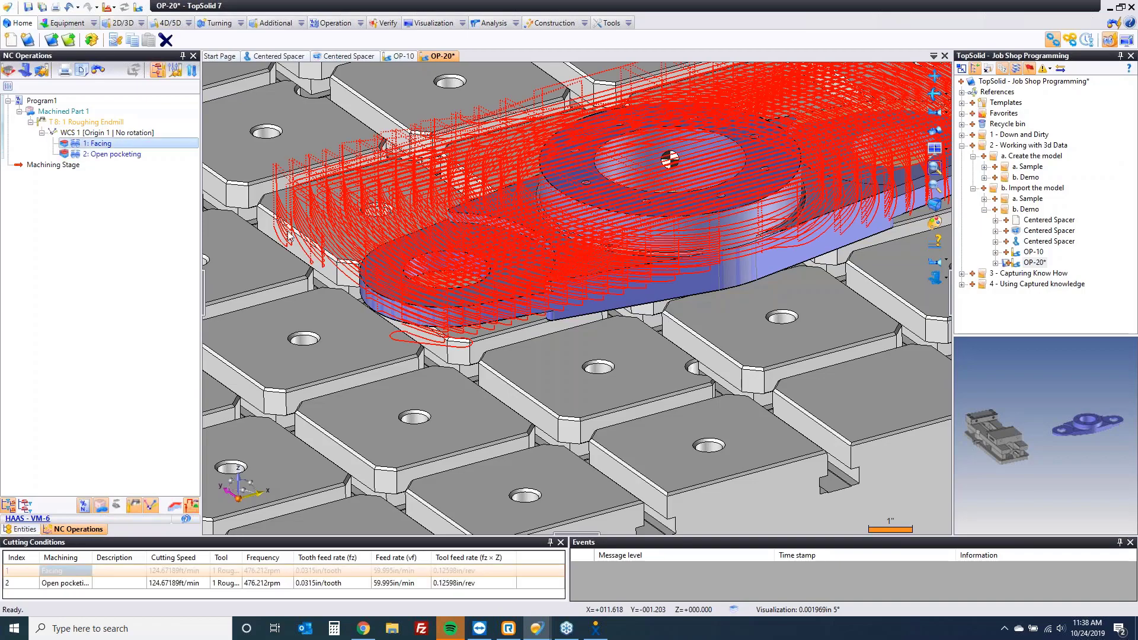
Add the recessed face around the opposite end hole to the Open pocketing operation's geometry.
{"action": "double_click", "coordinate": [116, 154]}
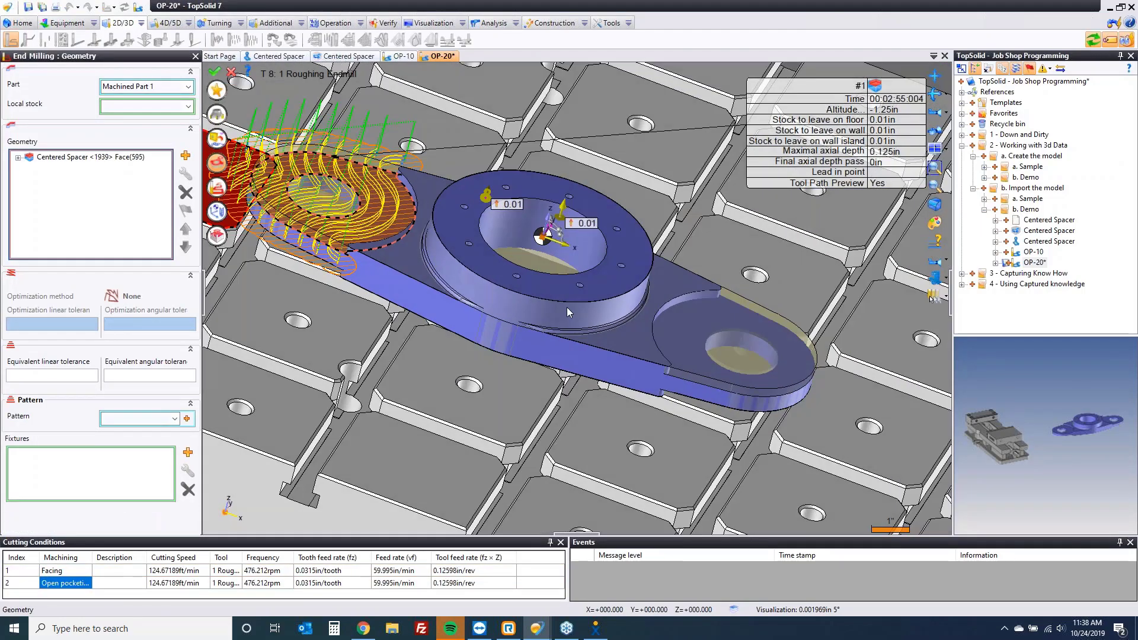
{"action": "left_click", "coordinate": [642, 352]}
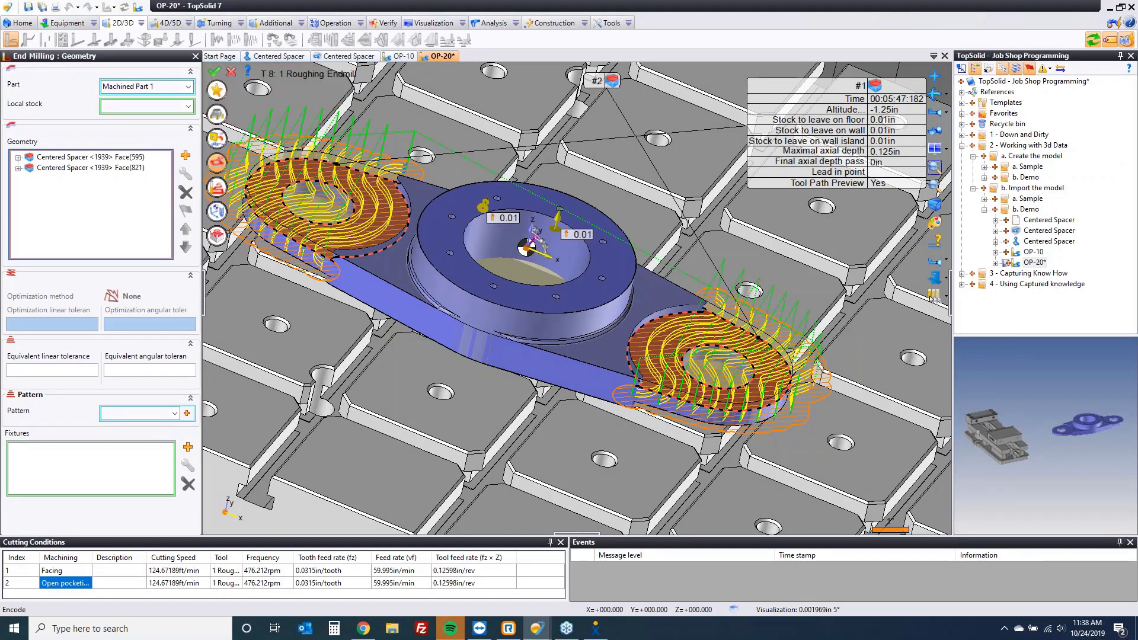
{"action": "left_click", "coordinate": [214, 71]}
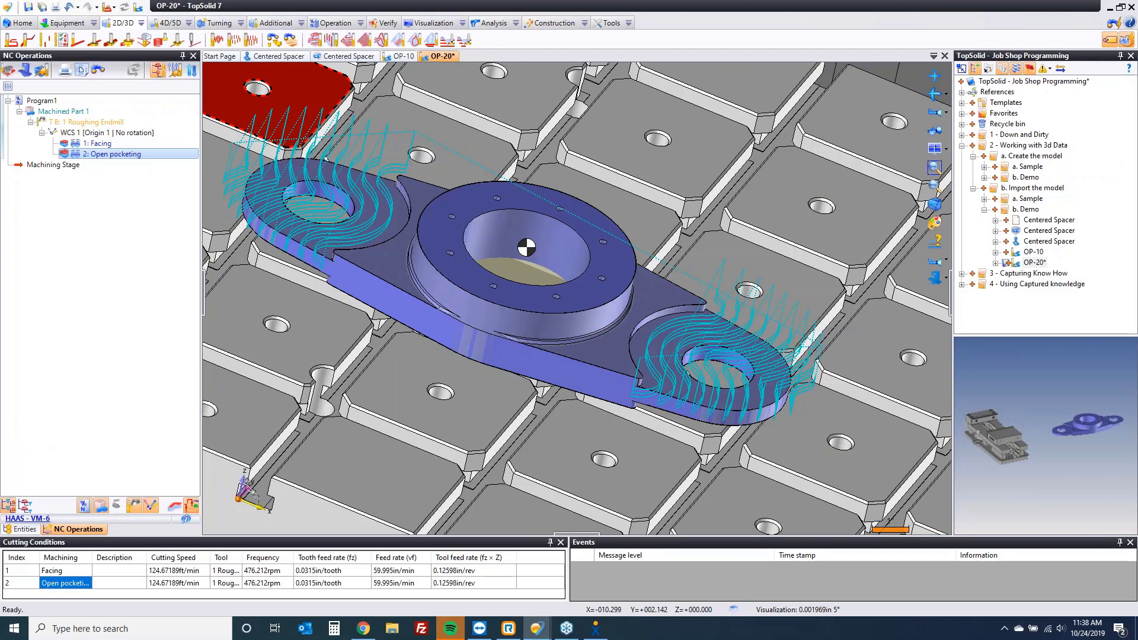
Analyze the geometry of the fillet at the base of the central boss to read its radius.
{"action": "key", "text": "Escape"}
{"action": "middle_click_drag", "start_coordinate": [308, 225], "coordinate": [408, 239]}
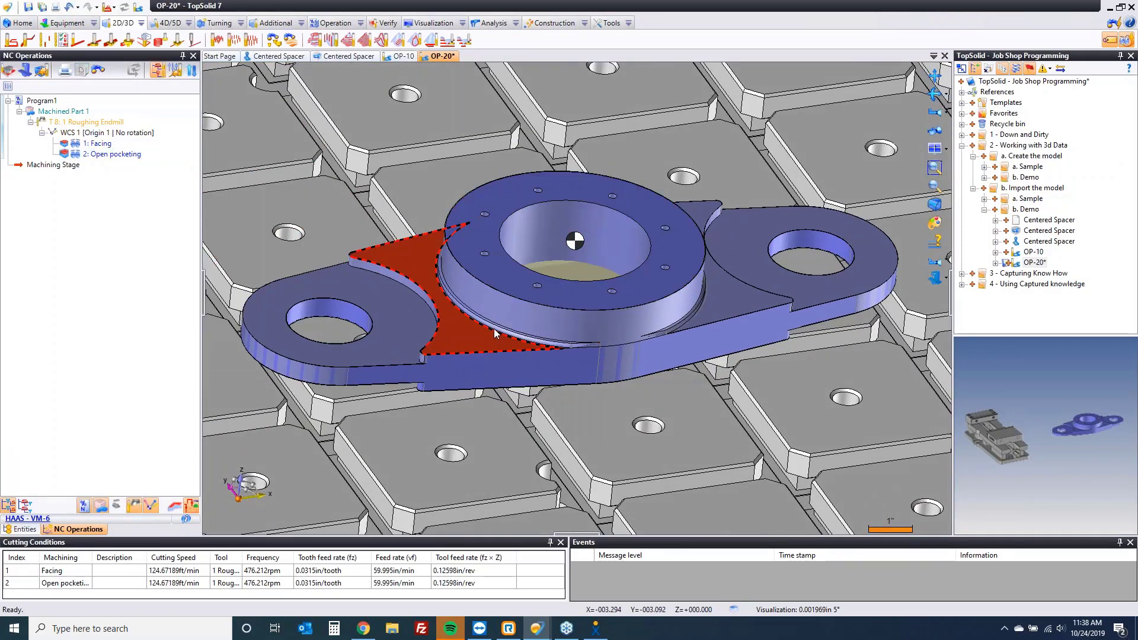
{"action": "scroll", "coordinate": [494, 328], "scroll_direction": "up", "scroll_amount": 5}
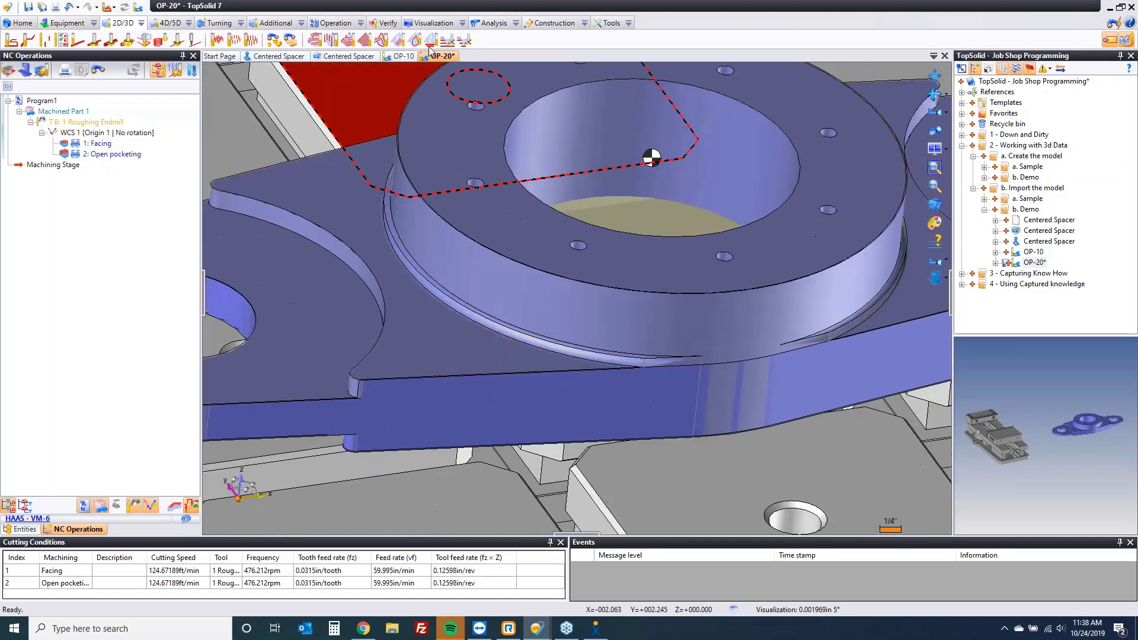
{"action": "left_click", "coordinate": [494, 23]}
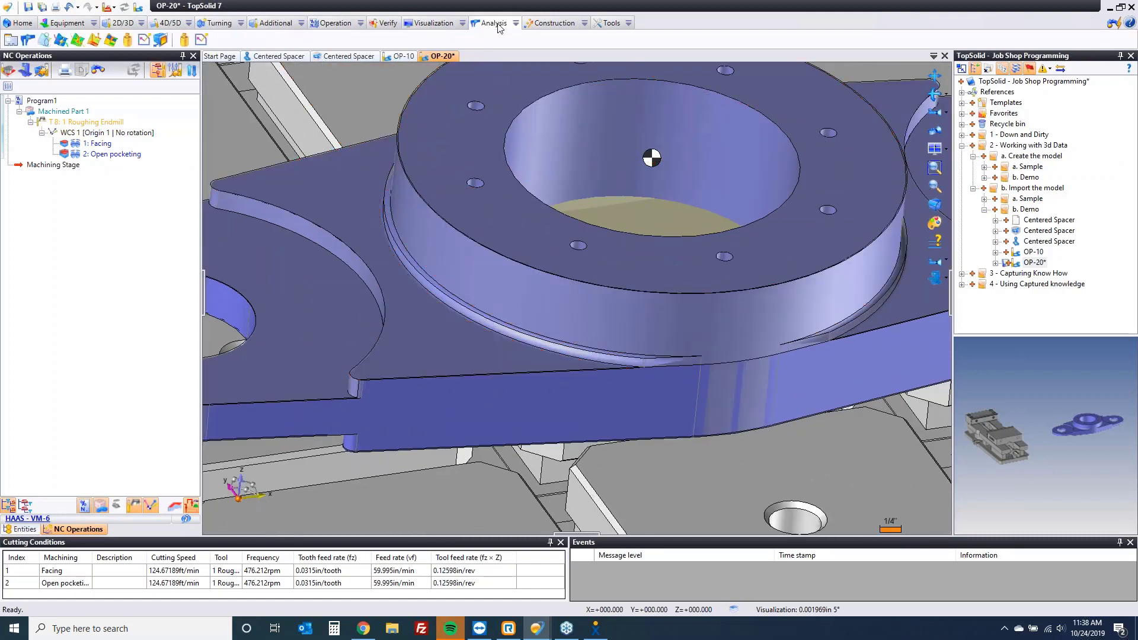
{"action": "left_click", "coordinate": [31, 40]}
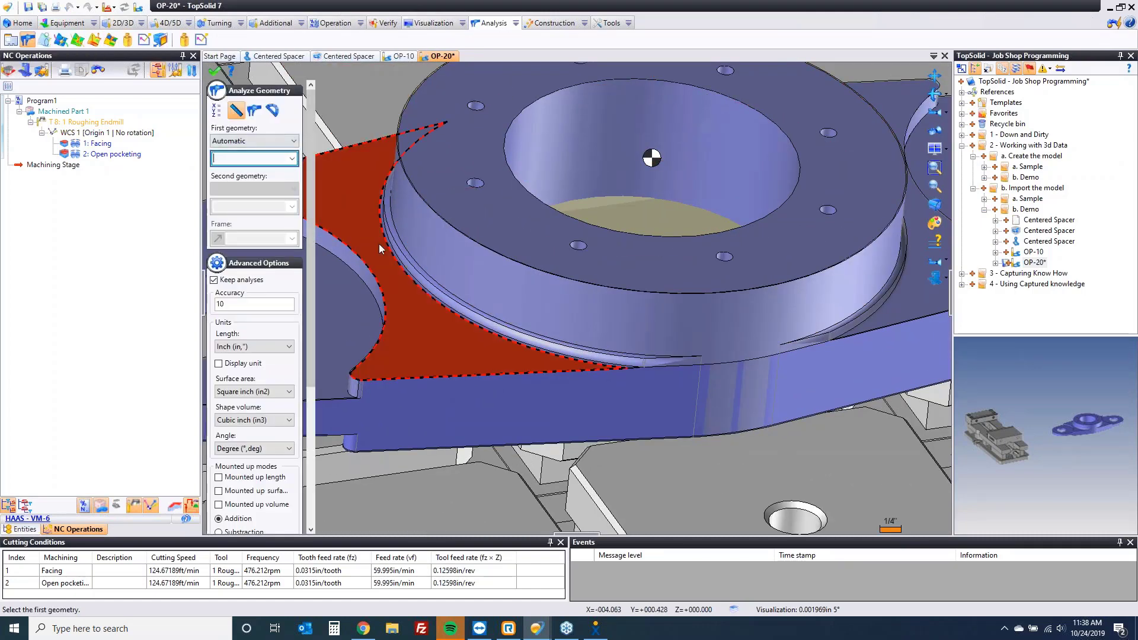
{"action": "left_click", "coordinate": [481, 323]}
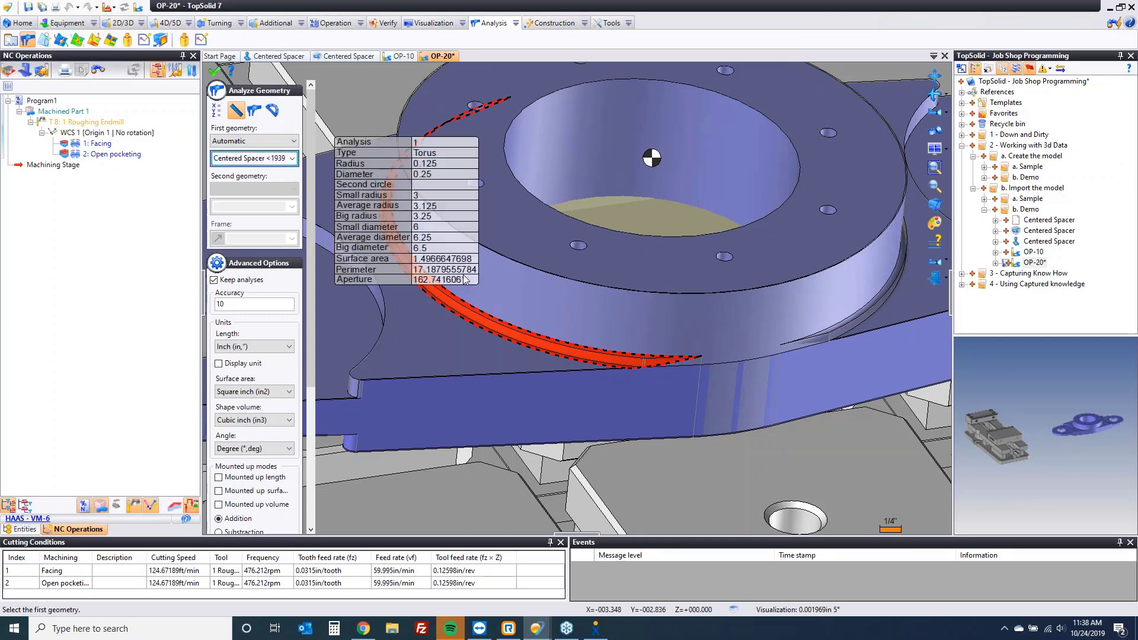
{"action": "left_click_drag", "start_coordinate": [455, 245], "coordinate": [617, 255]}
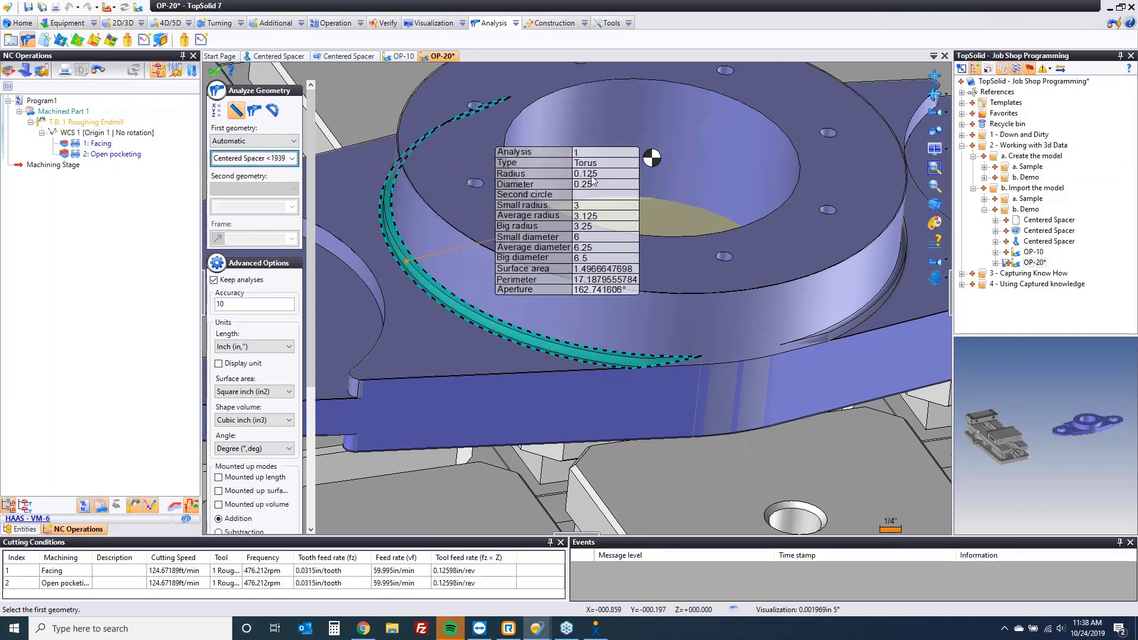
{"action": "left_click", "coordinate": [214, 72]}
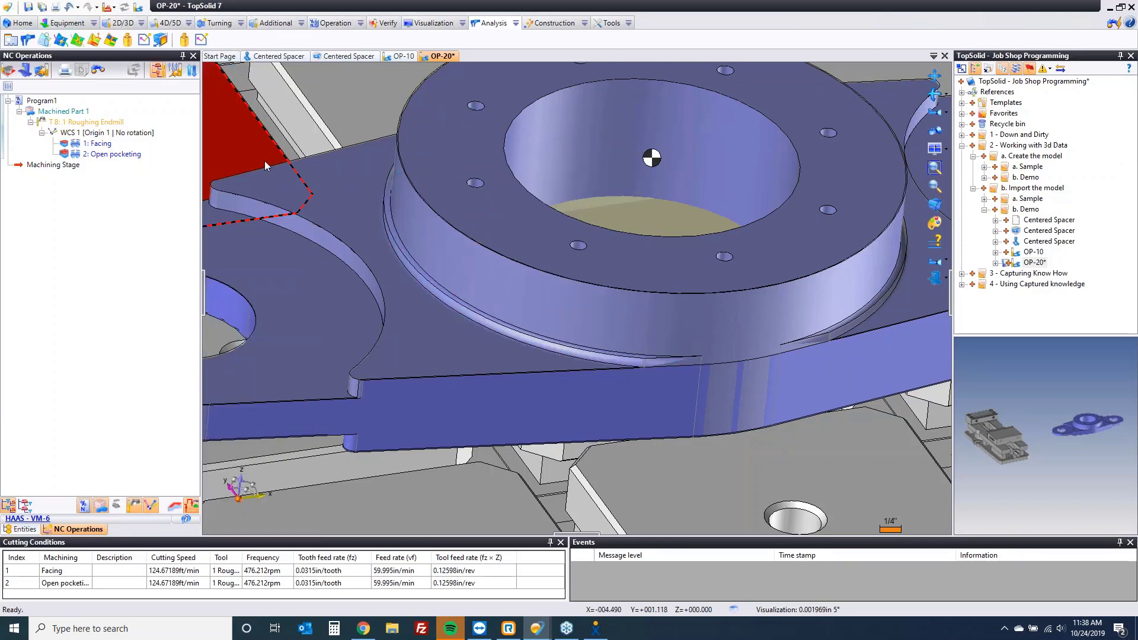
Start an End Milling operation on the flat face beside the boss and create a new radiused mill in pocket T 17.
{"action": "right_click", "coordinate": [334, 201]}
{"action": "left_click", "coordinate": [374, 188]}
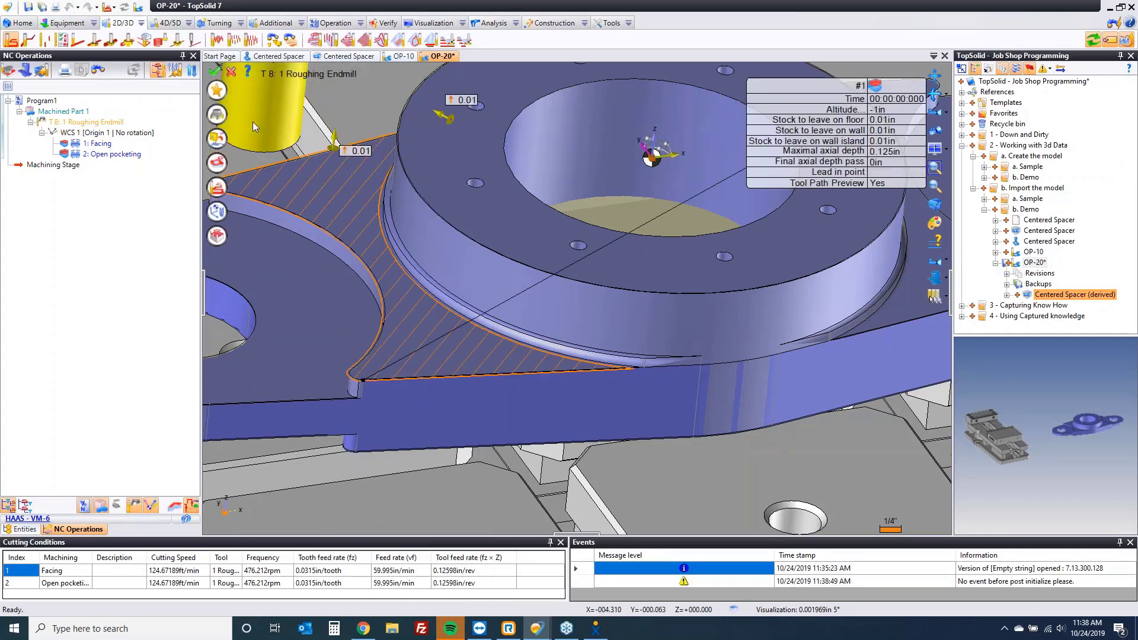
{"action": "left_click", "coordinate": [254, 127]}
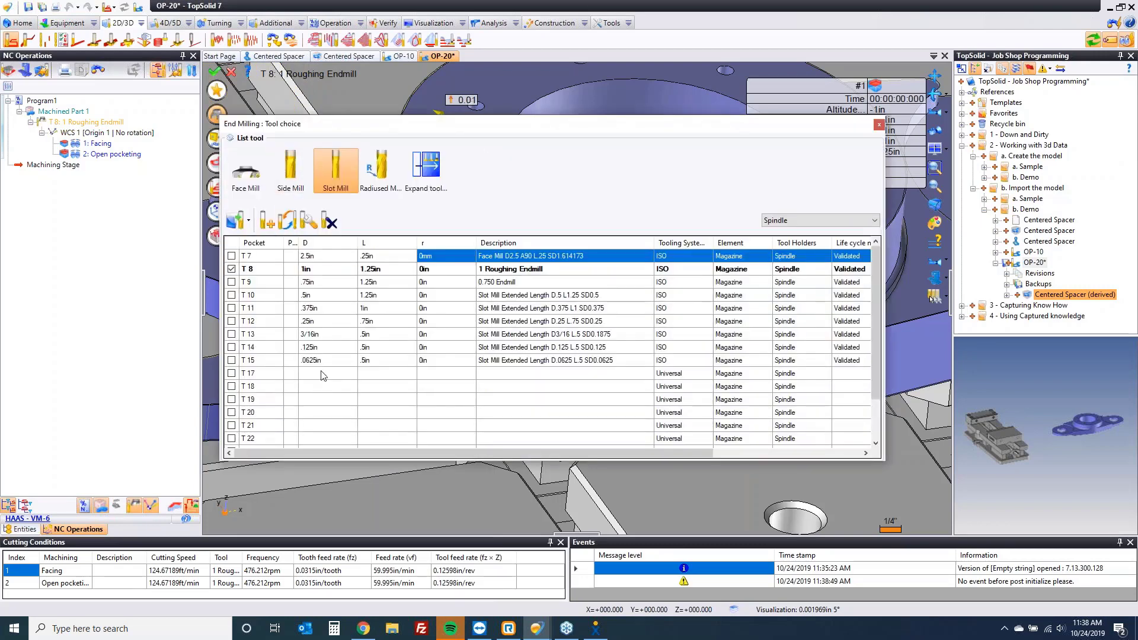
{"action": "left_click", "coordinate": [360, 375]}
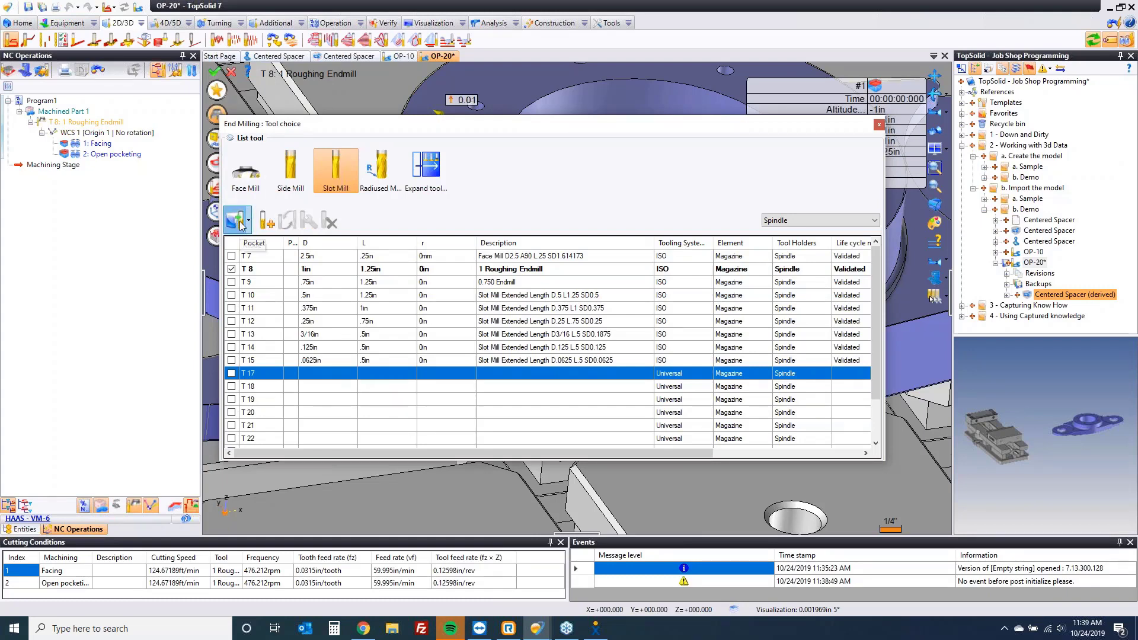
{"action": "left_click", "coordinate": [374, 181]}
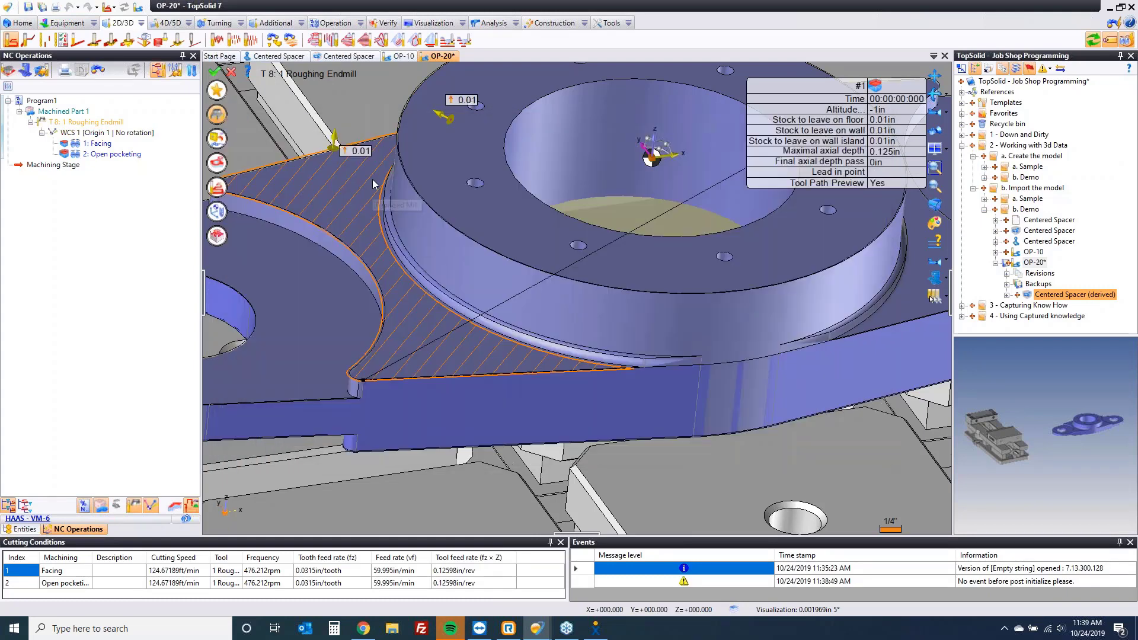
Set the radiused mill's corner radius to .125 in and its cutting diameter to .625 in.
{"action": "middle_click_drag", "start_coordinate": [629, 242], "coordinate": [724, 355]}
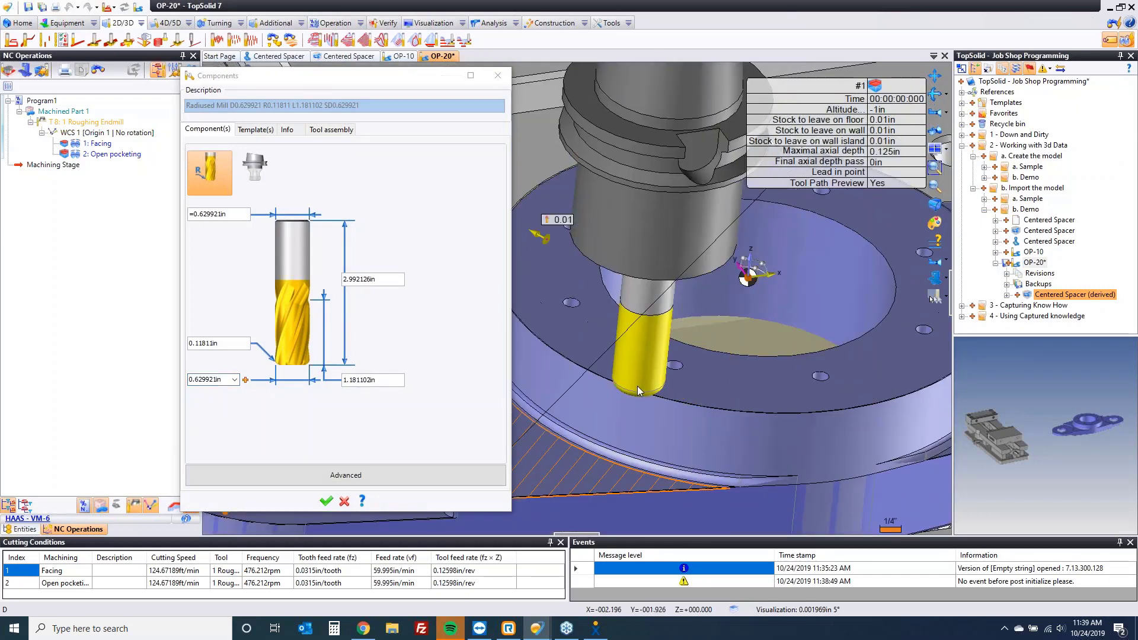
{"action": "middle_click_drag", "start_coordinate": [635, 390], "coordinate": [635, 354]}
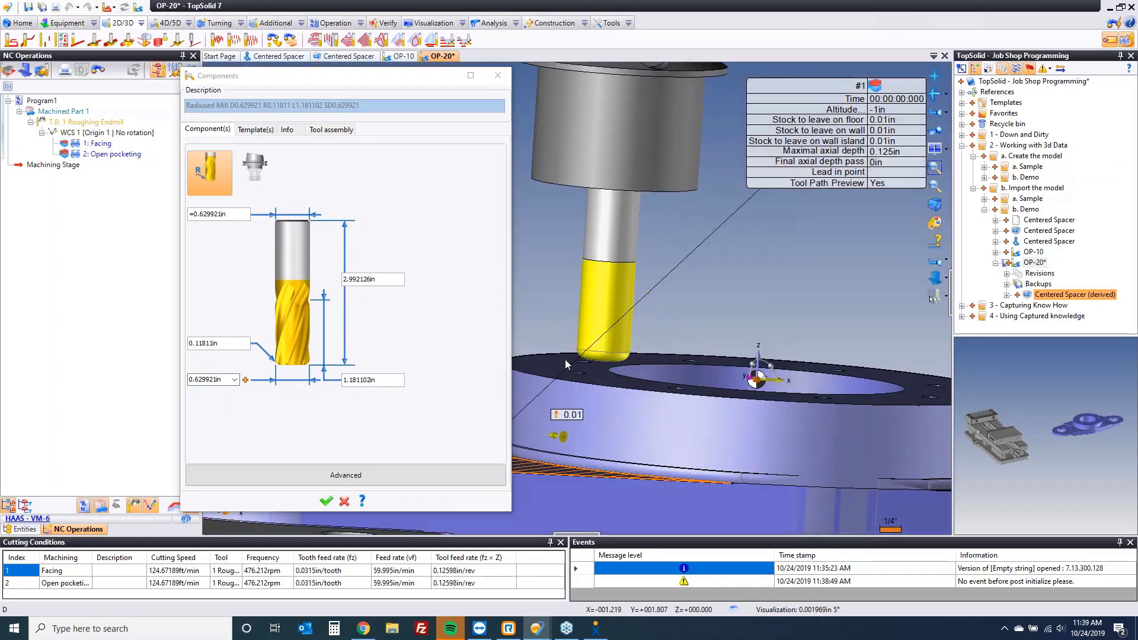
{"action": "left_click", "coordinate": [225, 347]}
{"action": "type", "text": ".125"}
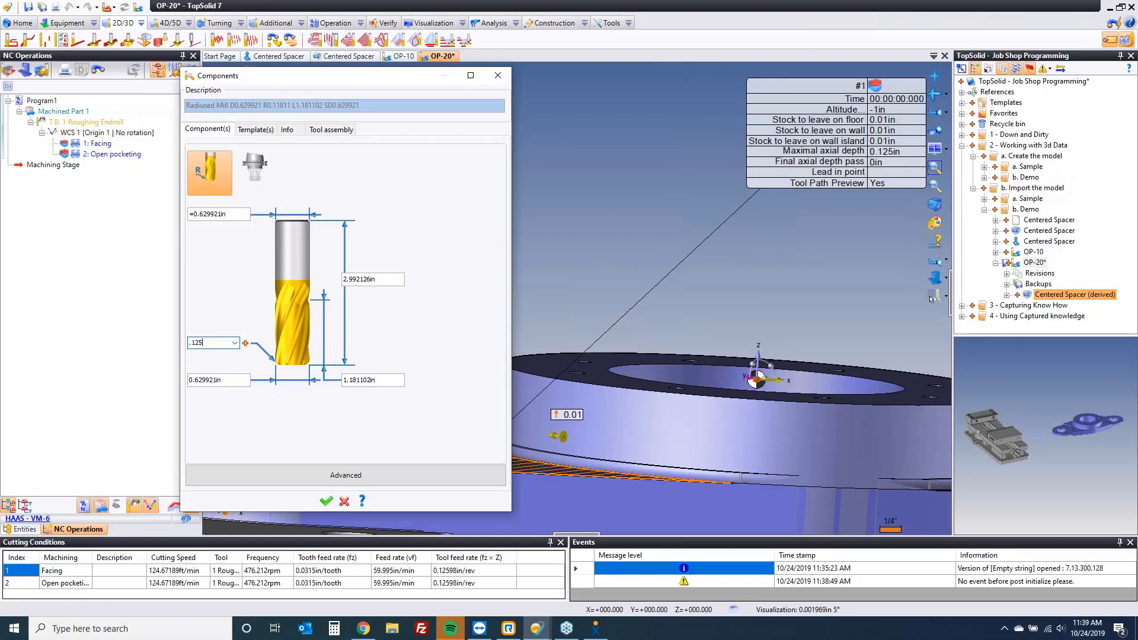
{"action": "key", "text": "Tab"}
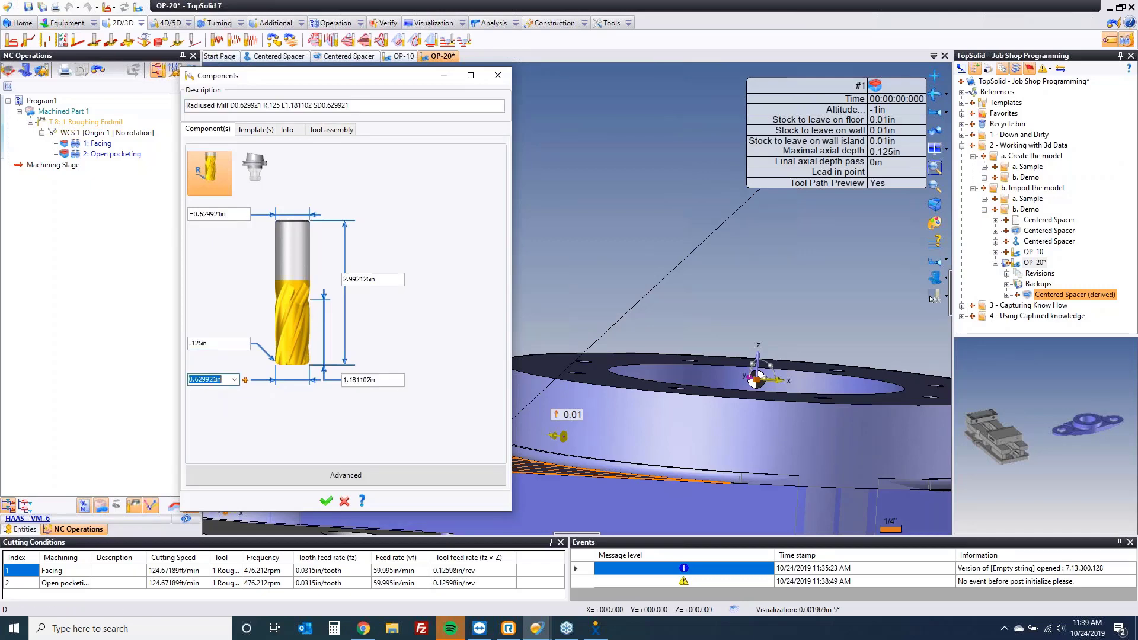
{"action": "type", "text": ".625"}
{"action": "key", "text": "Tab"}
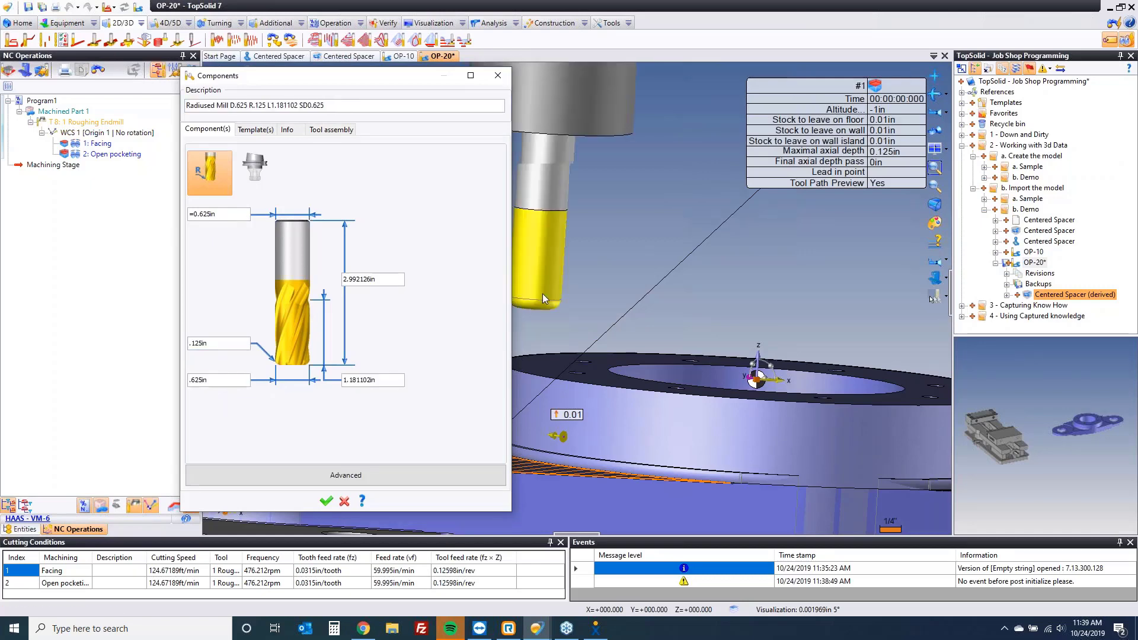
Set the radiused mill's cutting length to 1.25 in and its overall length to 3.5 in.
{"action": "double_click", "coordinate": [367, 380]}
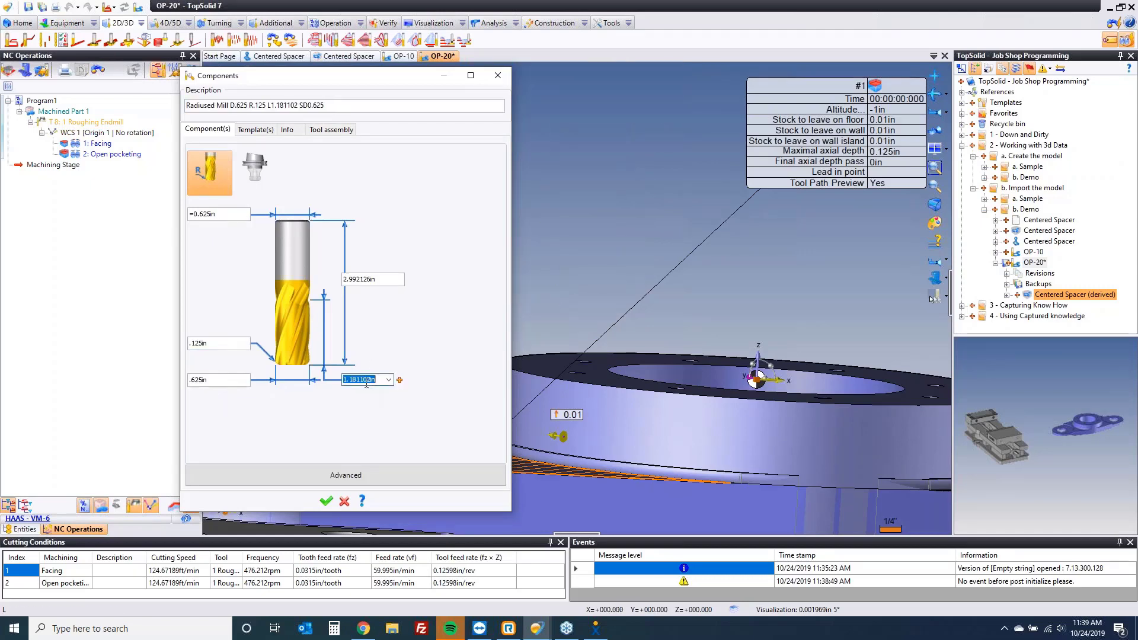
{"action": "type", "text": "1"}
{"action": "key", "text": "Return"}
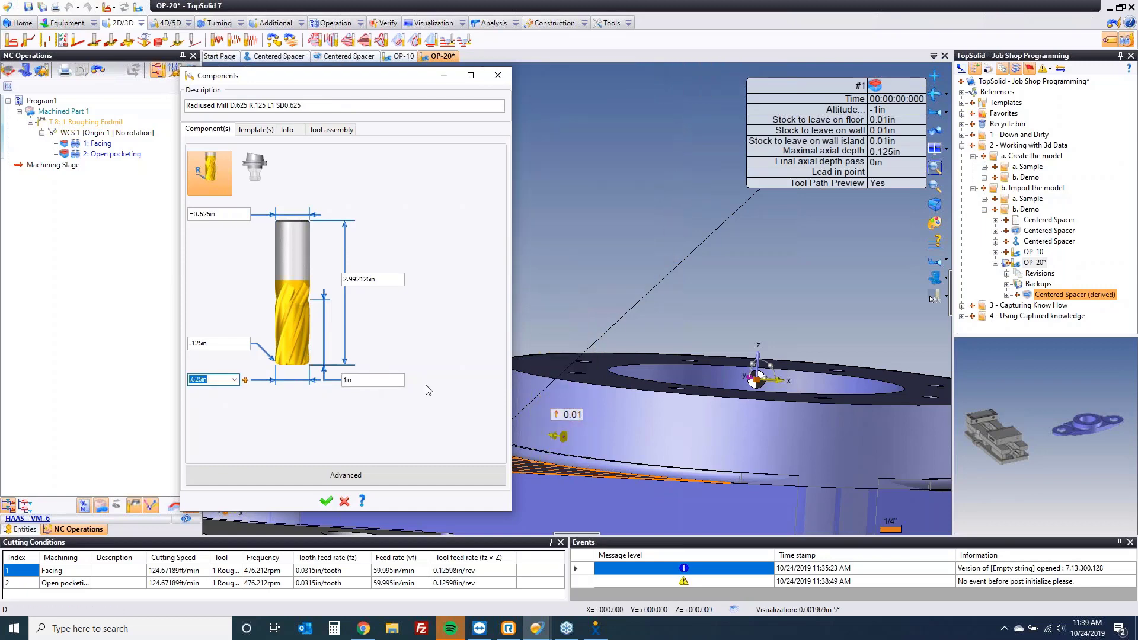
{"action": "left_click", "coordinate": [375, 380]}
{"action": "type", "text": "5"}
{"action": "key", "text": "Tab"}
{"action": "left_click", "coordinate": [363, 282]}
{"action": "key", "text": "Tab"}
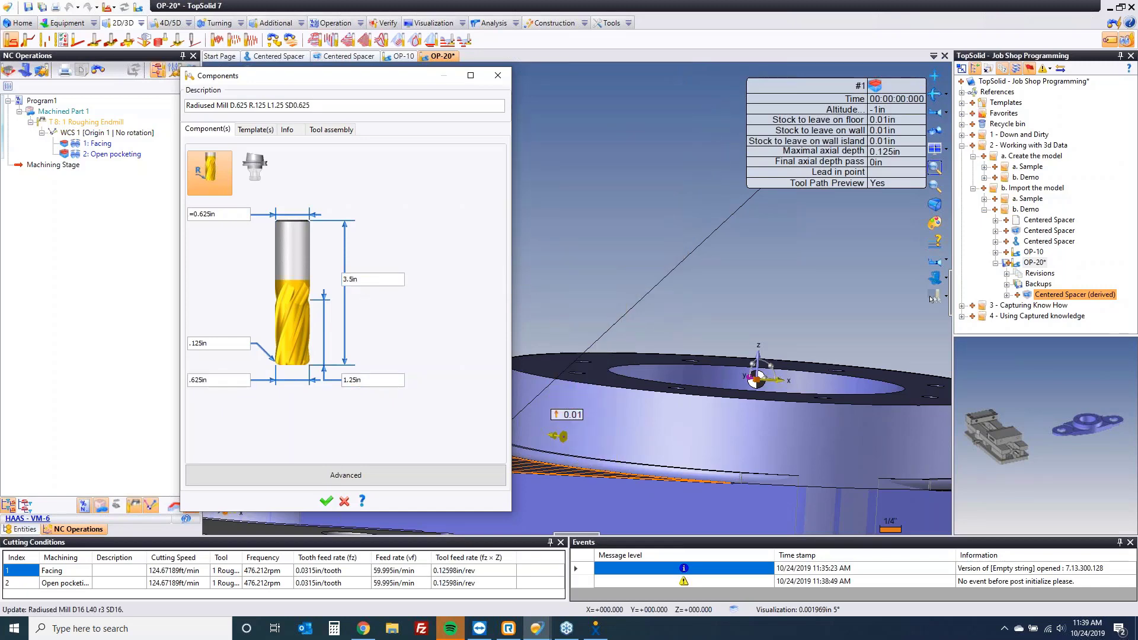
Set the radiused mill's number of teeth to 5 in its advanced parameters.
{"action": "left_click", "coordinate": [350, 475]}
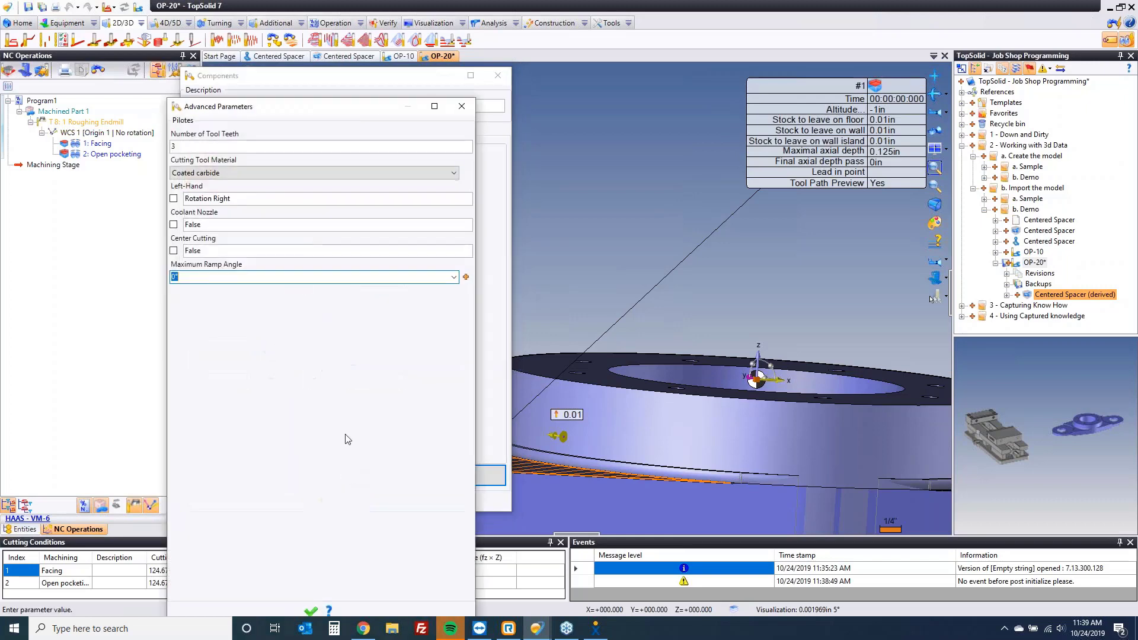
{"action": "left_click", "coordinate": [221, 146]}
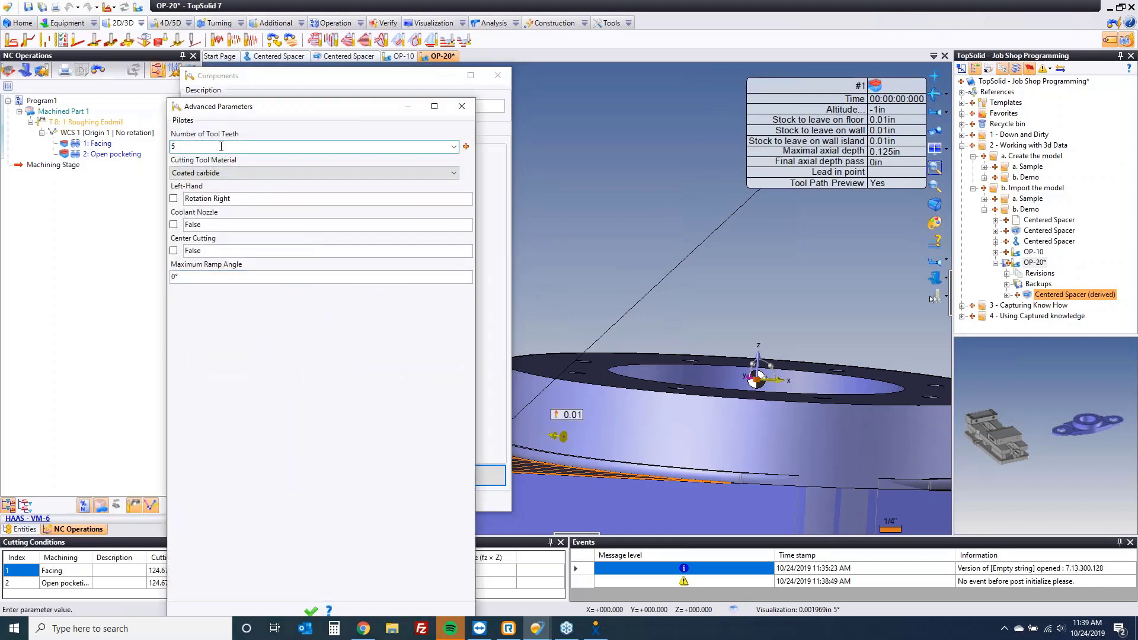
{"action": "key", "text": "Tab"}
{"action": "left_click", "coordinate": [309, 610]}
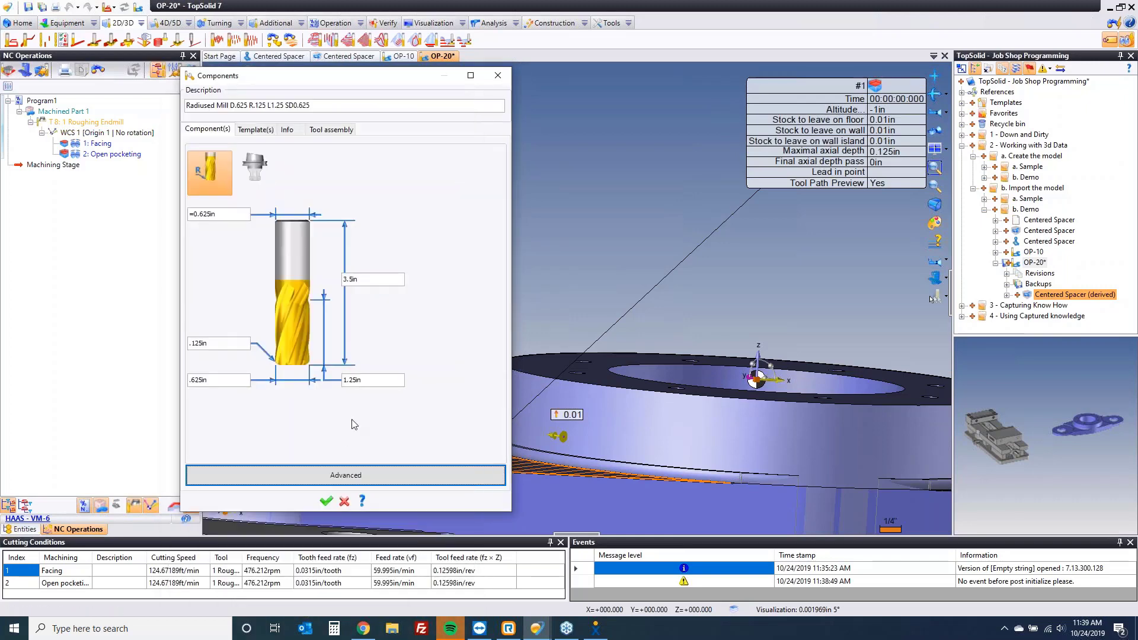
Set the radiused mill's output distance to 1.375 in and use the T 17 tool for the End Milling operation.
{"action": "left_click", "coordinate": [331, 129]}
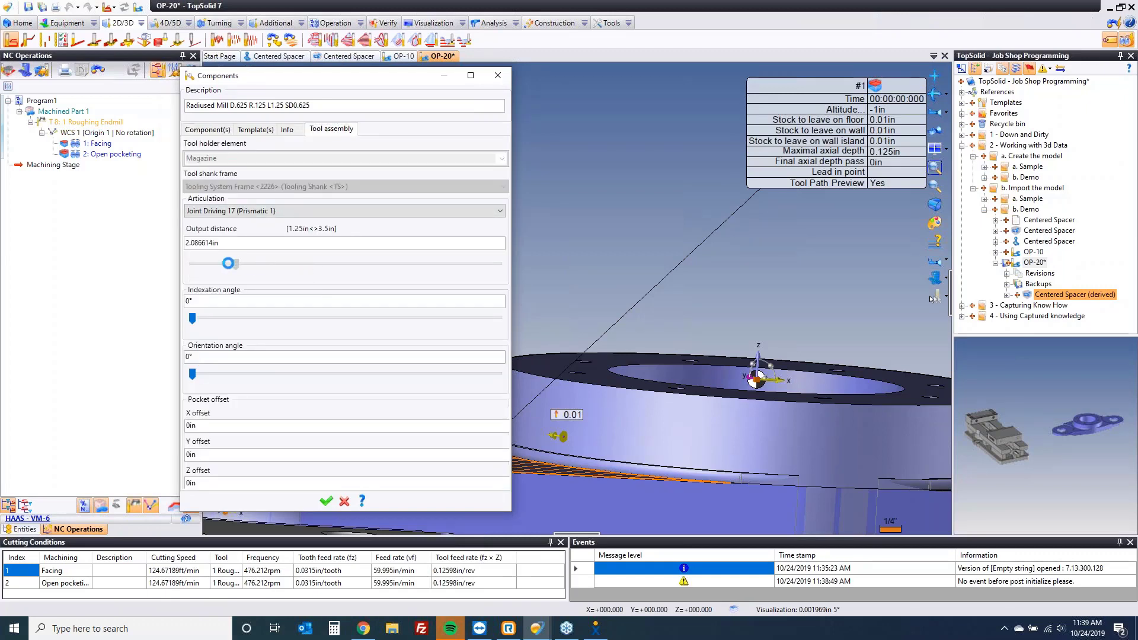
{"action": "left_click_drag", "start_coordinate": [228, 263], "coordinate": [215, 264]}
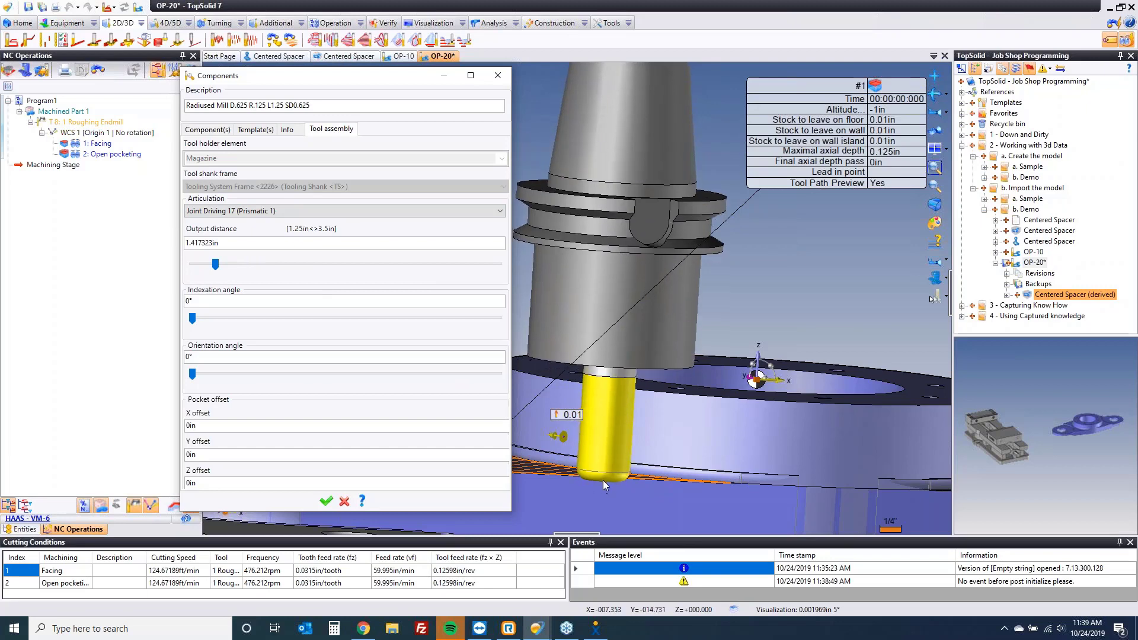
{"action": "left_click", "coordinate": [270, 243]}
{"action": "left_click_drag", "start_coordinate": [215, 264], "coordinate": [312, 264]}
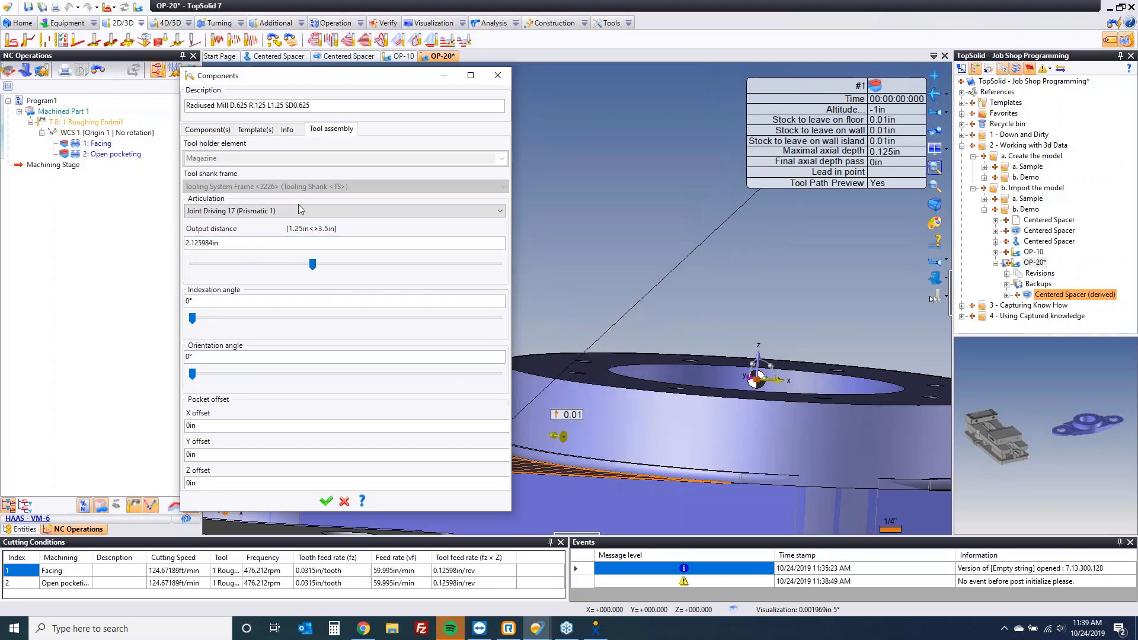
{"action": "left_click", "coordinate": [237, 243]}
{"action": "type", "text": "1"}
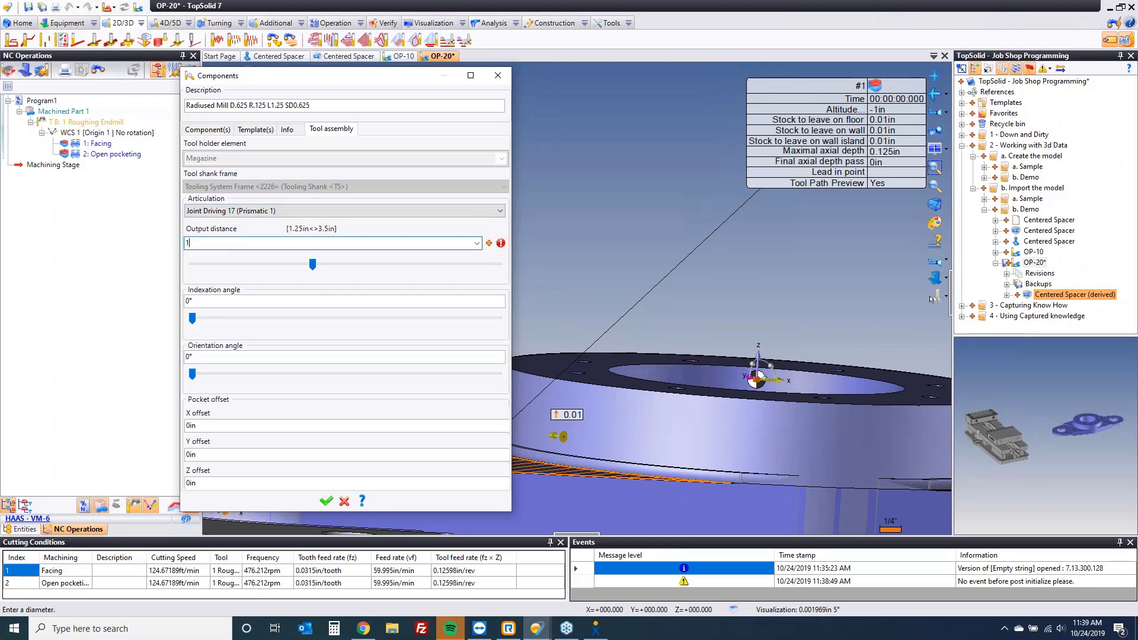
{"action": "type", "text": ".375"}
{"action": "key", "text": "Return"}
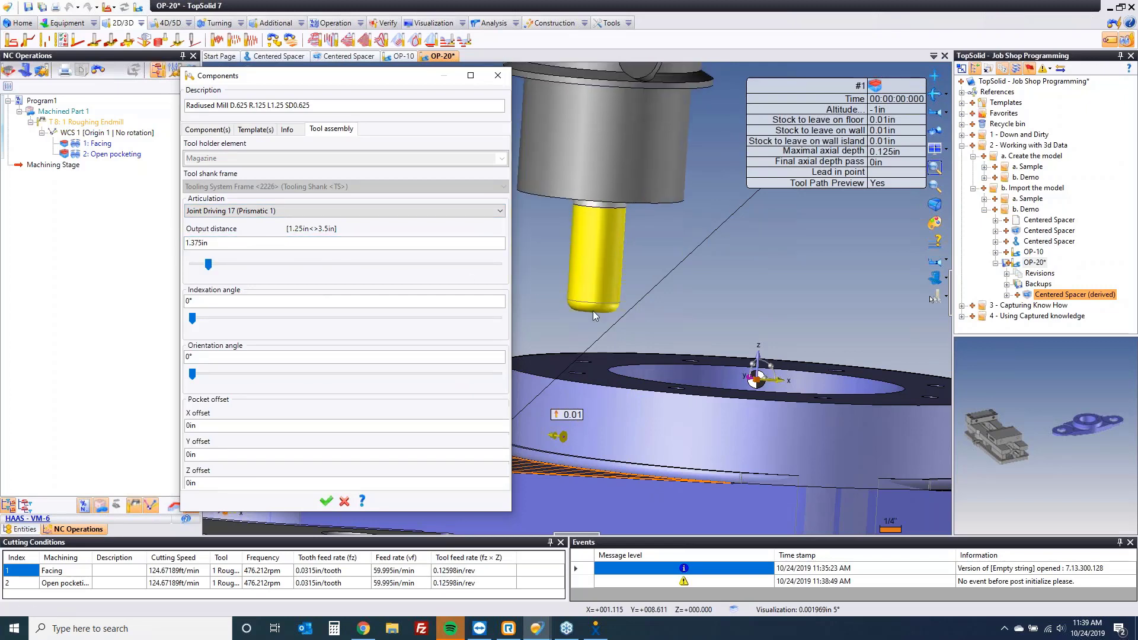
{"action": "left_click", "coordinate": [327, 500]}
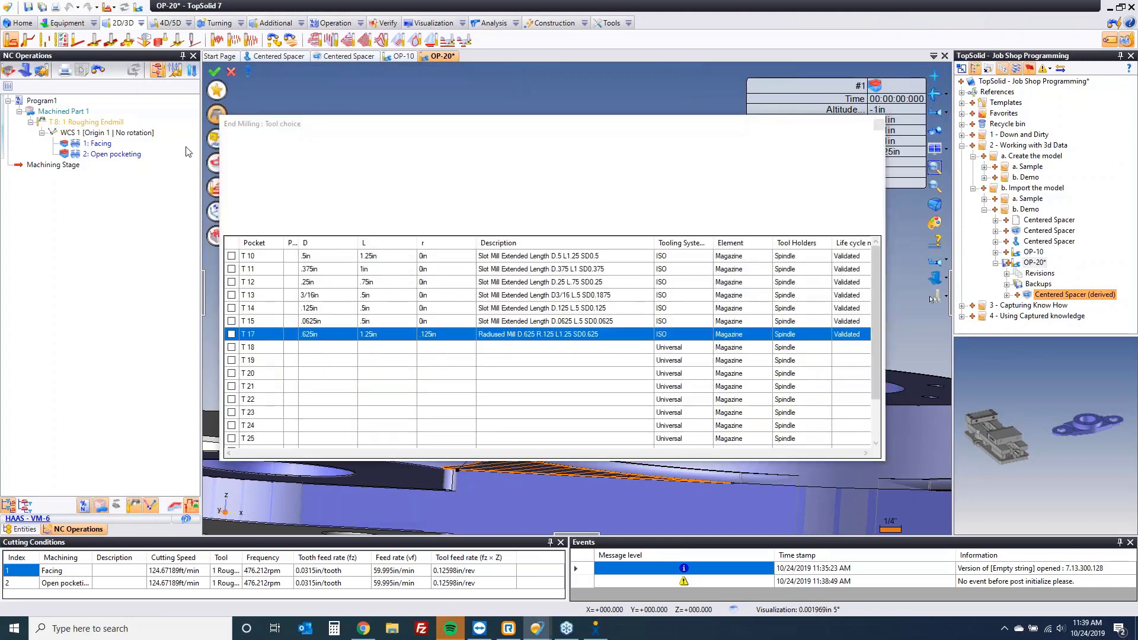
{"action": "left_click", "coordinate": [570, 329]}
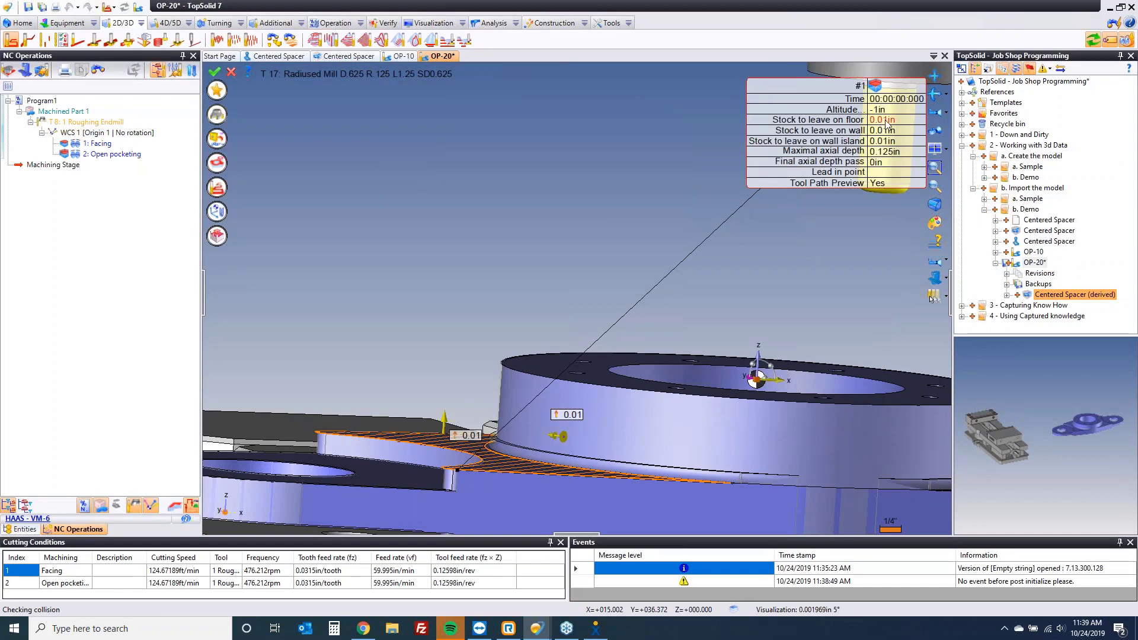
Set the facing operation's stock to leave to 0 in on the floor and .02 in on the wall.
{"action": "left_click", "coordinate": [887, 120]}
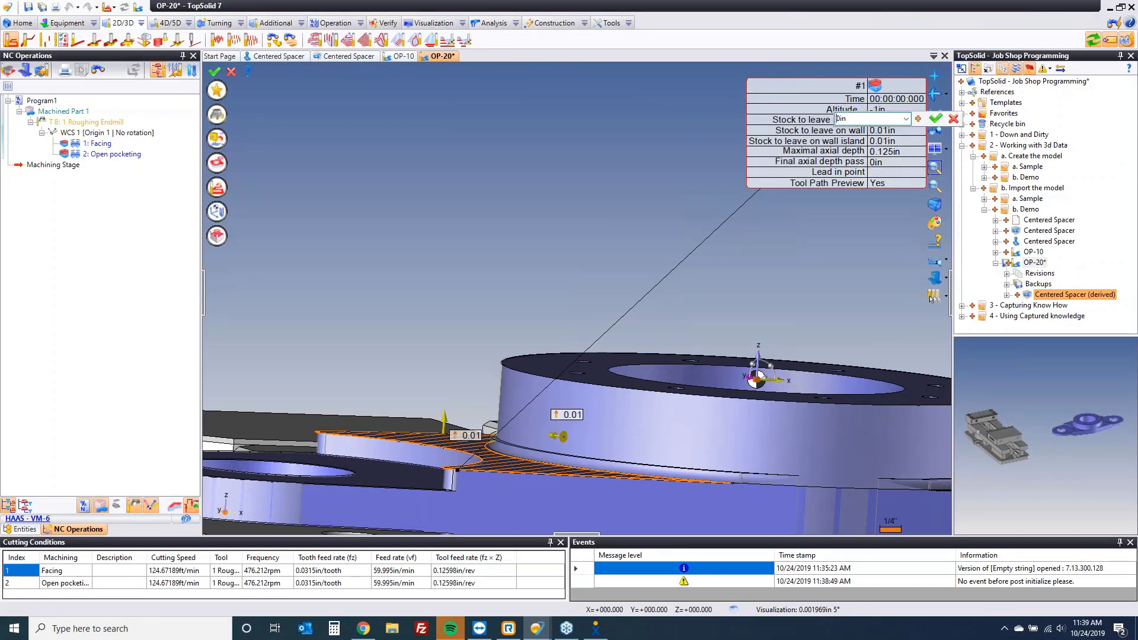
{"action": "key", "text": "Return"}
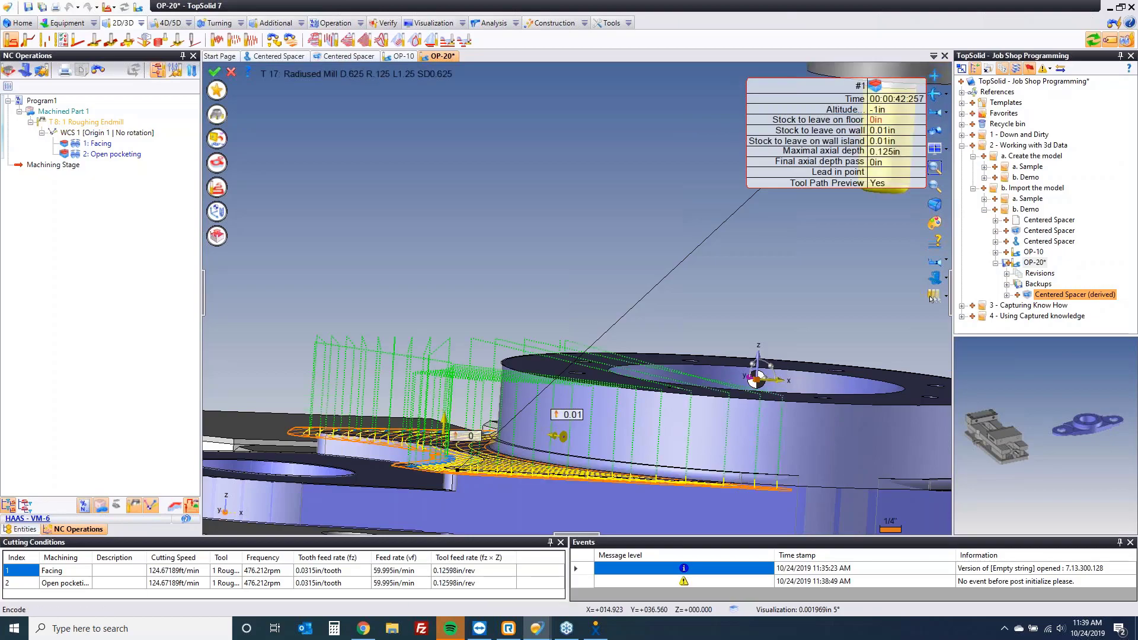
{"action": "middle_click_drag", "start_coordinate": [491, 75], "coordinate": [491, 76]}
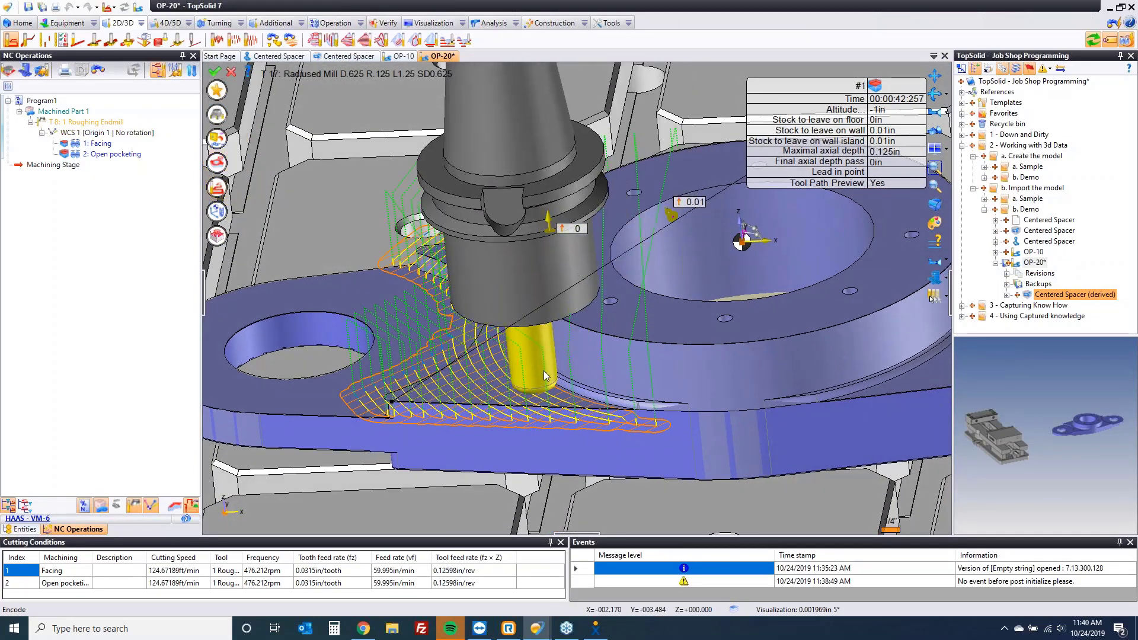
{"action": "scroll", "coordinate": [547, 382], "scroll_direction": "up", "scroll_amount": 8}
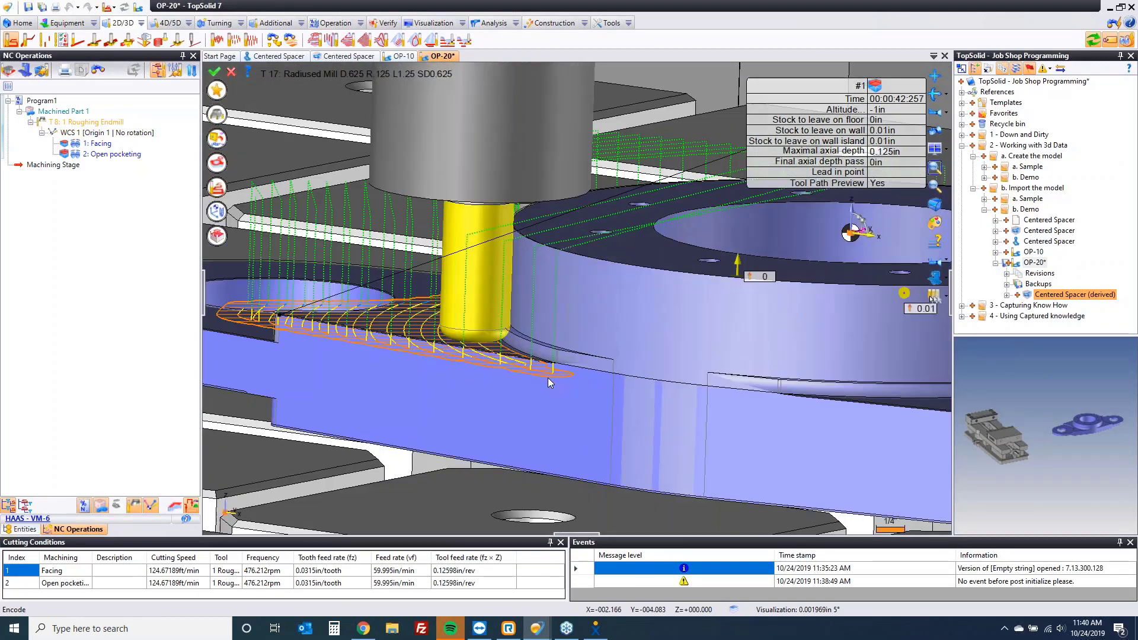
{"action": "scroll", "coordinate": [548, 382], "scroll_direction": "up", "scroll_amount": 5}
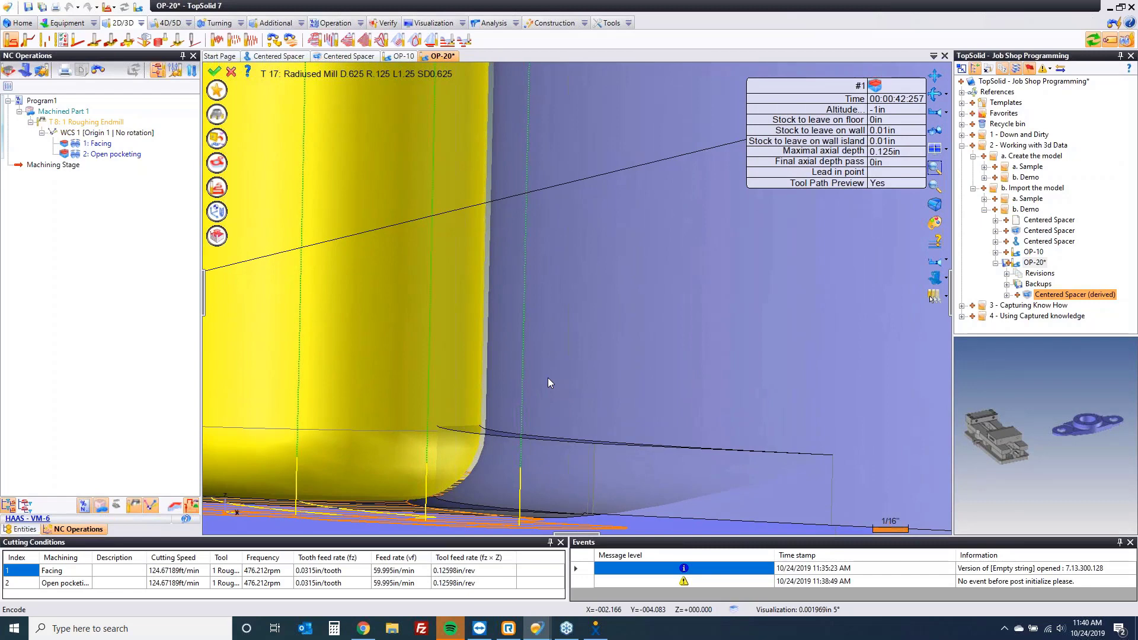
{"action": "scroll", "coordinate": [548, 382], "scroll_direction": "down", "scroll_amount": 5}
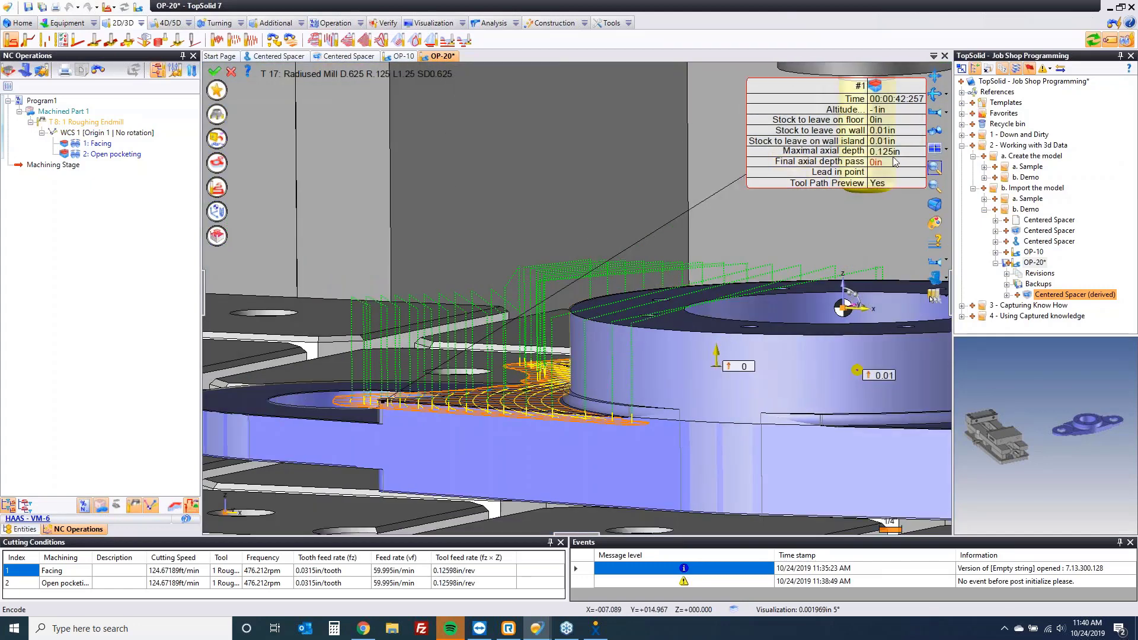
{"action": "left_click", "coordinate": [883, 131]}
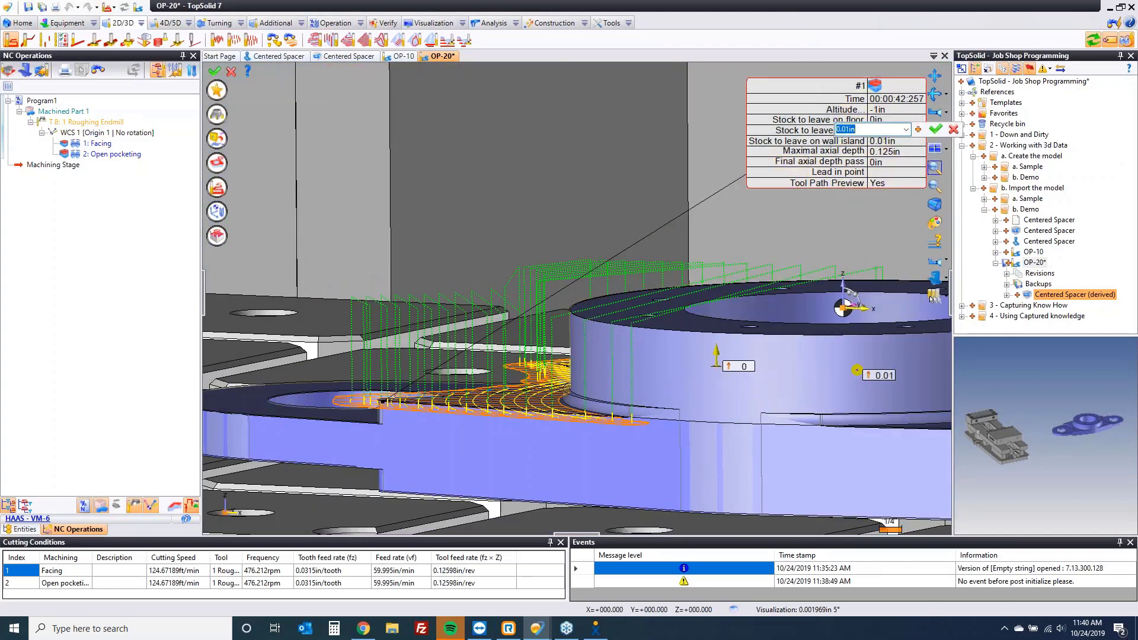
{"action": "type", "text": ".02"}
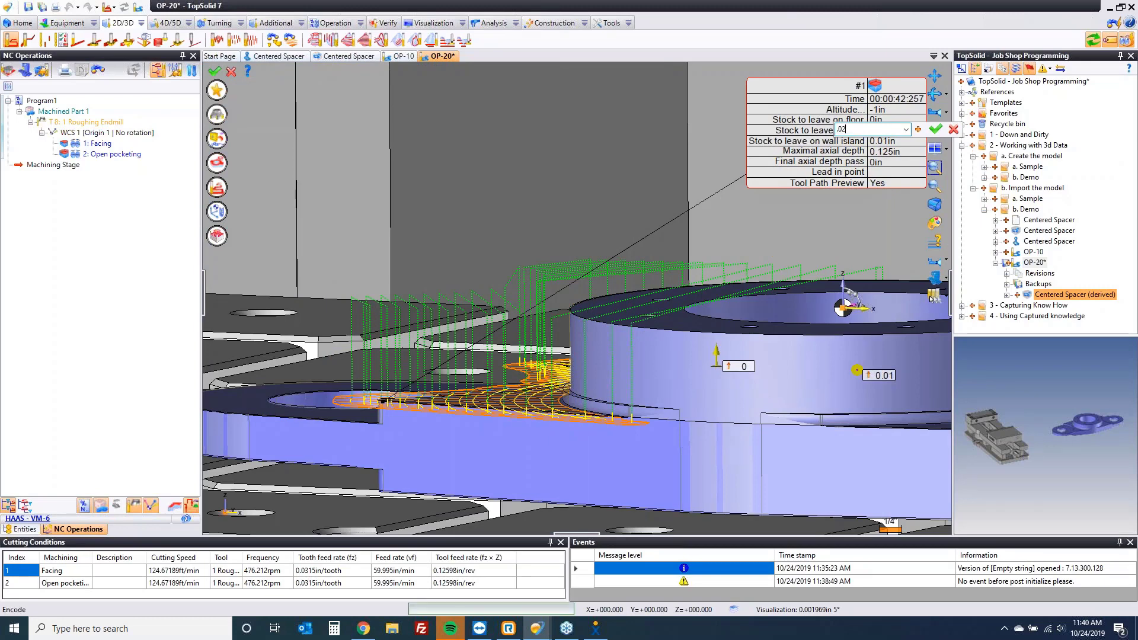
{"action": "key", "text": "Return"}
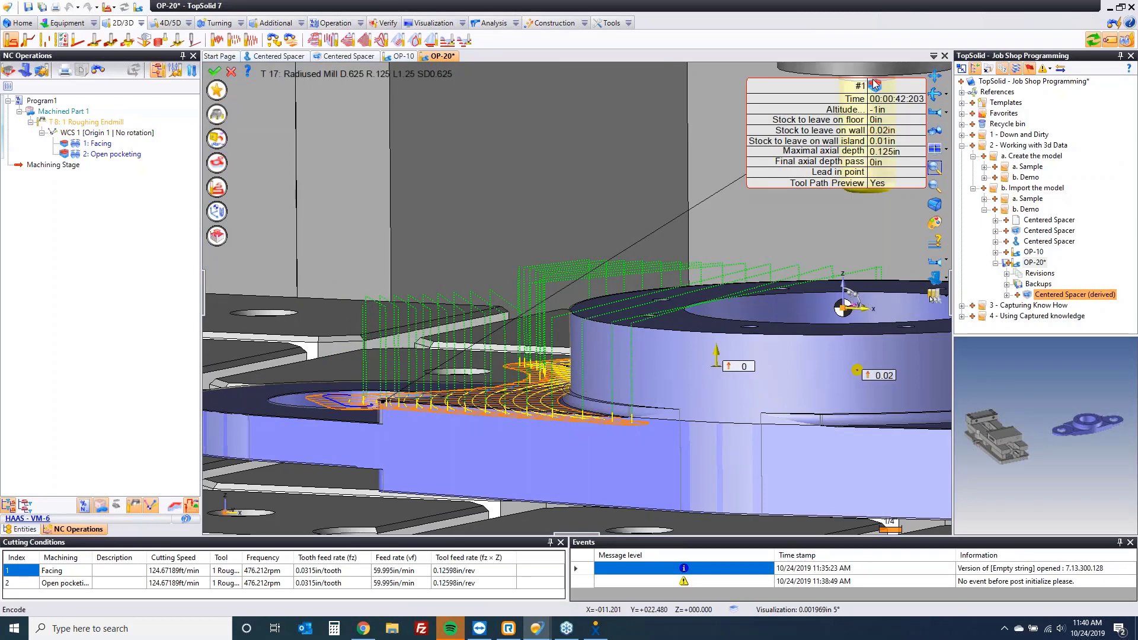
Extend the facing to the flat faces on both sides of the boss, enable Retraction if necessary and validate the operation.
{"action": "left_click", "coordinate": [875, 86]}
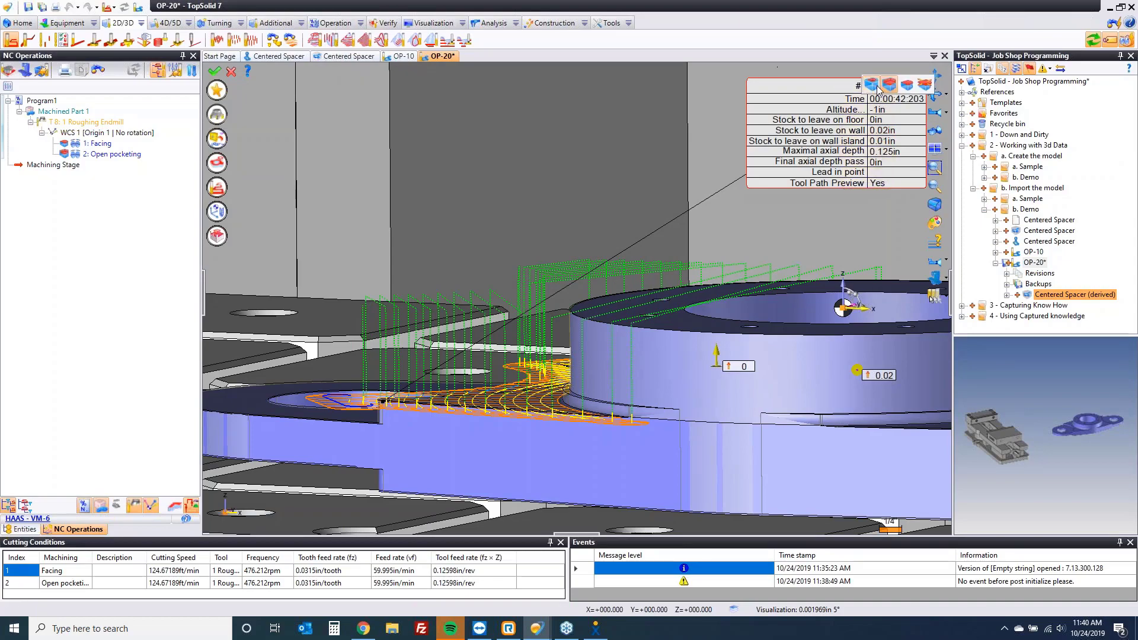
{"action": "left_click", "coordinate": [907, 85]}
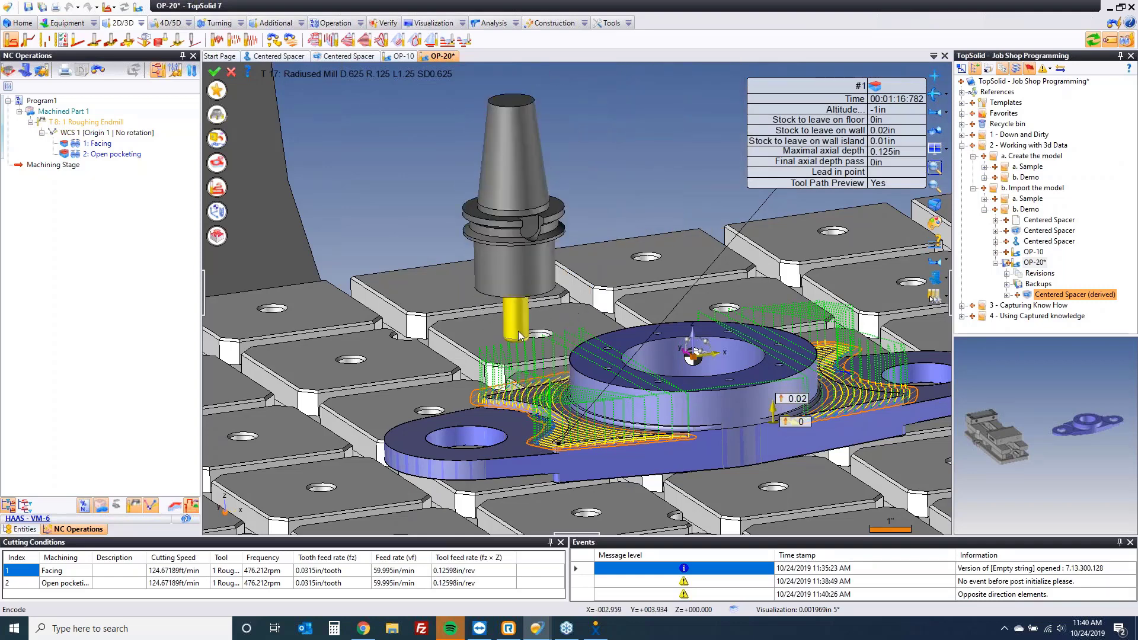
{"action": "left_click", "coordinate": [217, 188]}
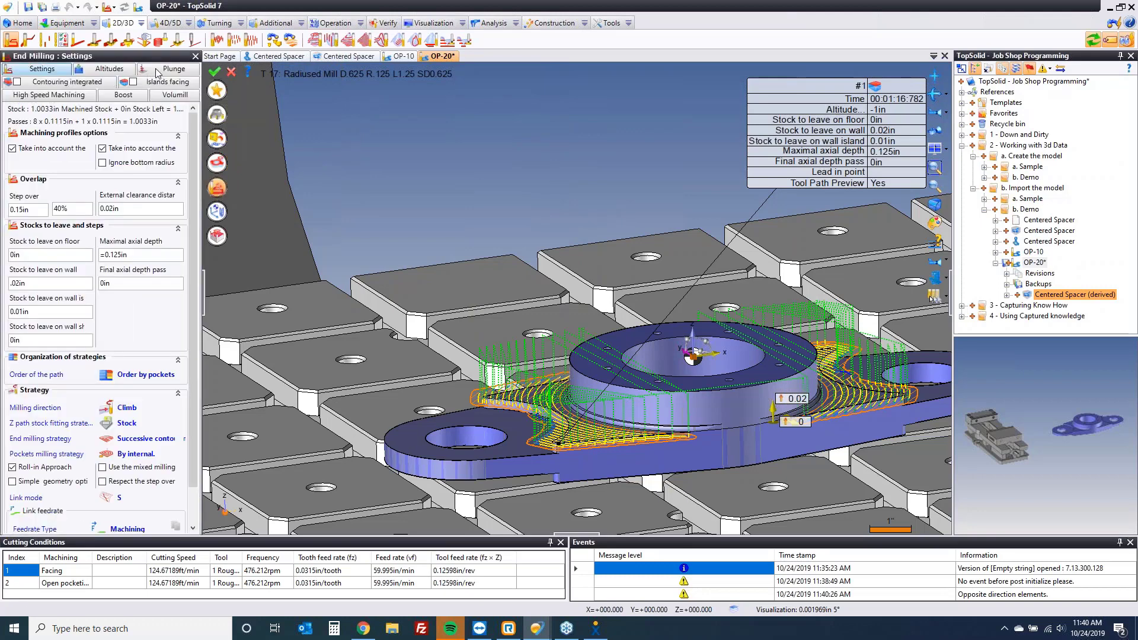
{"action": "left_click", "coordinate": [110, 69]}
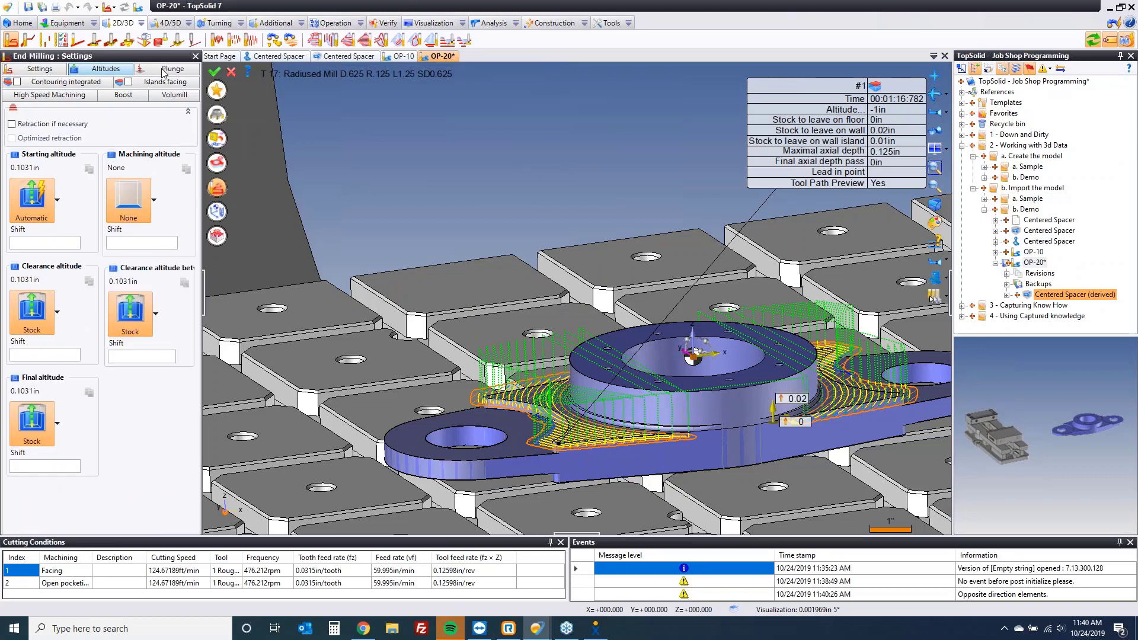
{"action": "left_click", "coordinate": [34, 124]}
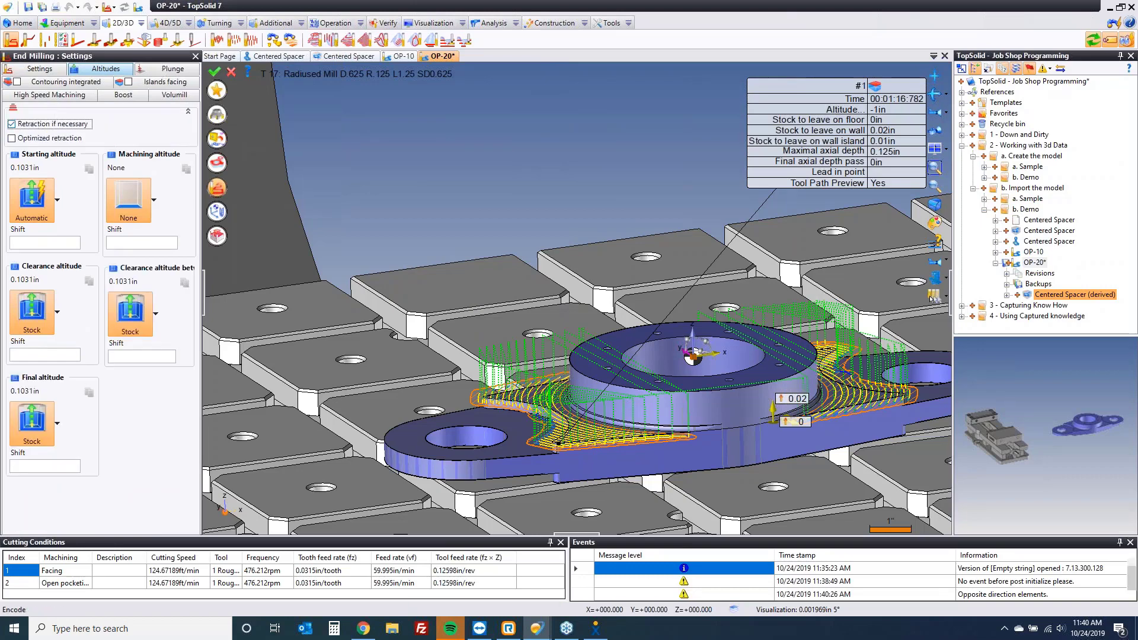
{"action": "middle_click_drag", "start_coordinate": [542, 403], "coordinate": [580, 358]}
{"action": "scroll", "coordinate": [543, 402], "scroll_direction": "up", "scroll_amount": 3}
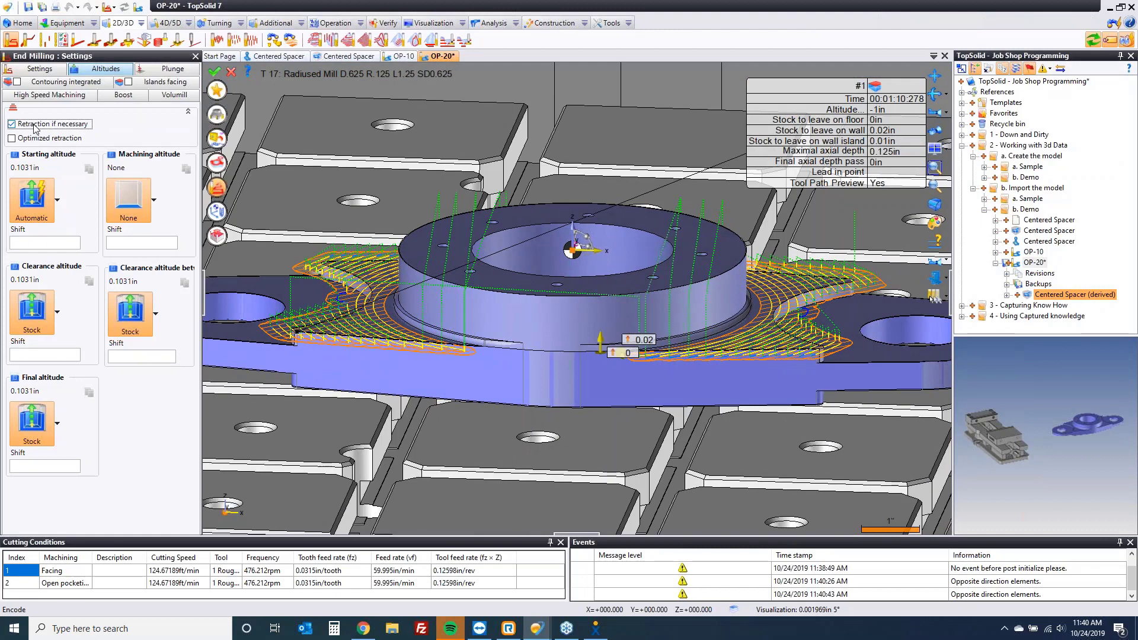
{"action": "left_click", "coordinate": [213, 72]}
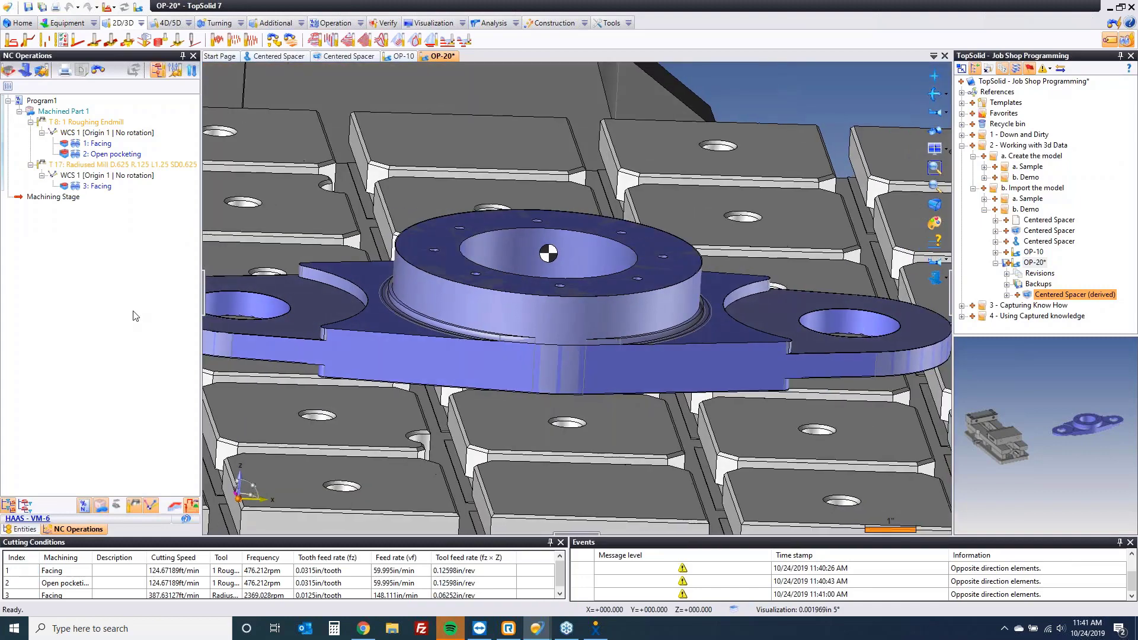
Start a Side Milling operation with the T 17 radiused mill on the edge at the base of the central boss.
{"action": "right_click", "coordinate": [681, 149]}
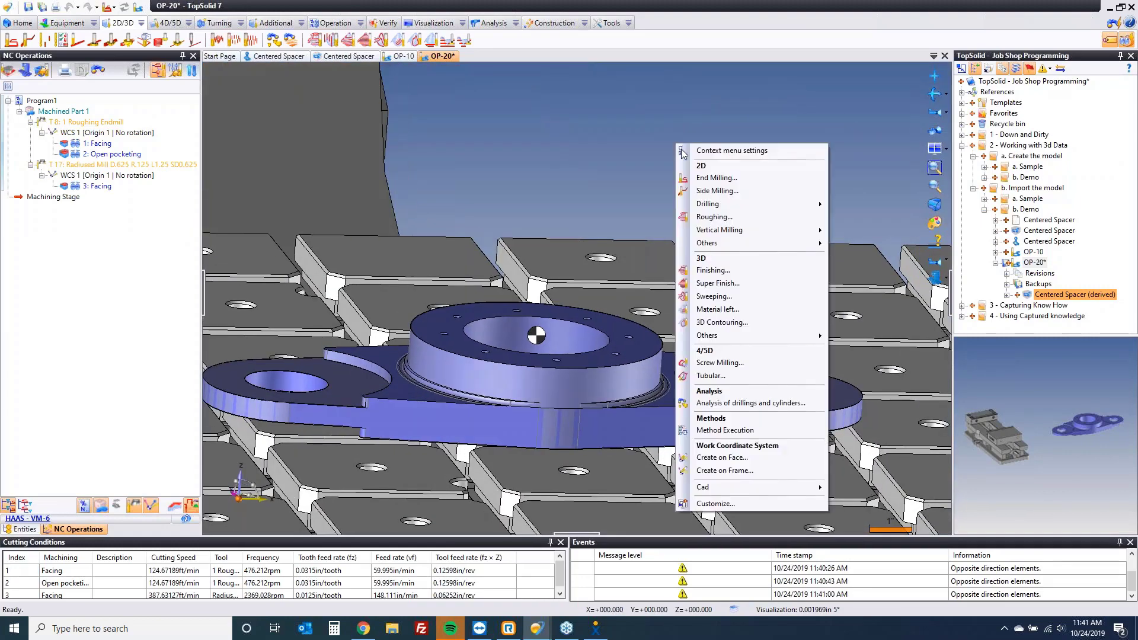
{"action": "left_click", "coordinate": [717, 191]}
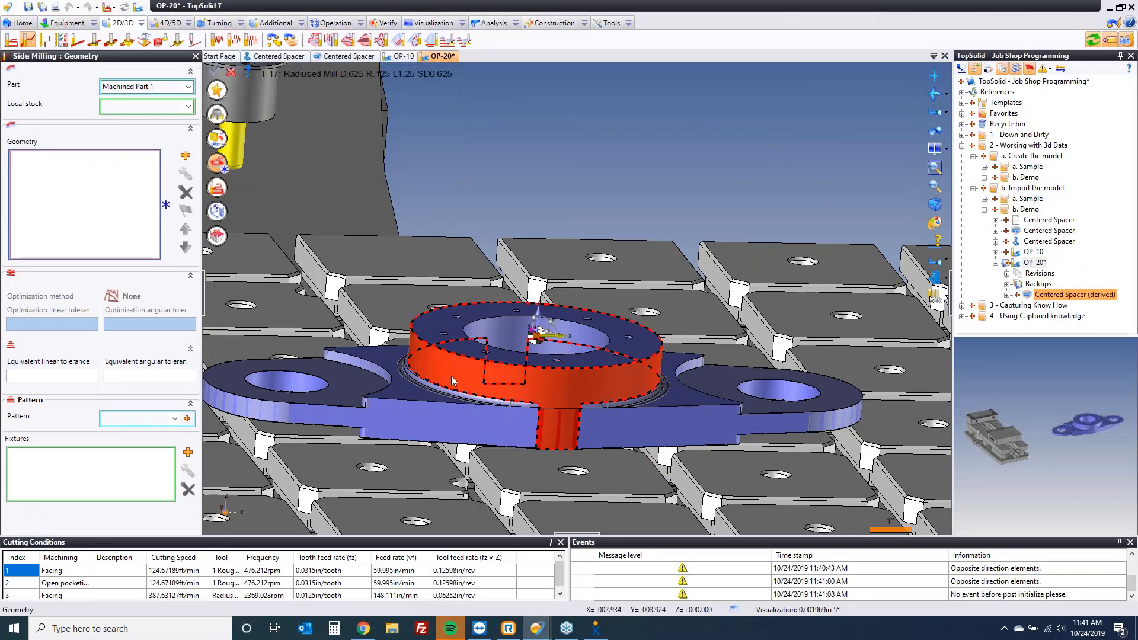
{"action": "left_click", "coordinate": [439, 388]}
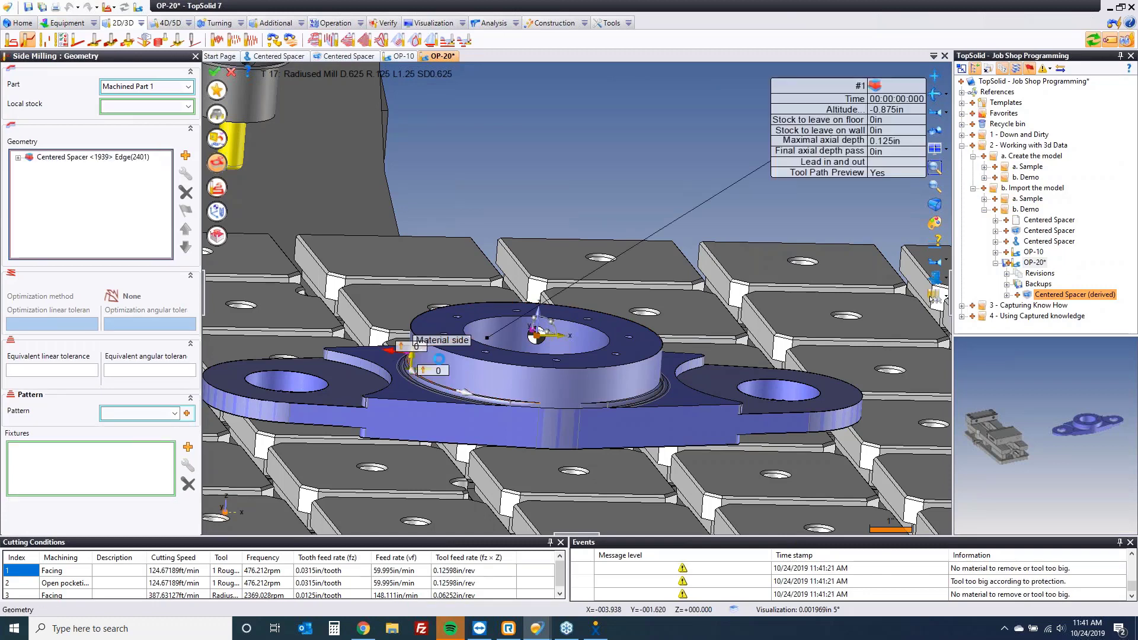
Replace the side milling geometry with the outer edge of the boss's top face.
{"action": "middle_click_drag", "start_coordinate": [591, 362], "coordinate": [484, 394]}
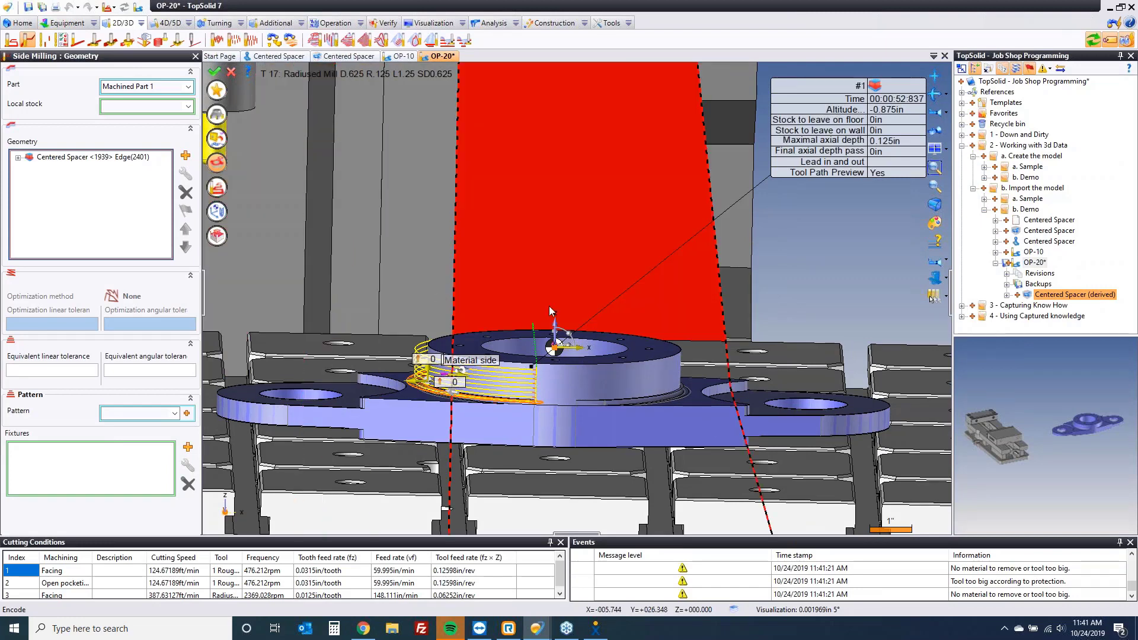
{"action": "left_click", "coordinate": [120, 157]}
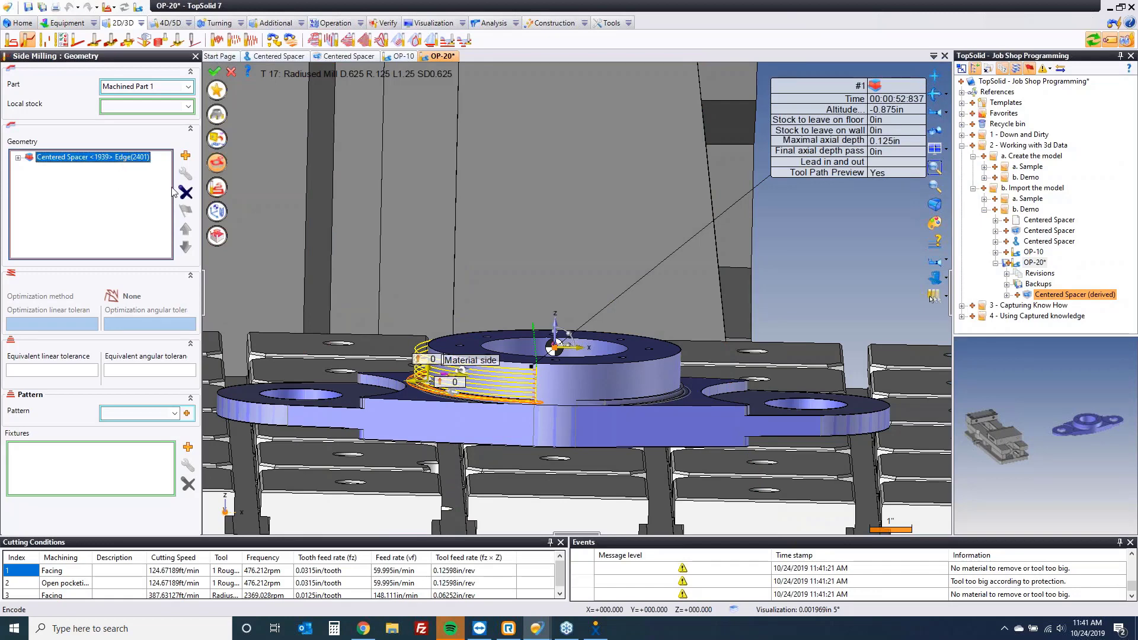
{"action": "left_click", "coordinate": [185, 192]}
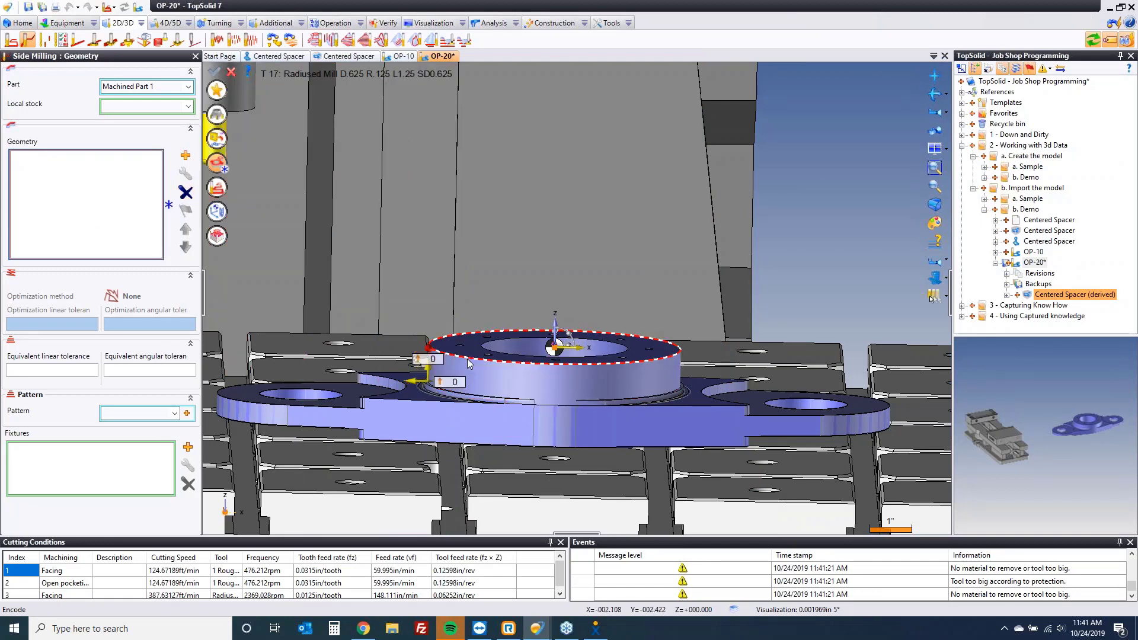
{"action": "left_click", "coordinate": [468, 362]}
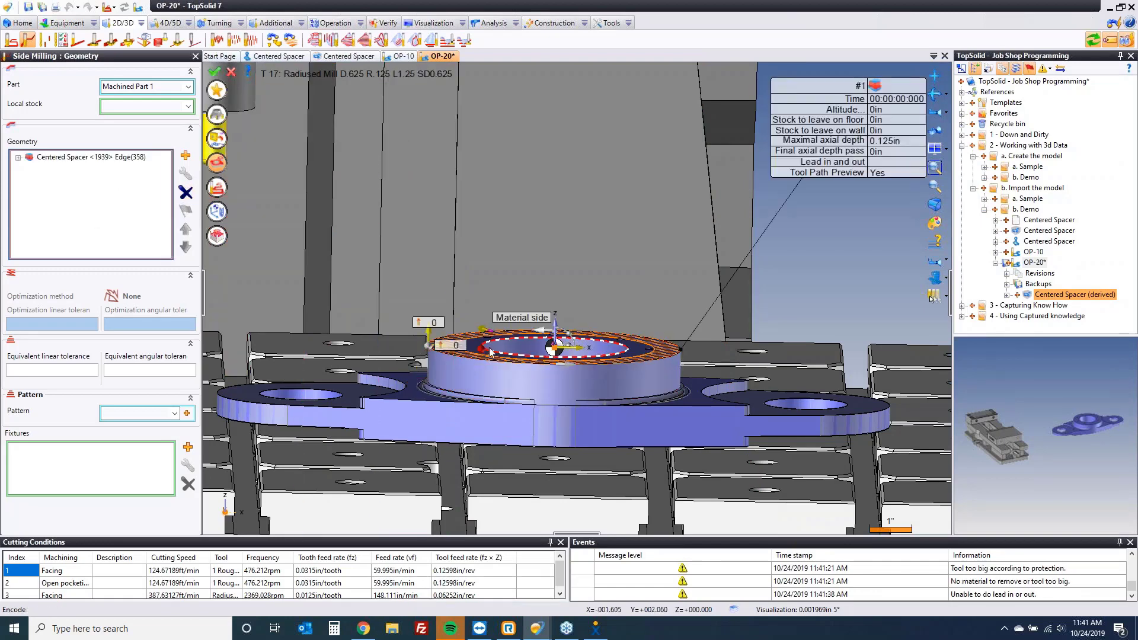
{"action": "middle_click_drag", "start_coordinate": [469, 361], "coordinate": [439, 306]}
{"action": "left_click", "coordinate": [450, 322]}
{"action": "scroll", "coordinate": [435, 307], "scroll_direction": "down", "scroll_amount": 2}
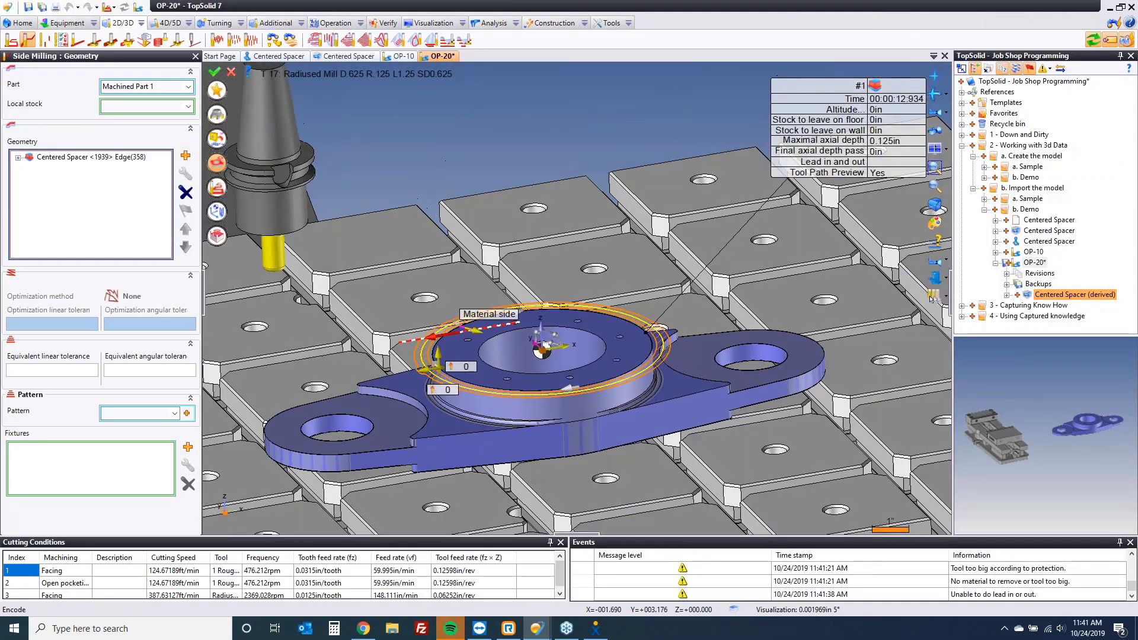
Set the side milling's machining altitude to a point on the plate's upper front edge beside the boss.
{"action": "left_click", "coordinate": [218, 188]}
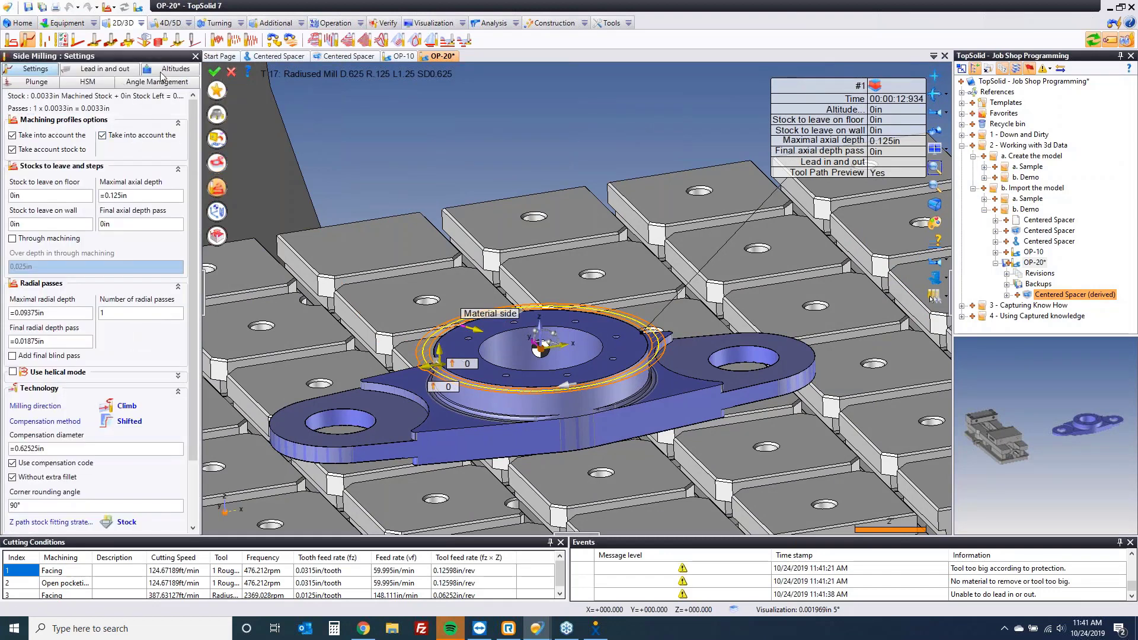
{"action": "left_click", "coordinate": [166, 71]}
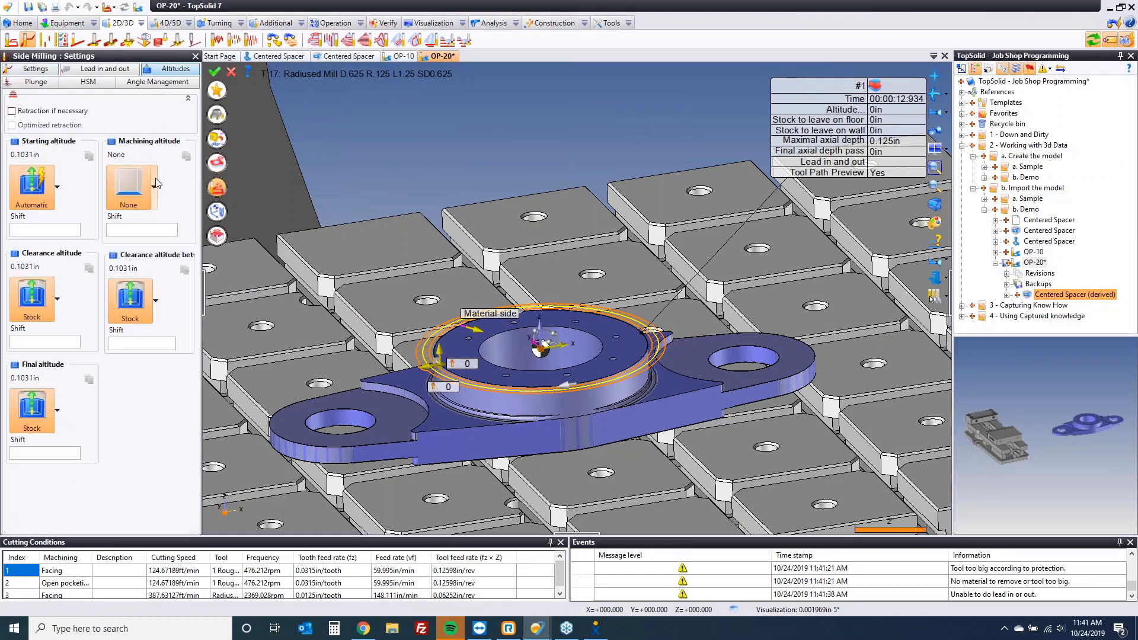
{"action": "left_click", "coordinate": [155, 186]}
{"action": "left_click", "coordinate": [135, 280]}
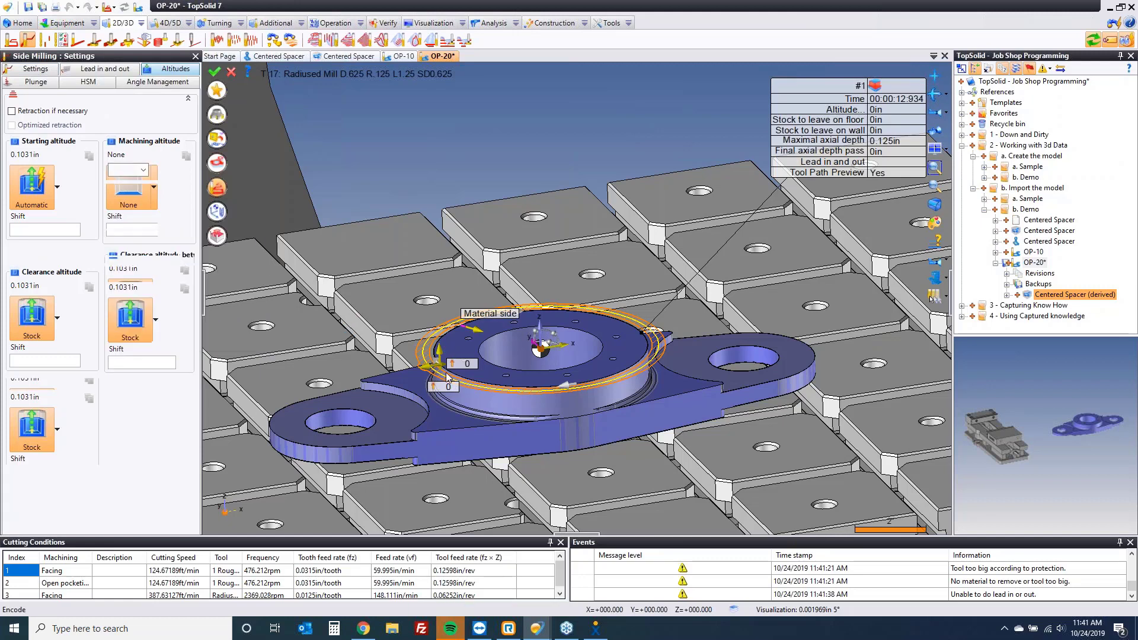
{"action": "left_click", "coordinate": [445, 372]}
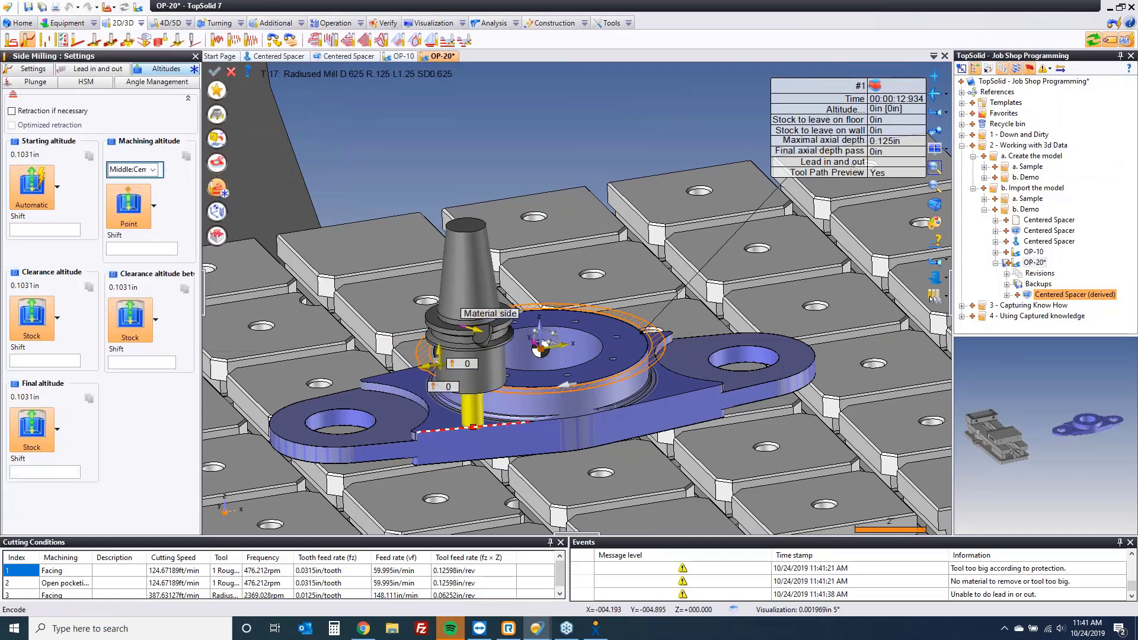
{"action": "left_click", "coordinate": [457, 428]}
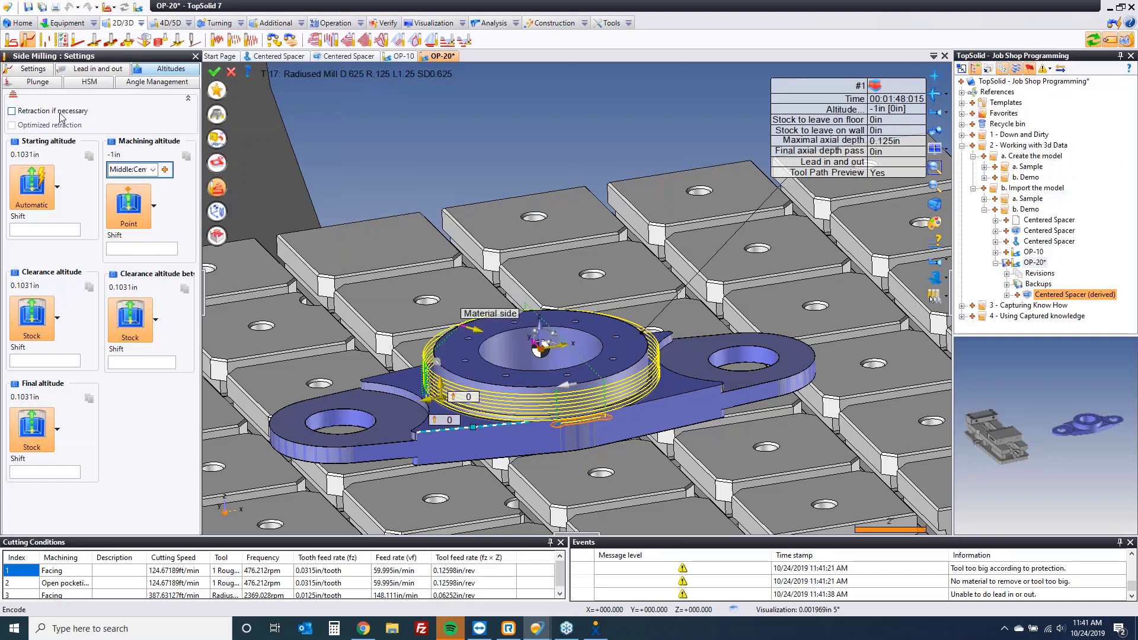
Turn off the second "Take into account the" machining profile option for the boss side milling, check the toolpath around the base fillet and validate.
{"action": "scroll", "coordinate": [534, 395], "scroll_direction": "up", "scroll_amount": 10}
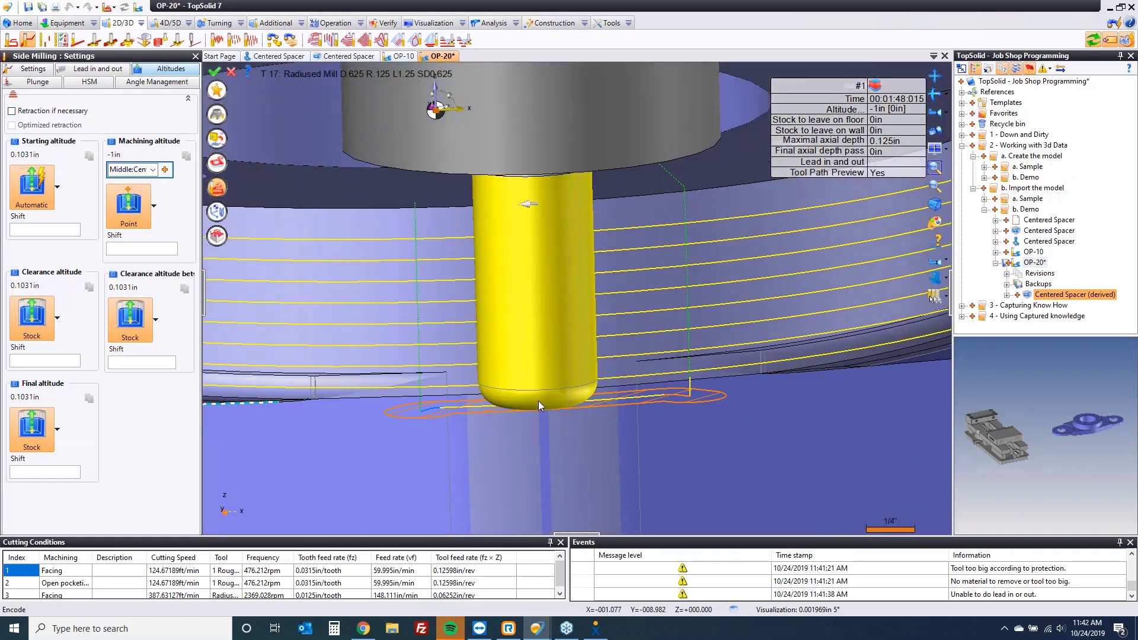
{"action": "middle_click_drag", "start_coordinate": [538, 400], "coordinate": [528, 365]}
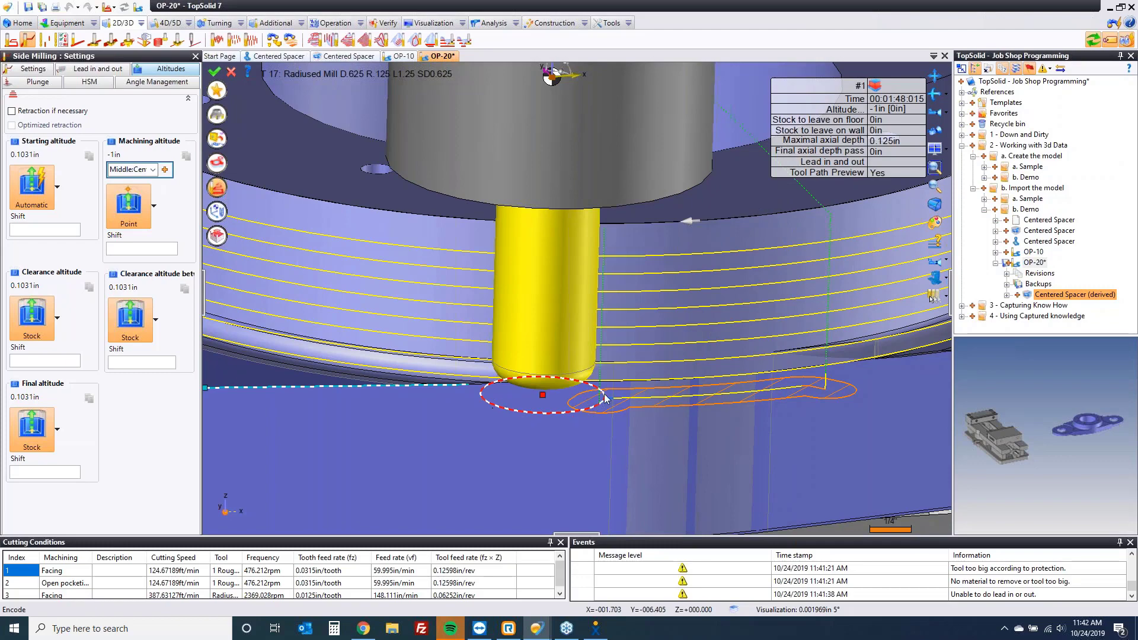
{"action": "middle_click_drag", "start_coordinate": [686, 398], "coordinate": [415, 337]}
{"action": "left_click", "coordinate": [36, 68]}
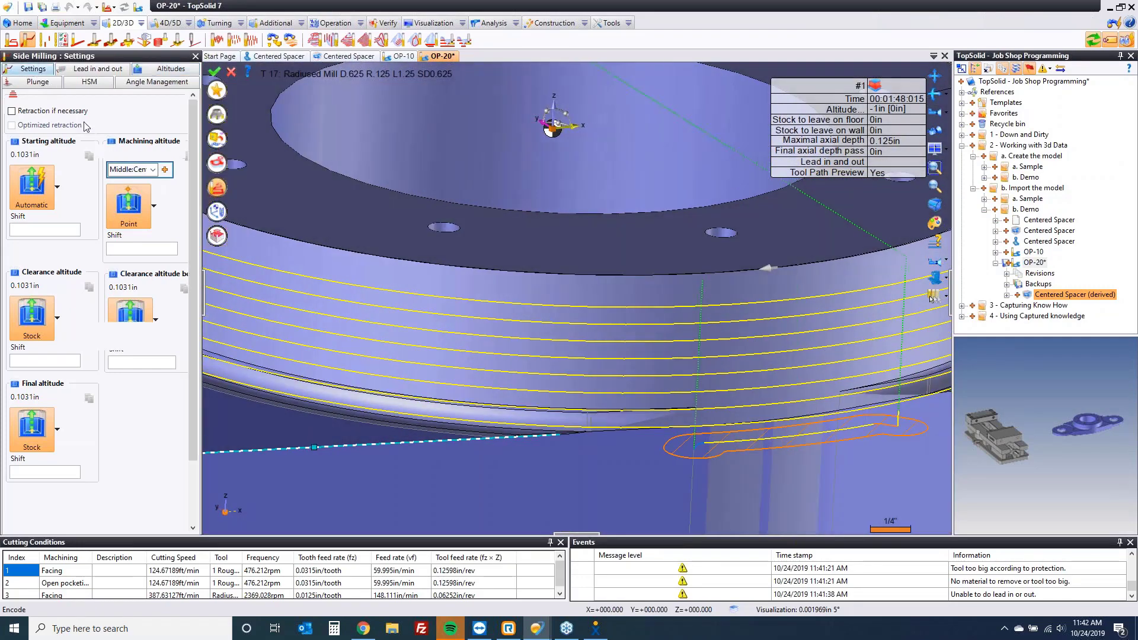
{"action": "left_click", "coordinate": [102, 136]}
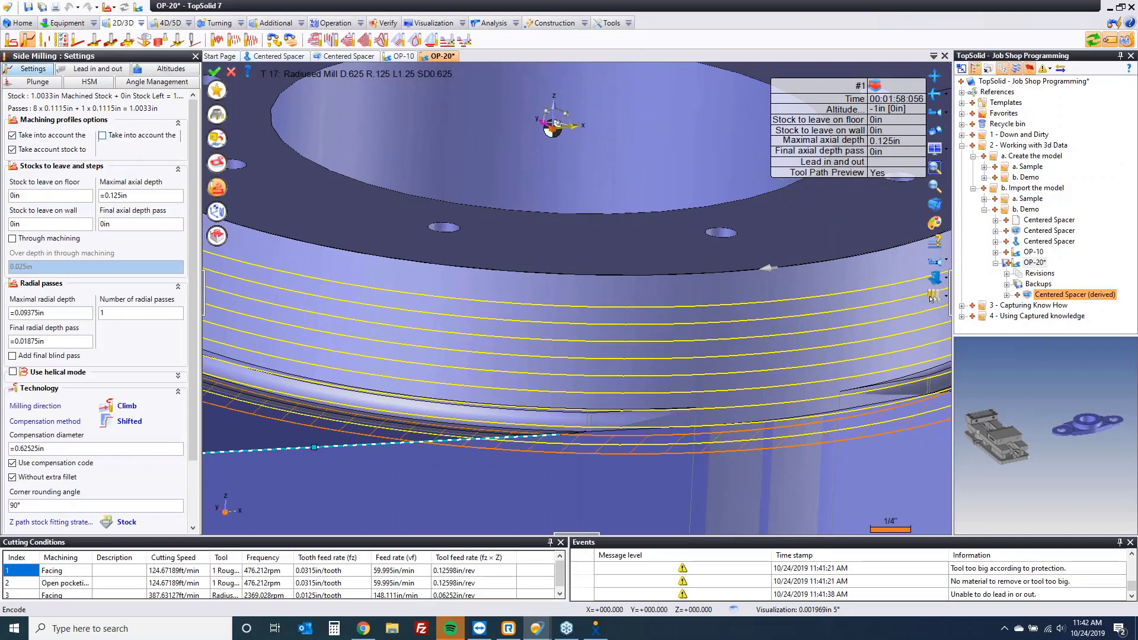
{"action": "left_click", "coordinate": [932, 296]}
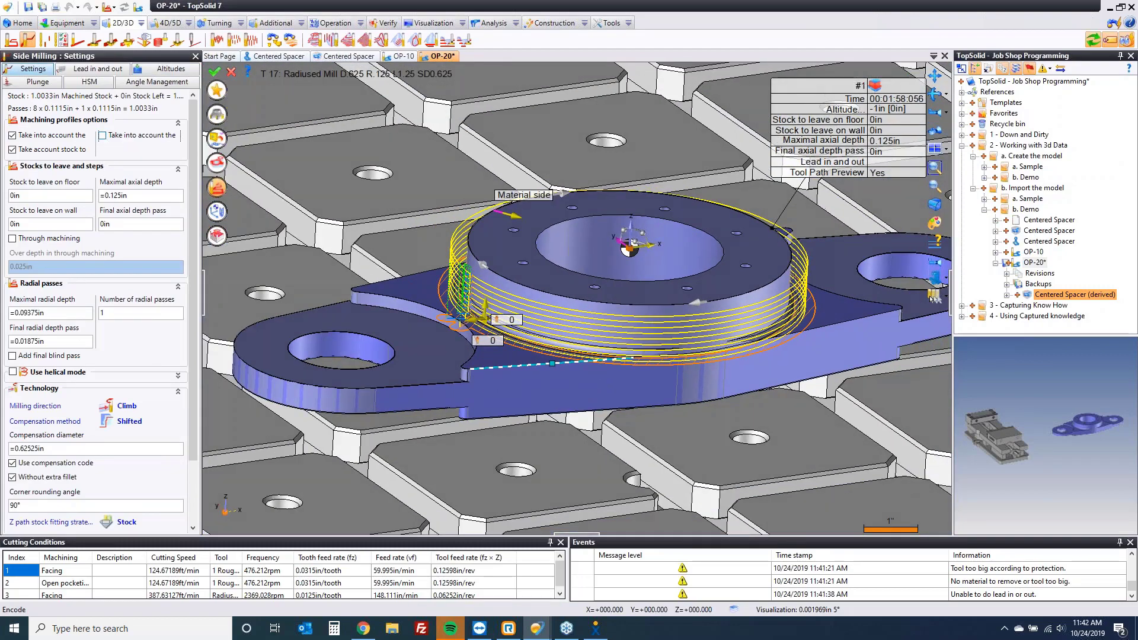
{"action": "left_click", "coordinate": [932, 296]}
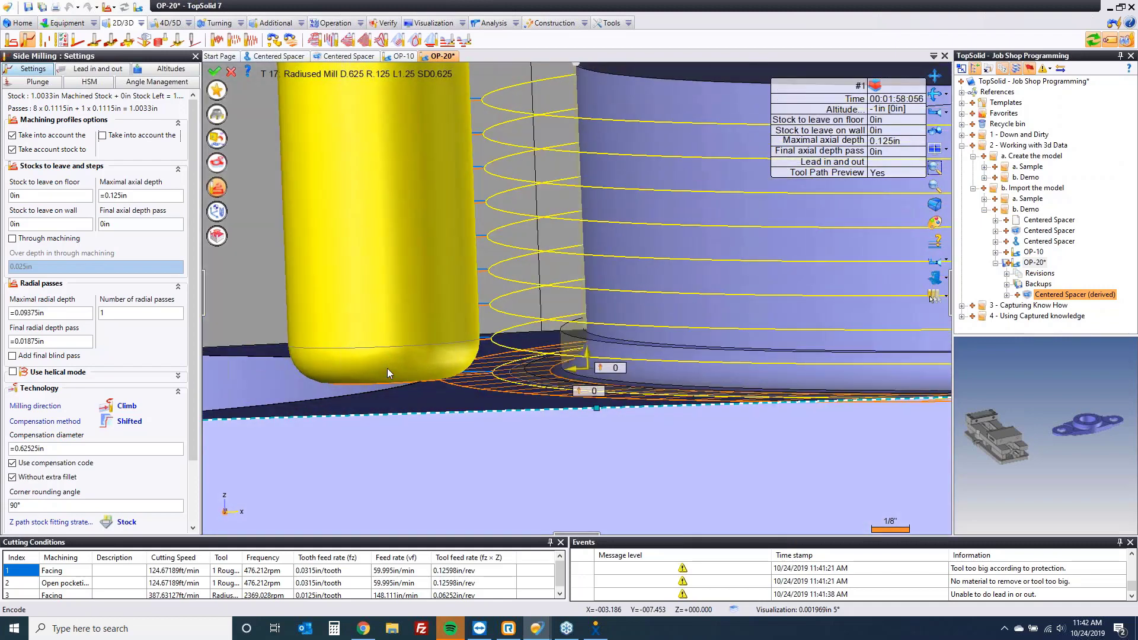
{"action": "middle_click_drag", "start_coordinate": [387, 369], "coordinate": [409, 423]}
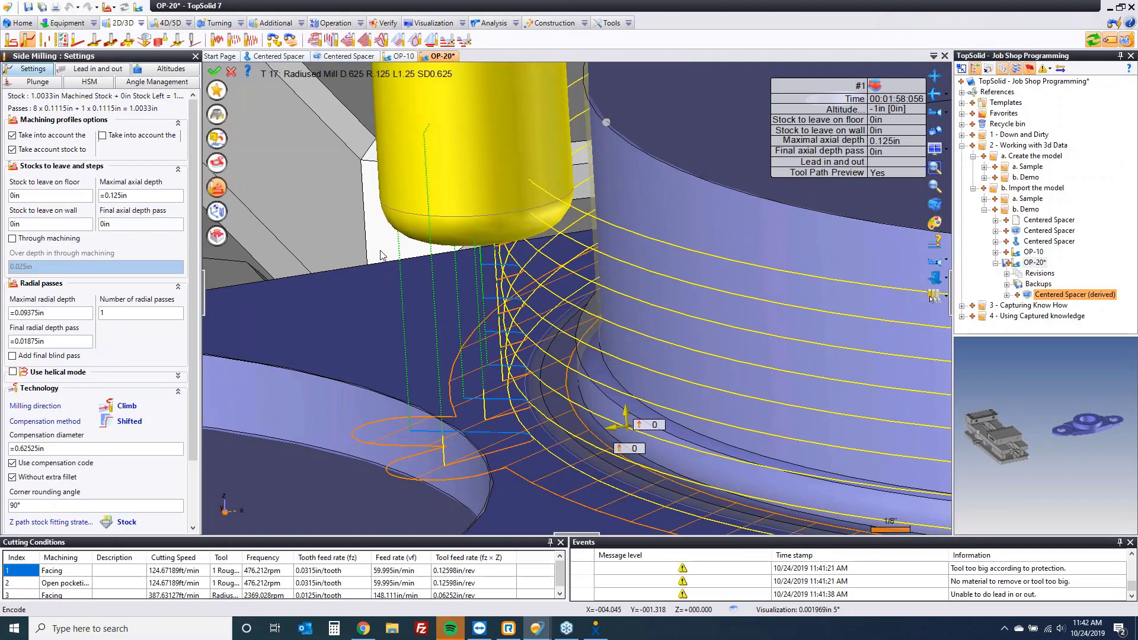
{"action": "scroll", "coordinate": [382, 255], "scroll_direction": "down", "scroll_amount": 5}
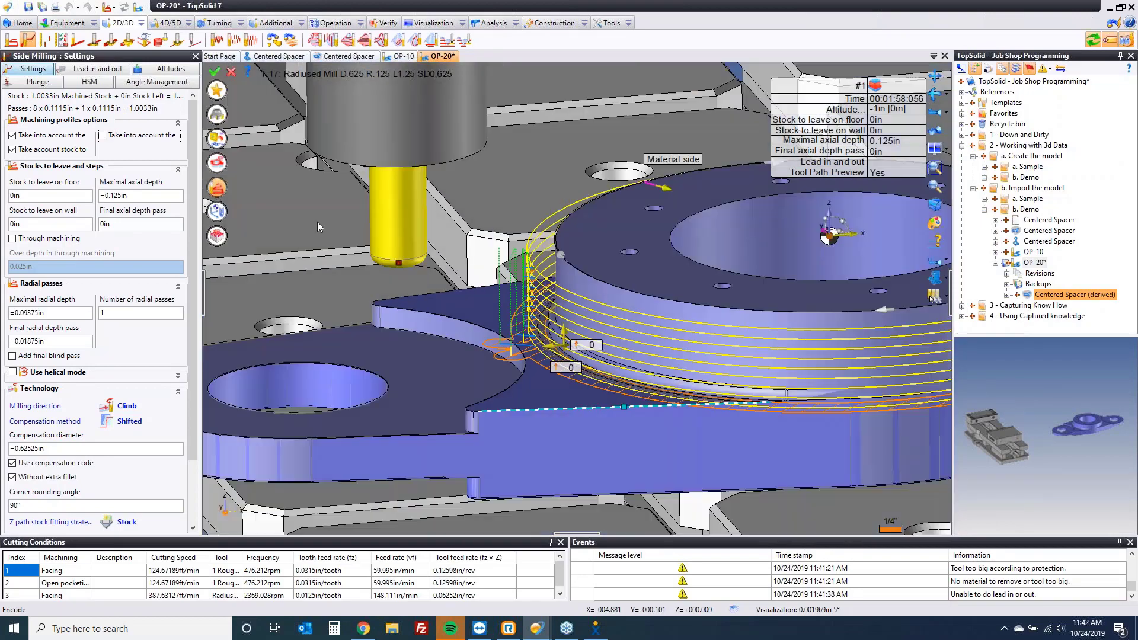
{"action": "left_click", "coordinate": [216, 72]}
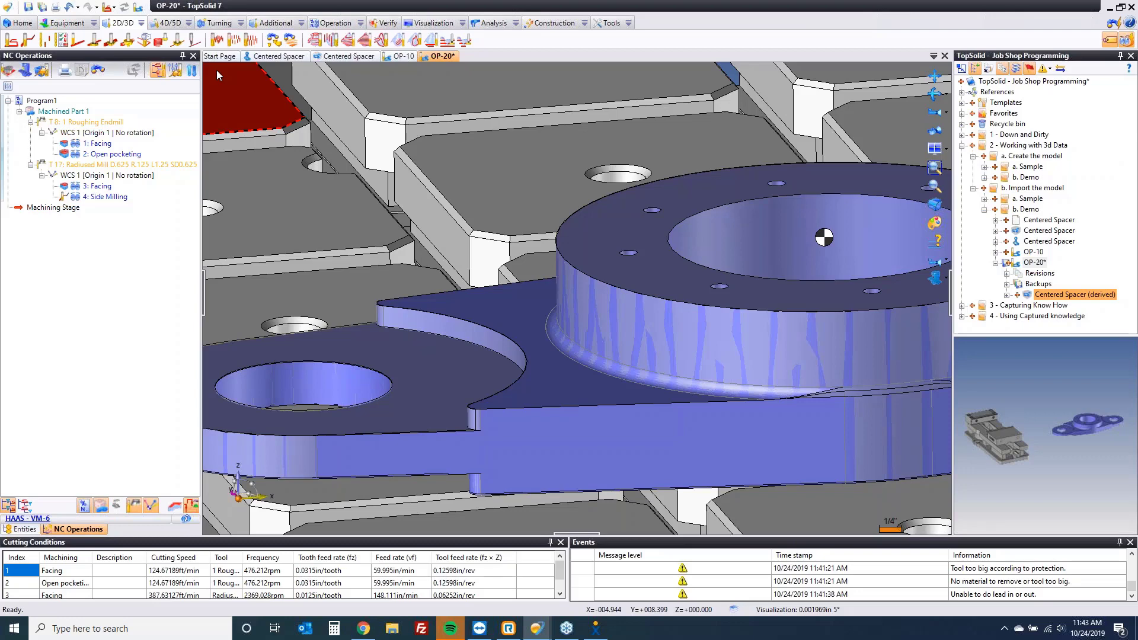
Save the first facing operation's settings as a preset named Simple Facing, including tool and cutting conditions but not the machine.
{"action": "left_click", "coordinate": [101, 145]}
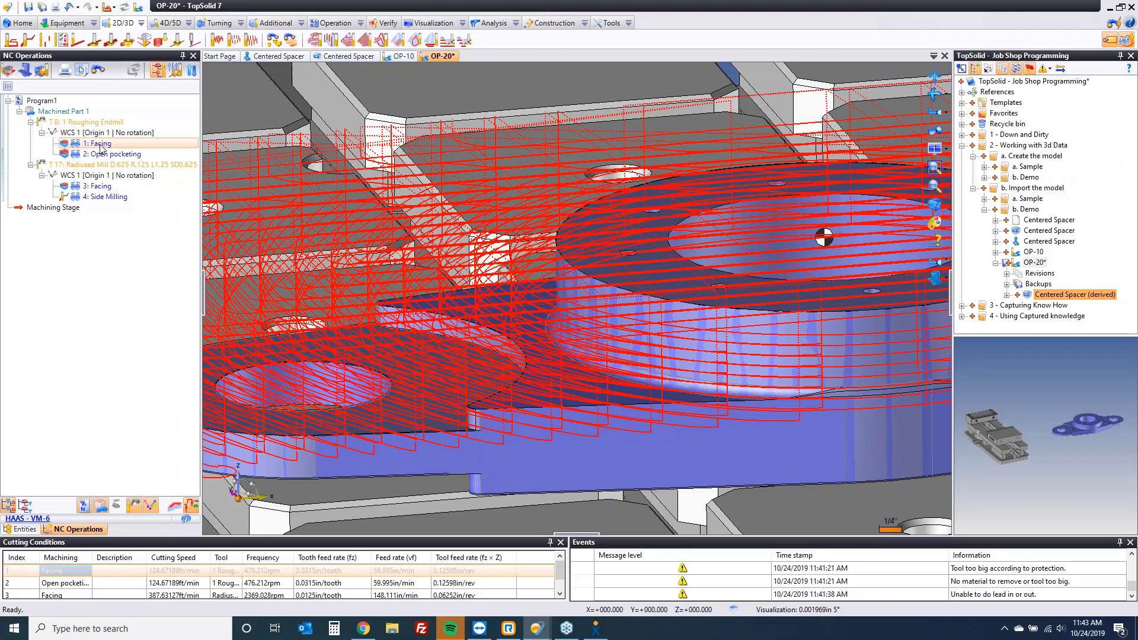
{"action": "double_click", "coordinate": [101, 146]}
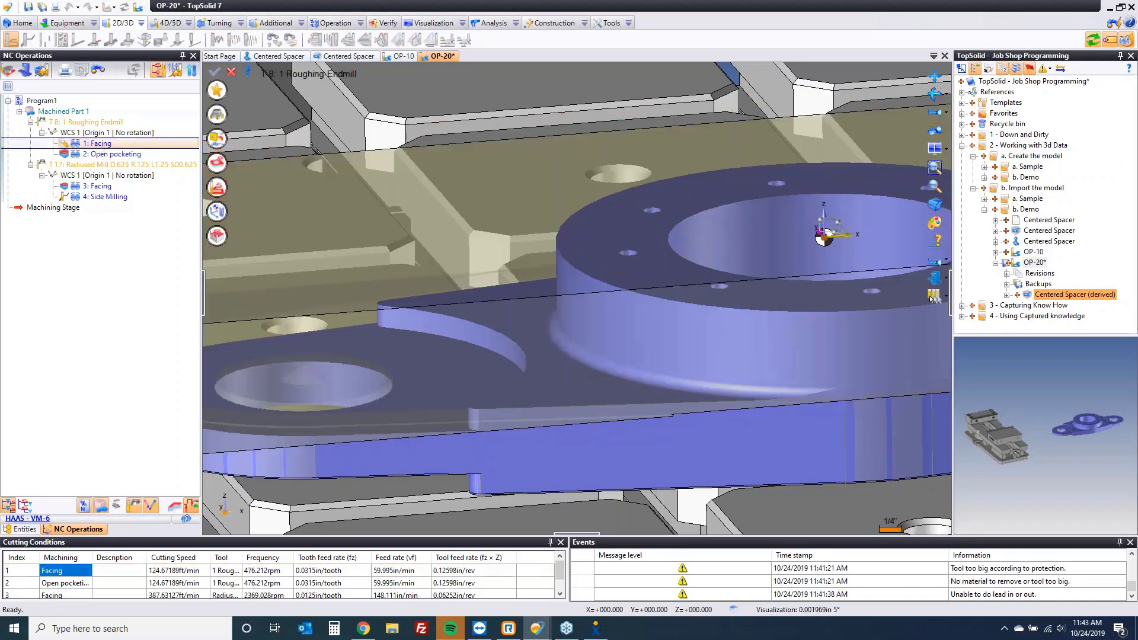
{"action": "left_click", "coordinate": [219, 114]}
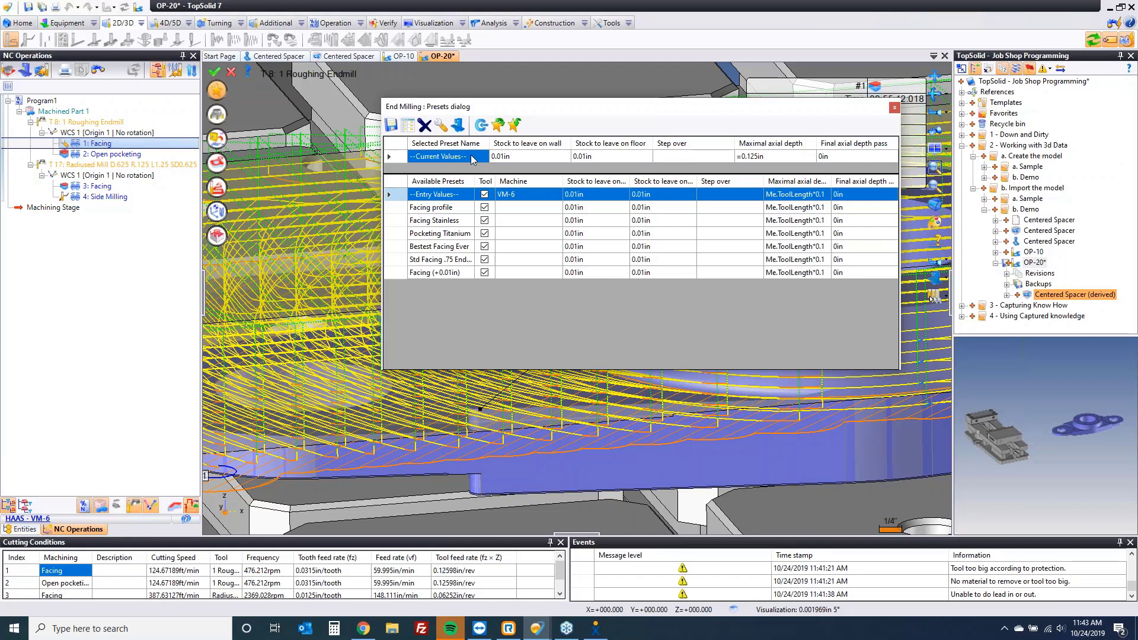
{"action": "type", "text": "Simple F"}
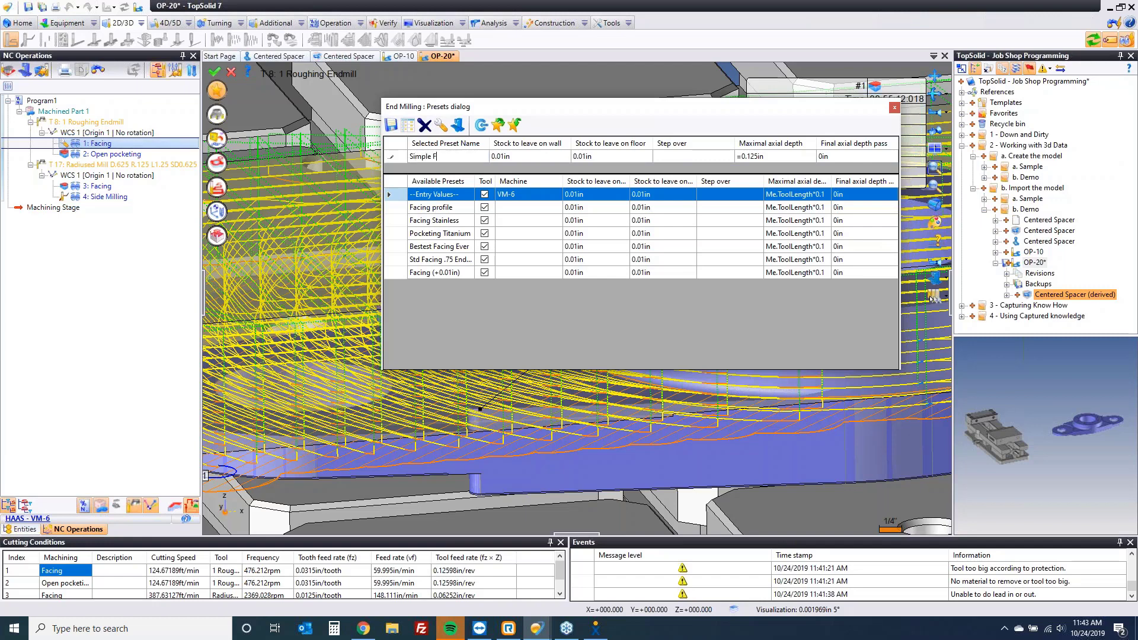
{"action": "type", "text": "acing"}
{"action": "key", "text": "Return"}
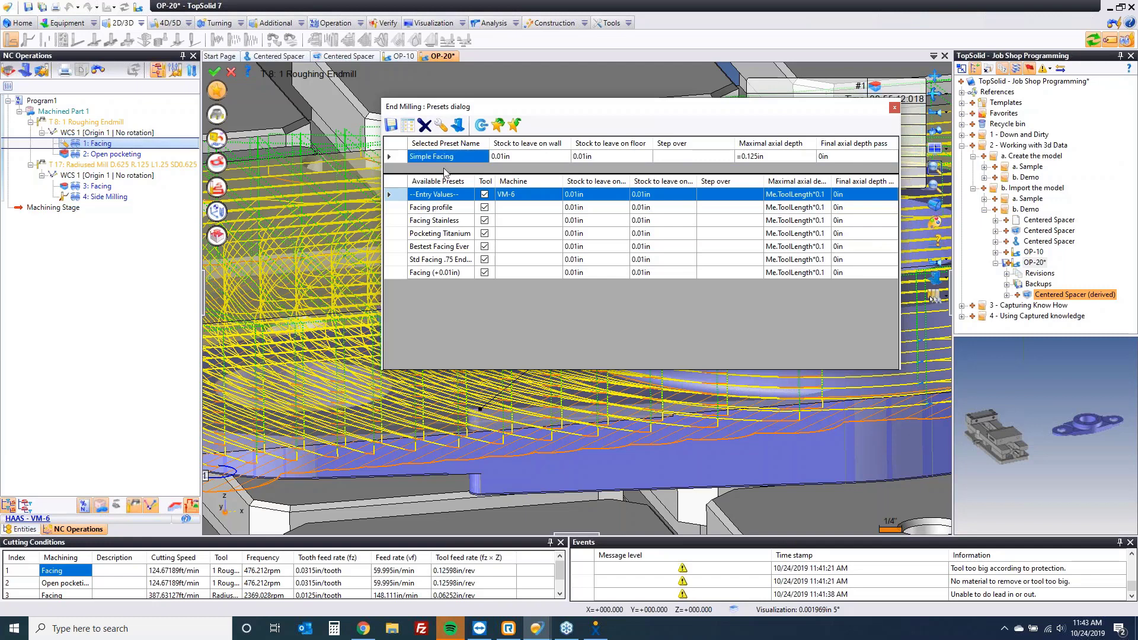
{"action": "left_click", "coordinate": [409, 126]}
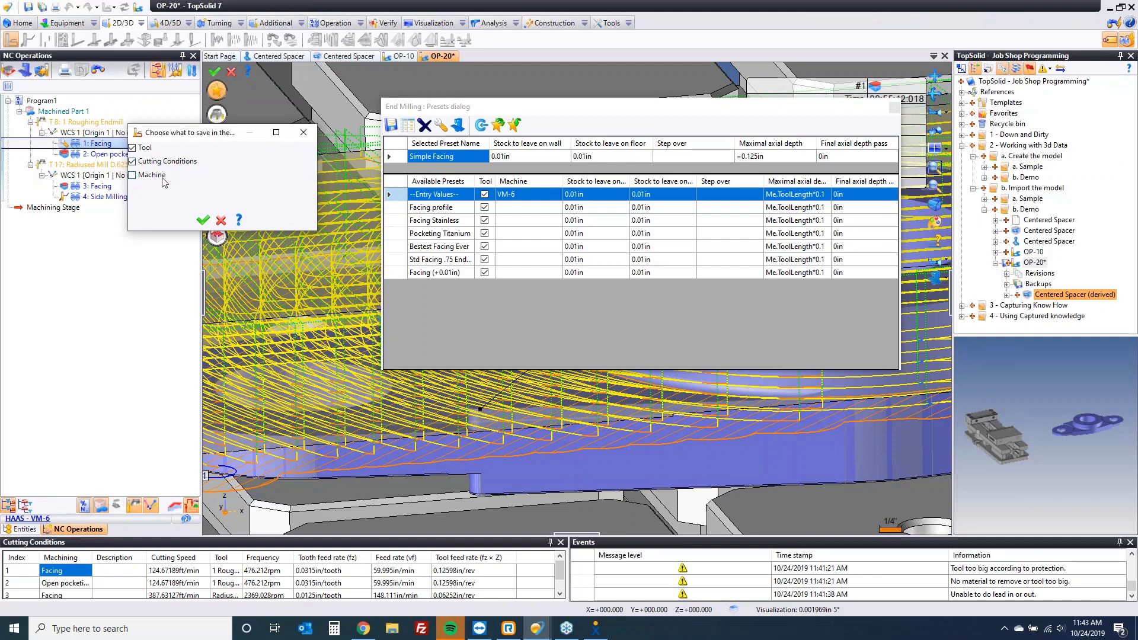
{"action": "left_click", "coordinate": [203, 220]}
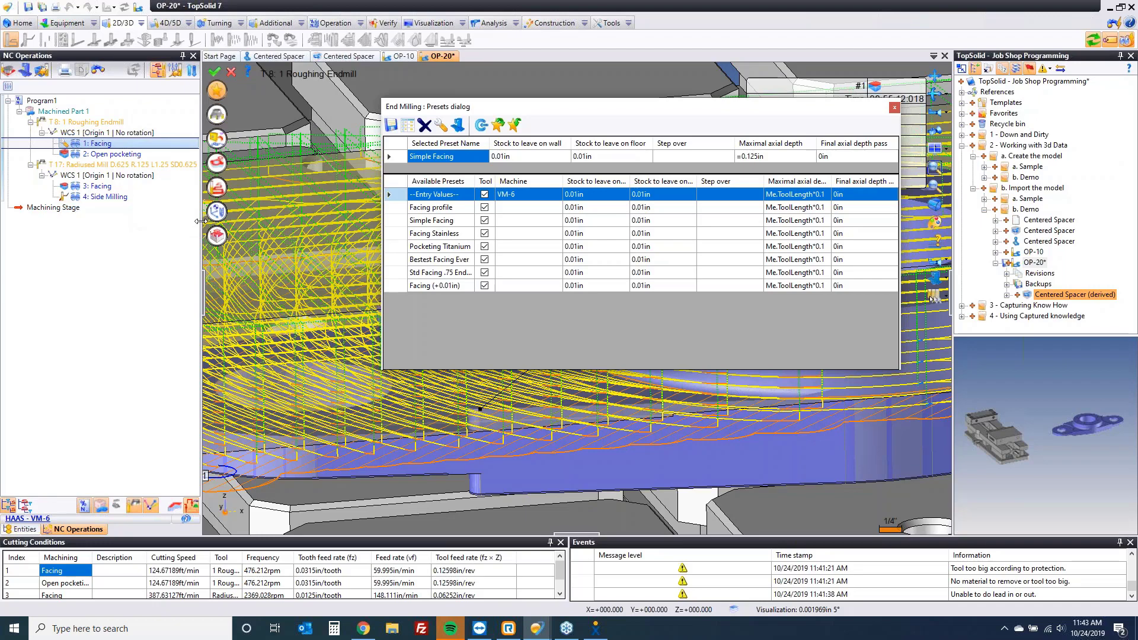
{"action": "left_click", "coordinate": [215, 73]}
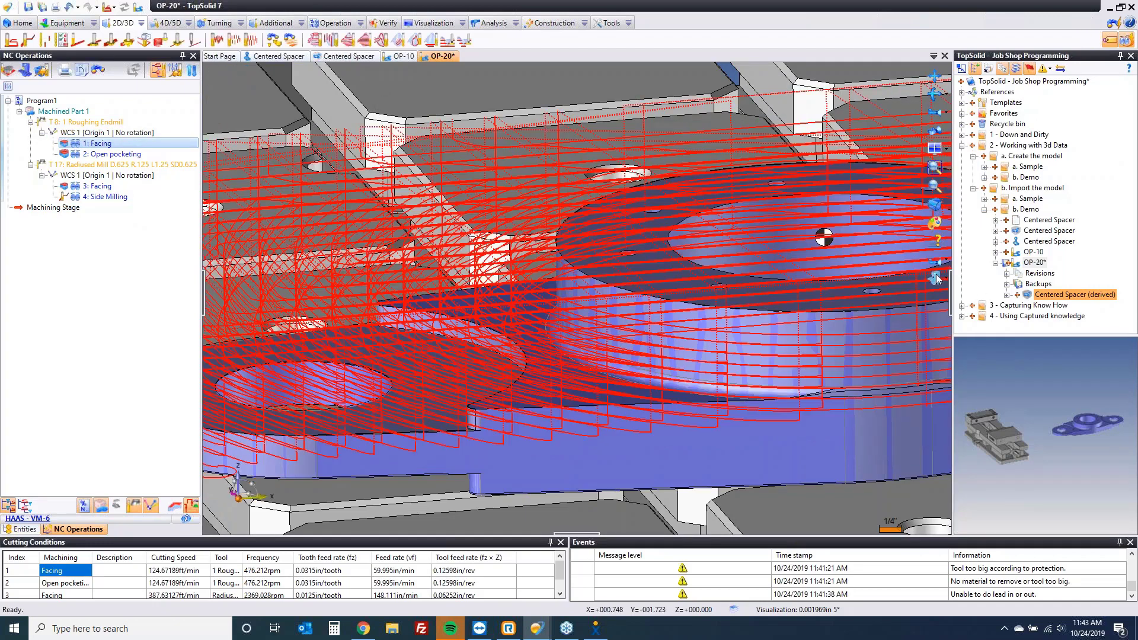
Import Basic Part.x_t with conversion as a part into the b. Demo folder under 3 - Capturing Know How.
{"action": "right_click", "coordinate": [1007, 303]}
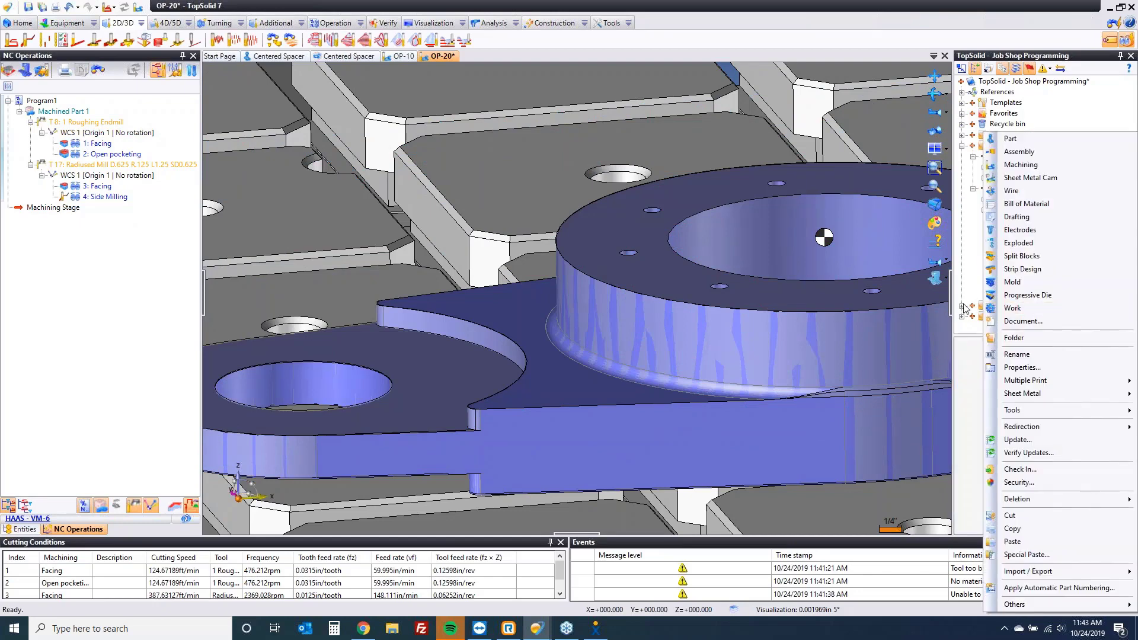
{"action": "left_click", "coordinate": [962, 305]}
{"action": "right_click", "coordinate": [1019, 316]}
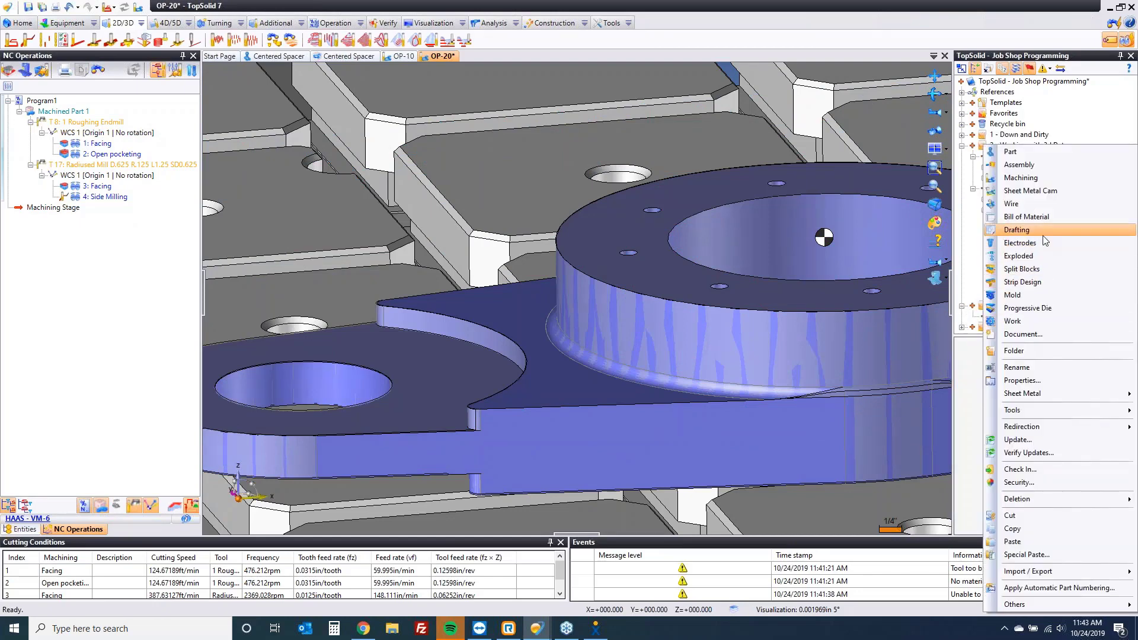
{"action": "mouse_move", "coordinate": [1055, 572]}
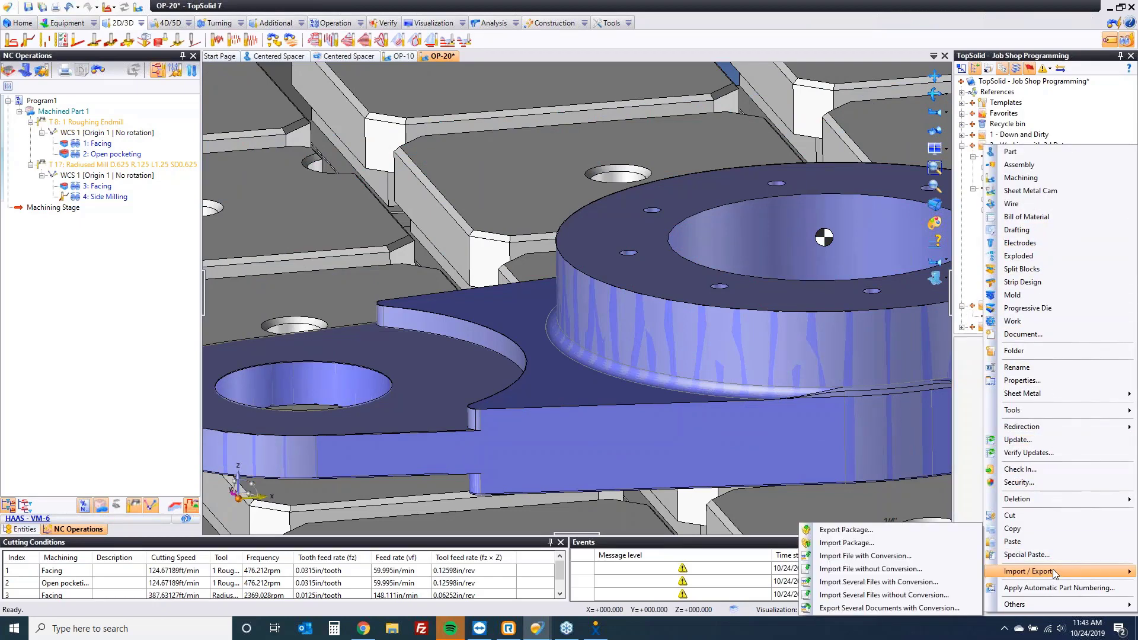
{"action": "left_click", "coordinate": [865, 556]}
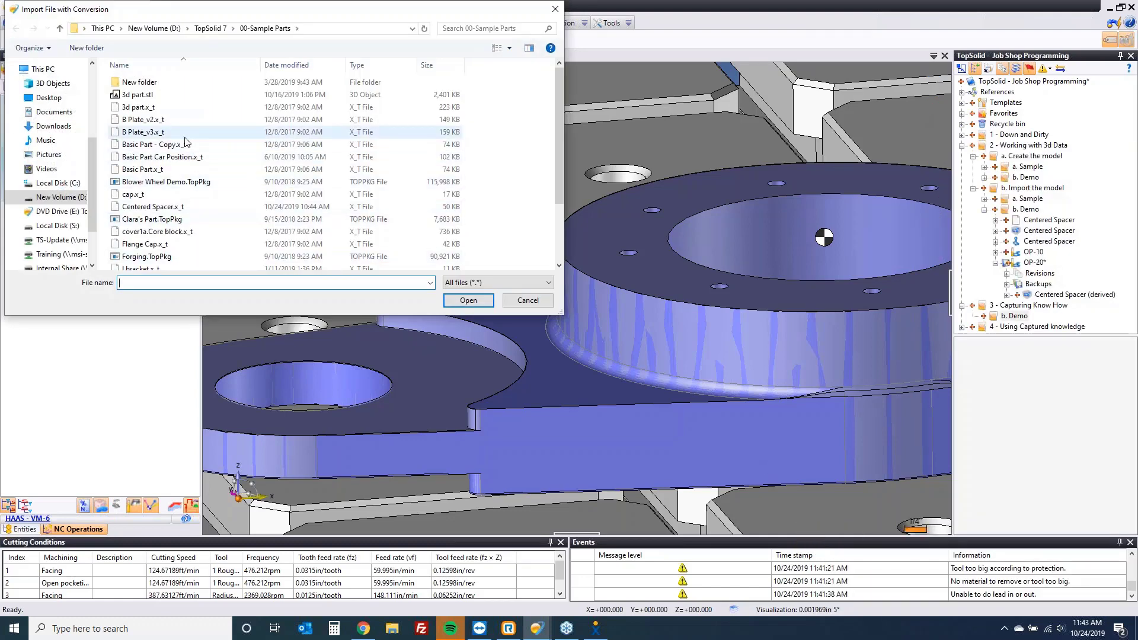
{"action": "left_click", "coordinate": [150, 169]}
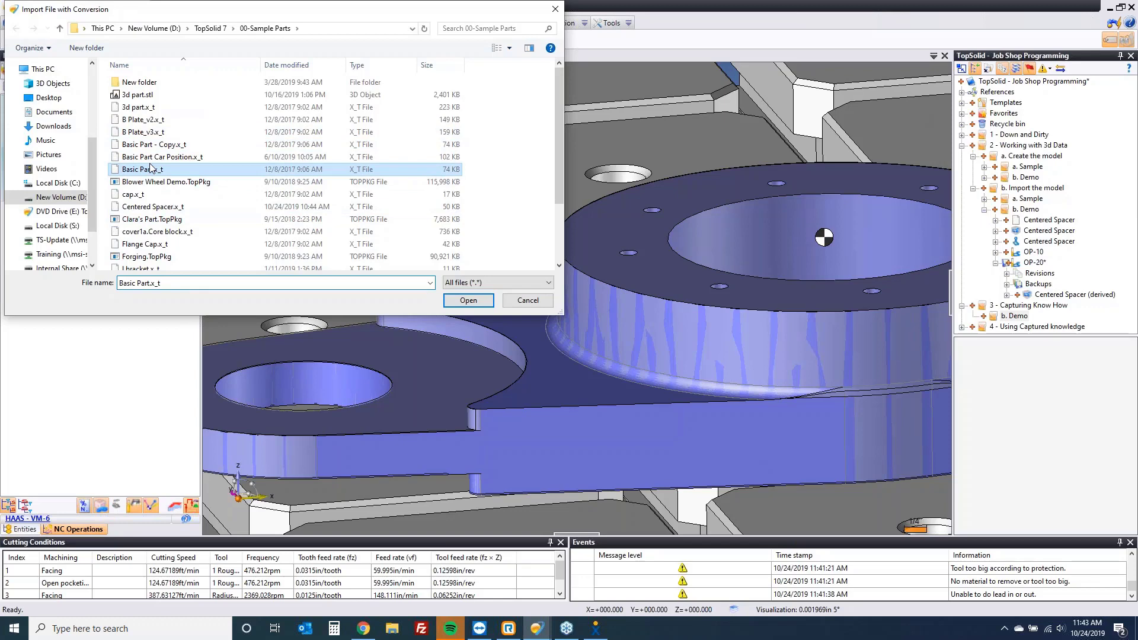
{"action": "left_click", "coordinate": [468, 301]}
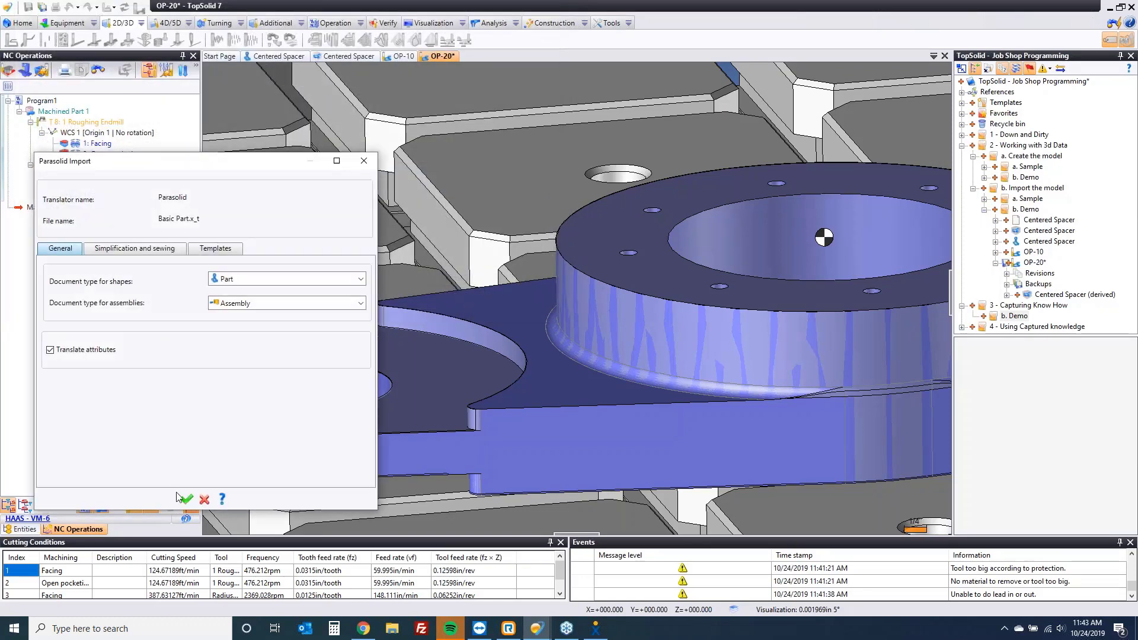
{"action": "left_click", "coordinate": [185, 500]}
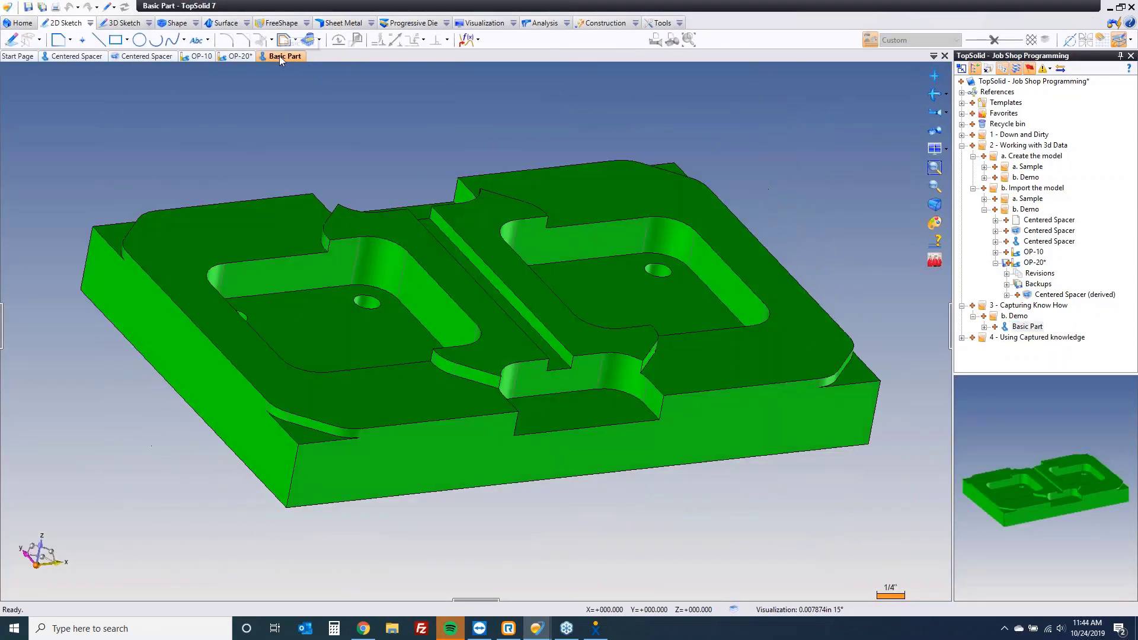
Create a machining document from Basic Part with the Haas VF4 w/TR160 Trunion template and block stock.
{"action": "right_click", "coordinate": [280, 59]}
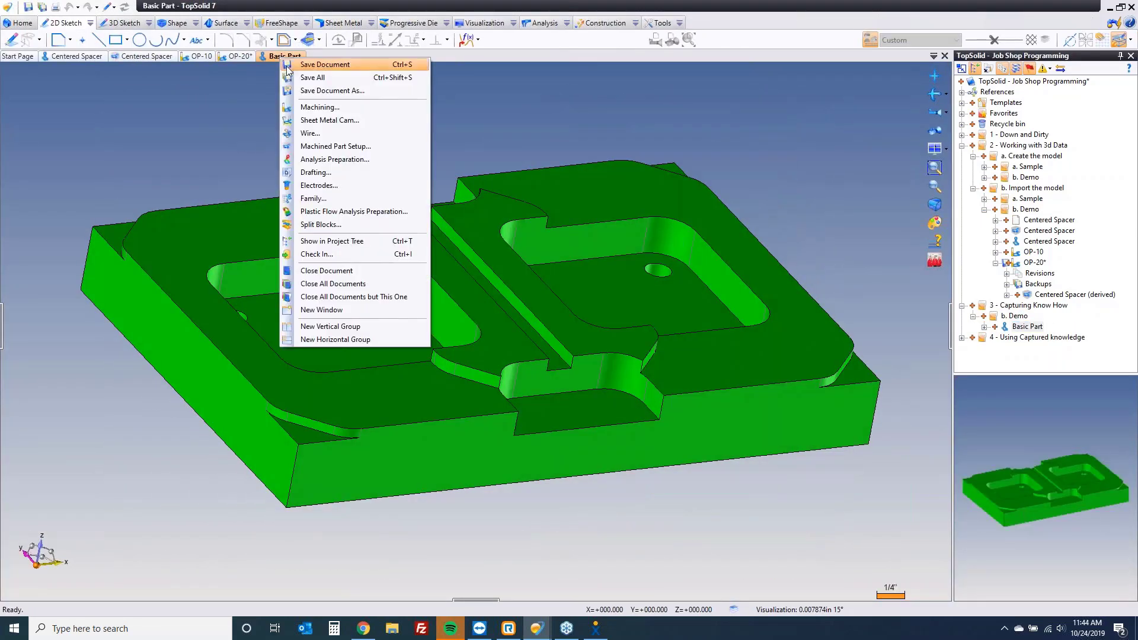
{"action": "left_click", "coordinate": [320, 112]}
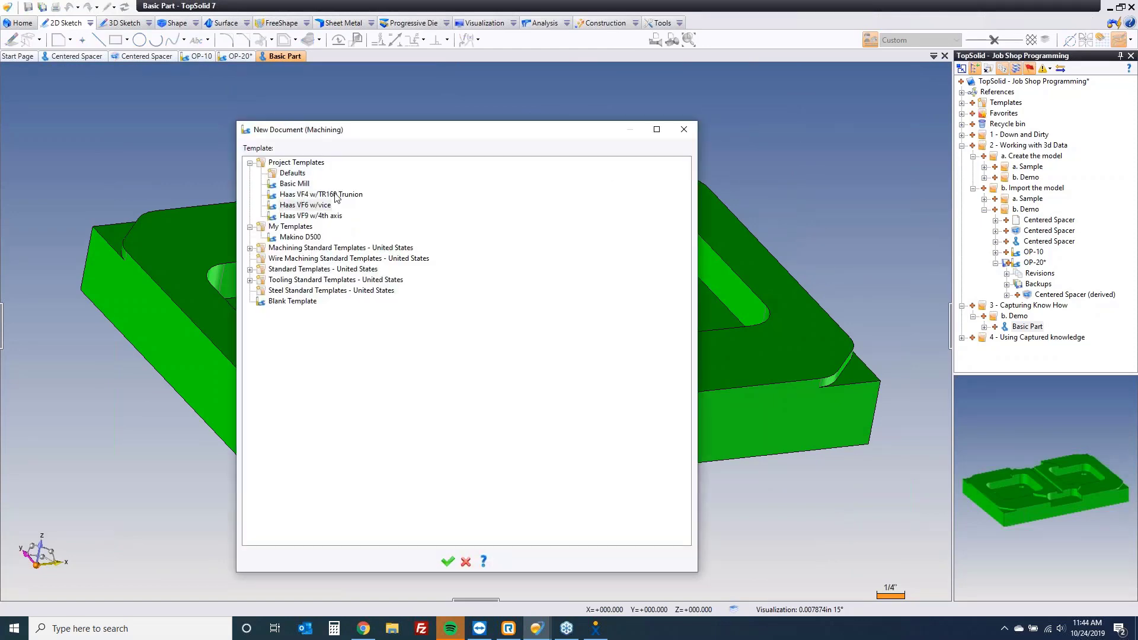
{"action": "double_click", "coordinate": [335, 196]}
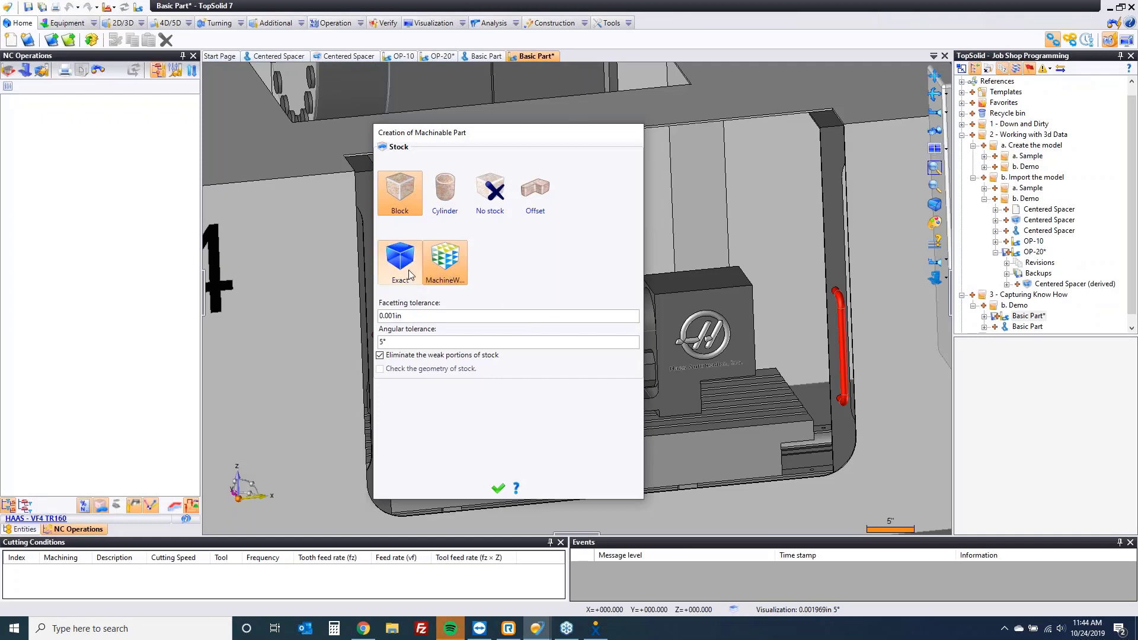
{"action": "left_click", "coordinate": [498, 488]}
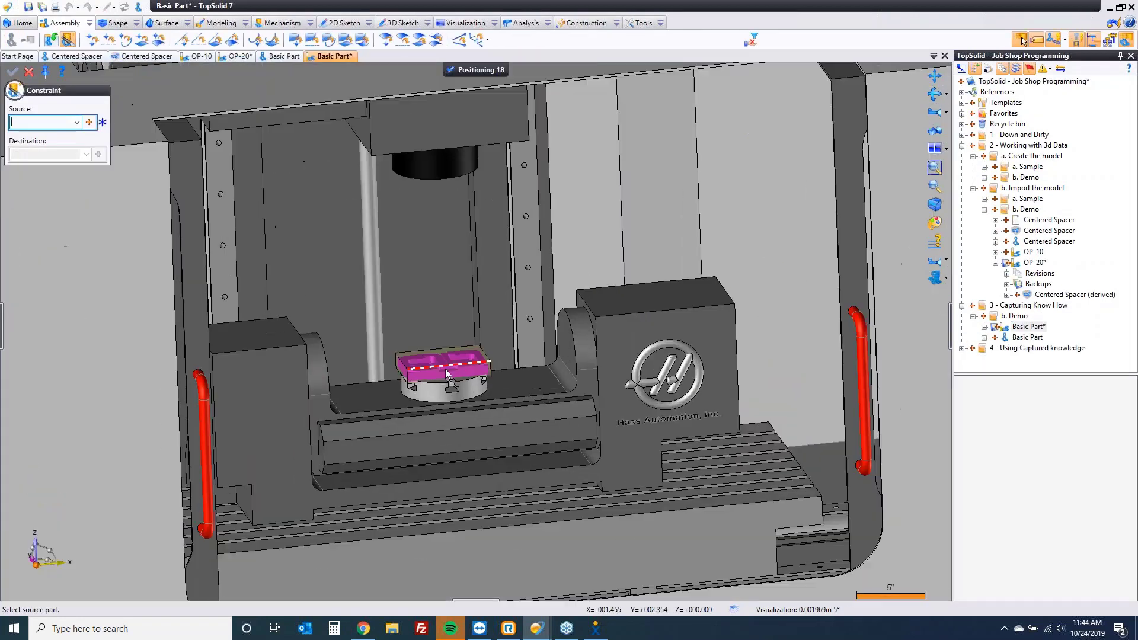
Constrain the bottom face of the block stock onto the top face of the trunnion's round platter.
{"action": "scroll", "coordinate": [446, 368], "scroll_direction": "up", "scroll_amount": 5}
{"action": "left_click", "coordinate": [417, 392]}
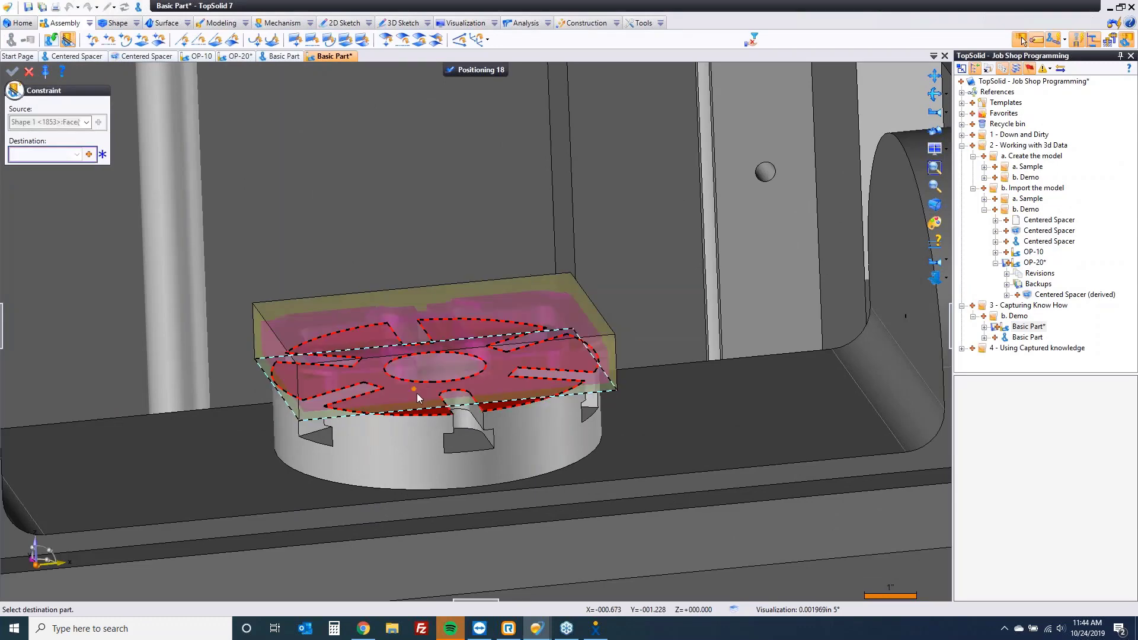
{"action": "left_click", "coordinate": [421, 395]}
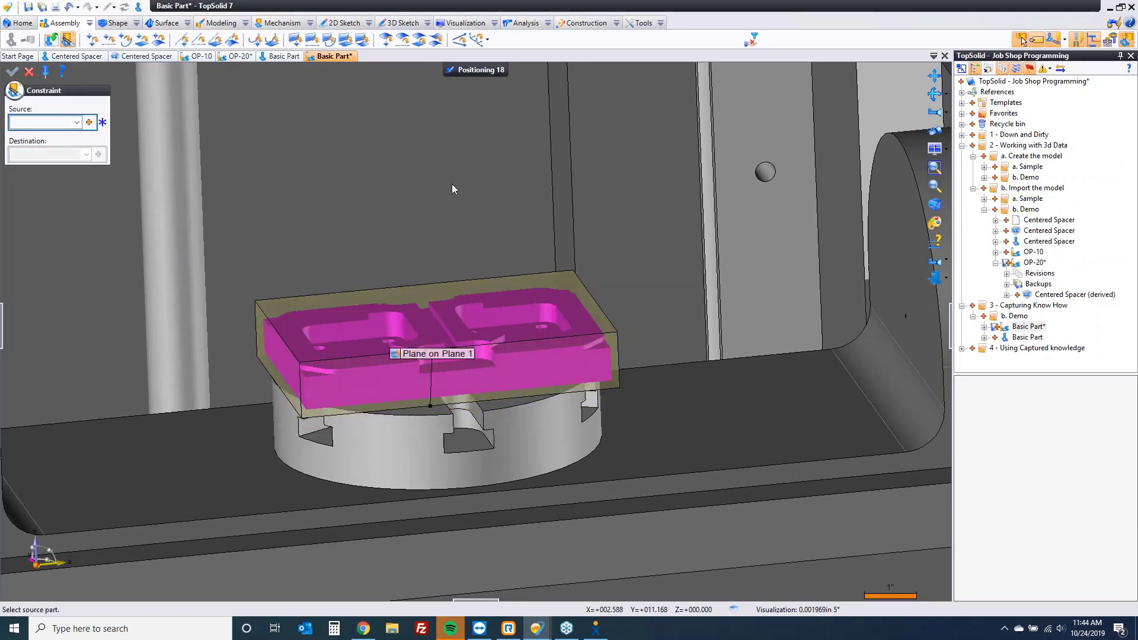
Finish positioning the block stock and set the machined part on the machine with the trunnion's round Table as part holder.
{"action": "left_click", "coordinate": [467, 75]}
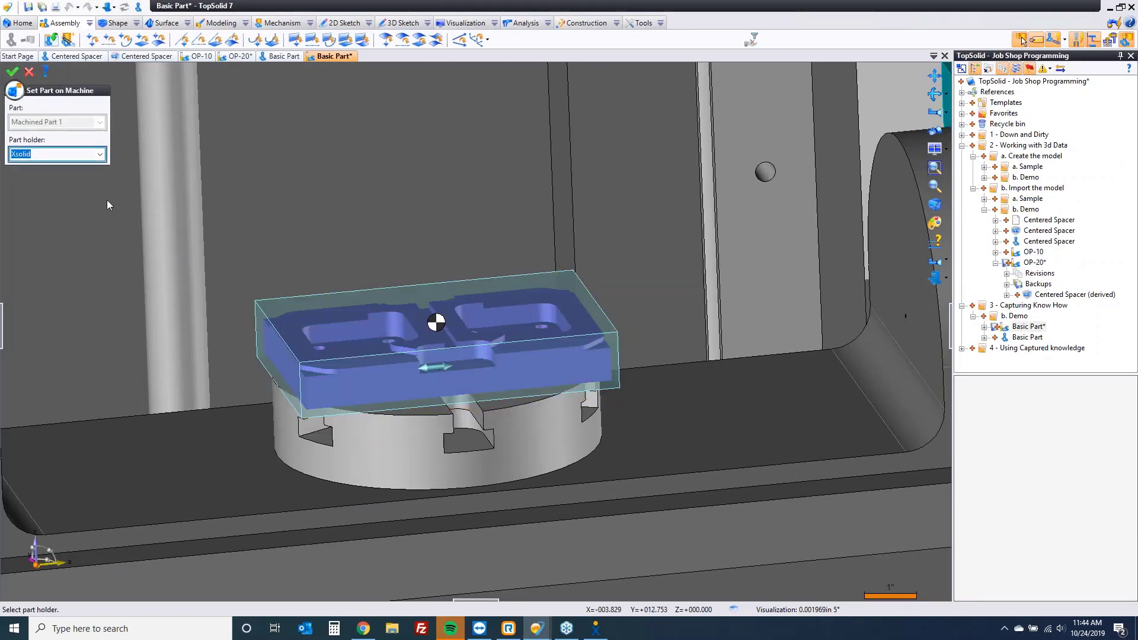
{"action": "left_click", "coordinate": [265, 366]}
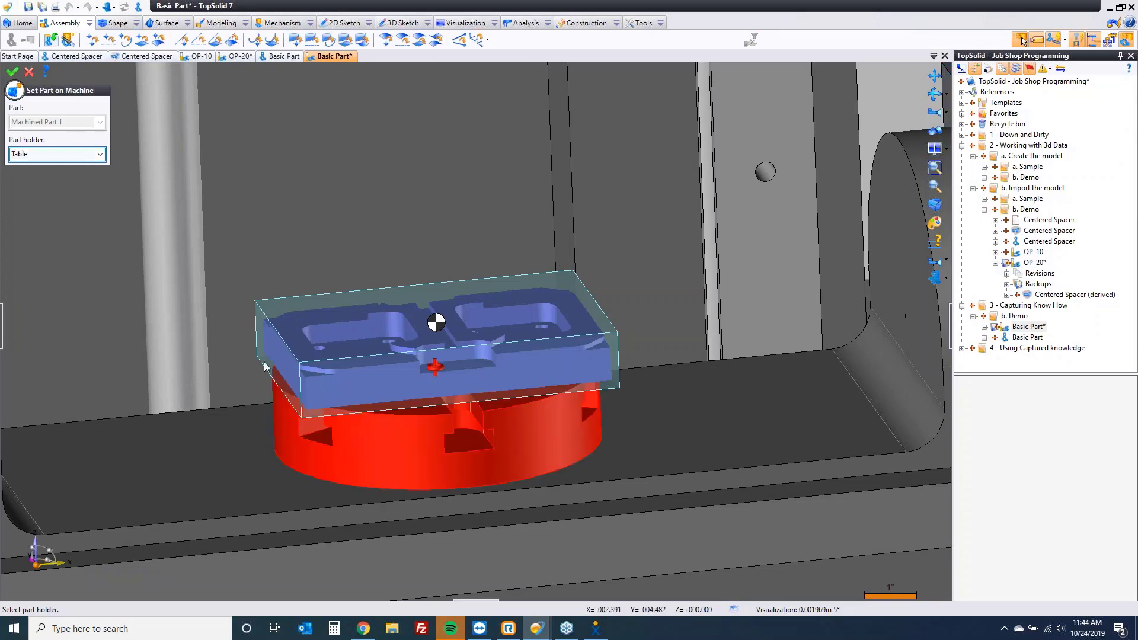
{"action": "left_click", "coordinate": [13, 71]}
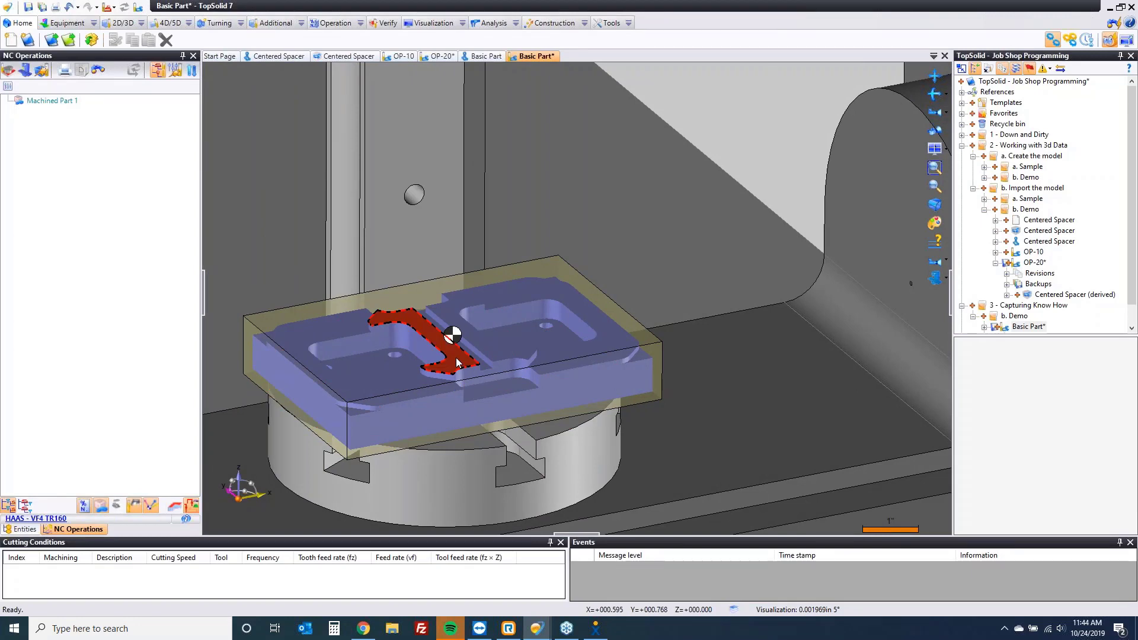
Create a facing operation on the top face of Basic Part using the Simple Facing preset.
{"action": "right_click", "coordinate": [456, 363]}
{"action": "left_click", "coordinate": [490, 142]}
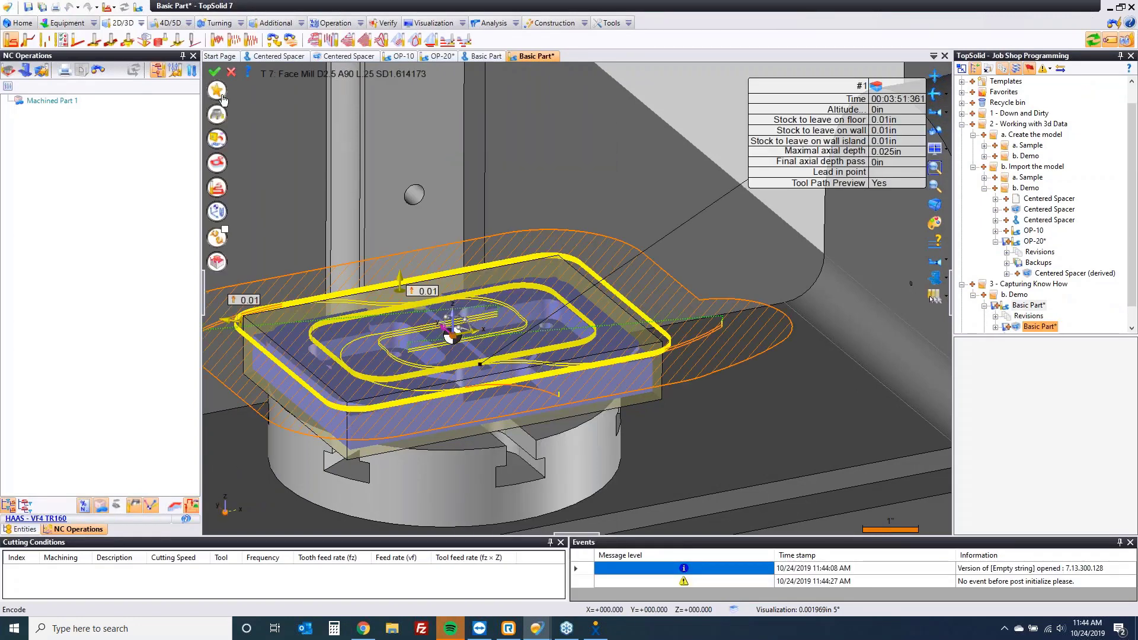
{"action": "left_click", "coordinate": [218, 91]}
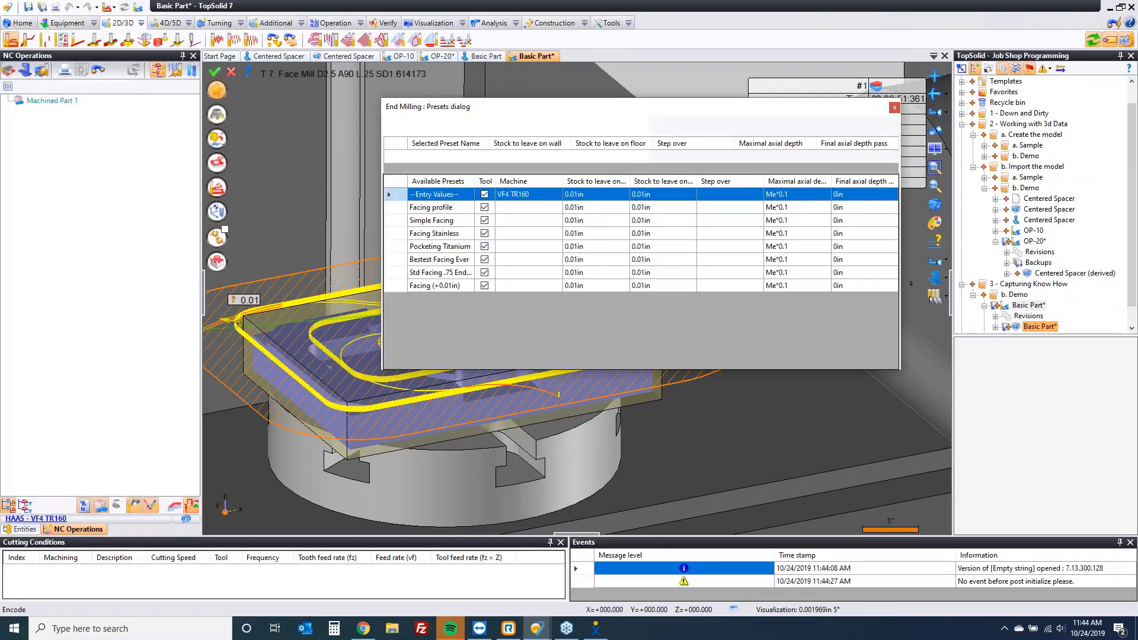
{"action": "left_click", "coordinate": [444, 220]}
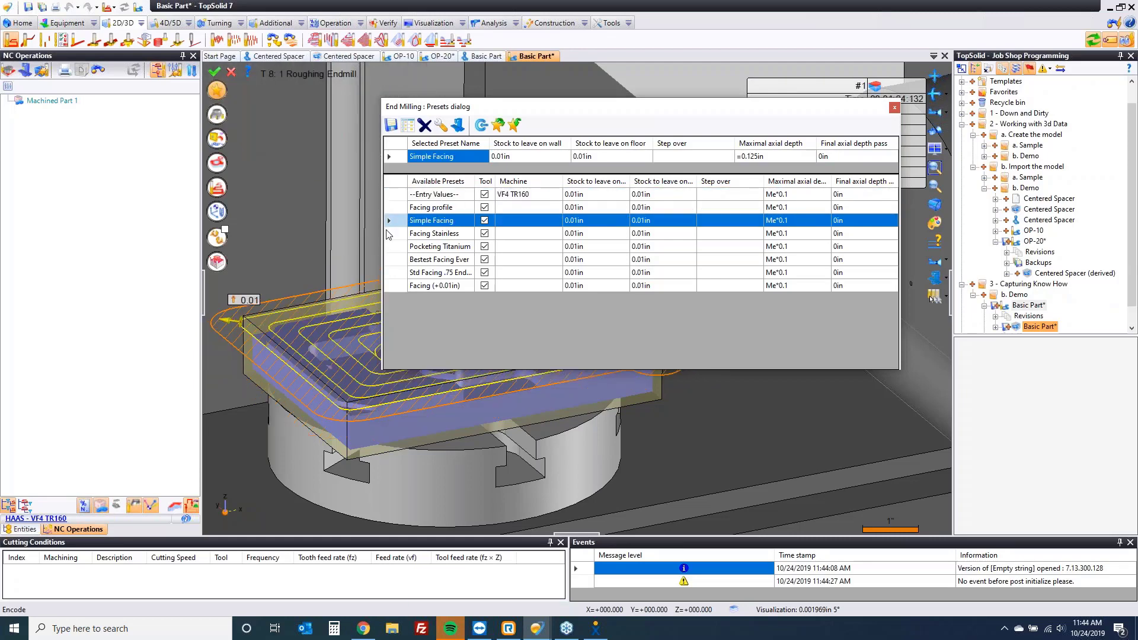
{"action": "left_click", "coordinate": [214, 74]}
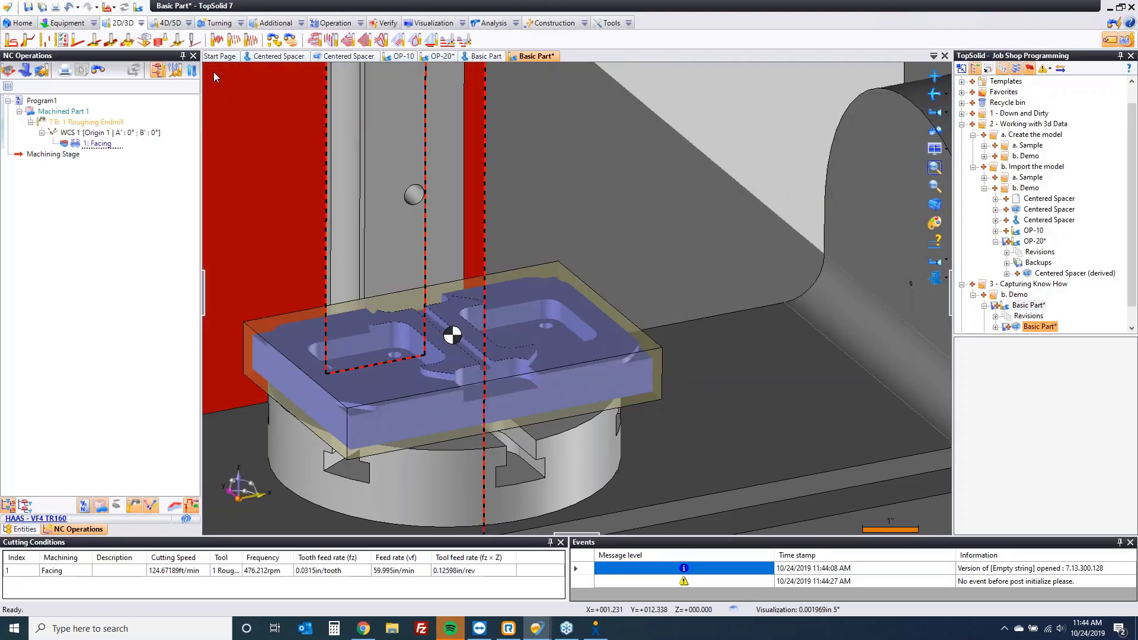